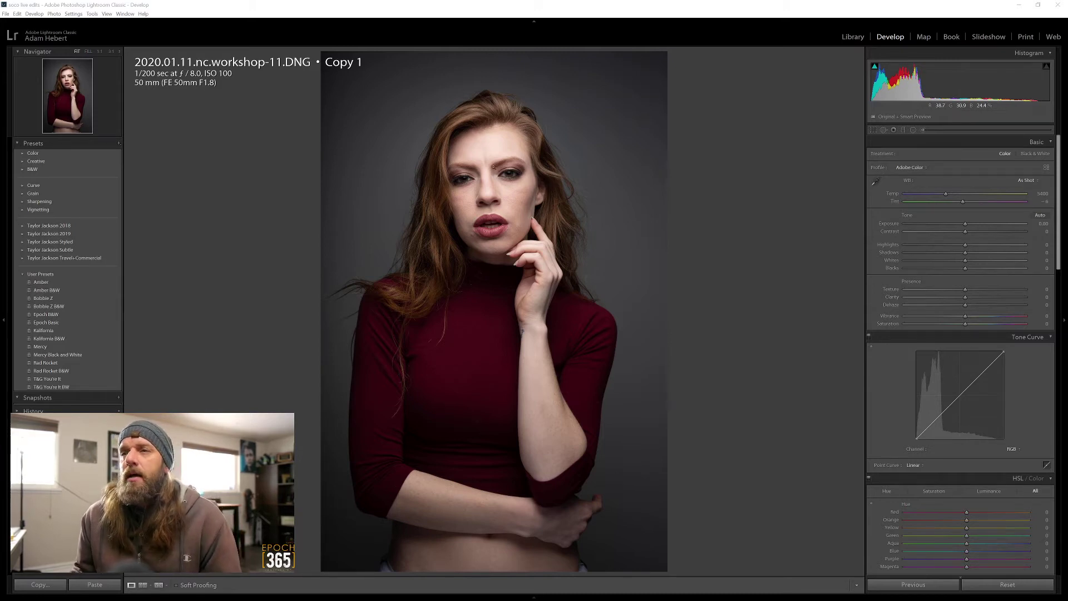
- Examine the unedited portrait's face, skin and lips close up, and return to the full image
{"action": "left_click", "coordinate": [487, 166]}
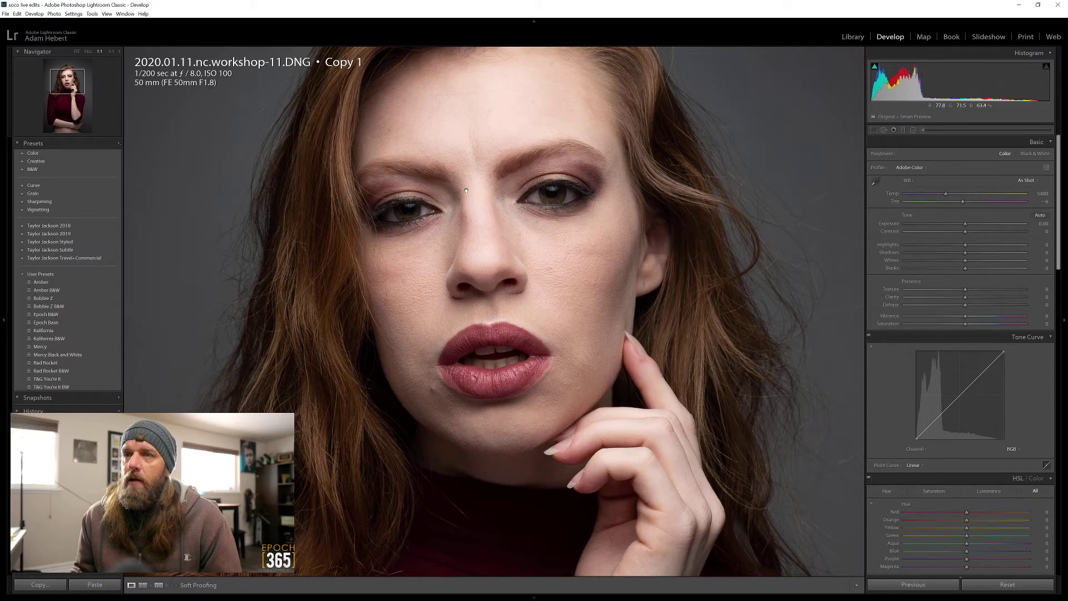
{"action": "left_click", "coordinate": [493, 220]}
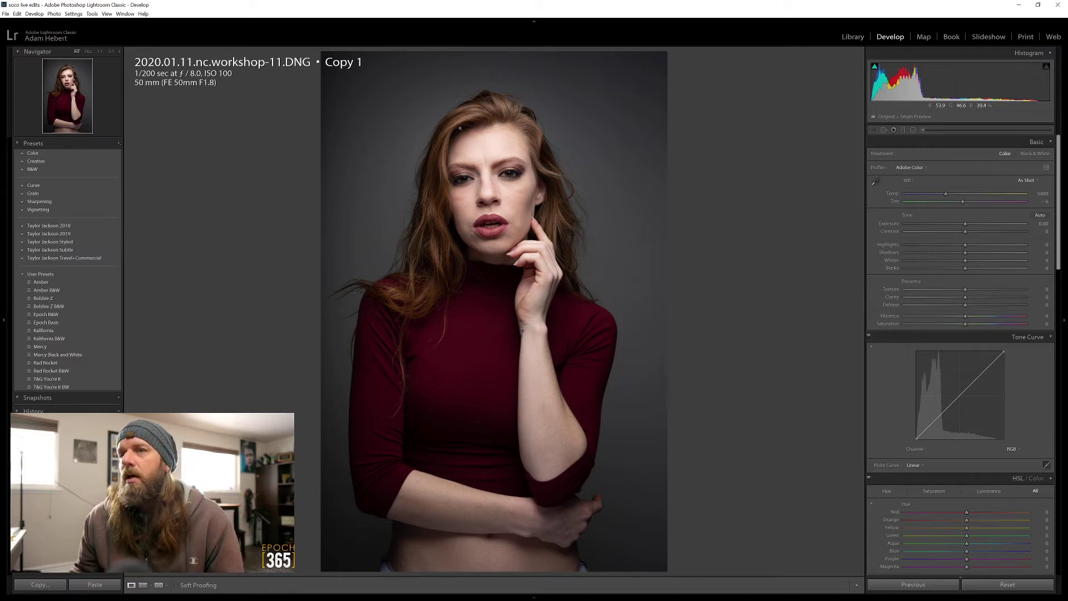
{"action": "left_click", "coordinate": [461, 159]}
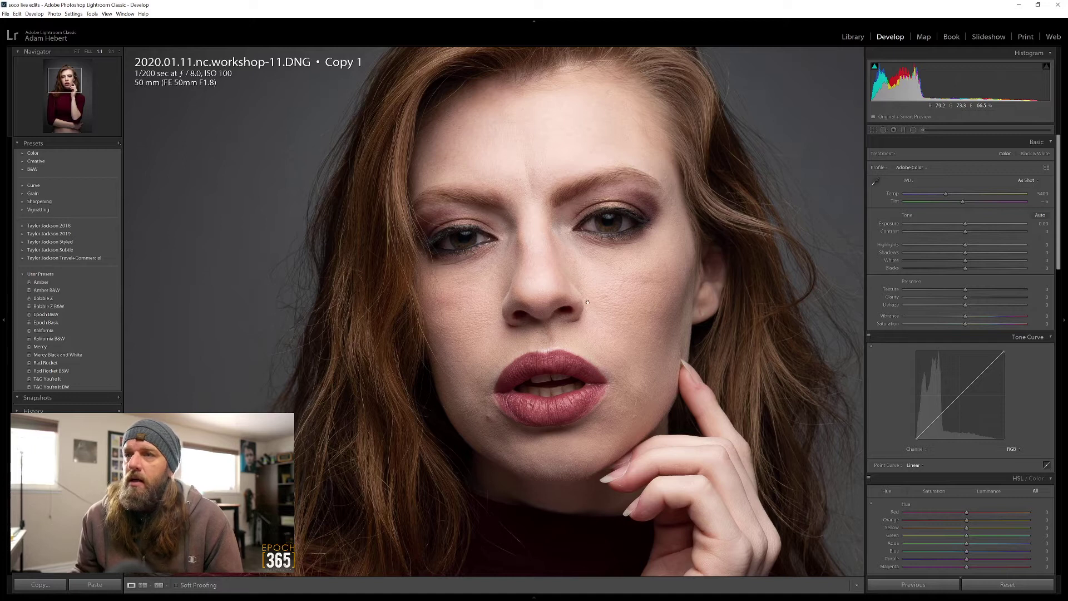
{"action": "left_click_drag", "start_coordinate": [583, 303], "coordinate": [531, 288]}
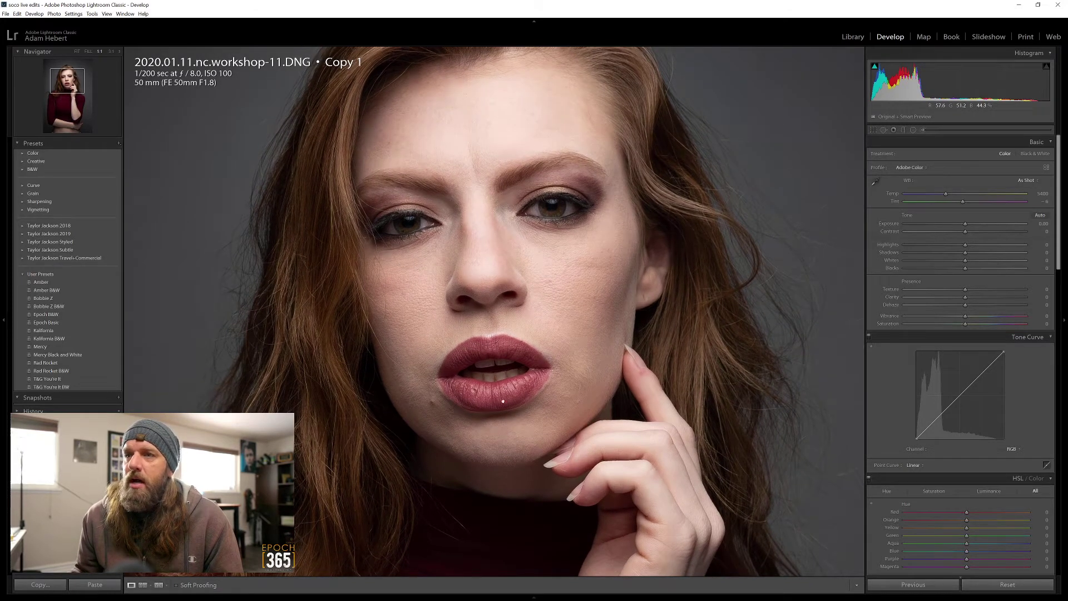
{"action": "left_click_drag", "start_coordinate": [506, 344], "coordinate": [506, 278]}
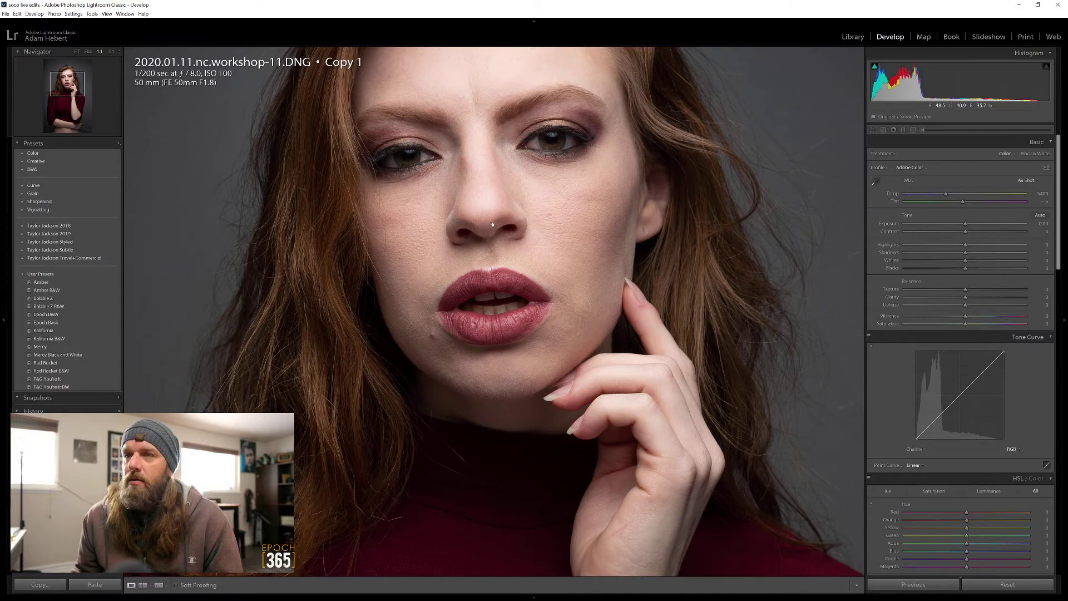
{"action": "left_click", "coordinate": [509, 249]}
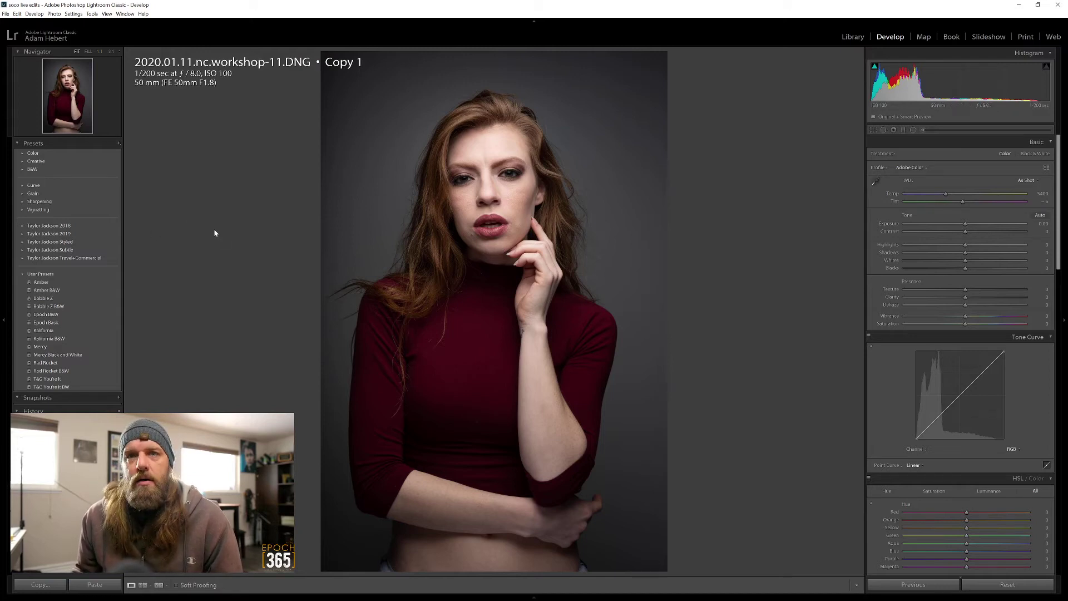
- Apply the Kalifornia preset and set Temp to 4979, Exposure to +0.34, Highlights to −43 and Shadows to +27
{"action": "mouse_move", "coordinate": [912, 598]}
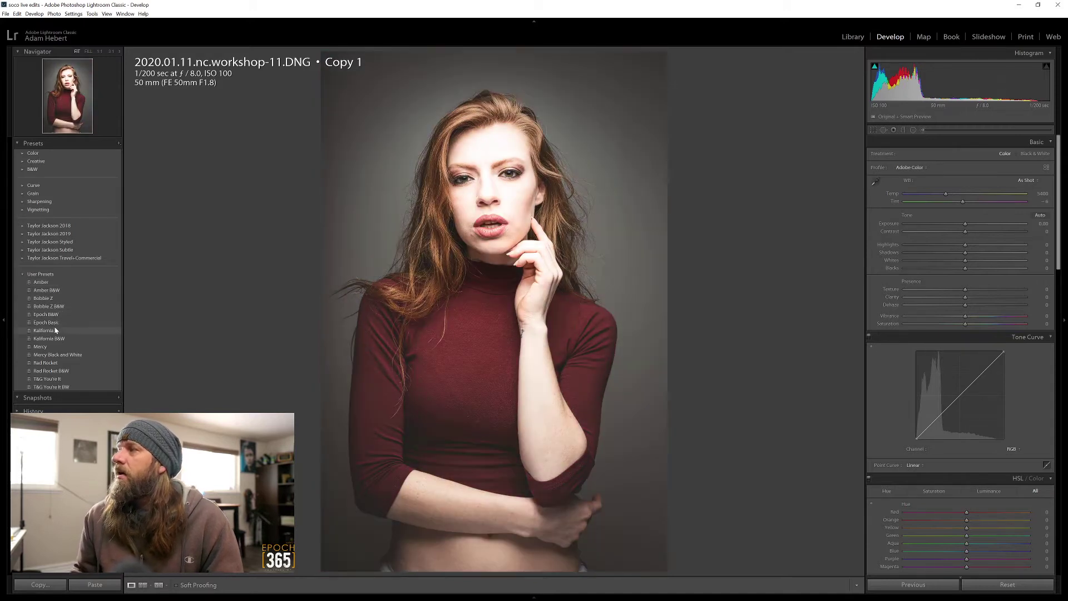
{"action": "left_click", "coordinate": [56, 330]}
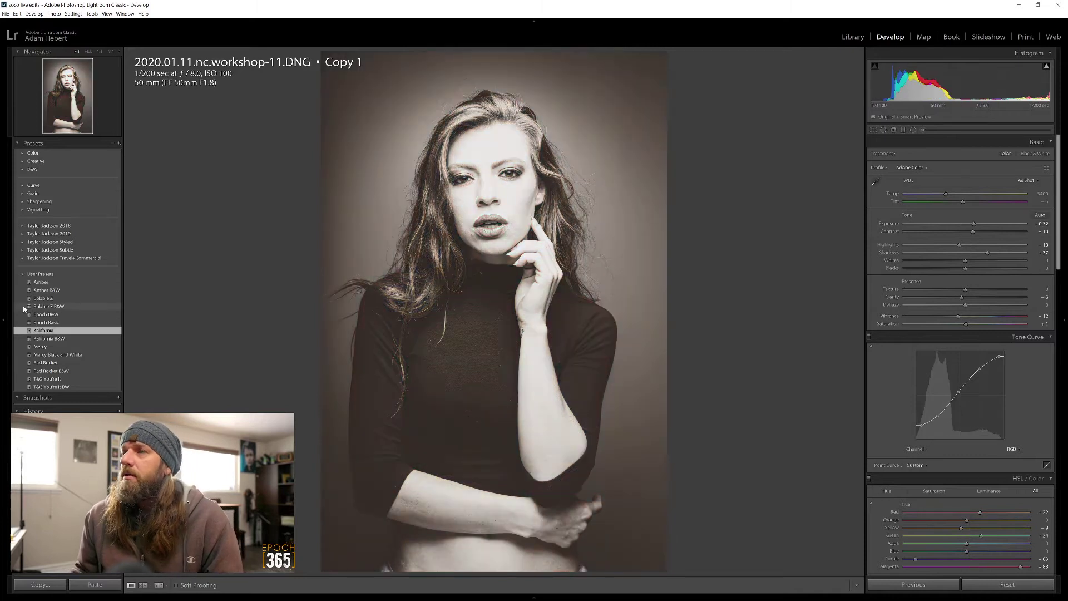
{"action": "left_click_drag", "start_coordinate": [973, 224], "coordinate": [941, 195]}
{"action": "left_click_drag", "start_coordinate": [954, 244], "coordinate": [981, 258]}
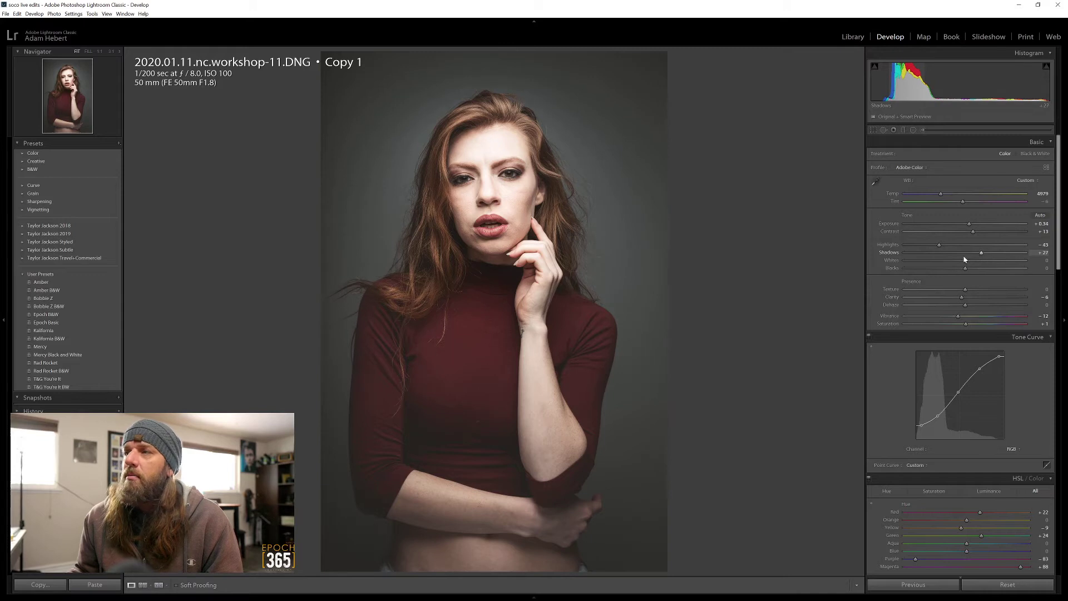
- Set Clarity to −11 and reshape the upper end of the RGB tone curve to brighten the lights
{"action": "left_click_drag", "start_coordinate": [962, 301], "coordinate": [960, 298]}
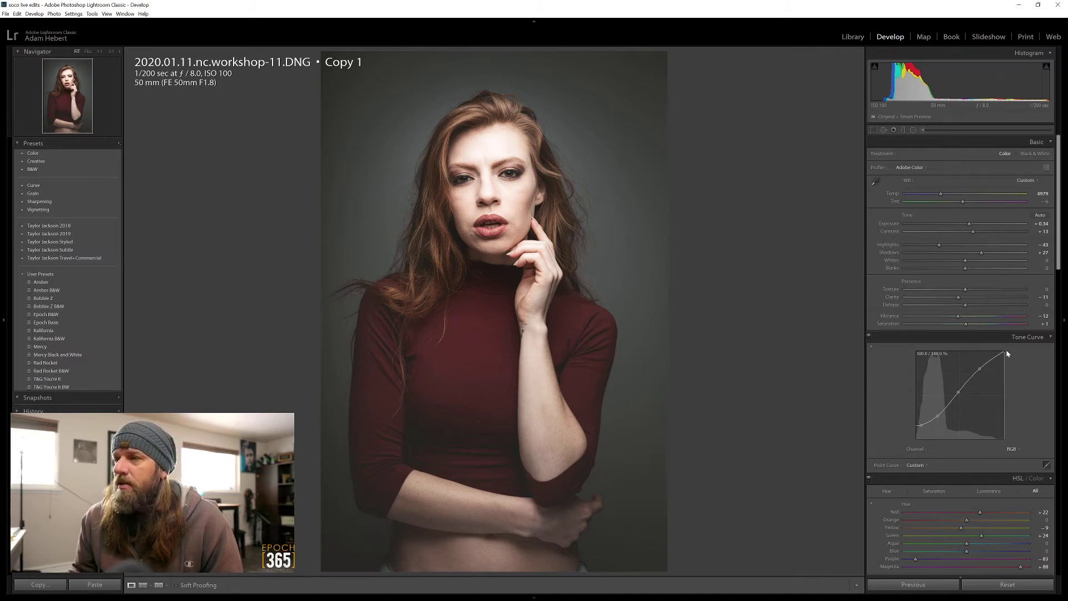
{"action": "left_click_drag", "start_coordinate": [980, 369], "coordinate": [982, 369]}
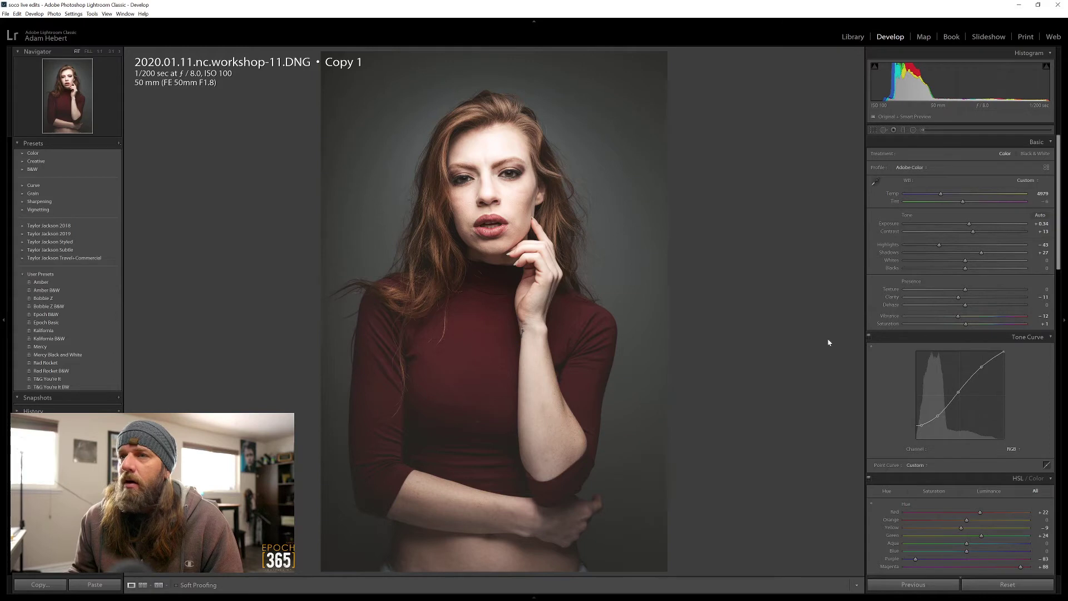
- Move the radial filter near the chin up toward the face and set its Highlights to −30
{"action": "left_click", "coordinate": [913, 130]}
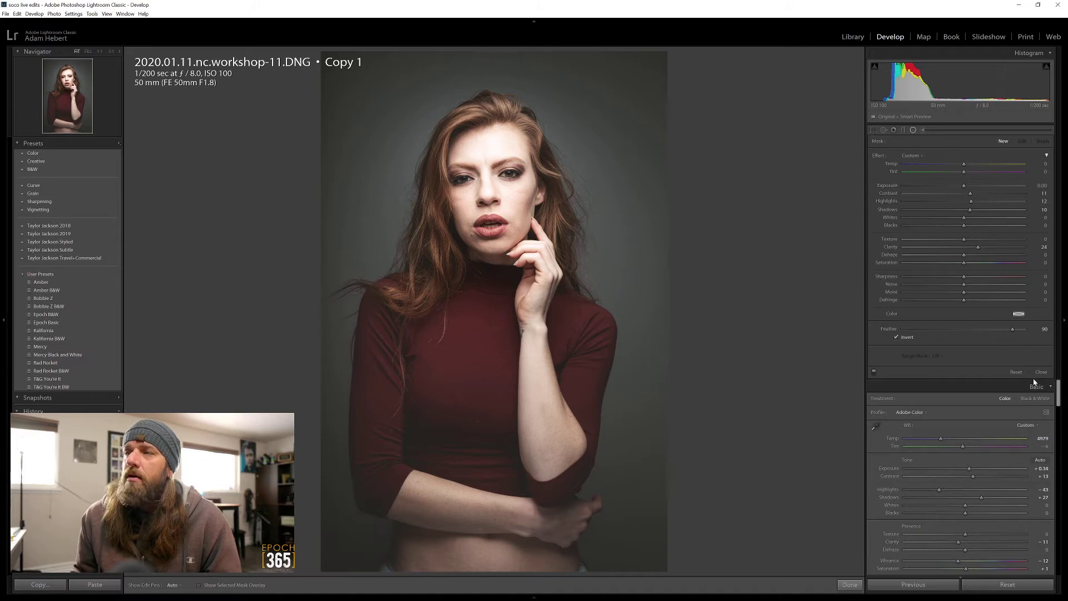
{"action": "left_click_drag", "start_coordinate": [494, 255], "coordinate": [476, 217]}
{"action": "left_click_drag", "start_coordinate": [964, 201], "coordinate": [948, 205]}
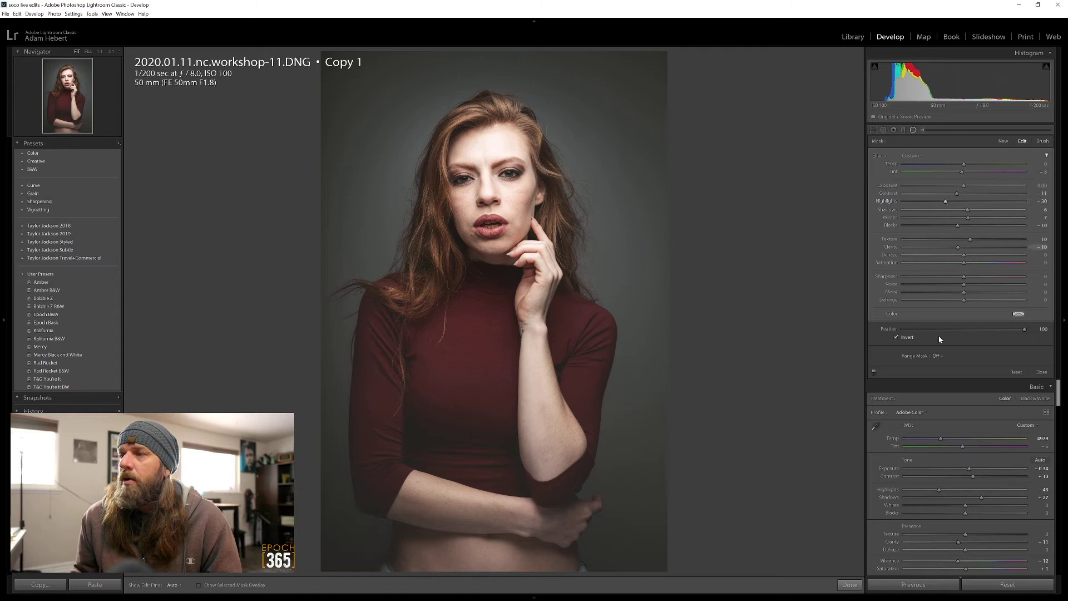
- Adjust the radial filters around the subject, setting Highlights to −9 and raising Shadows on the large head-and-shoulders filter
{"action": "mouse_move", "coordinate": [487, 223]}
{"action": "left_mouse_down"}
{"action": "mouse_move", "coordinate": [541, 241]}
{"action": "mouse_move", "coordinate": [503, 226]}
{"action": "left_mouse_up"}
{"action": "left_click", "coordinate": [494, 265]}
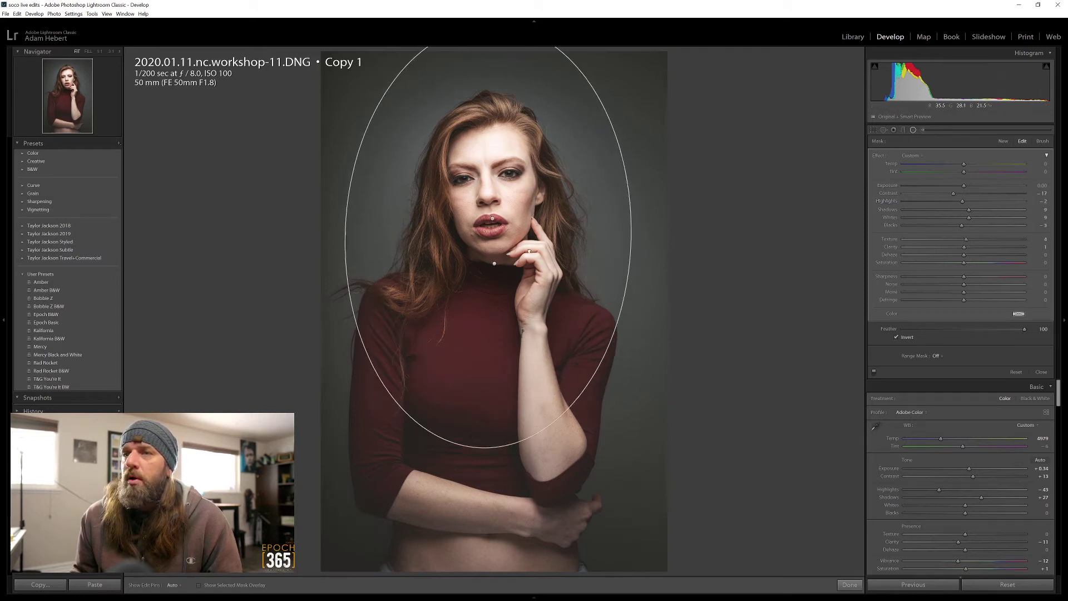
{"action": "left_click_drag", "start_coordinate": [963, 205], "coordinate": [960, 206]}
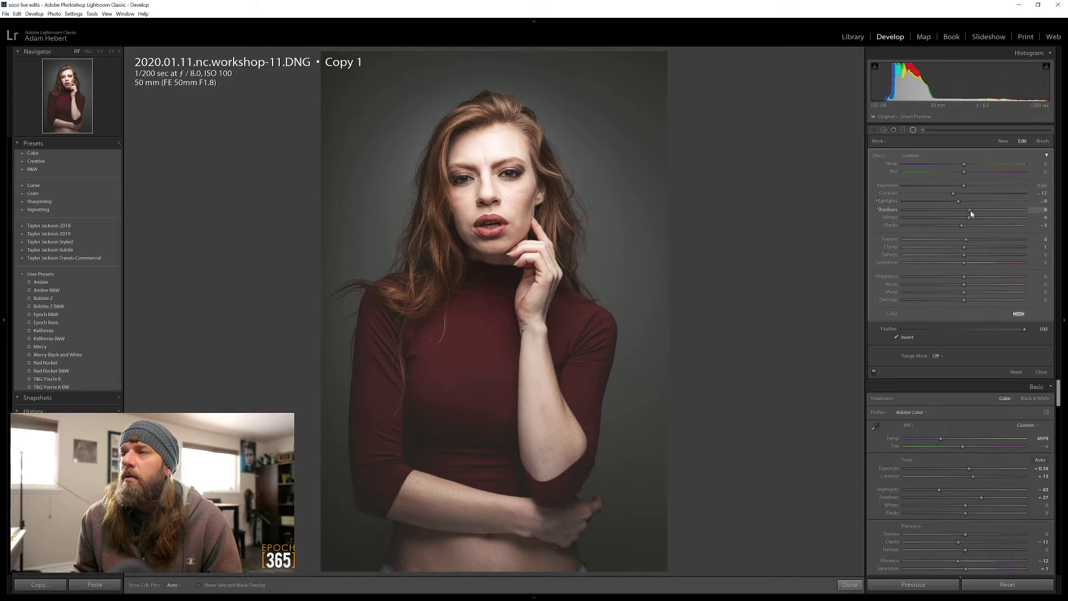
{"action": "left_click_drag", "start_coordinate": [974, 211], "coordinate": [975, 212]}
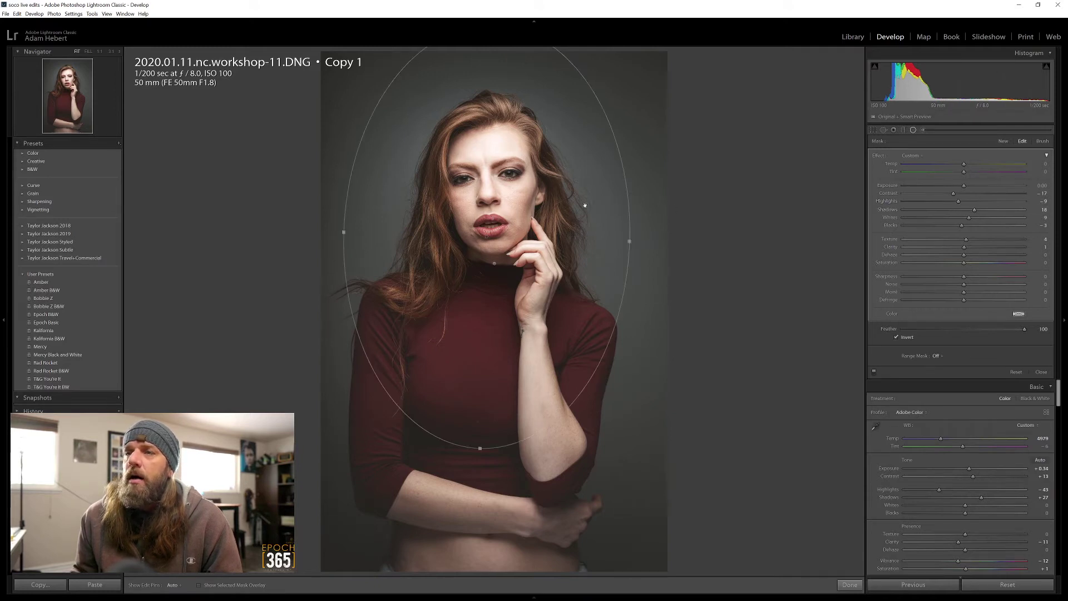
- Shift the large head-and-shoulders radial filter slightly upward, set its Highlights to −30, and check the face up close
{"action": "left_click_drag", "start_coordinate": [512, 252], "coordinate": [494, 233]}
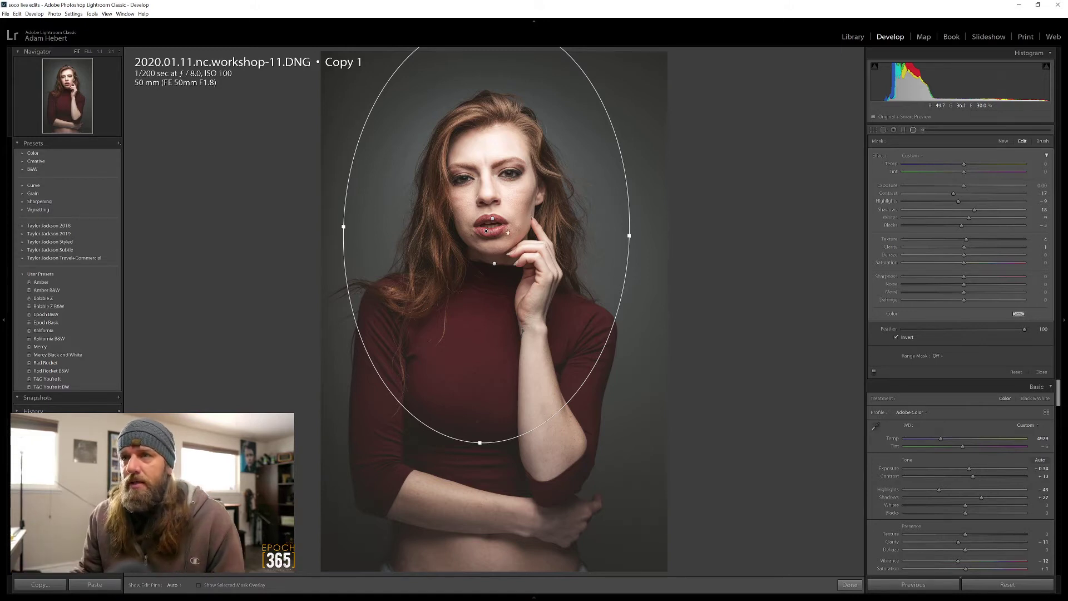
{"action": "left_click_drag", "start_coordinate": [958, 201], "coordinate": [949, 204]}
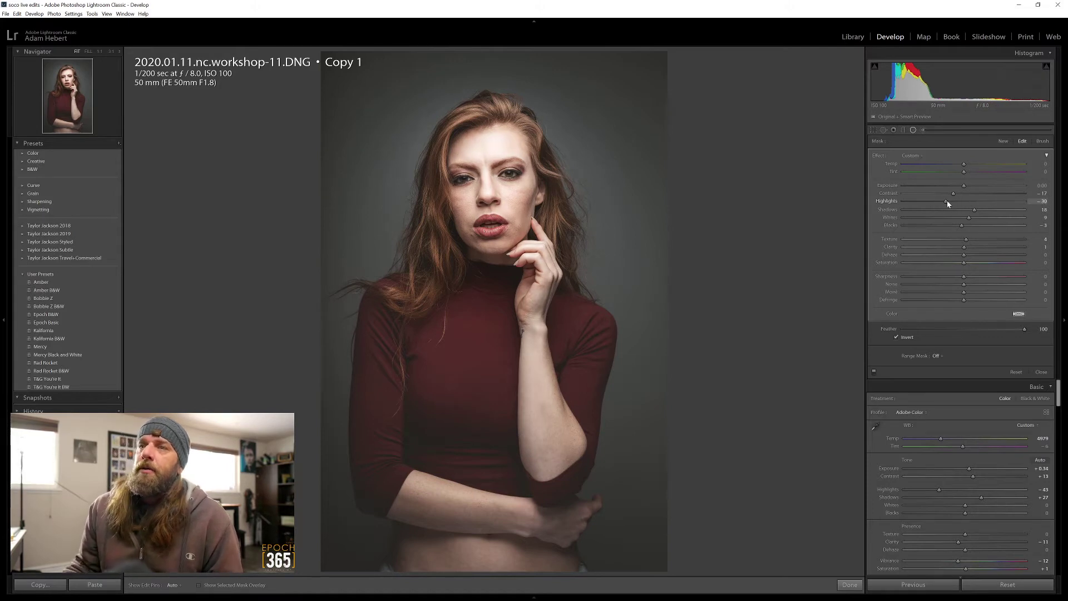
{"action": "key", "text": "z"}
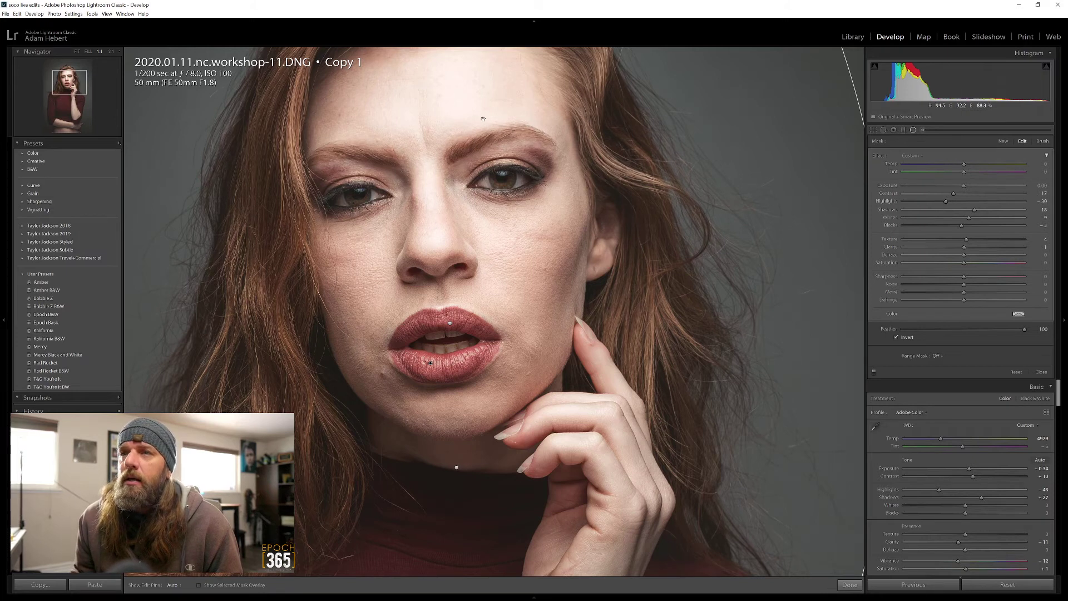
{"action": "key", "text": "z"}
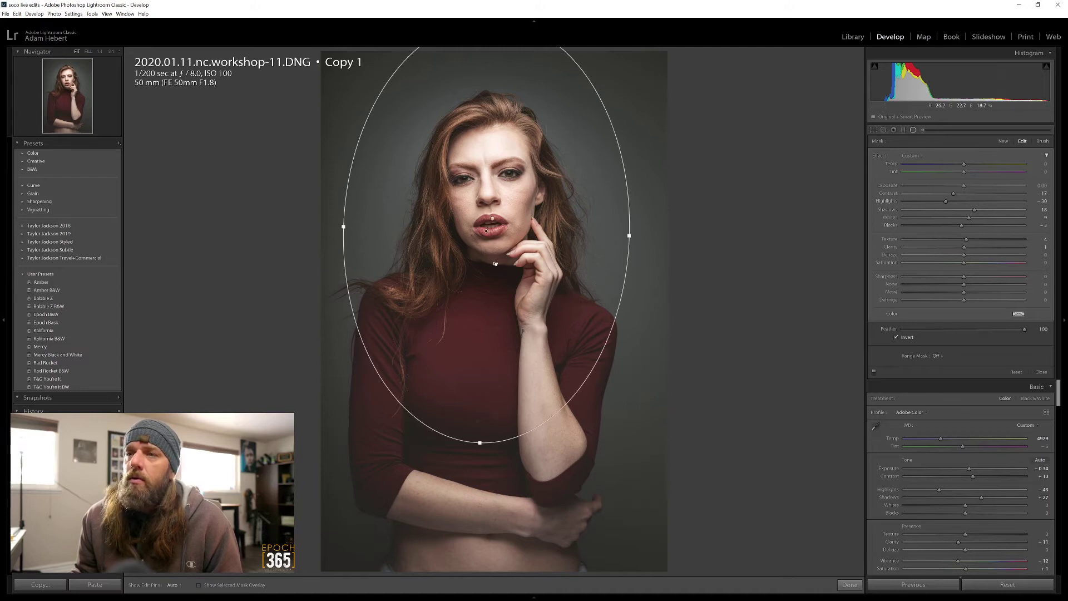
- Set Shadows to 5 on the smaller radial filter around the head and finish the radial filter edits
{"action": "left_click", "coordinate": [499, 221]}
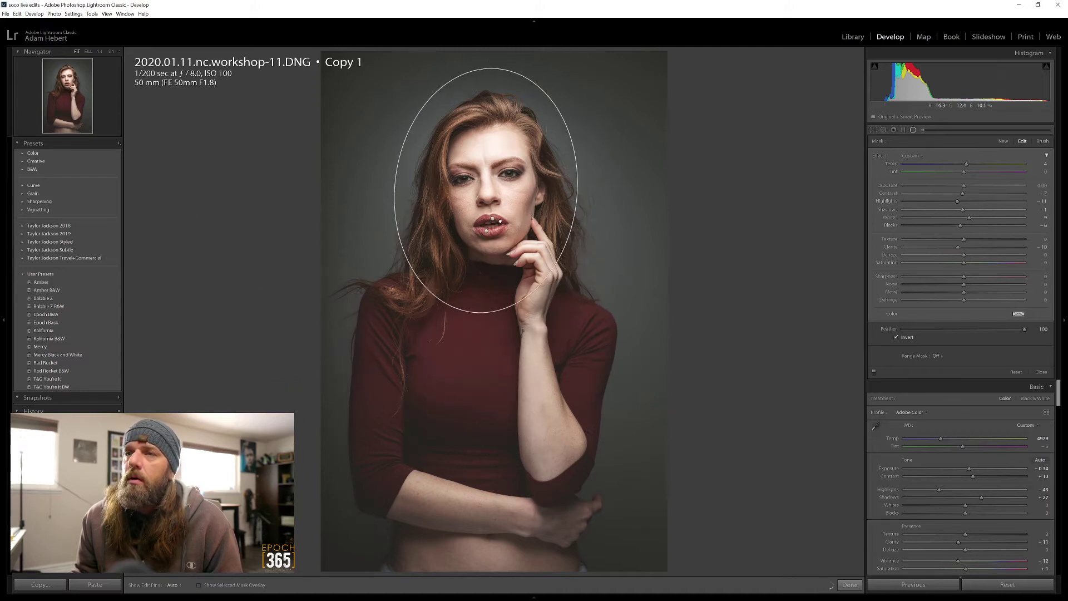
{"action": "left_click_drag", "start_coordinate": [961, 212], "coordinate": [967, 213]}
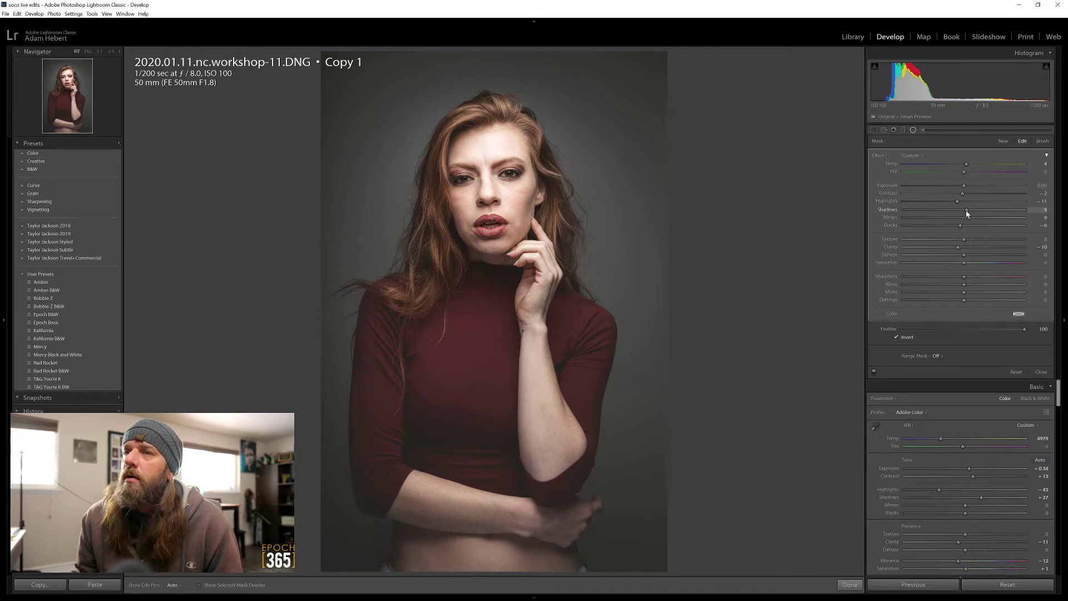
{"action": "left_click", "coordinate": [1041, 371]}
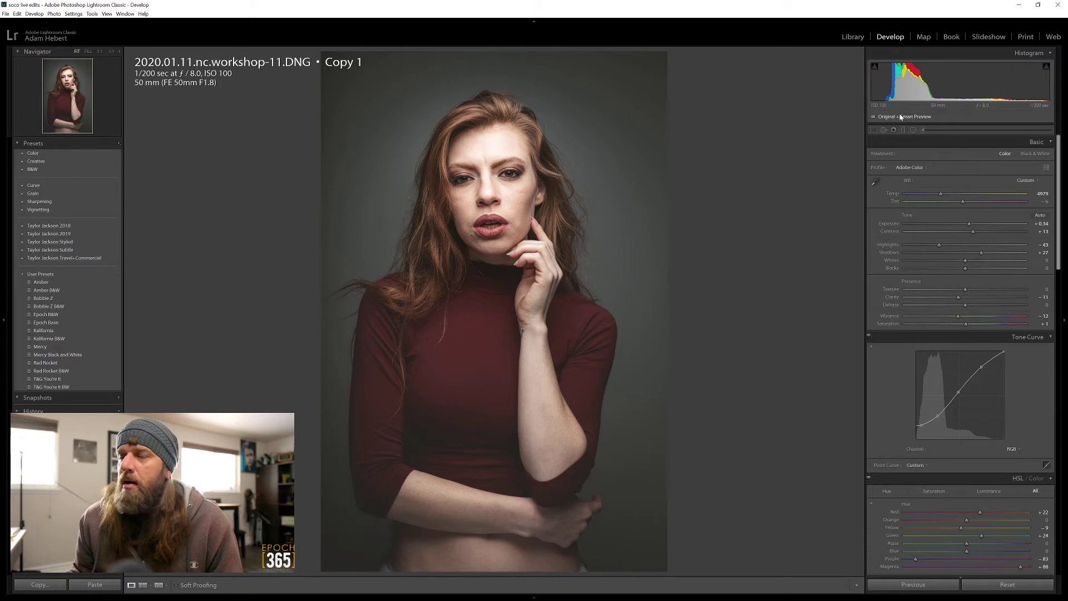
- Add a slightly tilted graduated filter rising from the bottom across the torso and reset all its effect values to zero
{"action": "left_click", "coordinate": [904, 129]}
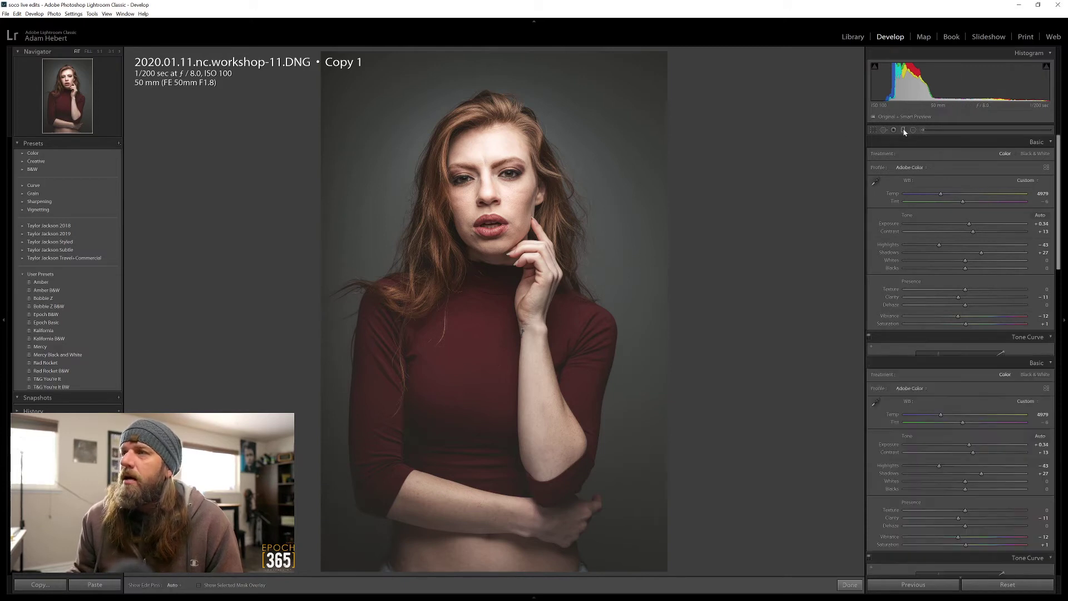
{"action": "left_click_drag", "start_coordinate": [442, 544], "coordinate": [486, 279]}
{"action": "left_click_drag", "start_coordinate": [464, 413], "coordinate": [482, 341]}
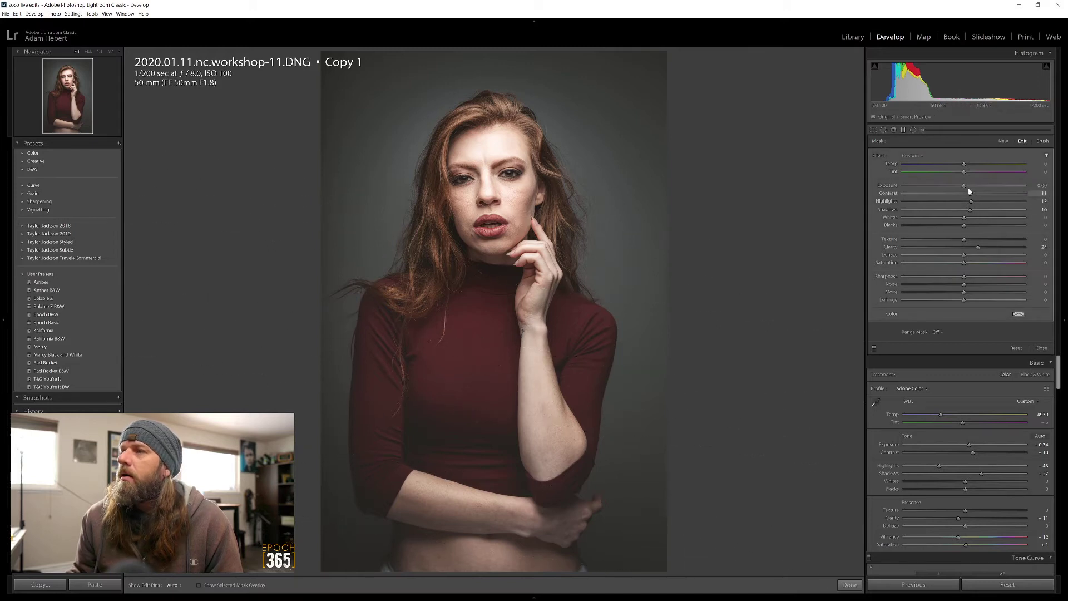
{"action": "key", "text": "alt"}
{"action": "left_click", "coordinate": [883, 158], "text": "alt"}
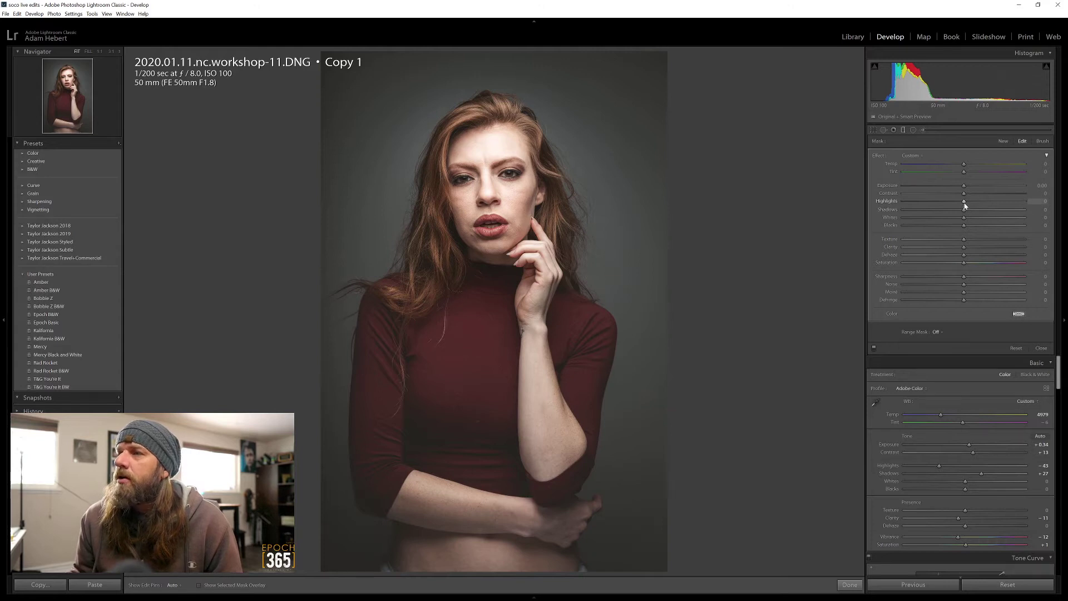
- Set the graduated filter's Highlights to 46, Shadows to 24 and Temp to 18
{"action": "mouse_move", "coordinate": [965, 202]}
{"action": "left_mouse_down"}
{"action": "mouse_move", "coordinate": [991, 205]}
{"action": "mouse_move", "coordinate": [978, 213]}
{"action": "left_mouse_up"}
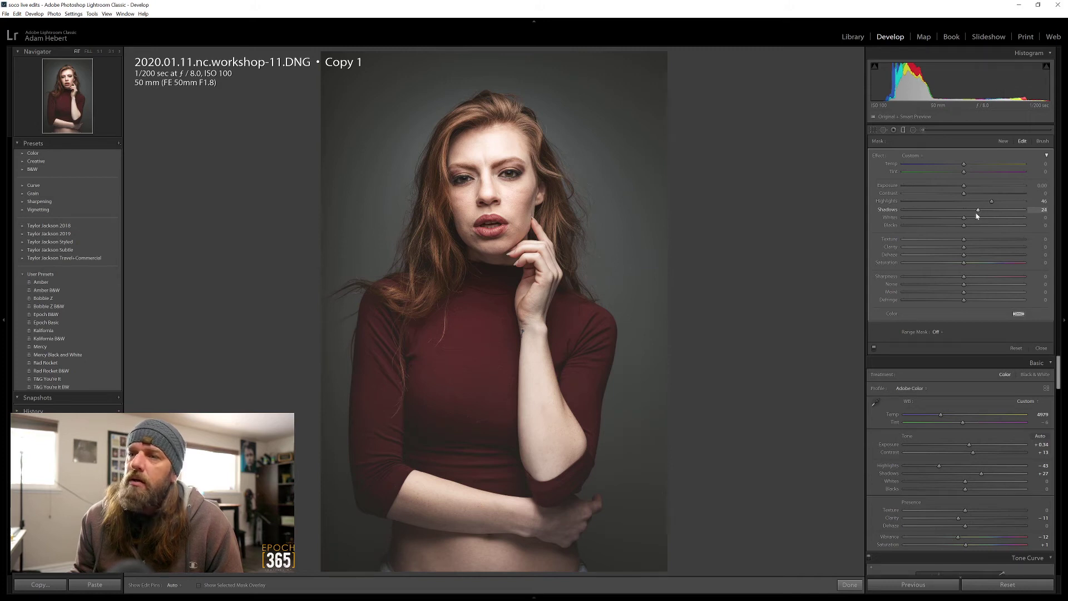
{"action": "left_click_drag", "start_coordinate": [968, 167], "coordinate": [970, 167]}
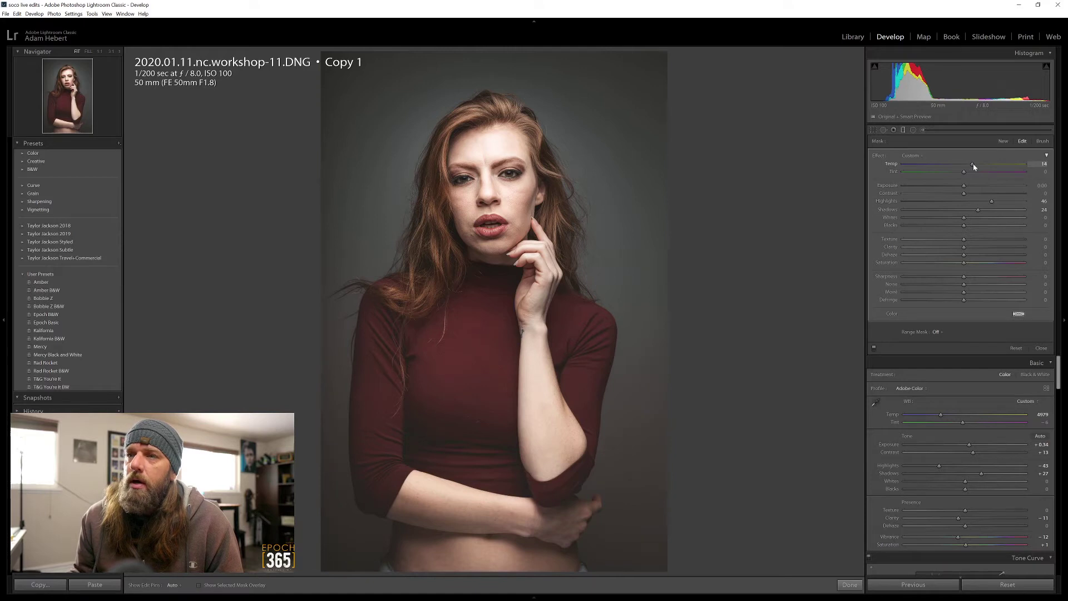
{"action": "left_click_drag", "start_coordinate": [974, 167], "coordinate": [975, 167]}
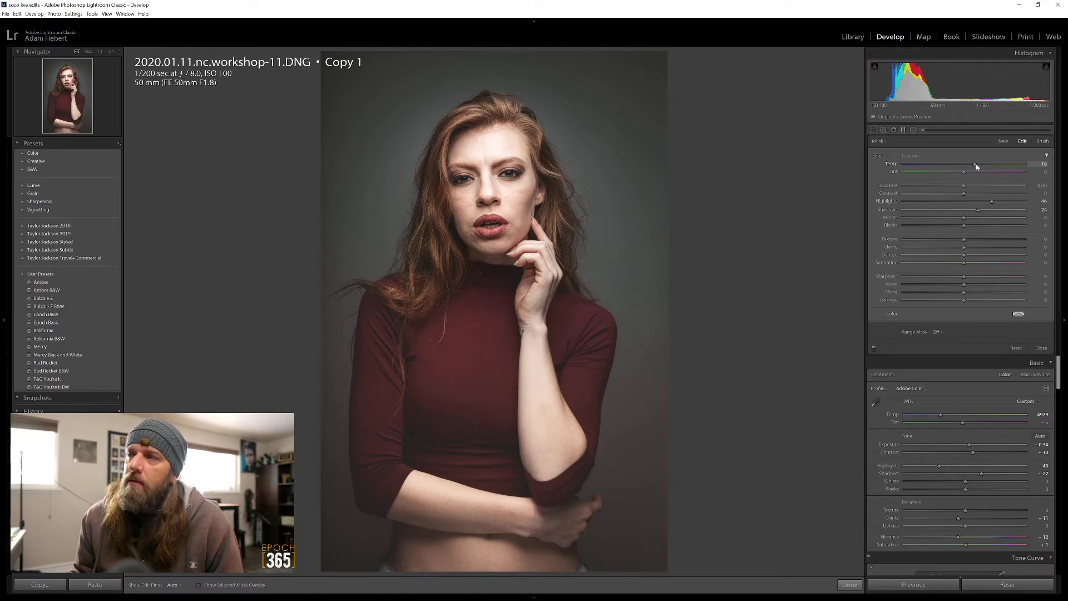
- Set the graduated filter's Whites to 13, Clarity to −3, Contrast to 11 and Highlights to 58, and finish editing it
{"action": "left_click_drag", "start_coordinate": [965, 218], "coordinate": [968, 221]}
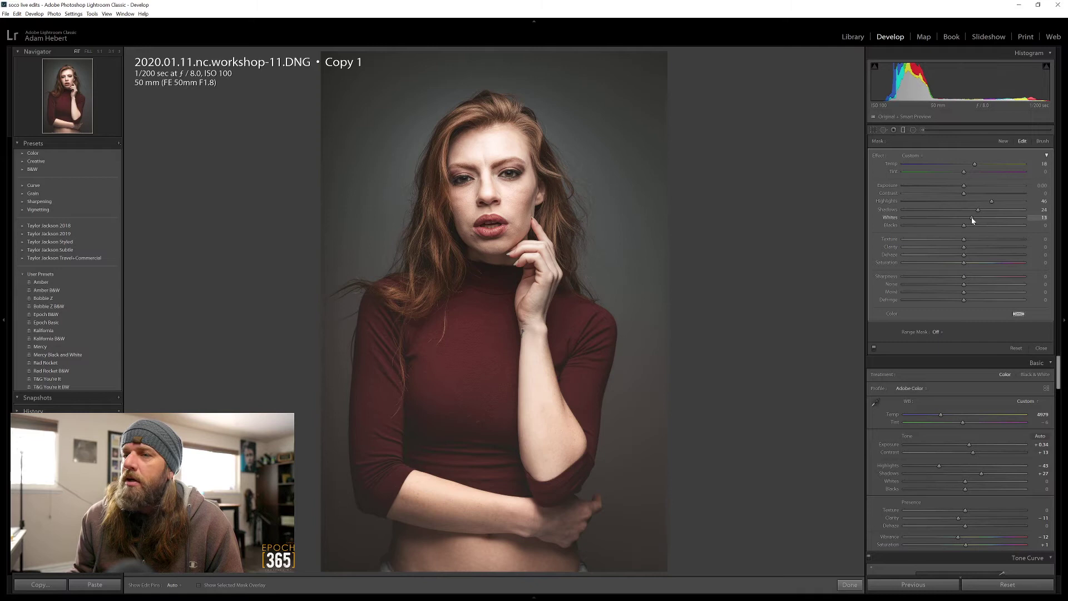
{"action": "left_click_drag", "start_coordinate": [965, 251], "coordinate": [964, 248]}
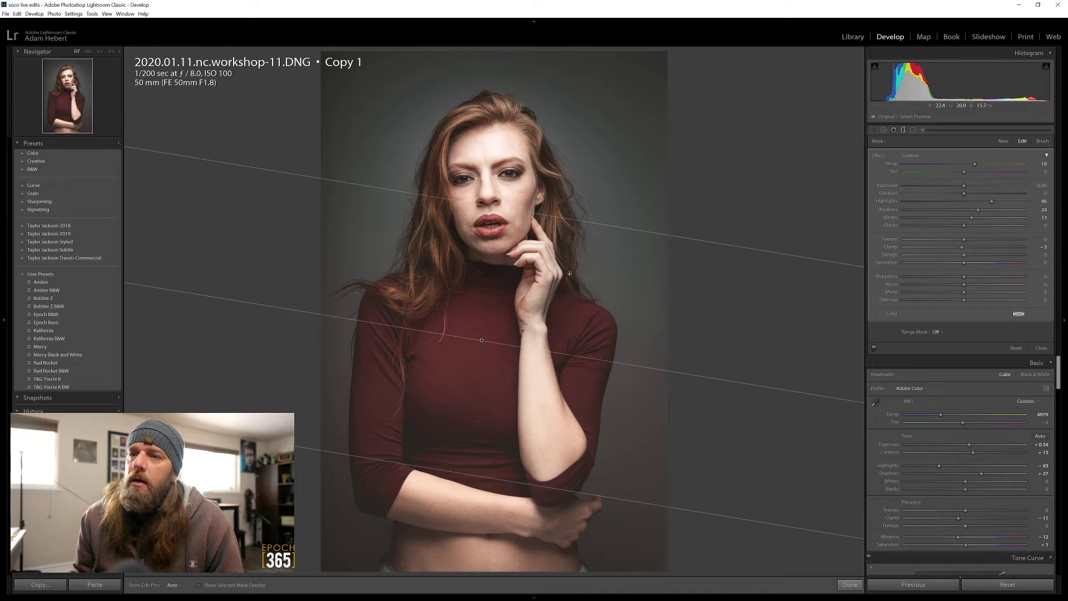
{"action": "left_click_drag", "start_coordinate": [964, 193], "coordinate": [1001, 204]}
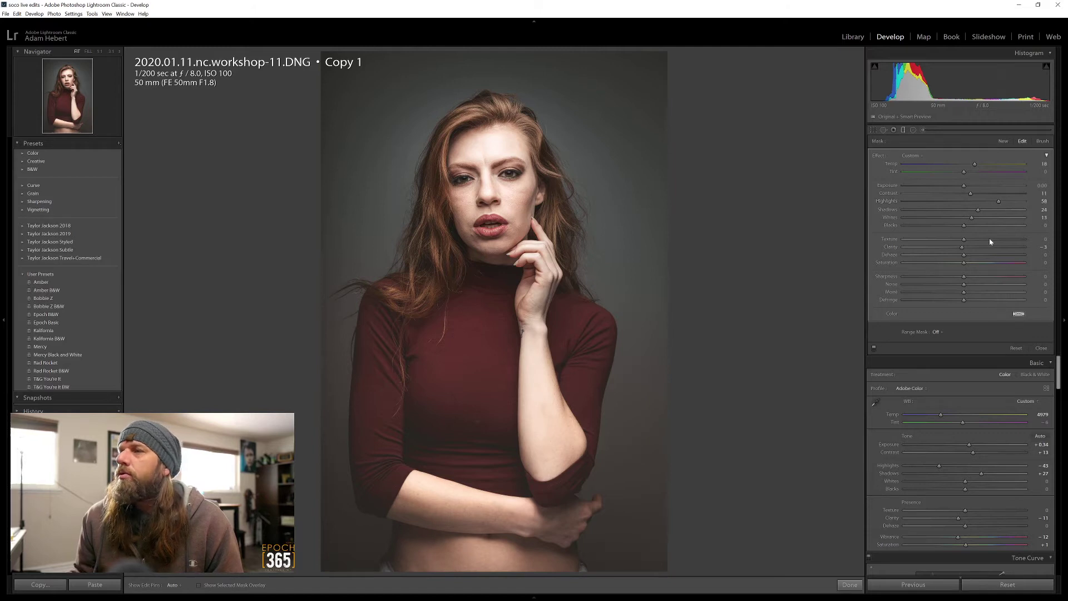
{"action": "left_click", "coordinate": [1040, 348]}
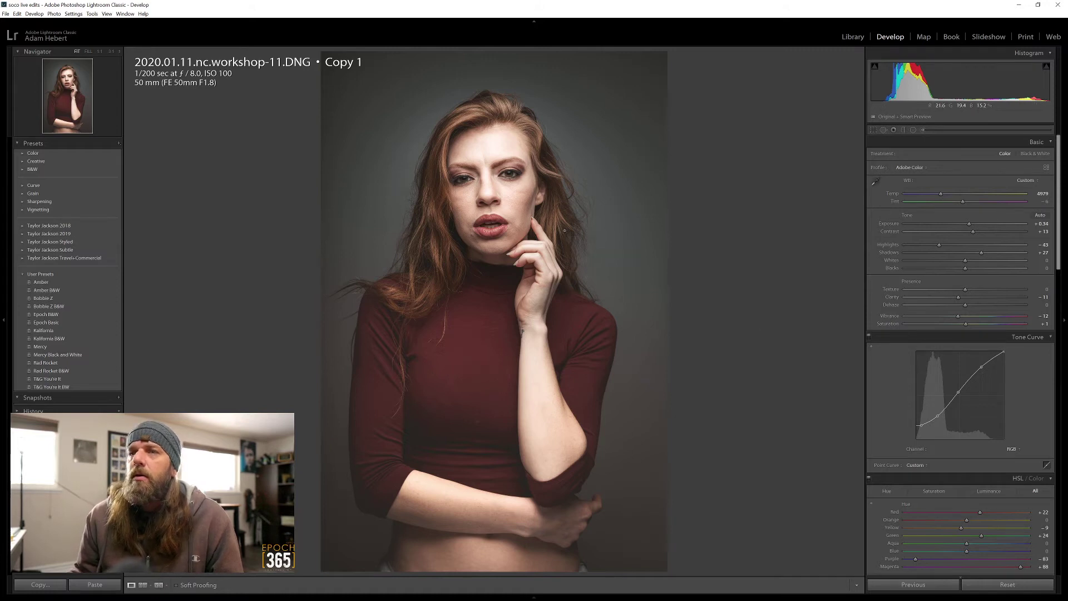
- Clone out the two lint specks on the lower sweater, using spot size 54 for the larger and 24 for the smaller
{"action": "left_click", "coordinate": [522, 150]}
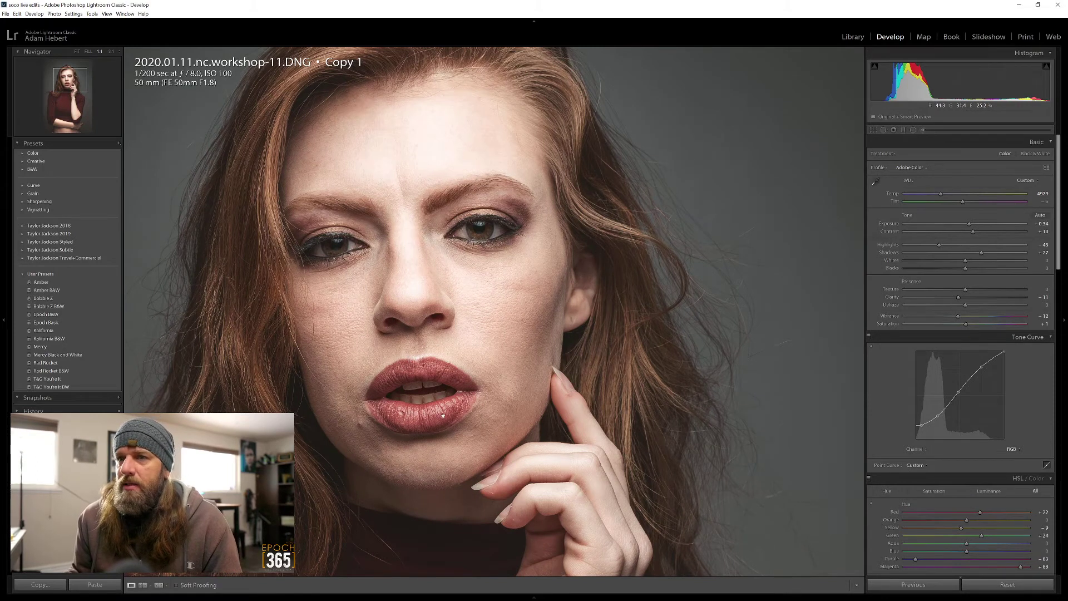
{"action": "left_click_drag", "start_coordinate": [442, 415], "coordinate": [518, 302]}
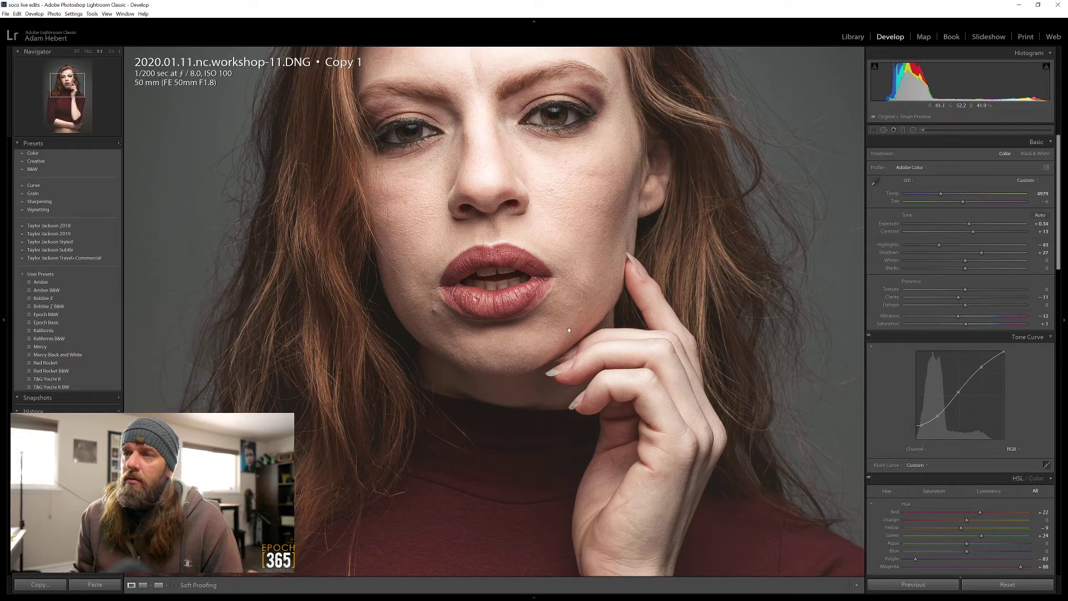
{"action": "scroll", "coordinate": [499, 436], "scroll_direction": "down", "scroll_amount": 5}
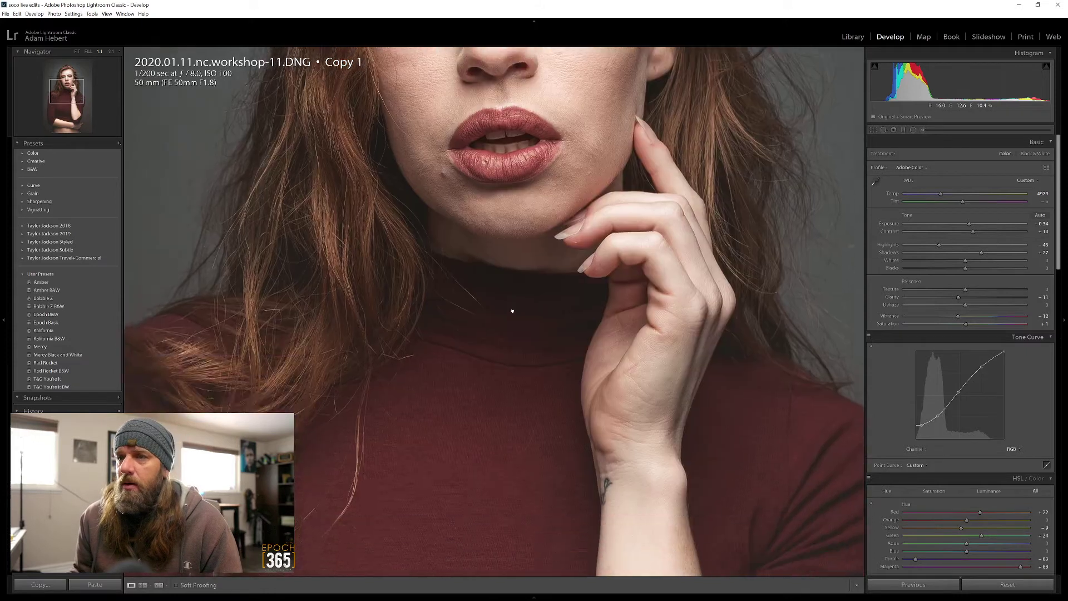
{"action": "left_click_drag", "start_coordinate": [517, 483], "coordinate": [542, 289]}
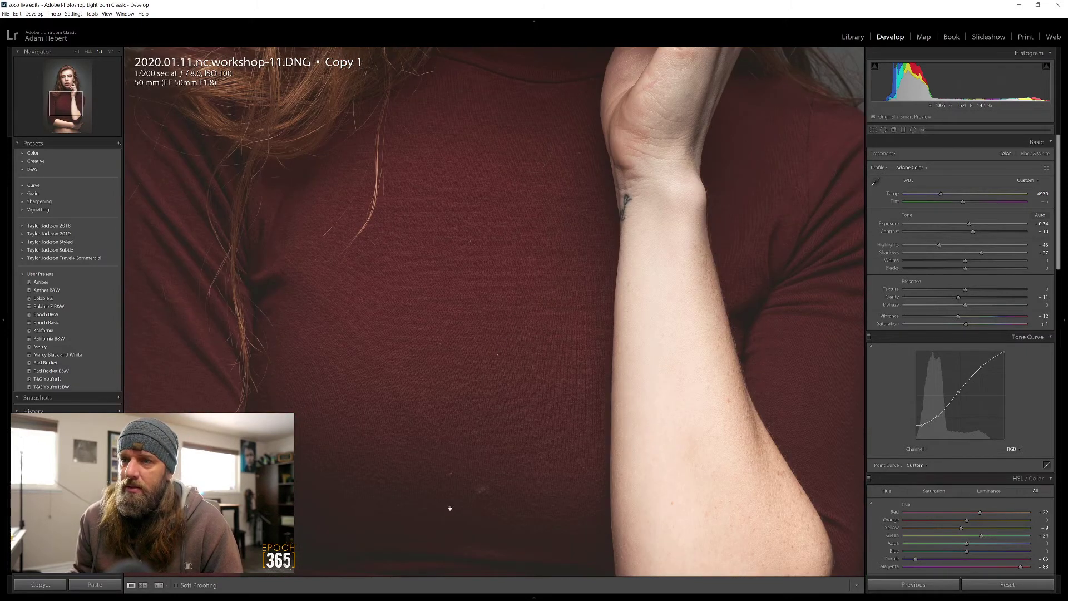
{"action": "left_click", "coordinate": [883, 130]}
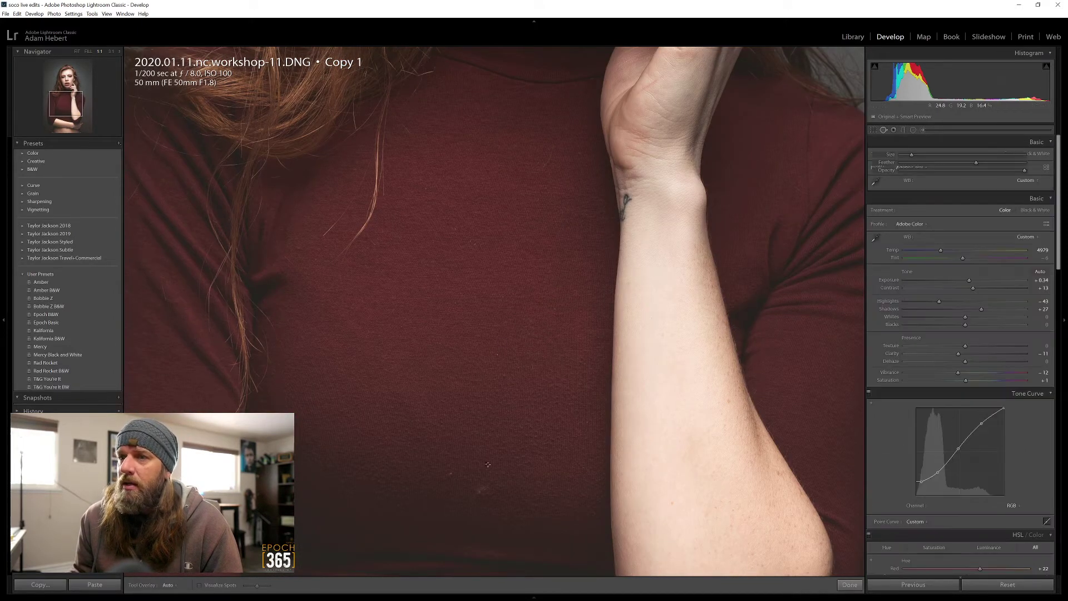
{"action": "scroll", "coordinate": [483, 489], "scroll_direction": "up", "scroll_amount": 5}
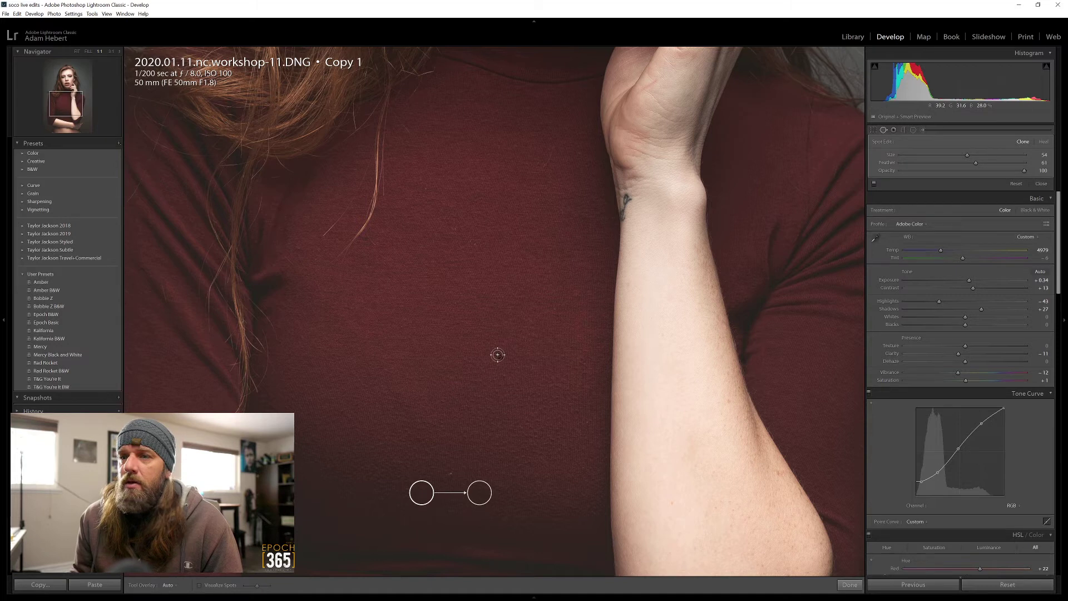
{"action": "scroll", "coordinate": [451, 476], "scroll_direction": "down", "scroll_amount": 10}
{"action": "left_click", "coordinate": [451, 472]}
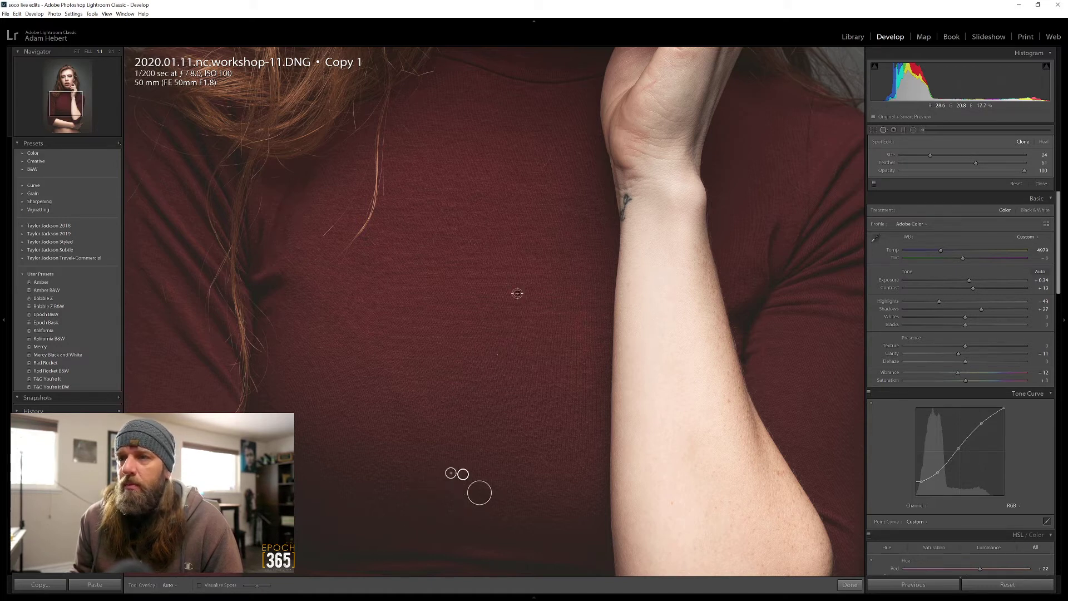
- Clone out the four remaining specks across the sweater's chest with spot size 24 and finish the spot removal
{"action": "left_click", "coordinate": [472, 242]}
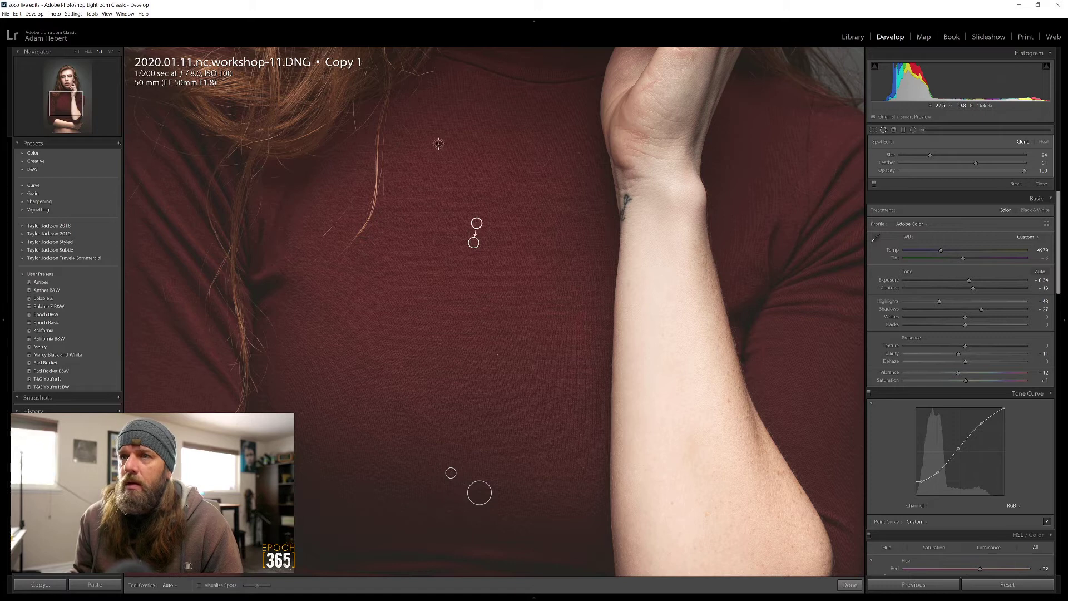
{"action": "left_click", "coordinate": [426, 190]}
{"action": "left_click", "coordinate": [498, 352]}
{"action": "left_click", "coordinate": [576, 371]}
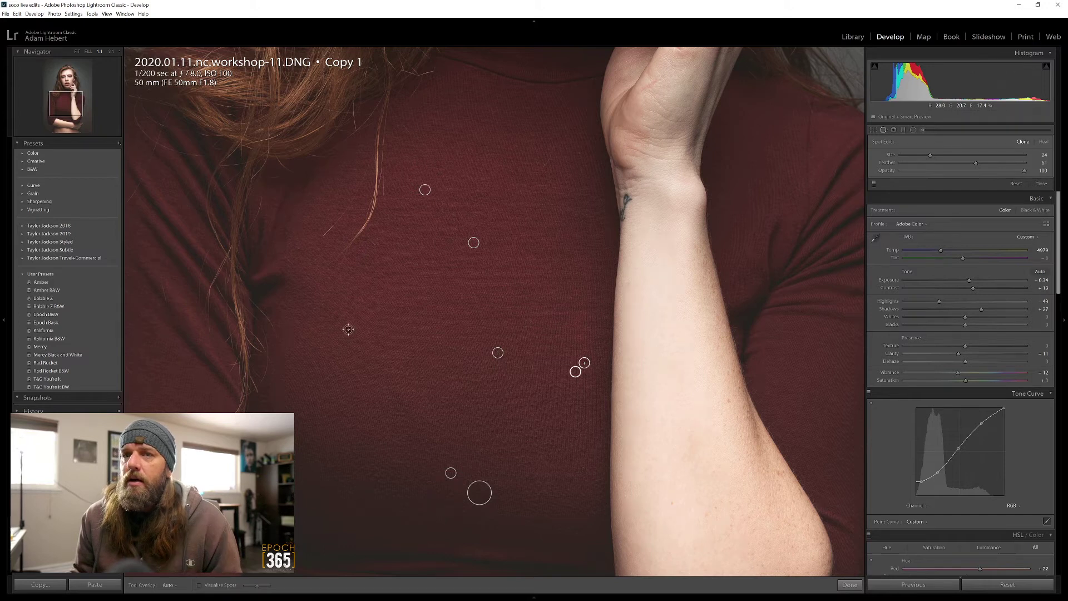
{"action": "key", "text": "z"}
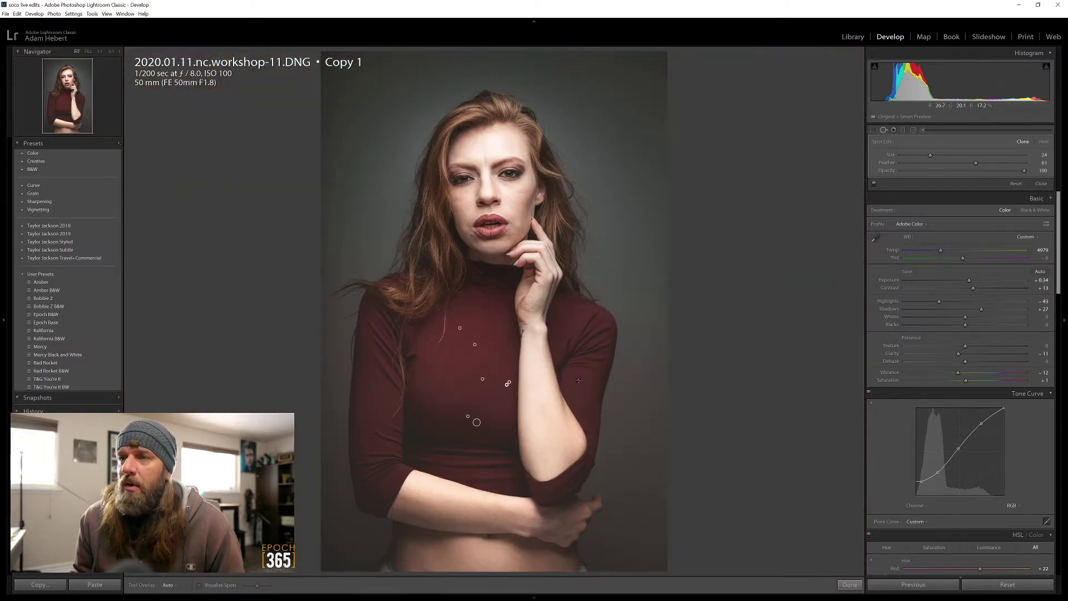
{"action": "key", "text": "z"}
{"action": "key", "text": "z"}
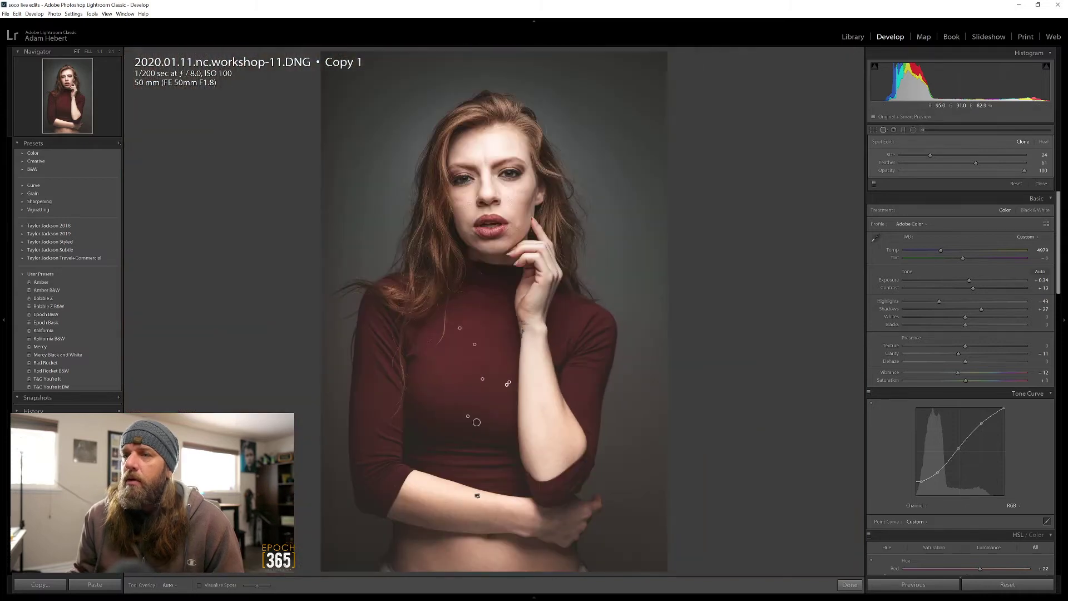
{"action": "left_click", "coordinate": [1042, 184]}
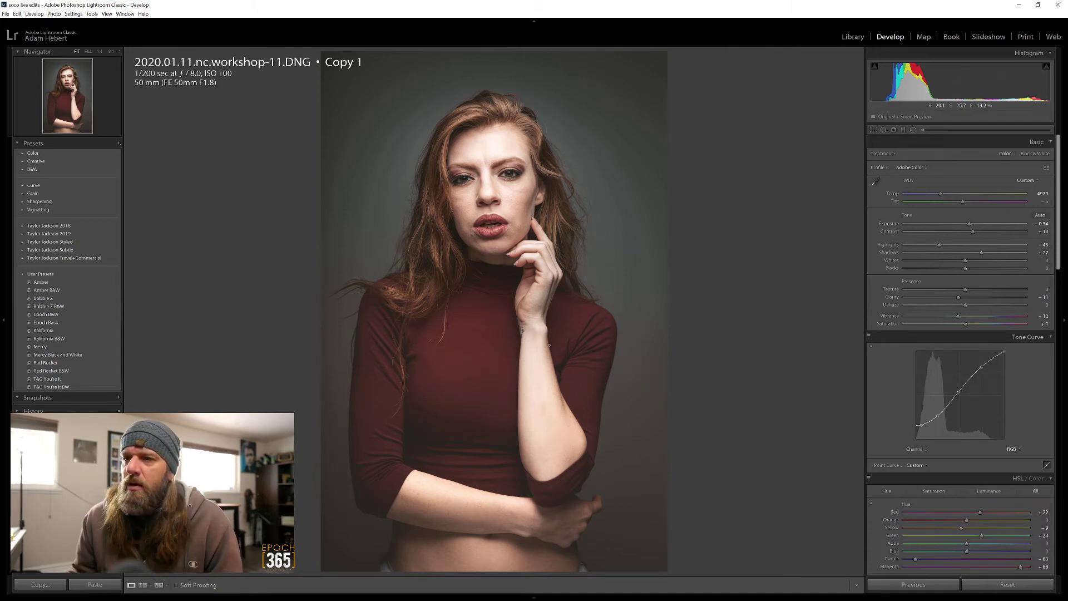
- Set the HSL Saturation of Aqua to 72 and Blue to 92 to bring colour into the backdrop
{"action": "scroll", "coordinate": [891, 388], "scroll_direction": "down", "scroll_amount": 15}
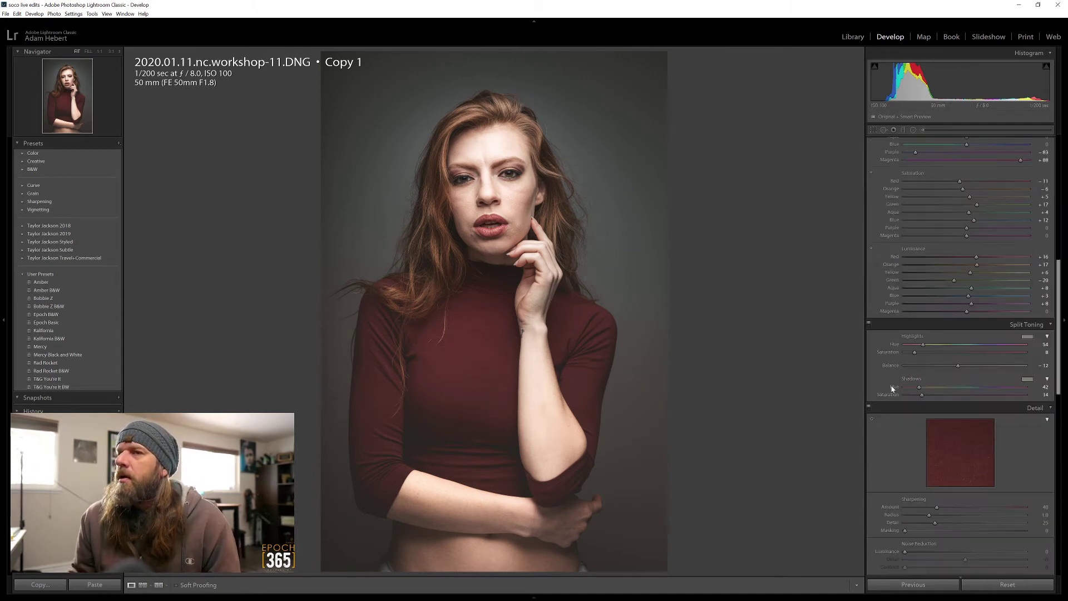
{"action": "scroll", "coordinate": [892, 388], "scroll_direction": "down", "scroll_amount": 5}
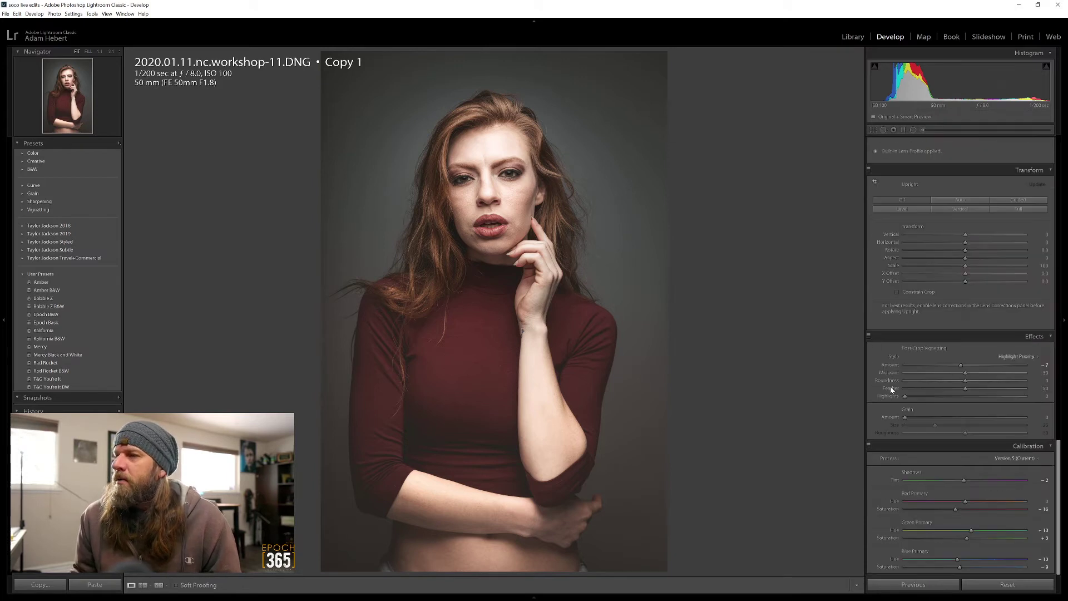
{"action": "scroll", "coordinate": [910, 382], "scroll_direction": "up", "scroll_amount": 10}
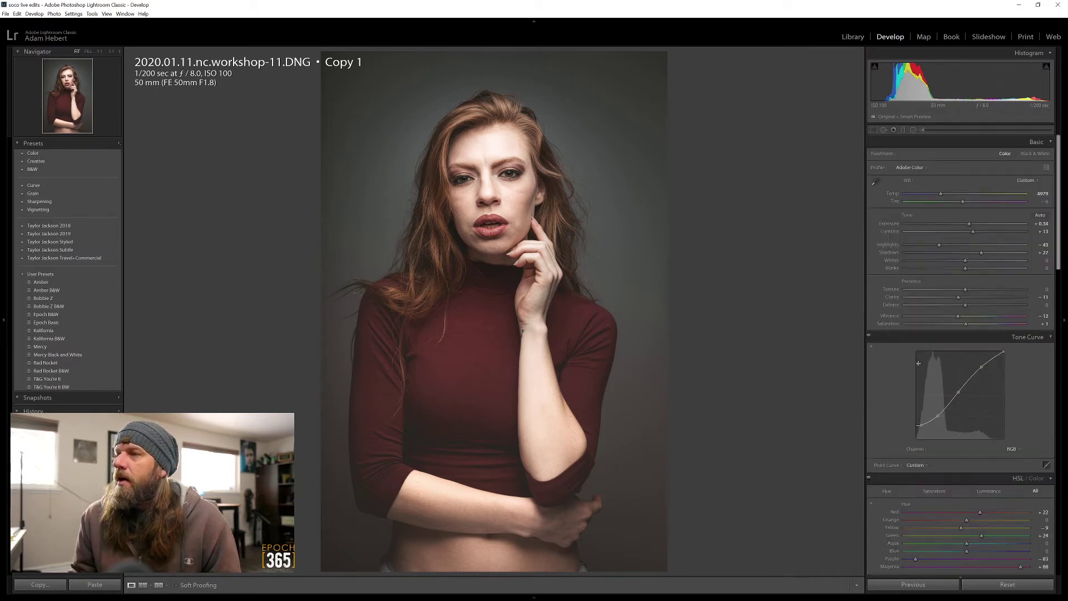
{"action": "scroll", "coordinate": [931, 403], "scroll_direction": "down", "scroll_amount": 3}
{"action": "left_click_drag", "start_coordinate": [973, 322], "coordinate": [1024, 325]}
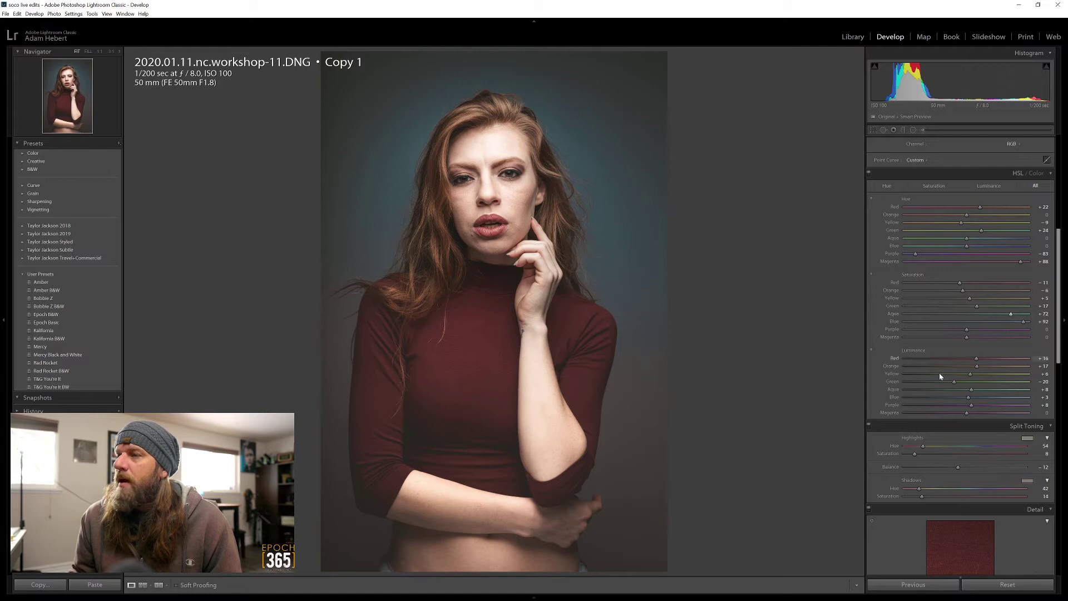
- Show the torso graduated filter's mask overlay and erase it from the backdrop right of the woman with a size 14 brush
{"action": "left_click", "coordinate": [903, 130]}
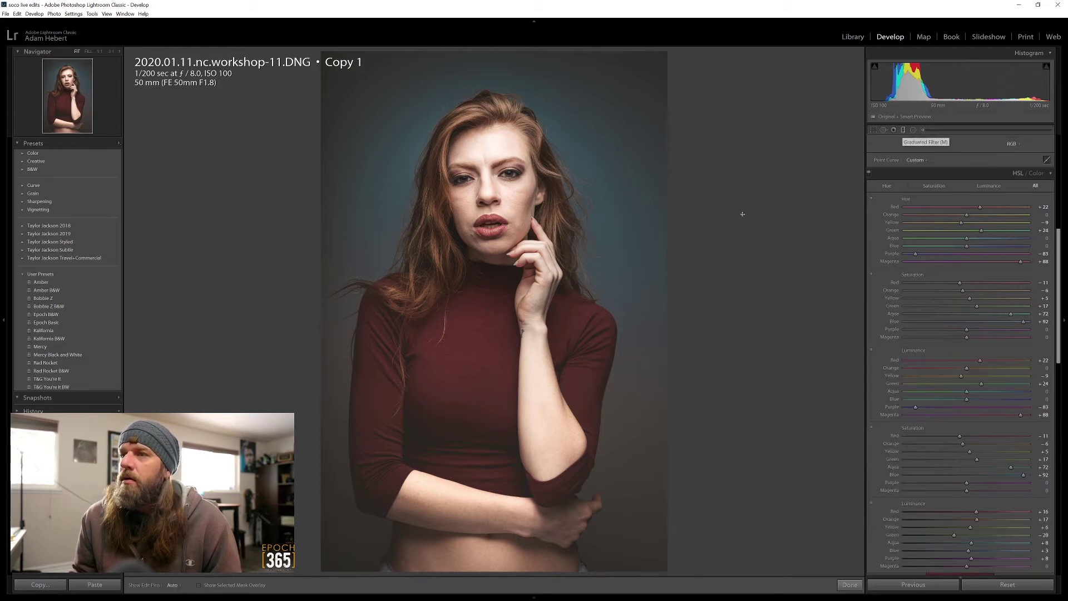
{"action": "left_click", "coordinate": [482, 340]}
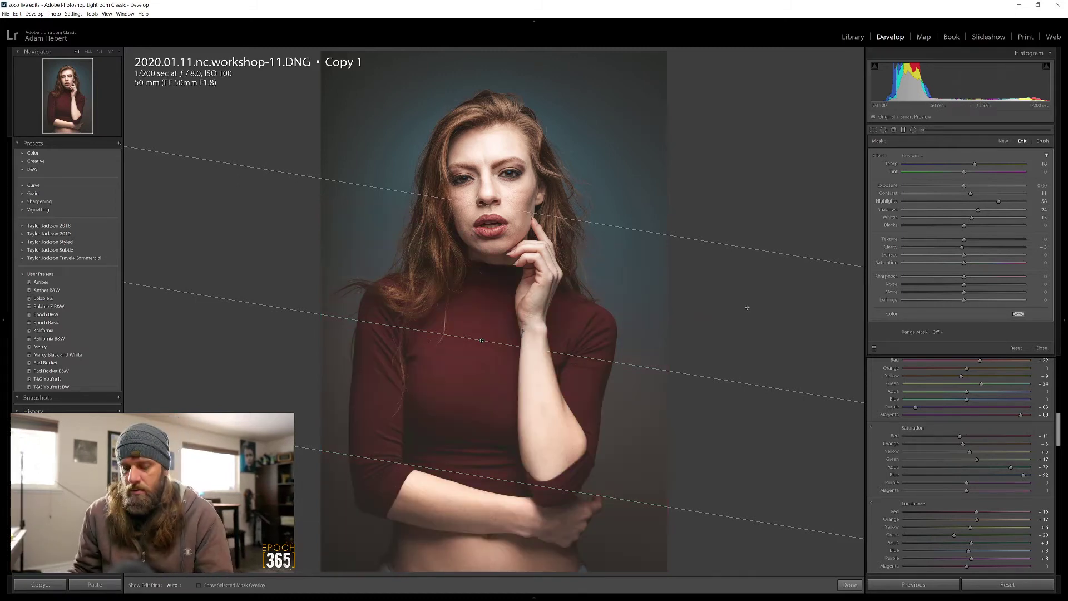
{"action": "key", "text": "o"}
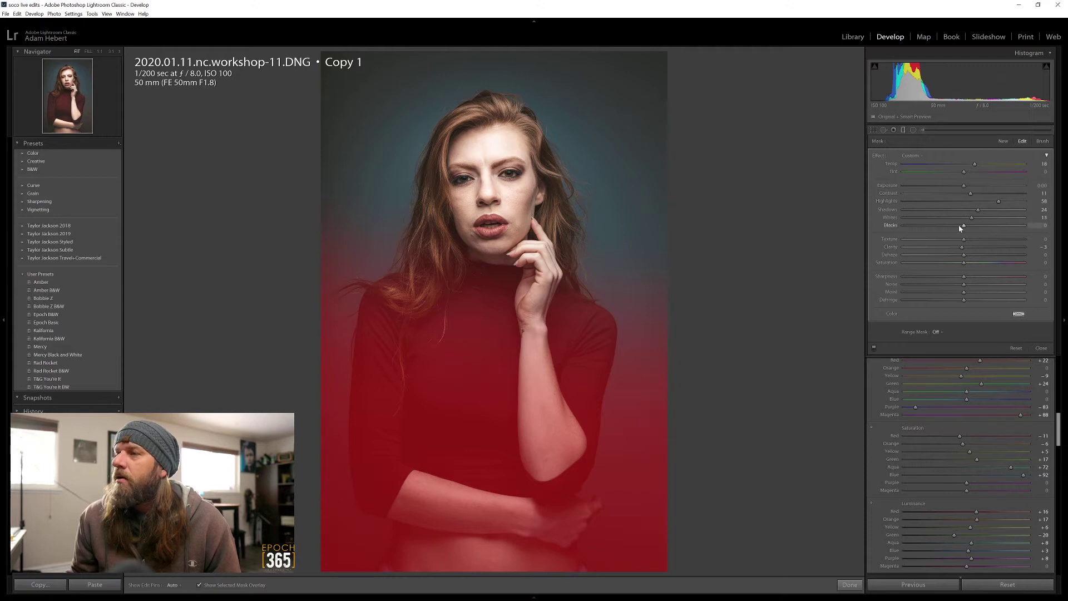
{"action": "left_click", "coordinate": [1043, 143]}
{"action": "scroll", "coordinate": [651, 336], "scroll_direction": "up", "scroll_amount": 6}
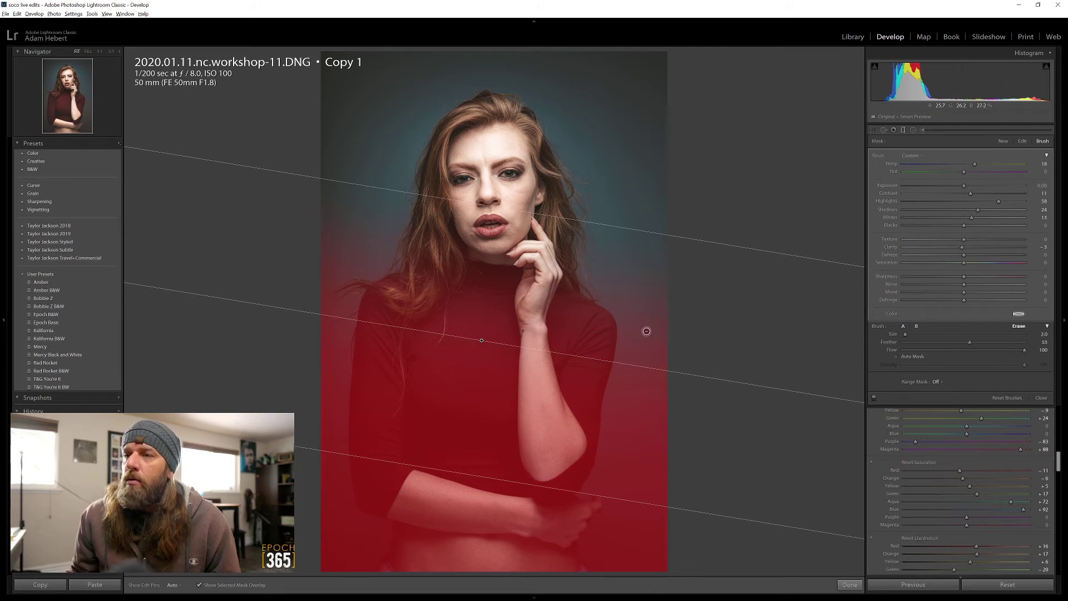
{"action": "key", "text": "alt"}
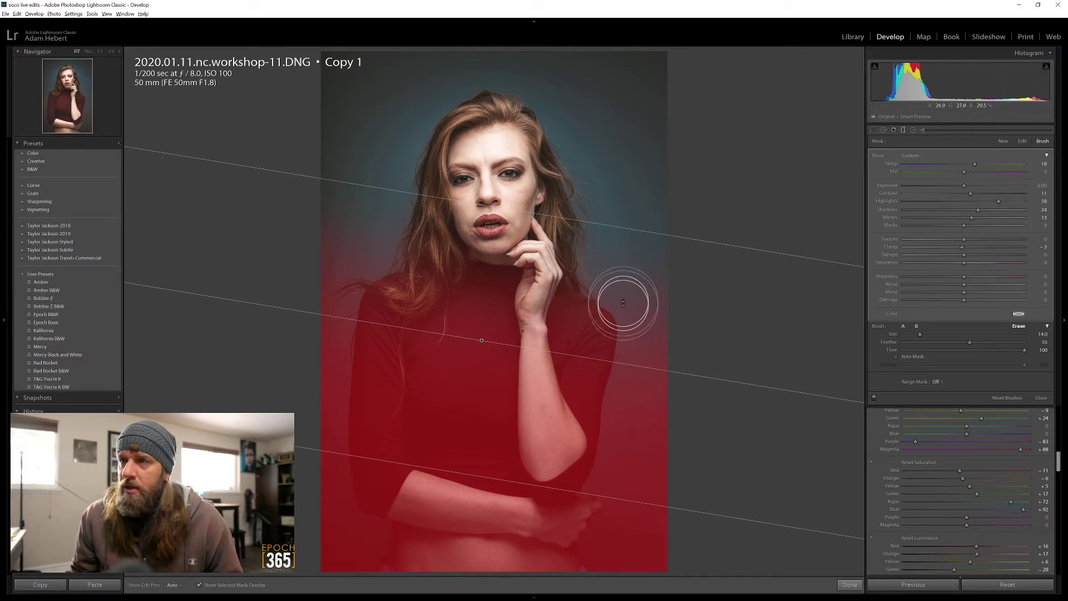
{"action": "mouse_move", "coordinate": [624, 277]}
{"action": "left_mouse_down"}
{"action": "mouse_move", "coordinate": [634, 326]}
{"action": "mouse_move", "coordinate": [610, 484]}
{"action": "mouse_move", "coordinate": [648, 362]}
{"action": "mouse_move", "coordinate": [658, 405]}
{"action": "mouse_move", "coordinate": [648, 544]}
{"action": "mouse_move", "coordinate": [645, 506]}
{"action": "mouse_move", "coordinate": [603, 531]}
{"action": "mouse_move", "coordinate": [627, 507]}
{"action": "mouse_move", "coordinate": [632, 481]}
{"action": "mouse_move", "coordinate": [625, 567]}
{"action": "mouse_move", "coordinate": [668, 543]}
{"action": "mouse_move", "coordinate": [672, 361]}
{"action": "left_mouse_up"}
- Erase the graduated filter's mask from the backdrop left of the woman, toggling the edit pins to check the mask edges
{"action": "key", "text": "h"}
{"action": "mouse_move", "coordinate": [315, 272]}
{"action": "left_mouse_down"}
{"action": "mouse_move", "coordinate": [370, 224]}
{"action": "mouse_move", "coordinate": [376, 237]}
{"action": "mouse_move", "coordinate": [335, 278]}
{"action": "mouse_move", "coordinate": [323, 313]}
{"action": "mouse_move", "coordinate": [321, 337]}
{"action": "mouse_move", "coordinate": [333, 306]}
{"action": "mouse_move", "coordinate": [315, 501]}
{"action": "mouse_move", "coordinate": [330, 458]}
{"action": "mouse_move", "coordinate": [338, 515]}
{"action": "mouse_move", "coordinate": [372, 539]}
{"action": "mouse_move", "coordinate": [361, 564]}
{"action": "mouse_move", "coordinate": [334, 581]}
{"action": "mouse_move", "coordinate": [329, 534]}
{"action": "mouse_move", "coordinate": [339, 551]}
{"action": "mouse_move", "coordinate": [358, 543]}
{"action": "mouse_move", "coordinate": [327, 558]}
{"action": "mouse_move", "coordinate": [360, 530]}
{"action": "mouse_move", "coordinate": [339, 550]}
{"action": "left_mouse_up"}
{"action": "key", "text": "h"}
{"action": "key", "text": "h"}
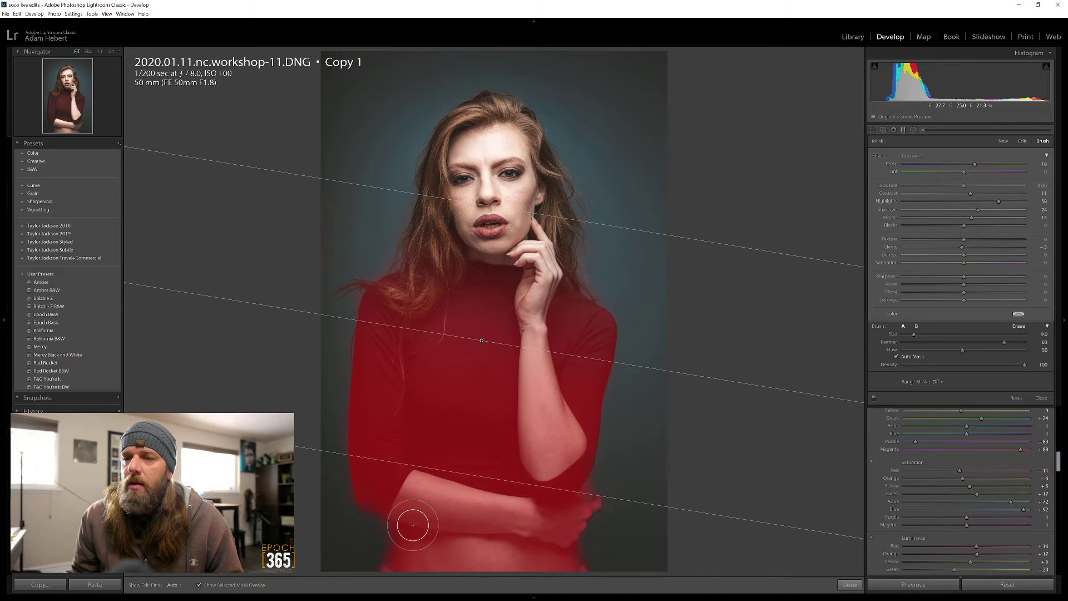
{"action": "key", "text": "h"}
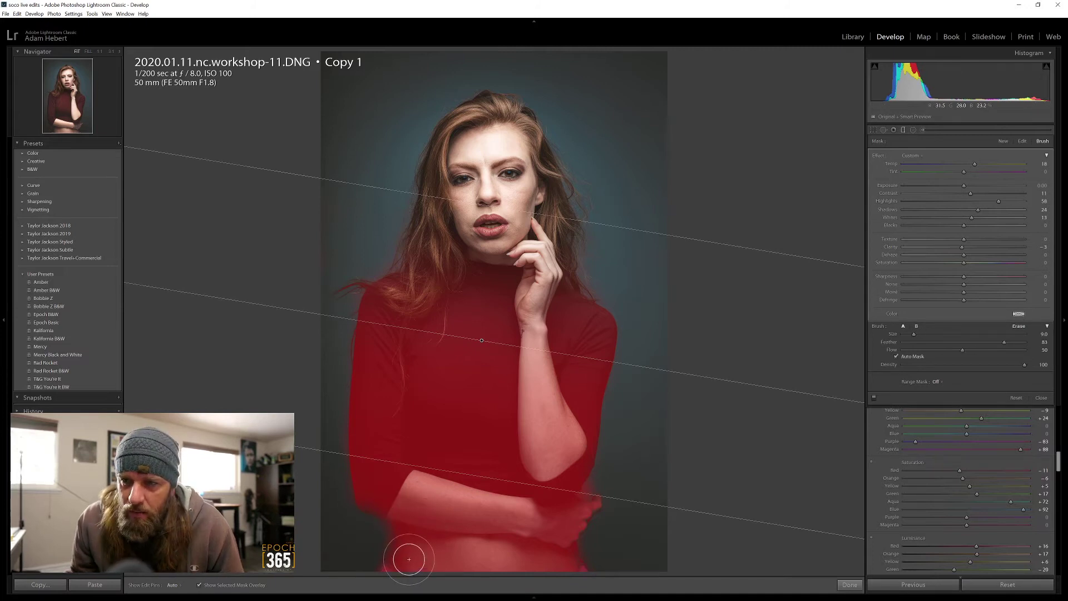
{"action": "key", "text": "h"}
{"action": "key", "text": "h"}
{"action": "key", "text": "h"}
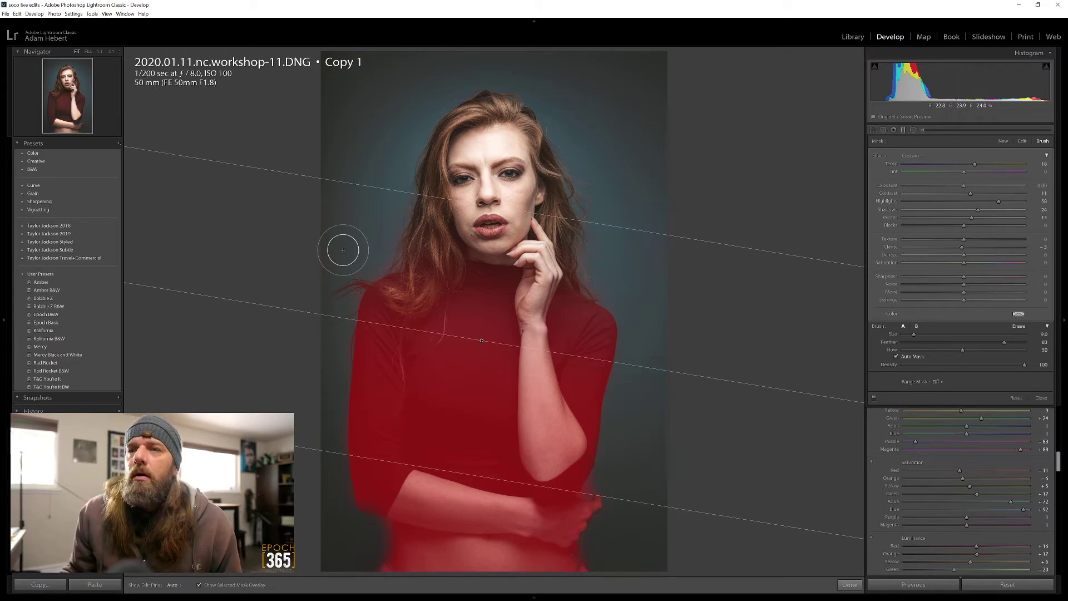
{"action": "key", "text": "h"}
{"action": "key", "text": "alt"}
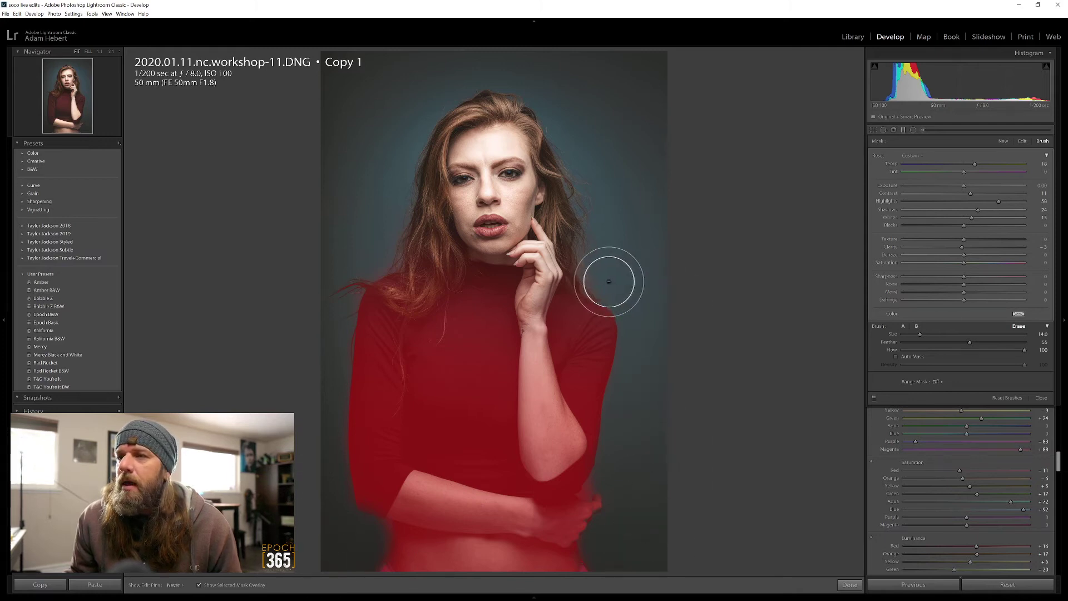
{"action": "key", "text": "h"}
{"action": "key", "text": "h"}
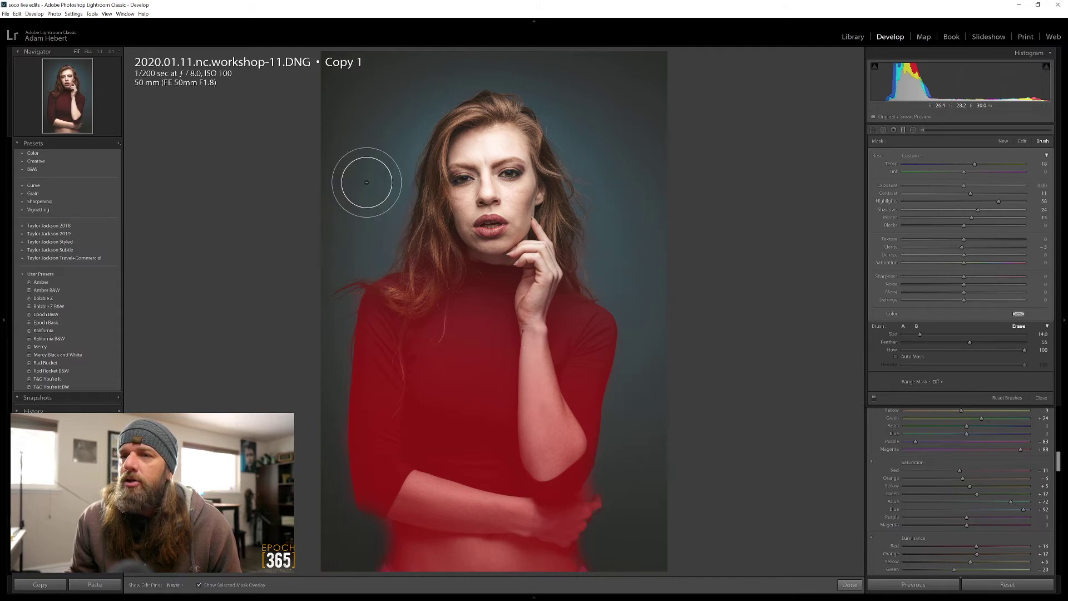
{"action": "key", "text": "h"}
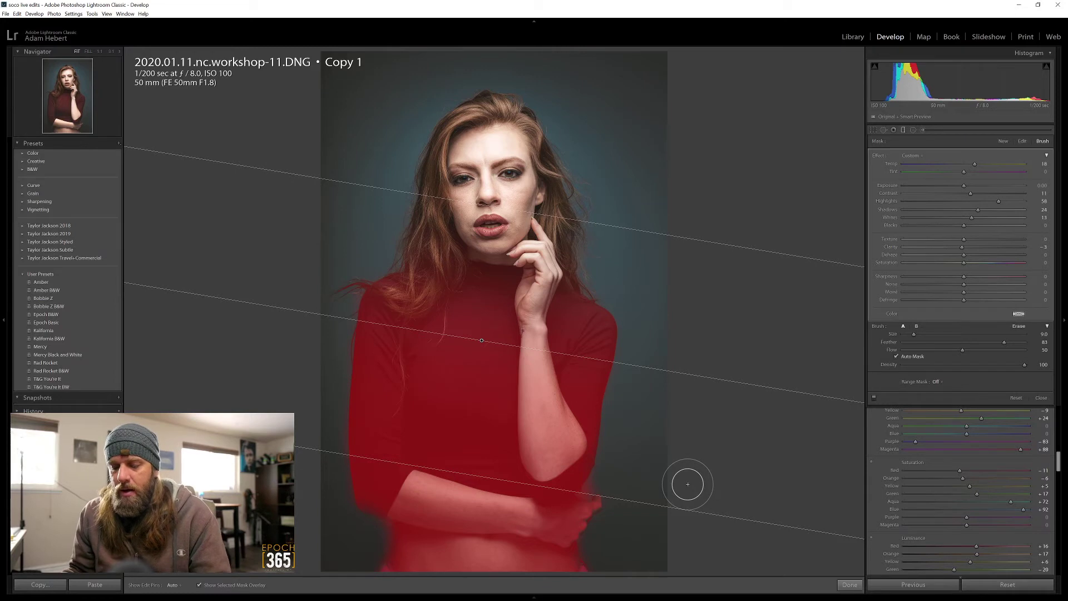
- Hide the mask overlay, compare the portrait with the graduated filter off and on, and close the filter
{"action": "key", "text": "o"}
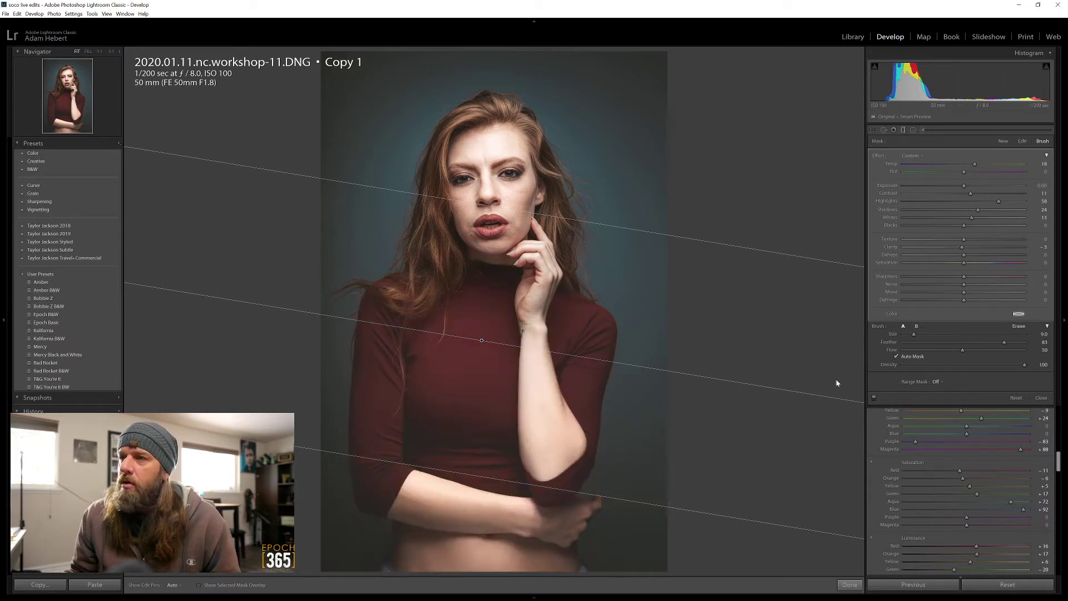
{"action": "left_click", "coordinate": [873, 398]}
{"action": "left_click", "coordinate": [874, 399]}
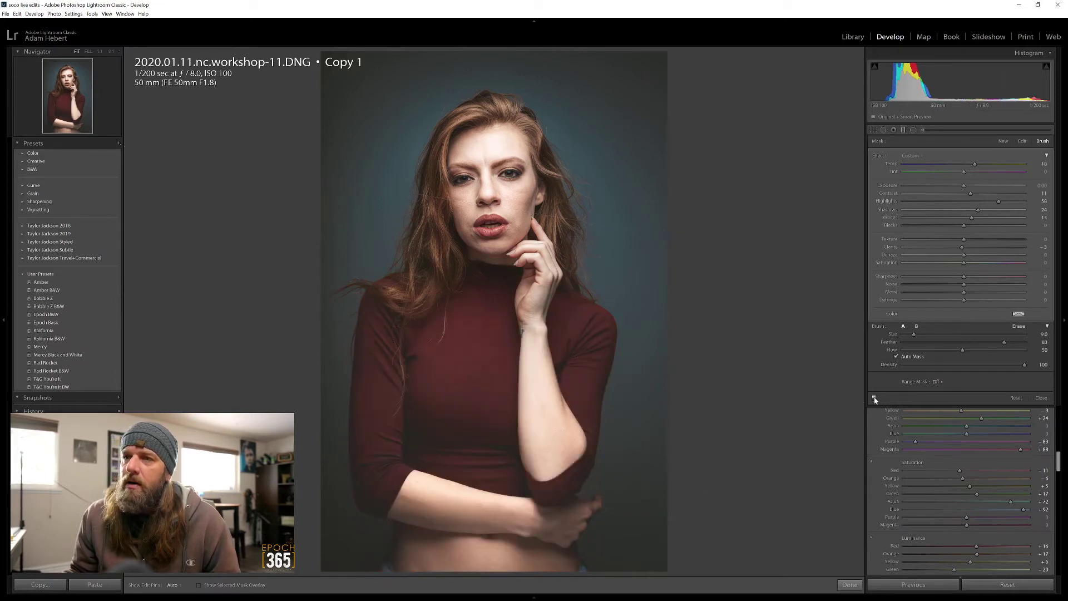
{"action": "left_click", "coordinate": [874, 399]}
{"action": "left_click", "coordinate": [874, 398]}
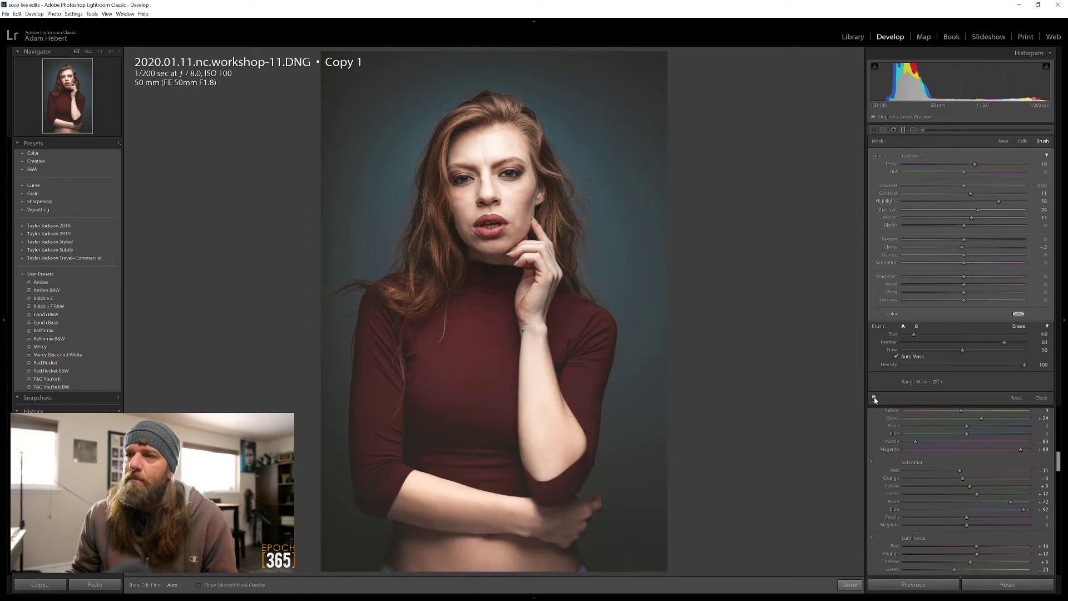
{"action": "left_click", "coordinate": [1041, 398]}
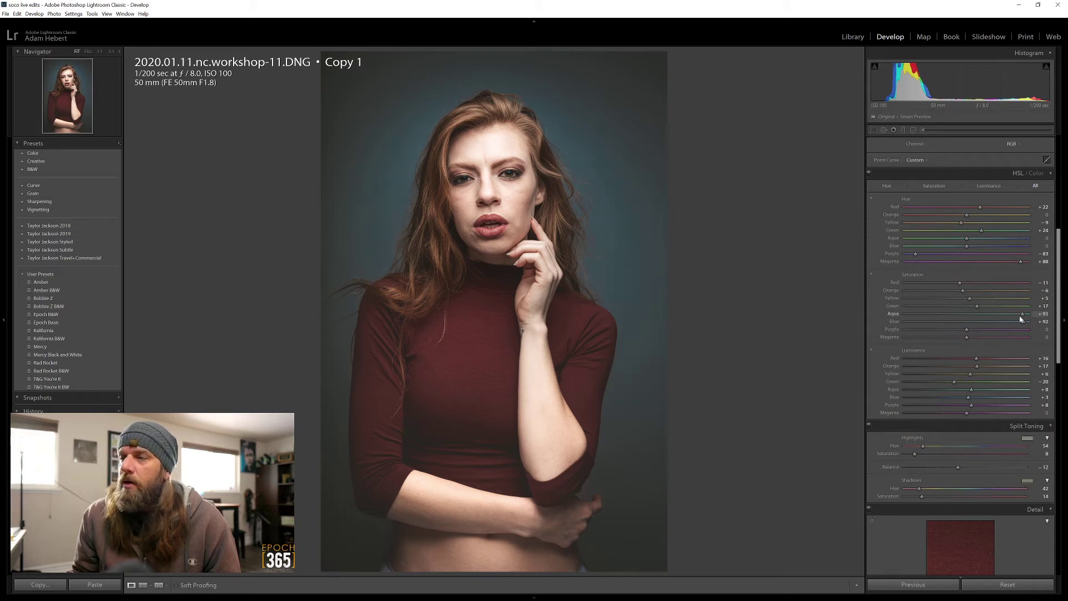
- Set the HSL Saturation of Aqua to 81, and the Luminance of Aqua to 59 and Blue to 63
{"action": "mouse_move", "coordinate": [993, 399]}
{"action": "left_mouse_down"}
{"action": "mouse_move", "coordinate": [1006, 400]}
{"action": "mouse_move", "coordinate": [1000, 392]}
{"action": "left_mouse_up"}
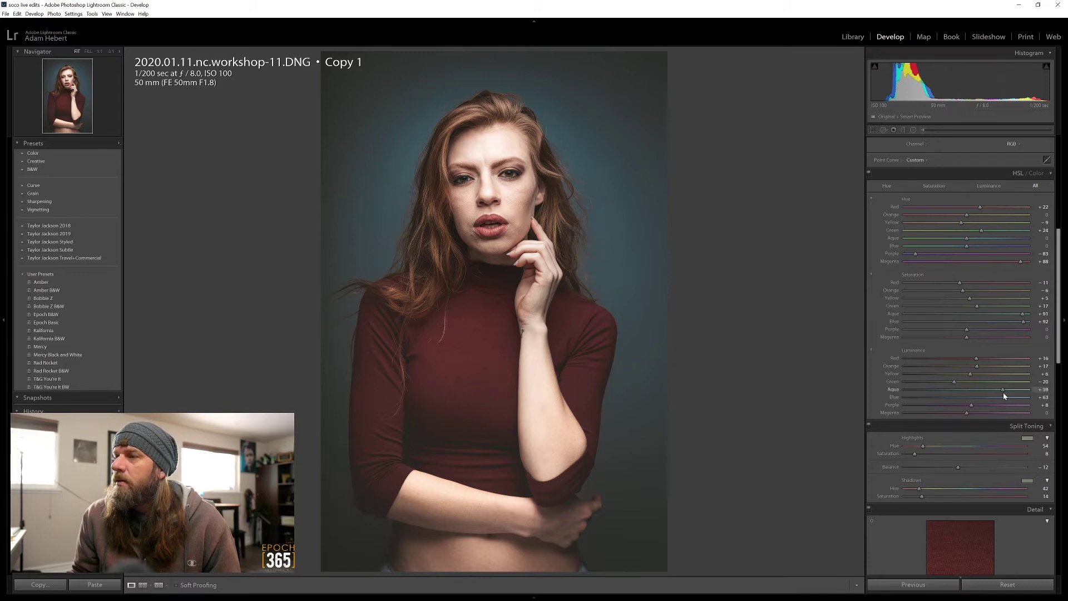
- Set the HSL Saturation of Orange to 2 and Yellow to −6, and the Hue of Red to 0
{"action": "double_click", "coordinate": [967, 292]}
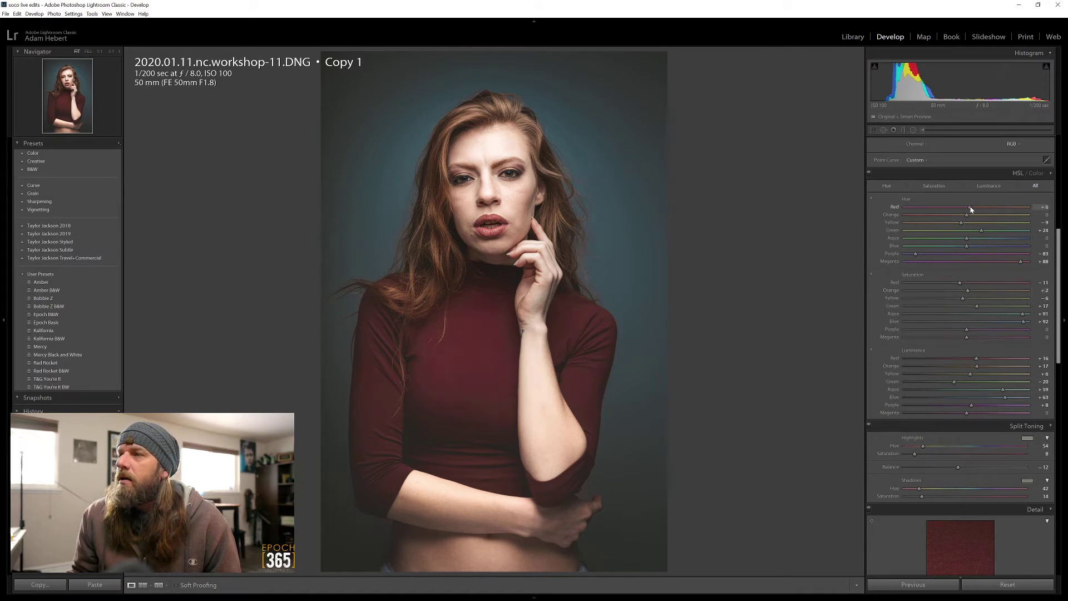
{"action": "mouse_move", "coordinate": [970, 209]}
{"action": "left_mouse_down"}
{"action": "mouse_move", "coordinate": [984, 209]}
{"action": "mouse_move", "coordinate": [968, 209]}
{"action": "left_mouse_up"}
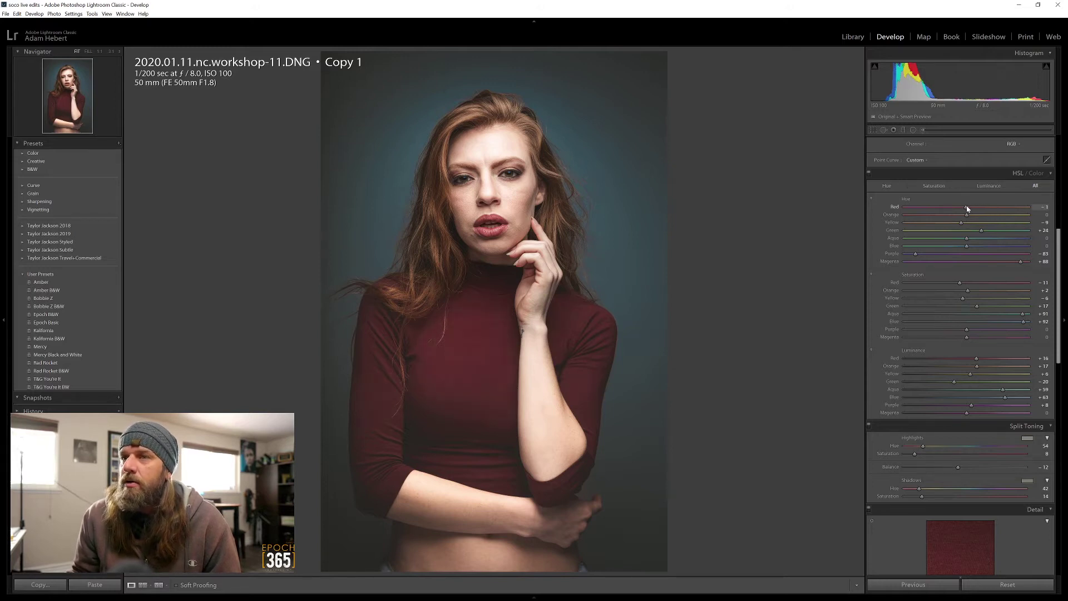
{"action": "left_click_drag", "start_coordinate": [974, 210], "coordinate": [967, 209]}
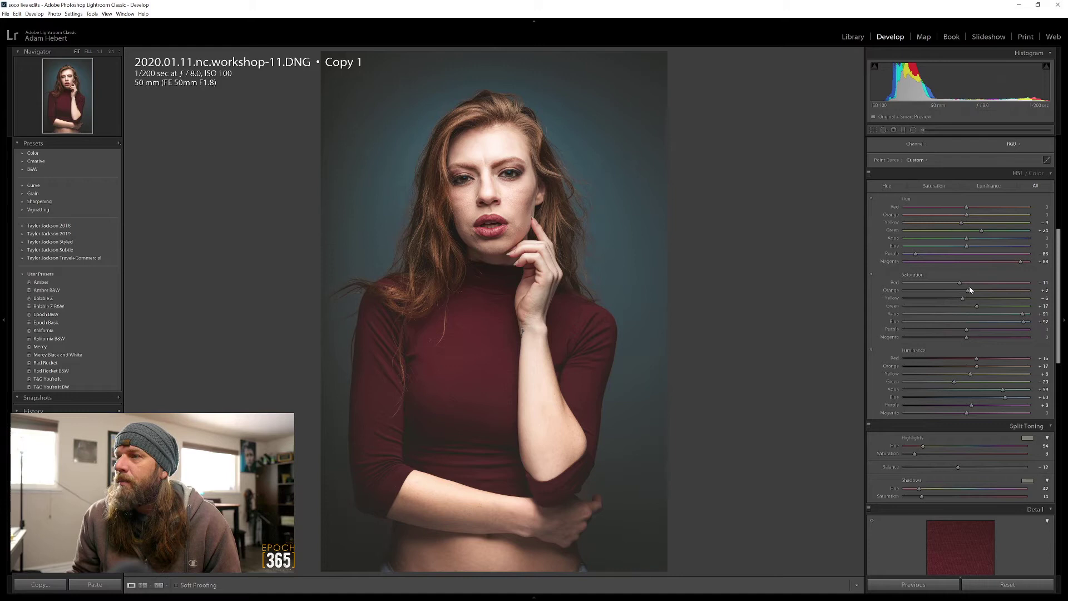
- Set the HSL Saturation of Red to 30 and its Luminance to 47
{"action": "mouse_move", "coordinate": [986, 283]}
{"action": "left_mouse_down"}
{"action": "mouse_move", "coordinate": [1019, 282]}
{"action": "mouse_move", "coordinate": [977, 284]}
{"action": "mouse_move", "coordinate": [993, 284]}
{"action": "left_mouse_up"}
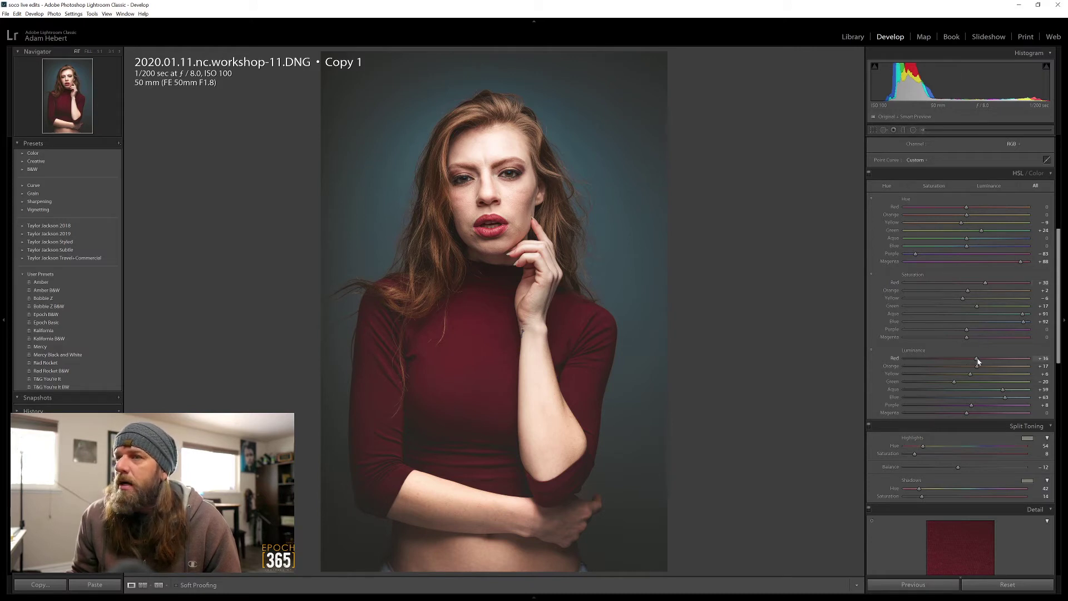
{"action": "left_click_drag", "start_coordinate": [989, 357], "coordinate": [991, 359]}
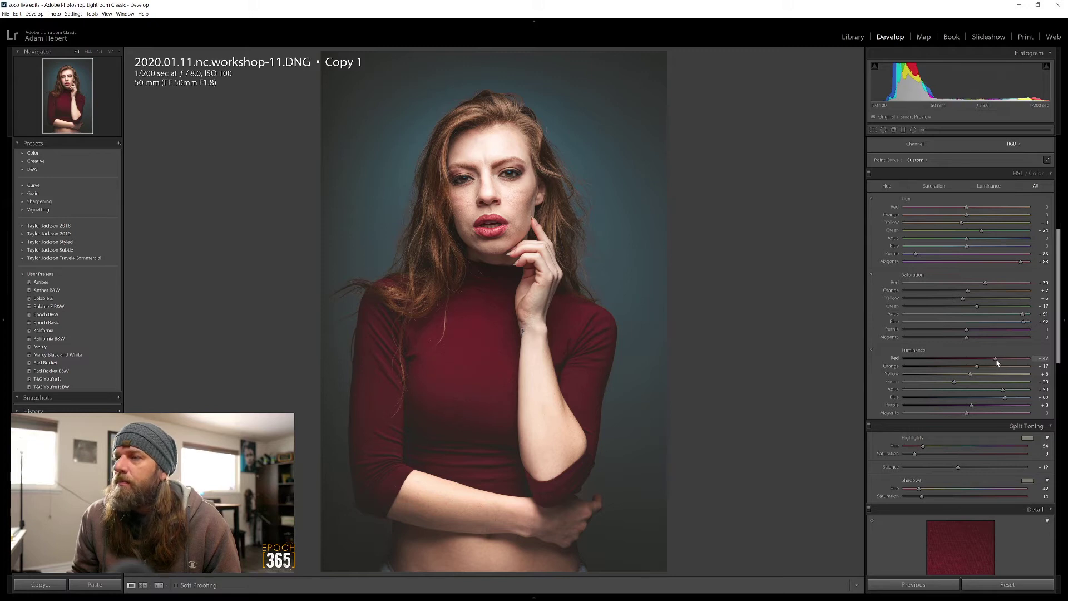
- Compare the portrait with Split Toning off and on, and set Highlights Hue to 55, Balance to 47, Shadows Hue to 226 and Saturation to 22
{"action": "left_click", "coordinate": [868, 424]}
{"action": "left_click", "coordinate": [869, 425]}
{"action": "left_click", "coordinate": [869, 425]}
{"action": "left_click", "coordinate": [868, 425]}
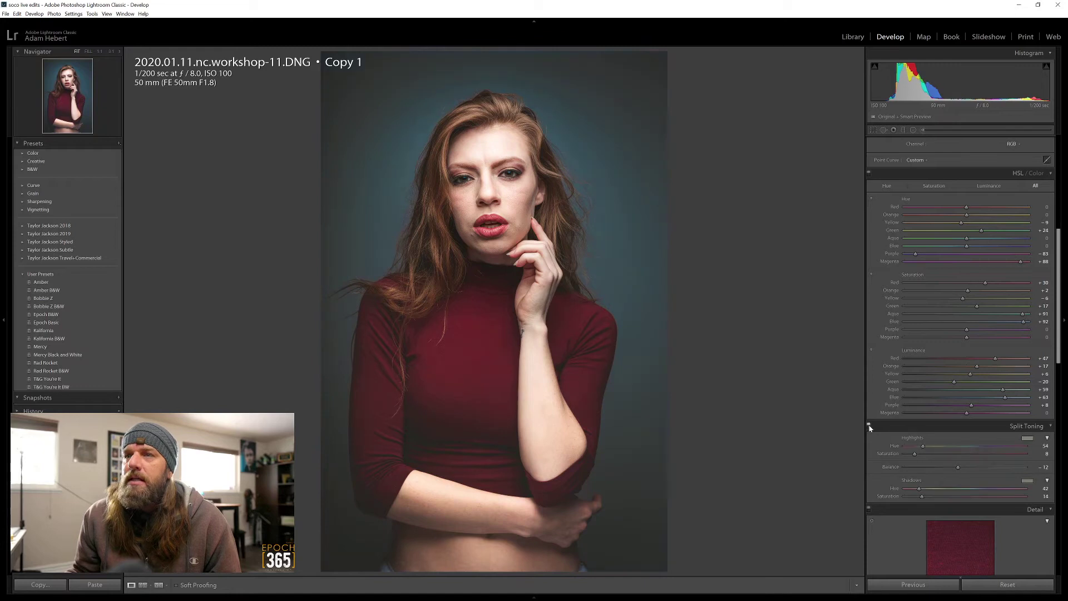
{"action": "scroll", "coordinate": [904, 481], "scroll_direction": "down", "scroll_amount": 3}
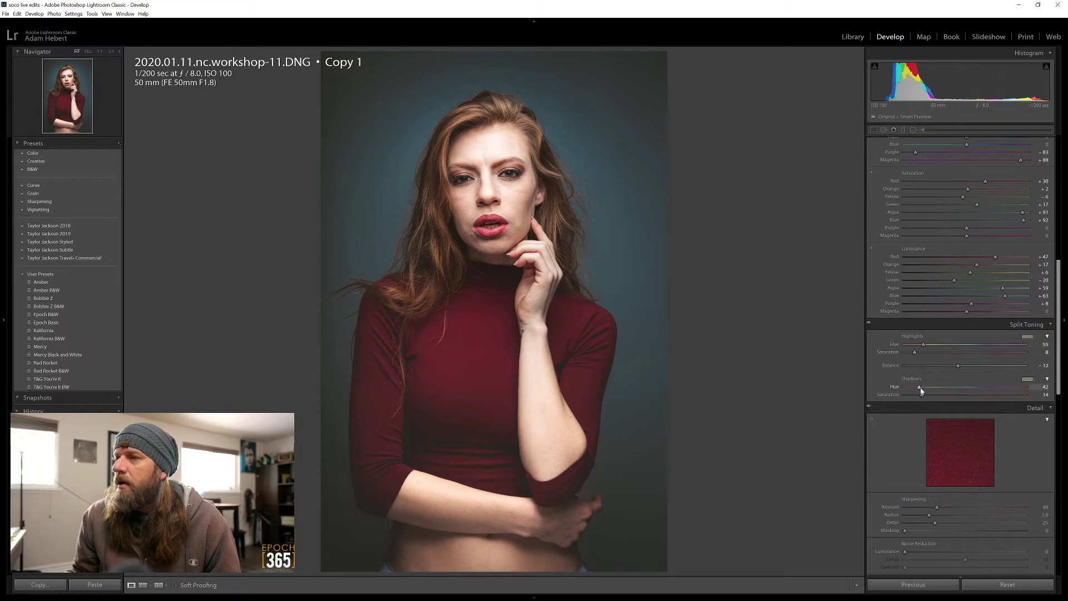
{"action": "left_click_drag", "start_coordinate": [921, 388], "coordinate": [985, 391]}
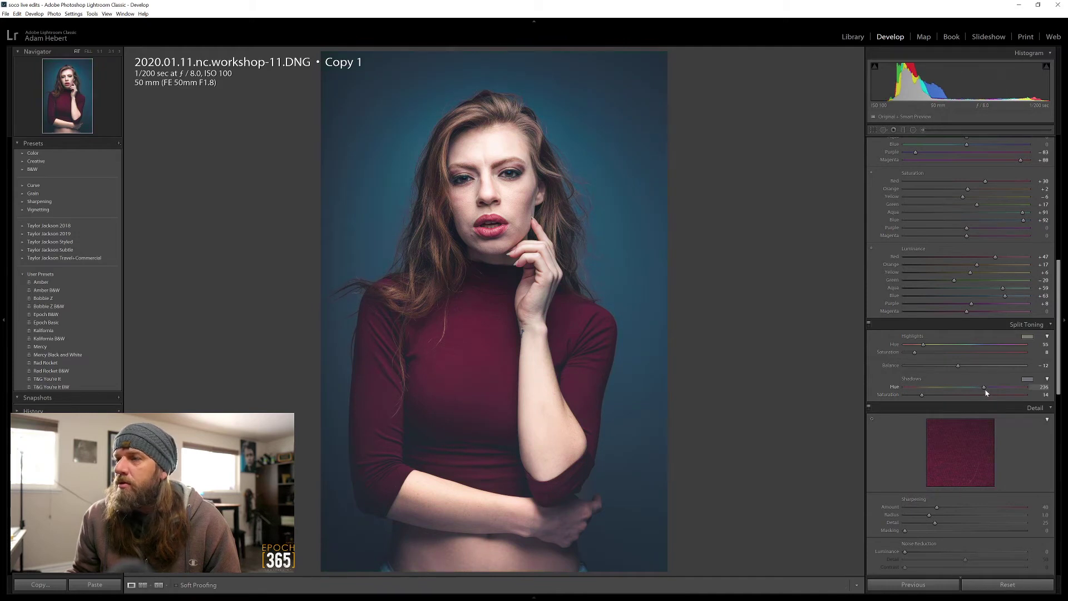
{"action": "left_click_drag", "start_coordinate": [981, 389], "coordinate": [932, 396]}
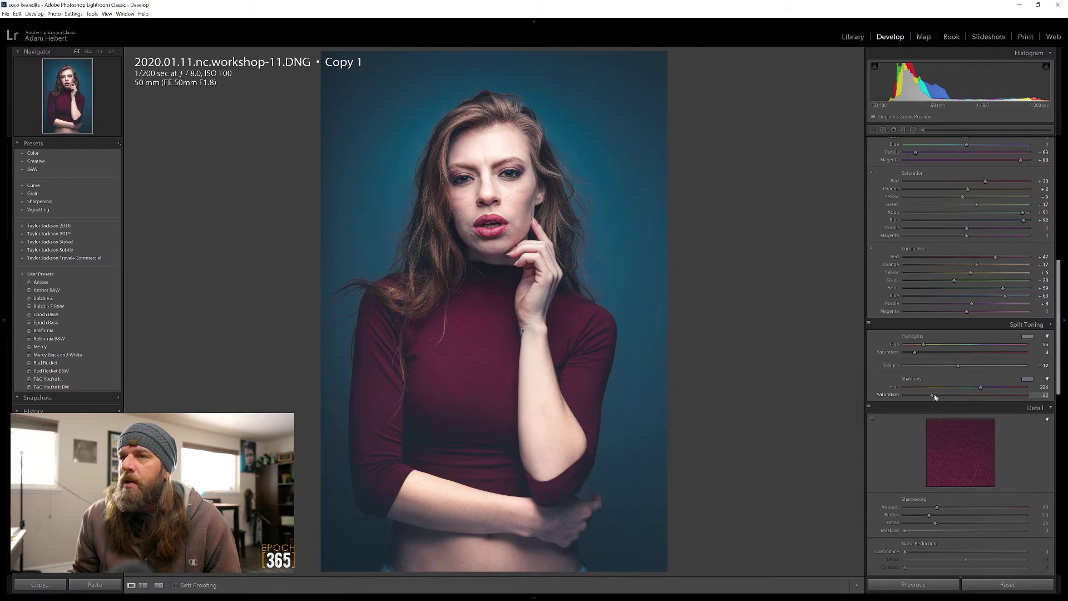
{"action": "mouse_move", "coordinate": [994, 369]}
{"action": "left_mouse_down"}
{"action": "mouse_move", "coordinate": [982, 374]}
{"action": "mouse_move", "coordinate": [994, 370]}
{"action": "left_mouse_up"}
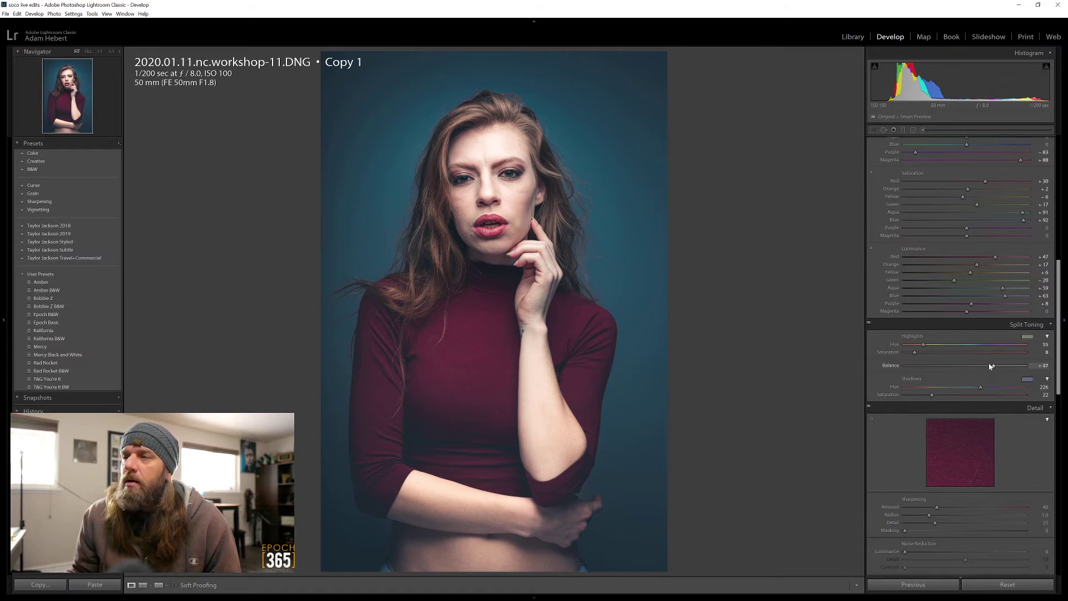
- Set the overall white balance Temp to 5279 and the existing graduated filter's Temp to 32
{"action": "scroll", "coordinate": [957, 267], "scroll_direction": "up", "scroll_amount": 10}
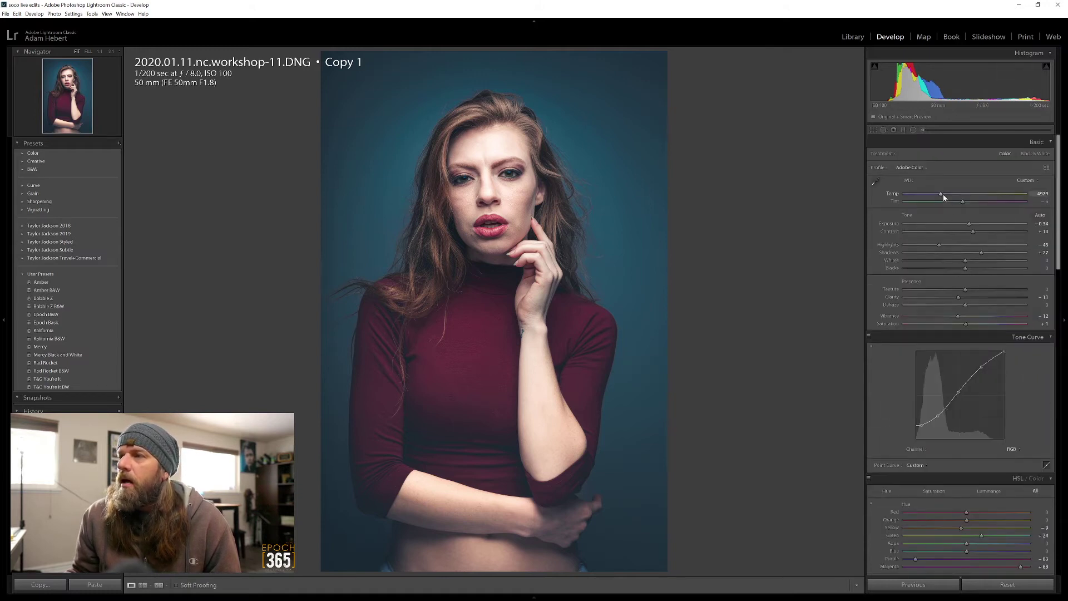
{"action": "left_click_drag", "start_coordinate": [940, 194], "coordinate": [944, 195]}
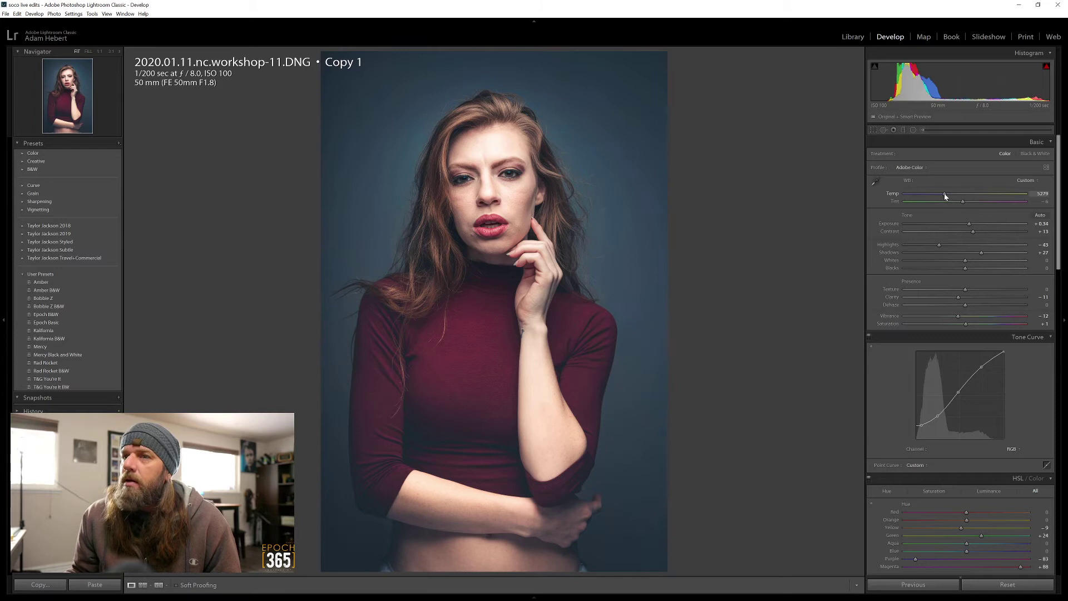
{"action": "left_click", "coordinate": [903, 132]}
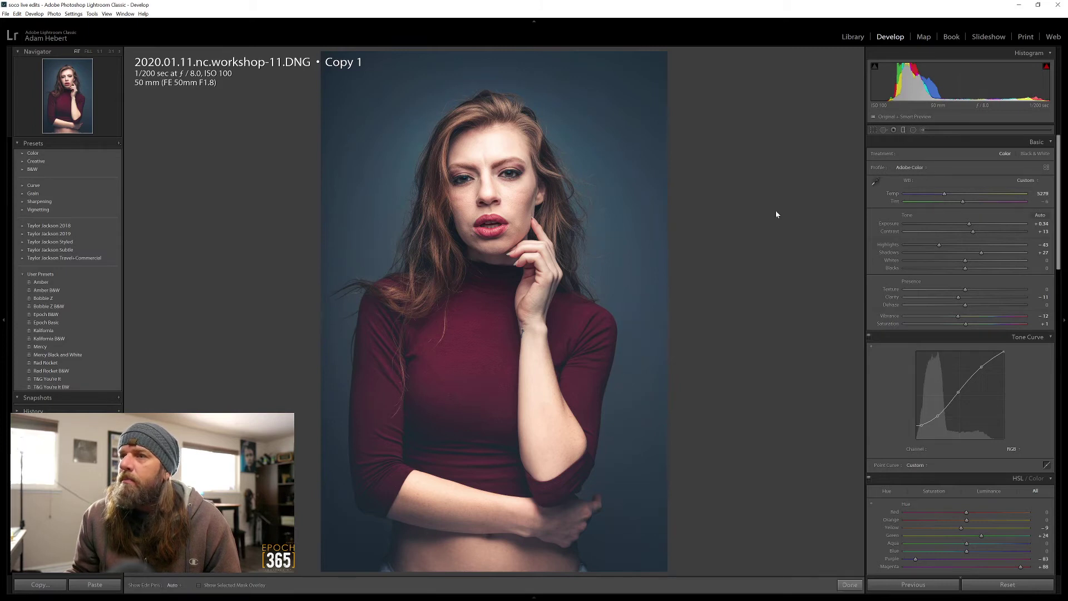
{"action": "left_click", "coordinate": [482, 341]}
{"action": "left_click_drag", "start_coordinate": [954, 166], "coordinate": [983, 166]}
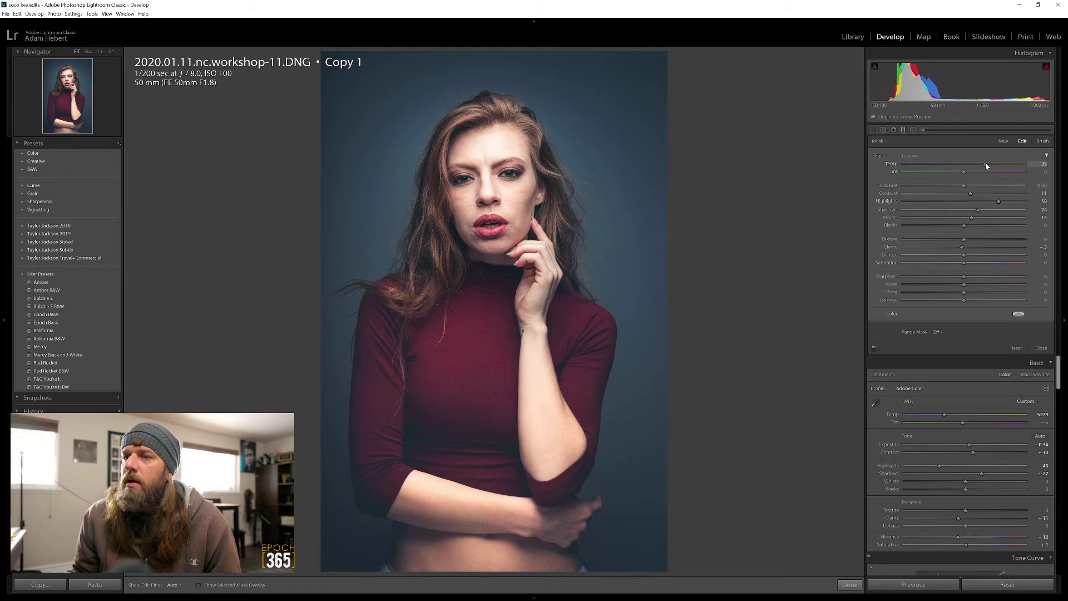
{"action": "left_click_drag", "start_coordinate": [986, 165], "coordinate": [983, 165]}
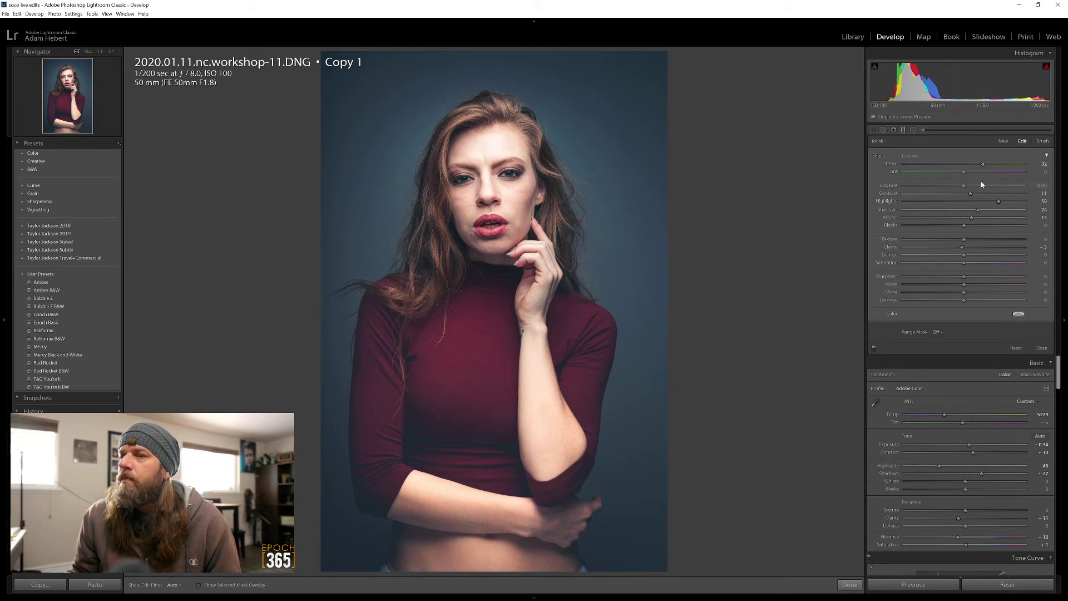
- Add an inverted radial filter around the woman's head and chest with effects reset, Feather 100 and Temp 16
{"action": "left_click", "coordinate": [914, 129]}
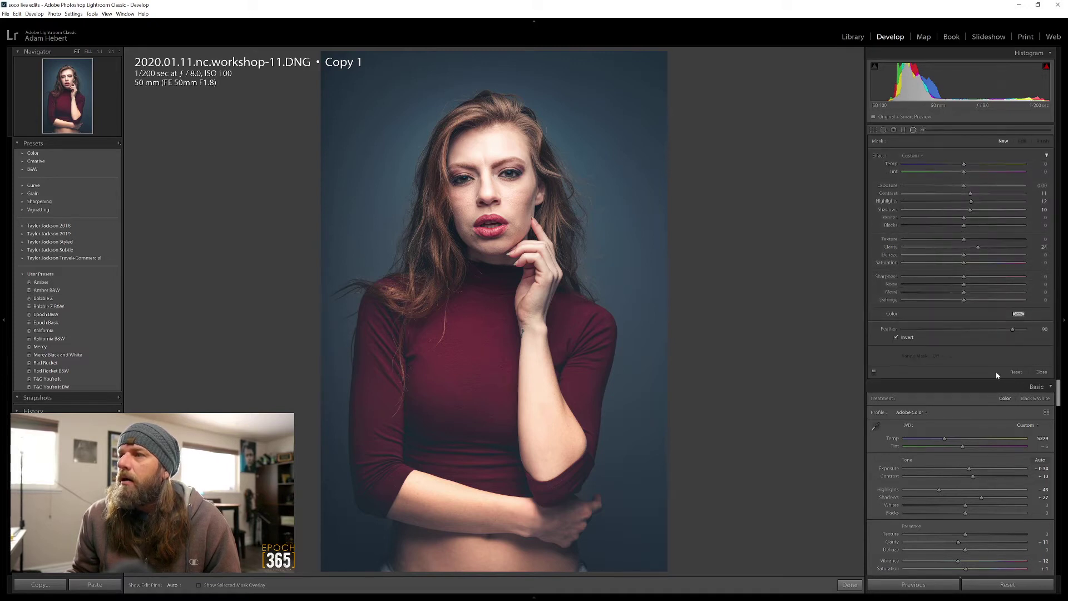
{"action": "left_click_drag", "start_coordinate": [477, 242], "coordinate": [595, 432]}
{"action": "double_click", "coordinate": [881, 156]}
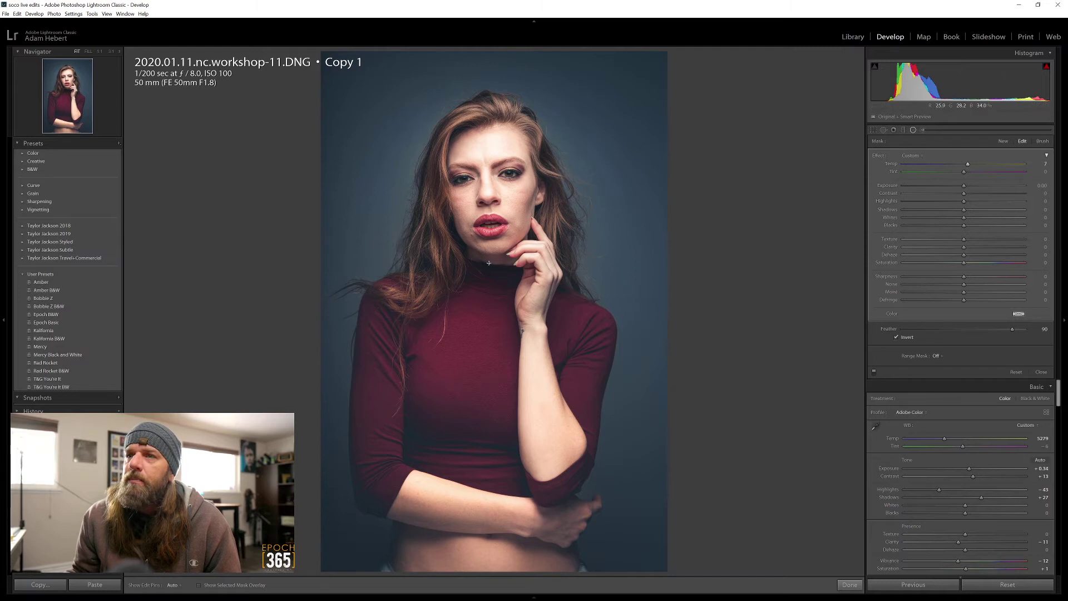
{"action": "left_click", "coordinate": [1023, 328]}
{"action": "left_click_drag", "start_coordinate": [613, 238], "coordinate": [579, 238]}
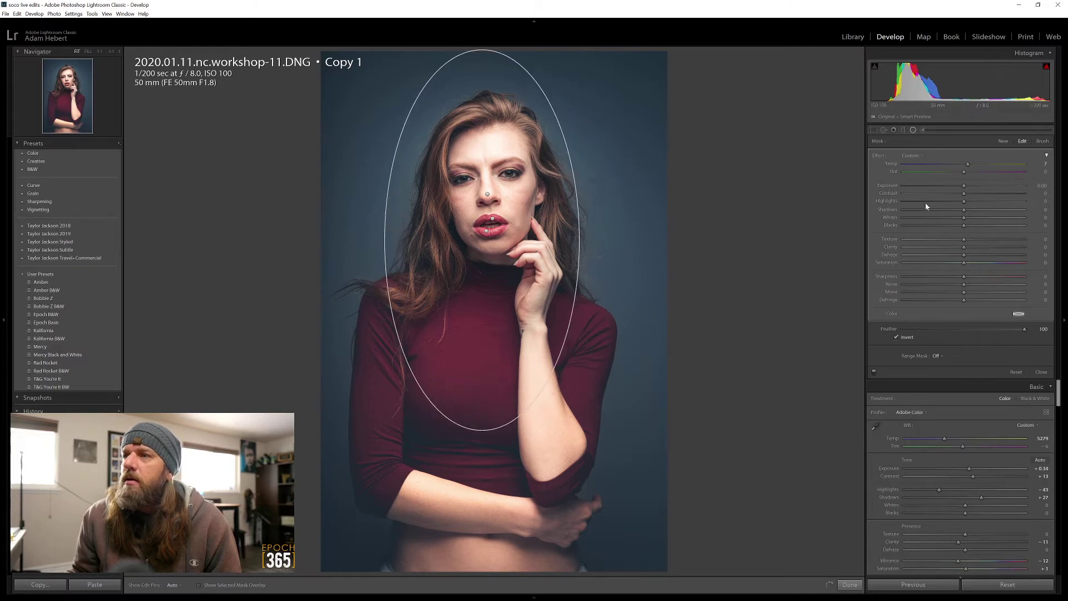
{"action": "left_click_drag", "start_coordinate": [967, 165], "coordinate": [975, 166]}
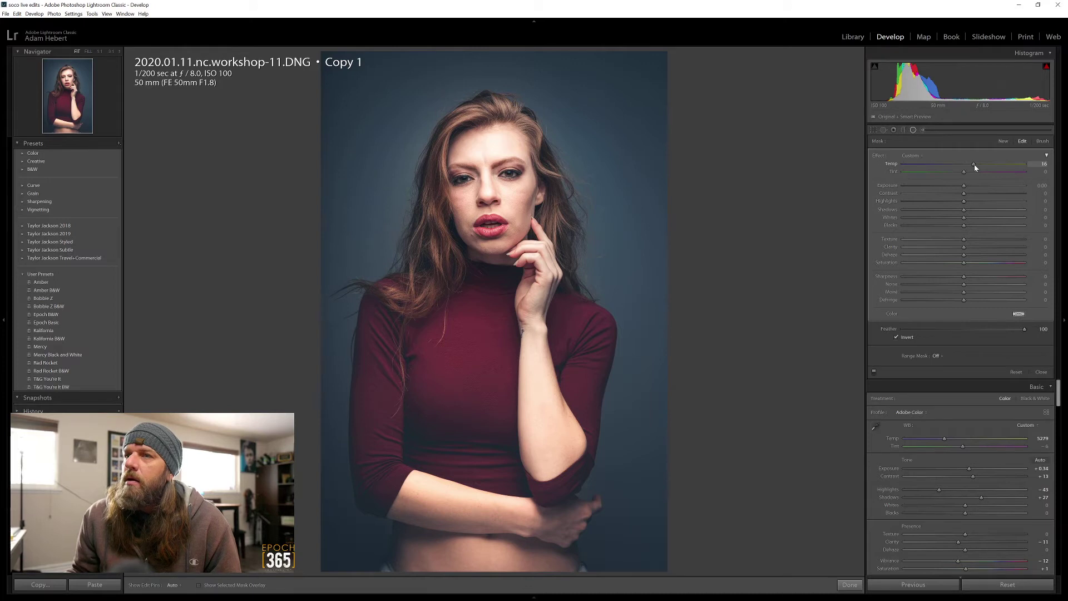
- Duplicate the radial filter, move one of the two over the torso and widen it to cover the sweater and arms
{"action": "right_click", "coordinate": [484, 239]}
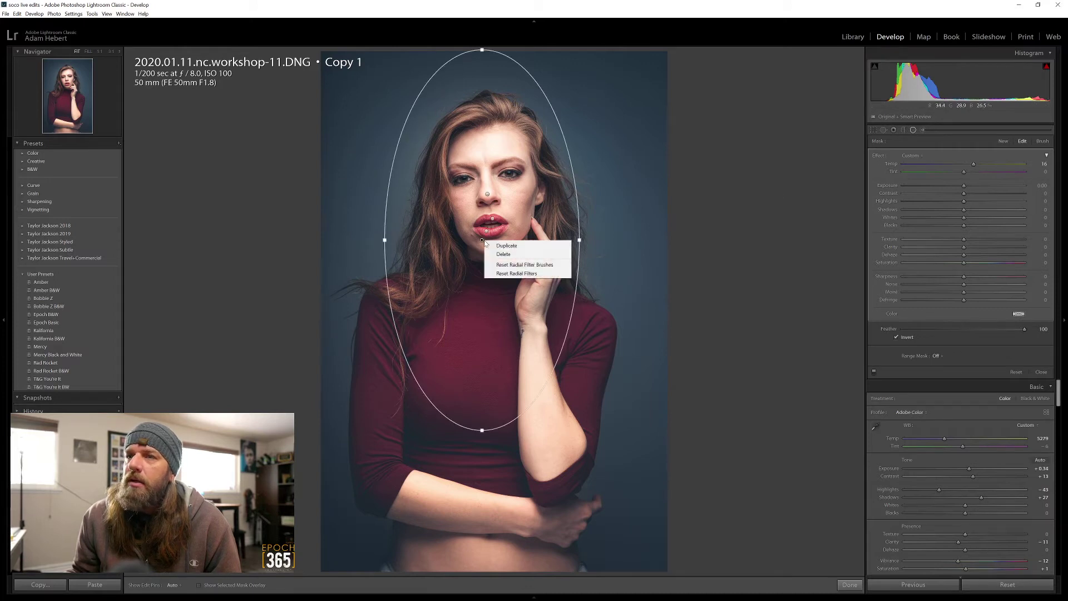
{"action": "key", "text": "Escape"}
{"action": "left_click_drag", "start_coordinate": [484, 239], "coordinate": [477, 427]}
{"action": "left_click_drag", "start_coordinate": [574, 428], "coordinate": [615, 436]}
{"action": "left_click_drag", "start_coordinate": [502, 427], "coordinate": [504, 407]}
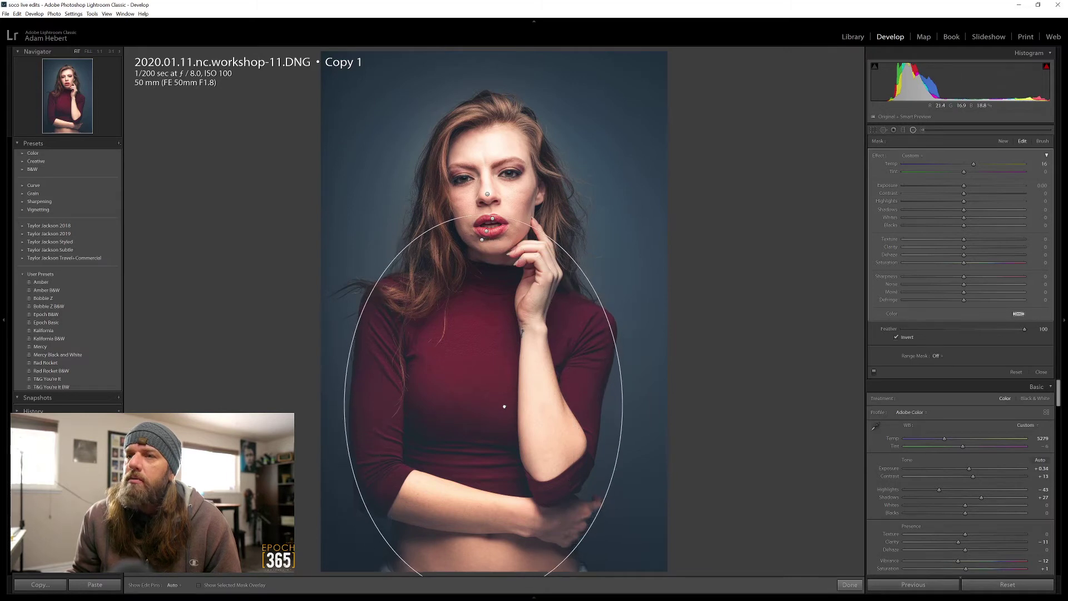
- Set the graduated filter's Temp to 24 and close the filter
{"action": "key", "text": "shift+m"}
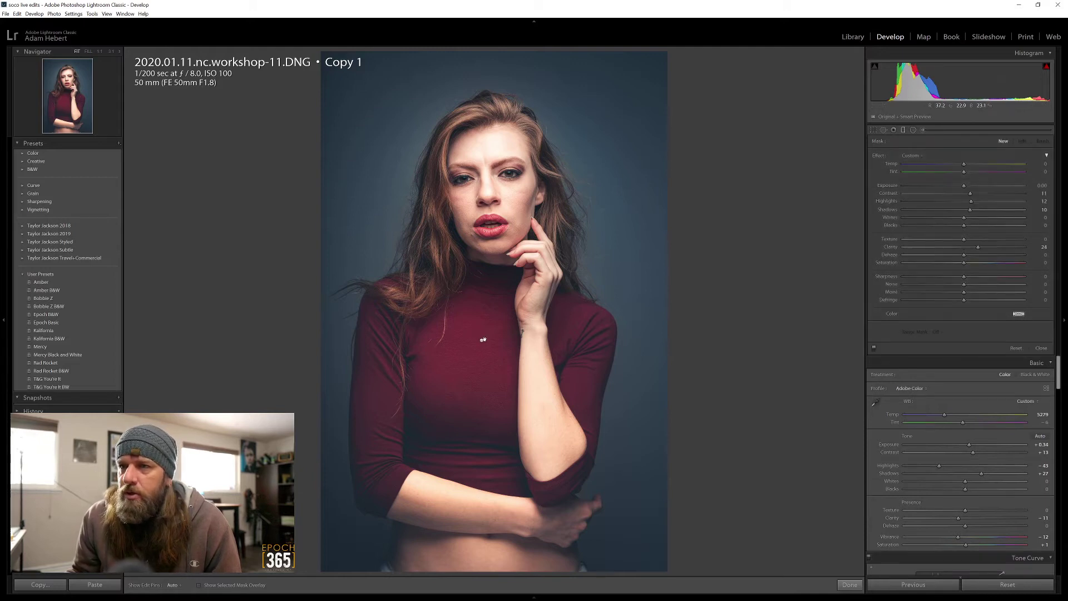
{"action": "key", "text": "m"}
{"action": "left_click_drag", "start_coordinate": [983, 165], "coordinate": [976, 163]}
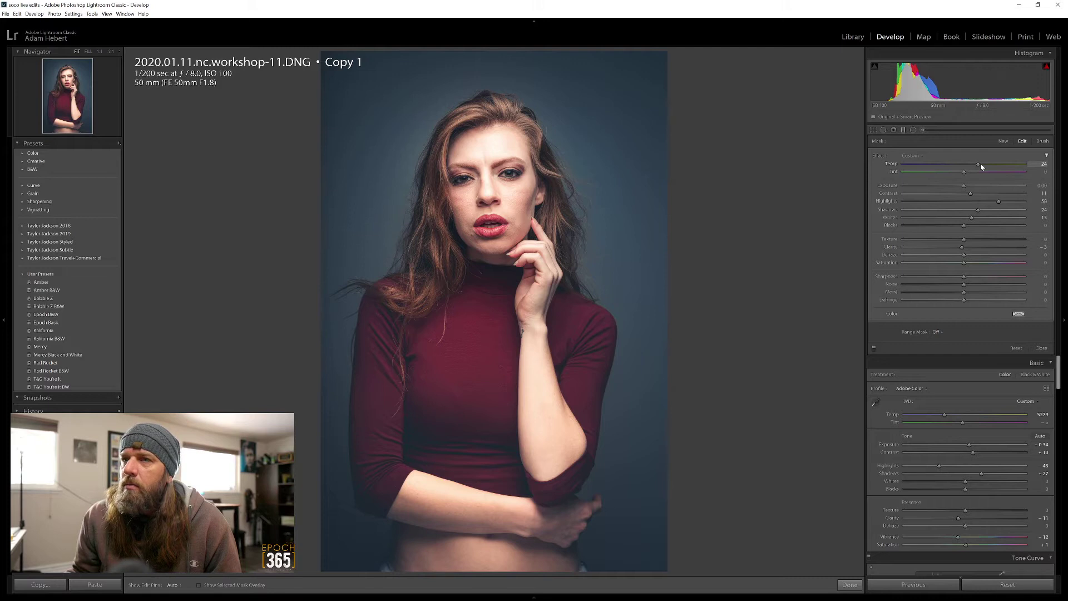
{"action": "left_click", "coordinate": [1041, 349]}
- In Calibration, set the Blue Primary Hue to −9 and Saturation to 56
{"action": "scroll", "coordinate": [913, 411], "scroll_direction": "down", "scroll_amount": 5}
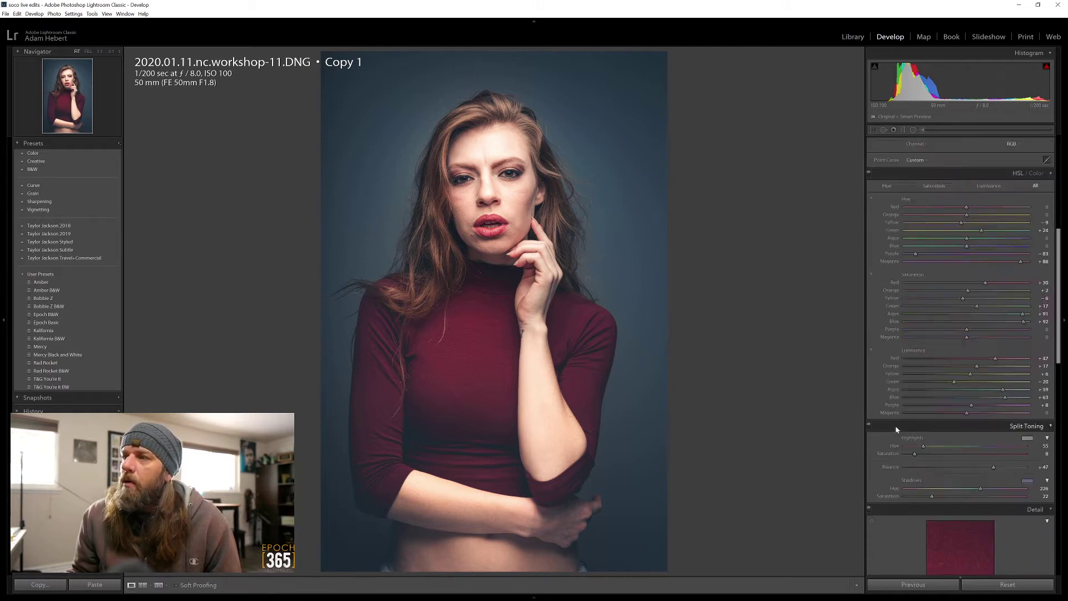
{"action": "scroll", "coordinate": [896, 428], "scroll_direction": "down", "scroll_amount": 10}
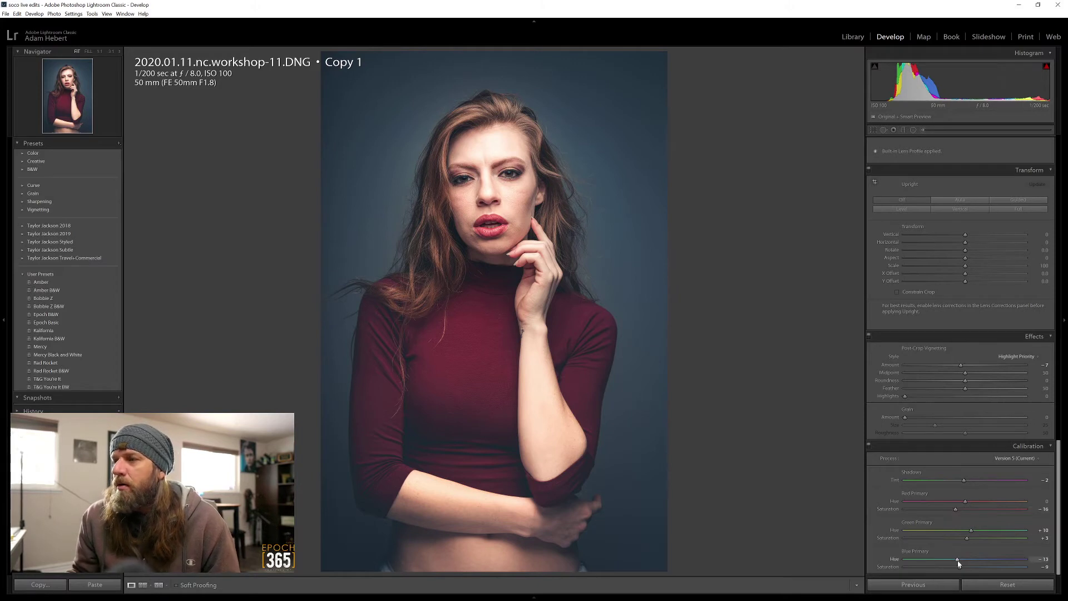
{"action": "left_click_drag", "start_coordinate": [961, 568], "coordinate": [985, 572]}
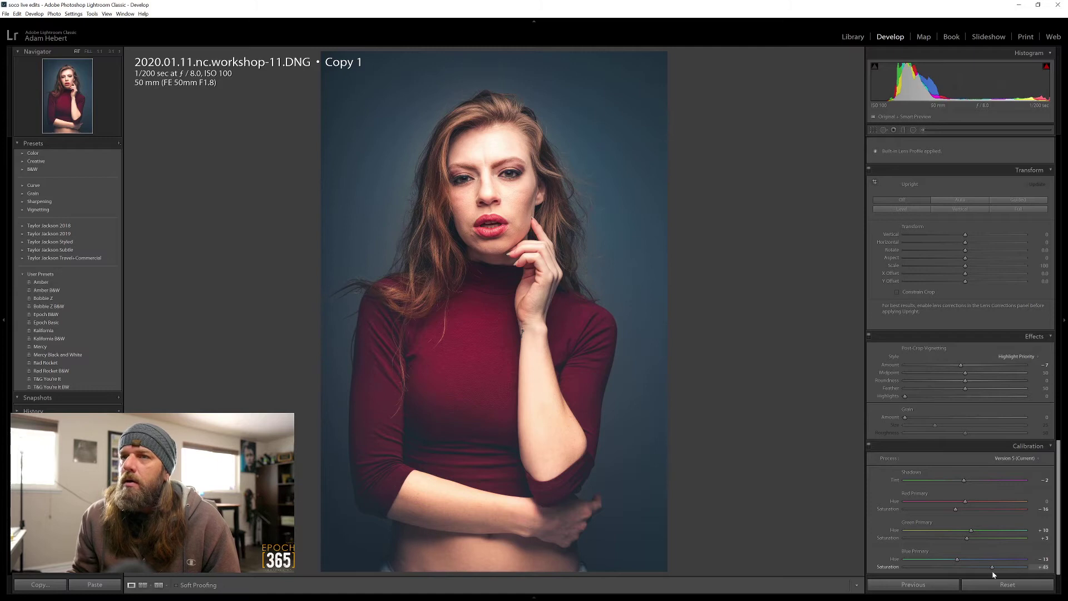
{"action": "left_click_drag", "start_coordinate": [957, 559], "coordinate": [996, 568]}
- Set the Calibration Green Primary to Hue 14 and Saturation 15, and the Red Primary to Hue −13 and Saturation 6
{"action": "left_click", "coordinate": [969, 537]}
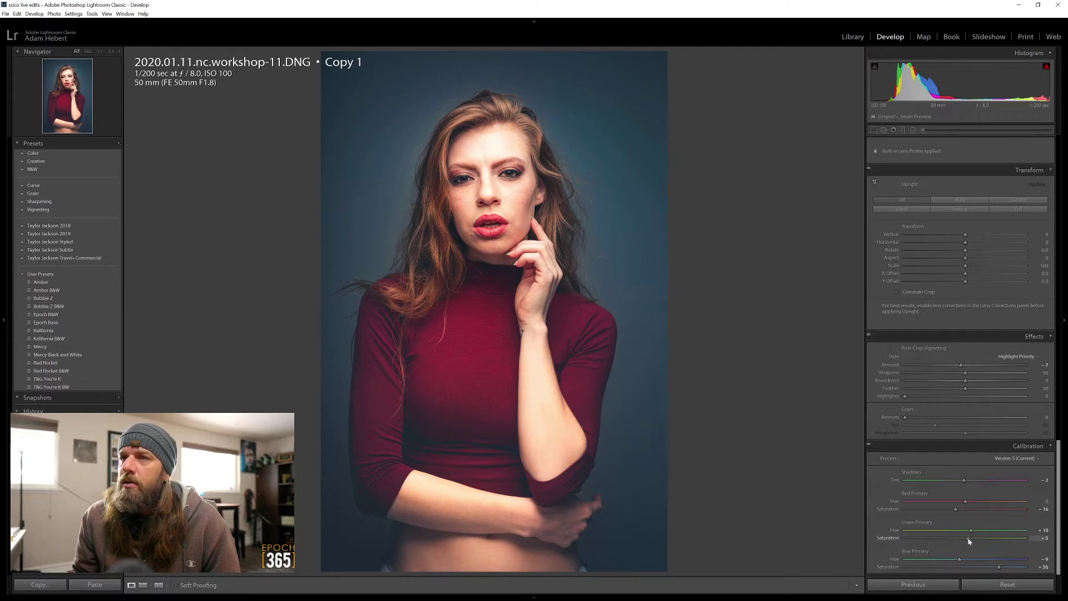
{"action": "mouse_move", "coordinate": [979, 541]}
{"action": "left_mouse_down"}
{"action": "mouse_move", "coordinate": [960, 533]}
{"action": "mouse_move", "coordinate": [974, 541]}
{"action": "left_mouse_up"}
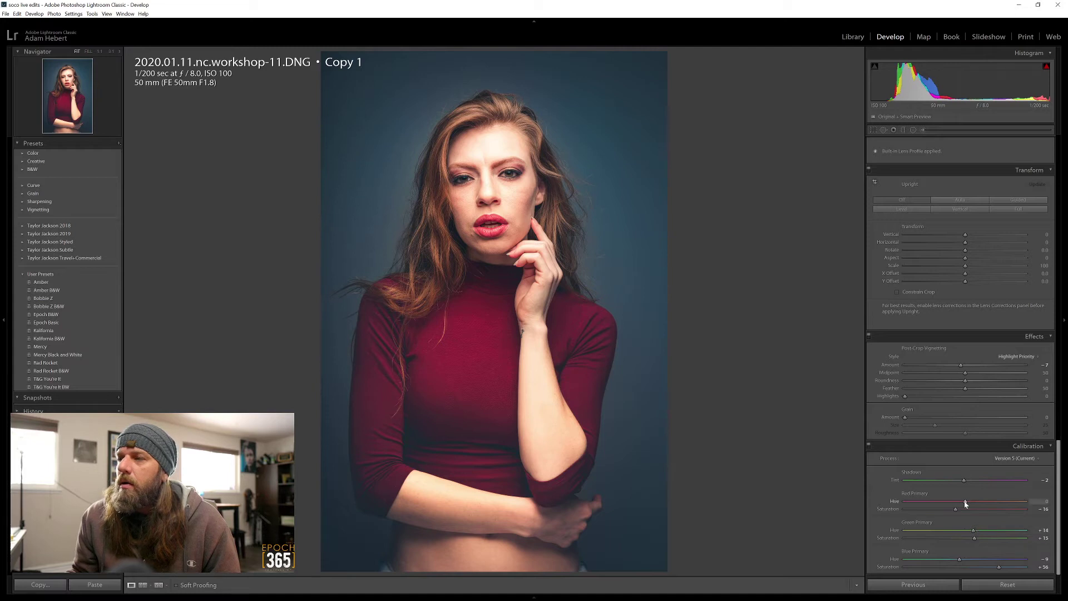
{"action": "mouse_move", "coordinate": [972, 500]}
{"action": "left_mouse_down"}
{"action": "mouse_move", "coordinate": [956, 502]}
{"action": "mouse_move", "coordinate": [968, 512]}
{"action": "mouse_move", "coordinate": [957, 503]}
{"action": "left_mouse_up"}
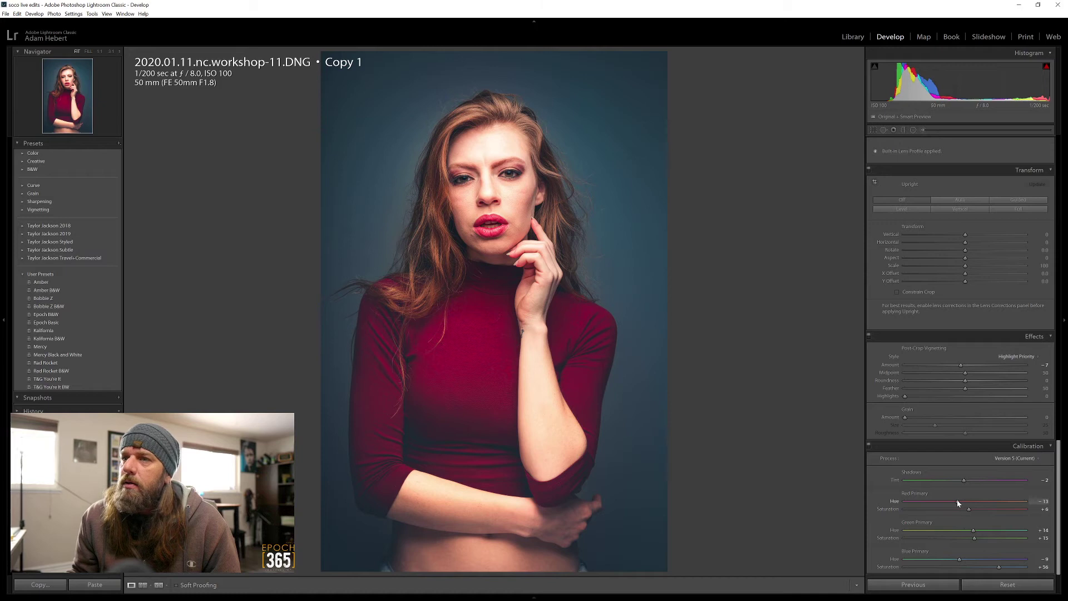
- Set the HSL Saturation of Red to 10 and Orange to −7 and Red Hue to 11, and compare the portrait with HSL off and on
{"action": "scroll", "coordinate": [957, 489], "scroll_direction": "up", "scroll_amount": 15}
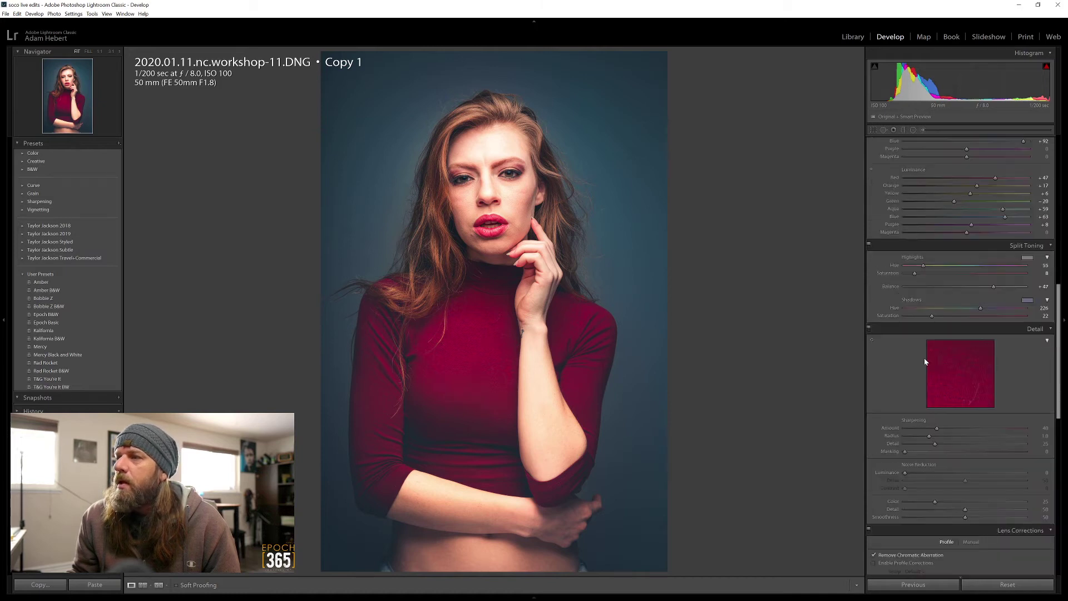
{"action": "left_click_drag", "start_coordinate": [987, 204], "coordinate": [974, 204]}
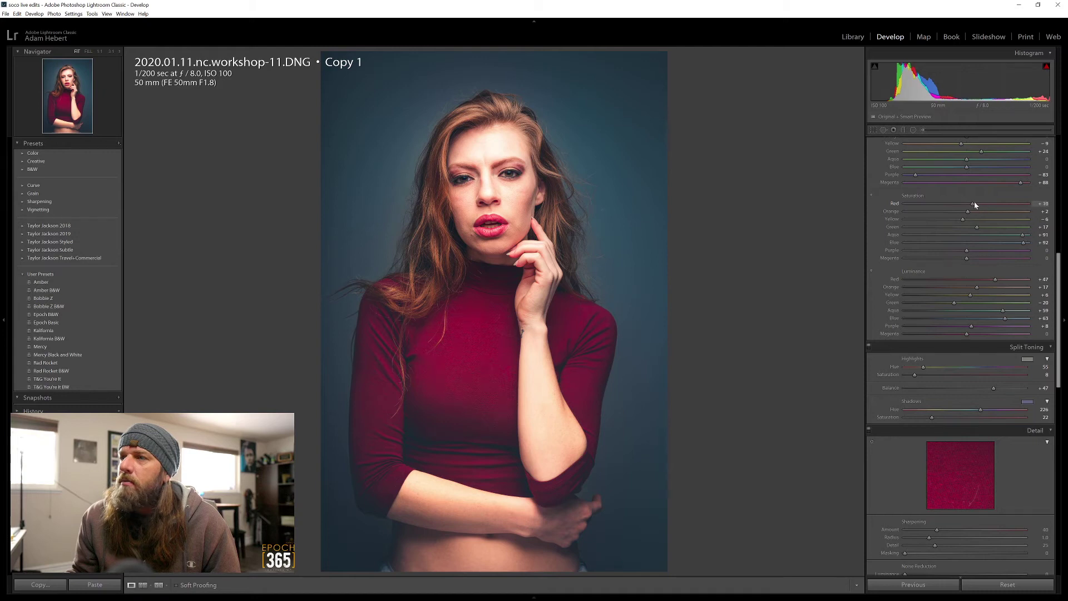
{"action": "scroll", "coordinate": [962, 228], "scroll_direction": "up", "scroll_amount": 3}
{"action": "left_click_drag", "start_coordinate": [966, 228], "coordinate": [974, 233]}
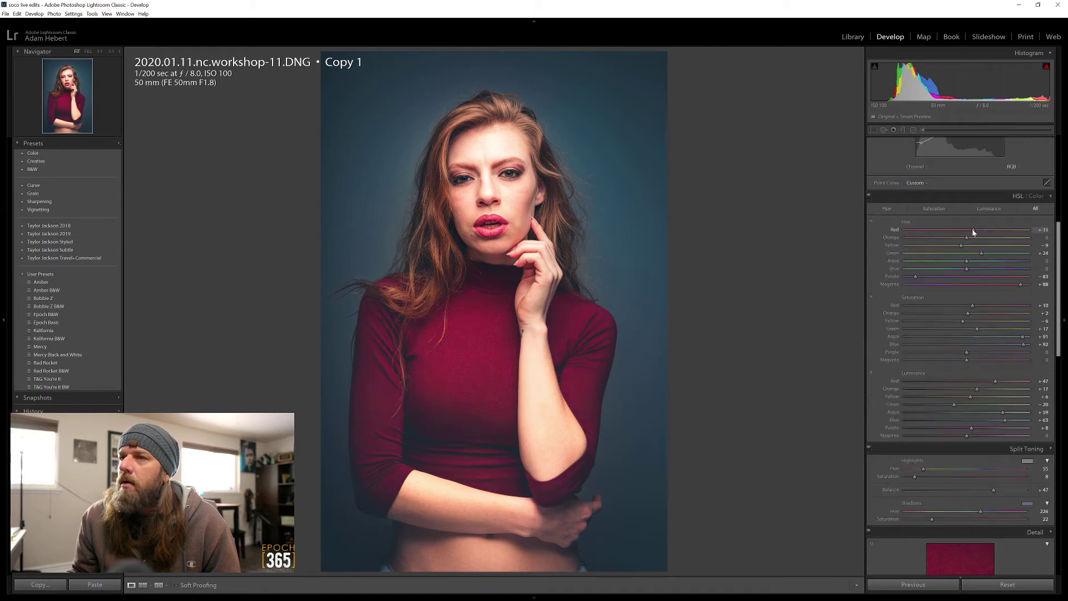
{"action": "left_click_drag", "start_coordinate": [971, 312], "coordinate": [964, 316]}
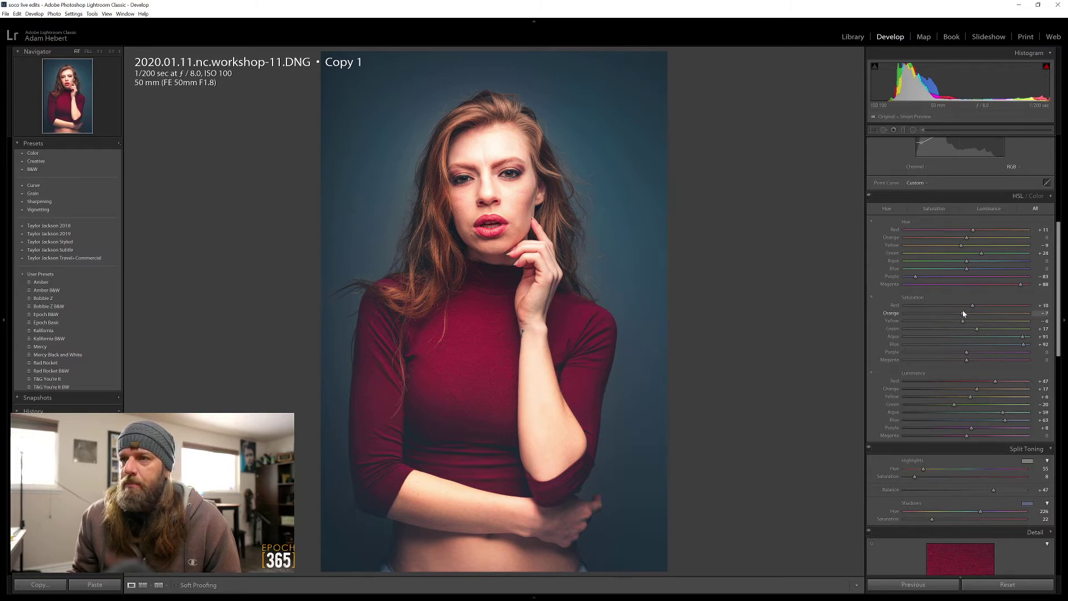
{"action": "left_click", "coordinate": [870, 197]}
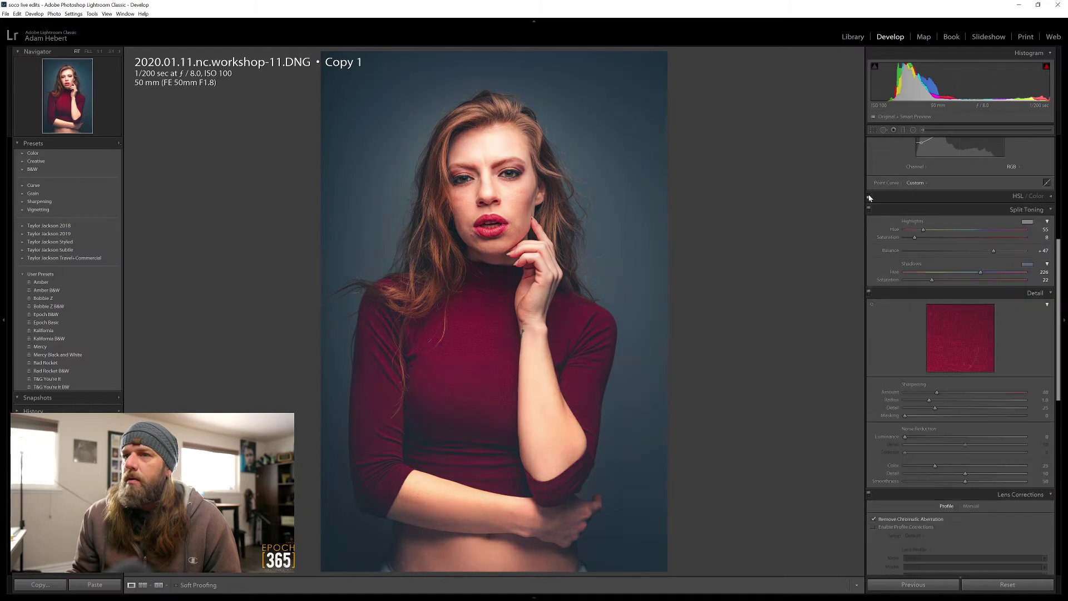
{"action": "left_click", "coordinate": [886, 198]}
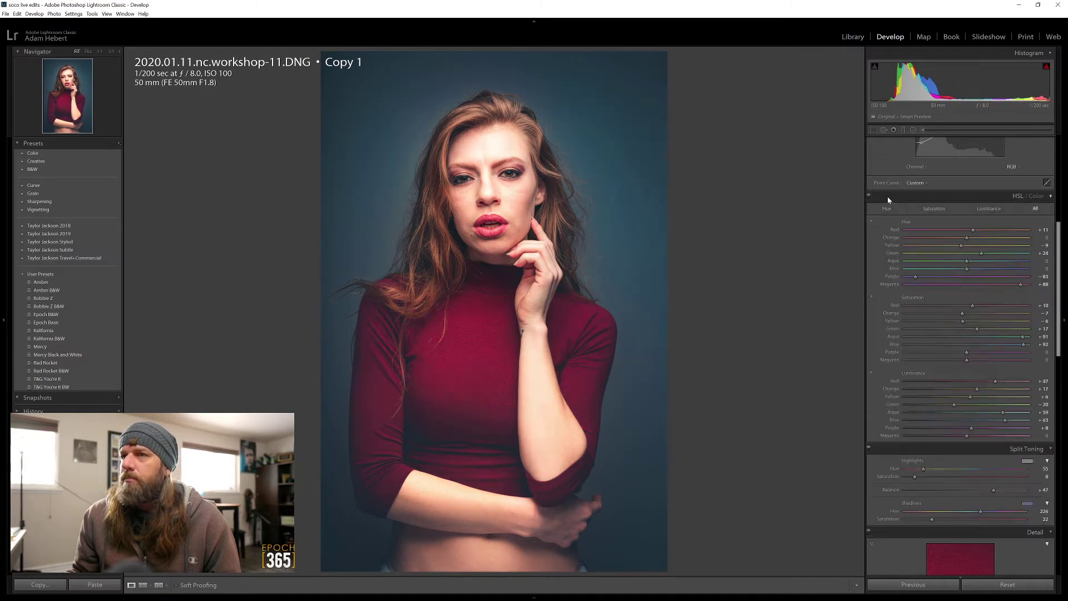
{"action": "left_click", "coordinate": [868, 197]}
{"action": "left_click", "coordinate": [868, 197]}
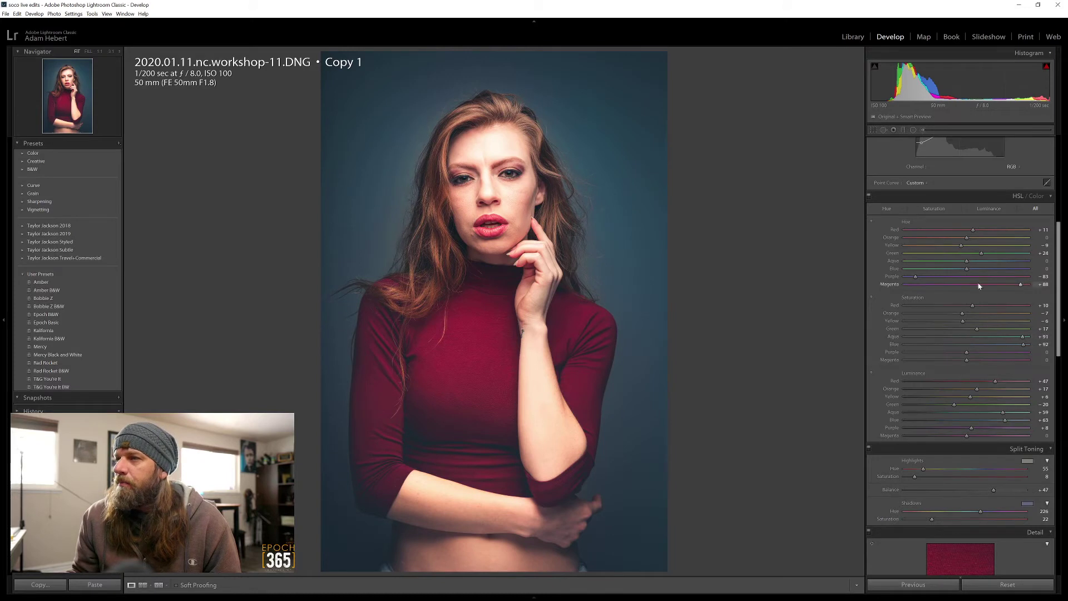
- Set the HSL Hue of Aqua to 81 and Blue to −27, and the Luminance of Aqua to 17 and Blue to 68
{"action": "left_click_drag", "start_coordinate": [1011, 267], "coordinate": [952, 270]}
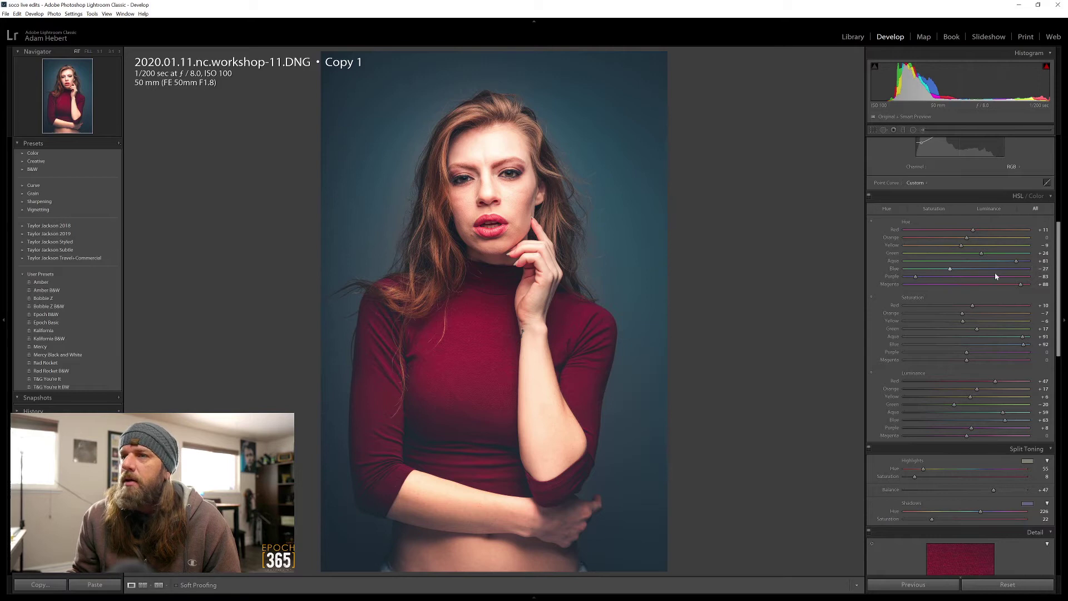
{"action": "left_click_drag", "start_coordinate": [1024, 340], "coordinate": [1010, 339]}
{"action": "mouse_move", "coordinate": [1002, 412]}
{"action": "left_mouse_down"}
{"action": "mouse_move", "coordinate": [939, 414]}
{"action": "mouse_move", "coordinate": [1034, 415]}
{"action": "mouse_move", "coordinate": [977, 412]}
{"action": "mouse_move", "coordinate": [1009, 425]}
{"action": "left_mouse_up"}
{"action": "scroll", "coordinate": [890, 392], "scroll_direction": "down", "scroll_amount": 3}
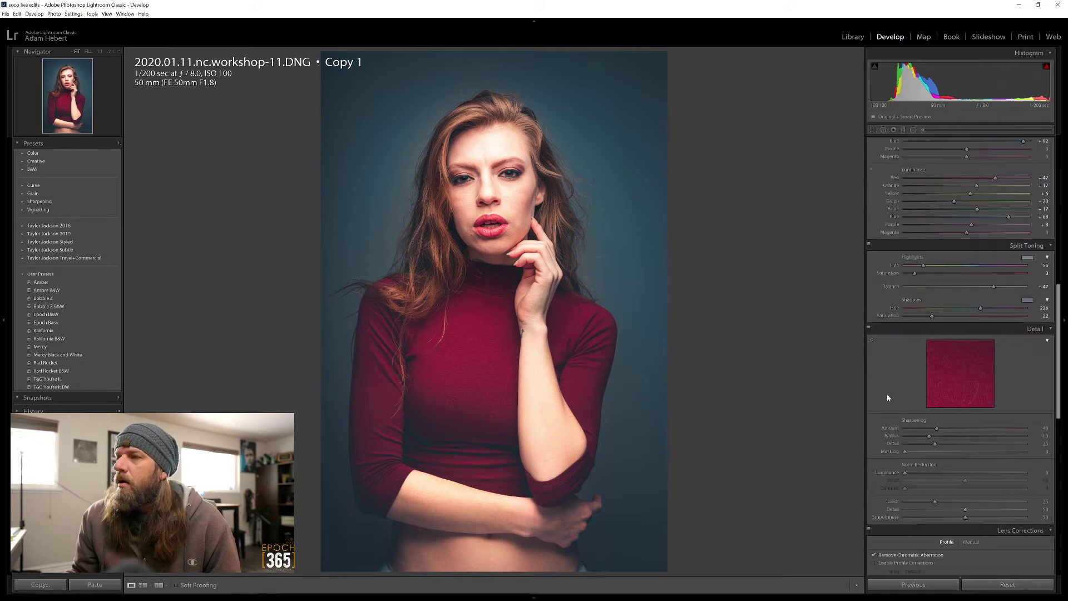
- Lower the Split Toning Shadows Saturation, then set Calibration Blue Primary Hue to −6, Red Primary Hue to −9 and Red Saturation to 8
{"action": "left_click_drag", "start_coordinate": [933, 316], "coordinate": [929, 321]}
{"action": "scroll", "coordinate": [929, 321], "scroll_direction": "down", "scroll_amount": 10}
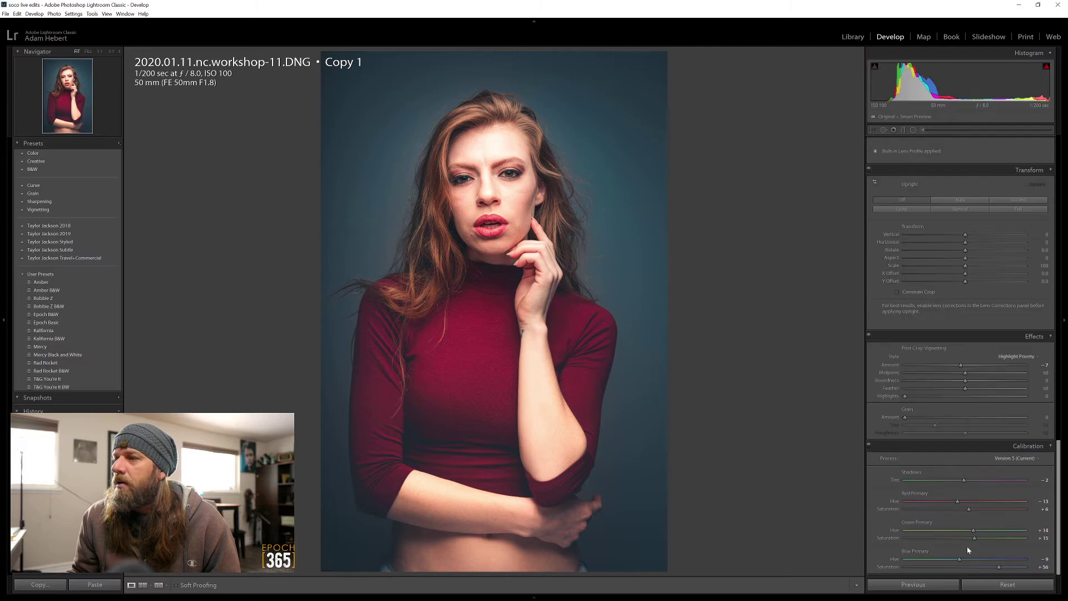
{"action": "mouse_move", "coordinate": [963, 560]}
{"action": "left_mouse_down"}
{"action": "mouse_move", "coordinate": [950, 560]}
{"action": "mouse_move", "coordinate": [960, 561]}
{"action": "left_mouse_up"}
{"action": "left_click_drag", "start_coordinate": [958, 502], "coordinate": [970, 509]}
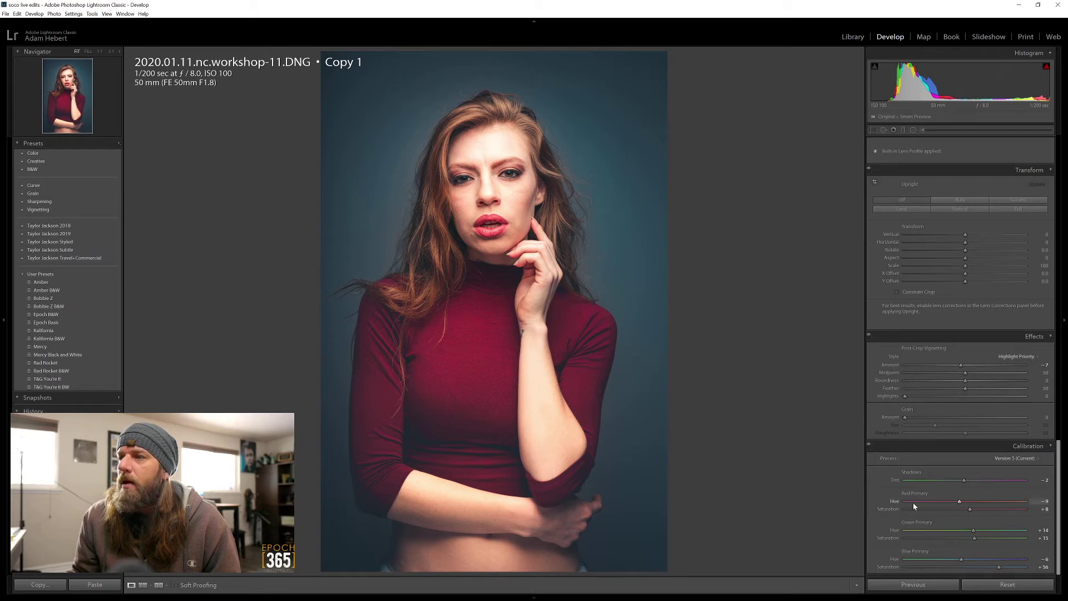
- Set the Calibration Green Primary to Hue −4 and Saturation 17
{"action": "left_click", "coordinate": [962, 532]}
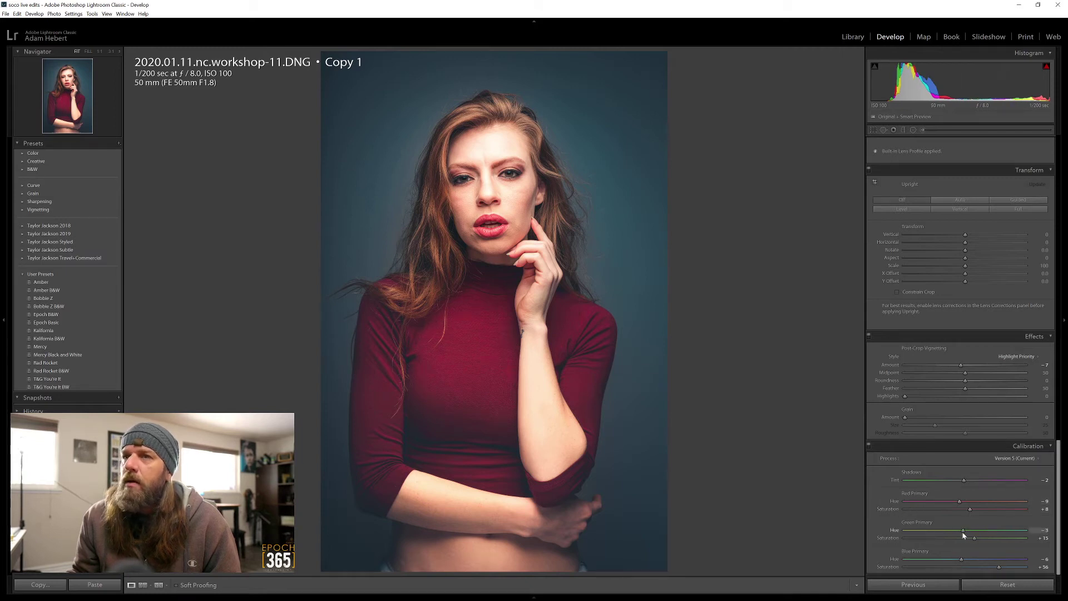
{"action": "left_click_drag", "start_coordinate": [963, 535], "coordinate": [963, 535]}
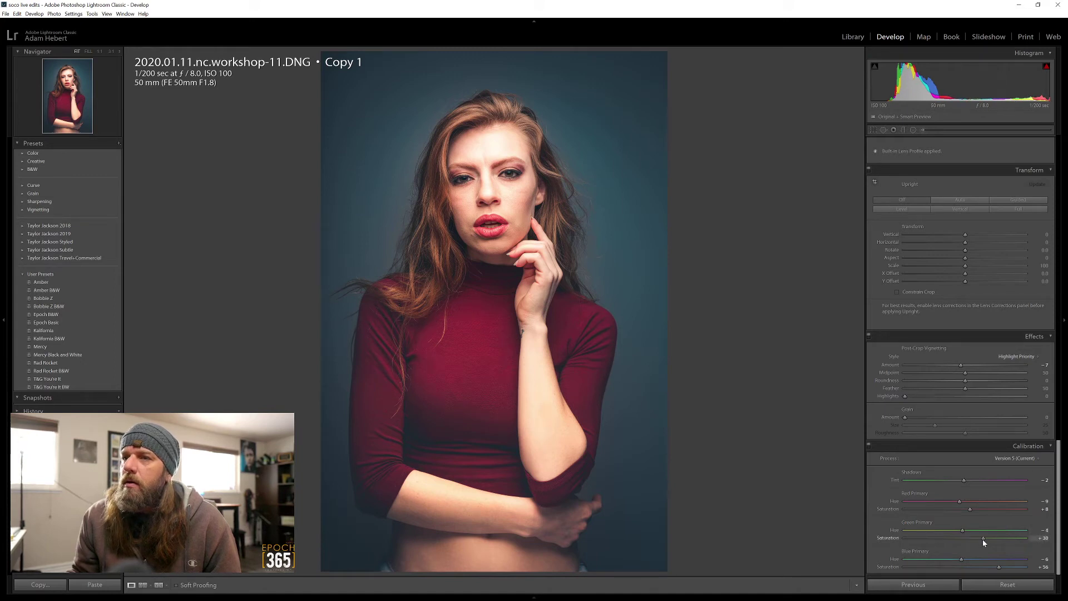
{"action": "left_click_drag", "start_coordinate": [982, 538], "coordinate": [977, 540]}
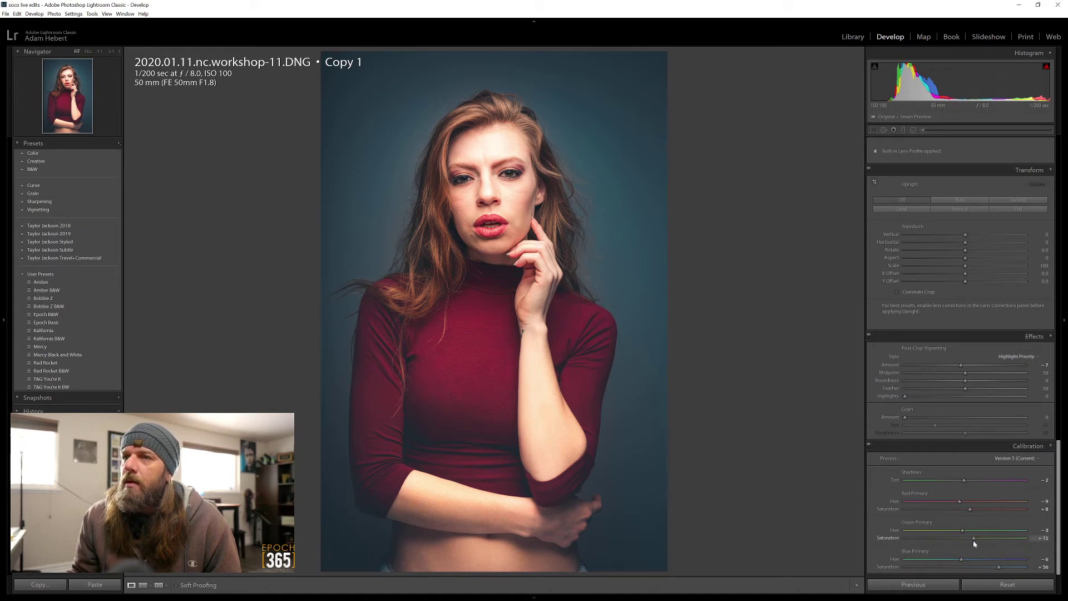
{"action": "left_click_drag", "start_coordinate": [974, 539], "coordinate": [975, 539]}
- Draw a tall radial filter around the woman's head and chest and set its Temp to 7
{"action": "left_click", "coordinate": [913, 129]}
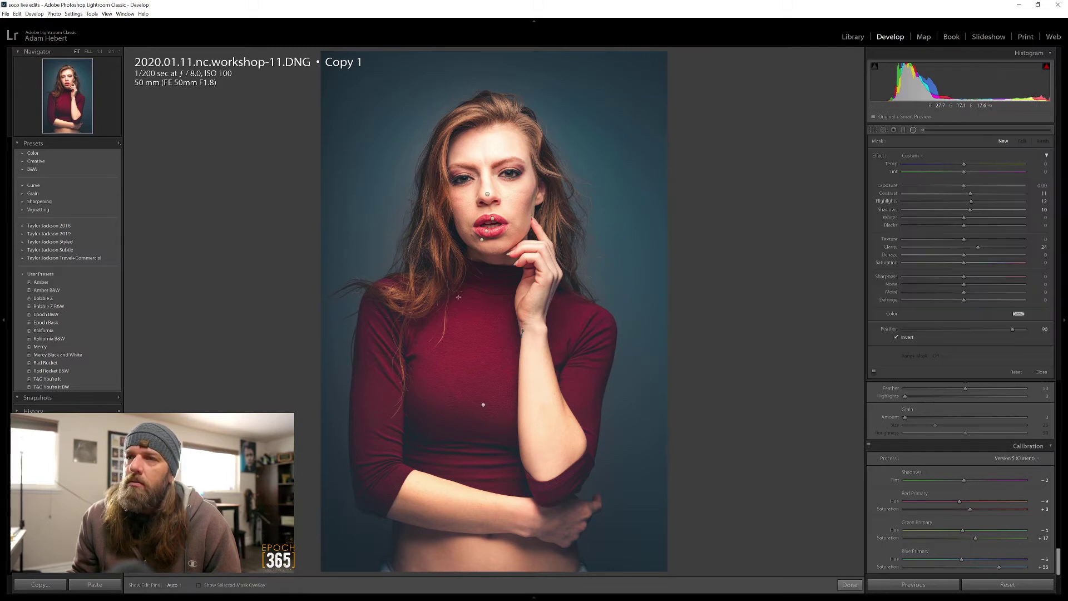
{"action": "left_click_drag", "start_coordinate": [481, 240], "coordinate": [606, 424]}
{"action": "left_click_drag", "start_coordinate": [964, 164], "coordinate": [972, 165]}
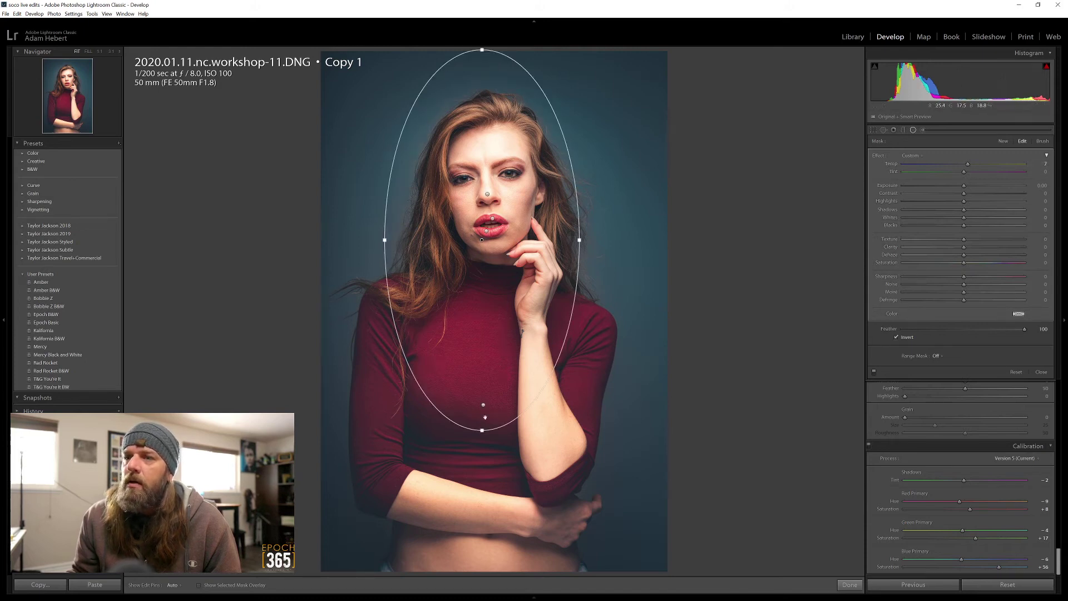
- Adjust the existing torso radial filter to Temp 11, Contrast −7, Shadows 16, Whites 6, Blacks −4 and Clarity −11
{"action": "left_click_drag", "start_coordinate": [484, 405], "coordinate": [487, 568]}
{"action": "left_click_drag", "start_coordinate": [967, 165], "coordinate": [973, 213]}
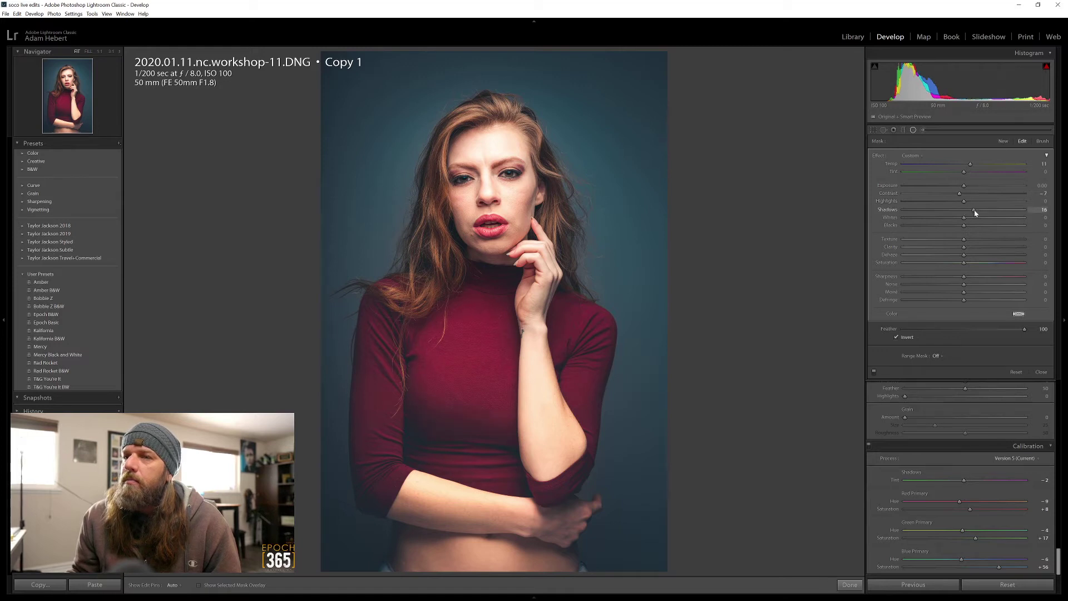
{"action": "left_click_drag", "start_coordinate": [964, 217], "coordinate": [963, 229]}
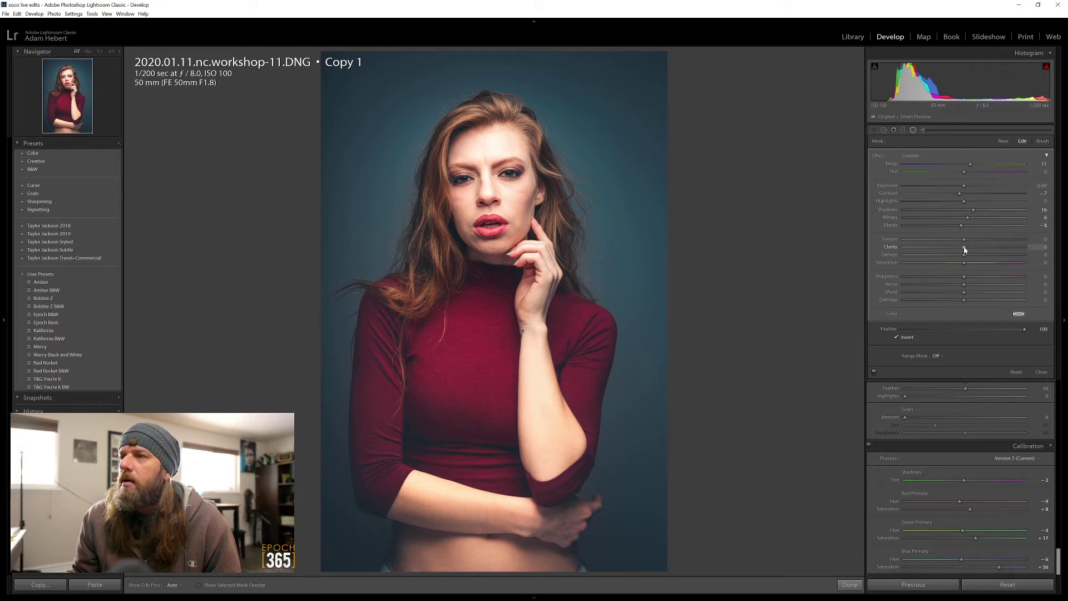
{"action": "left_click_drag", "start_coordinate": [964, 247], "coordinate": [957, 247]}
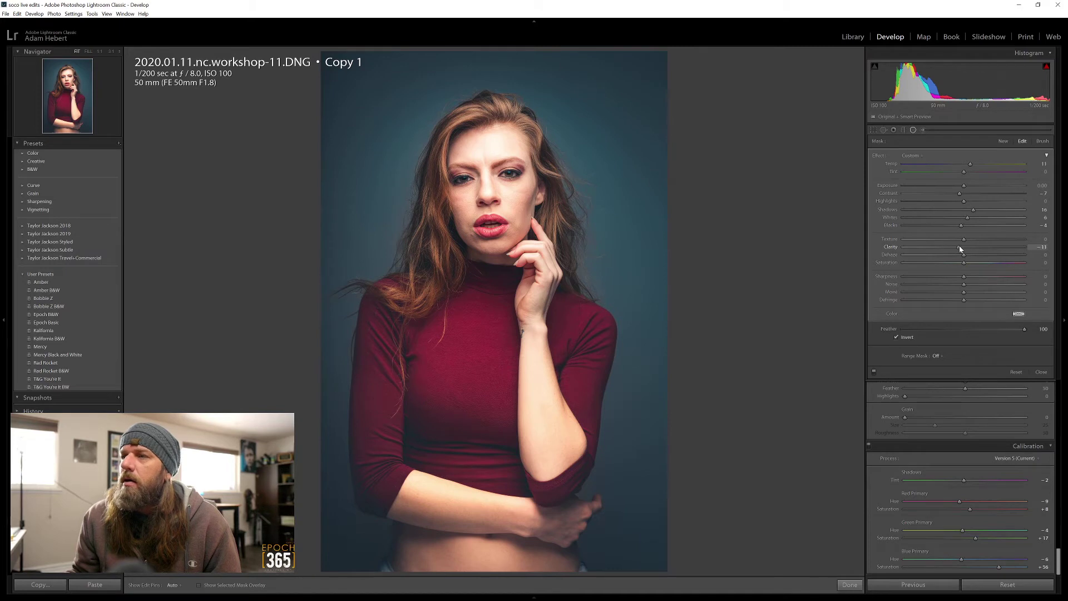
- Set the head-and-chest radial filter to Highlights −16, Shadows 12 and Clarity −7, and finish the radial filter edits
{"action": "left_click", "coordinate": [492, 240]}
{"action": "left_click_drag", "start_coordinate": [965, 210], "coordinate": [954, 203]}
{"action": "left_click_drag", "start_coordinate": [964, 247], "coordinate": [960, 250]}
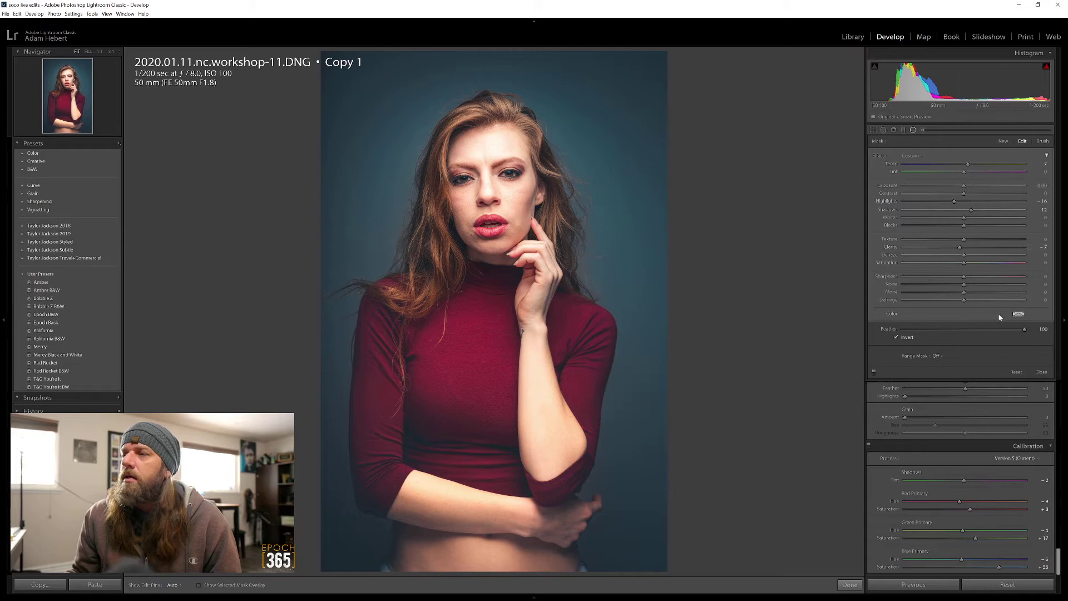
{"action": "left_click", "coordinate": [1042, 373]}
- Examine the face, hair, sweater and arms up close to check the skin and fabric after the filter edits
{"action": "left_click", "coordinate": [512, 202]}
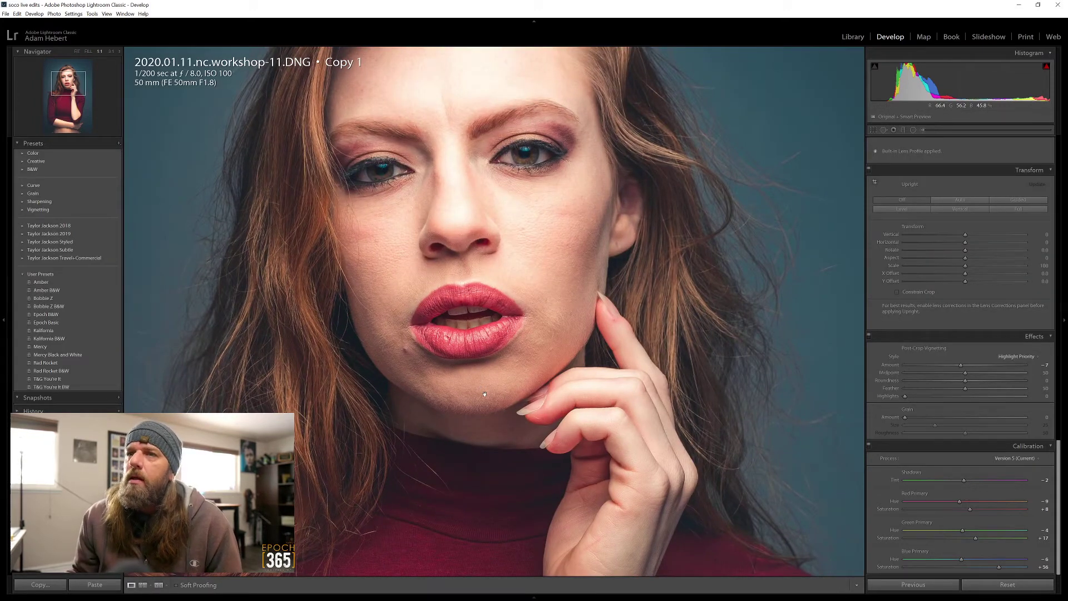
{"action": "left_click_drag", "start_coordinate": [486, 410], "coordinate": [499, 282]}
{"action": "left_click_drag", "start_coordinate": [491, 421], "coordinate": [520, 184]}
{"action": "left_click_drag", "start_coordinate": [504, 550], "coordinate": [530, 183]}
{"action": "left_click_drag", "start_coordinate": [528, 501], "coordinate": [529, 262]}
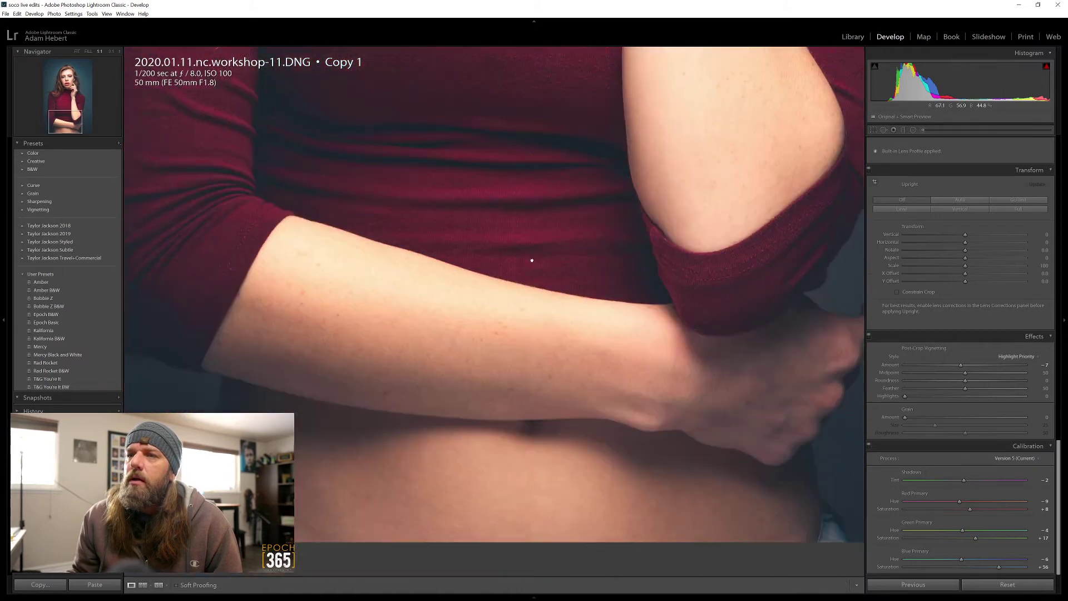
{"action": "left_click", "coordinate": [529, 262]}
{"action": "left_click", "coordinate": [489, 203]}
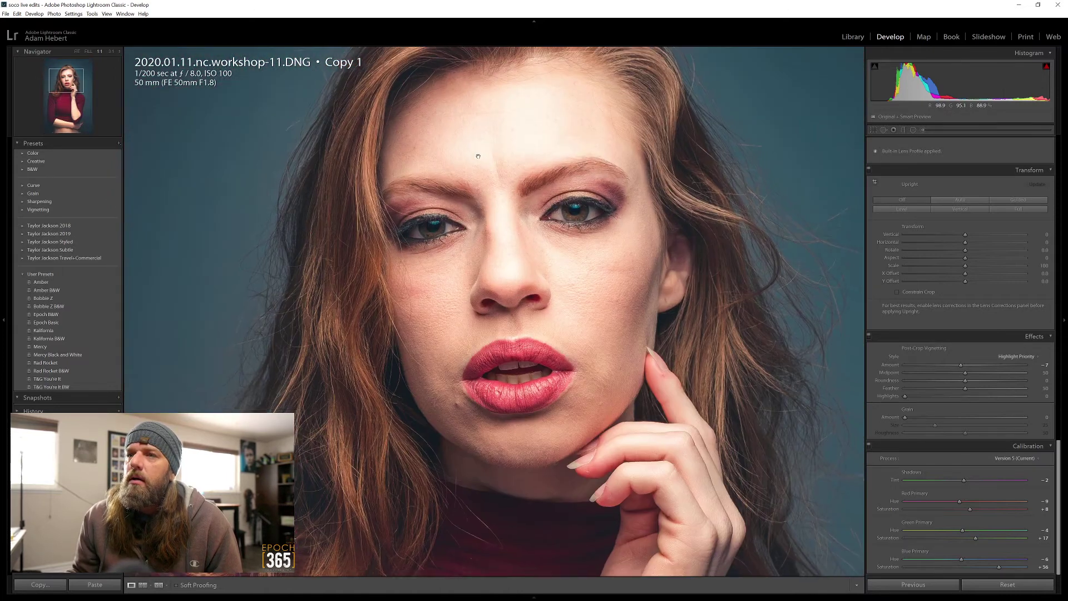
{"action": "left_click_drag", "start_coordinate": [488, 161], "coordinate": [503, 205]}
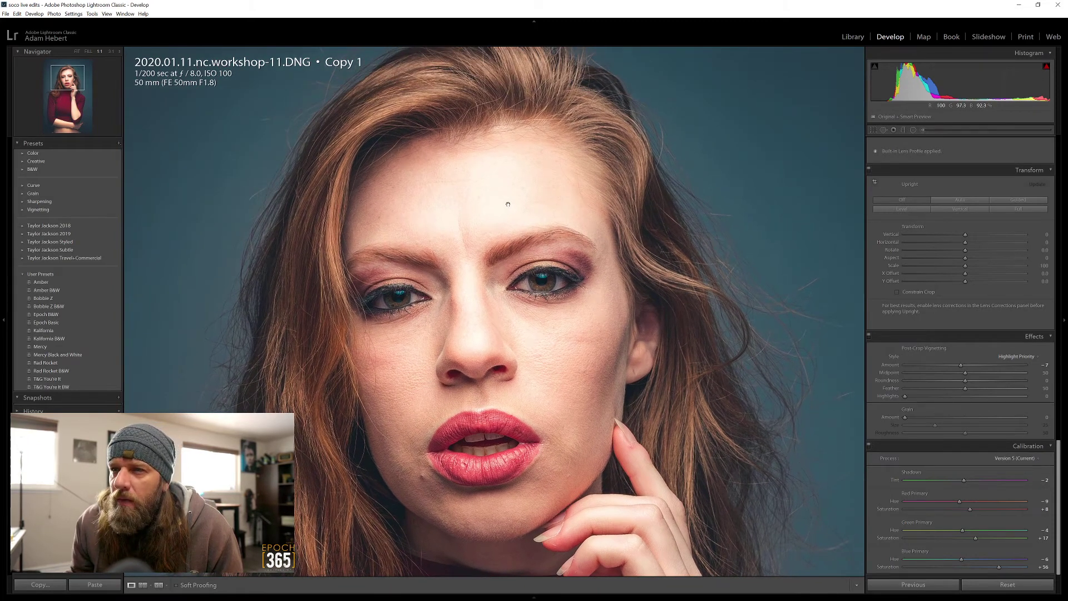
{"action": "left_click", "coordinate": [502, 207]}
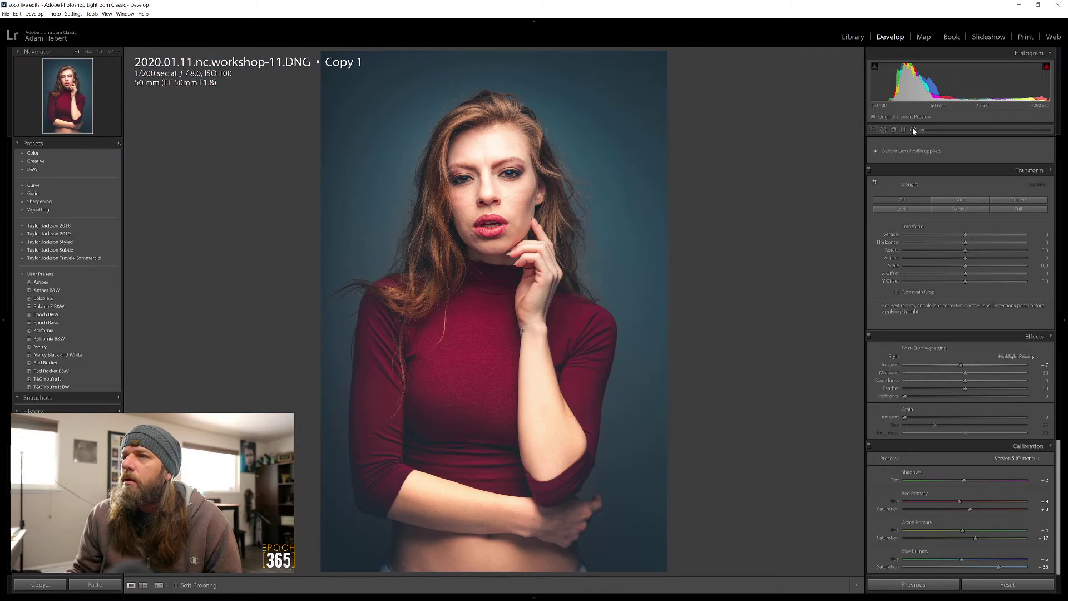
- Set the face radial filter's Highlights to −64 and Clarity to −17
{"action": "left_click", "coordinate": [913, 129]}
{"action": "left_click", "coordinate": [488, 195]}
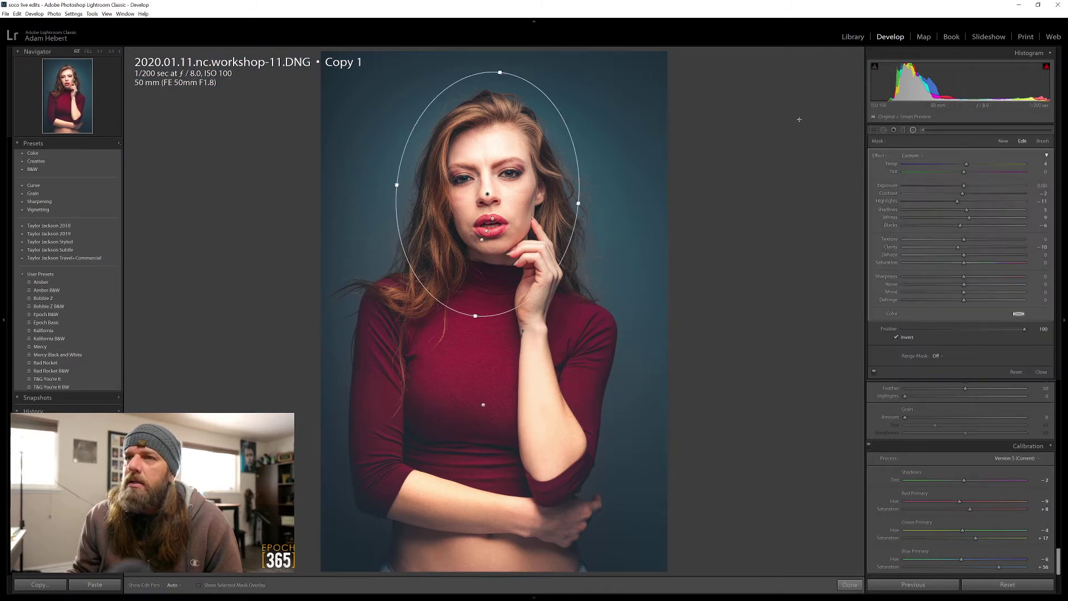
{"action": "left_click_drag", "start_coordinate": [947, 204], "coordinate": [931, 205]}
{"action": "left_click_drag", "start_coordinate": [967, 243], "coordinate": [953, 246]}
- Move the face radial filter onto the cheek beside the nose and set Temp to 2, Clarity to −20 and Contrast to −9
{"action": "key", "text": "z"}
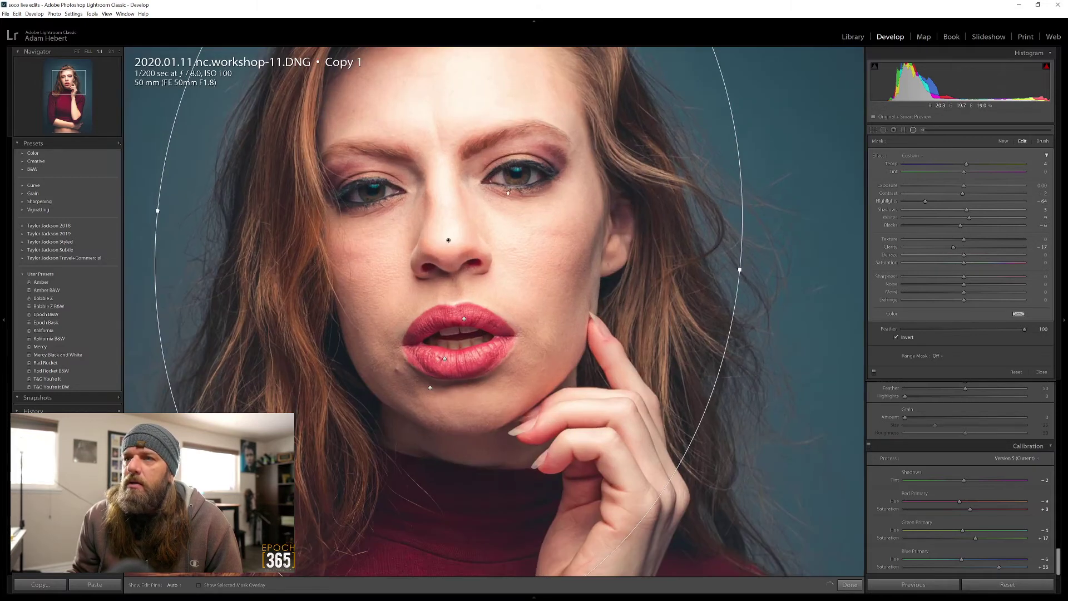
{"action": "left_click_drag", "start_coordinate": [447, 240], "coordinate": [515, 240]}
{"action": "left_click_drag", "start_coordinate": [969, 166], "coordinate": [966, 166]}
{"action": "mouse_move", "coordinate": [952, 248]}
{"action": "left_mouse_down"}
{"action": "mouse_move", "coordinate": [963, 250]}
{"action": "mouse_move", "coordinate": [952, 248]}
{"action": "left_mouse_up"}
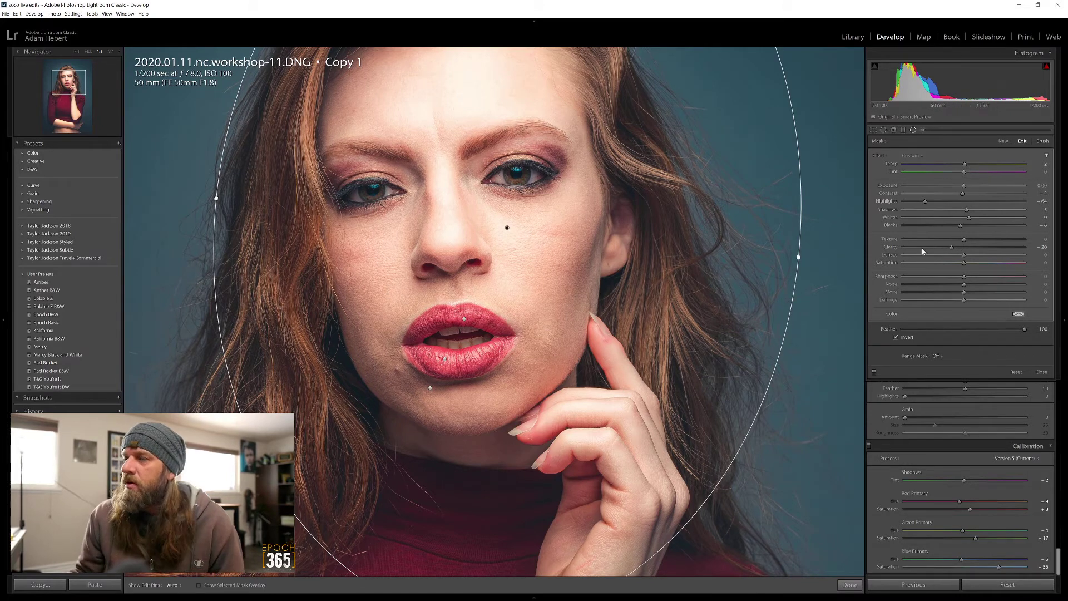
{"action": "left_click_drag", "start_coordinate": [962, 195], "coordinate": [960, 196]}
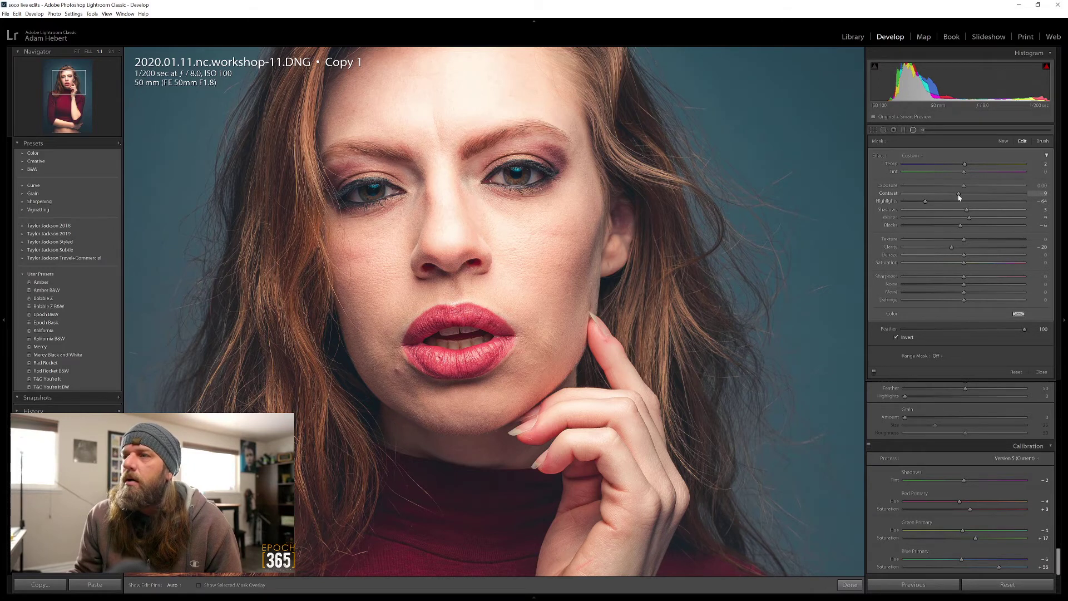
{"action": "left_click", "coordinate": [1041, 372]}
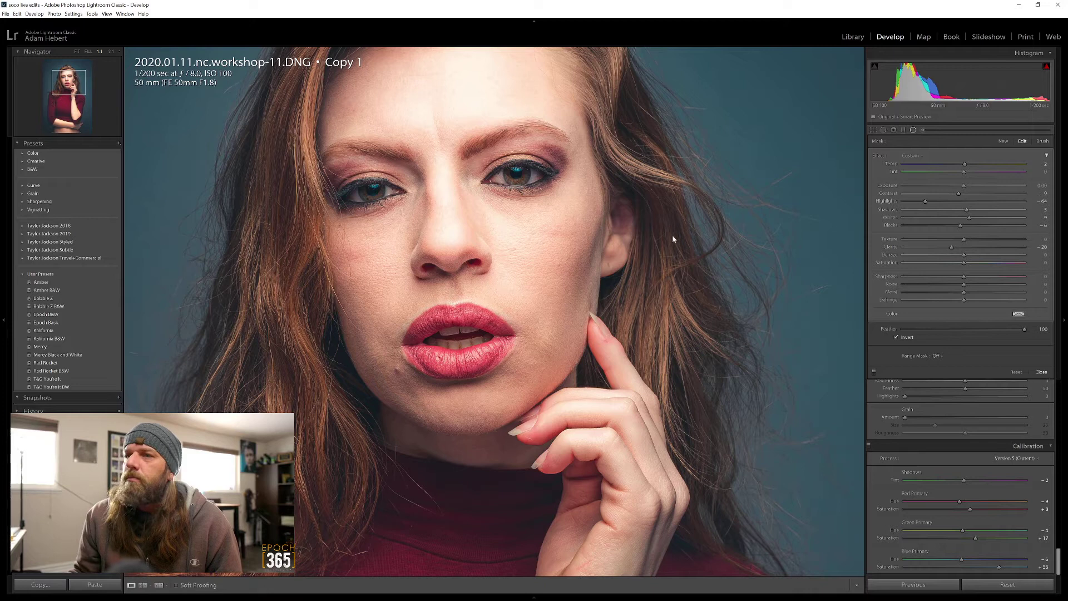
- Paint both irises with a new adjustment brush at Size 3.0, Feather 83 and Flow 50, with Auto Mask on
{"action": "left_click", "coordinate": [922, 130]}
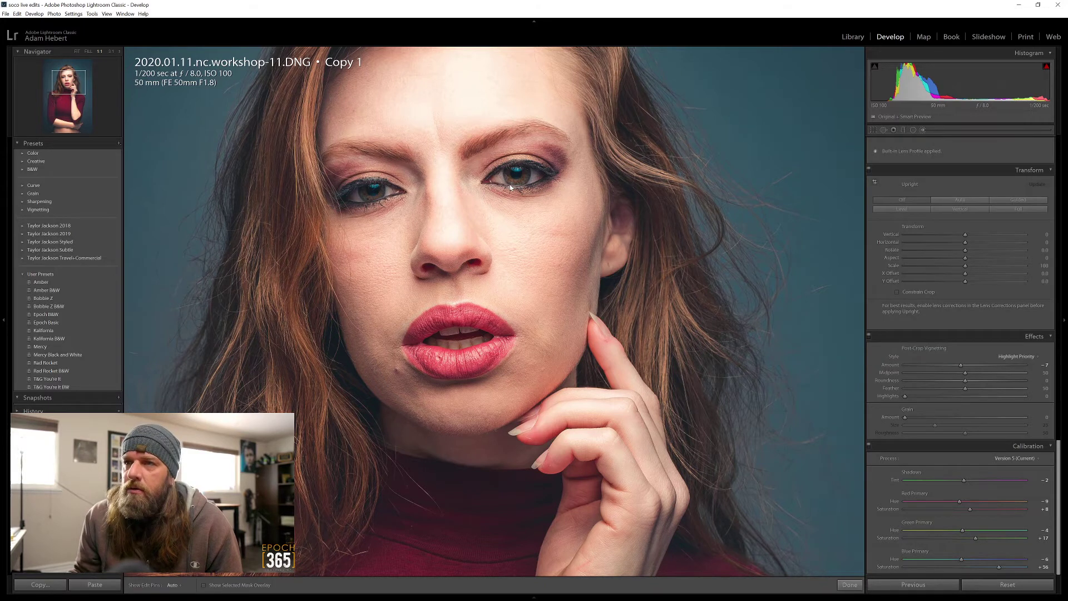
{"action": "key", "text": "h"}
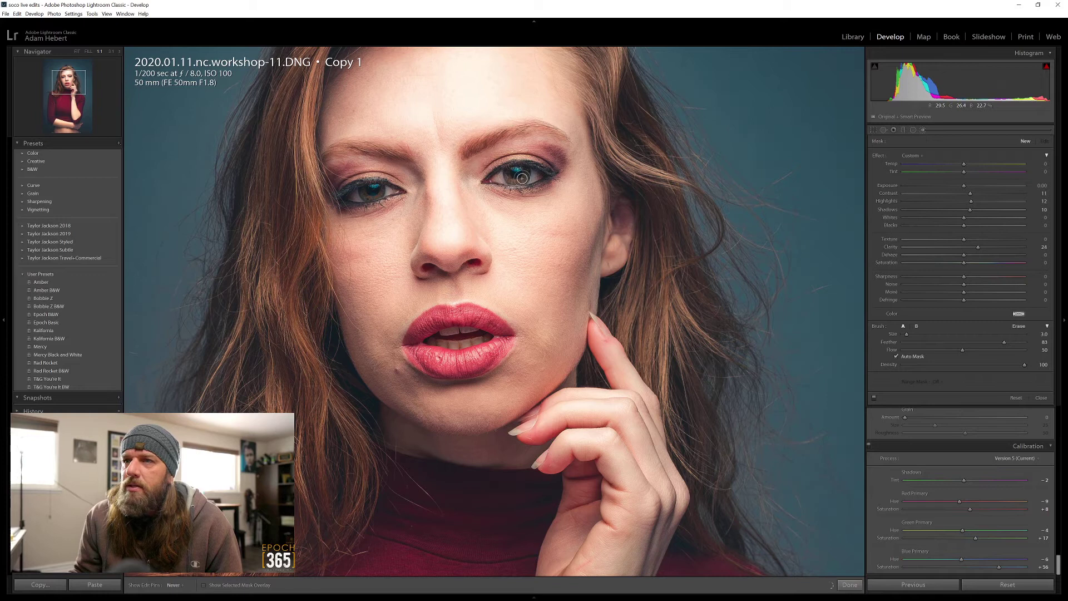
{"action": "left_click_drag", "start_coordinate": [350, 199], "coordinate": [380, 194]}
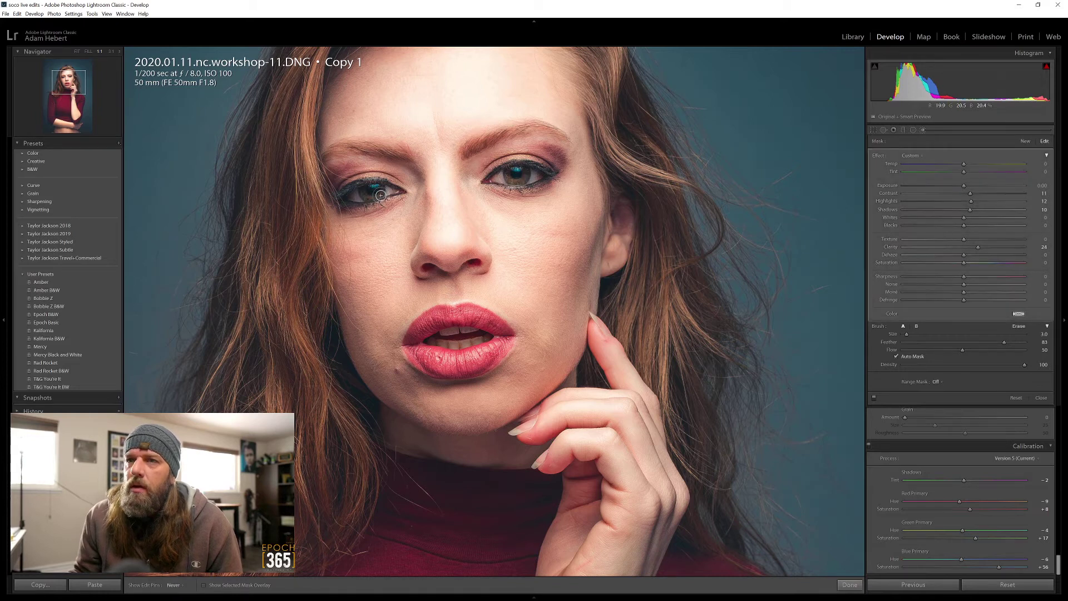
{"action": "key", "text": "h"}
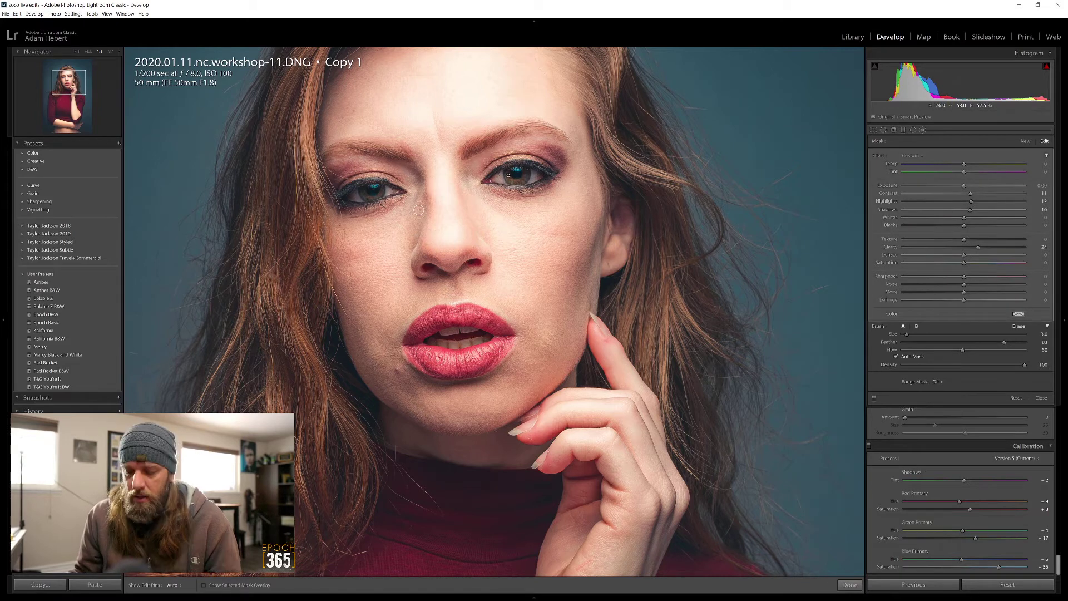
- Show the mask overlay and erase the spill around both eyes with the eraser brush at Size 4.0 and Feather 13
{"action": "key", "text": "o"}
{"action": "key", "text": "alt"}
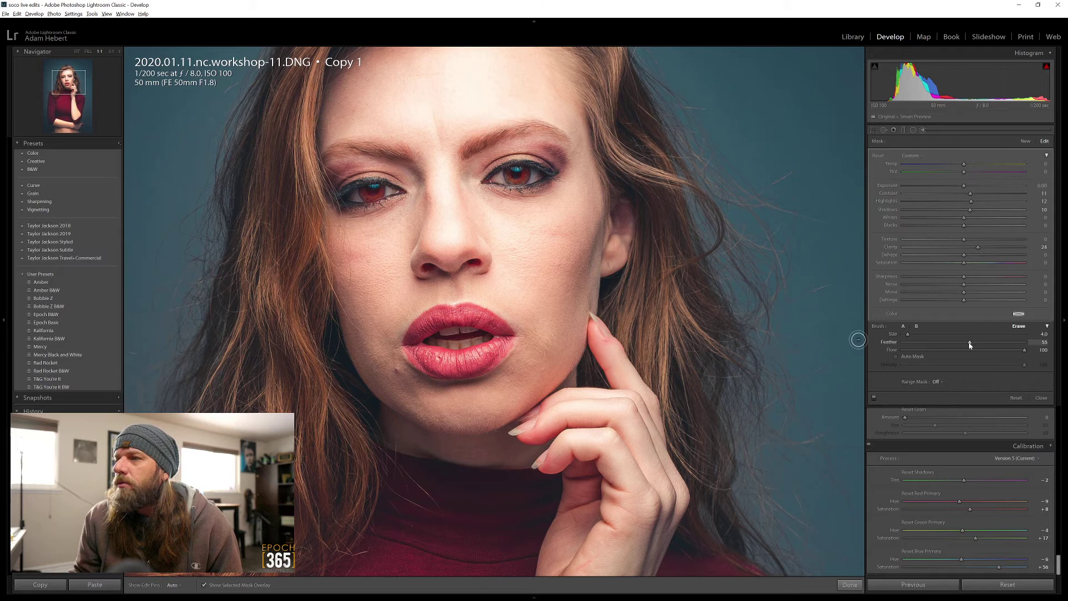
{"action": "left_click_drag", "start_coordinate": [968, 345], "coordinate": [918, 344]}
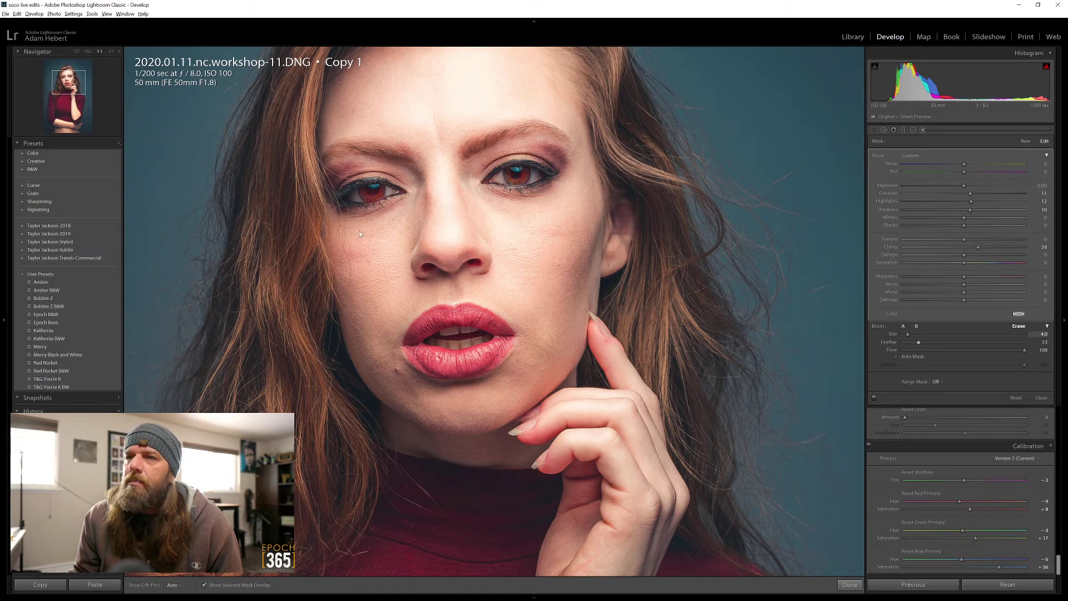
{"action": "key", "text": "h"}
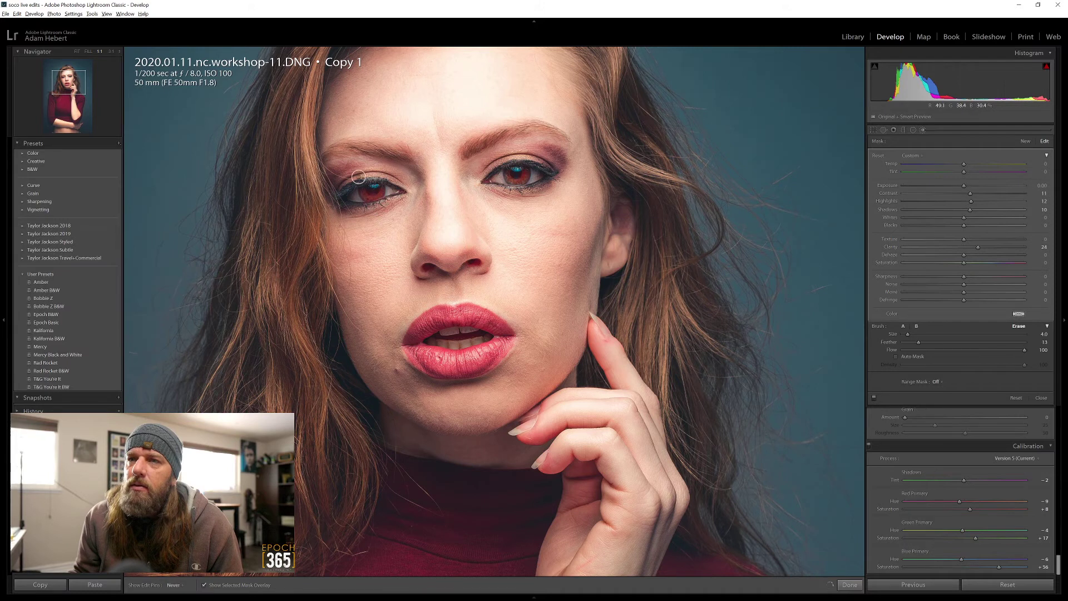
{"action": "key", "text": "h"}
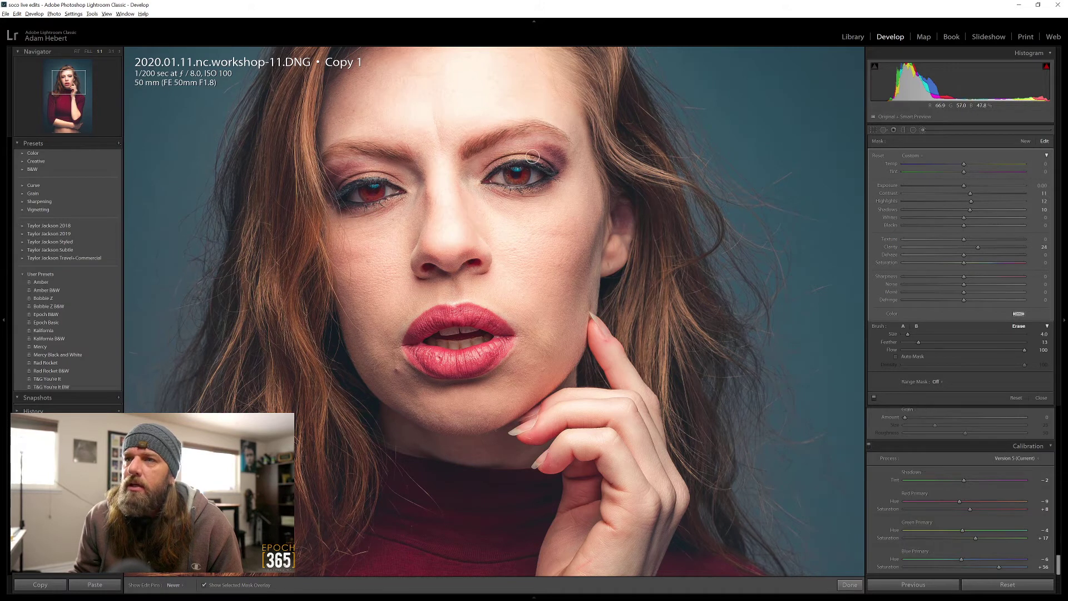
- Touch up the eye mask inside both irises with the painting brush at Size 2.0
{"action": "key", "text": "alt"}
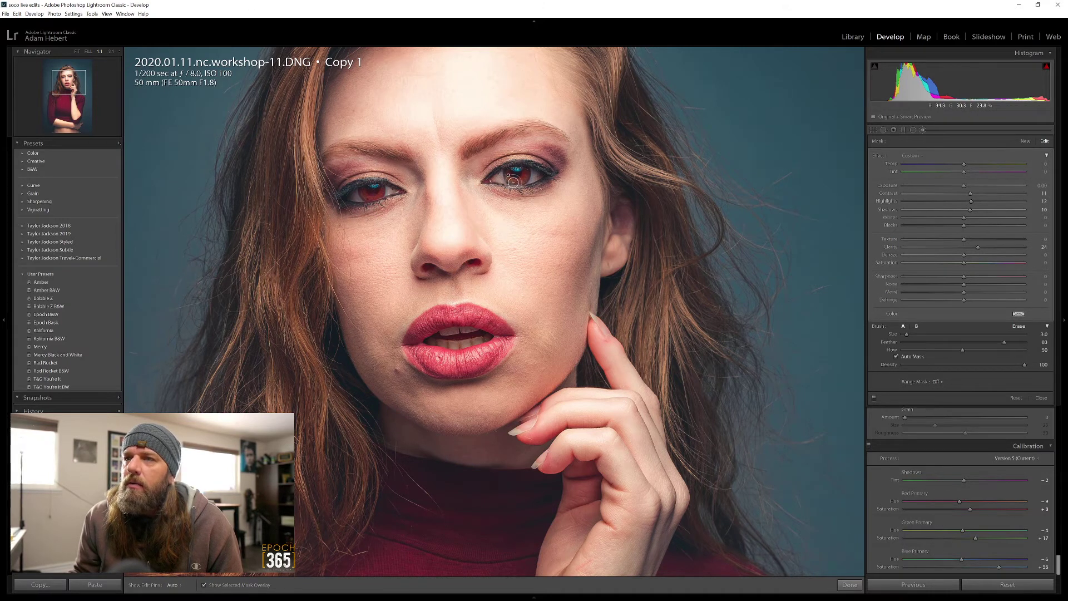
{"action": "key", "text": "h"}
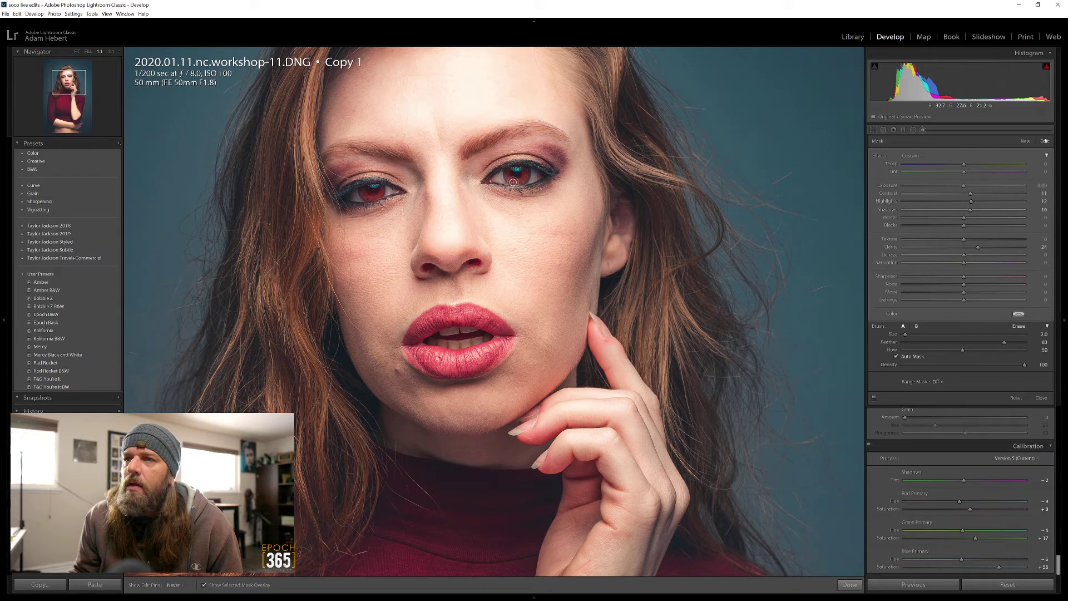
{"action": "key", "text": "h"}
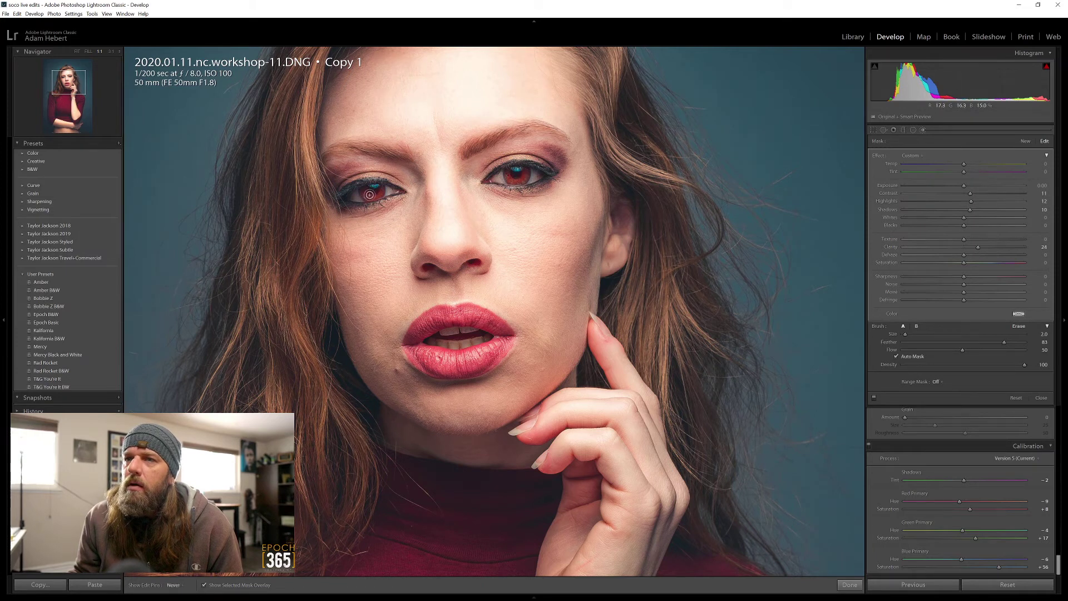
- Hide the mask overlay, set the eye brush's Highlights to 32 and Saturation to 30, and raise its Shadows
{"action": "key", "text": "o"}
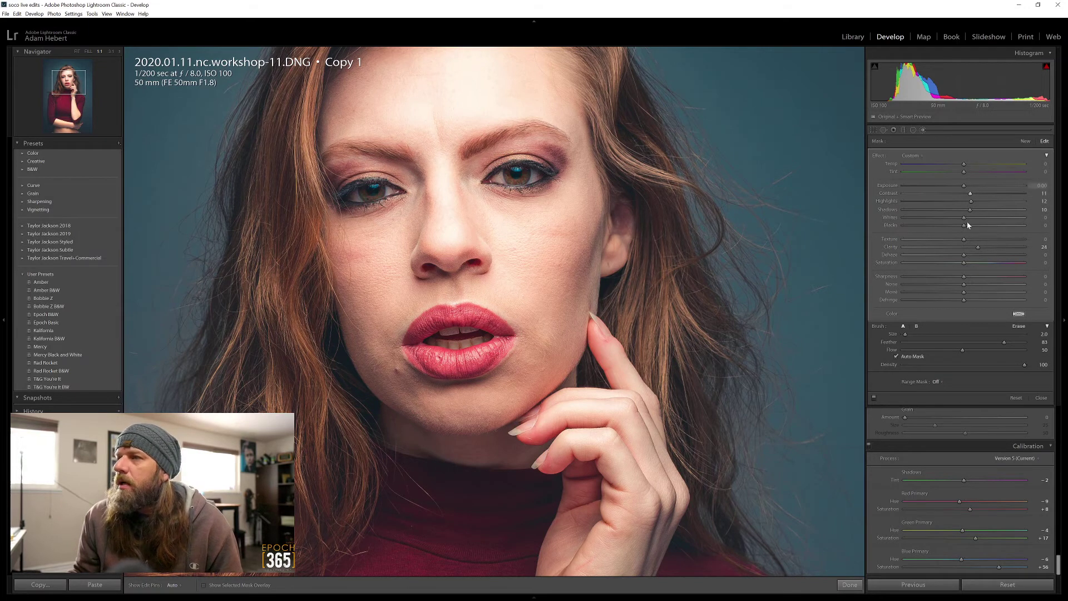
{"action": "mouse_move", "coordinate": [981, 211]}
{"action": "left_mouse_down"}
{"action": "mouse_move", "coordinate": [995, 212]}
{"action": "mouse_move", "coordinate": [983, 208]}
{"action": "left_mouse_up"}
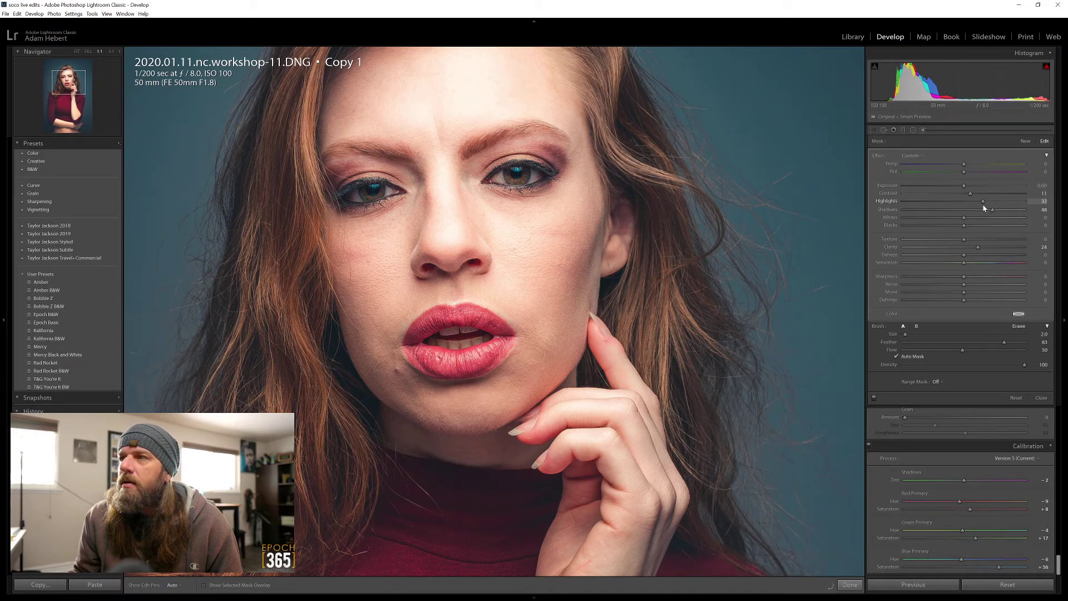
{"action": "mouse_move", "coordinate": [964, 262]}
{"action": "left_mouse_down"}
{"action": "mouse_move", "coordinate": [1002, 267]}
{"action": "mouse_move", "coordinate": [983, 266]}
{"action": "left_mouse_up"}
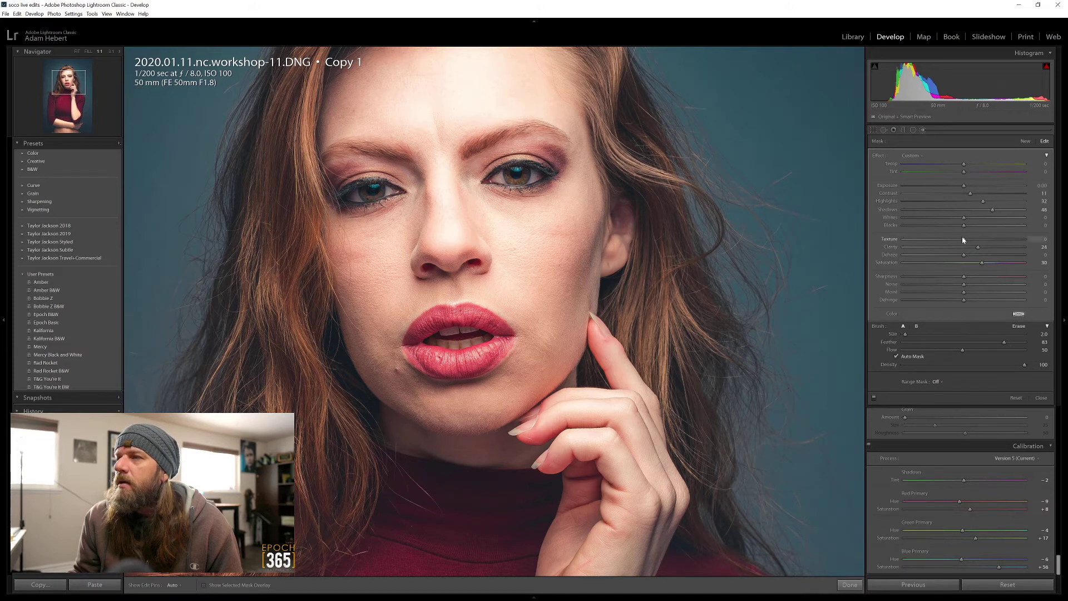
- Refine the eye brush with Whites 18, Blacks -5, Contrast 20, Exposure 0.12 and slightly raised Texture
{"action": "left_click_drag", "start_coordinate": [964, 217], "coordinate": [964, 228]}
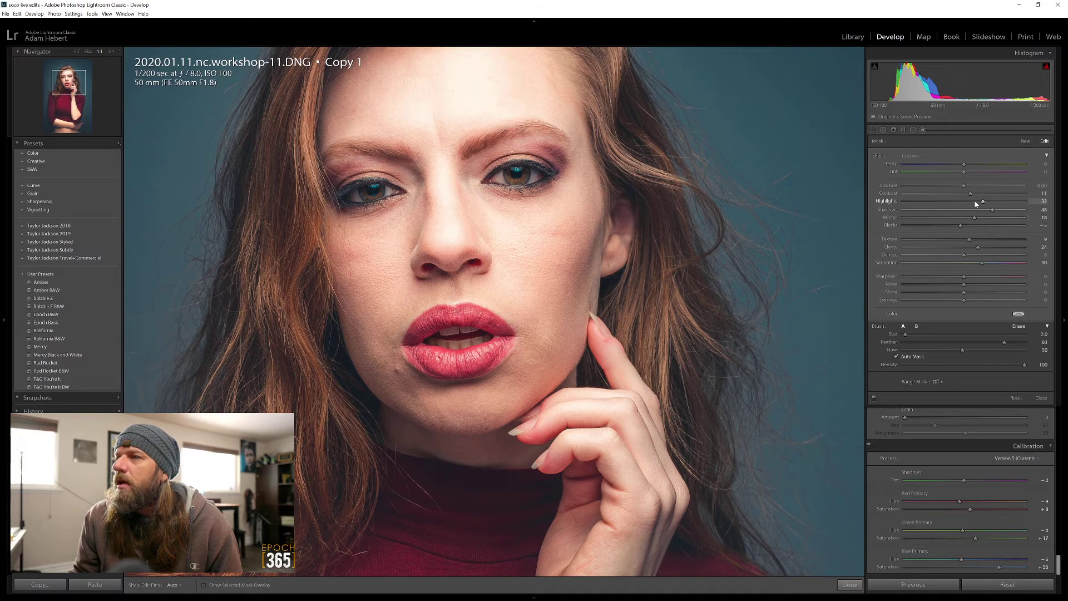
{"action": "left_click_drag", "start_coordinate": [976, 195], "coordinate": [974, 195]}
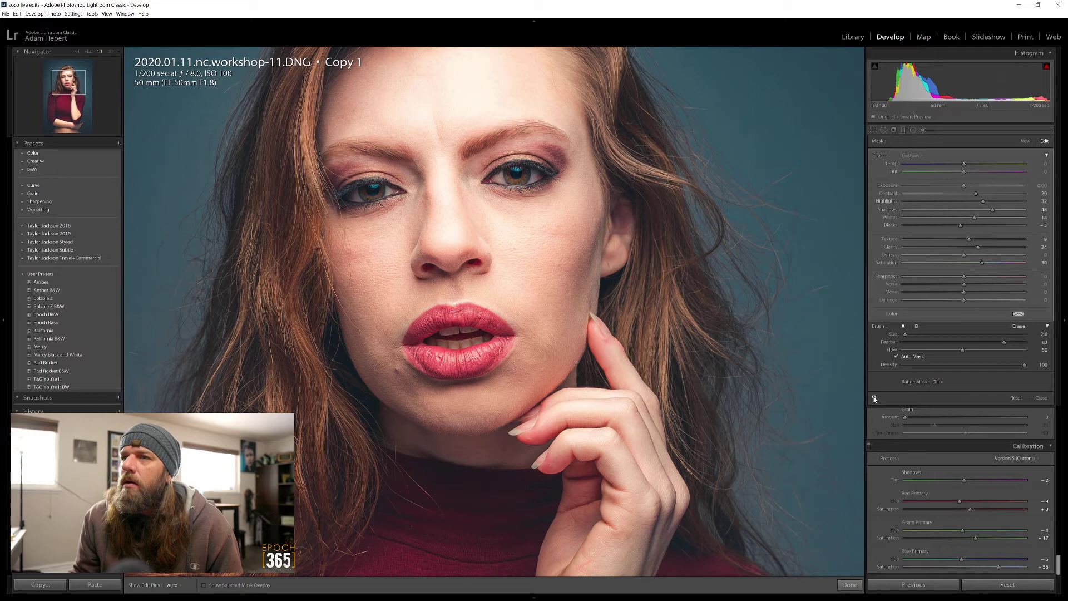
{"action": "left_click_drag", "start_coordinate": [964, 186], "coordinate": [967, 189]}
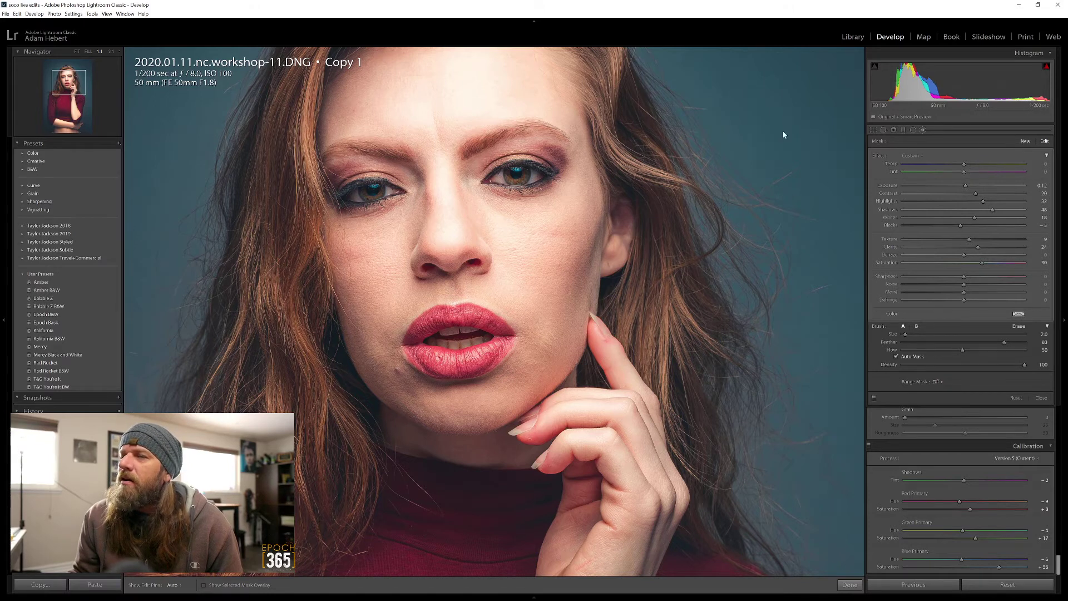
- Start a new adjustment brush with its pins hidden and paint over the iris of the eye in the photo's left half
{"action": "left_click", "coordinate": [1025, 141]}
{"action": "key", "text": "h"}
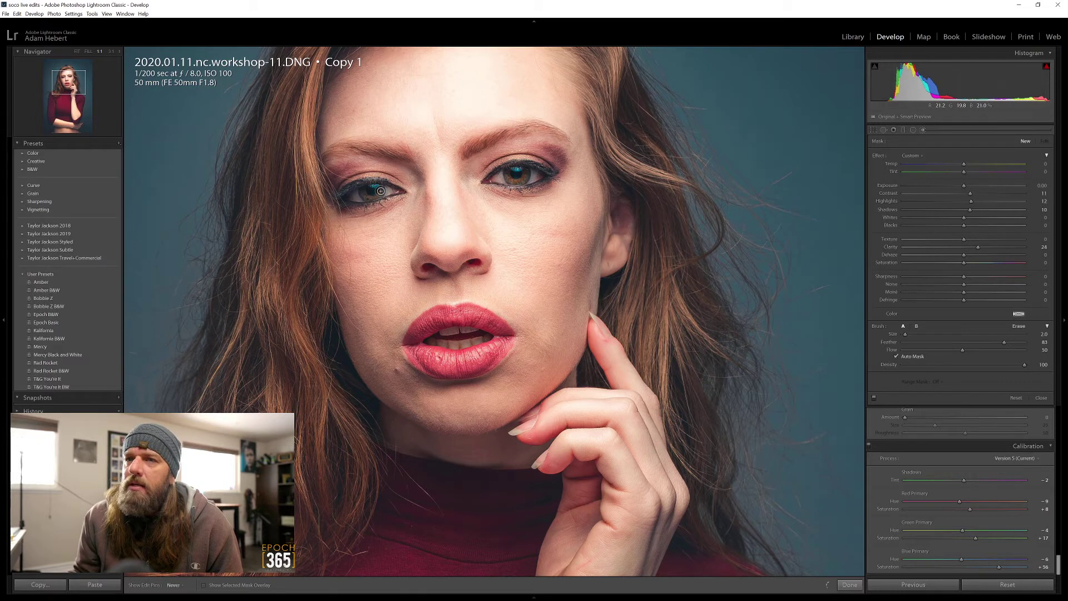
{"action": "left_click_drag", "start_coordinate": [378, 191], "coordinate": [365, 196]}
- Brighten that eye's brush with Exposure 0.23, Contrast 28, Shadows 19, Whites 5 and Clarity 11, and close the brush
{"action": "left_click_drag", "start_coordinate": [964, 186], "coordinate": [968, 187]}
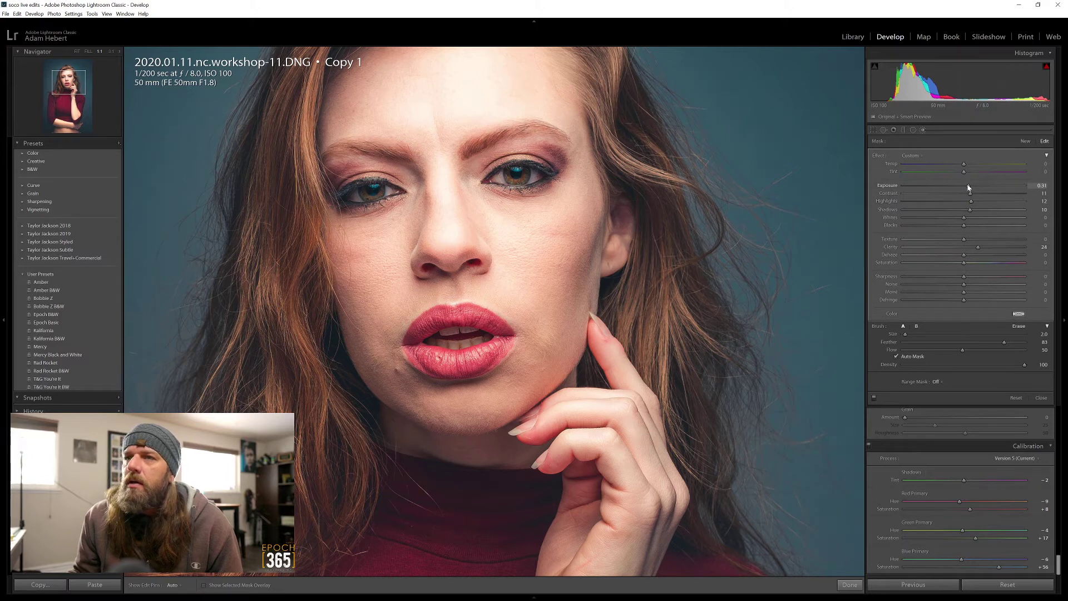
{"action": "left_click_drag", "start_coordinate": [970, 193], "coordinate": [977, 211]}
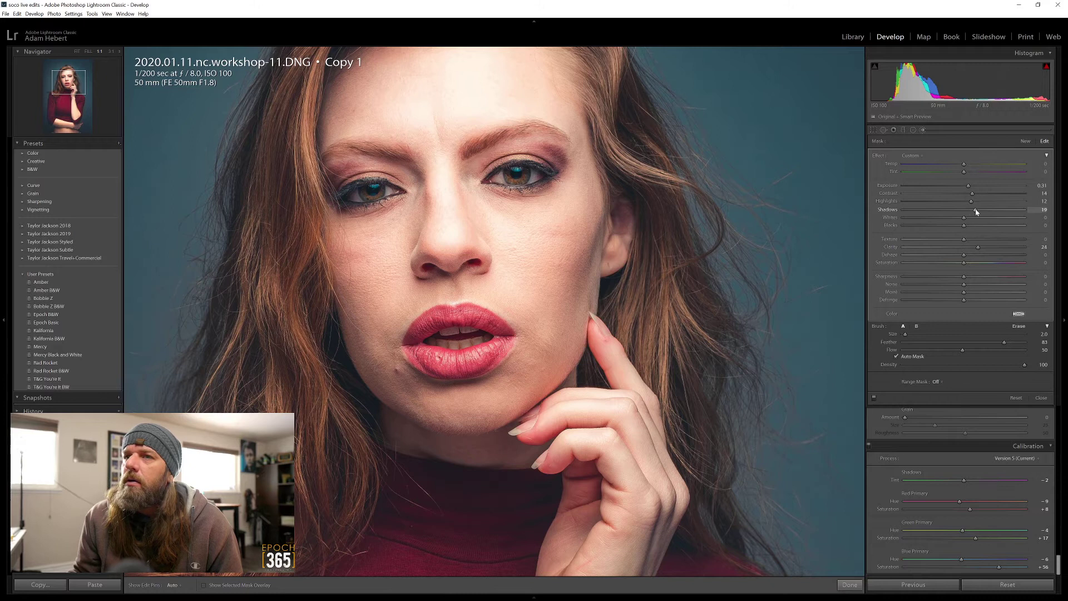
{"action": "left_click_drag", "start_coordinate": [973, 195], "coordinate": [982, 194]}
{"action": "mouse_move", "coordinate": [978, 247]}
{"action": "left_mouse_down"}
{"action": "mouse_move", "coordinate": [969, 247]}
{"action": "mouse_move", "coordinate": [968, 220]}
{"action": "left_mouse_up"}
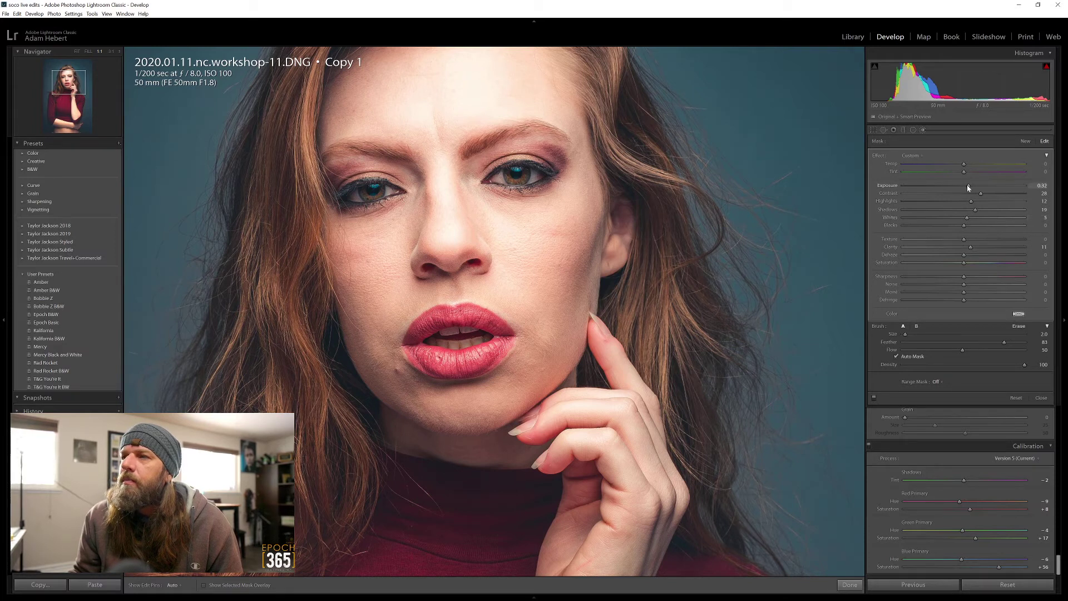
{"action": "left_click_drag", "start_coordinate": [967, 187], "coordinate": [966, 188]}
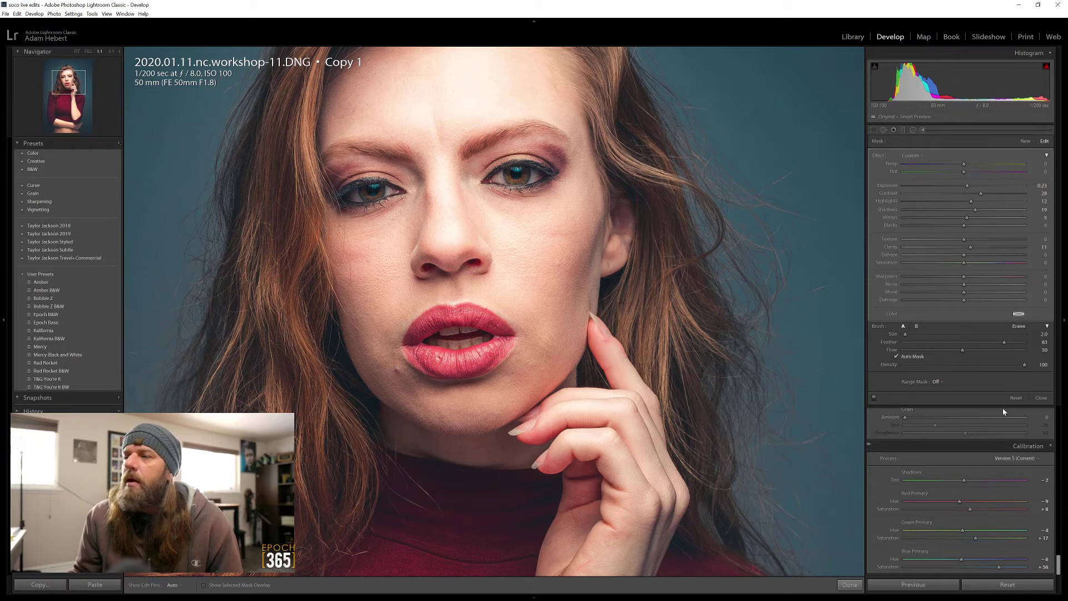
{"action": "left_click", "coordinate": [1040, 398]}
- Examine the whole portrait and then the face, hair, hand and sweater at close range for remaining flaws
{"action": "left_click", "coordinate": [451, 262]}
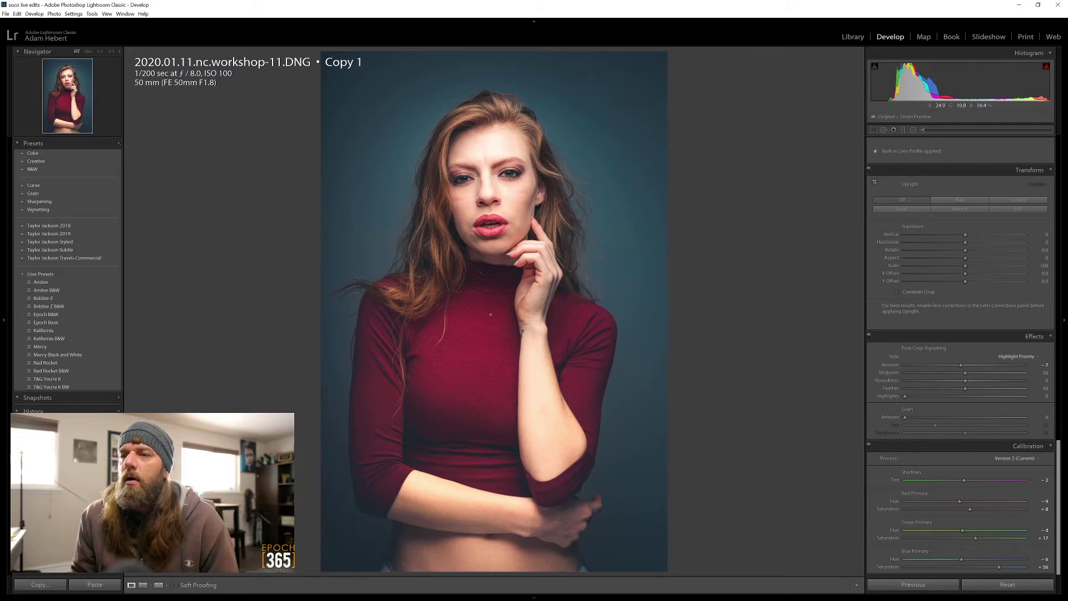
{"action": "left_click", "coordinate": [469, 188]}
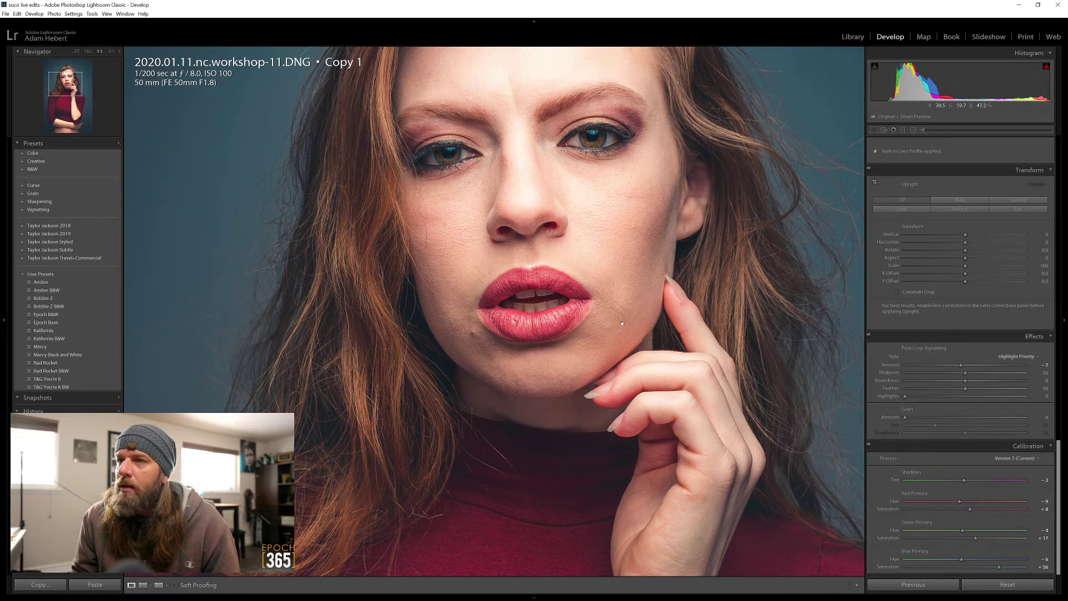
{"action": "left_click_drag", "start_coordinate": [521, 140], "coordinate": [599, 265]}
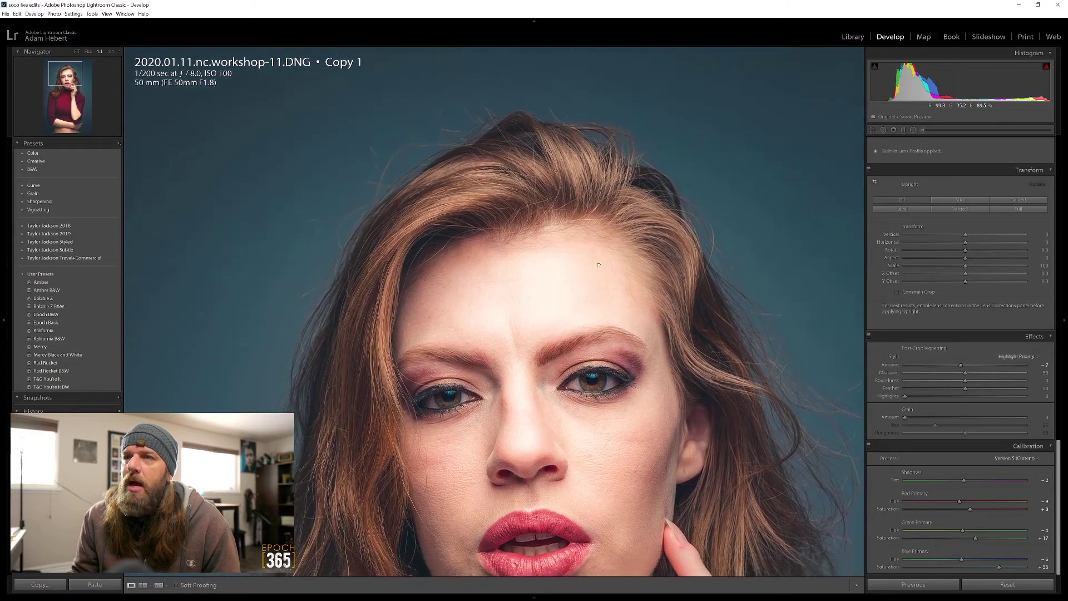
{"action": "scroll", "coordinate": [599, 265], "scroll_direction": "down", "scroll_amount": 10}
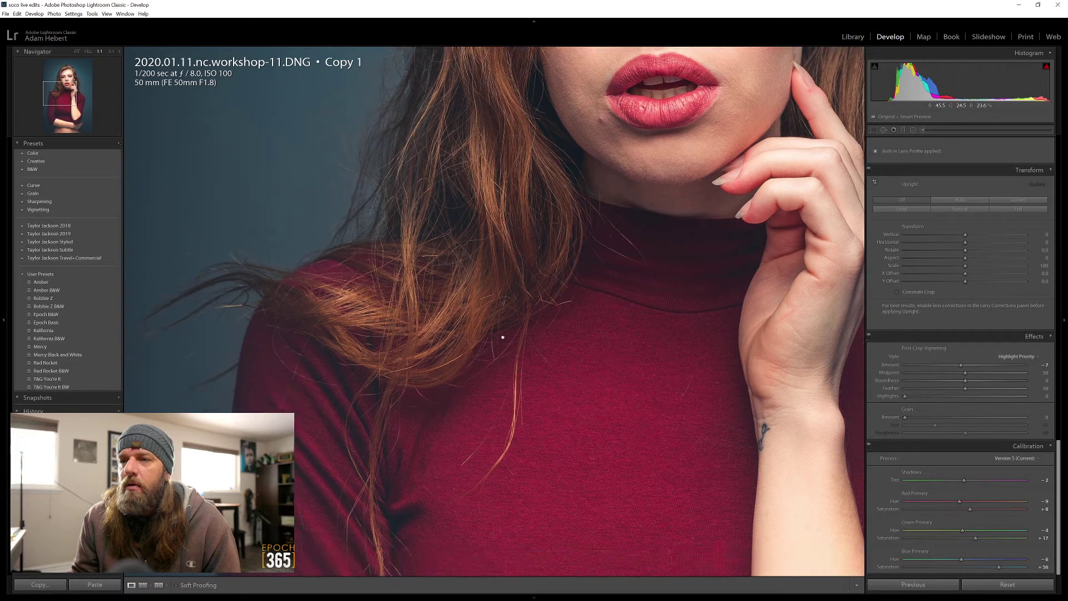
{"action": "left_click_drag", "start_coordinate": [502, 337], "coordinate": [510, 209]}
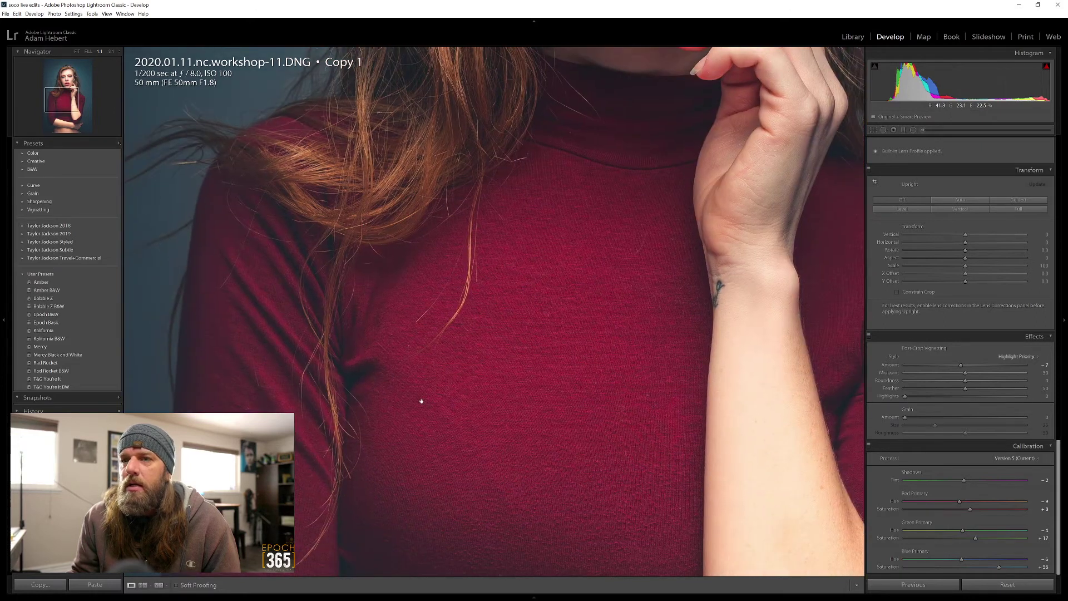
{"action": "left_click_drag", "start_coordinate": [587, 216], "coordinate": [548, 310]}
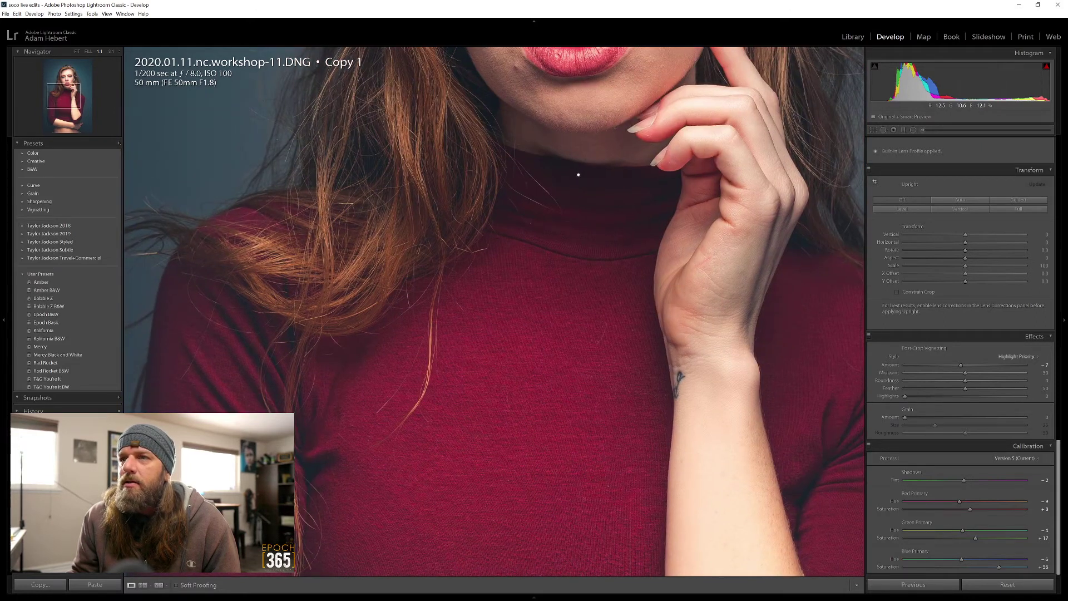
{"action": "left_click_drag", "start_coordinate": [579, 175], "coordinate": [503, 386]}
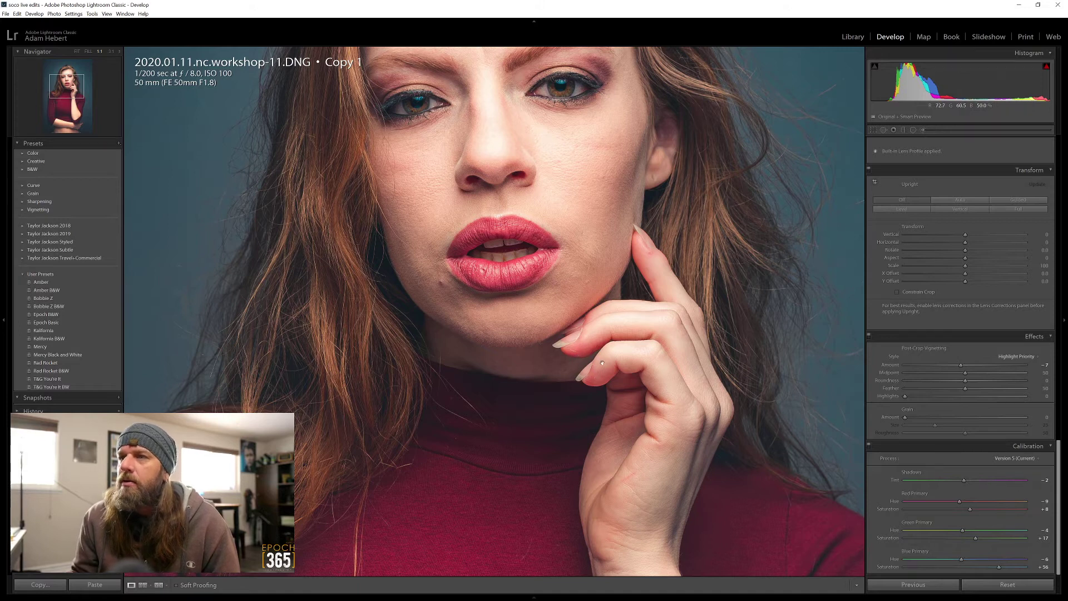
{"action": "left_click_drag", "start_coordinate": [515, 159], "coordinate": [533, 317]}
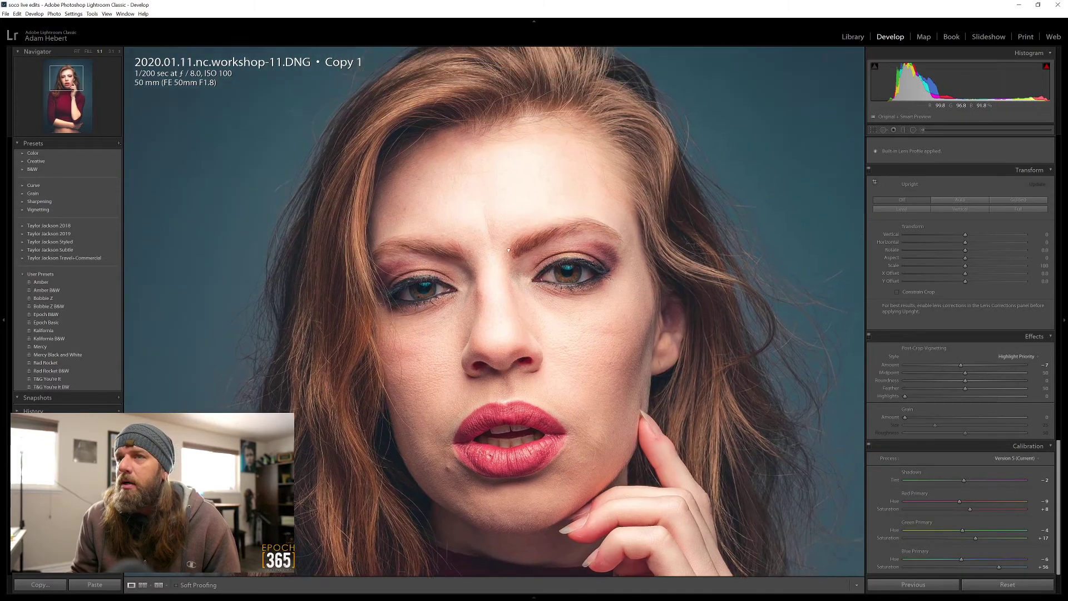
{"action": "left_click_drag", "start_coordinate": [533, 161], "coordinate": [508, 263]}
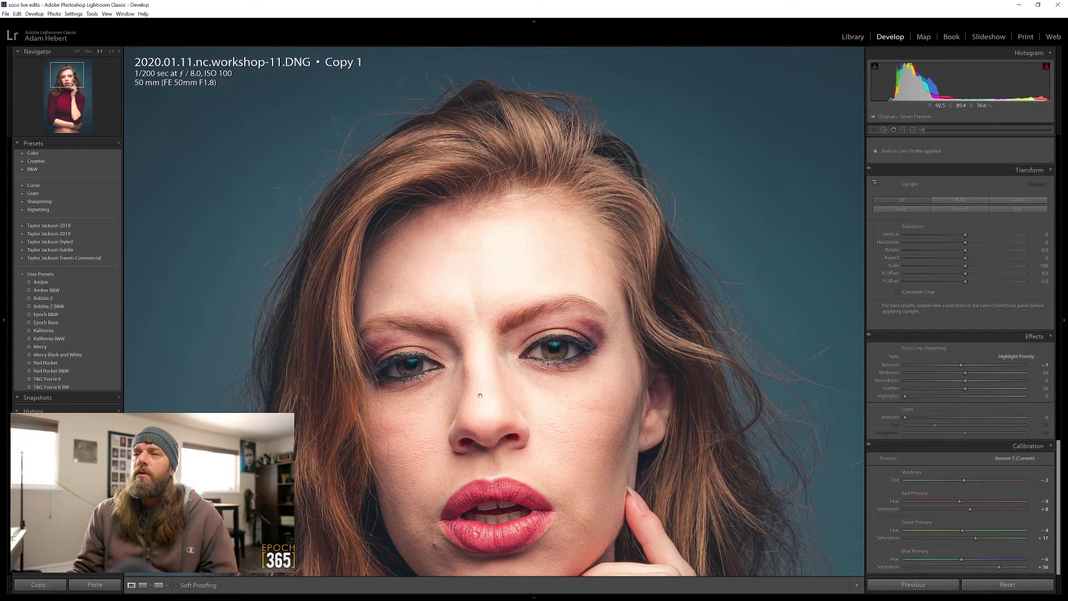
{"action": "scroll", "coordinate": [508, 263], "scroll_direction": "down", "scroll_amount": 5}
{"action": "left_click", "coordinate": [493, 344]}
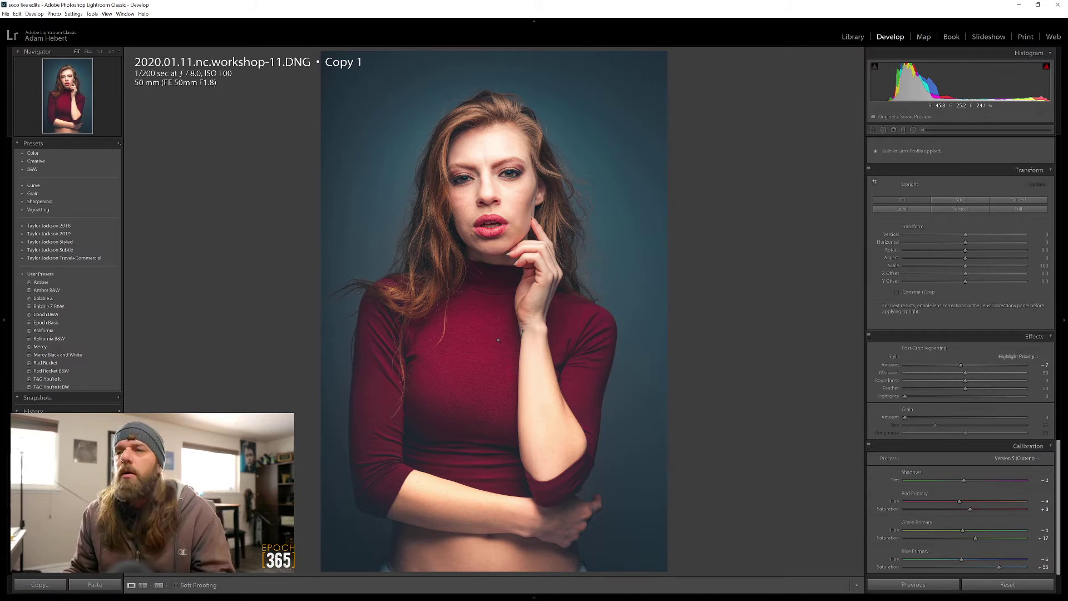
- Open the edited virtual copy of the portrait in Photoshop
{"action": "scroll", "coordinate": [877, 315], "scroll_direction": "up", "scroll_amount": 10}
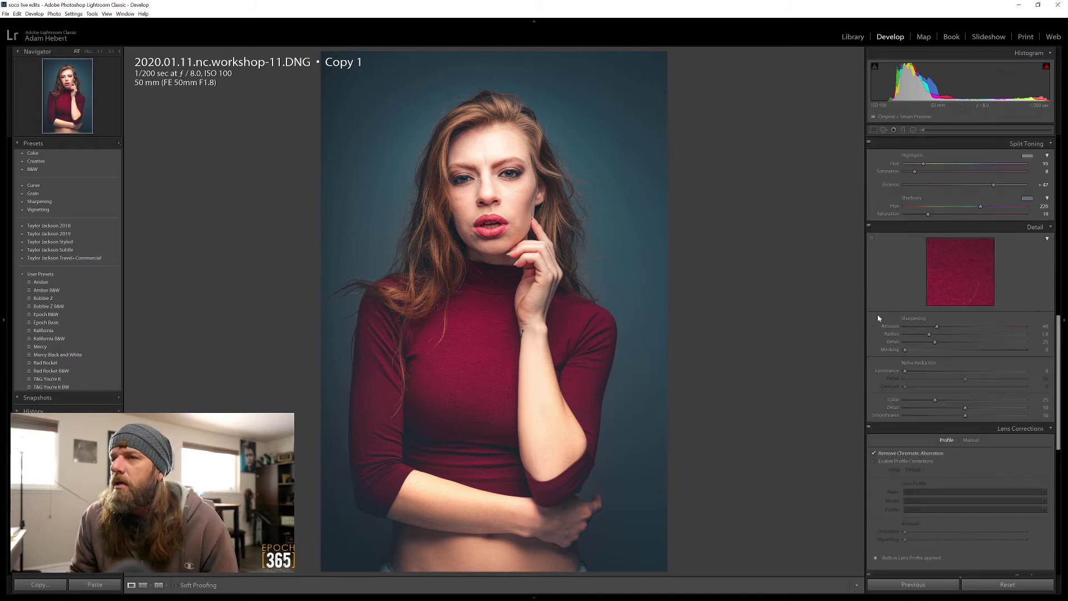
{"action": "scroll", "coordinate": [923, 235], "scroll_direction": "up", "scroll_amount": 5}
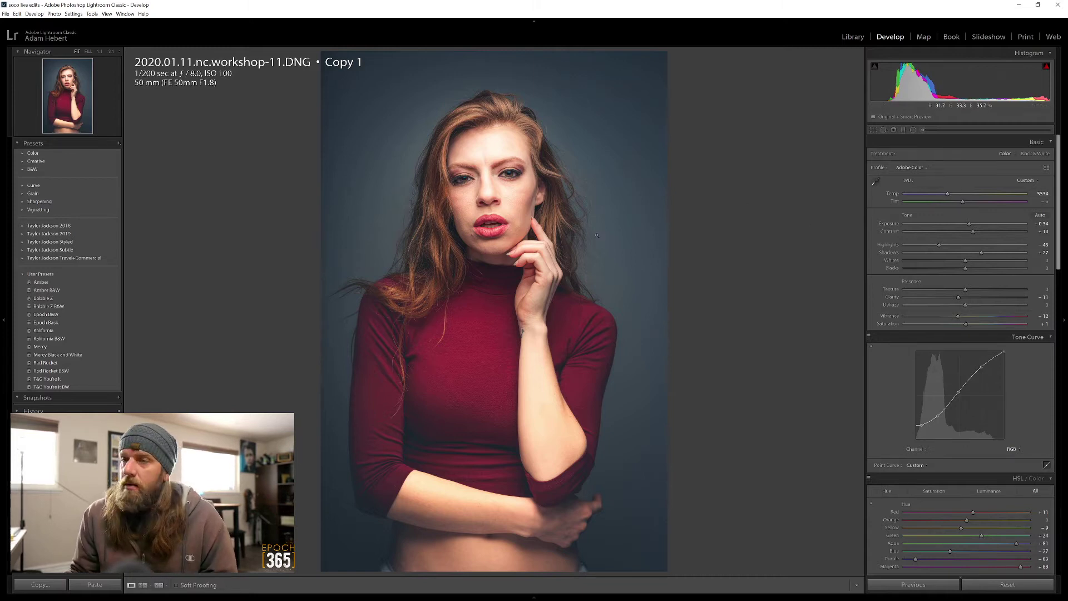
{"action": "right_click", "coordinate": [469, 235]}
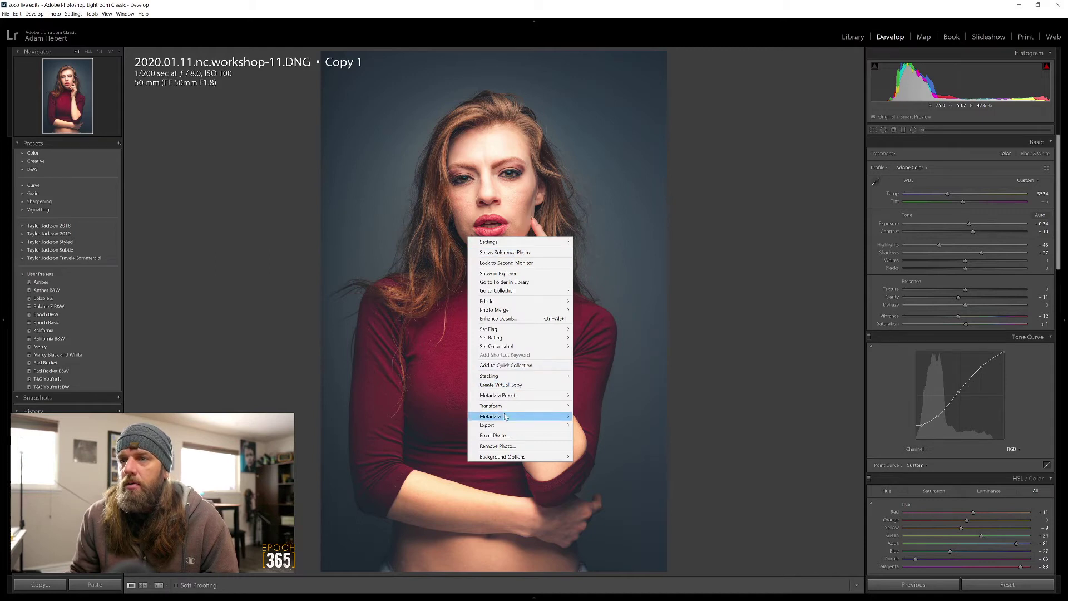
{"action": "mouse_move", "coordinate": [501, 301]}
{"action": "left_click", "coordinate": [602, 302]}
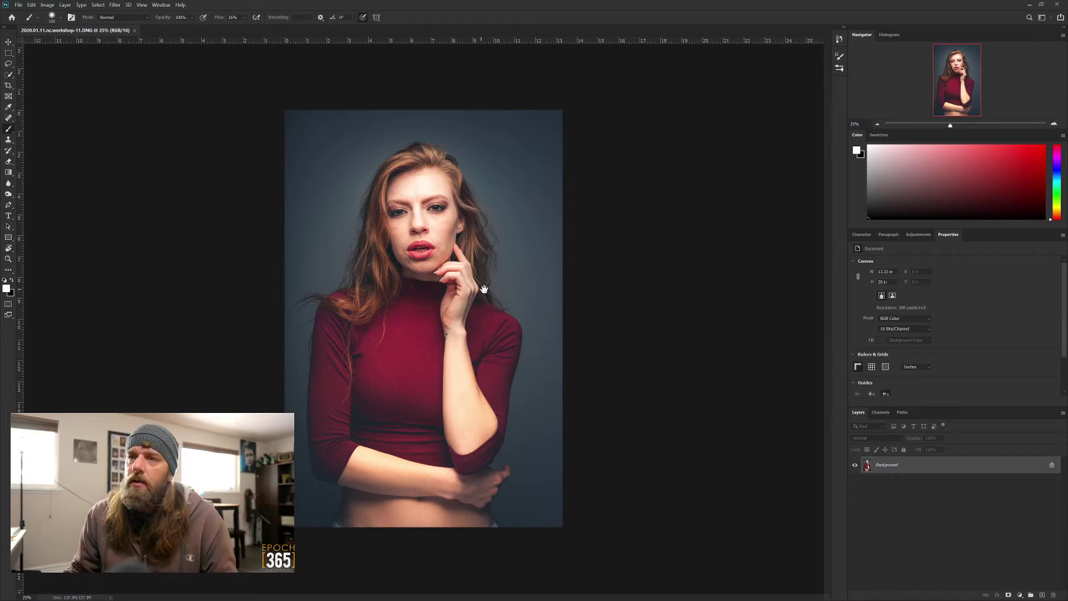
- Add a new blank layer above the Background layer for retouching the face
{"action": "scroll", "coordinate": [481, 287], "scroll_direction": "up", "scroll_amount": 5}
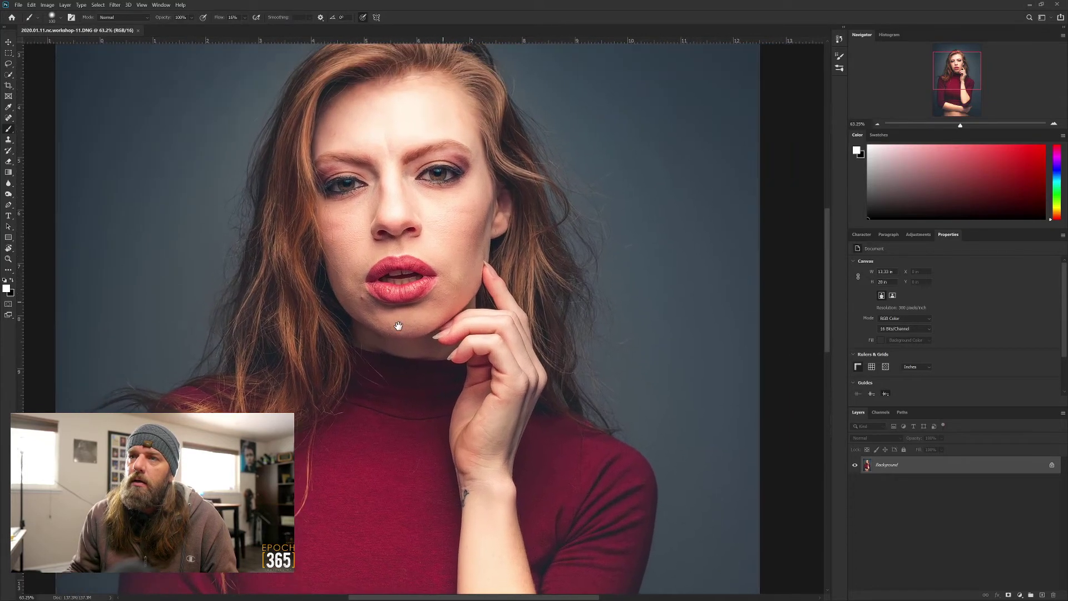
{"action": "mouse_move", "coordinate": [398, 326]}
{"action": "left_mouse_down"}
{"action": "mouse_move", "coordinate": [420, 305]}
{"action": "mouse_move", "coordinate": [406, 310]}
{"action": "mouse_move", "coordinate": [423, 341]}
{"action": "mouse_move", "coordinate": [395, 301]}
{"action": "mouse_move", "coordinate": [394, 337]}
{"action": "left_mouse_up"}
{"action": "scroll", "coordinate": [391, 220], "scroll_direction": "up", "scroll_amount": 2}
{"action": "scroll", "coordinate": [391, 220], "scroll_direction": "up", "scroll_amount": 2}
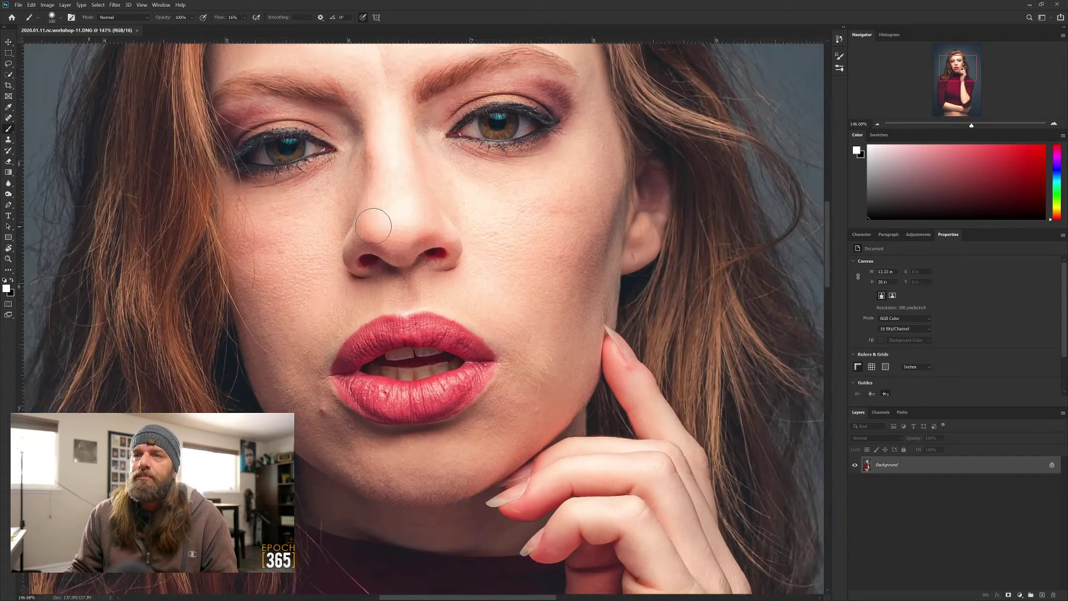
{"action": "left_click", "coordinate": [1041, 595]}
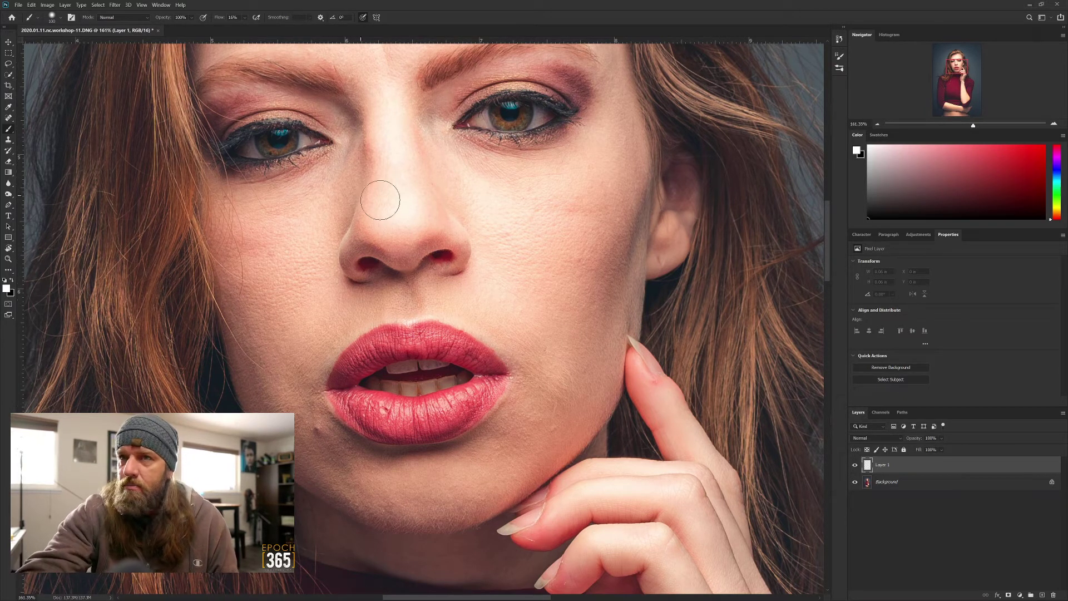
- Remove the blemishes on the lower cheek and at the corner of the mouth nearest the hand with the Spot Healing Brush
{"action": "key", "text": "j"}
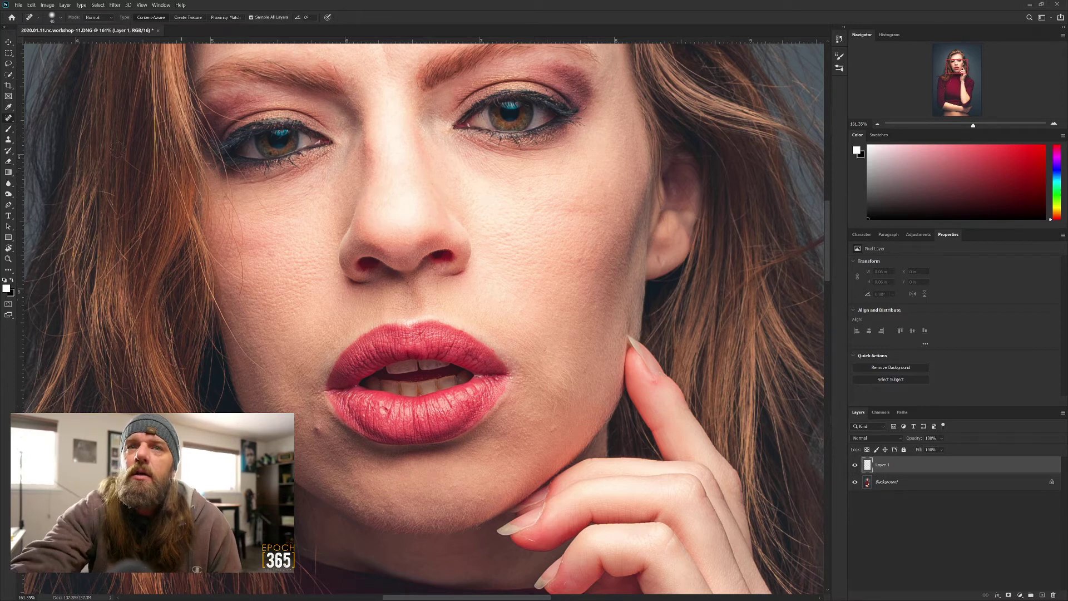
{"action": "right_click", "coordinate": [12, 122]}
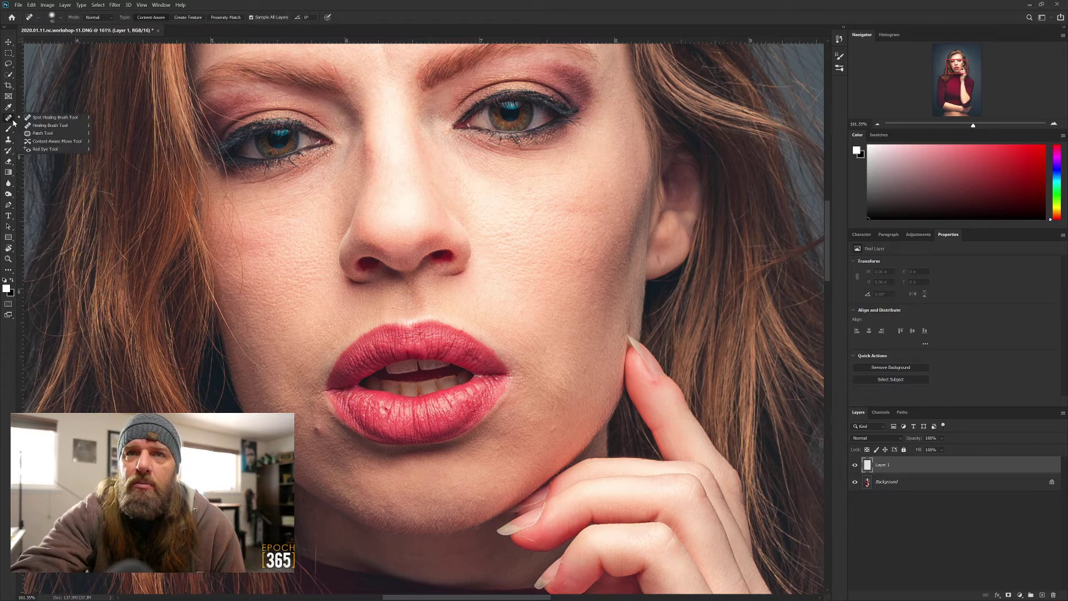
{"action": "left_click", "coordinate": [49, 118]}
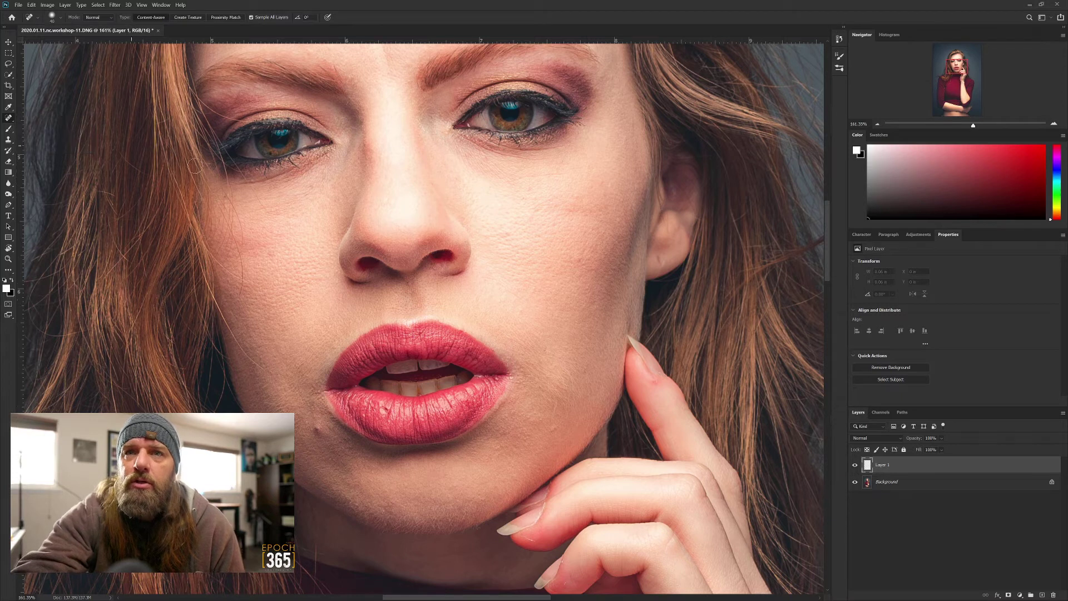
{"action": "left_click", "coordinate": [553, 429]}
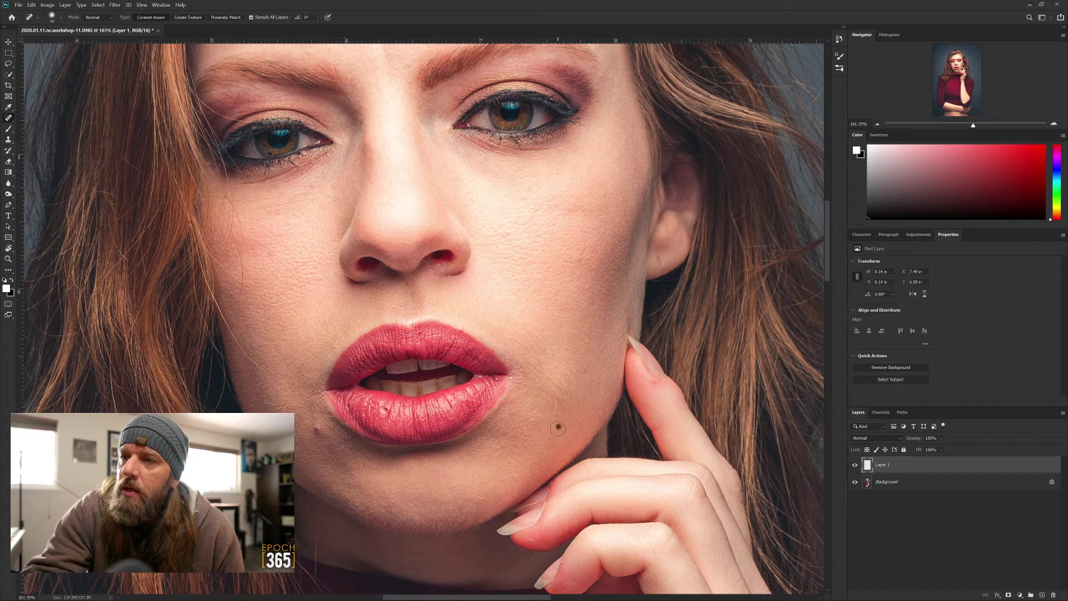
{"action": "left_click", "coordinate": [510, 379]}
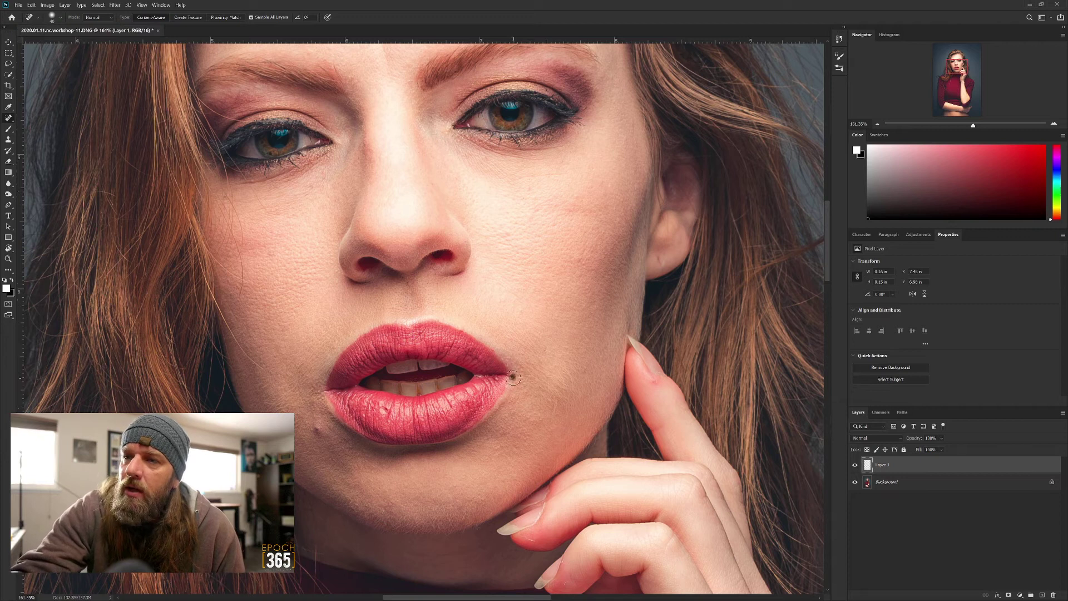
{"action": "left_click", "coordinate": [512, 373]}
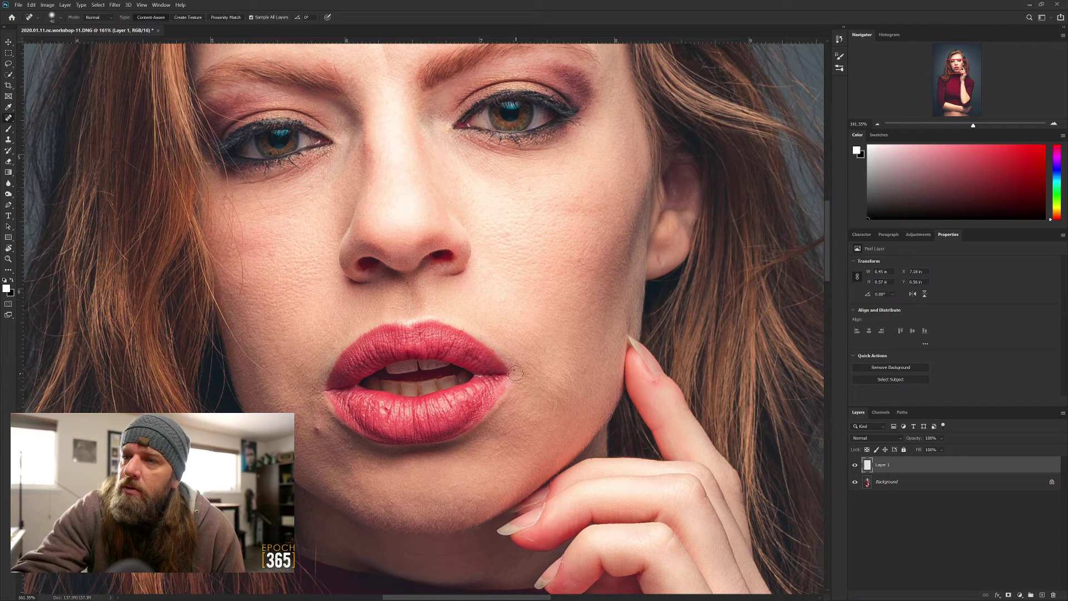
{"action": "left_click", "coordinate": [498, 379]}
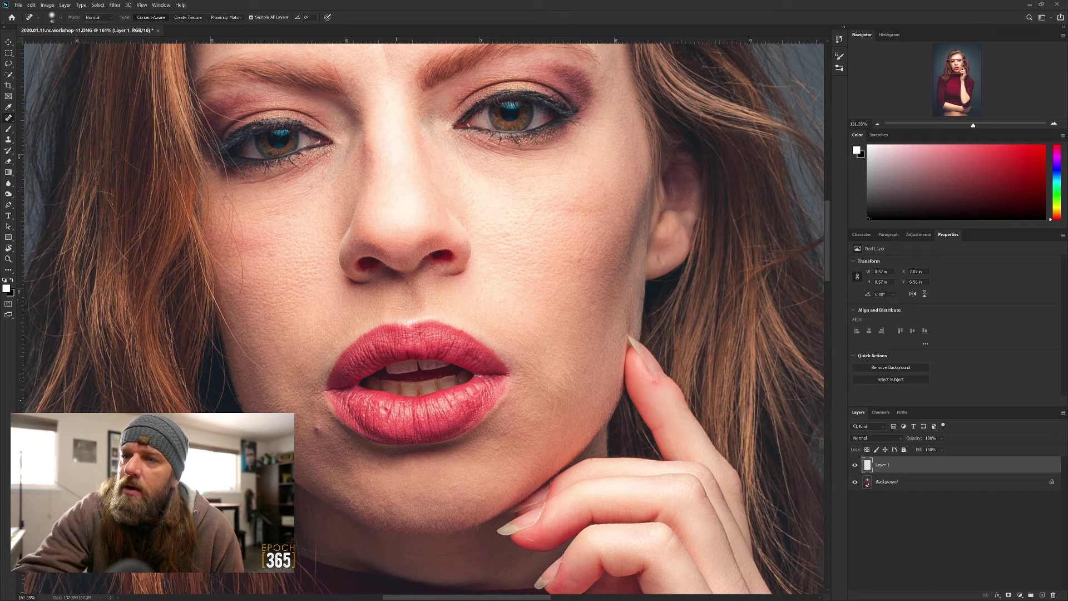
- Heal the bright spot on the lower lip and the small marks on the cheek between mouth and fingertips
{"action": "left_click", "coordinate": [388, 411]}
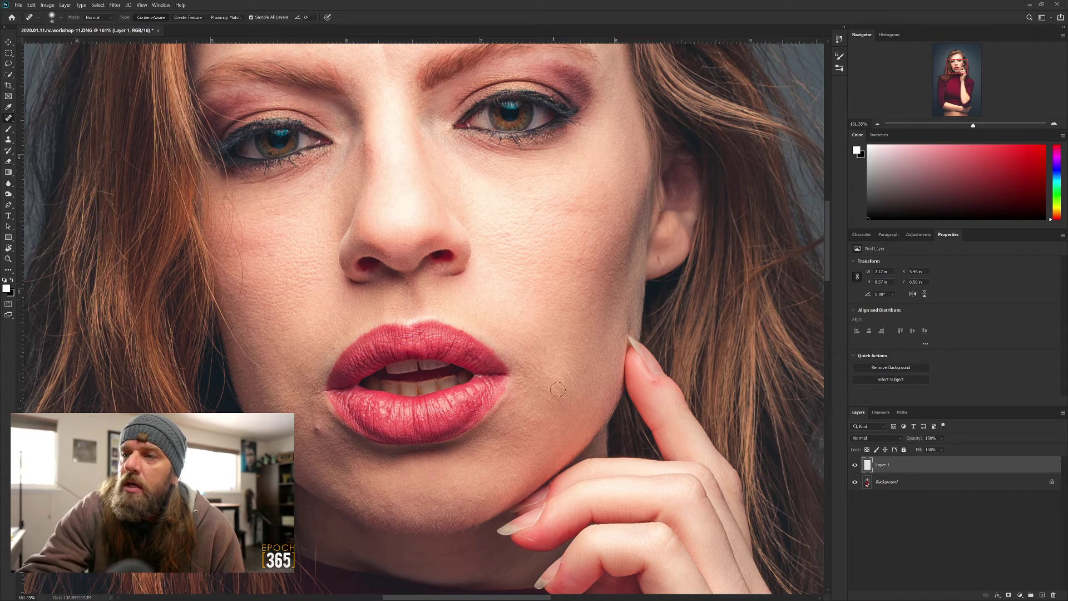
{"action": "left_click", "coordinate": [564, 390]}
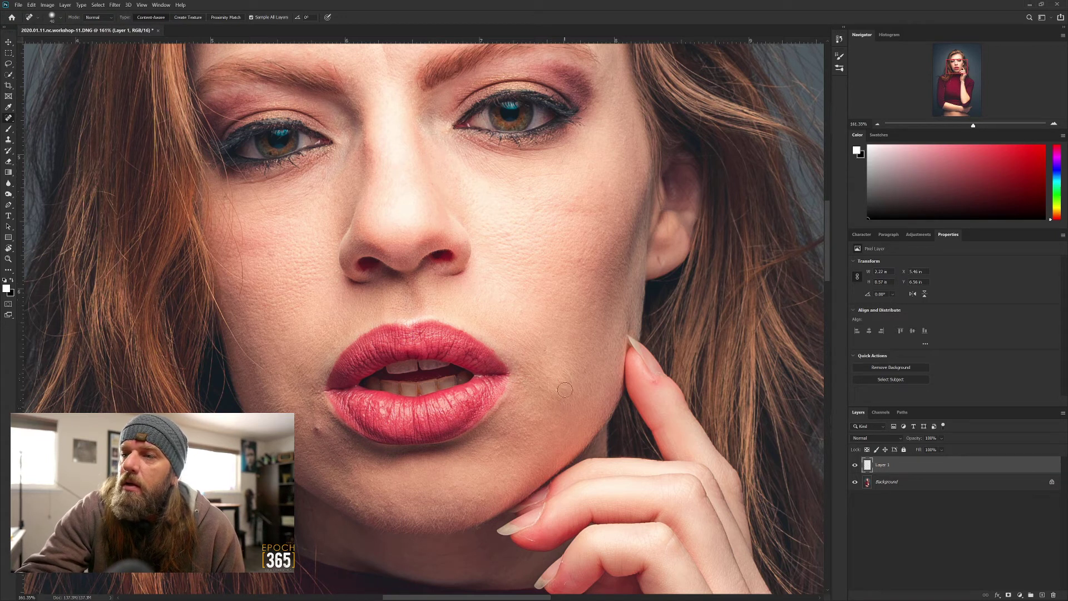
{"action": "left_click_drag", "start_coordinate": [566, 389], "coordinate": [579, 379]}
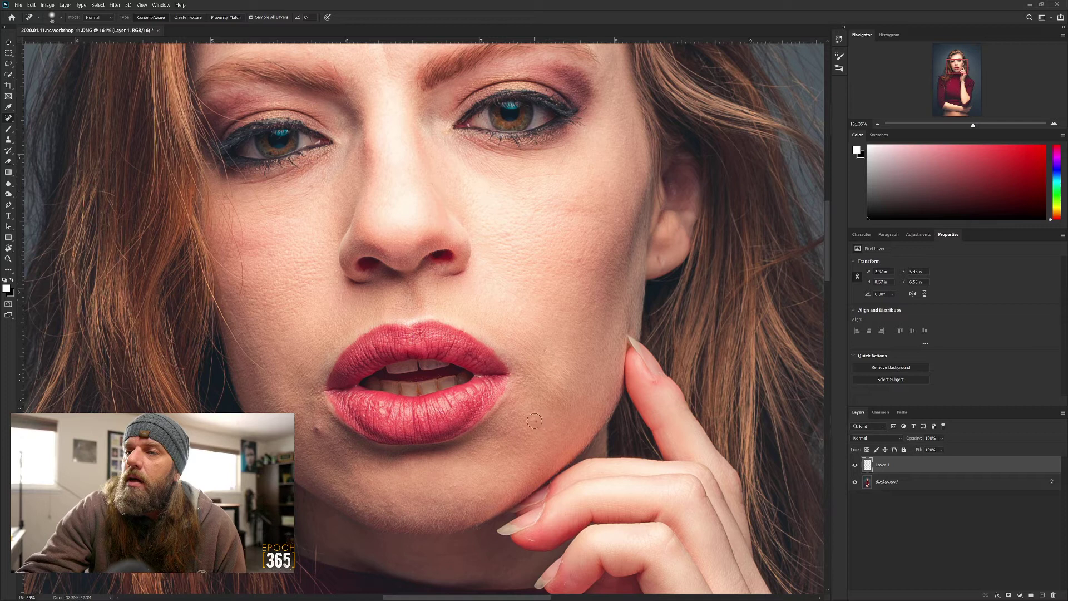
- Heal the small marks on the lower cheek and jaw between the mouth corner and the raised hand
{"action": "left_click_drag", "start_coordinate": [531, 421], "coordinate": [525, 437]}
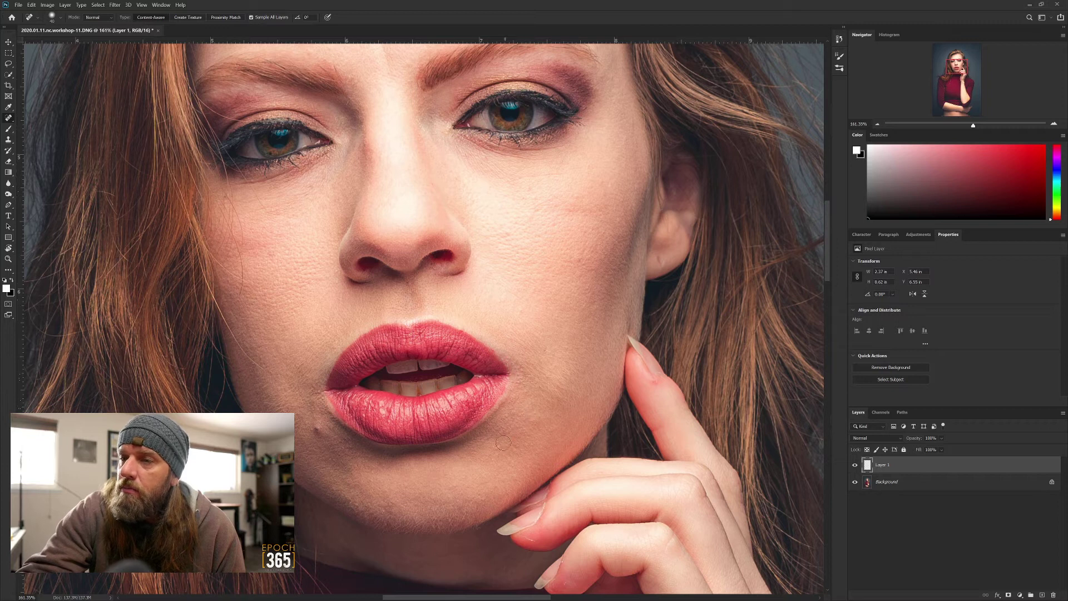
{"action": "left_click_drag", "start_coordinate": [496, 448], "coordinate": [500, 447]}
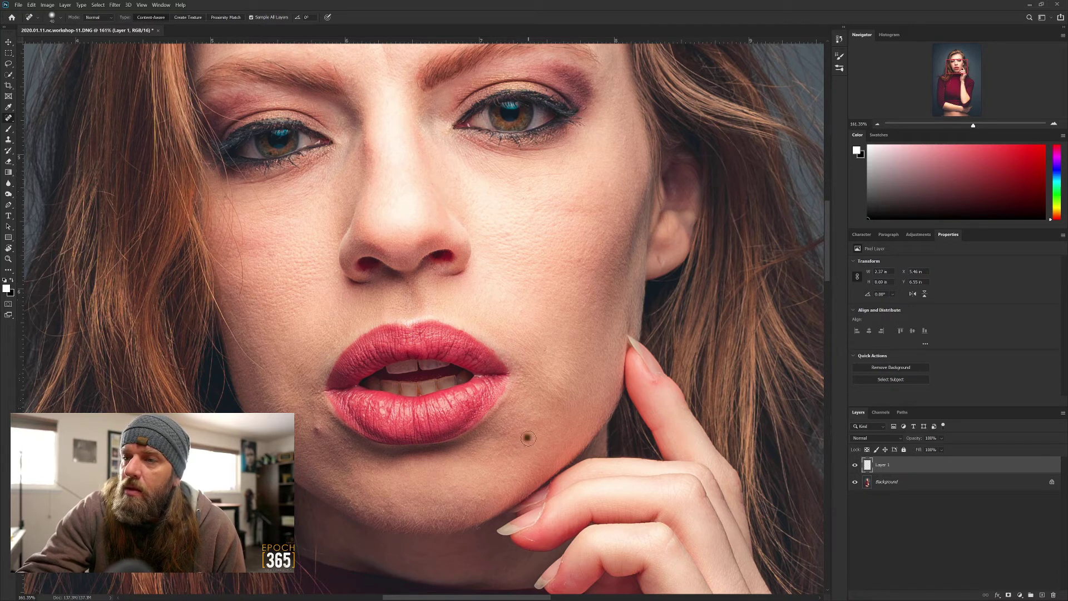
{"action": "left_click_drag", "start_coordinate": [548, 463], "coordinate": [550, 467]}
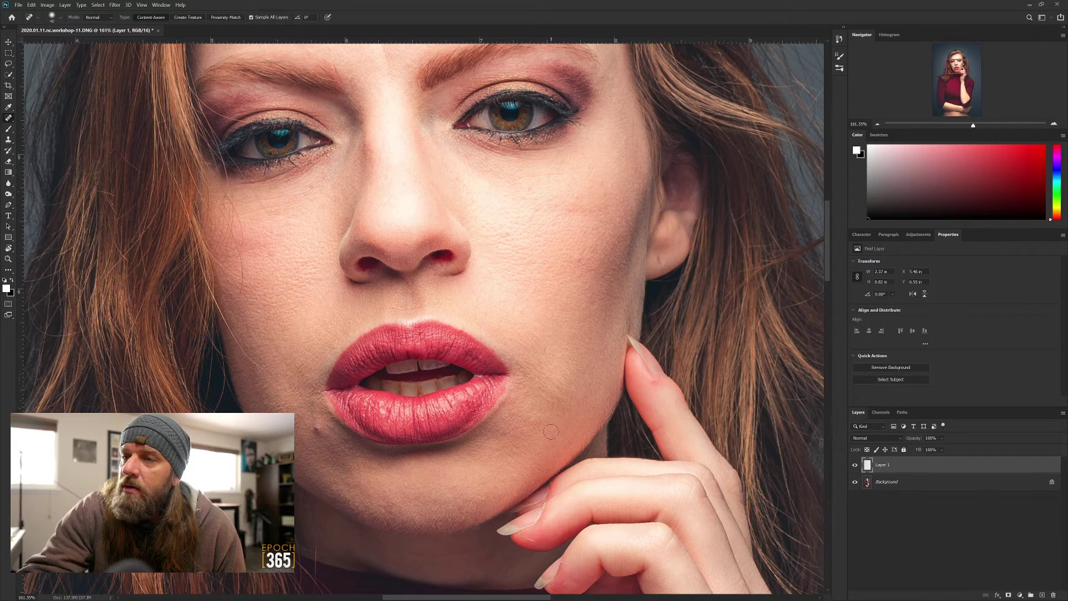
{"action": "left_click", "coordinate": [521, 369]}
{"action": "left_click", "coordinate": [545, 350]}
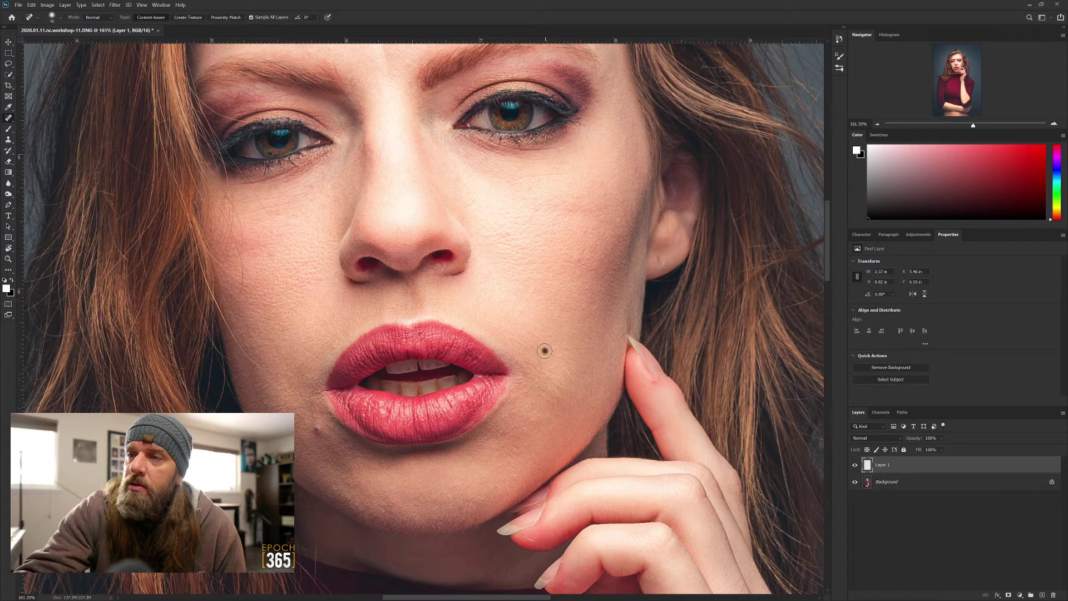
- Heal the spots on the cheek above the mouth corner and at the nostril on the hand side of the face
{"action": "left_click", "coordinate": [521, 327]}
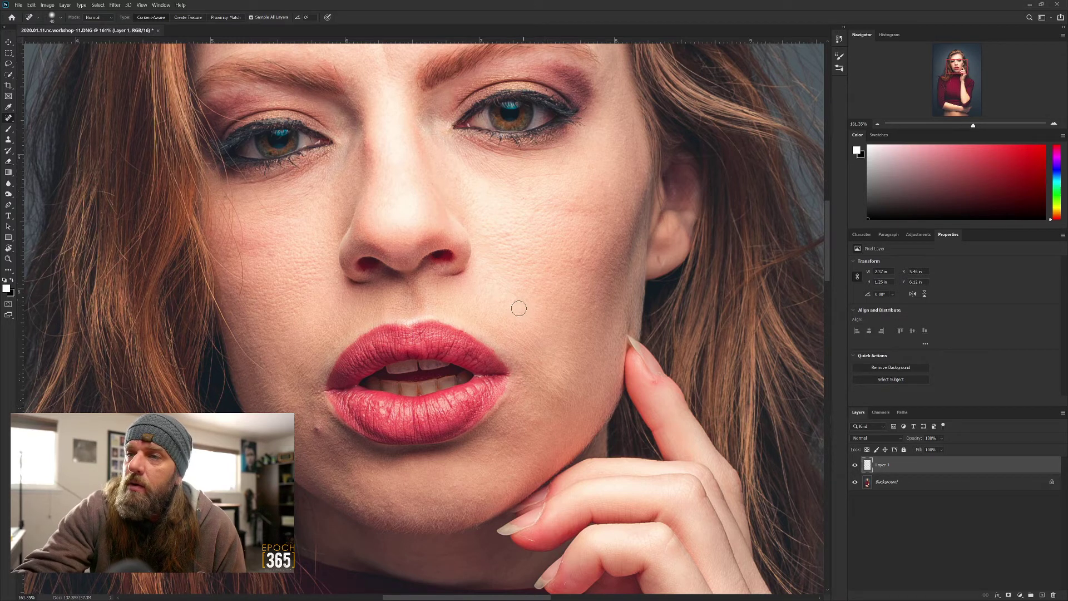
{"action": "left_click", "coordinate": [499, 301]}
{"action": "left_click", "coordinate": [499, 301]}
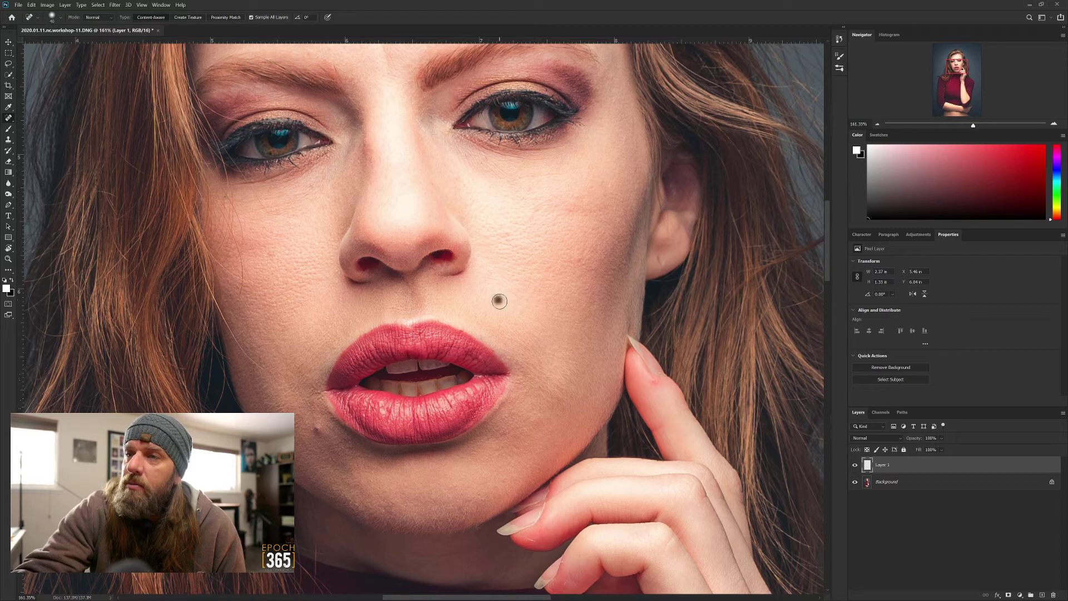
{"action": "left_click", "coordinate": [534, 288]}
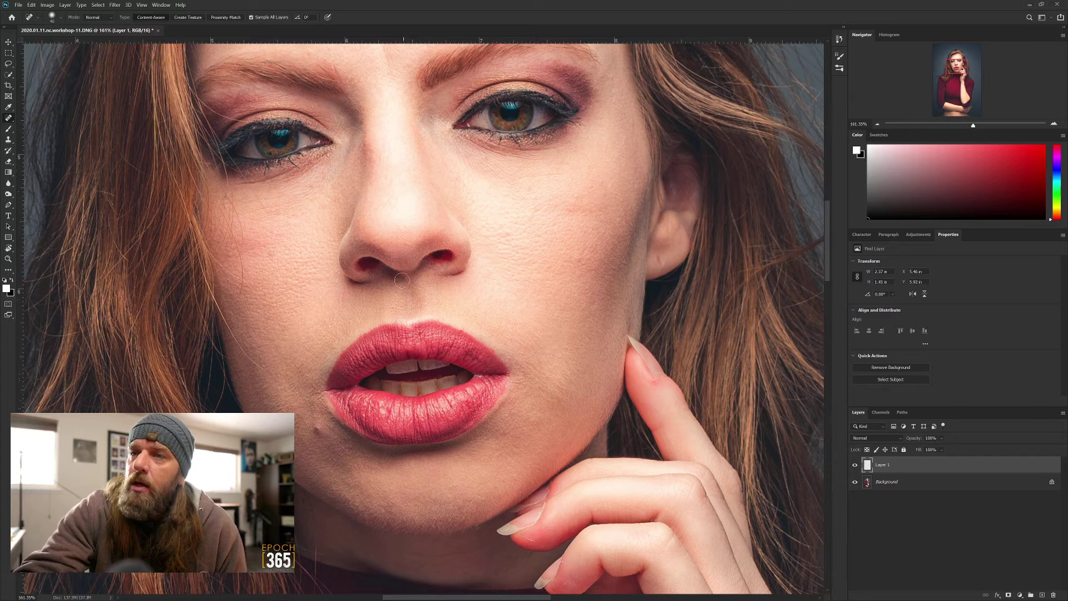
{"action": "left_click", "coordinate": [435, 264]}
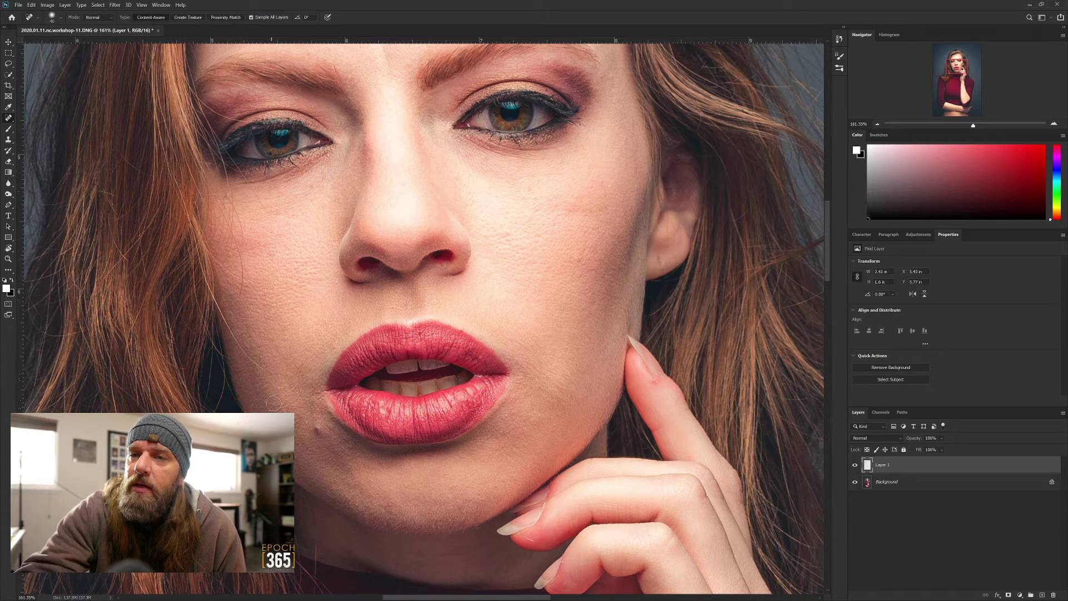
- Heal the small marks on the cheek opposite the hand and the spots around both eyes
{"action": "left_click", "coordinate": [264, 401]}
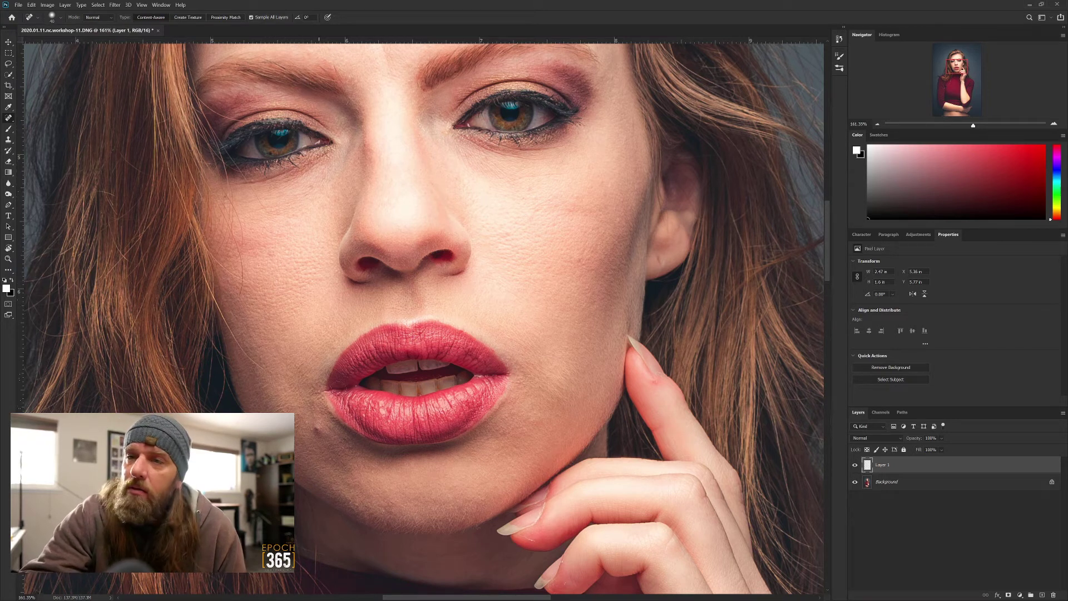
{"action": "left_click", "coordinate": [306, 375]}
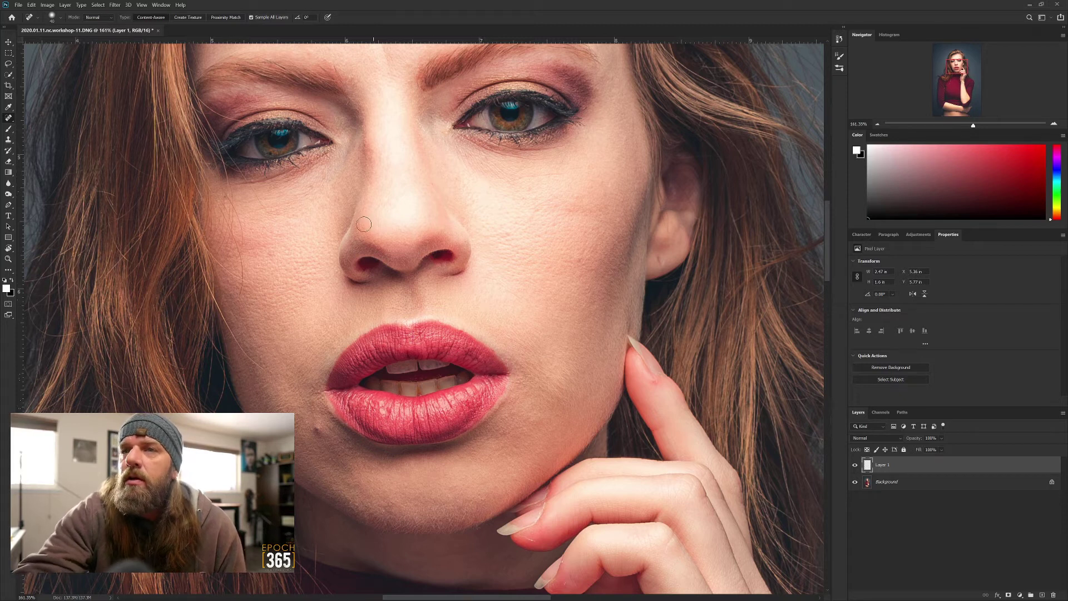
{"action": "left_click", "coordinate": [346, 103]}
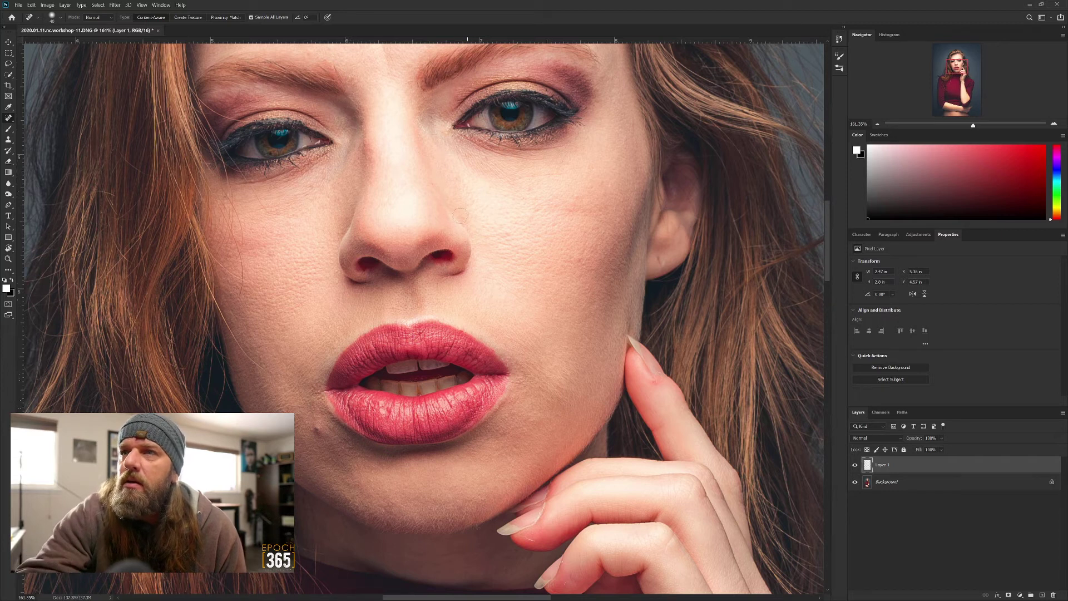
{"action": "left_click", "coordinate": [545, 91]}
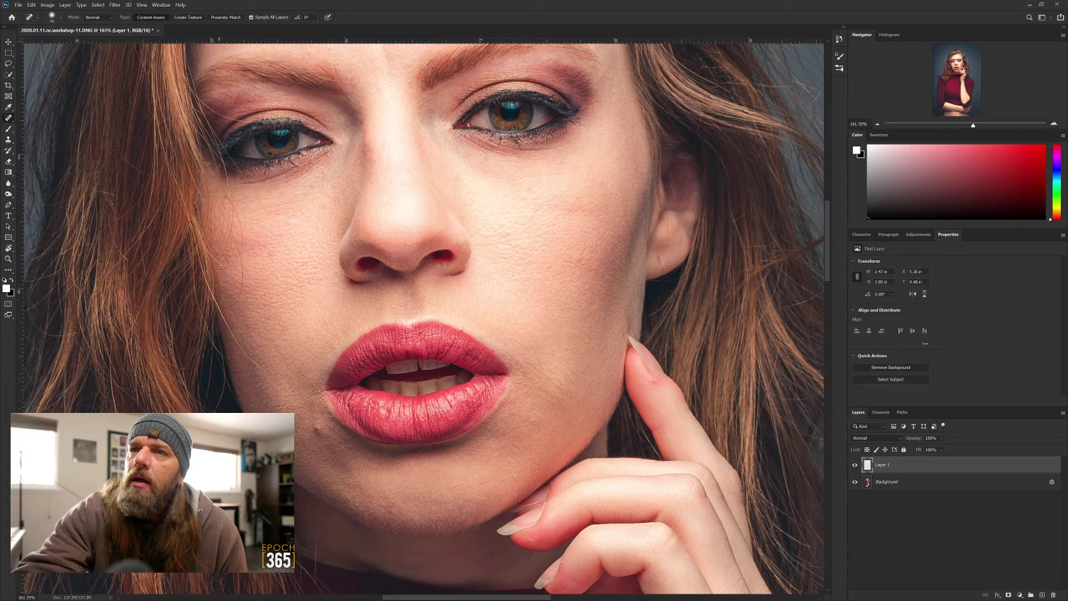
- Heal the spot below the mouth corner and the marks on the raised fingers and around their nails
{"action": "left_click_drag", "start_coordinate": [364, 316], "coordinate": [353, 254]}
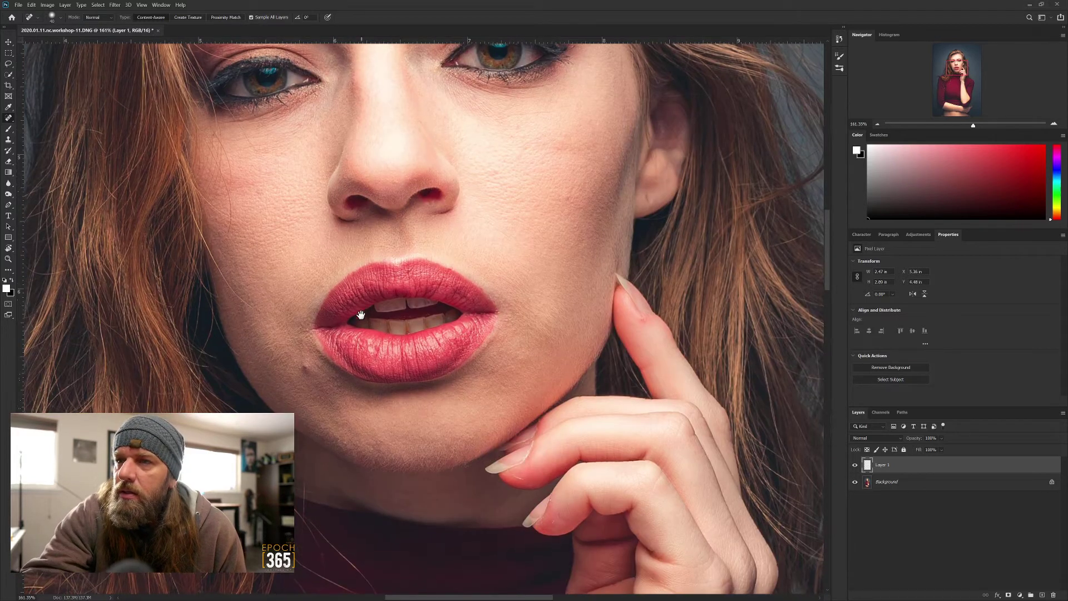
{"action": "left_click", "coordinate": [491, 366]}
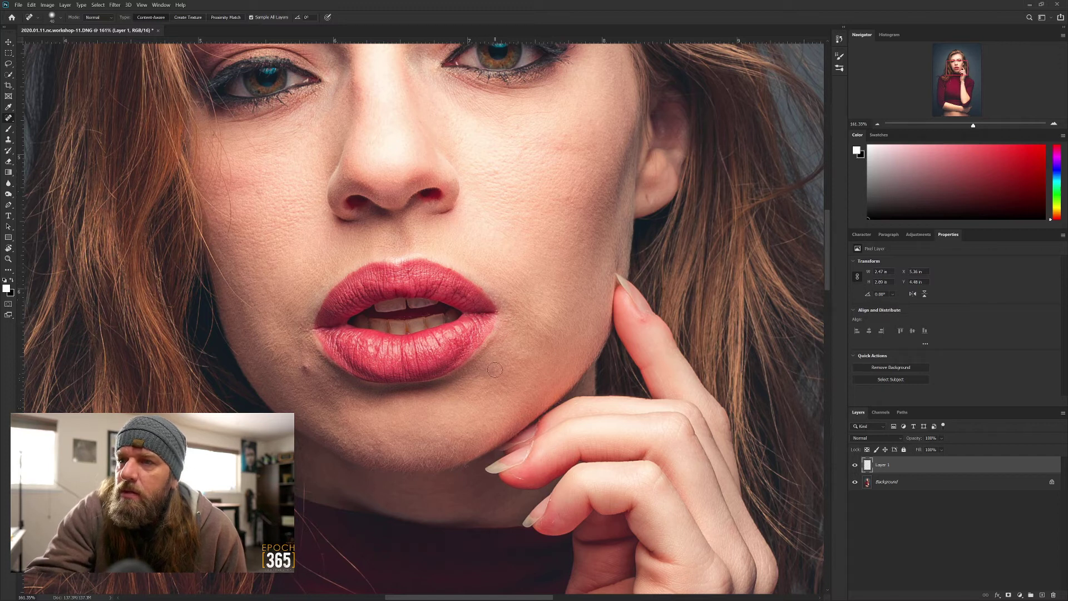
{"action": "left_click", "coordinate": [640, 319]}
{"action": "left_click", "coordinate": [644, 320]}
{"action": "left_click", "coordinate": [521, 476]}
{"action": "left_click", "coordinate": [556, 499]}
{"action": "left_click", "coordinate": [551, 507]}
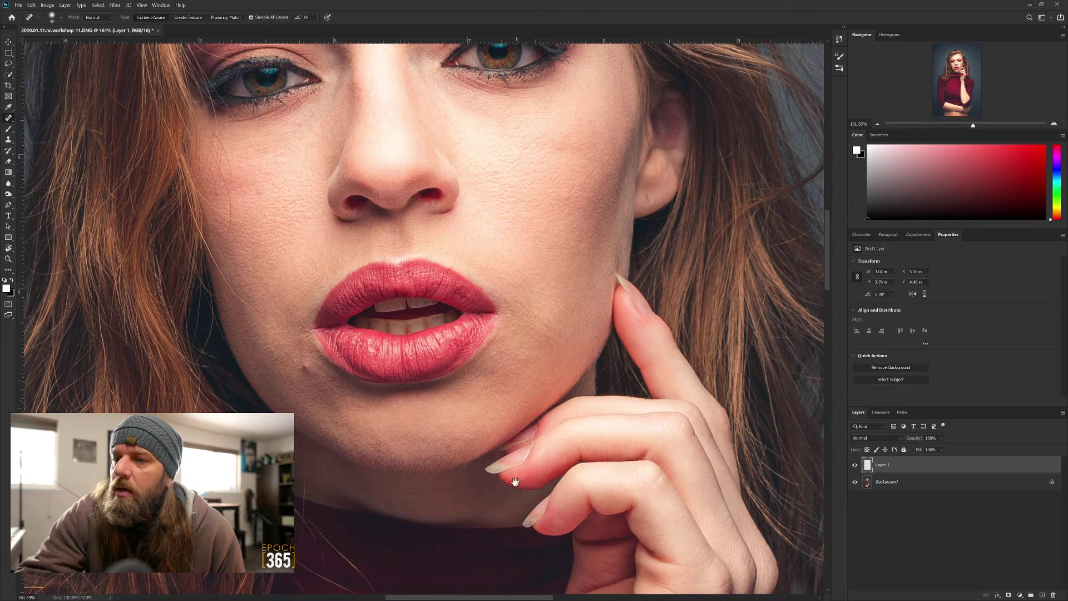
- Heal the speck on the turtleneck collar below the chin
{"action": "left_click_drag", "start_coordinate": [515, 460], "coordinate": [522, 348]}
{"action": "left_click_drag", "start_coordinate": [501, 453], "coordinate": [544, 336]}
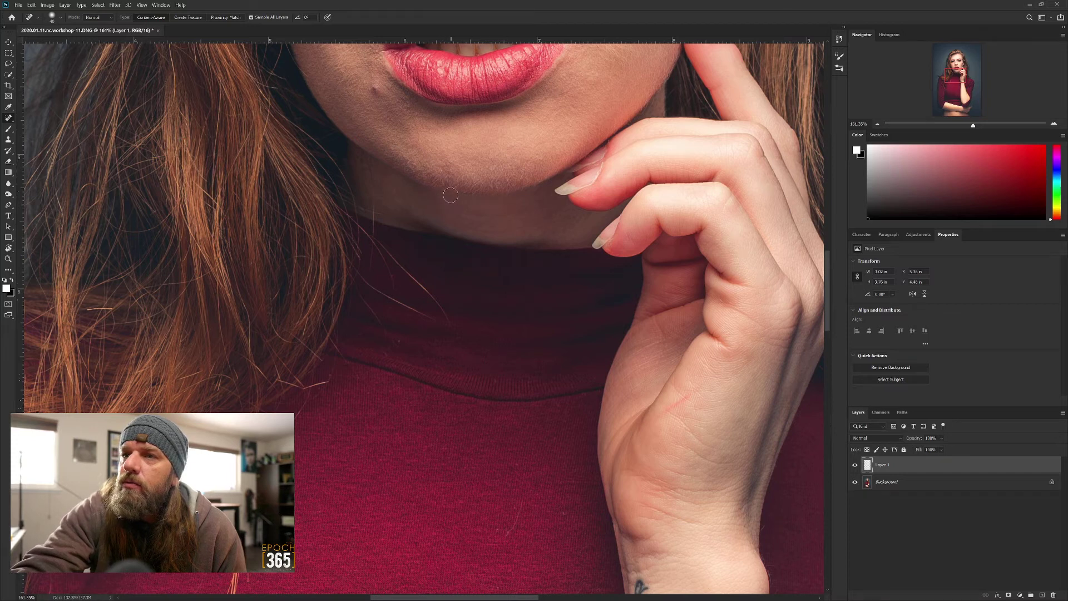
{"action": "left_click", "coordinate": [401, 342]}
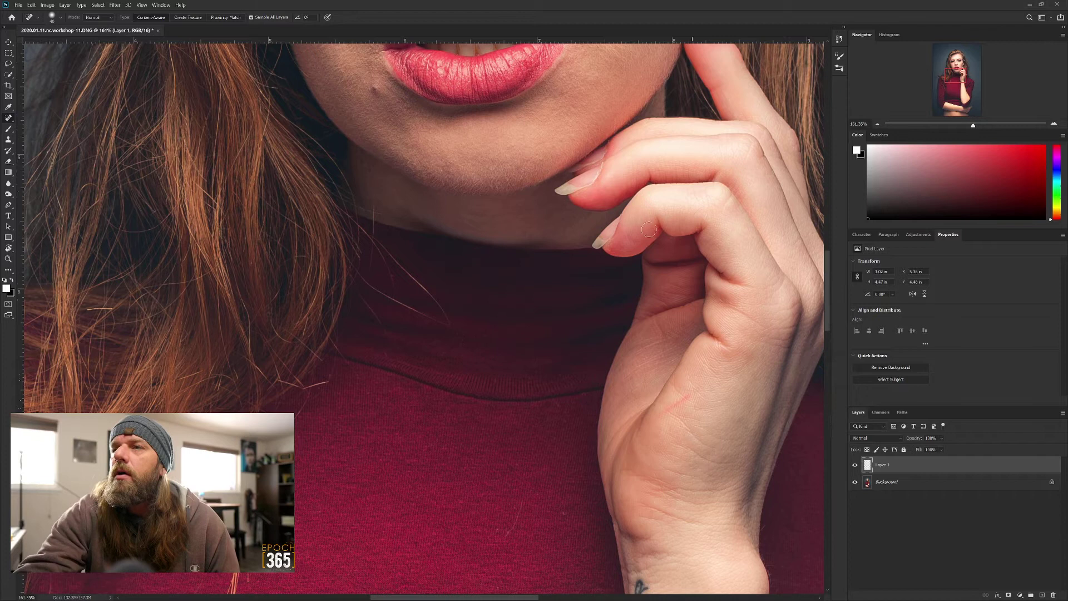
- Heal the marks at the temple beside the eye, on the earlobe and on the upper cheek of the hand side
{"action": "left_click_drag", "start_coordinate": [501, 183], "coordinate": [496, 346]}
{"action": "left_click_drag", "start_coordinate": [434, 192], "coordinate": [434, 332]}
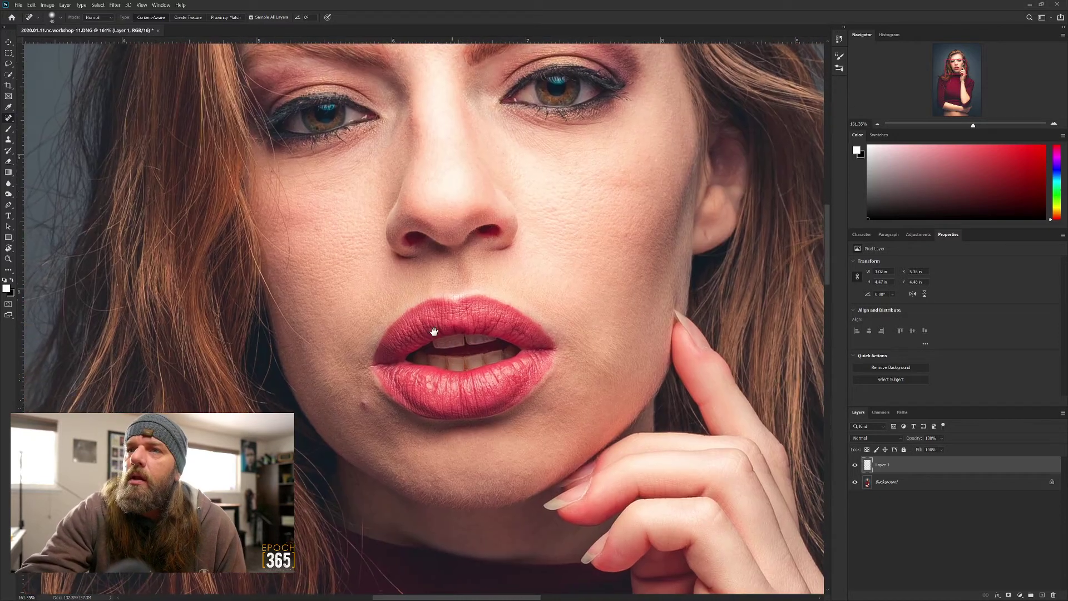
{"action": "left_click_drag", "start_coordinate": [452, 275], "coordinate": [480, 353]}
{"action": "left_click_drag", "start_coordinate": [420, 191], "coordinate": [414, 312]}
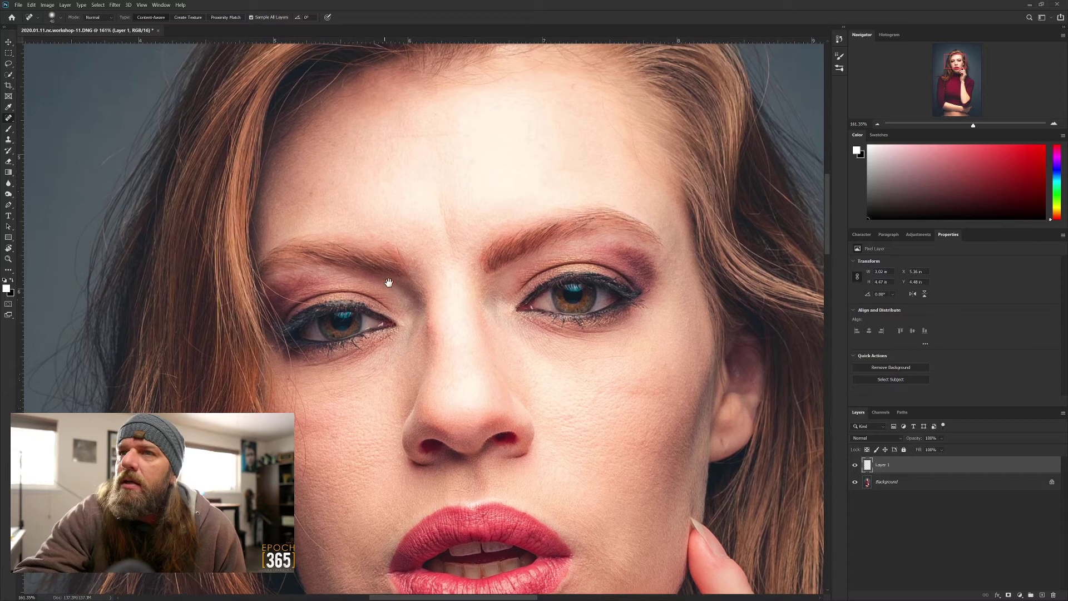
{"action": "left_click_drag", "start_coordinate": [496, 356], "coordinate": [490, 306]}
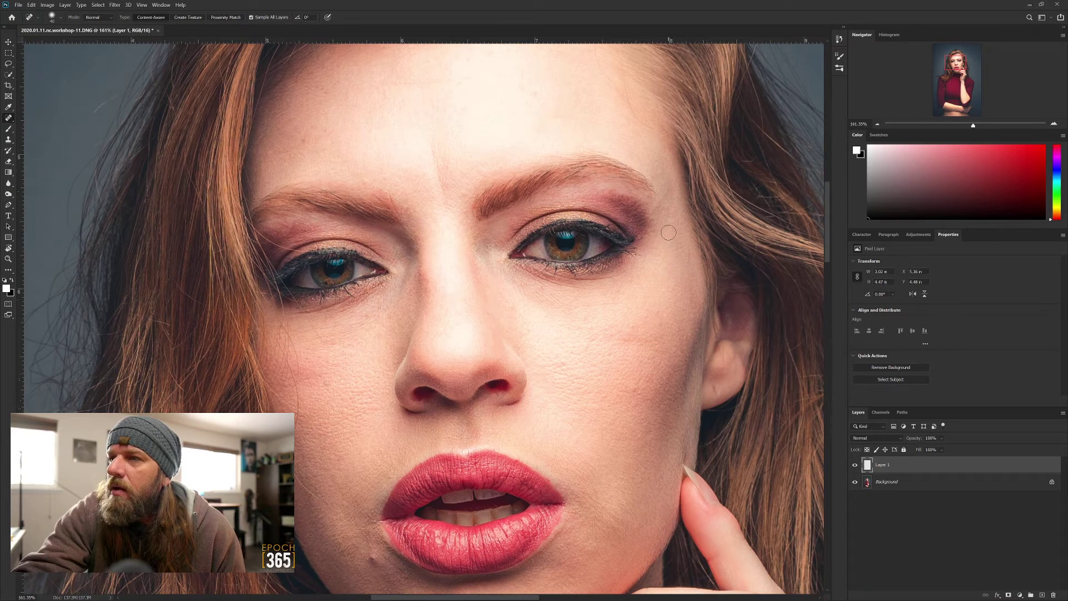
{"action": "left_click", "coordinate": [665, 206]}
{"action": "left_click", "coordinate": [661, 167]}
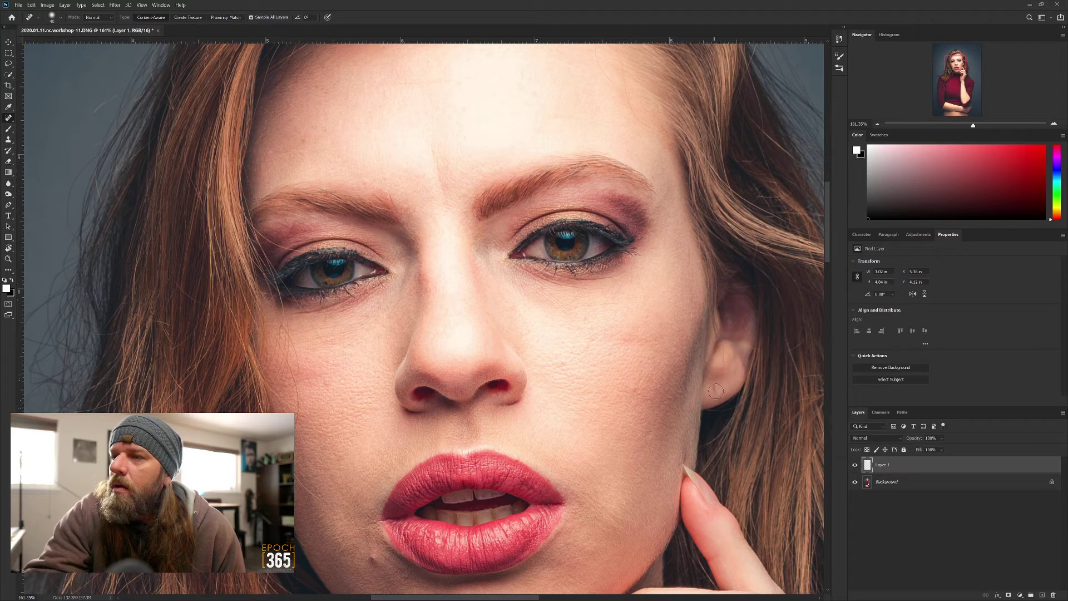
{"action": "left_click_drag", "start_coordinate": [715, 386], "coordinate": [715, 392]}
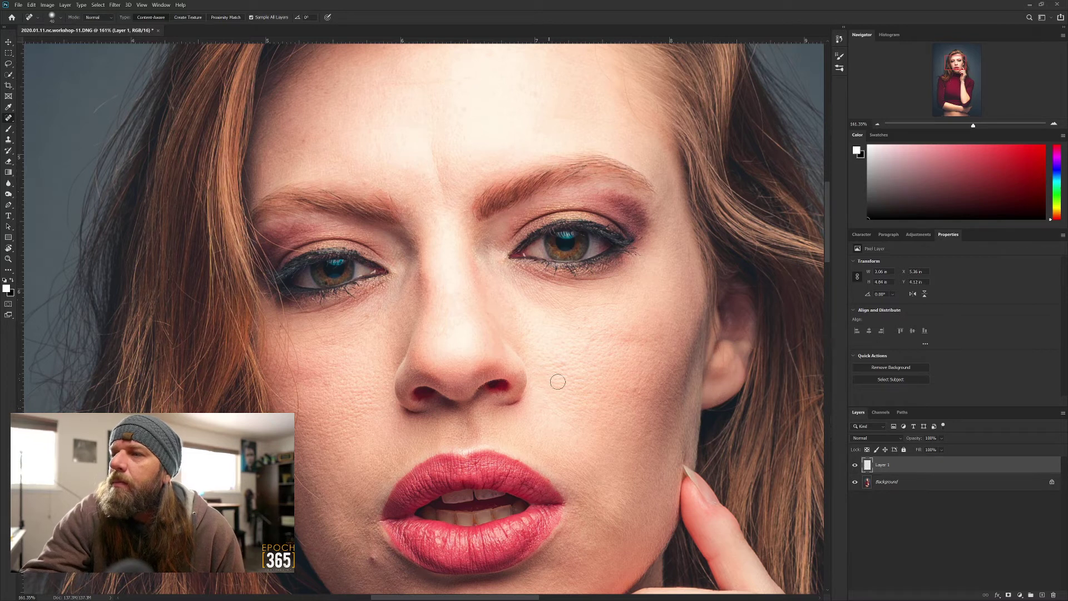
{"action": "left_click_drag", "start_coordinate": [600, 354], "coordinate": [609, 345]}
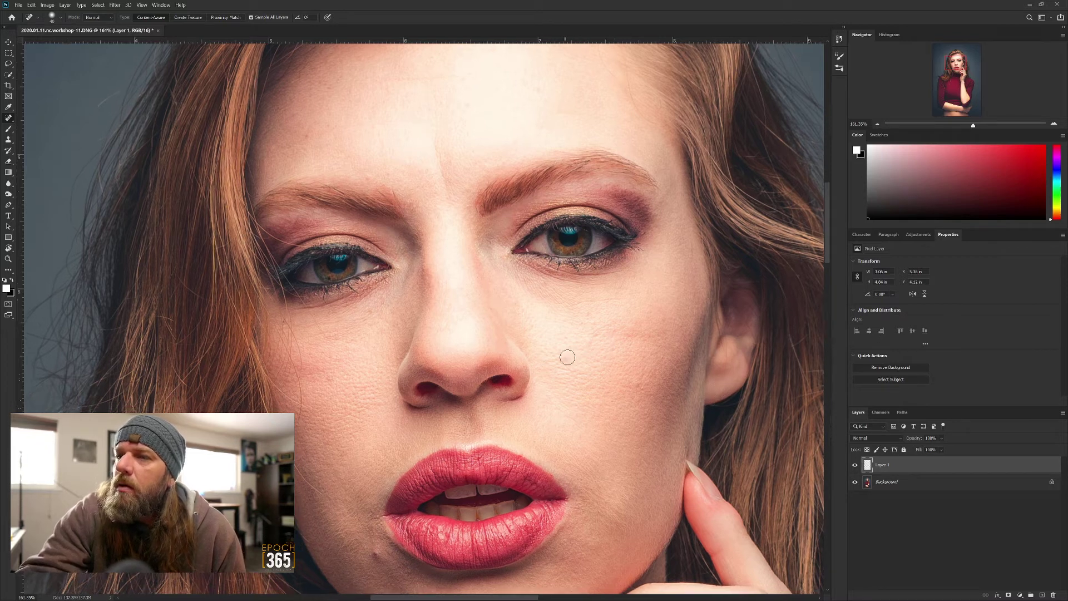
{"action": "left_click", "coordinate": [588, 317]}
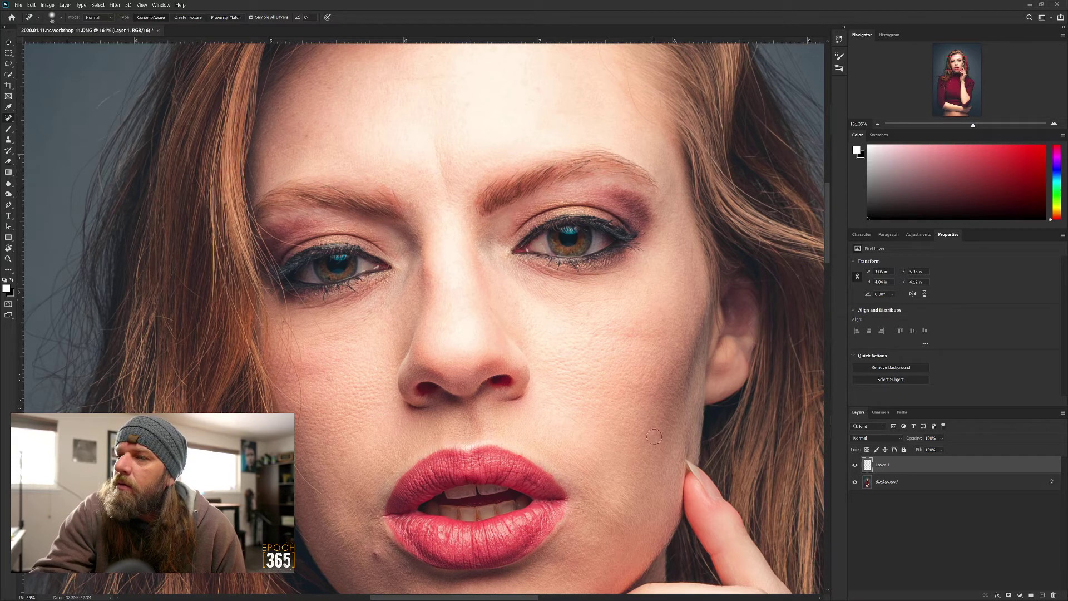
- Heal the uneven spots along the upper lip's edge, from the hand-side corner to the centre
{"action": "left_click_drag", "start_coordinate": [384, 433], "coordinate": [469, 344]}
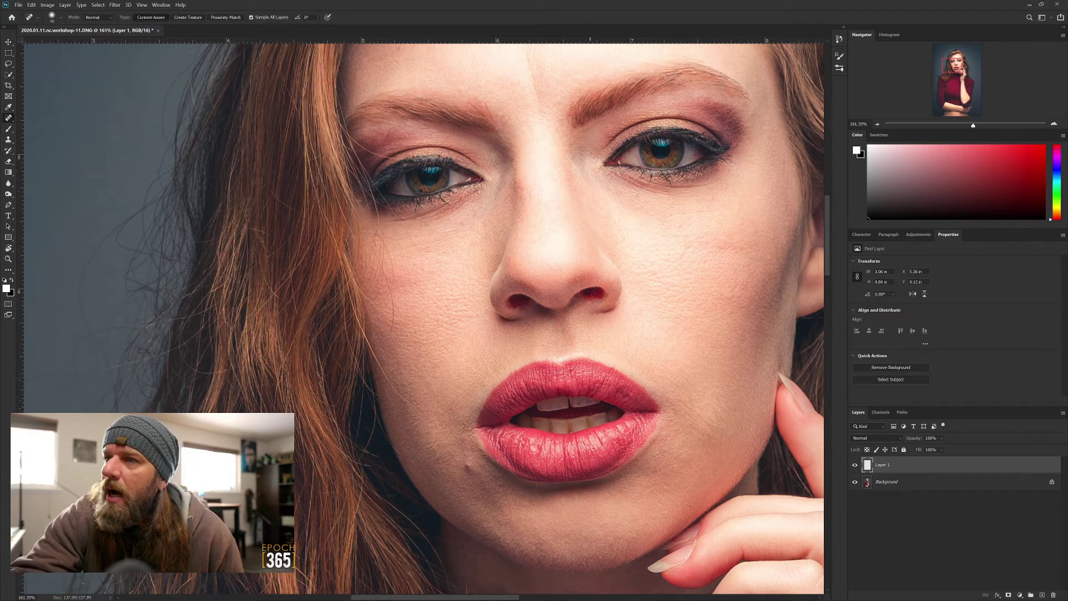
{"action": "left_click_drag", "start_coordinate": [493, 393], "coordinate": [484, 286]}
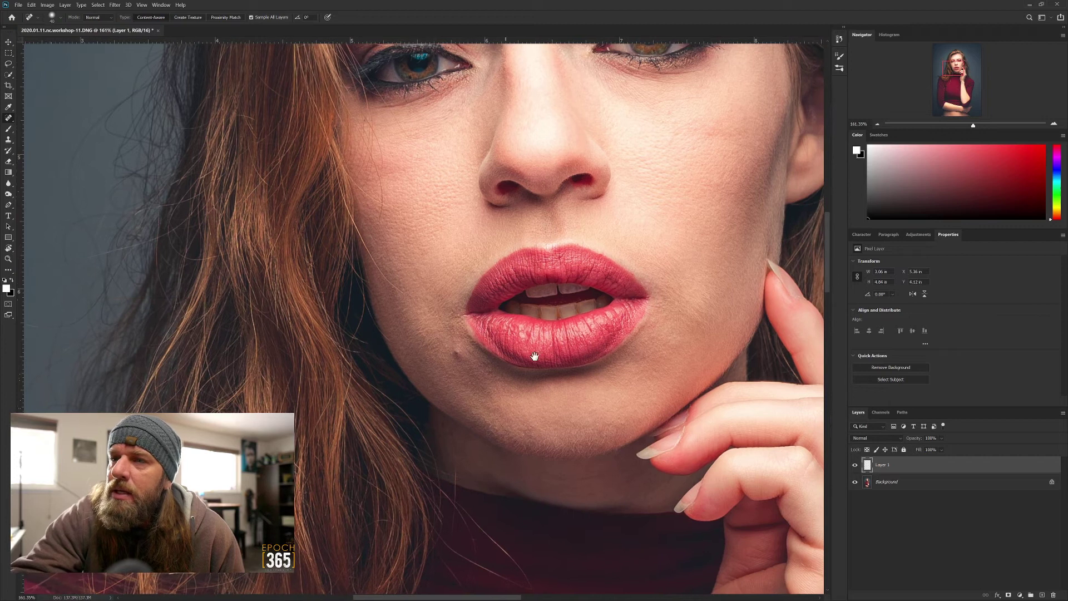
{"action": "left_click_drag", "start_coordinate": [523, 340], "coordinate": [500, 309]}
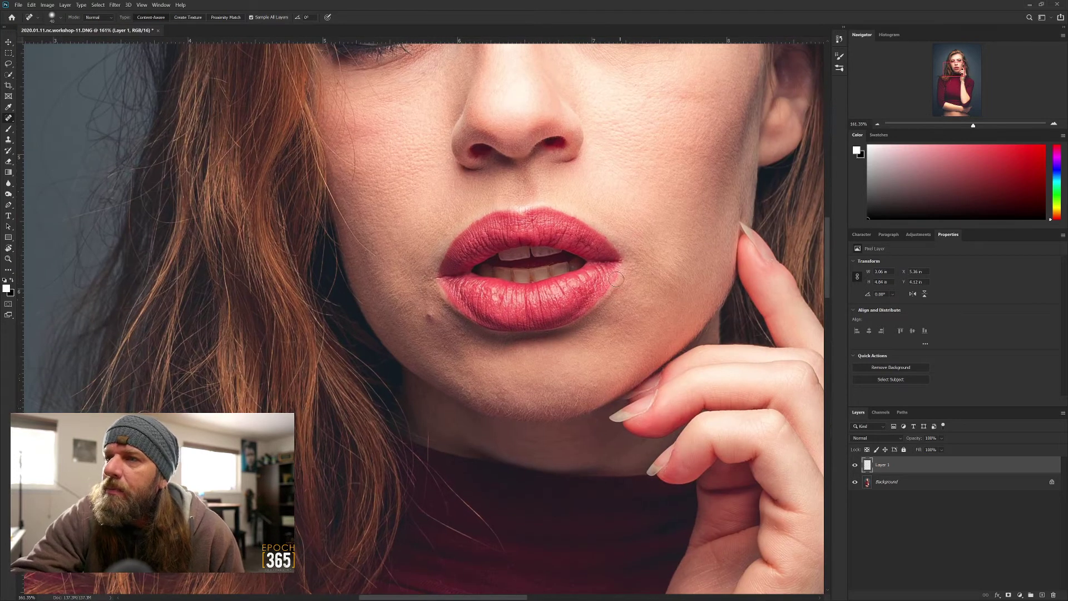
{"action": "left_click_drag", "start_coordinate": [606, 240], "coordinate": [578, 218]}
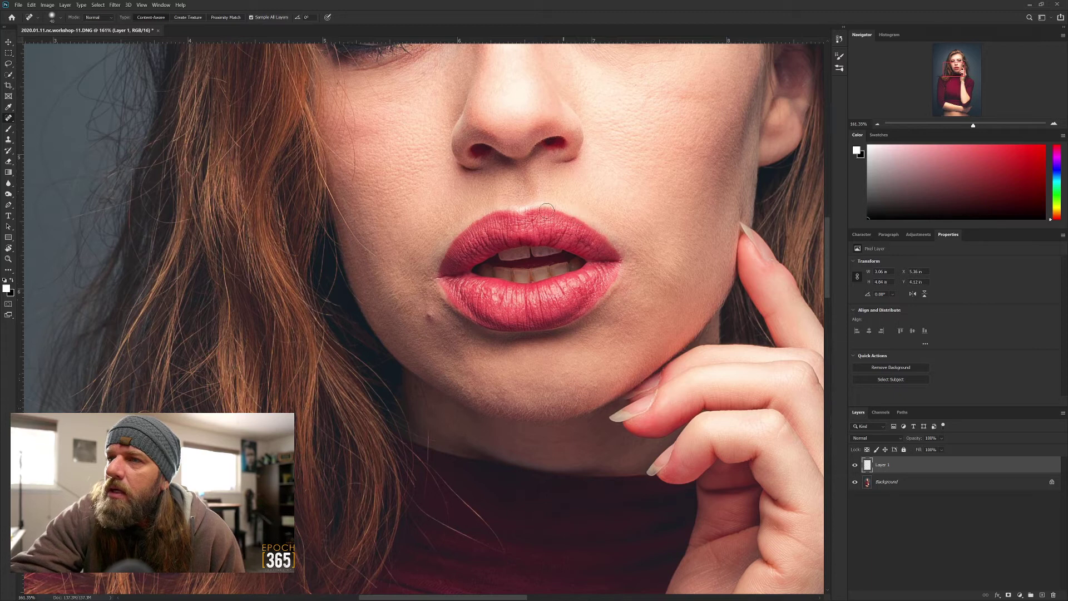
{"action": "left_click", "coordinate": [557, 207]}
{"action": "left_click", "coordinate": [525, 209]}
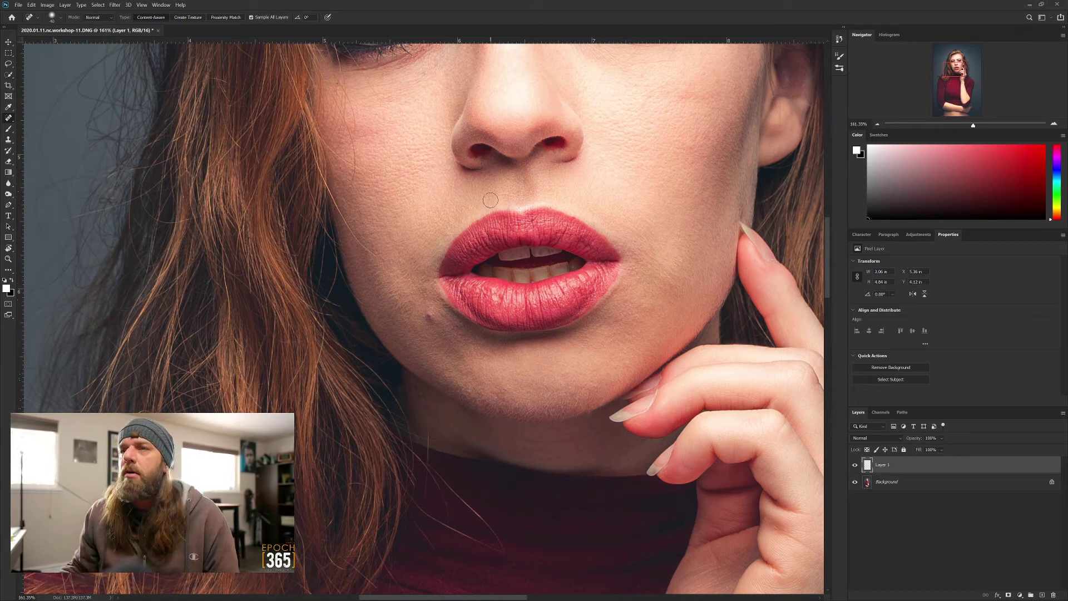
- Compare the whole face with and without the retouching by hiding and showing Layer 1 several times
{"action": "scroll", "coordinate": [525, 108], "scroll_direction": "down", "scroll_amount": 2}
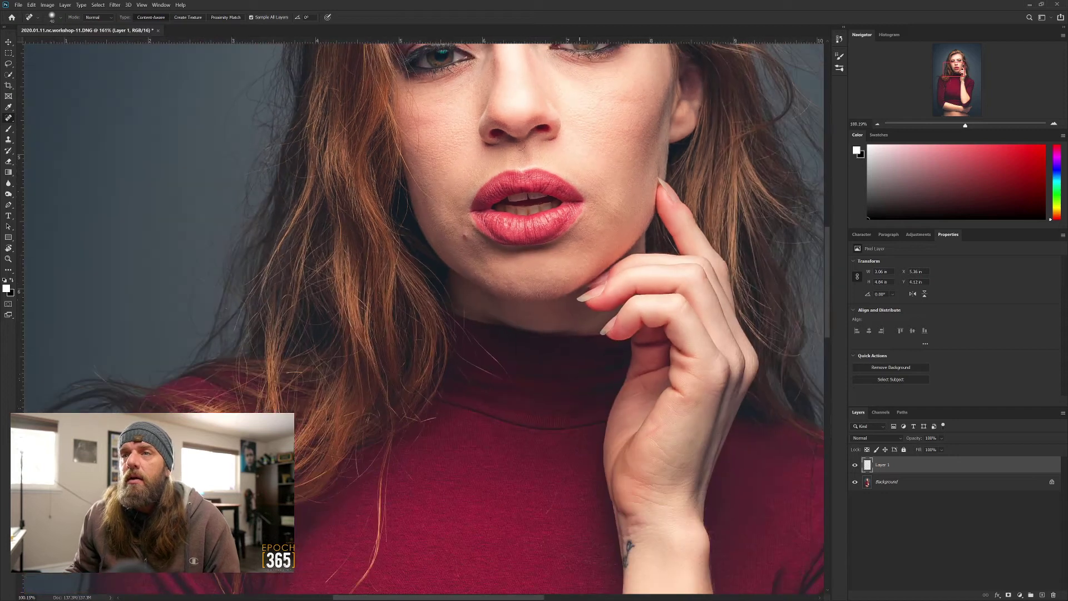
{"action": "left_click_drag", "start_coordinate": [535, 75], "coordinate": [466, 247]}
{"action": "left_click", "coordinate": [855, 465]}
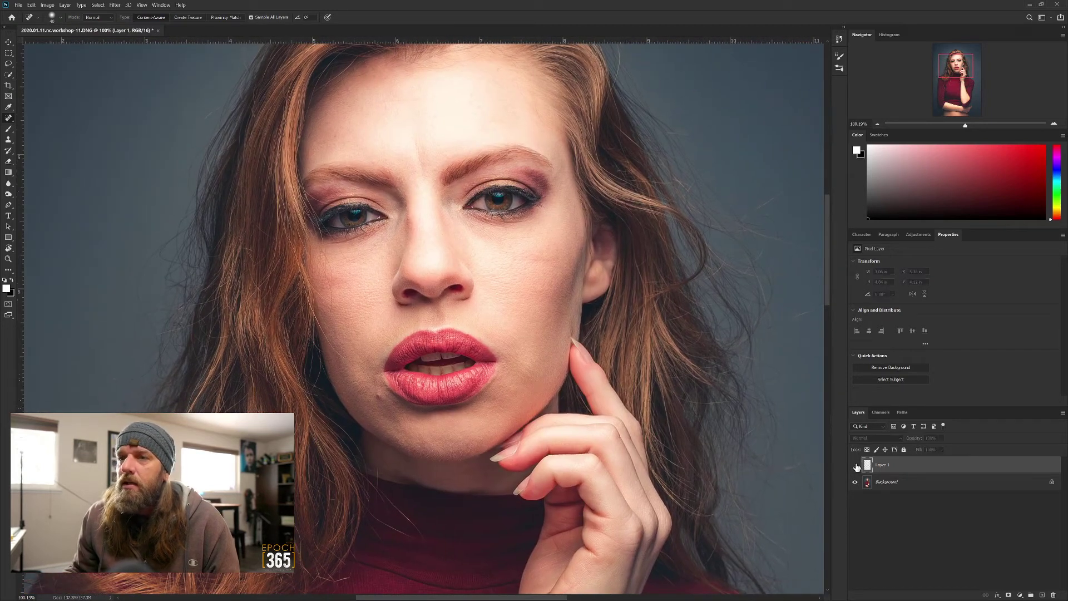
{"action": "left_click", "coordinate": [855, 465]}
{"action": "left_click", "coordinate": [855, 465]}
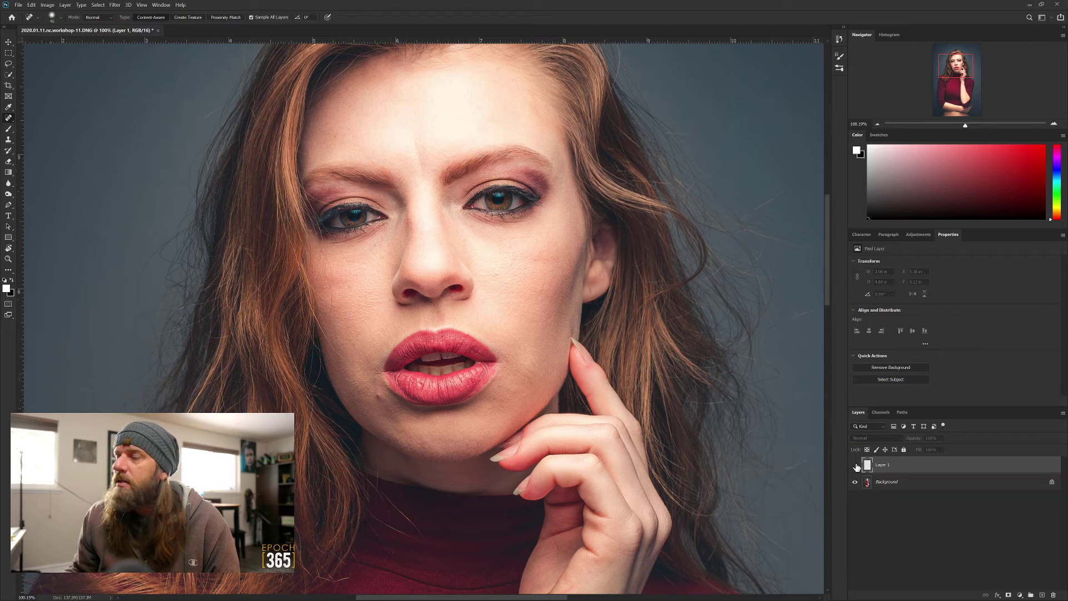
{"action": "left_click", "coordinate": [855, 465]}
{"action": "left_click", "coordinate": [856, 465]}
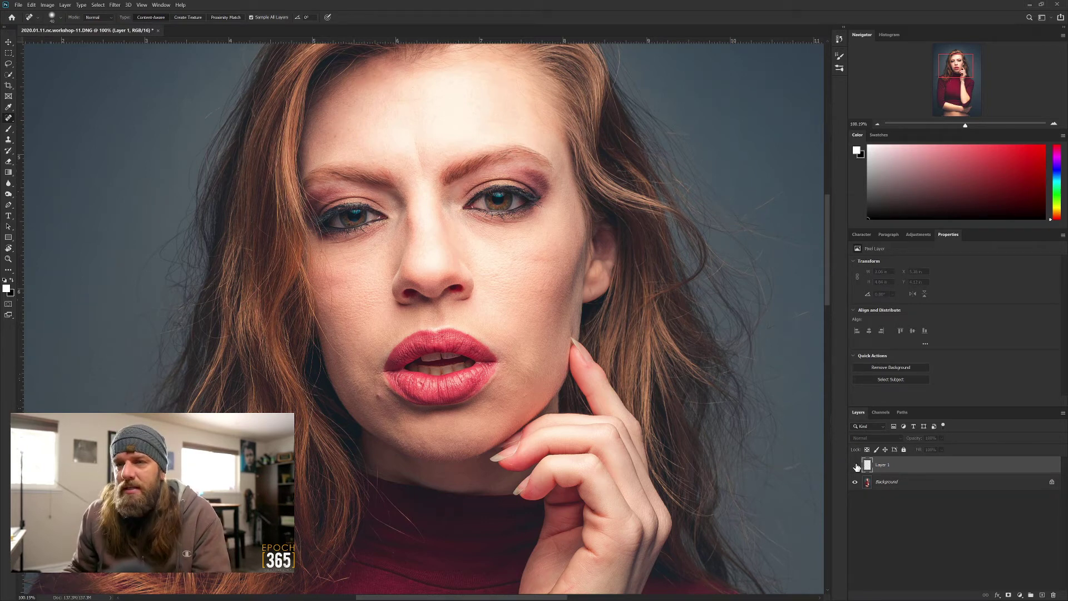
{"action": "left_click", "coordinate": [855, 465]}
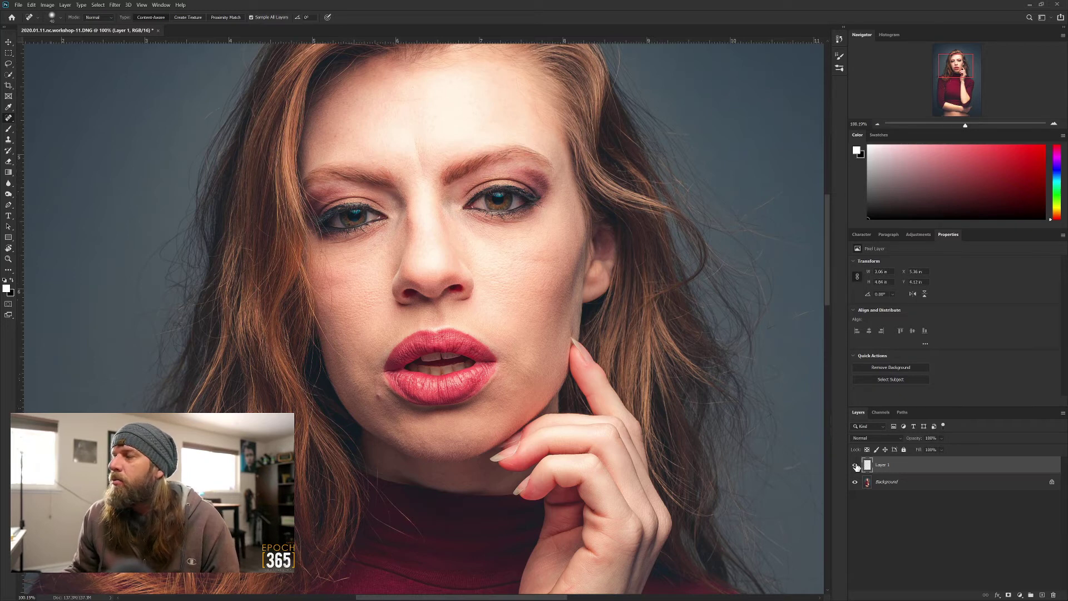
{"action": "left_click", "coordinate": [856, 465]}
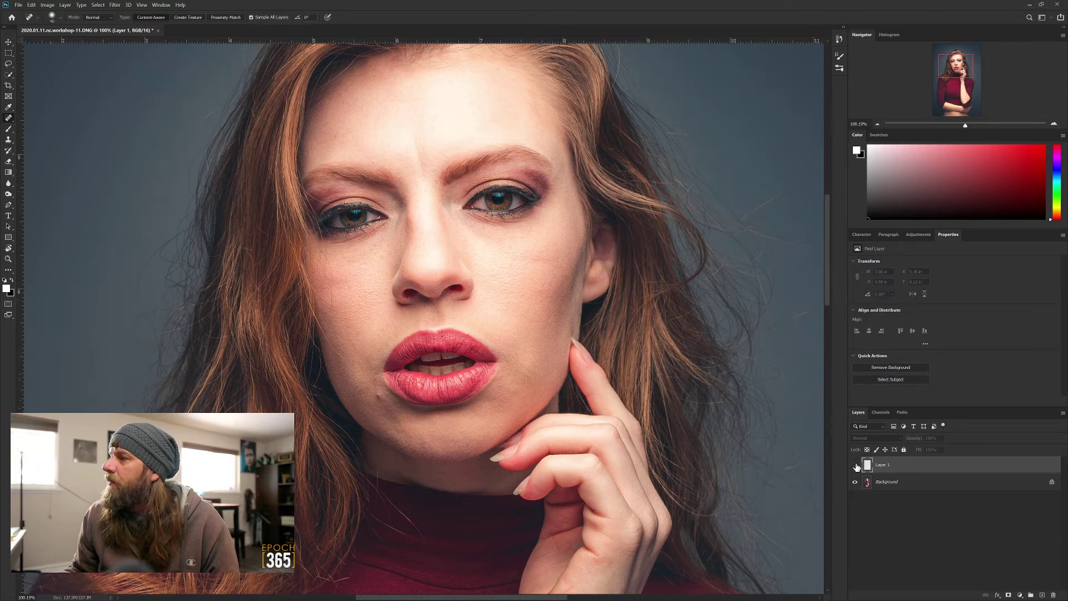
{"action": "left_click", "coordinate": [855, 465]}
- Compare the lips and surrounding skin close up with Layer 1 hidden and shown
{"action": "scroll", "coordinate": [493, 384], "scroll_direction": "up", "scroll_amount": 3}
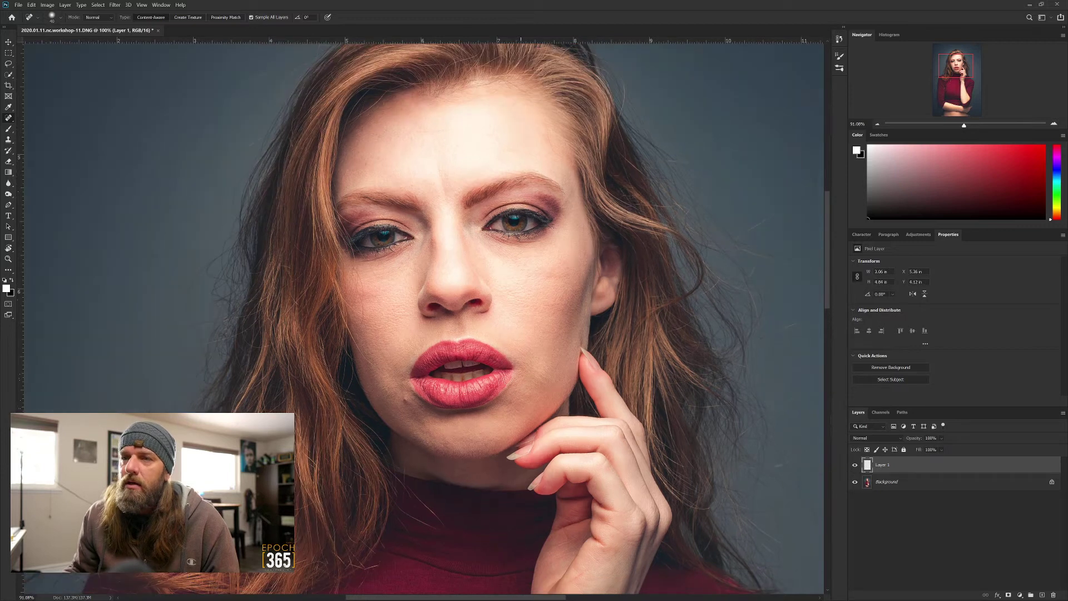
{"action": "scroll", "coordinate": [494, 384], "scroll_direction": "up", "scroll_amount": 1}
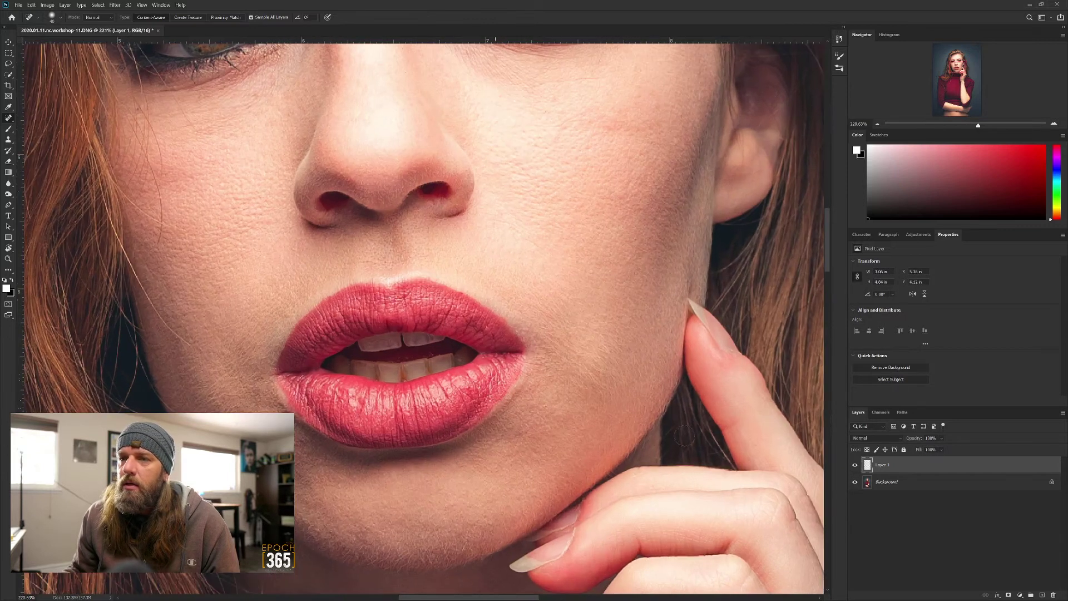
{"action": "left_click", "coordinate": [855, 465]}
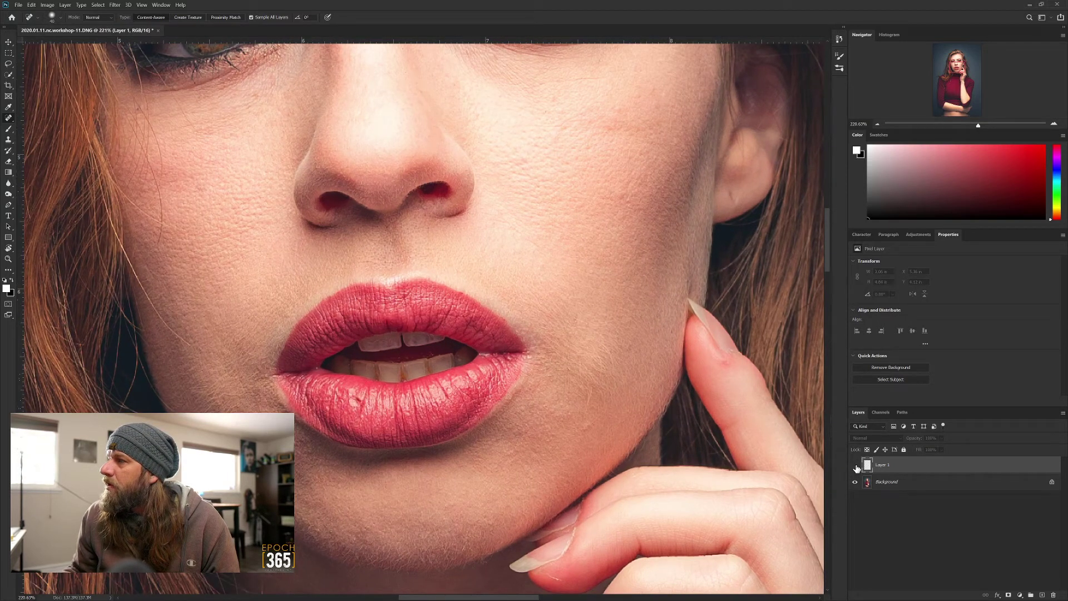
{"action": "left_click", "coordinate": [856, 465]}
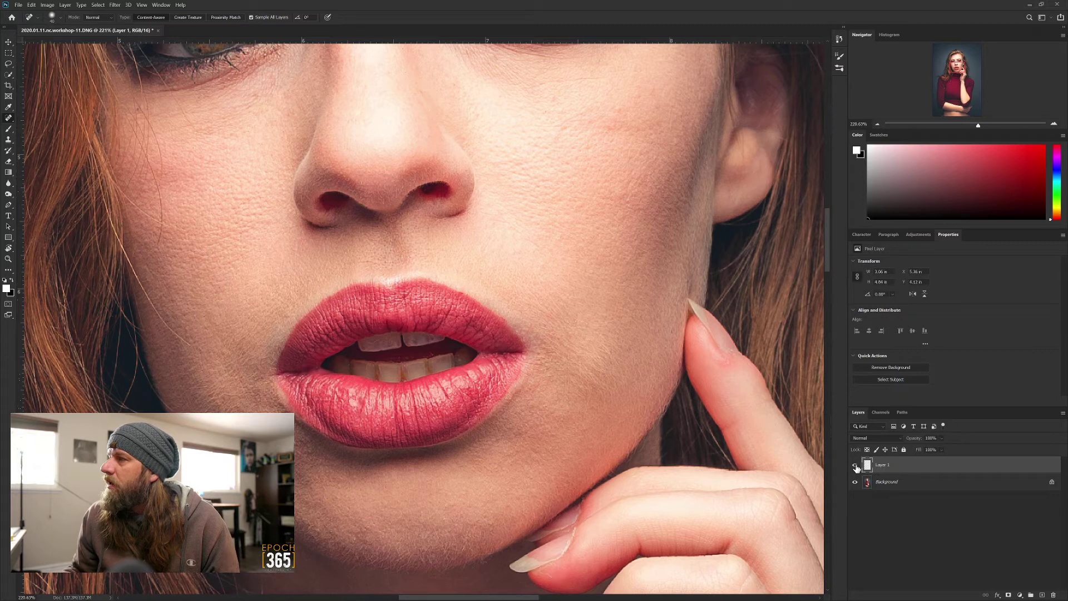
- Clone lip texture sampled from the centre of the lower lip over its bright spots toward the hair-side corner with the Clone Stamp
{"action": "scroll", "coordinate": [612, 406], "scroll_direction": "down", "scroll_amount": 3}
{"action": "scroll", "coordinate": [428, 388], "scroll_direction": "up", "scroll_amount": 3}
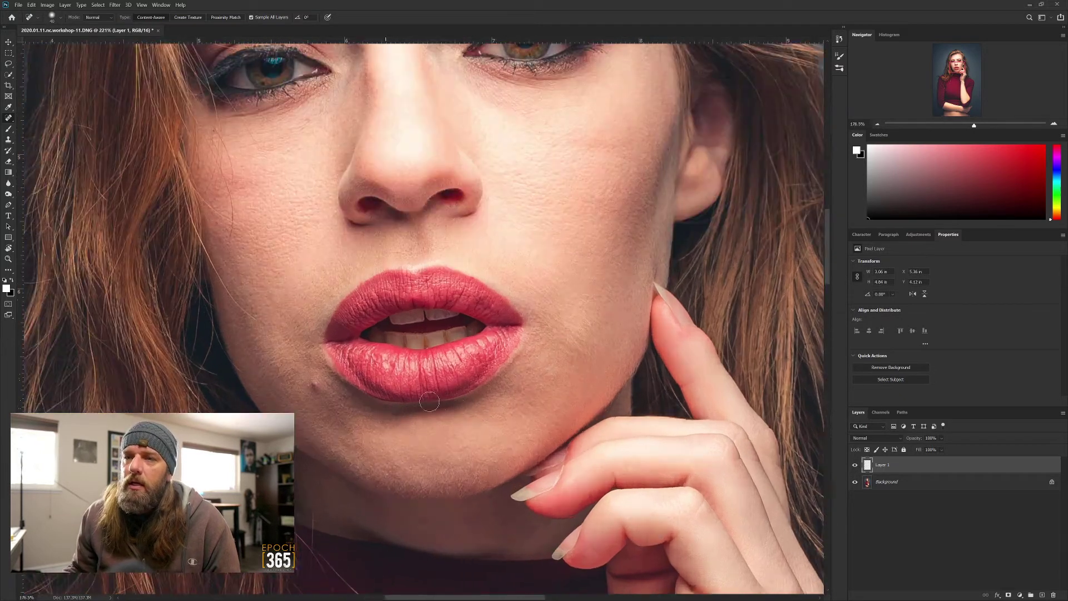
{"action": "scroll", "coordinate": [404, 375], "scroll_direction": "left", "scroll_amount": 2}
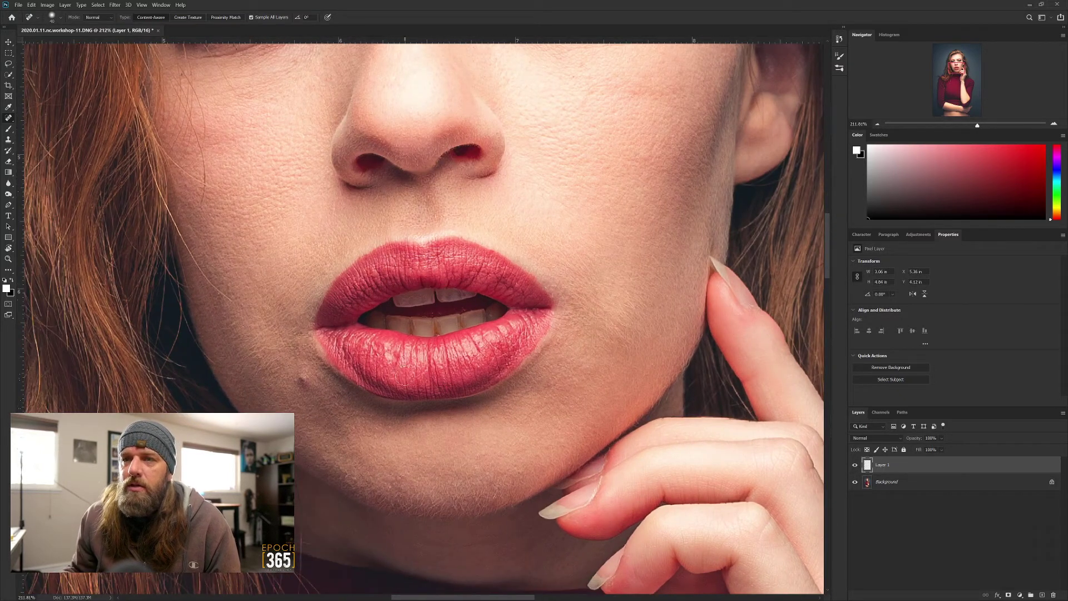
{"action": "left_click", "coordinate": [10, 140]}
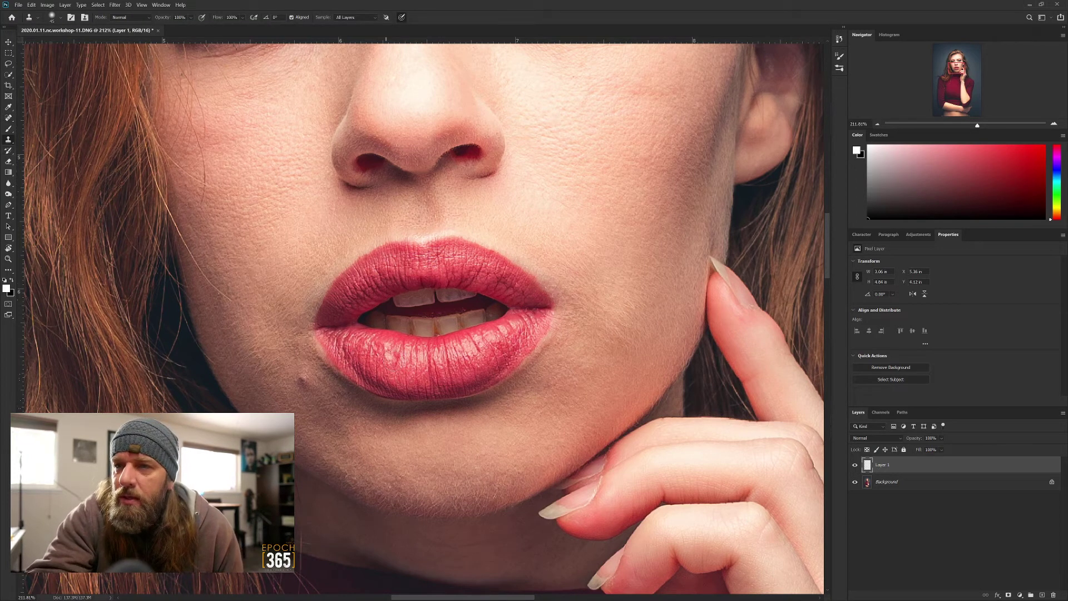
{"action": "left_click", "coordinate": [409, 359]}
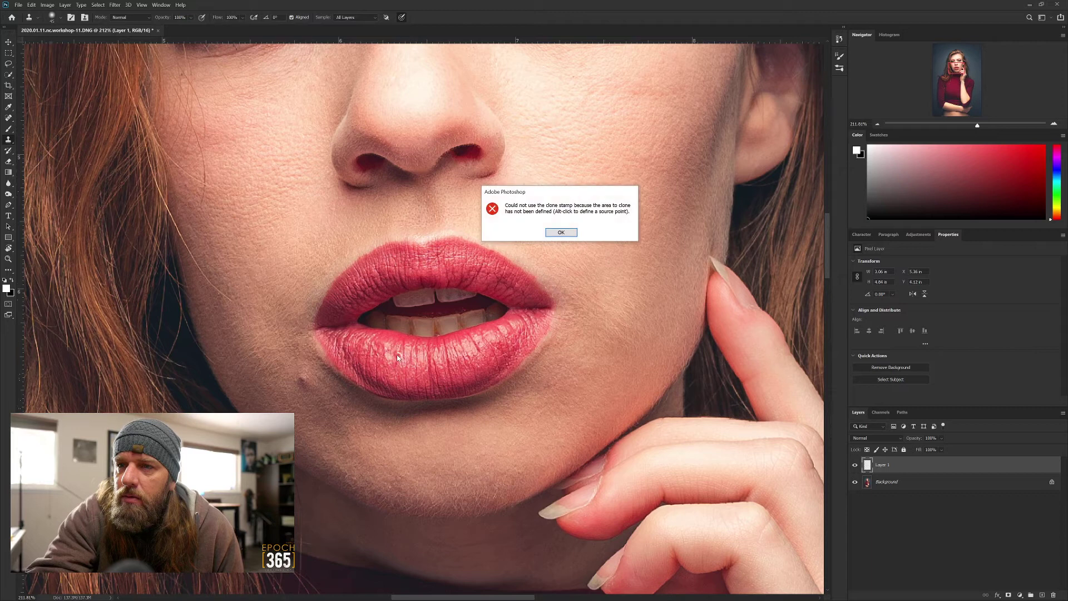
{"action": "left_click", "coordinate": [560, 233]}
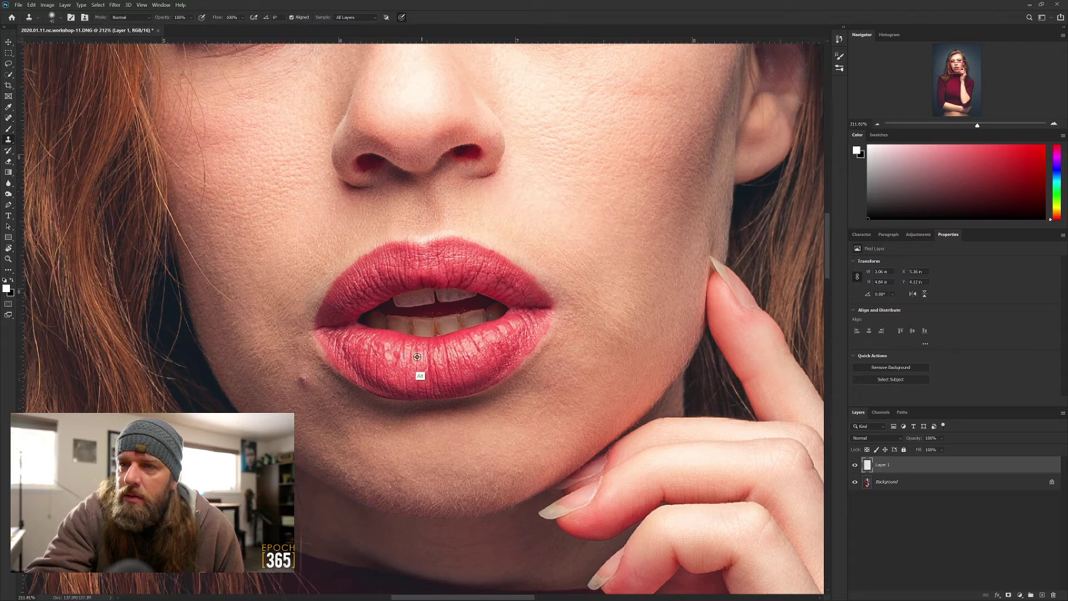
{"action": "left_click", "coordinate": [421, 358], "text": "alt"}
{"action": "mouse_move", "coordinate": [401, 355]}
{"action": "left_mouse_down"}
{"action": "mouse_move", "coordinate": [373, 350]}
{"action": "mouse_move", "coordinate": [372, 365]}
{"action": "mouse_move", "coordinate": [354, 342]}
{"action": "mouse_move", "coordinate": [373, 363]}
{"action": "mouse_move", "coordinate": [383, 347]}
{"action": "mouse_move", "coordinate": [367, 351]}
{"action": "left_mouse_up"}
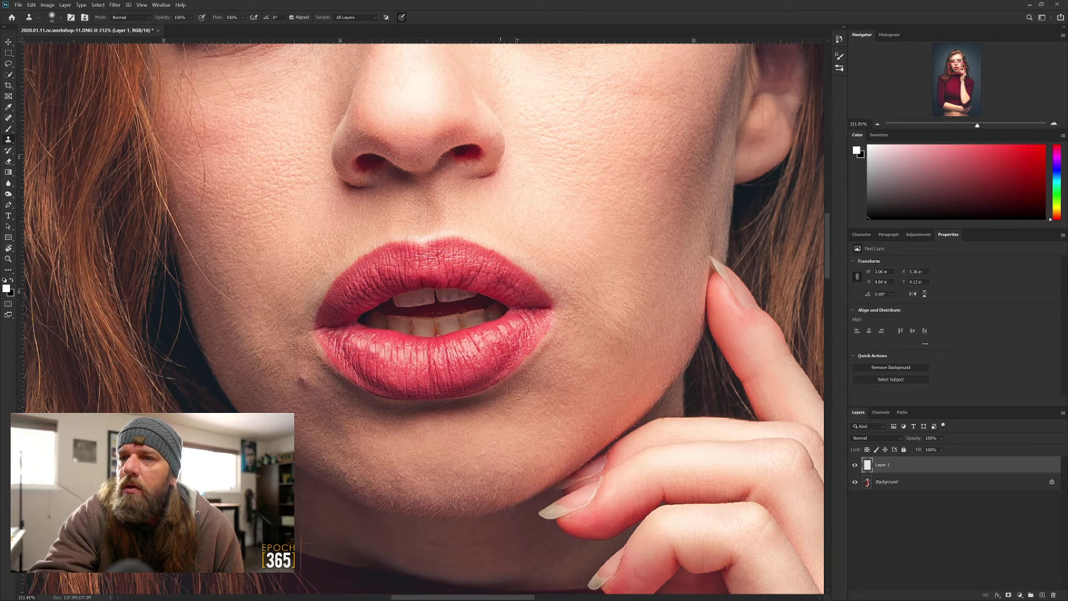
- Clone nearby lip texture over the uneven spots at the lower lip's centre and just toward the hand side
{"action": "key", "text": "alt"}
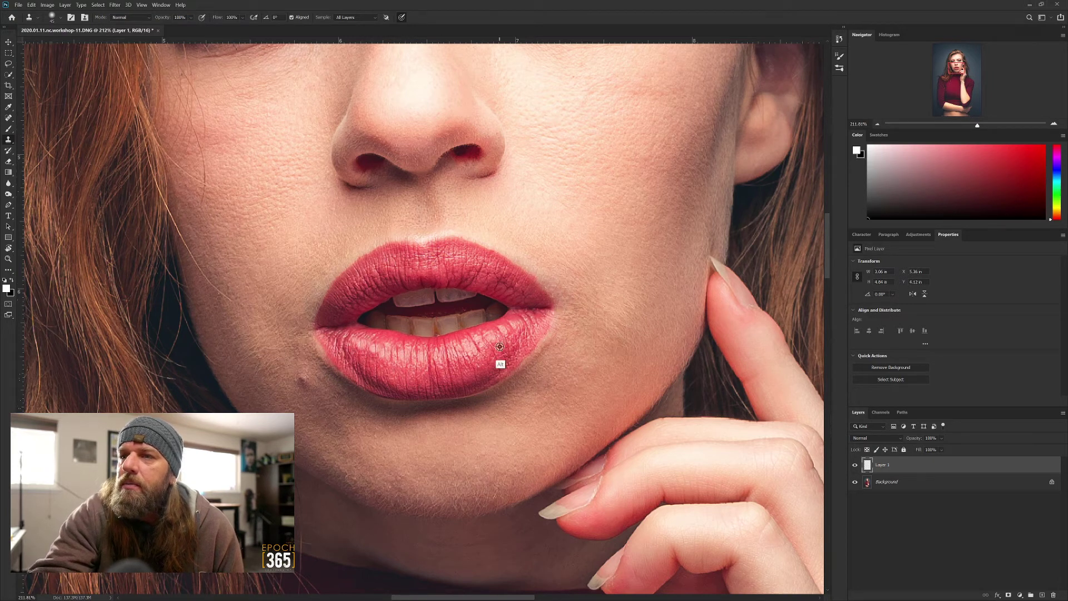
{"action": "left_click", "coordinate": [466, 350], "text": "alt"}
{"action": "mouse_move", "coordinate": [476, 346]}
{"action": "left_mouse_down"}
{"action": "mouse_move", "coordinate": [465, 361]}
{"action": "mouse_move", "coordinate": [469, 346]}
{"action": "left_mouse_up"}
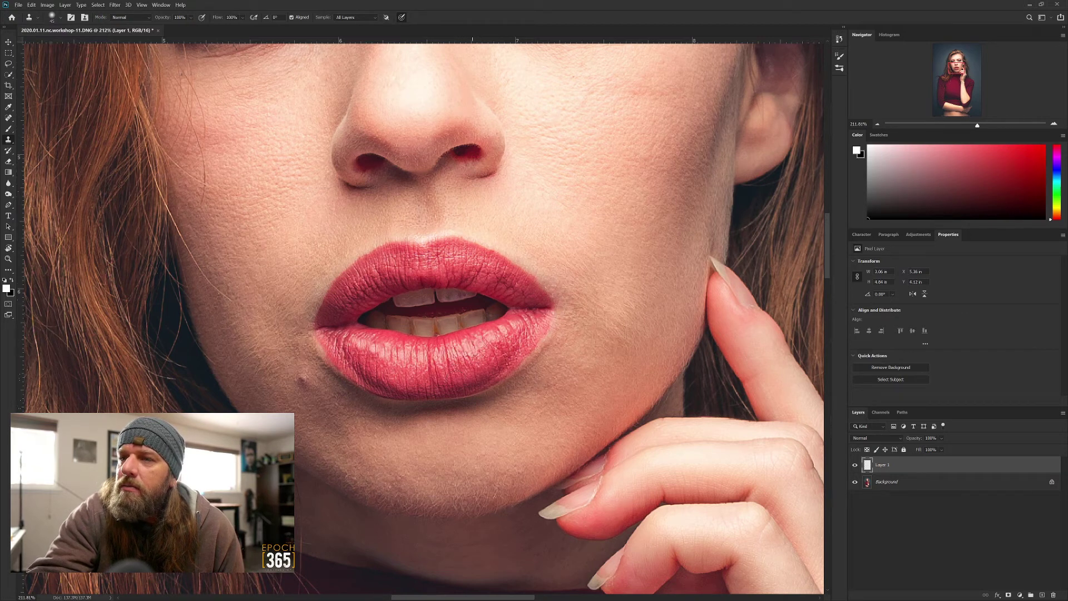
{"action": "left_click", "coordinate": [408, 356], "text": "alt"}
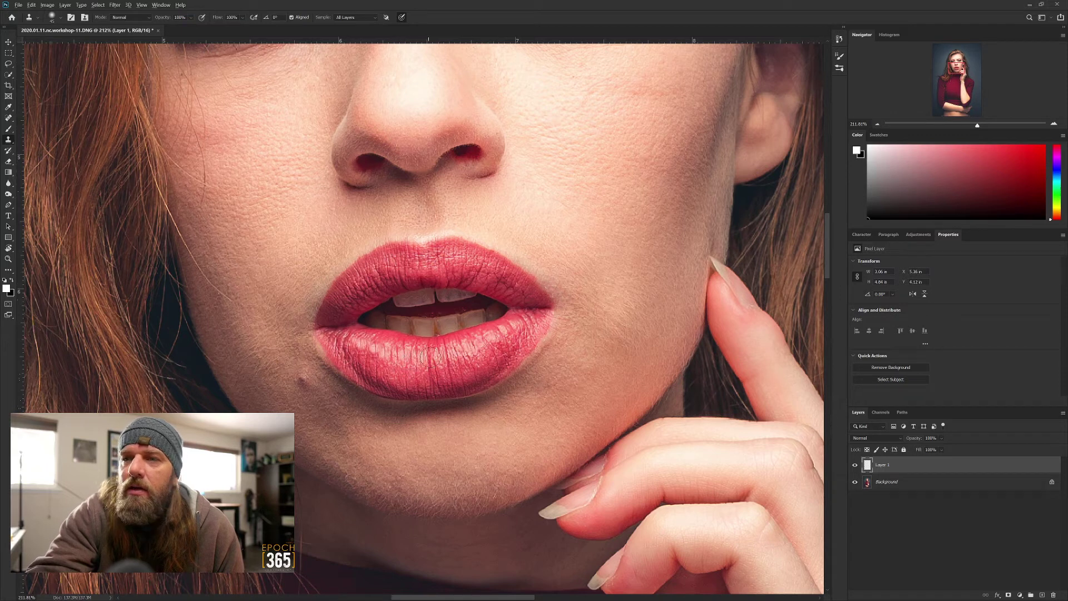
{"action": "left_click_drag", "start_coordinate": [429, 355], "coordinate": [431, 354]}
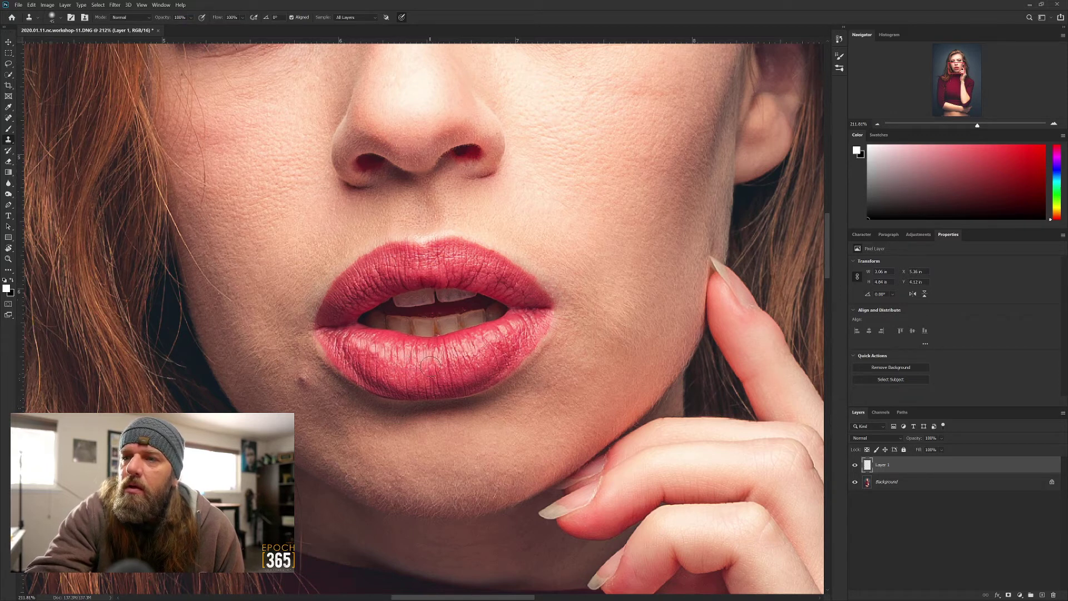
- Clone freshly sampled lip texture over the remaining highlights on the hand-side half of the lower lip
{"action": "left_click", "coordinate": [502, 346], "text": "alt"}
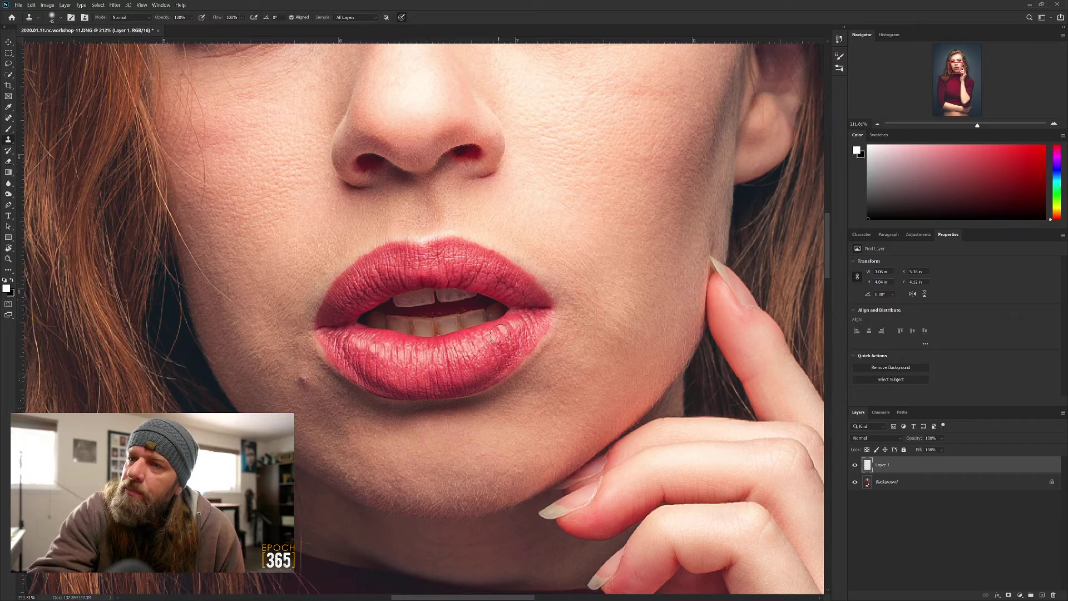
{"action": "mouse_move", "coordinate": [490, 341]}
{"action": "left_mouse_down"}
{"action": "mouse_move", "coordinate": [497, 335]}
{"action": "mouse_move", "coordinate": [463, 351]}
{"action": "mouse_move", "coordinate": [503, 335]}
{"action": "mouse_move", "coordinate": [482, 344]}
{"action": "left_mouse_up"}
{"action": "key", "text": "alt"}
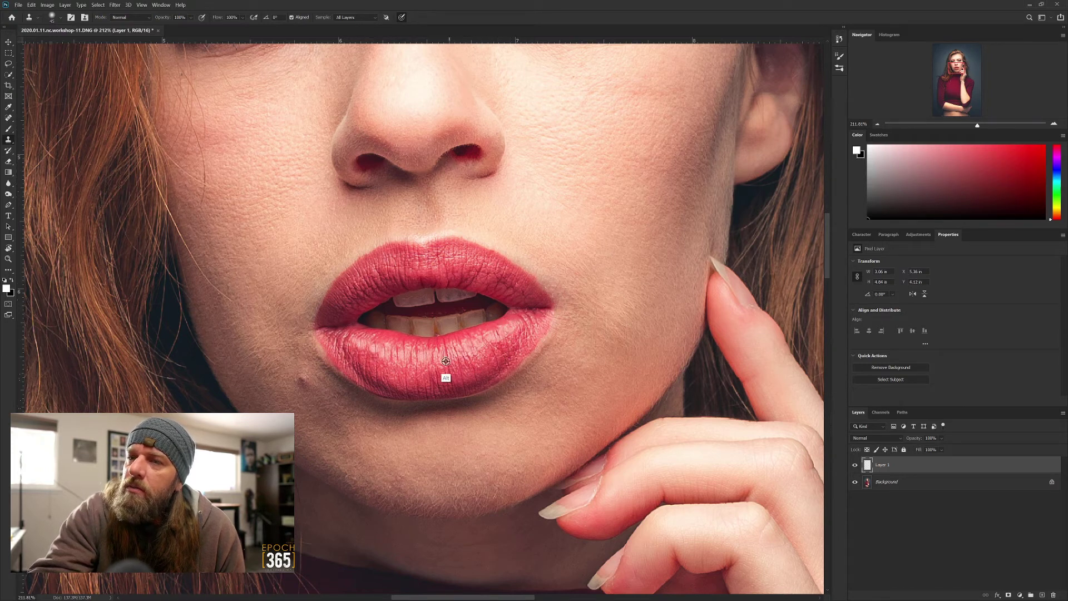
{"action": "left_click", "coordinate": [475, 364], "text": "alt"}
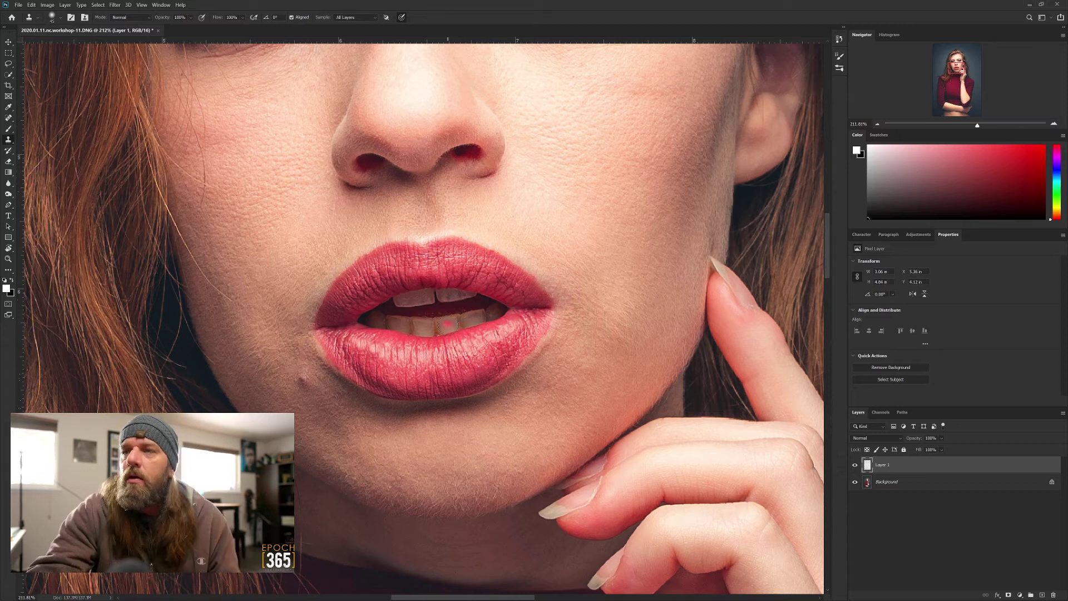
{"action": "key", "text": "alt"}
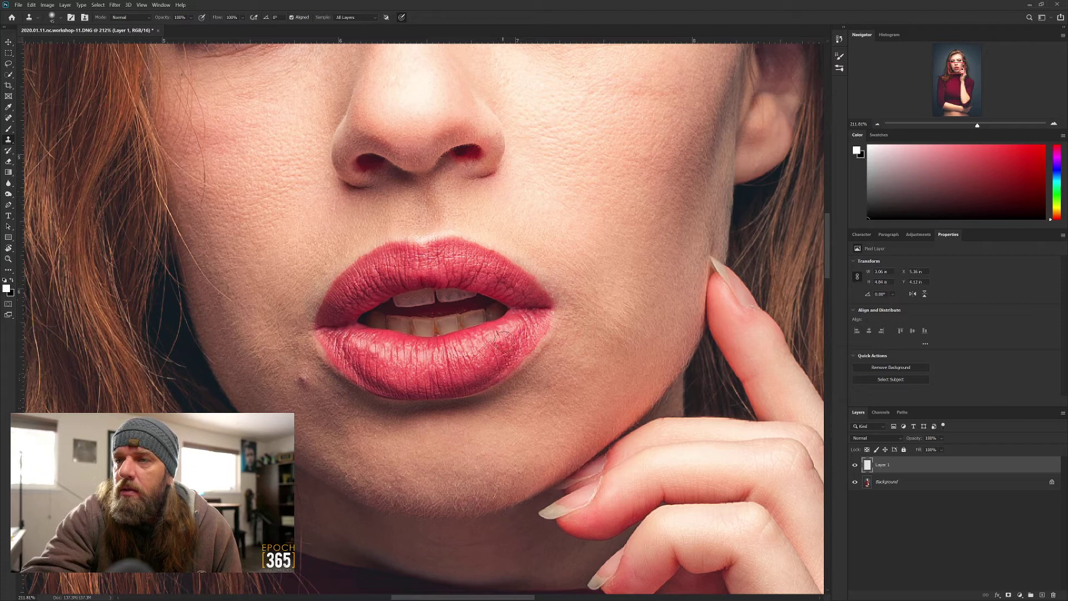
{"action": "left_click", "coordinate": [507, 329], "text": "alt"}
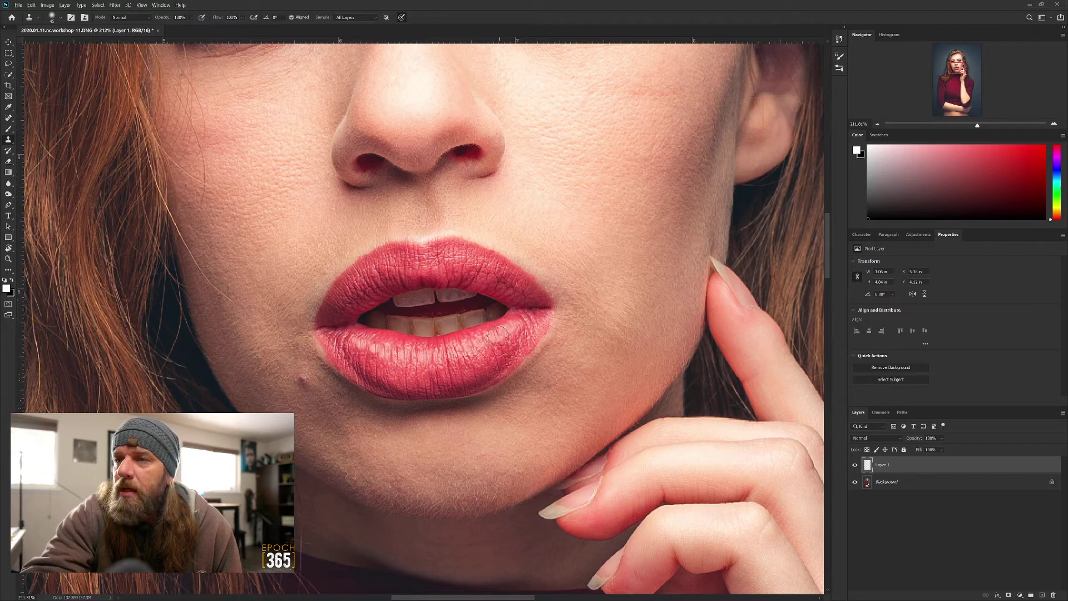
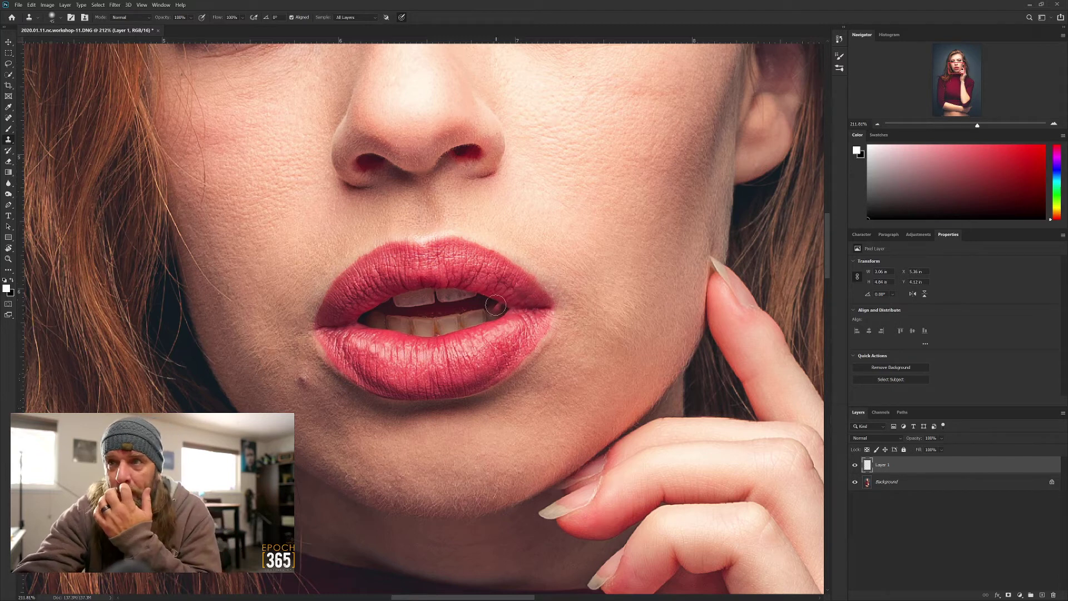
- Review the portrait at 50% and 100% zoom, comparing it with Layer 1 hidden and shown
{"action": "left_click", "coordinate": [878, 125]}
{"action": "left_click", "coordinate": [878, 125]}
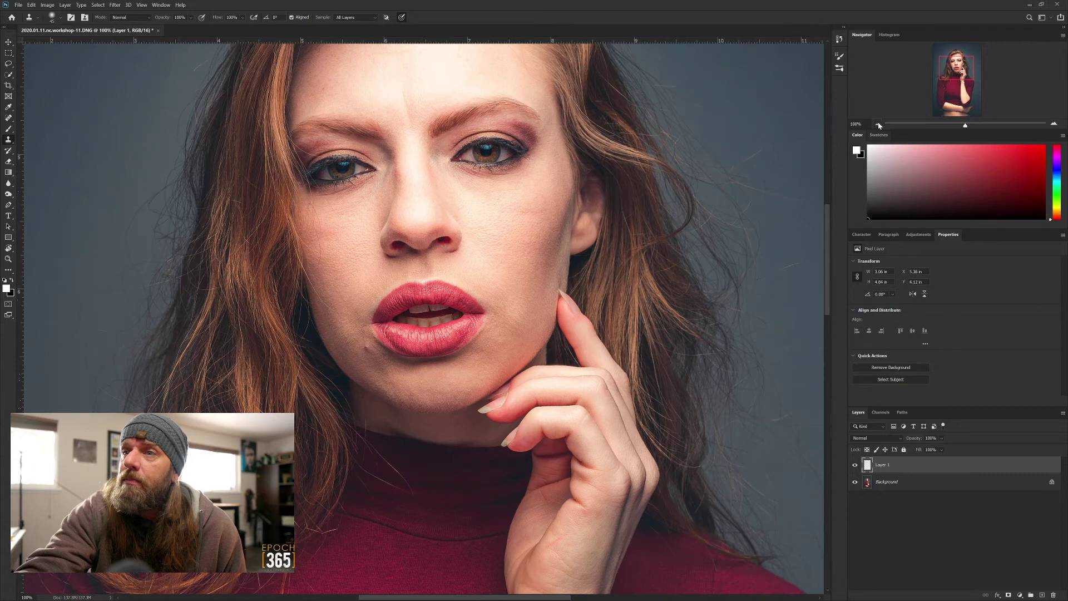
{"action": "left_click", "coordinate": [877, 125]}
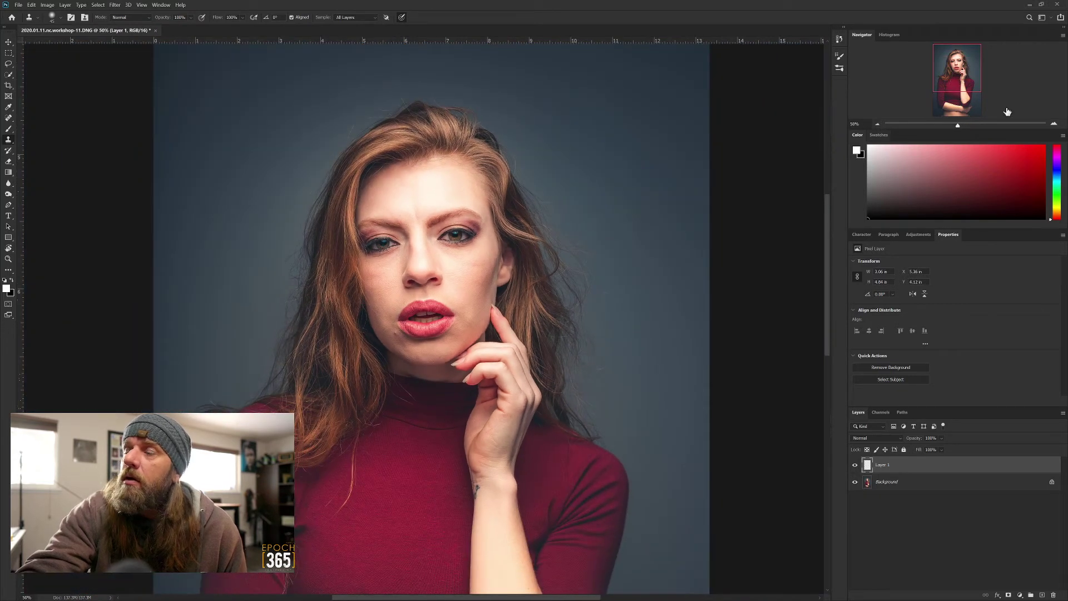
{"action": "left_click", "coordinate": [1053, 123]}
{"action": "left_click", "coordinate": [1053, 124]}
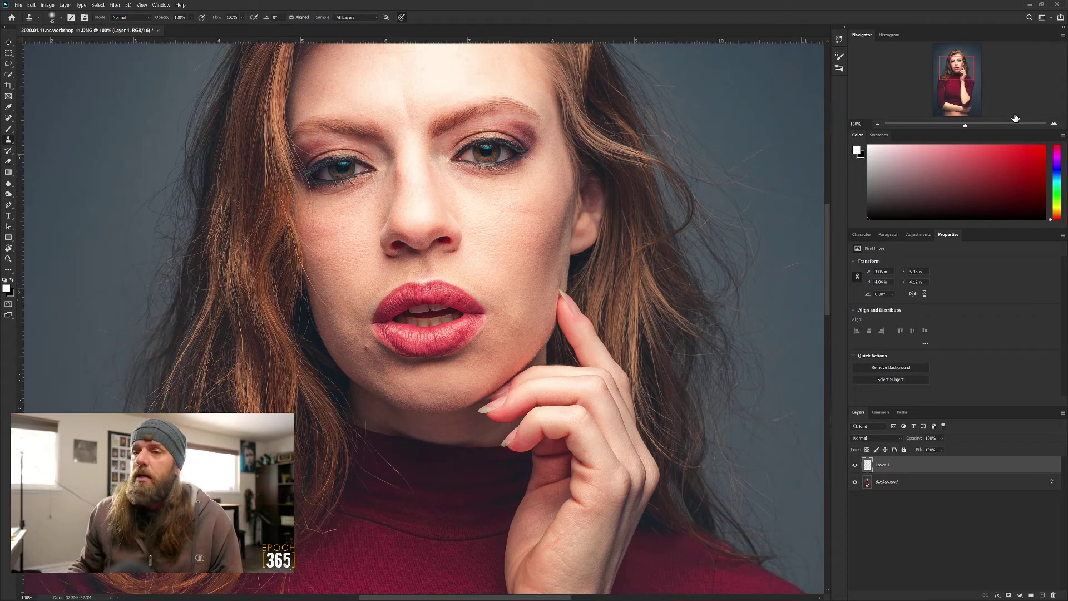
{"action": "left_click", "coordinate": [855, 465]}
{"action": "left_click", "coordinate": [855, 465]}
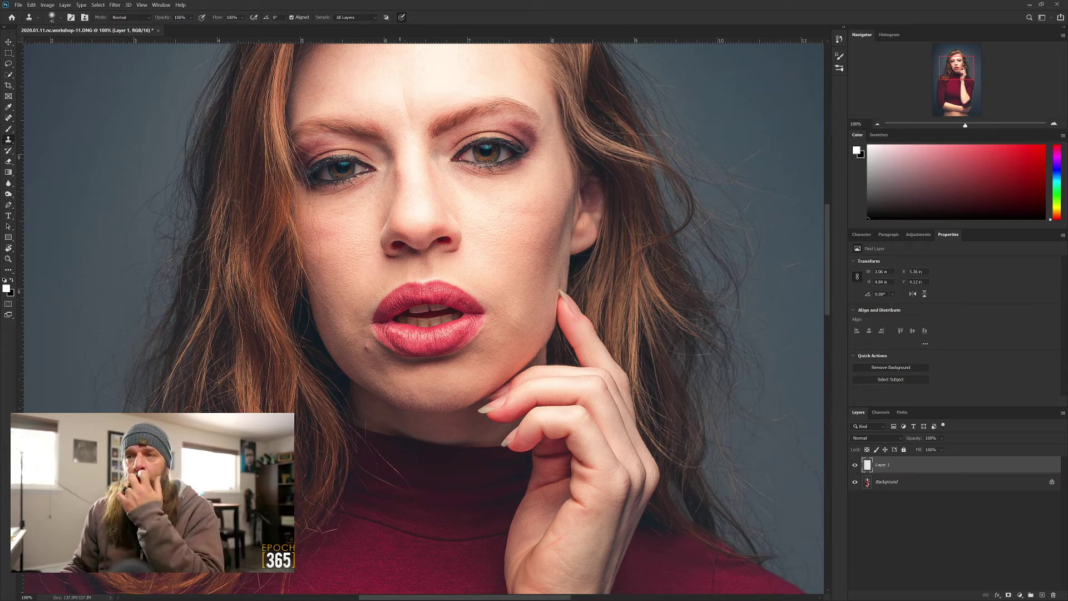
- Clone adjacent lip texture over the uneven spot at the centre of the upper lip near its top edge
{"action": "scroll", "coordinate": [431, 242], "scroll_direction": "up", "scroll_amount": 3}
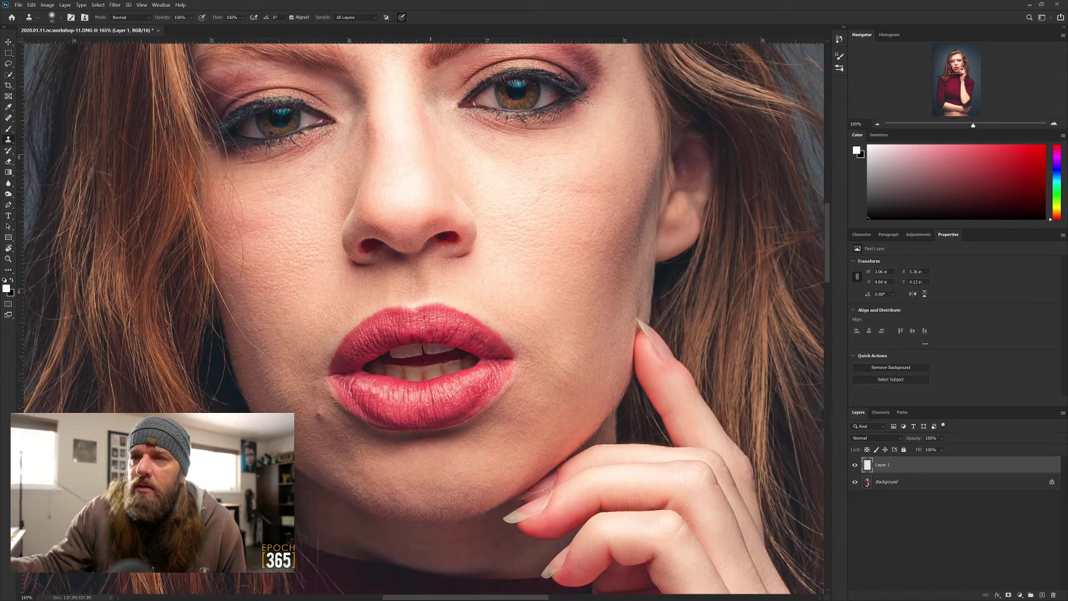
{"action": "key", "text": "alt"}
{"action": "left_click", "coordinate": [434, 320], "text": "alt"}
{"action": "left_click_drag", "start_coordinate": [427, 316], "coordinate": [429, 315]}
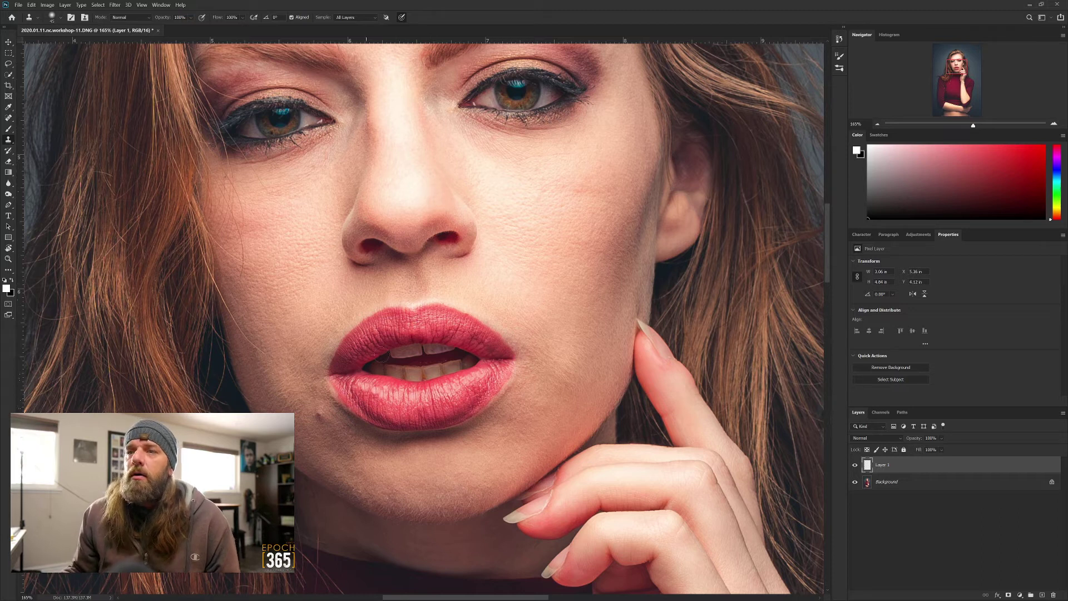
- Add a Selective Color adjustment layer above the retouching layer
{"action": "scroll", "coordinate": [400, 361], "scroll_direction": "up", "scroll_amount": 3}
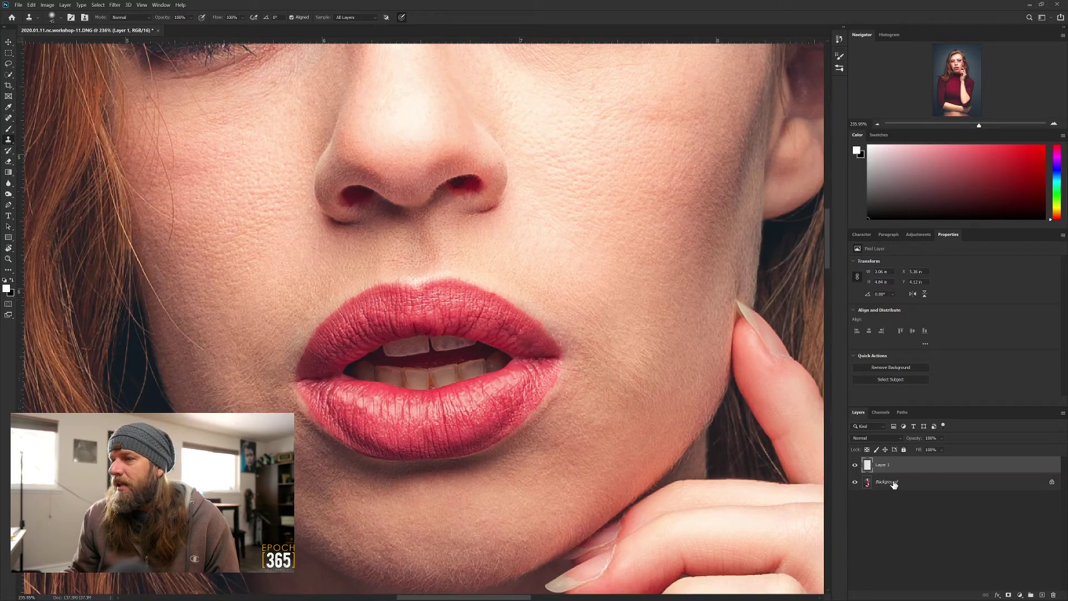
{"action": "left_click", "coordinate": [918, 234]}
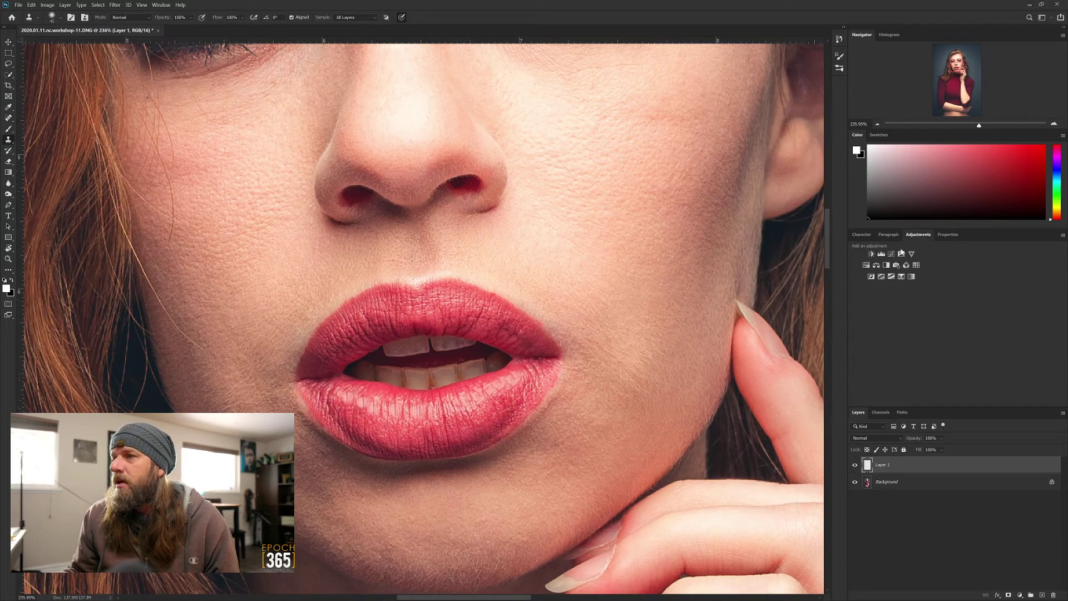
{"action": "left_click", "coordinate": [902, 276]}
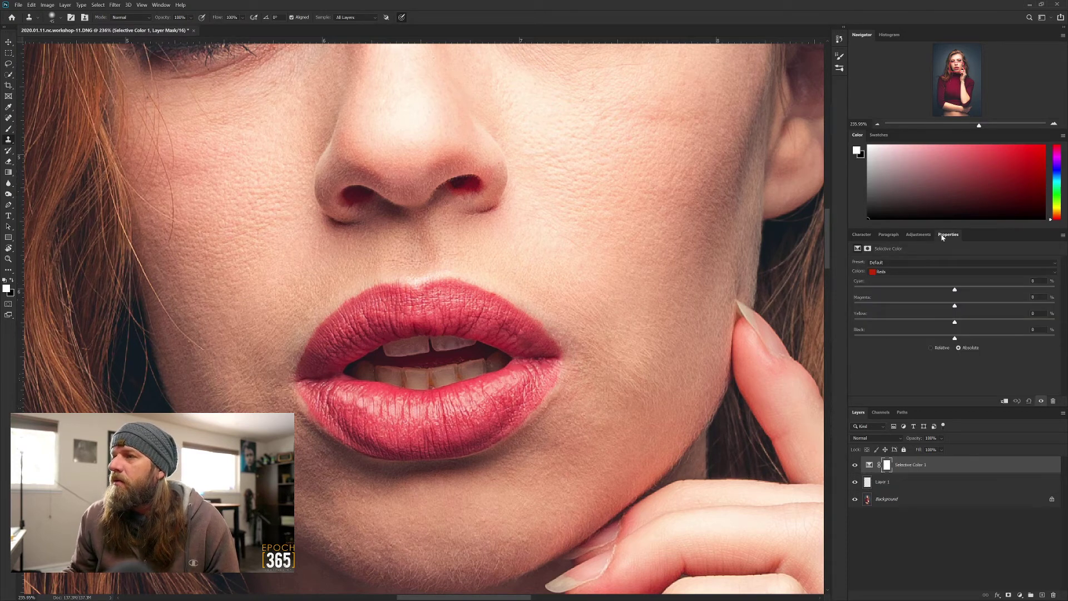
- For the Selective Color layer's Yellows, set Cyan to -16% and Yellow to -42%, and lower Magenta and Black slightly
{"action": "left_click", "coordinate": [918, 235]}
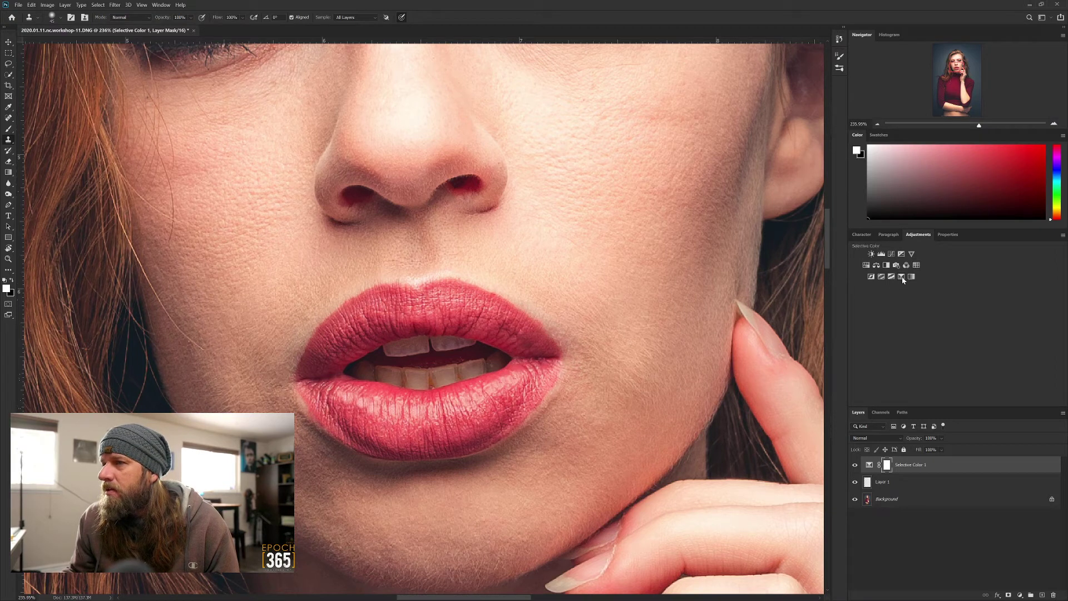
{"action": "left_click", "coordinate": [871, 466]}
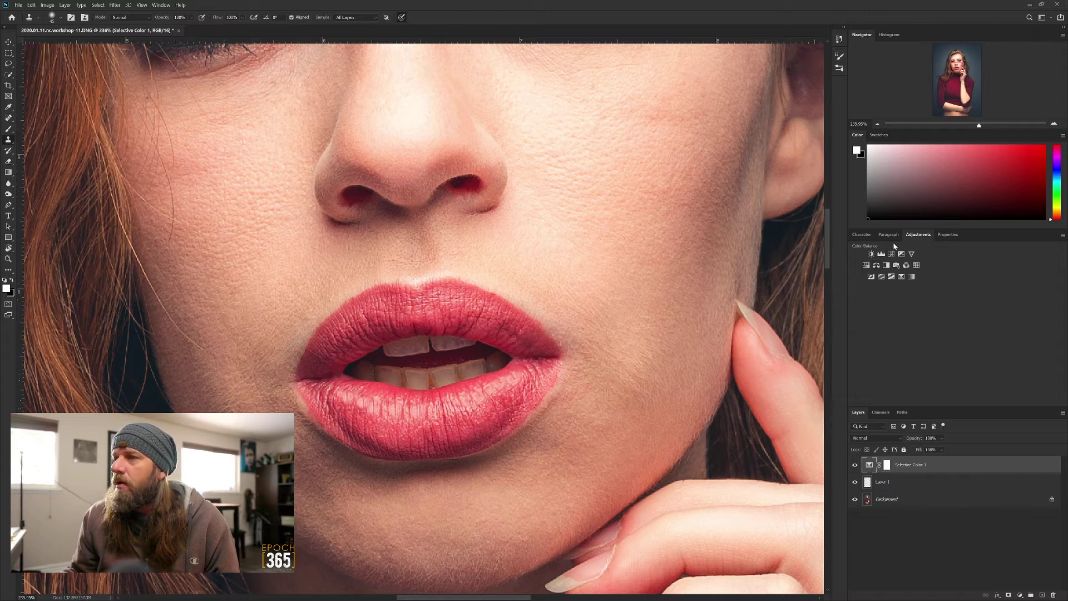
{"action": "left_click", "coordinate": [949, 235]}
{"action": "left_click", "coordinate": [890, 271]}
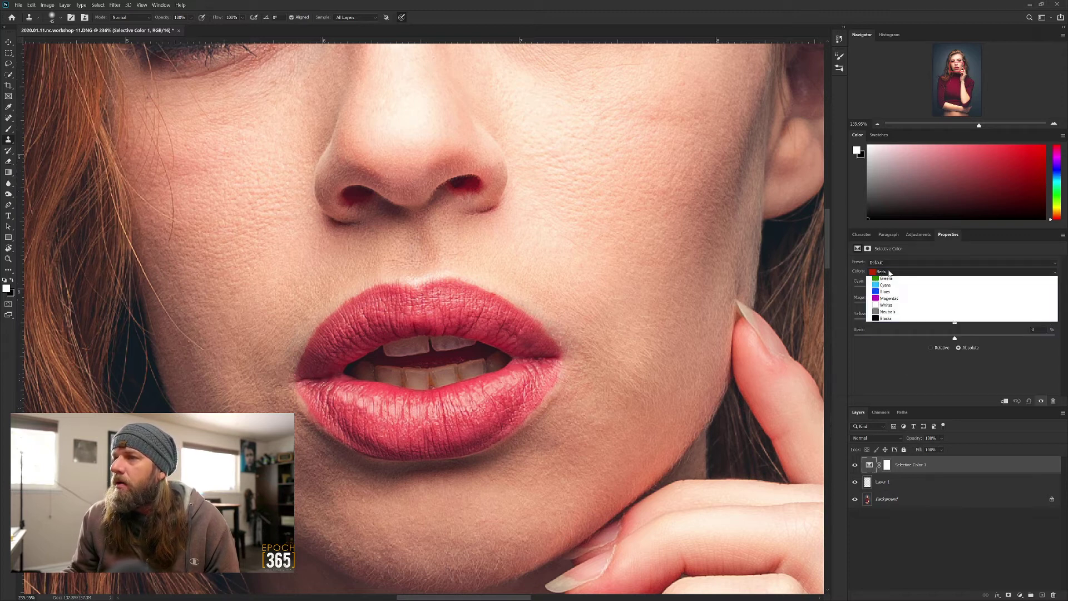
{"action": "left_click", "coordinate": [968, 281]}
{"action": "left_click_drag", "start_coordinate": [955, 325], "coordinate": [923, 323]}
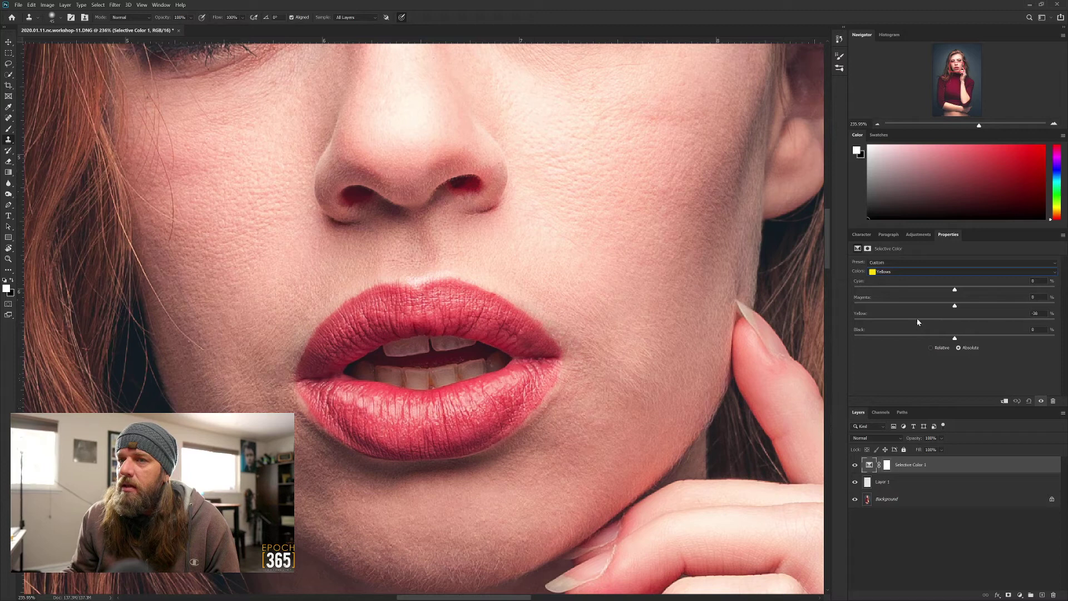
{"action": "mouse_move", "coordinate": [955, 307]}
{"action": "left_mouse_down"}
{"action": "mouse_move", "coordinate": [945, 309]}
{"action": "mouse_move", "coordinate": [956, 293]}
{"action": "left_mouse_up"}
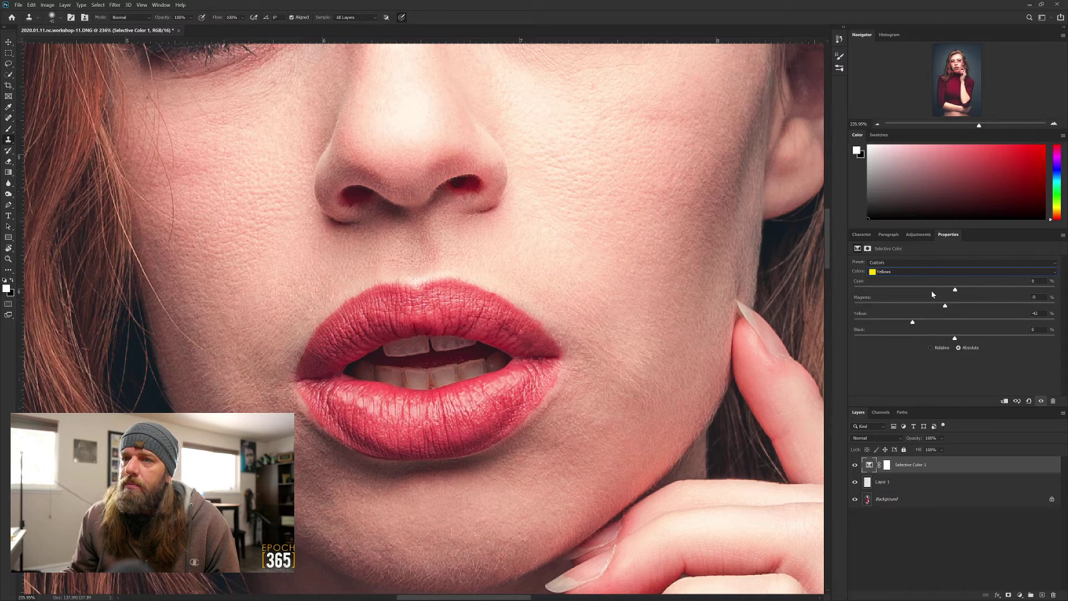
{"action": "left_click_drag", "start_coordinate": [954, 339], "coordinate": [971, 338]}
{"action": "left_click", "coordinate": [955, 338]}
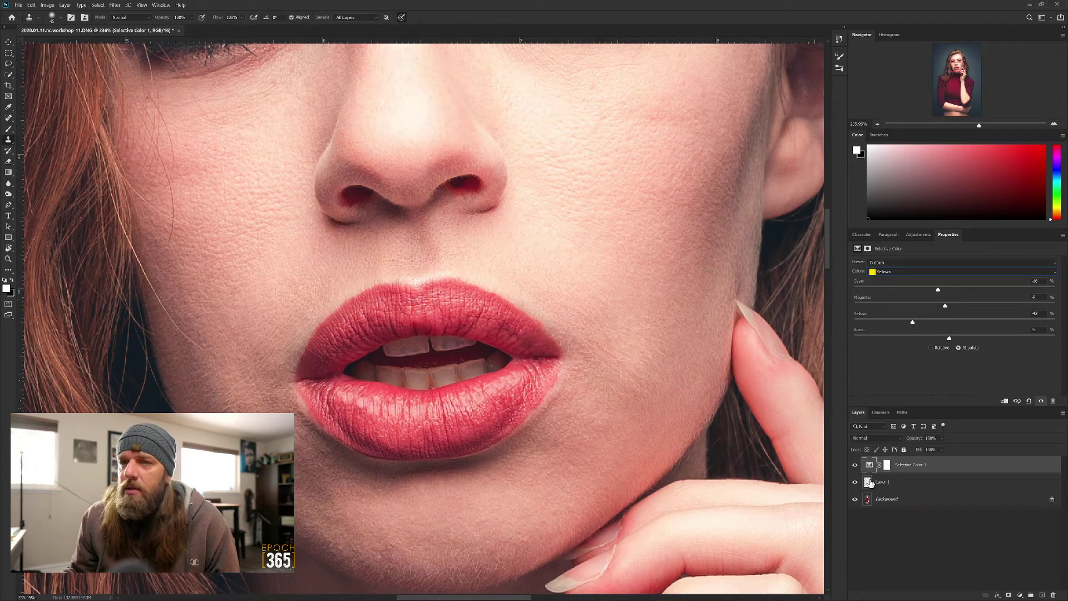
- For the Selective Color layer's Reds, set Cyan to +1%, Magenta to -14% and Yellow to -17%, comparing with the layer hidden and shown
{"action": "left_click", "coordinate": [895, 271]}
{"action": "left_click", "coordinate": [887, 280]}
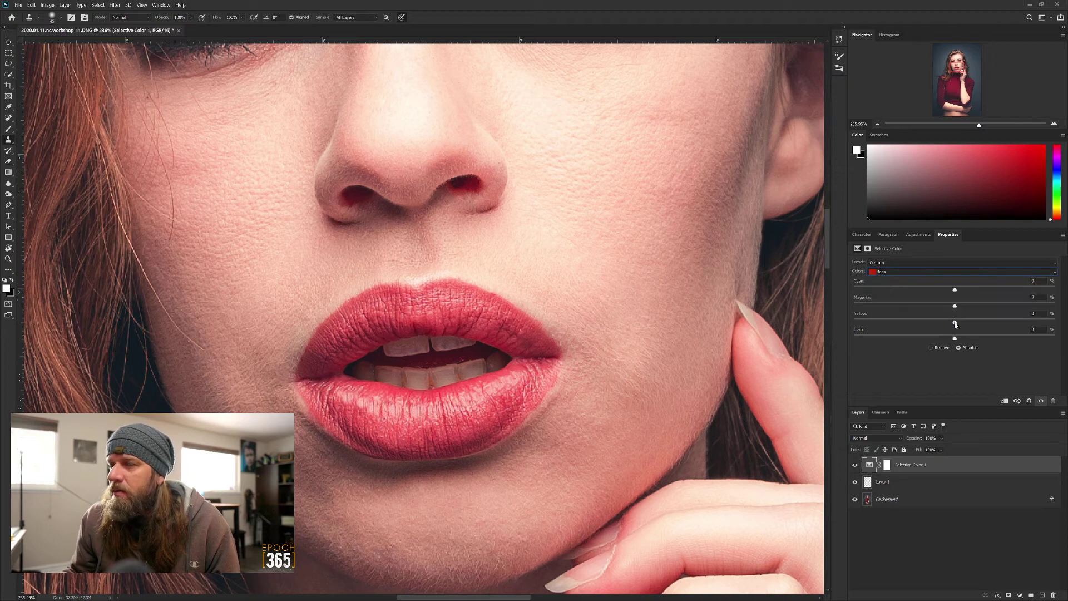
{"action": "left_click_drag", "start_coordinate": [955, 324], "coordinate": [928, 326]}
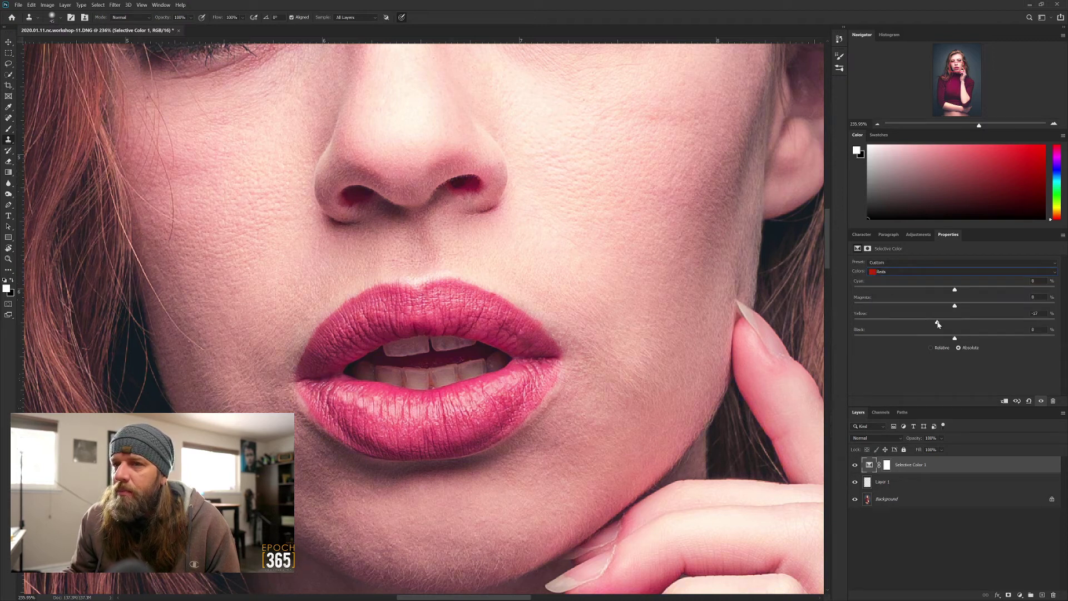
{"action": "left_click_drag", "start_coordinate": [955, 308], "coordinate": [941, 309]}
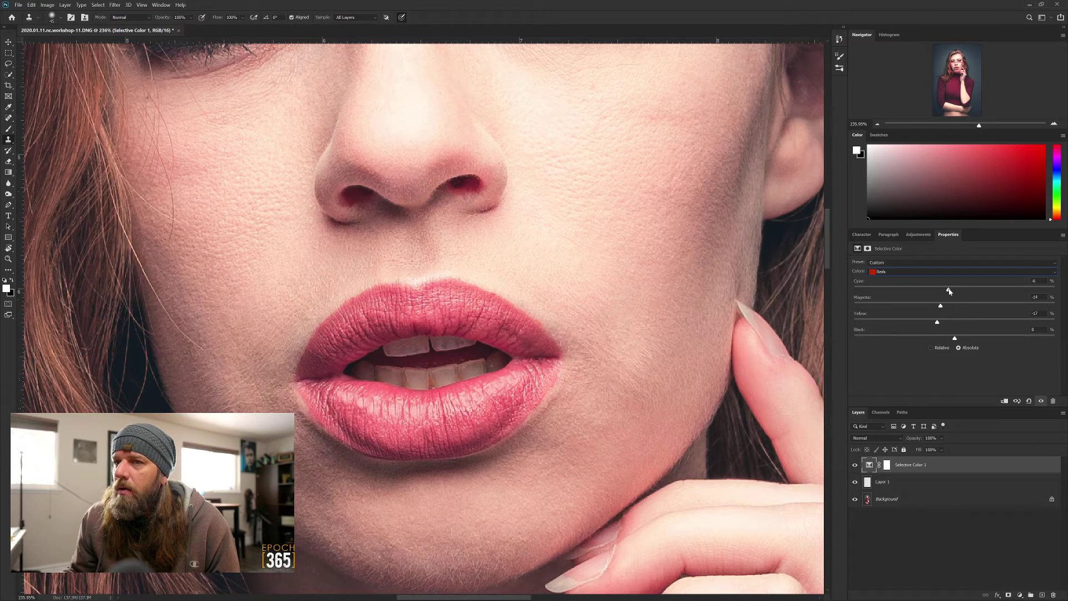
{"action": "left_click_drag", "start_coordinate": [961, 291], "coordinate": [951, 293]}
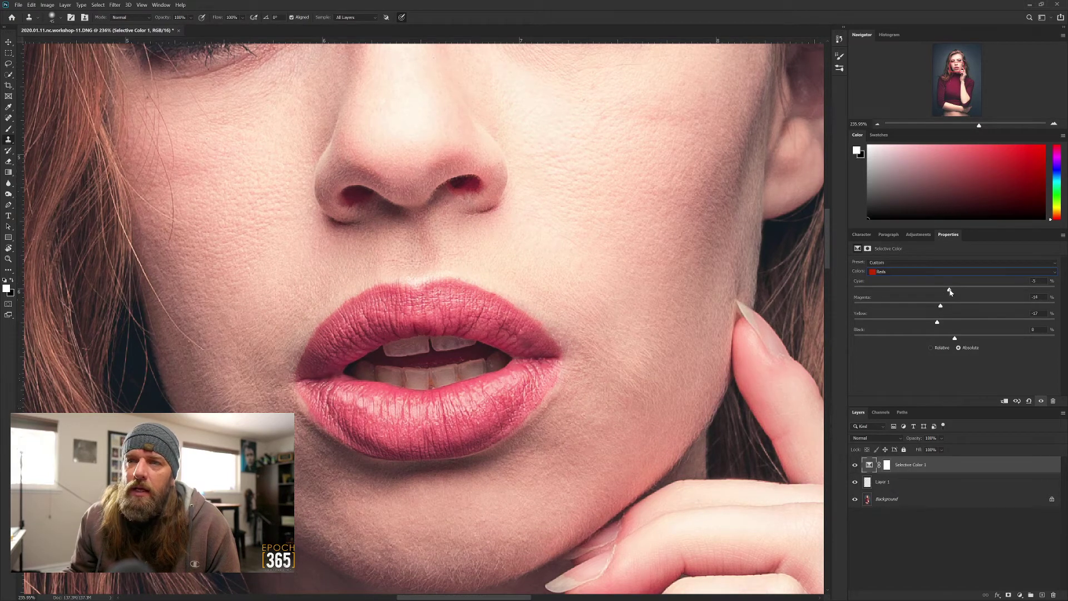
{"action": "left_click", "coordinate": [854, 465]}
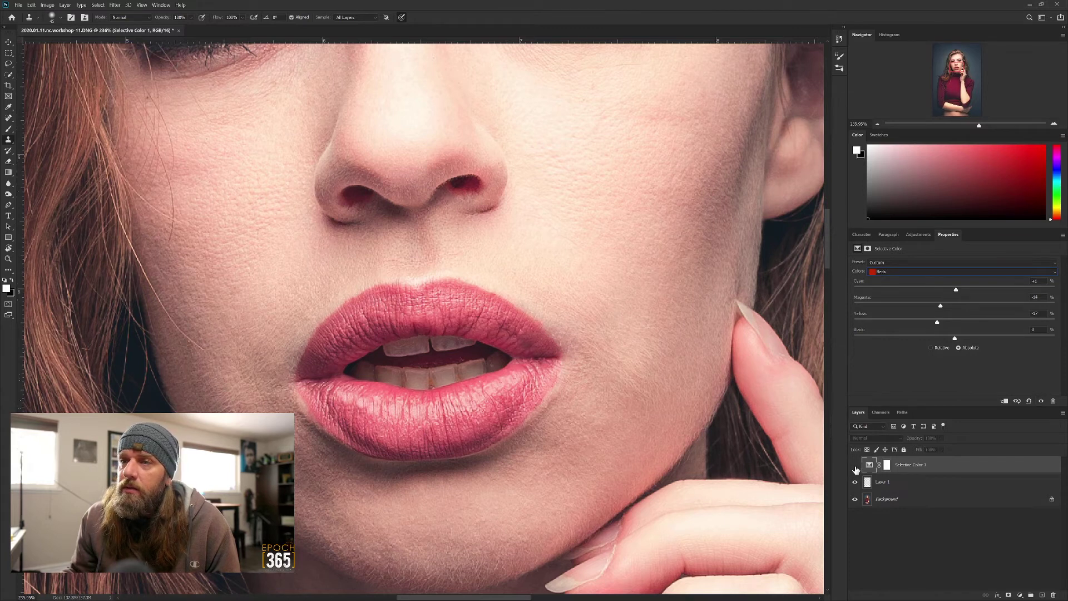
{"action": "left_click", "coordinate": [855, 465]}
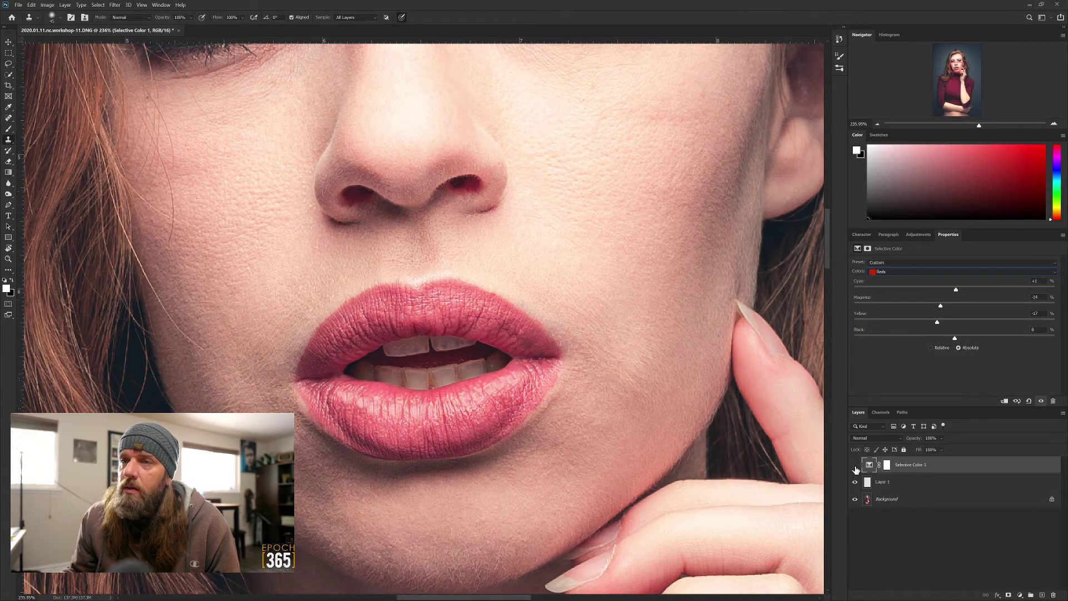
{"action": "left_click", "coordinate": [855, 465]}
{"action": "left_click", "coordinate": [855, 466]}
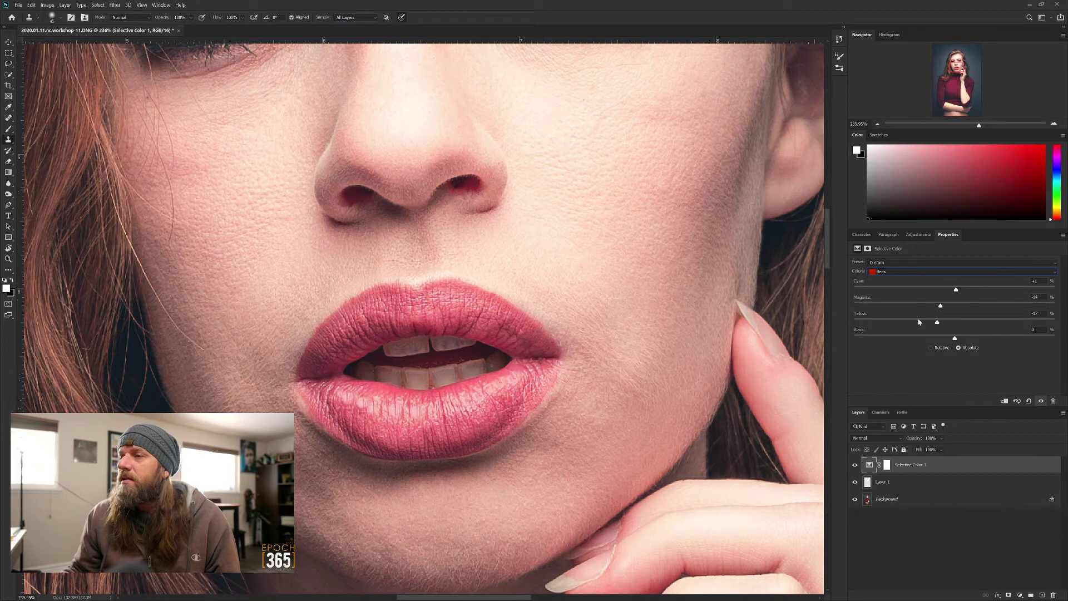
- Add a Hue/Saturation adjustment layer clipped to the Selective Color layer and set its Saturation to -12
{"action": "left_click", "coordinate": [919, 237]}
{"action": "left_click", "coordinate": [866, 265]}
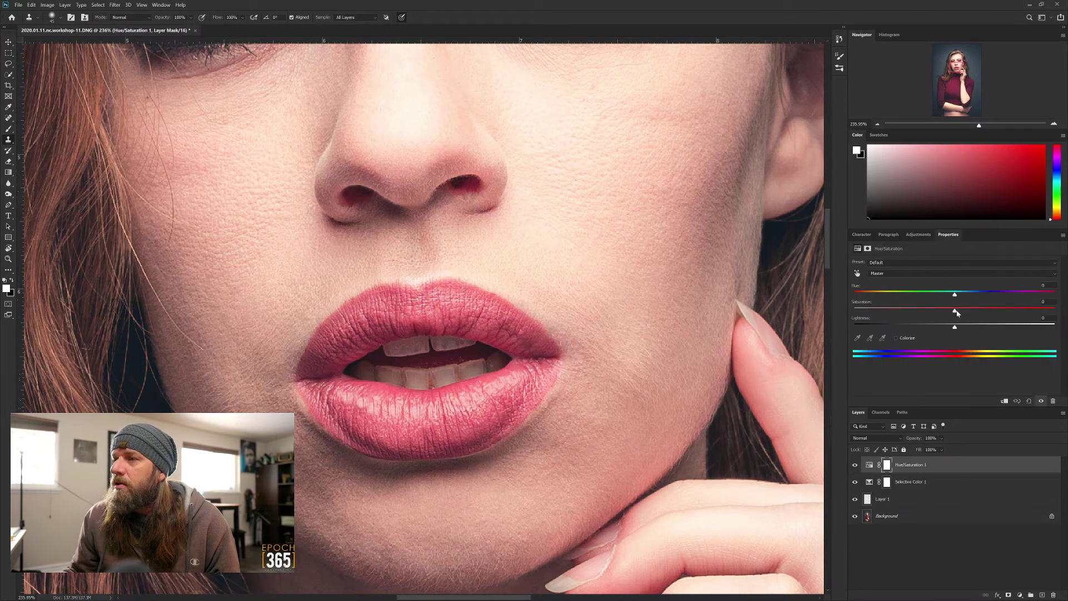
{"action": "left_click", "coordinate": [928, 473], "text": "alt"}
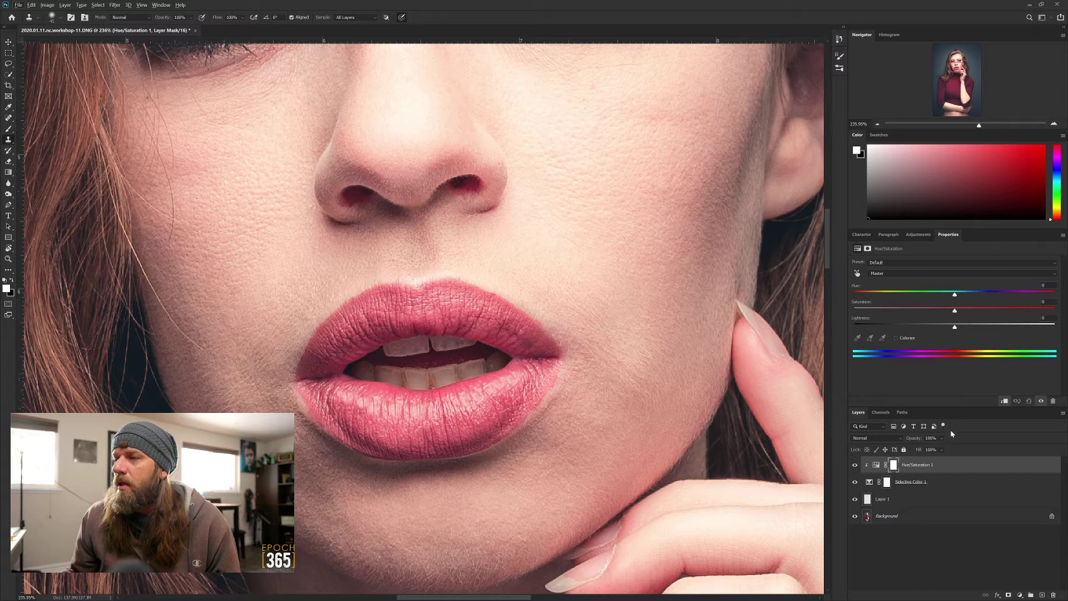
{"action": "mouse_move", "coordinate": [956, 313]}
{"action": "left_mouse_down"}
{"action": "mouse_move", "coordinate": [920, 310]}
{"action": "mouse_move", "coordinate": [950, 312]}
{"action": "left_mouse_up"}
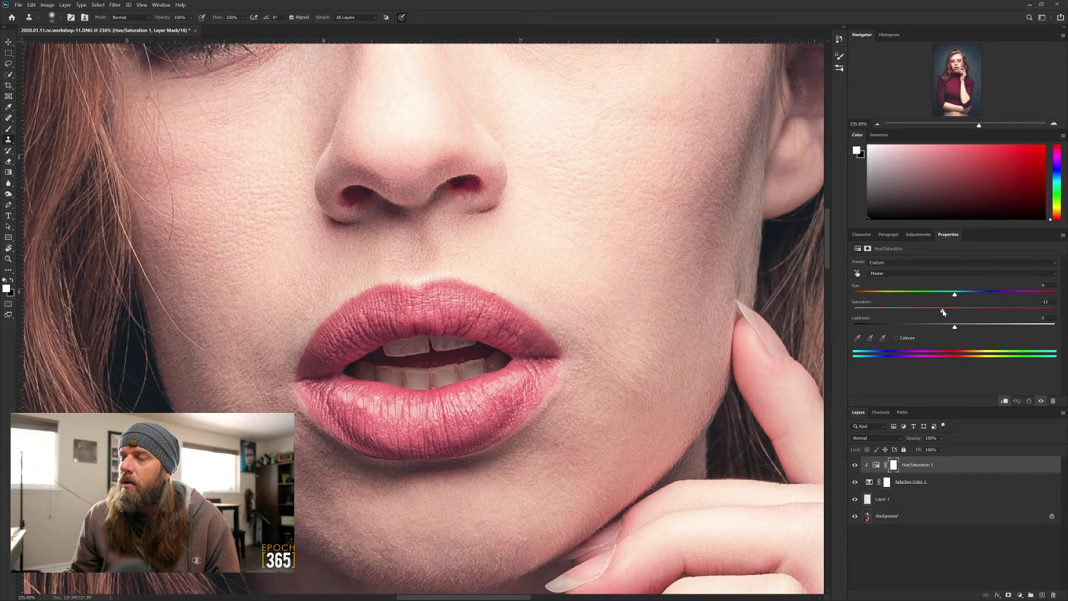
- Invert the Selective Color layer's mask to black and paint white over the teeth with a small soft brush at low flow
{"action": "left_click", "coordinate": [914, 484]}
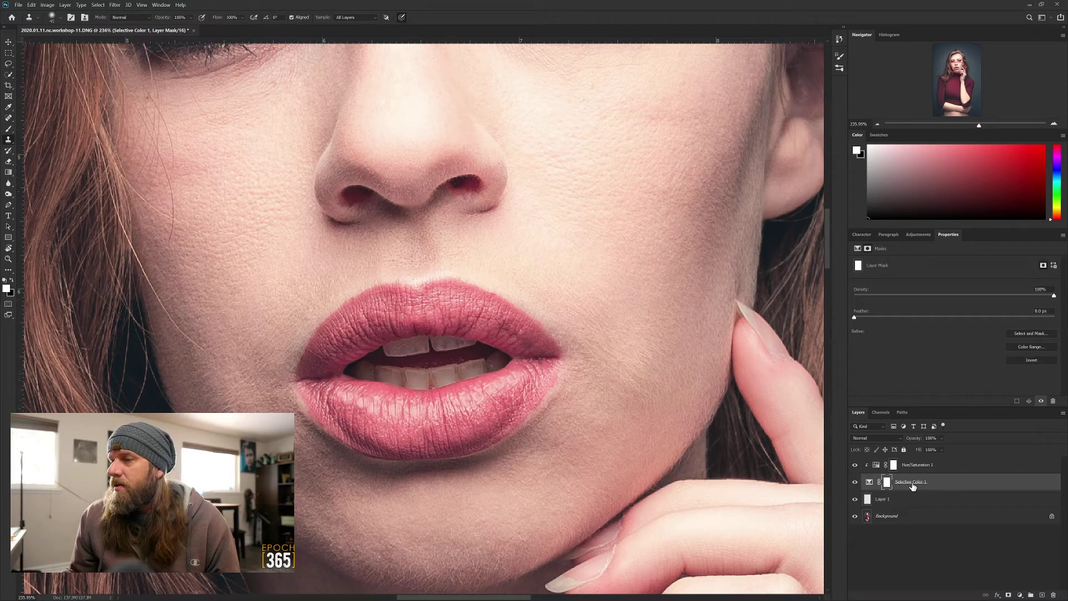
{"action": "key", "text": "ctrl+i"}
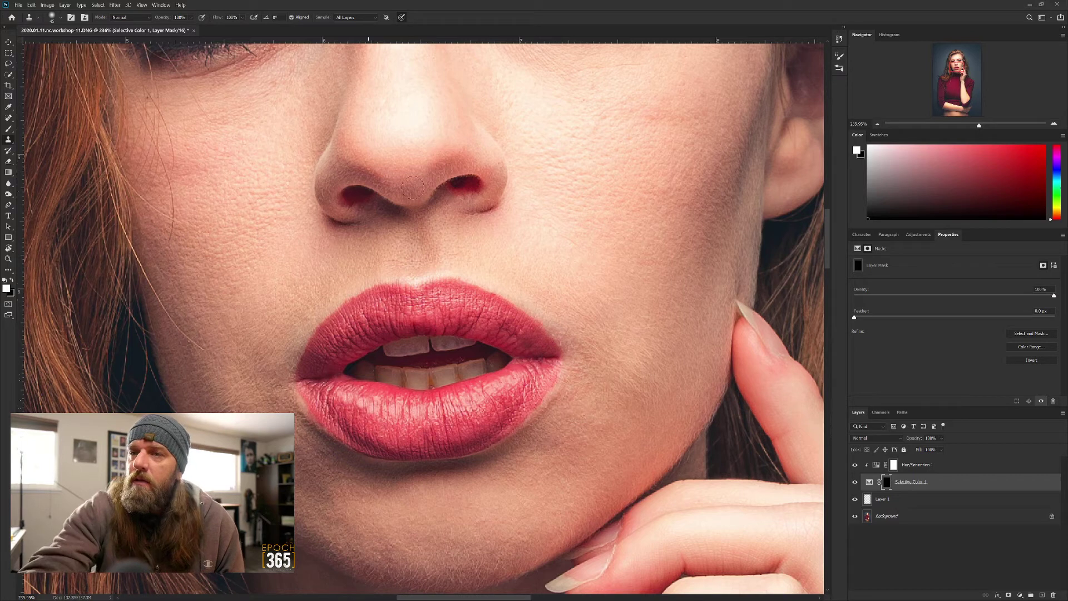
{"action": "key", "text": "b"}
{"action": "mouse_move", "coordinate": [398, 365]}
{"action": "left_mouse_down"}
{"action": "mouse_move", "coordinate": [437, 367]}
{"action": "mouse_move", "coordinate": [372, 372]}
{"action": "mouse_move", "coordinate": [453, 362]}
{"action": "mouse_move", "coordinate": [433, 377]}
{"action": "left_mouse_up"}
{"action": "key", "text": "bracketleft"}
{"action": "key", "text": "bracketleft"}
{"action": "key", "text": "bracketleft"}
{"action": "key", "text": "bracketleft"}
{"action": "key", "text": "bracketleft"}
{"action": "key", "text": "bracketleft"}
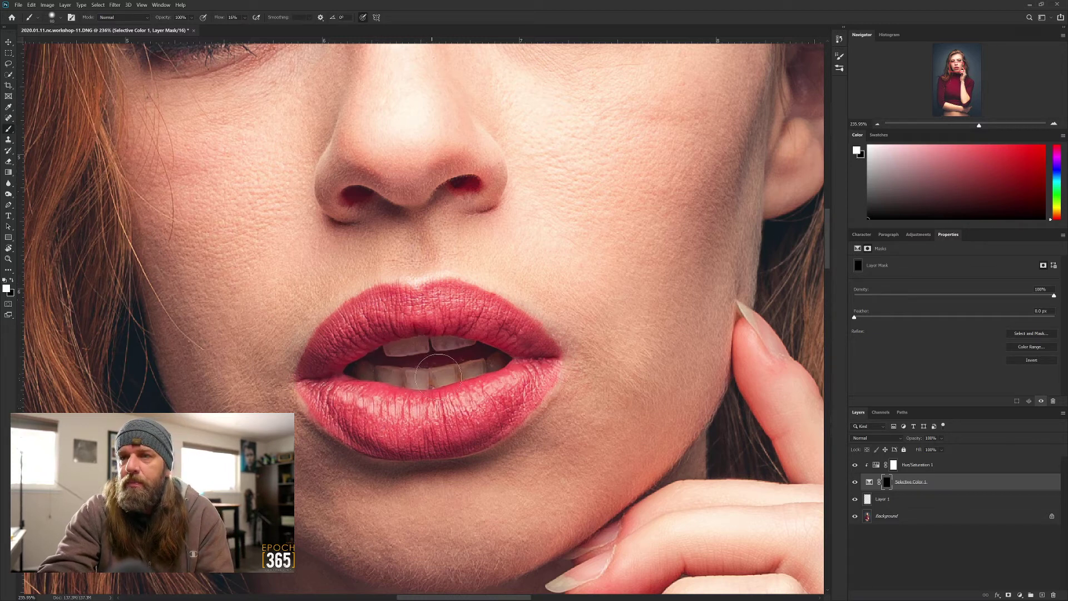
{"action": "mouse_move", "coordinate": [460, 371]}
{"action": "left_mouse_down"}
{"action": "mouse_move", "coordinate": [497, 362]}
{"action": "mouse_move", "coordinate": [415, 380]}
{"action": "mouse_move", "coordinate": [399, 376]}
{"action": "mouse_move", "coordinate": [467, 372]}
{"action": "mouse_move", "coordinate": [428, 350]}
{"action": "mouse_move", "coordinate": [389, 349]}
{"action": "mouse_move", "coordinate": [453, 343]}
{"action": "mouse_move", "coordinate": [480, 342]}
{"action": "mouse_move", "coordinate": [492, 359]}
{"action": "mouse_move", "coordinate": [416, 378]}
{"action": "mouse_move", "coordinate": [368, 373]}
{"action": "mouse_move", "coordinate": [503, 361]}
{"action": "left_mouse_up"}
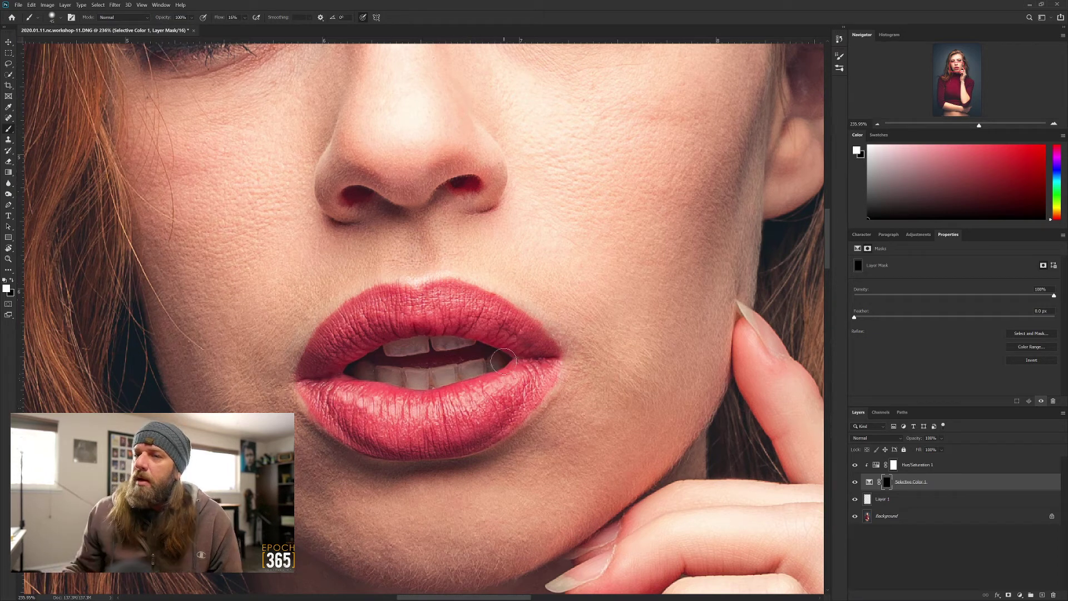
- Compare the teeth with the Selective Color layer hidden and shown, both close up and in a wider view of the portrait
{"action": "left_click", "coordinate": [854, 482]}
{"action": "left_click", "coordinate": [855, 483]}
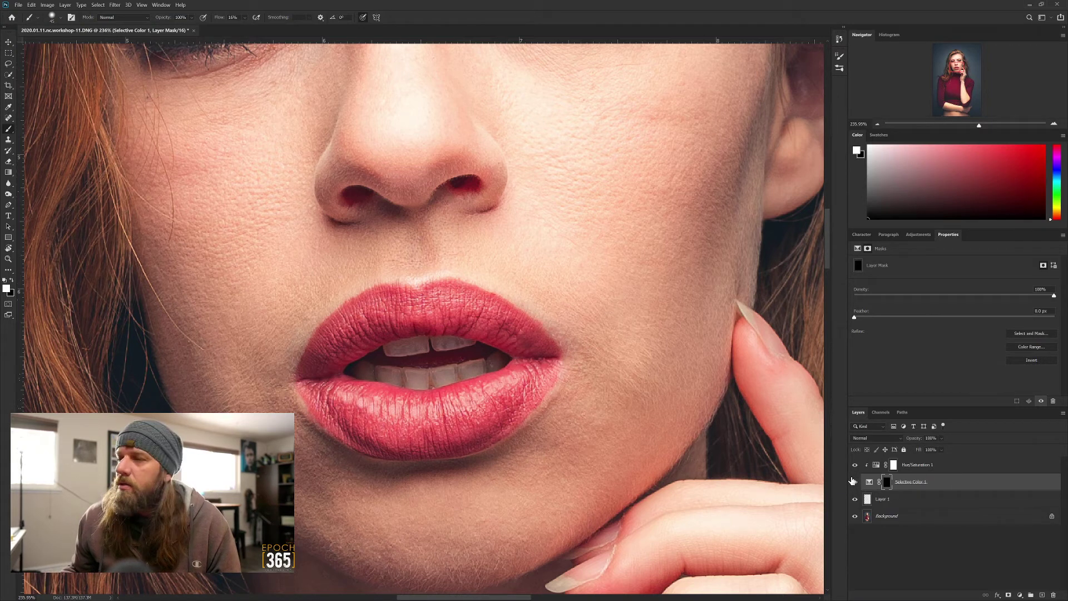
{"action": "left_click", "coordinate": [854, 482]}
{"action": "left_click", "coordinate": [854, 483]}
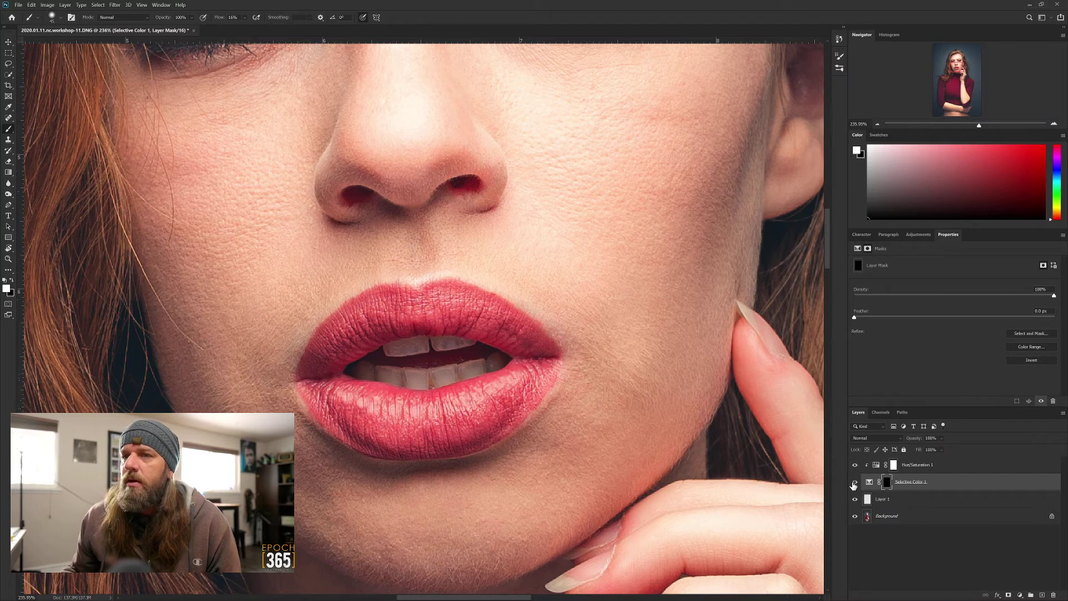
{"action": "left_click", "coordinate": [884, 127]}
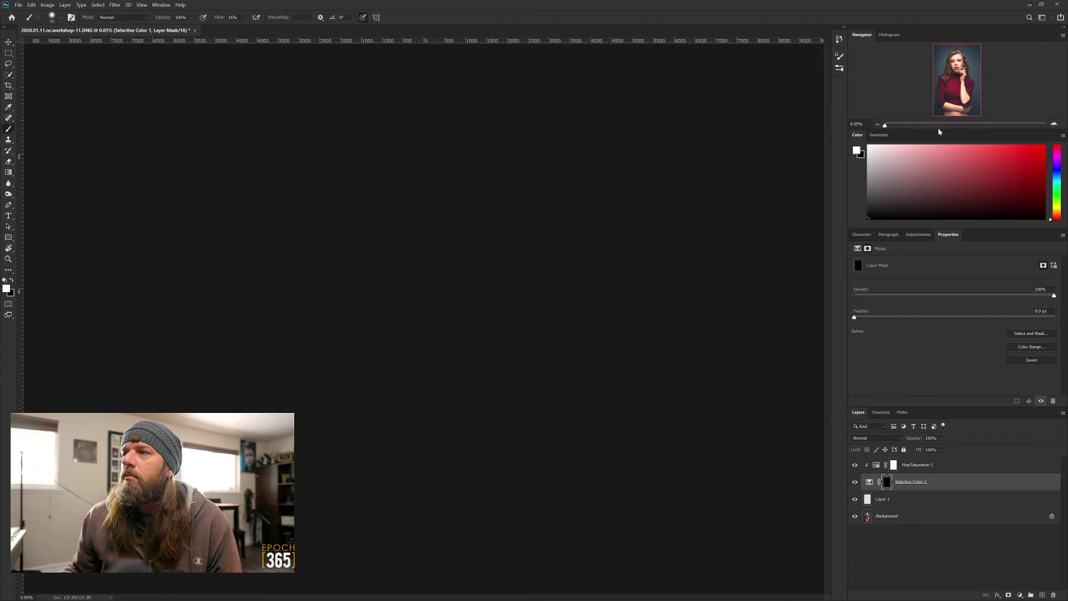
{"action": "left_click", "coordinate": [944, 125]}
{"action": "left_click", "coordinate": [1055, 125]}
{"action": "left_click_drag", "start_coordinate": [1056, 125], "coordinate": [1055, 125]}
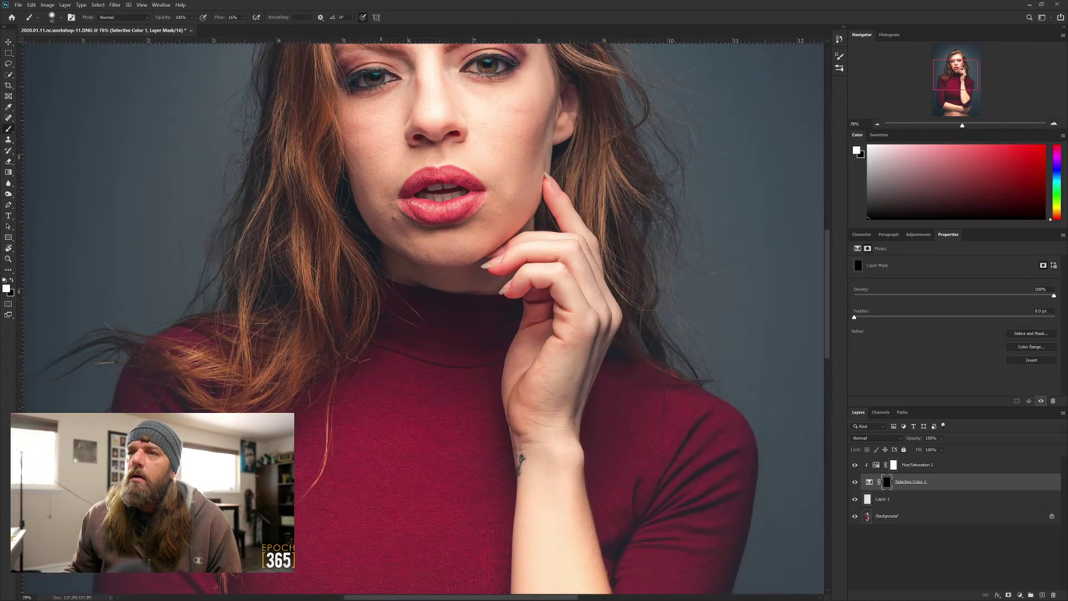
{"action": "left_click_drag", "start_coordinate": [961, 125], "coordinate": [960, 126]}
{"action": "left_click_drag", "start_coordinate": [449, 203], "coordinate": [445, 239]}
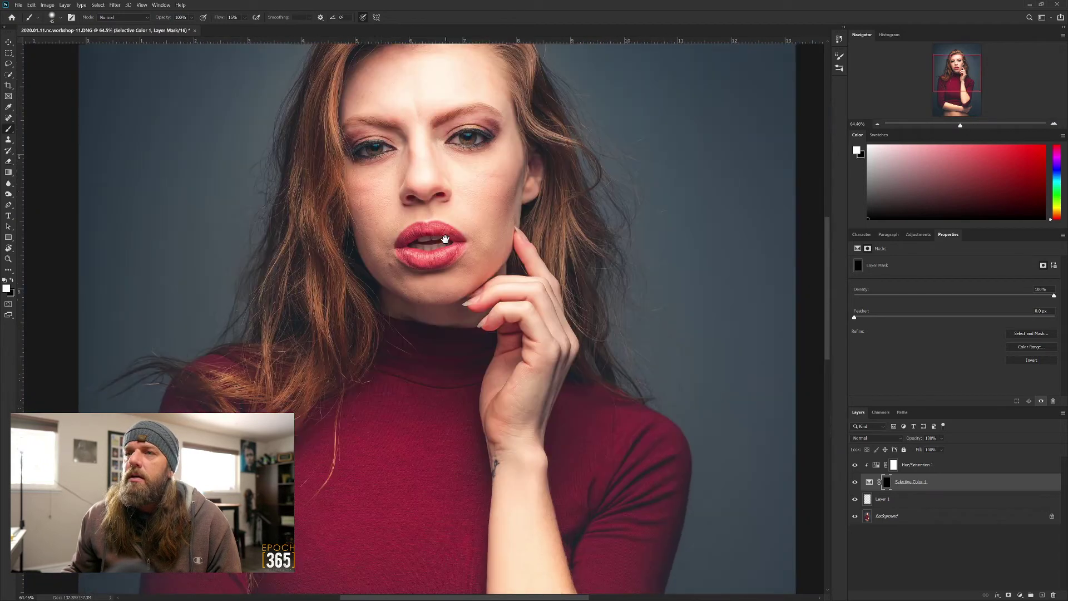
{"action": "left_click", "coordinate": [855, 483]}
{"action": "left_click", "coordinate": [855, 485]}
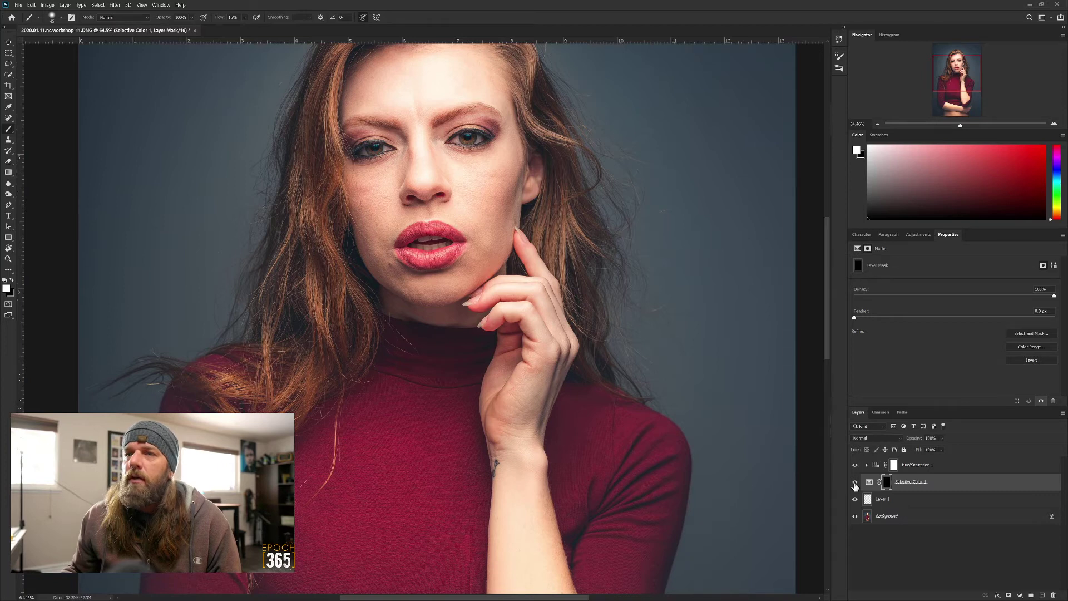
{"action": "left_click", "coordinate": [855, 485]}
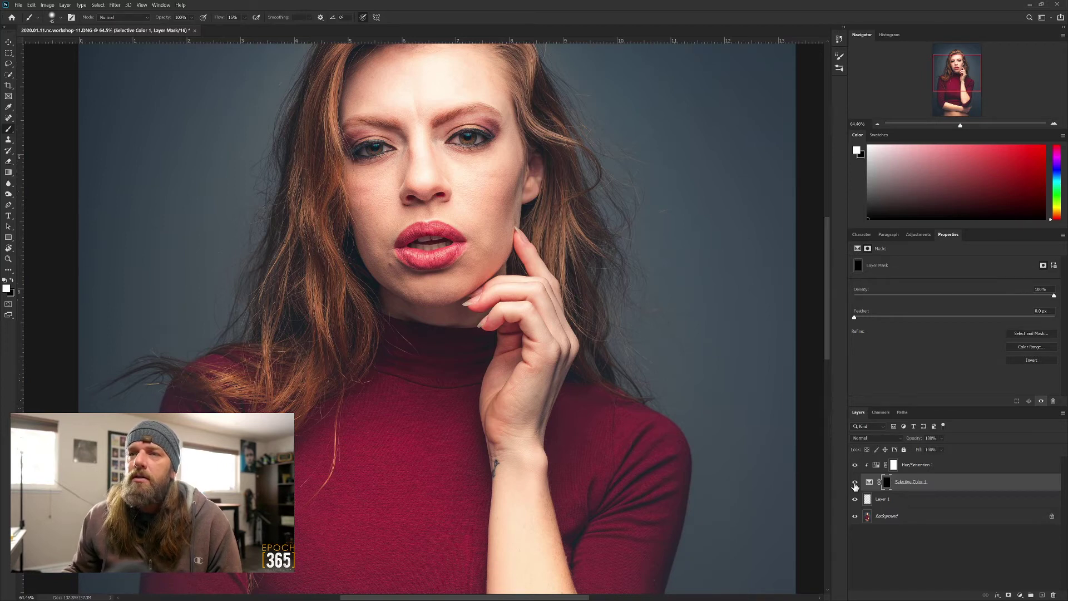
{"action": "left_click", "coordinate": [855, 484]}
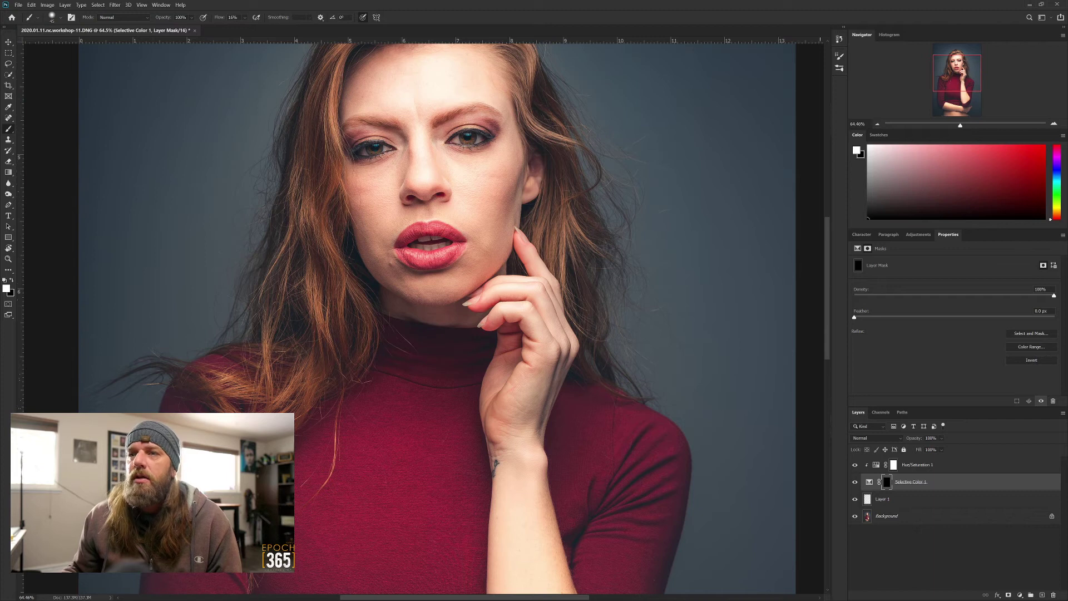
{"action": "scroll", "coordinate": [388, 289], "scroll_direction": "down", "scroll_amount": 2}
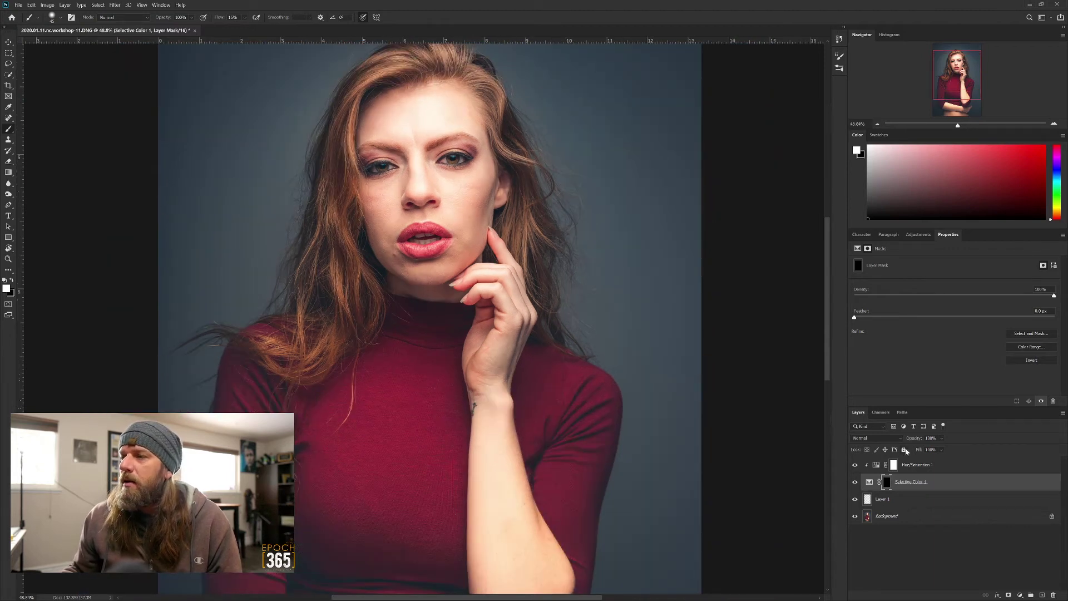
- Reduce the Selective Color layer's opacity to 76% and compare the portrait with the layer hidden and shown
{"action": "left_click_drag", "start_coordinate": [914, 439], "coordinate": [904, 440]}
{"action": "left_click", "coordinate": [855, 483]}
{"action": "left_click", "coordinate": [855, 483]}
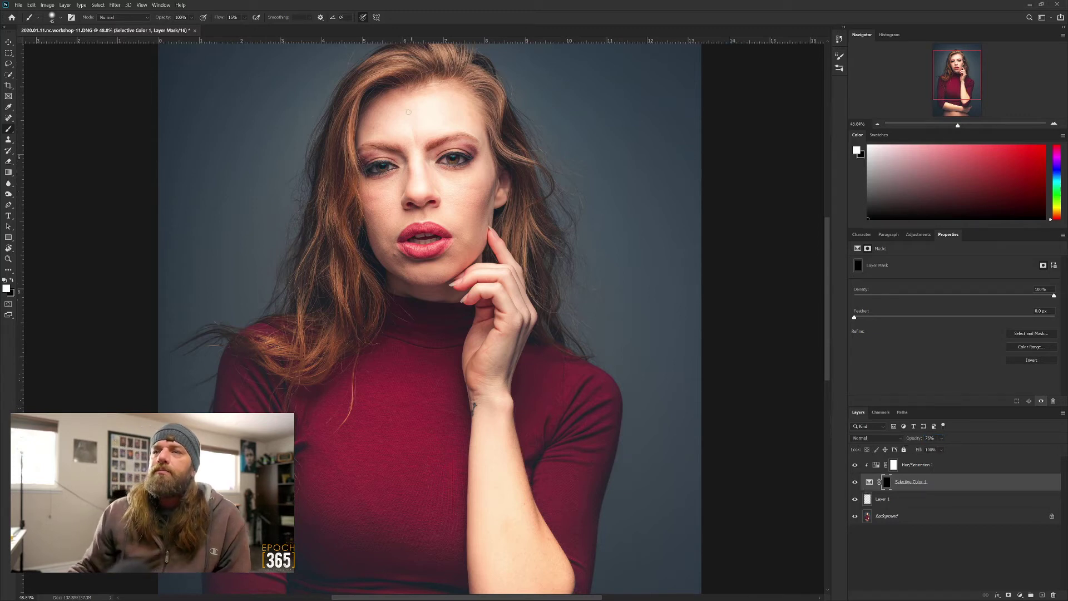
- Add a second Selective Color adjustment layer directly above the Selective Color 1 layer
{"action": "scroll", "coordinate": [408, 111], "scroll_direction": "up", "scroll_amount": 5}
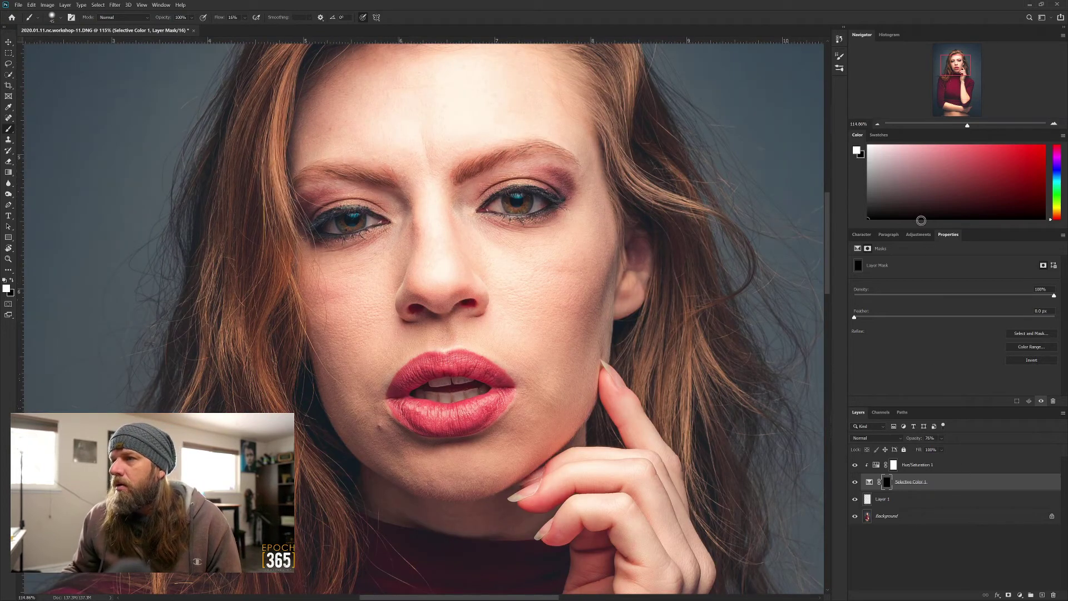
{"action": "left_click", "coordinate": [923, 237]}
{"action": "left_click", "coordinate": [904, 279]}
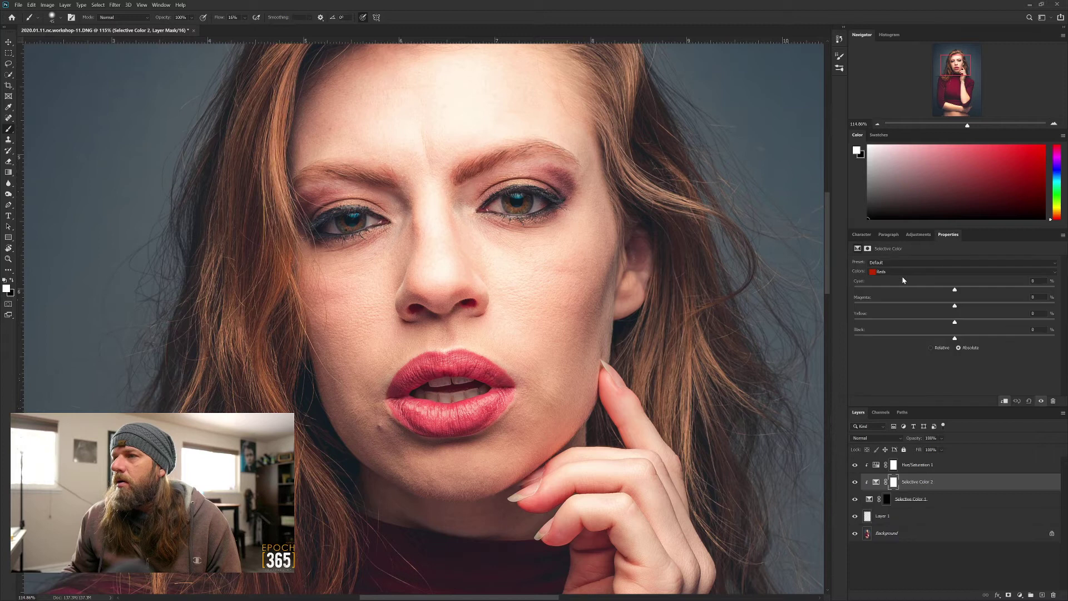
- Try adjusting the Blues on the new Selective Color layer with Cyan -27 and Yellow +6, checking the eyes close up
{"action": "left_click", "coordinate": [903, 272]}
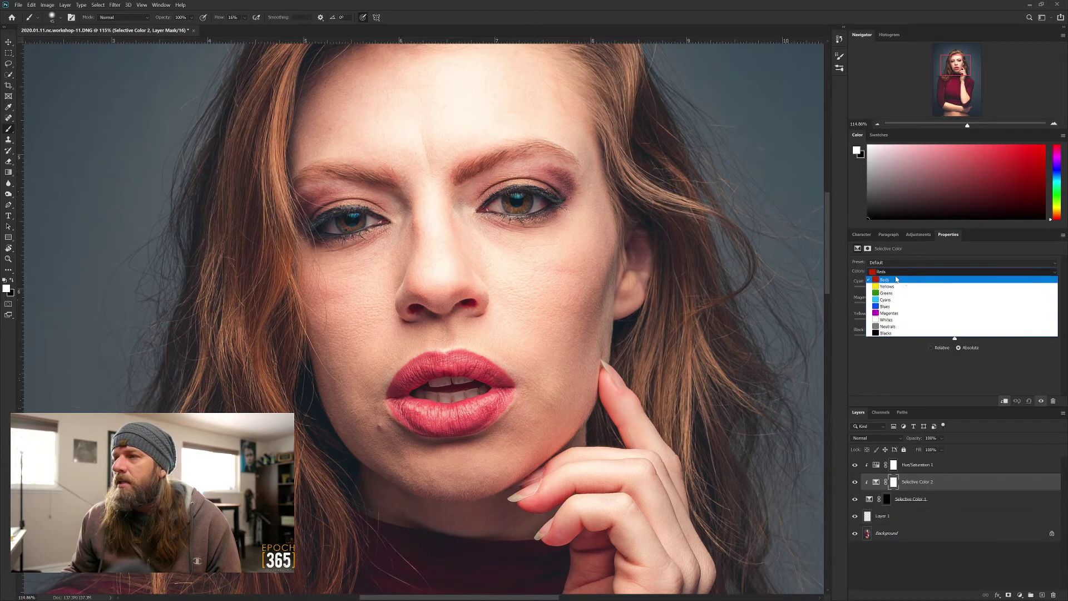
{"action": "left_click", "coordinate": [887, 306]}
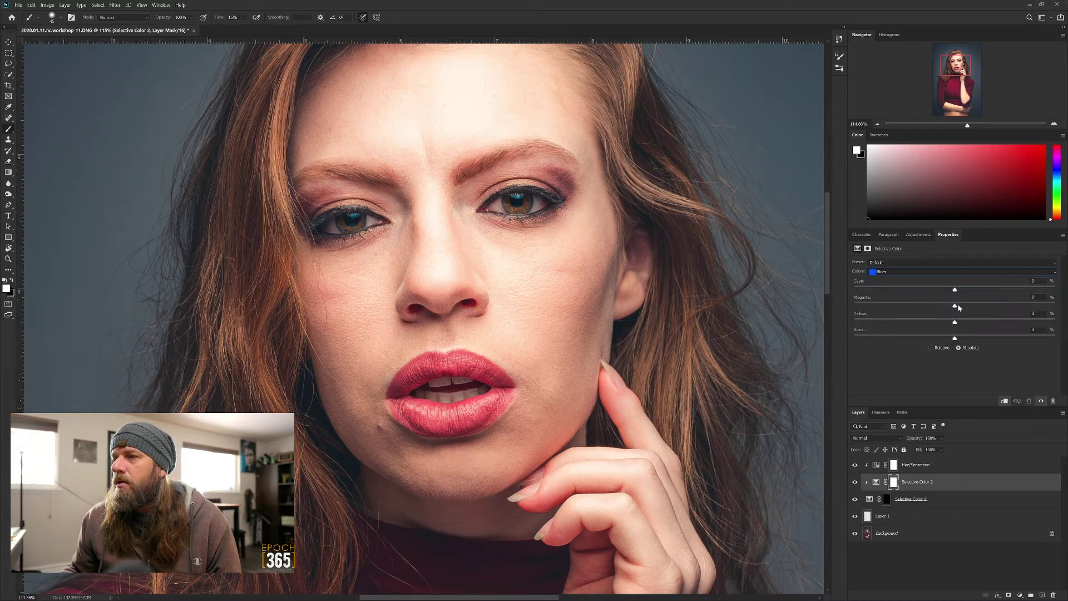
{"action": "left_click_drag", "start_coordinate": [980, 320], "coordinate": [961, 322]}
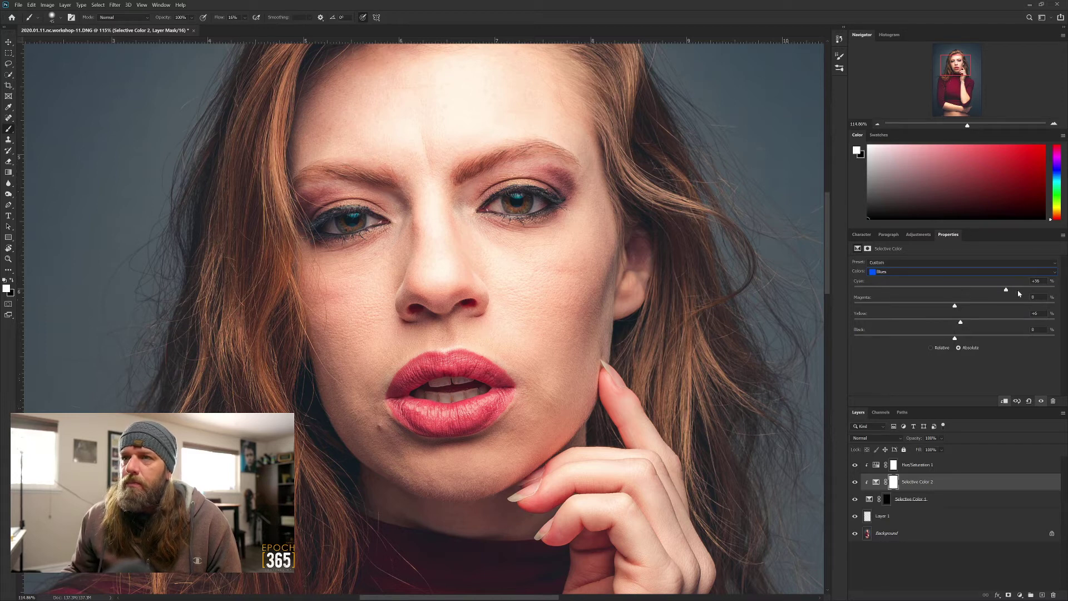
{"action": "left_click_drag", "start_coordinate": [1018, 293], "coordinate": [928, 296]}
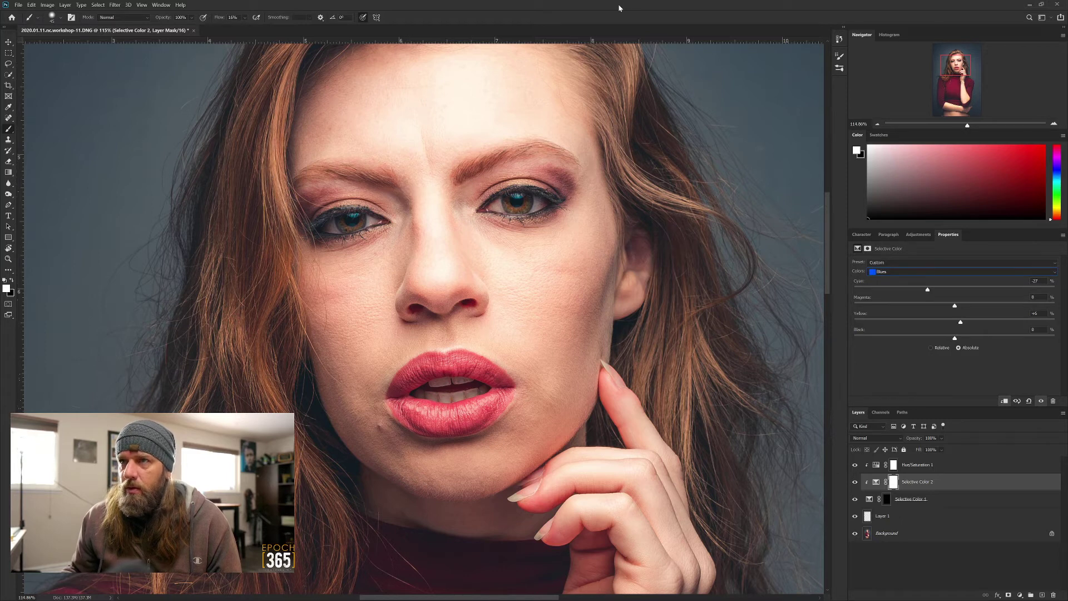
{"action": "left_click", "coordinate": [8, 42]}
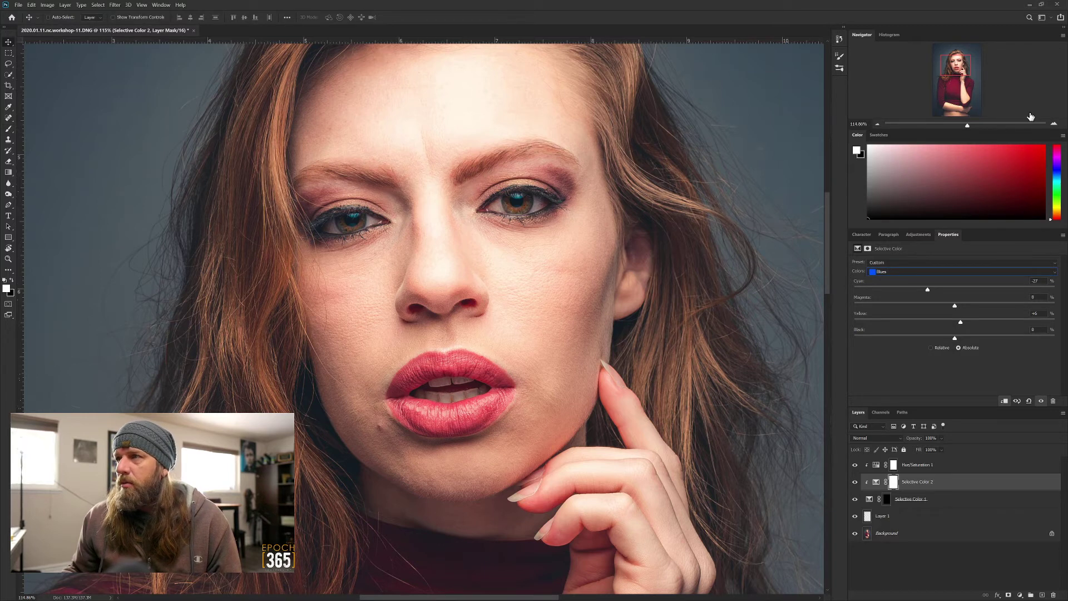
{"action": "left_click", "coordinate": [1053, 124]}
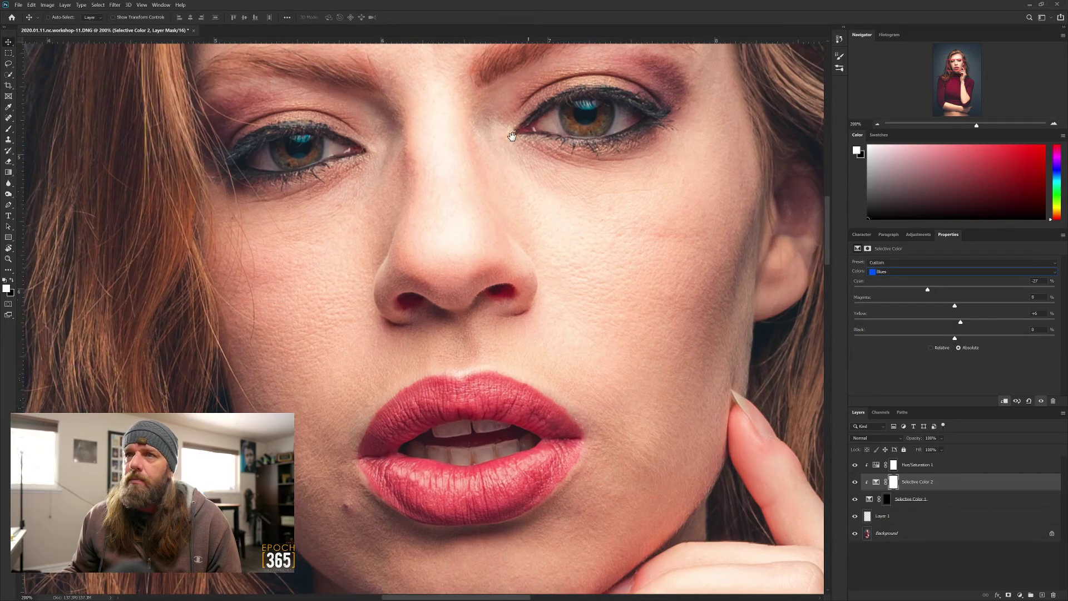
{"action": "left_click_drag", "start_coordinate": [486, 182], "coordinate": [465, 210]}
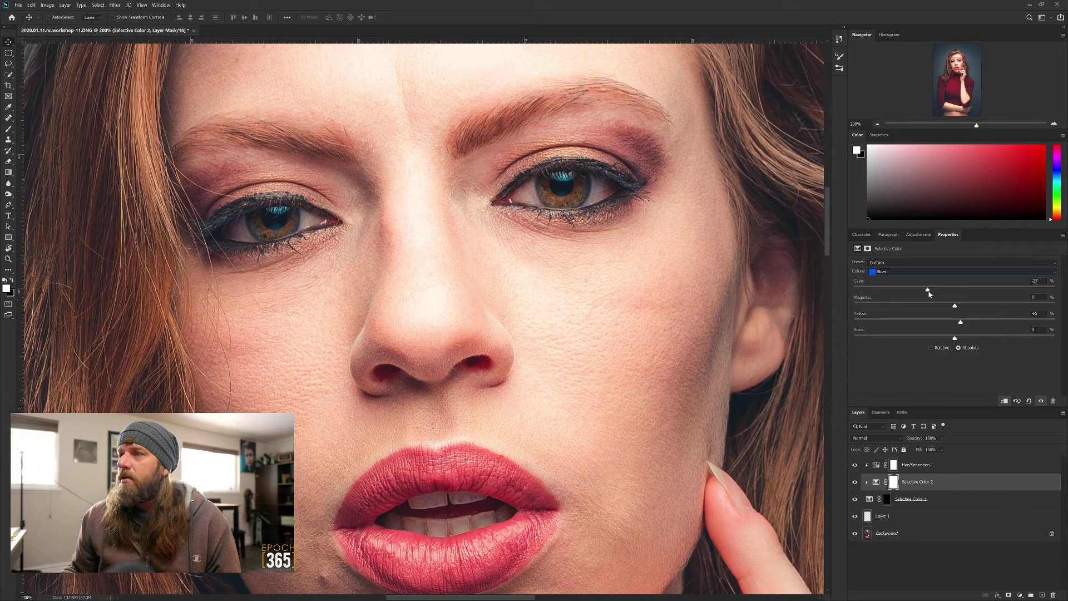
- Try stronger Blues settings on the Selective Color 2 layer: Cyan -54, Magenta -35, Yellow -40 and Black +40
{"action": "left_click", "coordinate": [1013, 289]}
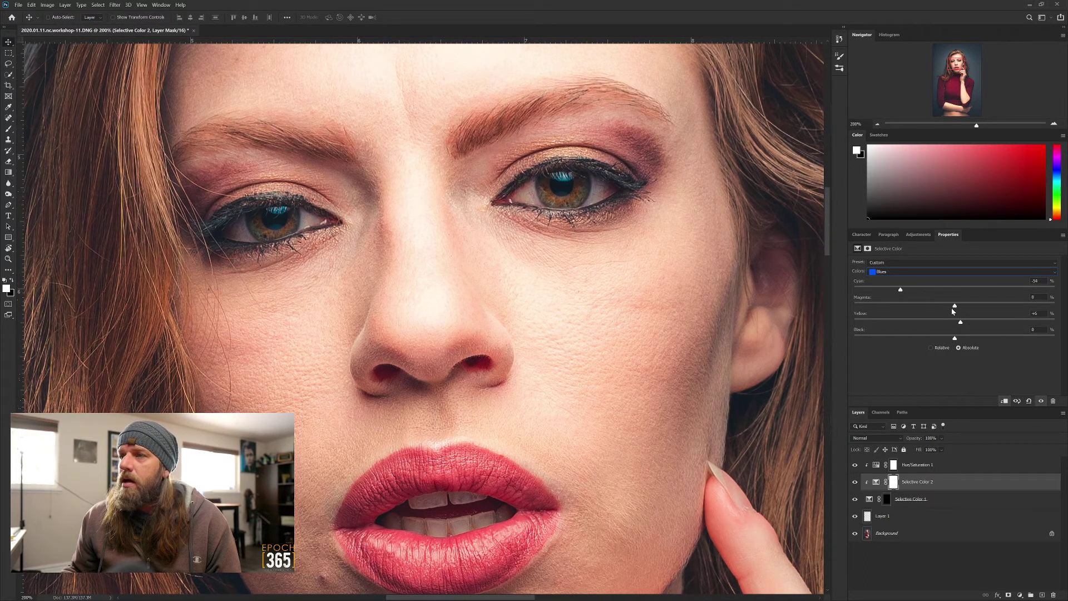
{"action": "left_click", "coordinate": [993, 306]}
{"action": "left_click", "coordinate": [919, 307]}
{"action": "left_click", "coordinate": [927, 321]}
{"action": "left_click", "coordinate": [992, 321]}
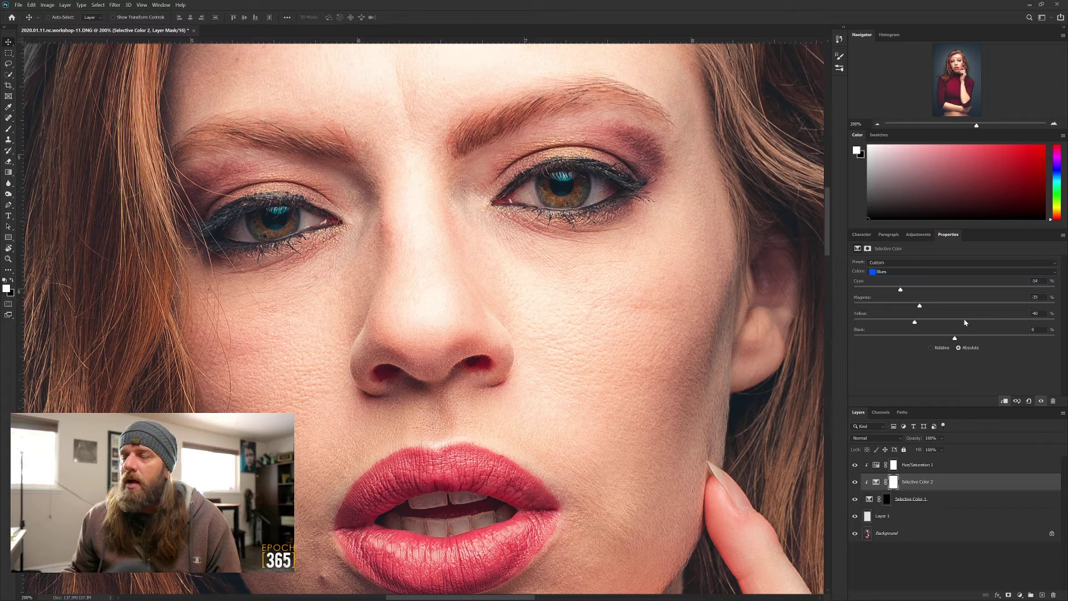
{"action": "left_click_drag", "start_coordinate": [956, 335], "coordinate": [995, 338]}
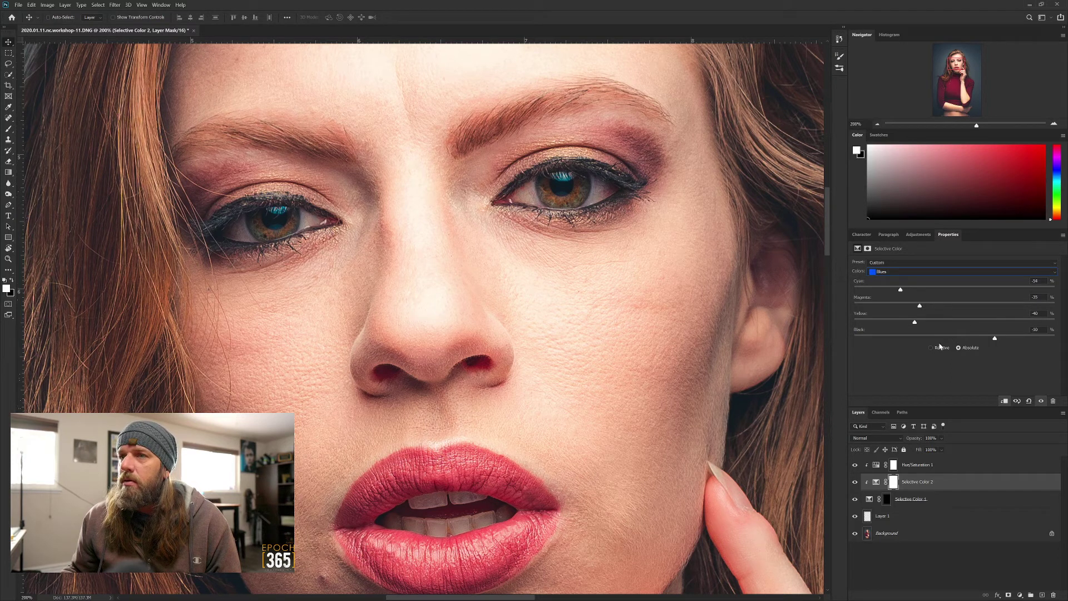
- Try adjusting the Cyans on the Selective Color 2 layer with Cyan -62, Magenta +52 and Yellow -5, and shift their Black
{"action": "left_click", "coordinate": [892, 271]}
{"action": "left_click", "coordinate": [891, 300]}
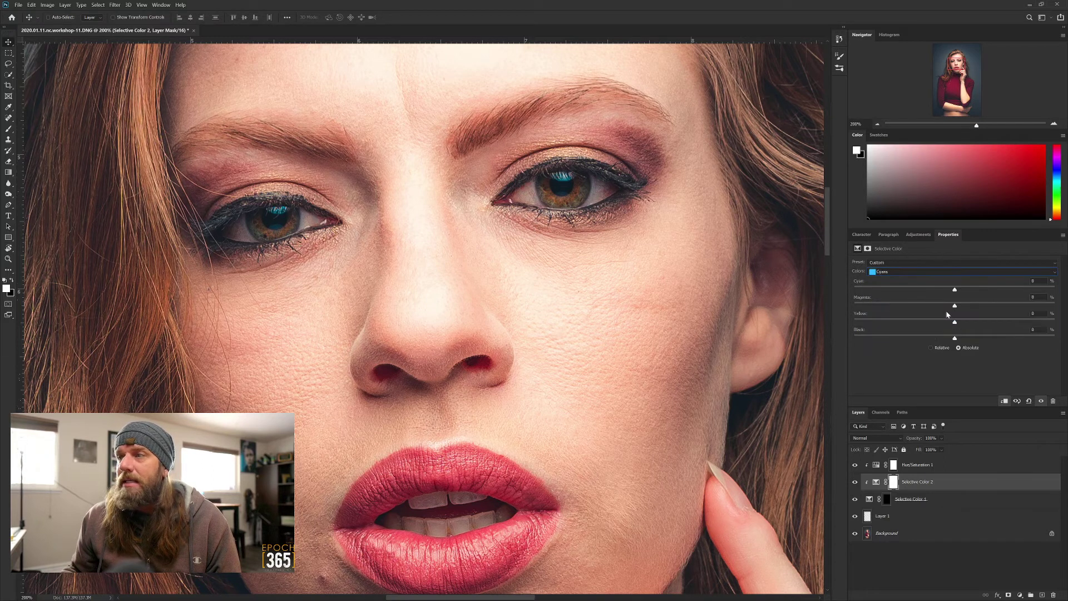
{"action": "left_click_drag", "start_coordinate": [1038, 328], "coordinate": [1006, 293]}
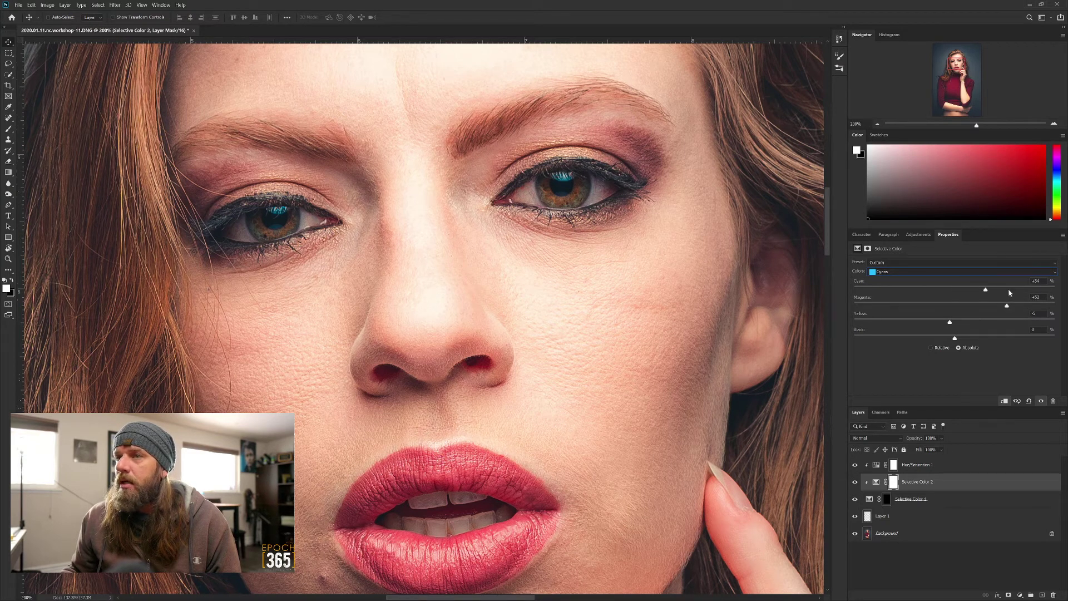
{"action": "left_click_drag", "start_coordinate": [934, 290], "coordinate": [1018, 292]}
{"action": "left_click_drag", "start_coordinate": [914, 290], "coordinate": [893, 289]}
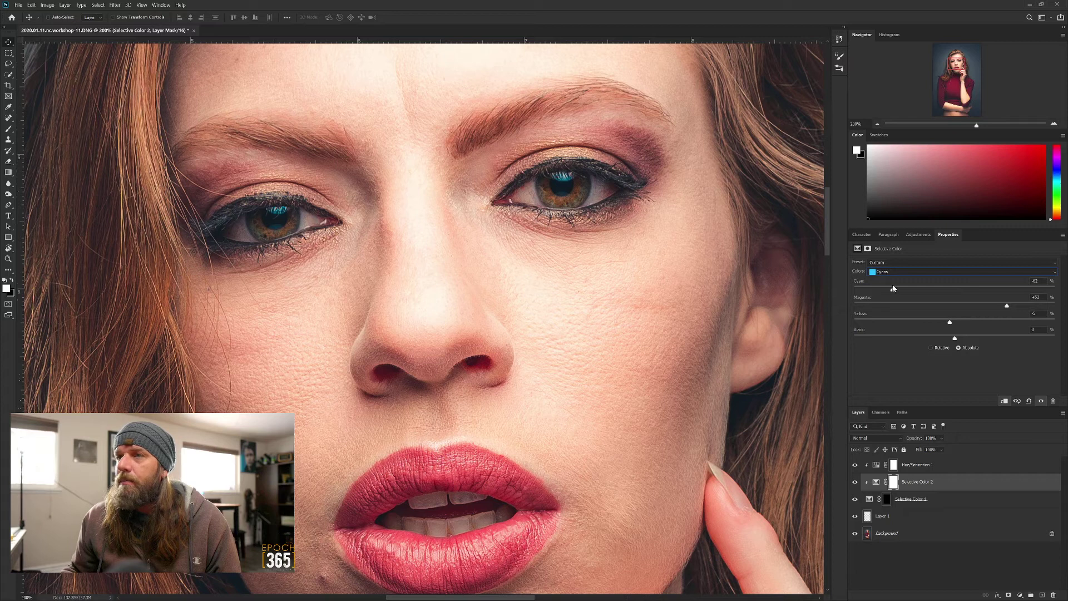
{"action": "left_click_drag", "start_coordinate": [955, 337], "coordinate": [1010, 338]}
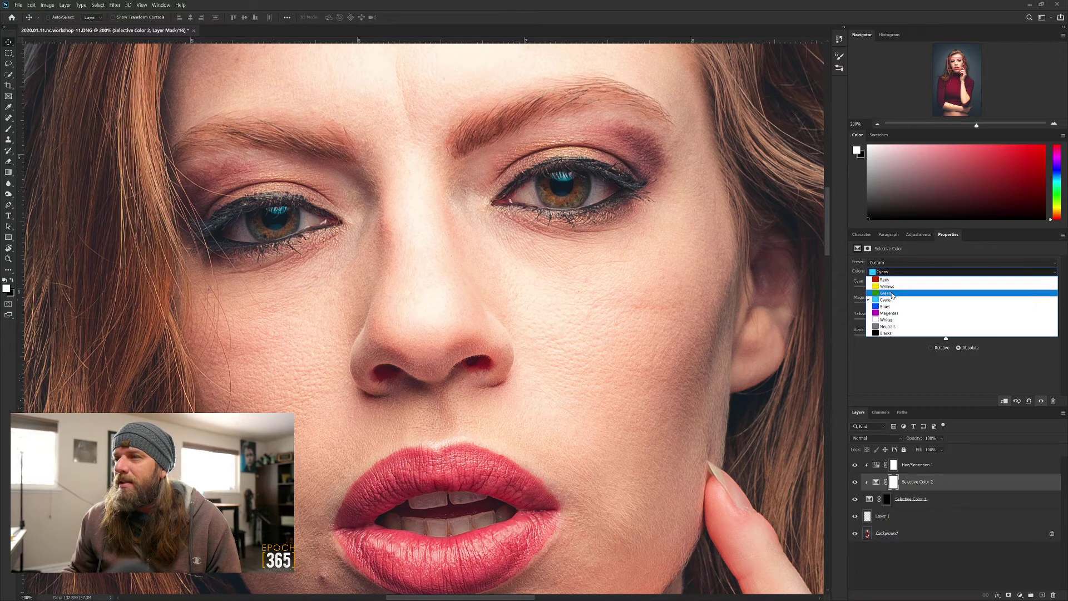
- Try raising Black in the Greens and setting Yellow to -28 in the Yellows of the Selective Color 2 layer
{"action": "left_click", "coordinate": [901, 293]}
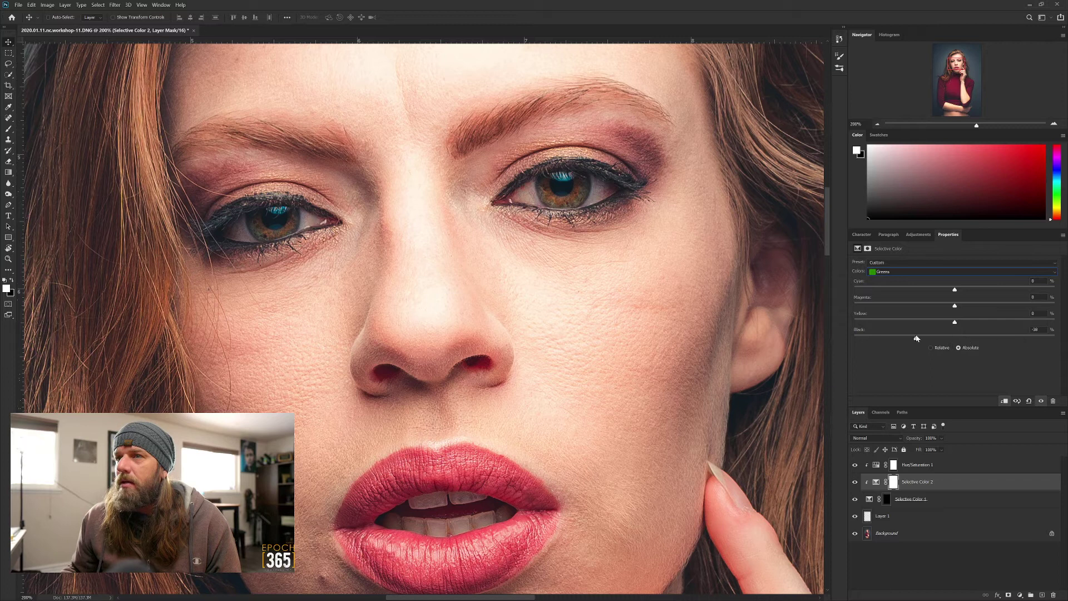
{"action": "left_click_drag", "start_coordinate": [966, 342], "coordinate": [983, 338]}
{"action": "left_click", "coordinate": [880, 273]}
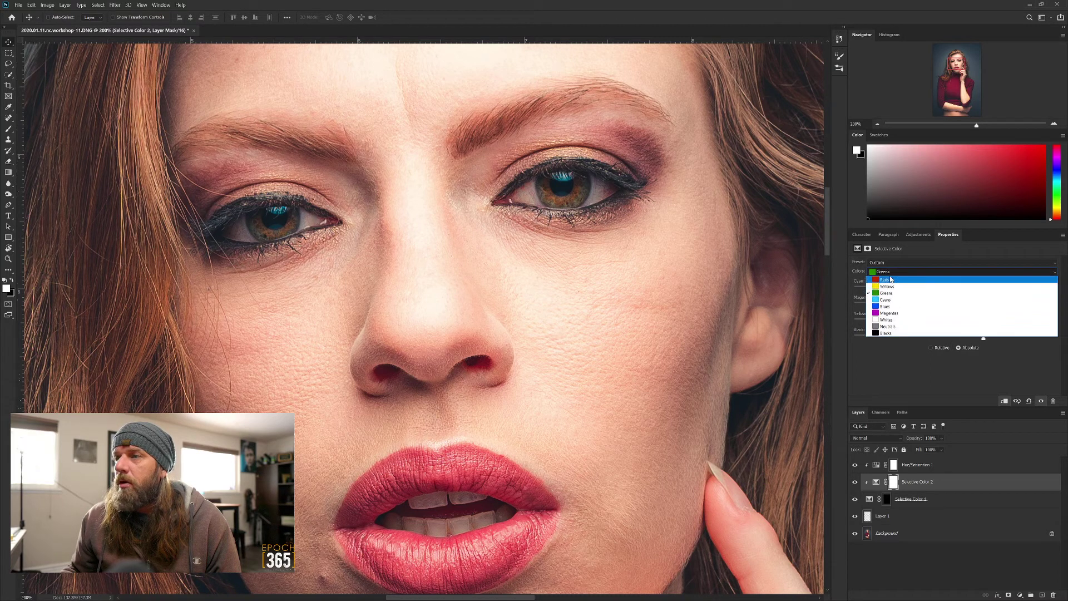
{"action": "left_click", "coordinate": [918, 286]}
{"action": "left_click_drag", "start_coordinate": [956, 322], "coordinate": [927, 321]}
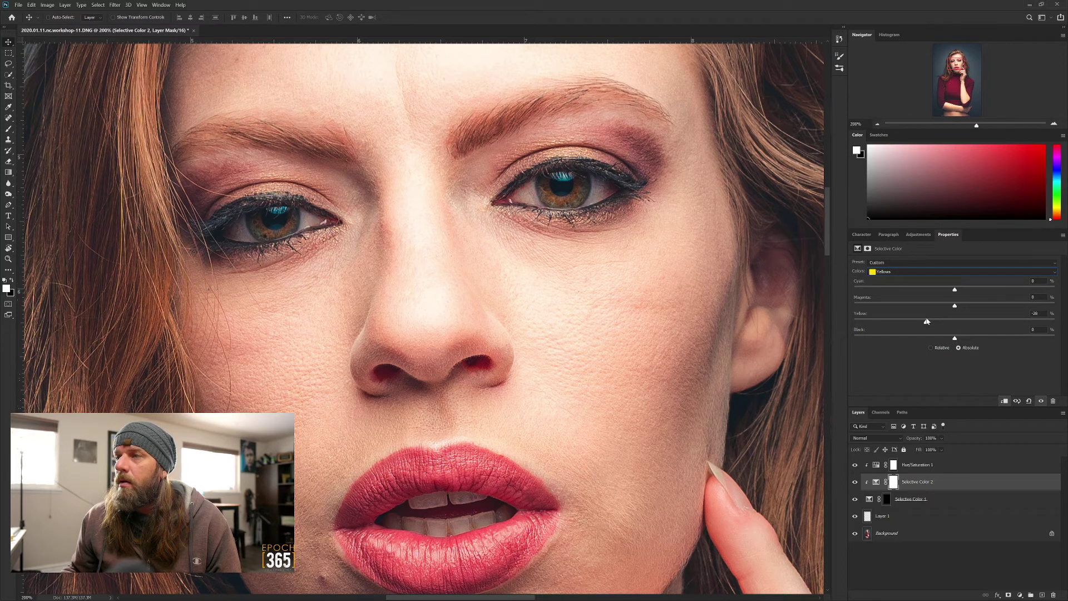
- Move the Selective Color 2 layer above the clipped Hue/Saturation layer, unclipped, and reset its settings to default
{"action": "left_click_drag", "start_coordinate": [929, 464], "coordinate": [915, 470]}
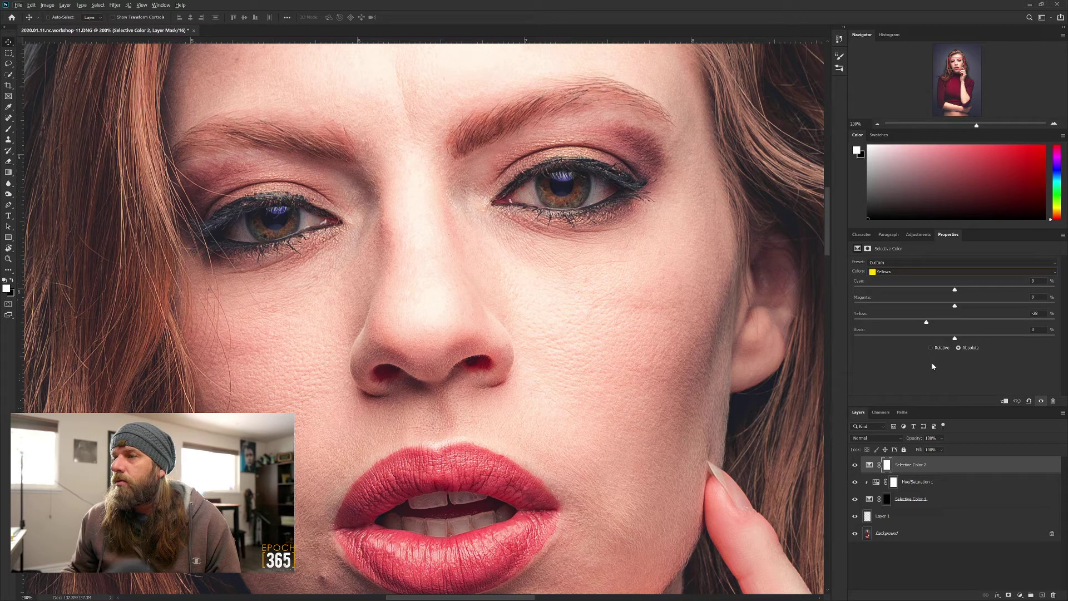
{"action": "left_click", "coordinate": [1030, 401]}
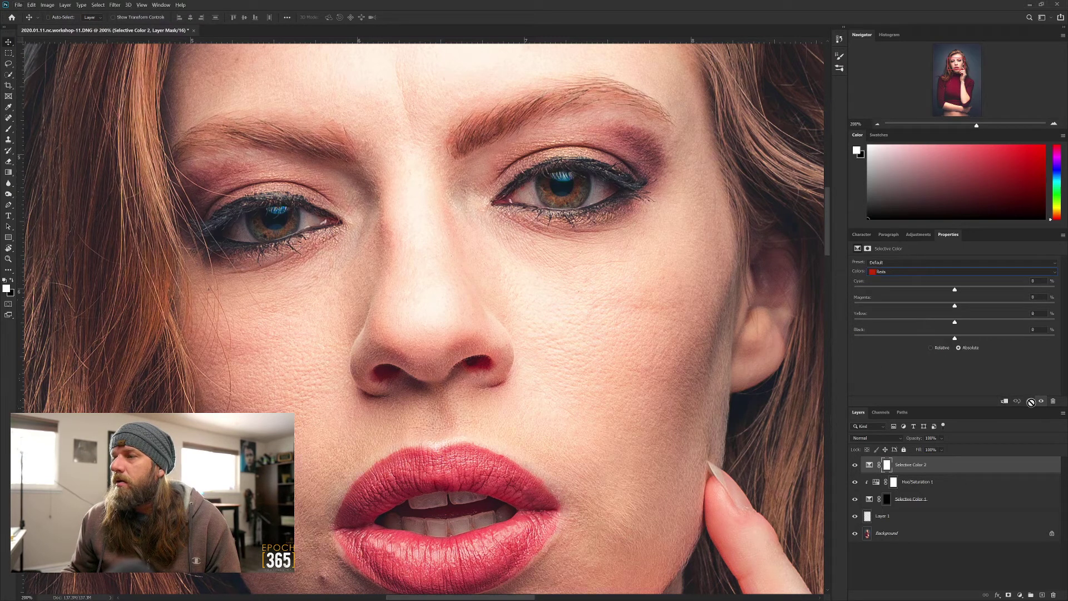
- Set the Blues of the Selective Color 2 layer to Cyan -28, Magenta +29 and Yellow +56
{"action": "left_click", "coordinate": [901, 271]}
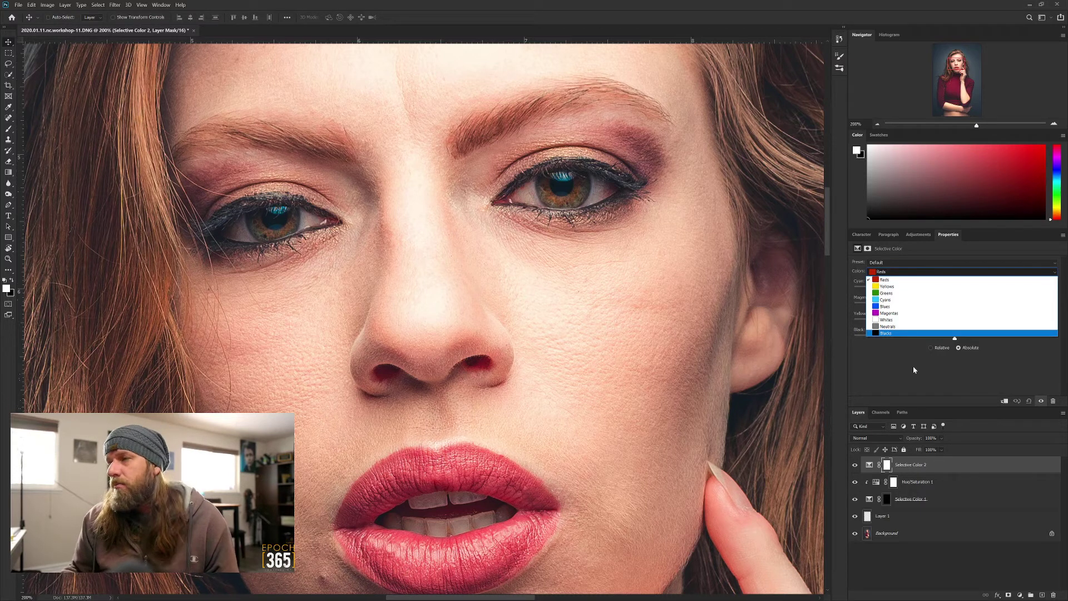
{"action": "left_click", "coordinate": [953, 305]}
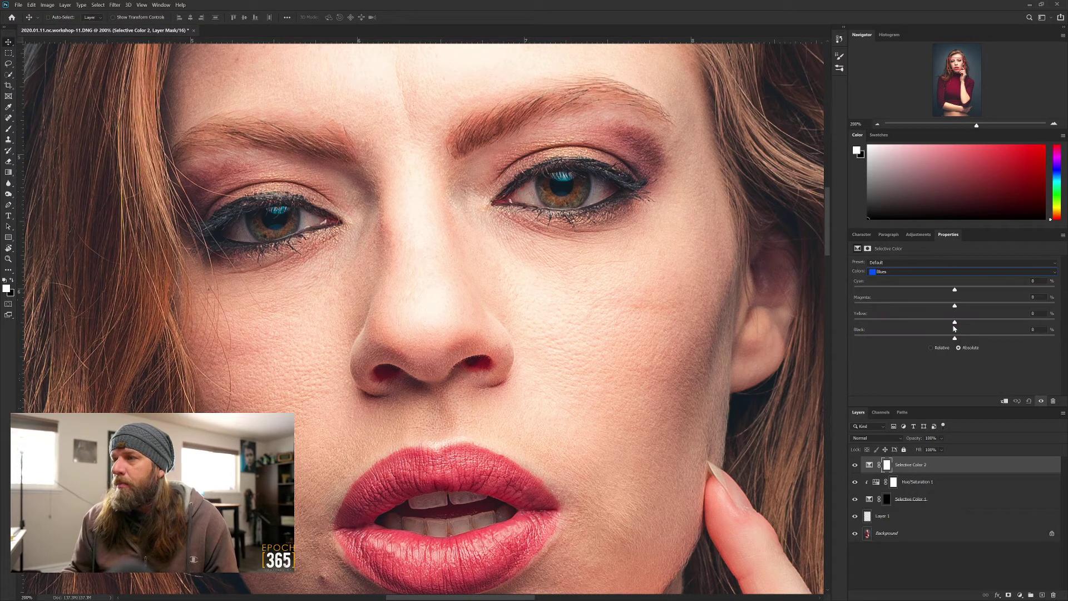
{"action": "mouse_move", "coordinate": [955, 321]}
{"action": "left_mouse_down"}
{"action": "mouse_move", "coordinate": [975, 322]}
{"action": "mouse_move", "coordinate": [963, 322]}
{"action": "left_mouse_up"}
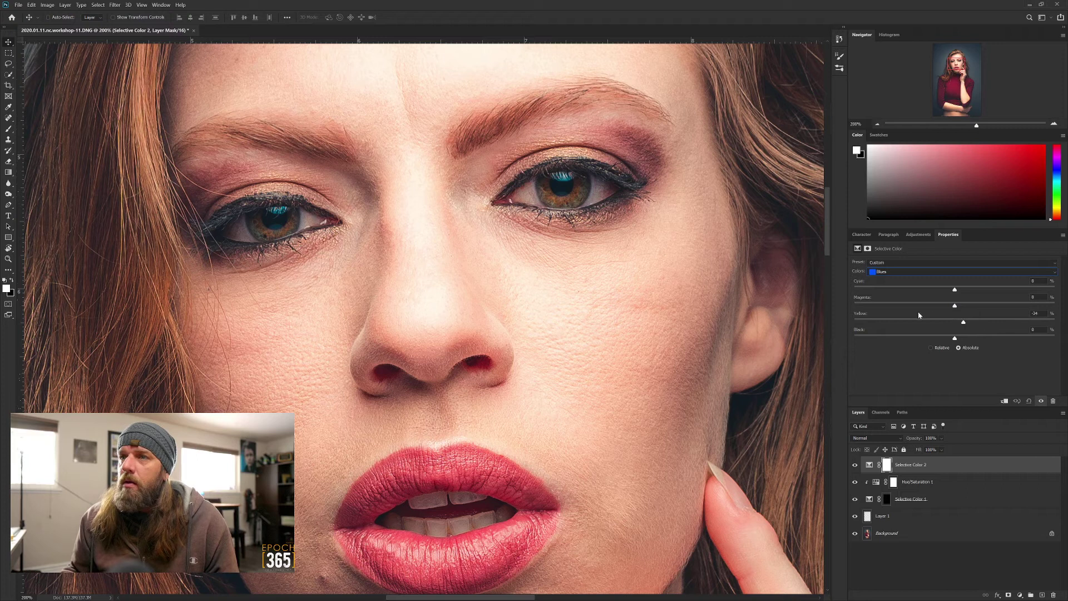
{"action": "left_click", "coordinate": [1010, 323]}
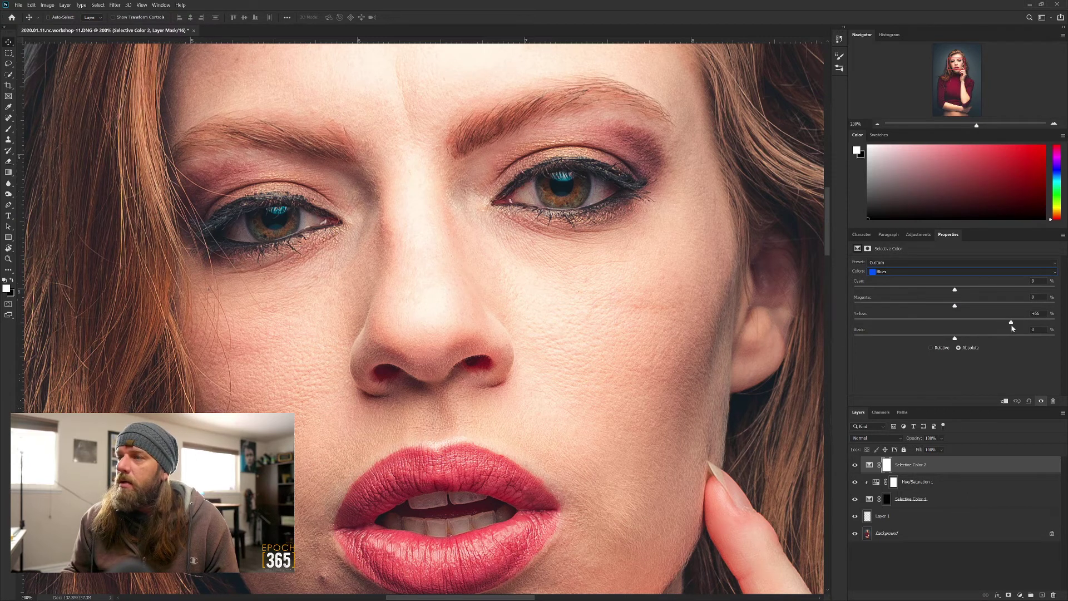
{"action": "left_click_drag", "start_coordinate": [955, 306], "coordinate": [952, 306]}
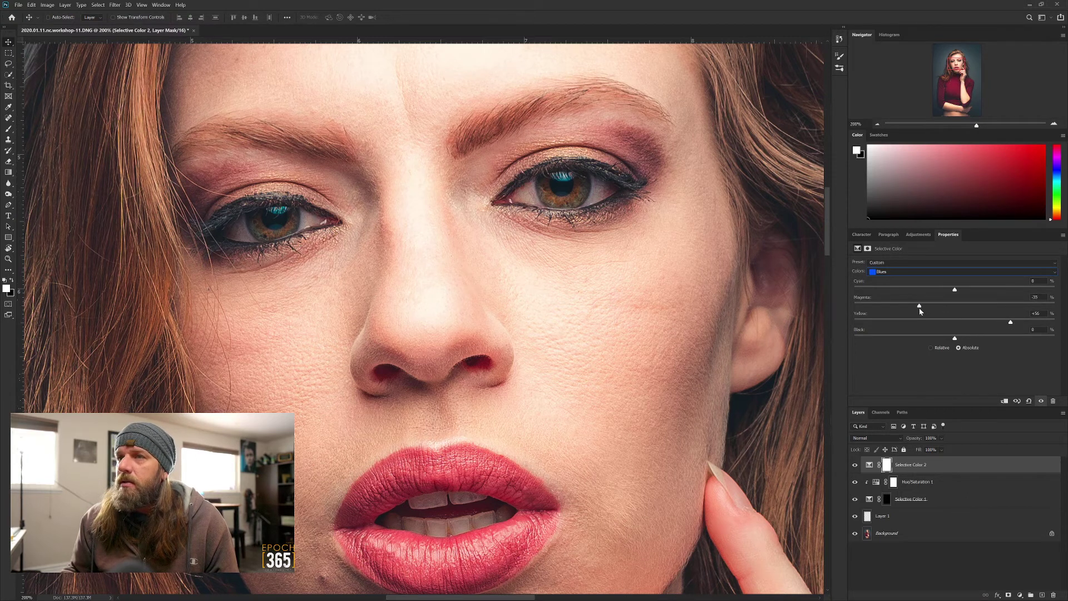
{"action": "left_click", "coordinate": [984, 306]}
{"action": "left_click", "coordinate": [949, 289]}
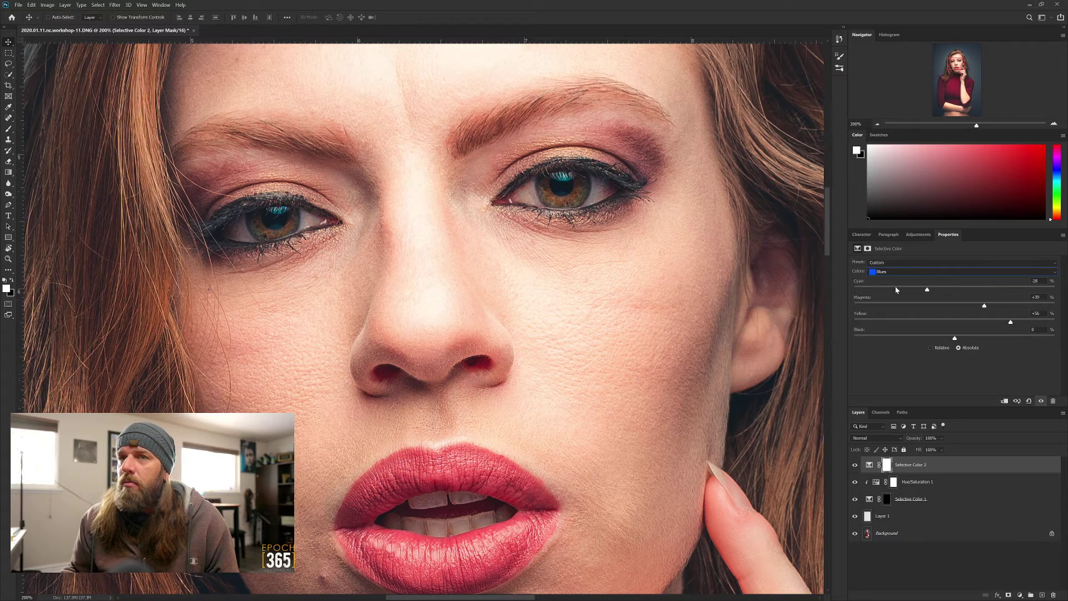
- Set the Cyans of the Selective Color 2 layer to Cyan -29, Magenta -31, Yellow +1 and Black -24
{"action": "left_click", "coordinate": [885, 272]}
{"action": "left_click", "coordinate": [885, 300]}
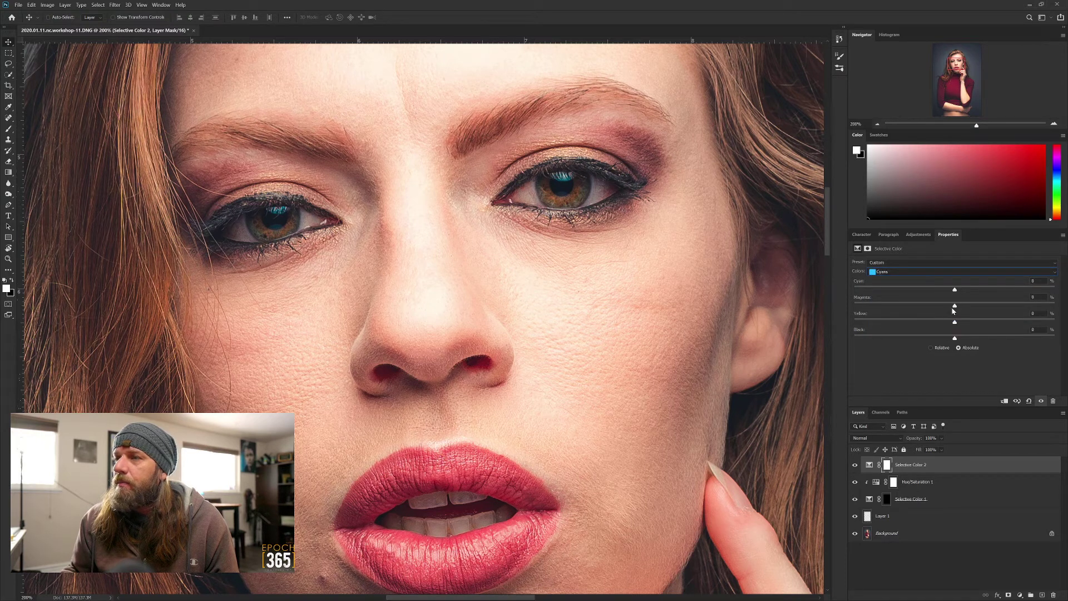
{"action": "left_click_drag", "start_coordinate": [956, 309], "coordinate": [924, 307]}
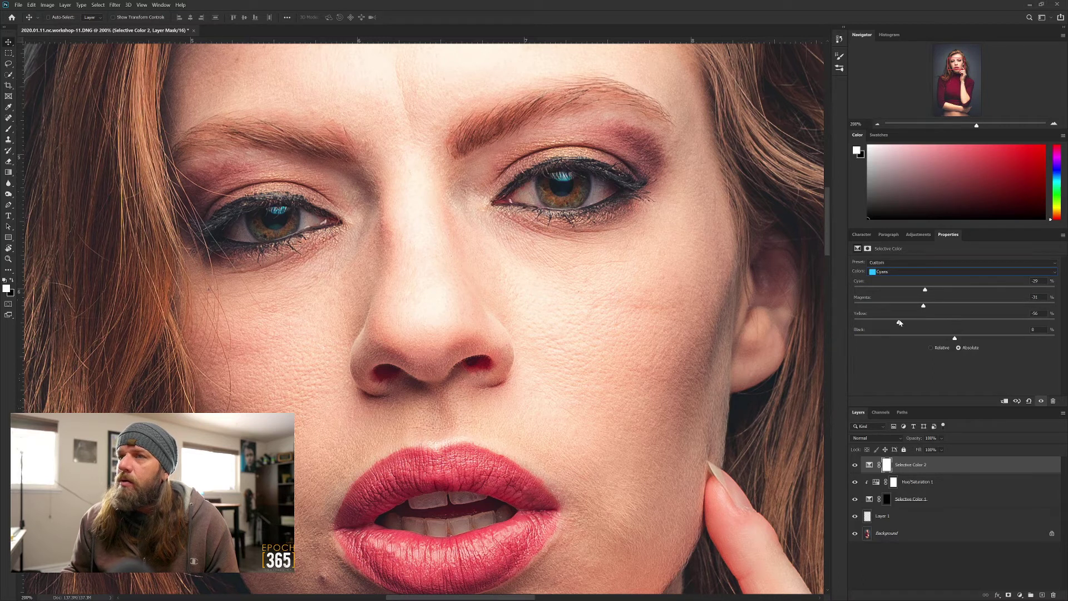
{"action": "left_click_drag", "start_coordinate": [900, 322], "coordinate": [1020, 345]}
{"action": "left_click_drag", "start_coordinate": [959, 331], "coordinate": [940, 339]}
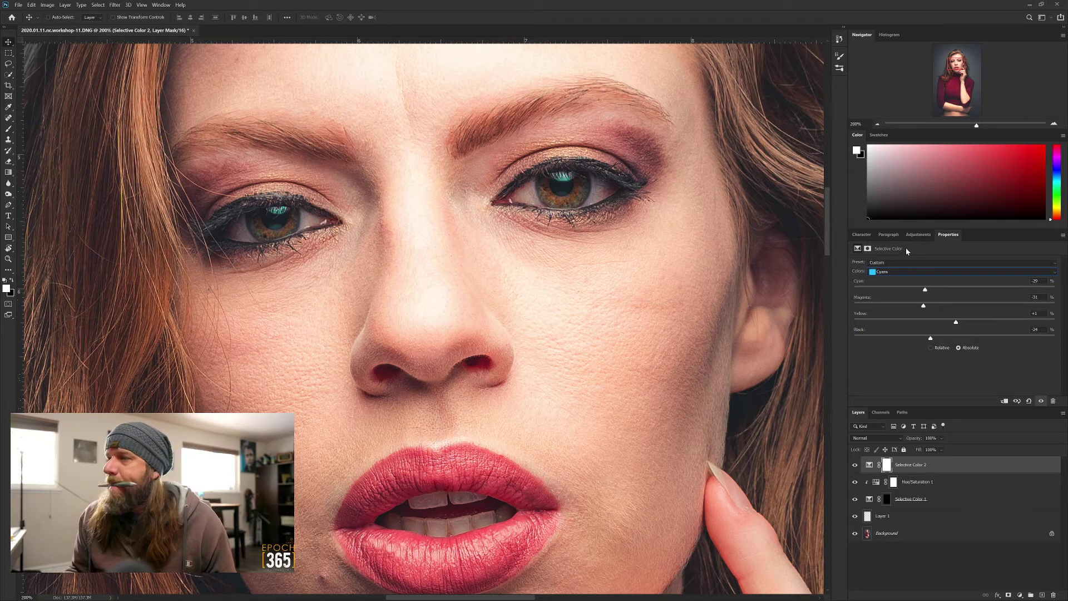
- Add a Hue/Saturation adjustment layer clipped to the Selective Color 2 layer and set its Saturation to -20
{"action": "left_click", "coordinate": [922, 236]}
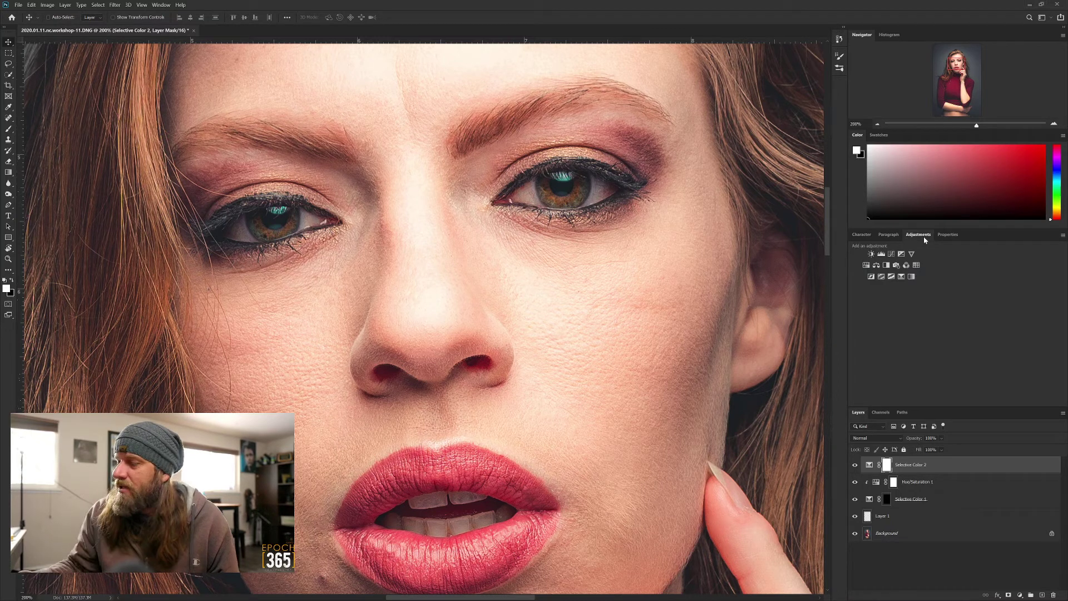
{"action": "left_click", "coordinate": [865, 266]}
{"action": "left_click", "coordinate": [939, 469], "text": "alt"}
{"action": "left_click_drag", "start_coordinate": [955, 310], "coordinate": [934, 312]}
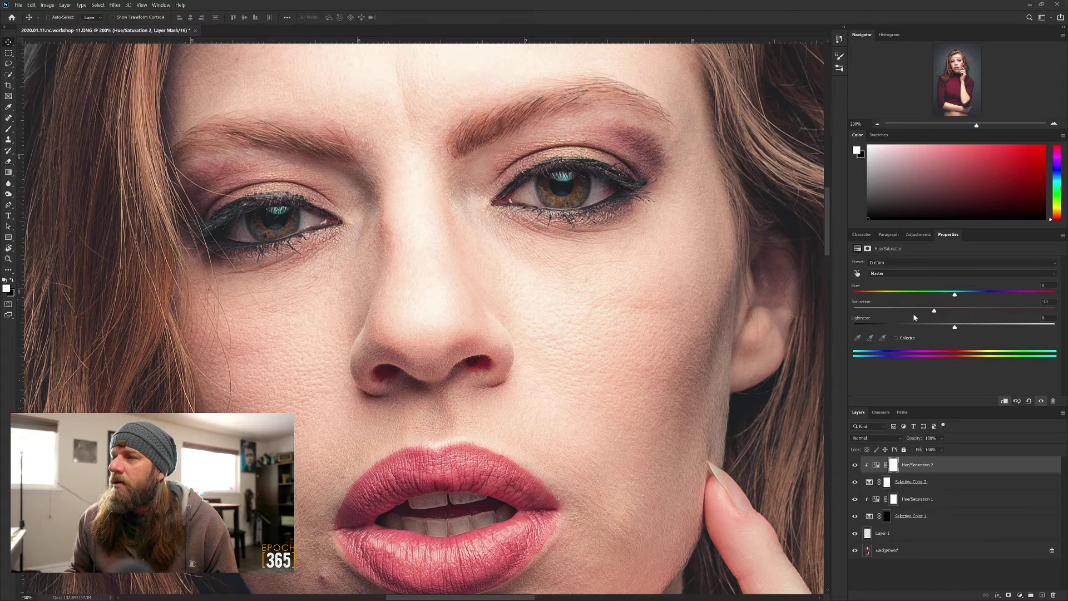
- In the Selective Color 2 adjustment, switch to the Greens range, set Yellow to -2 and slightly adjust Magenta
{"action": "left_click", "coordinate": [912, 482]}
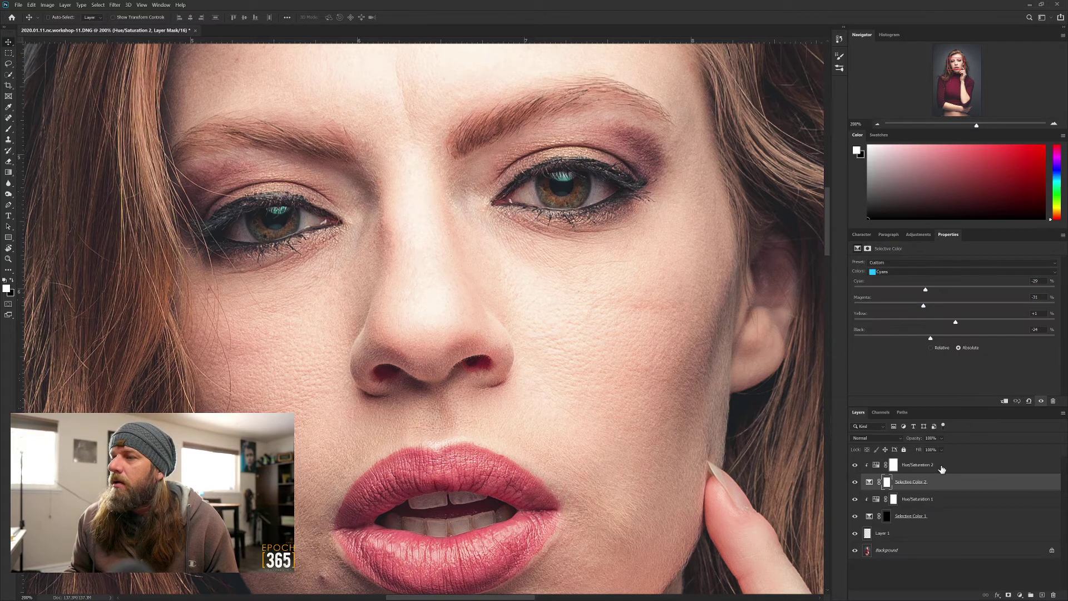
{"action": "left_click", "coordinate": [856, 483]}
{"action": "left_click", "coordinate": [856, 483]}
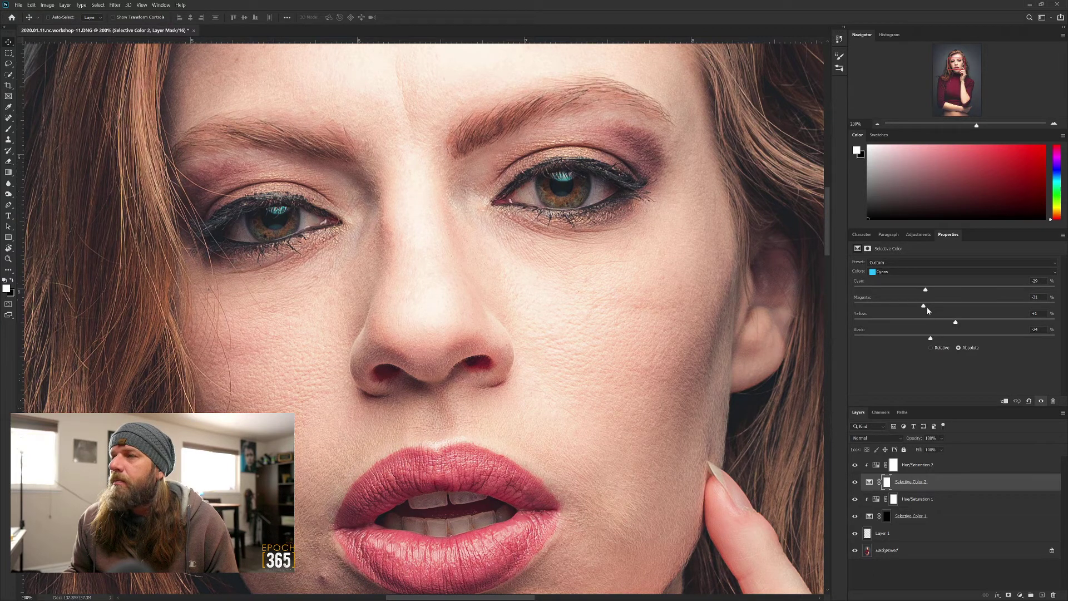
{"action": "left_click", "coordinate": [896, 272]}
{"action": "left_click", "coordinate": [948, 291]}
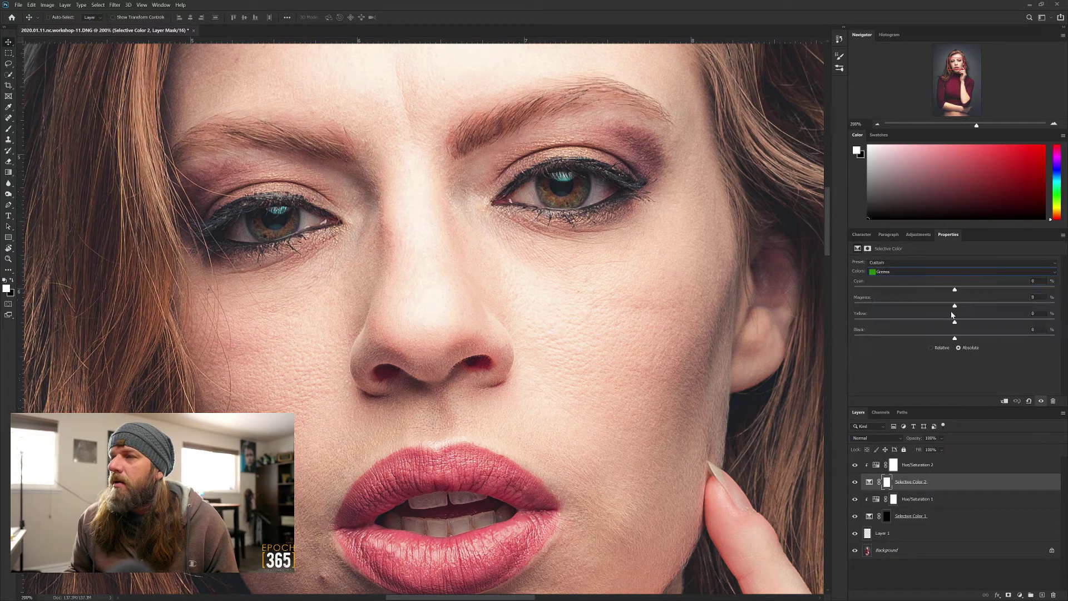
{"action": "left_click_drag", "start_coordinate": [954, 322], "coordinate": [991, 322]}
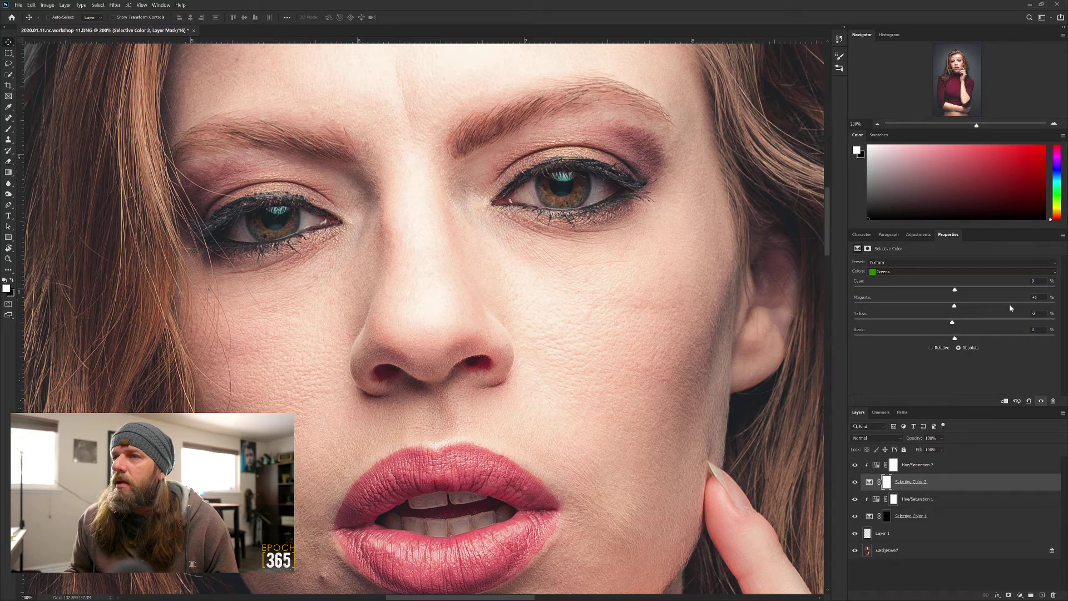
{"action": "left_click_drag", "start_coordinate": [901, 305], "coordinate": [955, 307]}
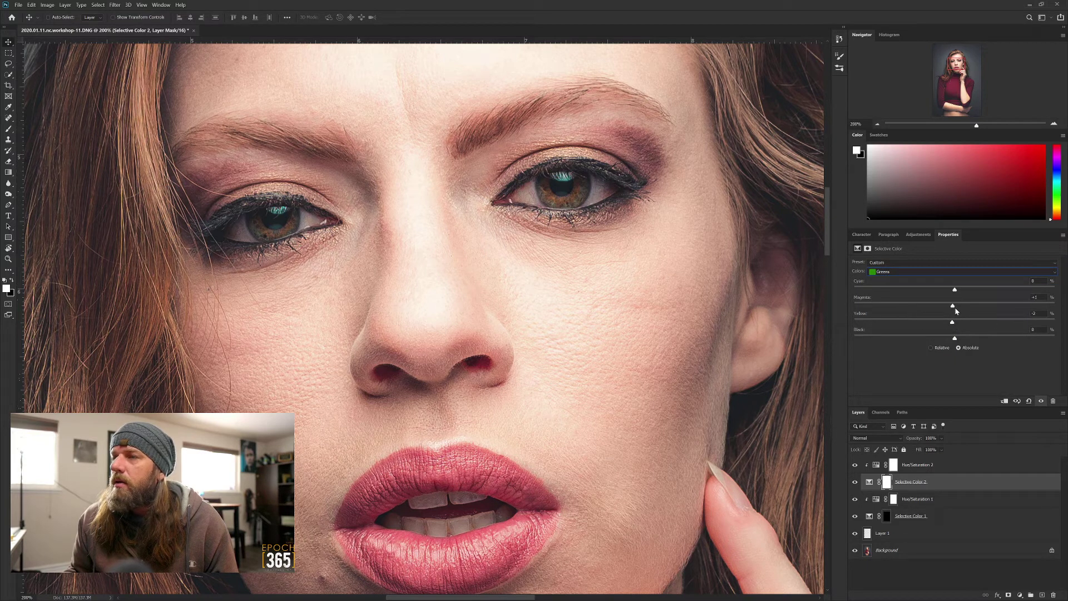
- Set the Blues range of Selective Color 2 to Cyan -71, Magenta +46, Yellow +59 and Black -20
{"action": "left_click", "coordinate": [912, 272]}
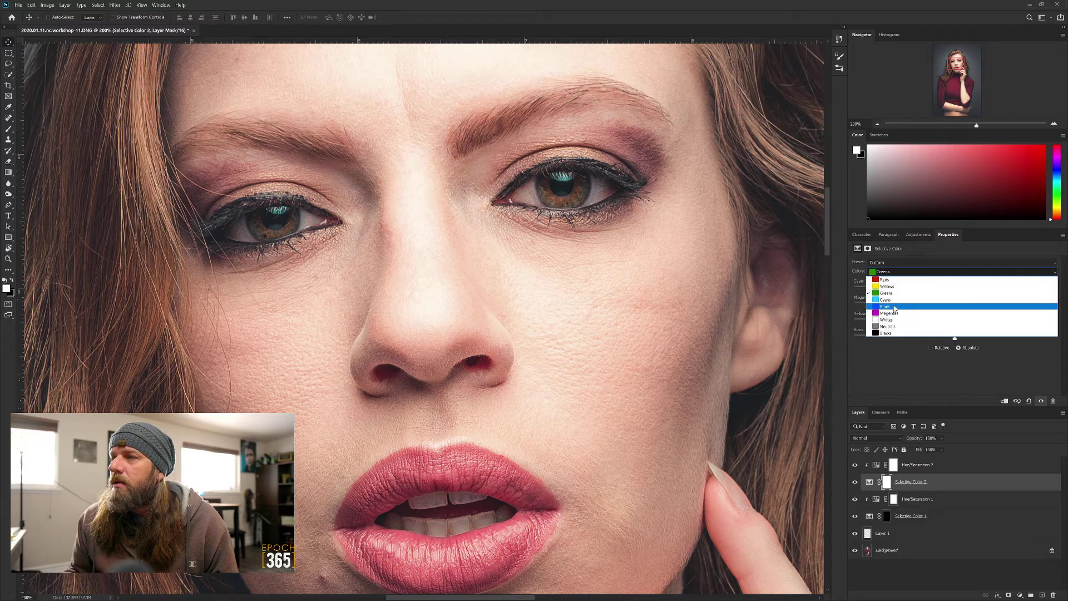
{"action": "left_click", "coordinate": [901, 306]}
{"action": "left_click_drag", "start_coordinate": [874, 295], "coordinate": [880, 293]}
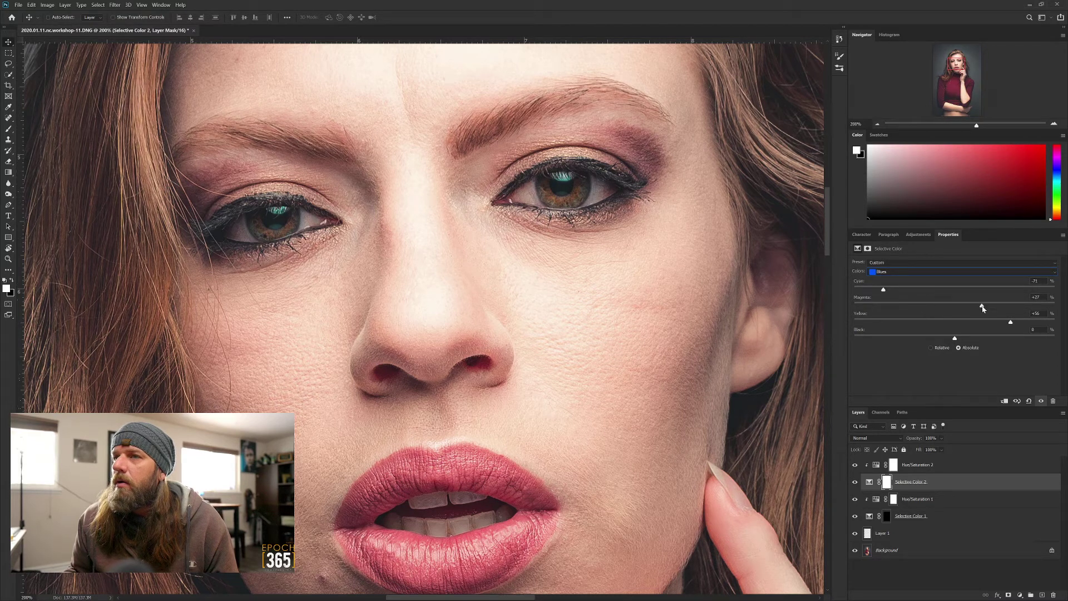
{"action": "left_click_drag", "start_coordinate": [1010, 322], "coordinate": [980, 338]}
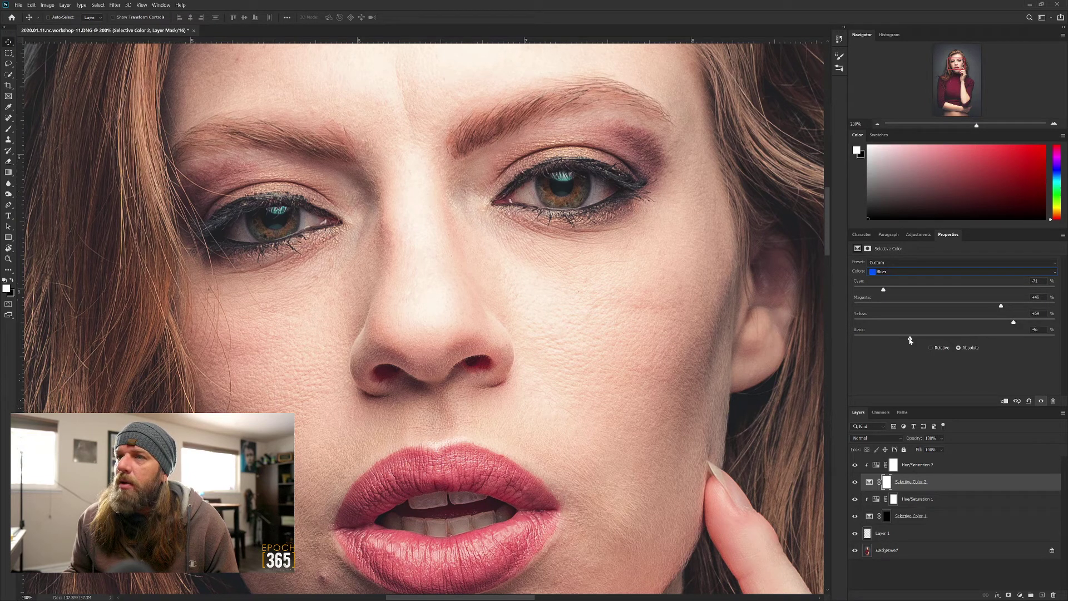
{"action": "left_click_drag", "start_coordinate": [910, 340], "coordinate": [903, 341]}
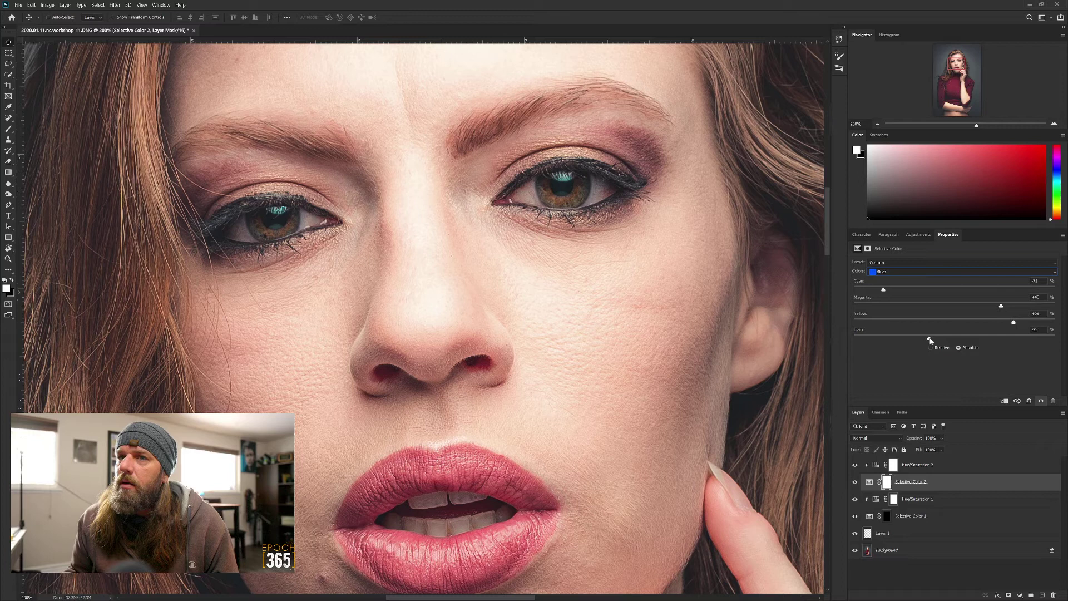
{"action": "left_click_drag", "start_coordinate": [934, 339], "coordinate": [940, 339]}
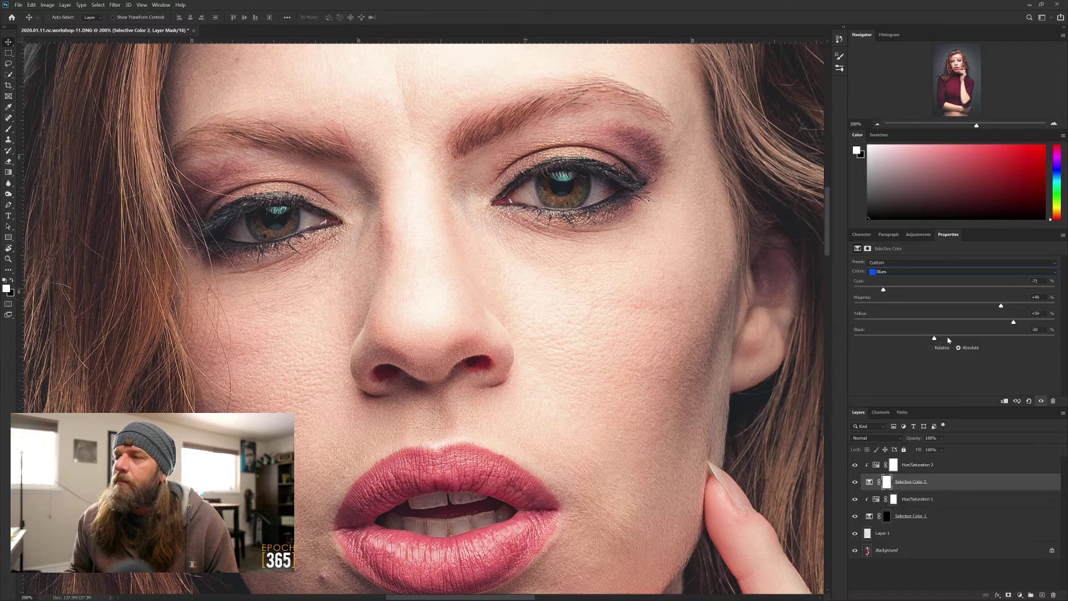
- Set the Magentas range of Selective Color 2 to Cyan +29, Magenta -13 and Yellow -22, and compare the portrait with the layer off and on
{"action": "left_click", "coordinate": [899, 271]}
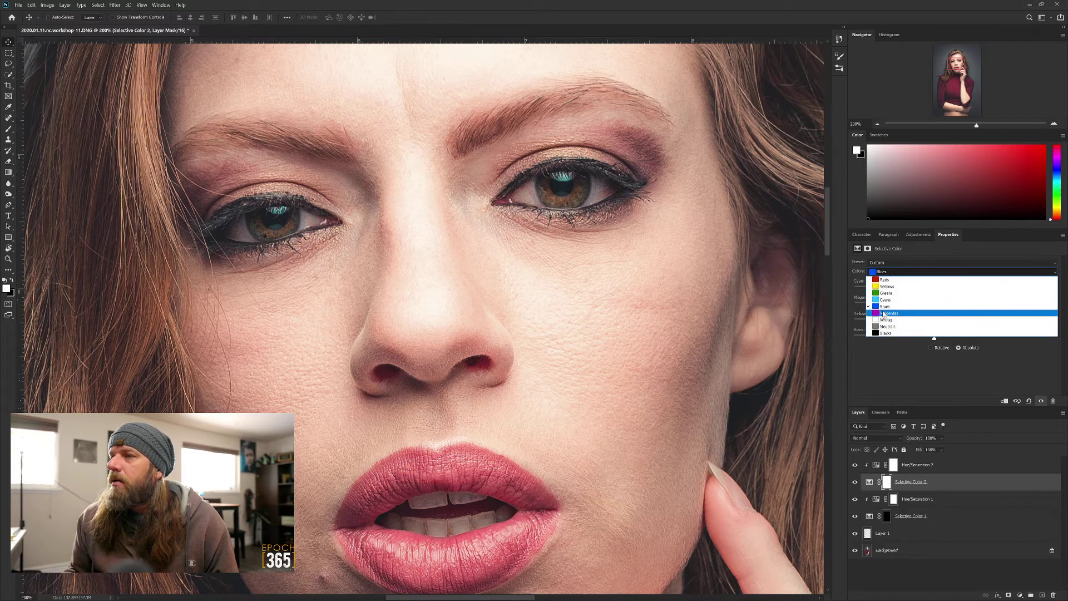
{"action": "left_click", "coordinate": [927, 311]}
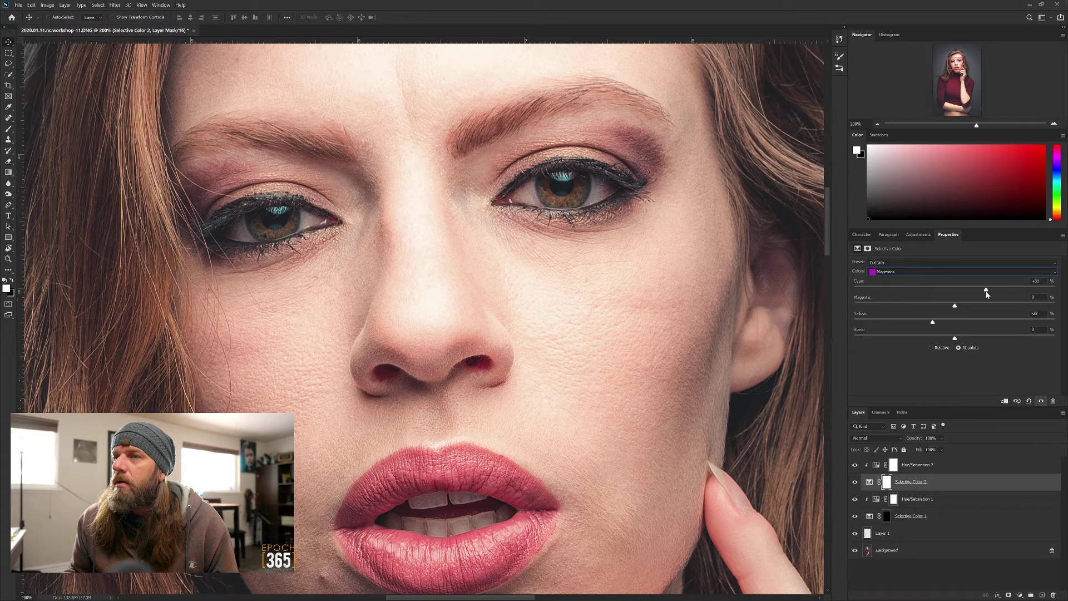
{"action": "mouse_move", "coordinate": [954, 306]}
{"action": "left_mouse_down"}
{"action": "mouse_move", "coordinate": [983, 308]}
{"action": "mouse_move", "coordinate": [940, 308]}
{"action": "left_mouse_up"}
{"action": "left_click", "coordinate": [942, 307]}
{"action": "left_click", "coordinate": [855, 482]}
{"action": "left_click", "coordinate": [855, 483]}
{"action": "left_click", "coordinate": [856, 482]}
{"action": "left_click", "coordinate": [856, 482]}
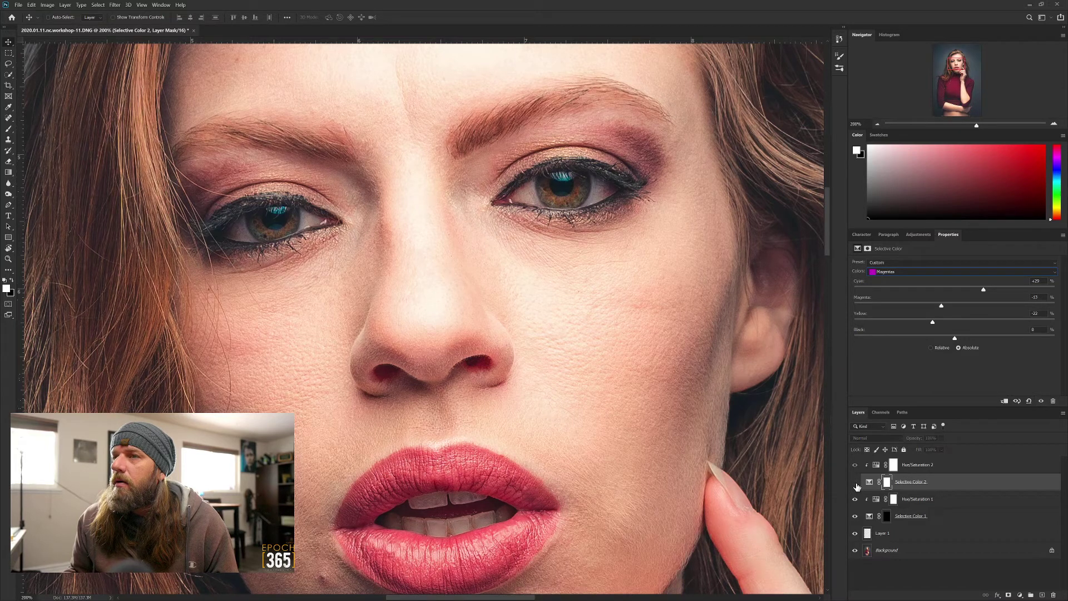
{"action": "left_click", "coordinate": [855, 482]}
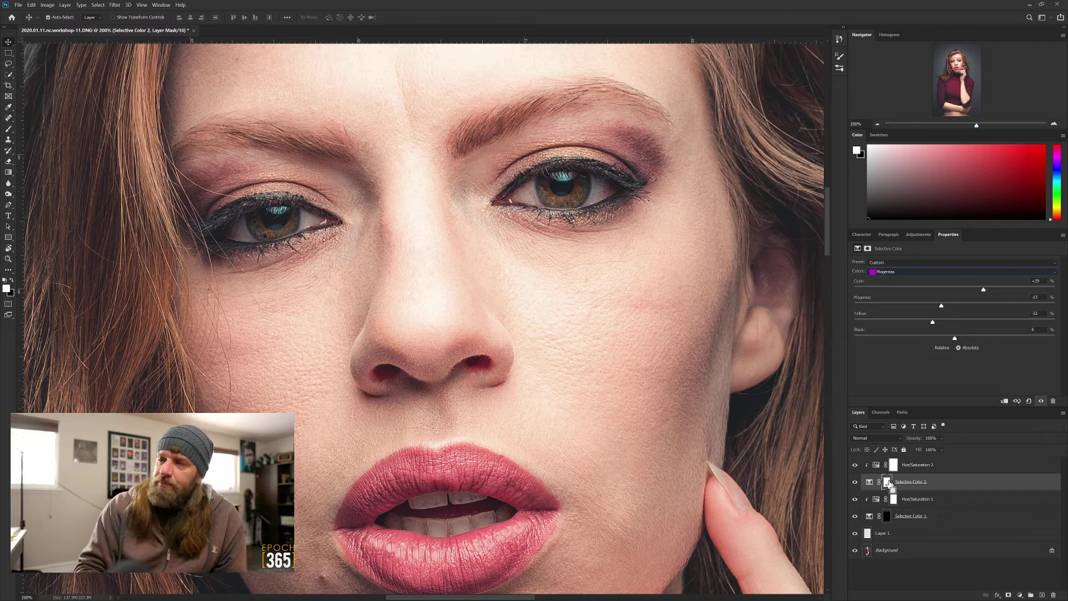
- Invert the Selective Color 2 mask and paint the correction back in over both irises with the Brush tool
{"action": "key", "text": "ctrl+i"}
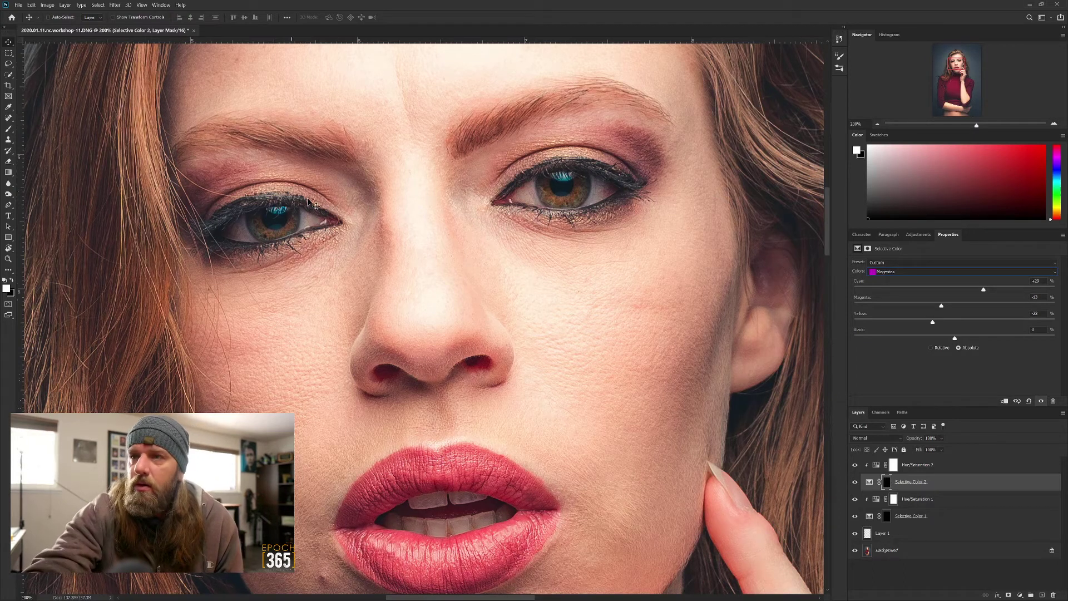
{"action": "key", "text": "b"}
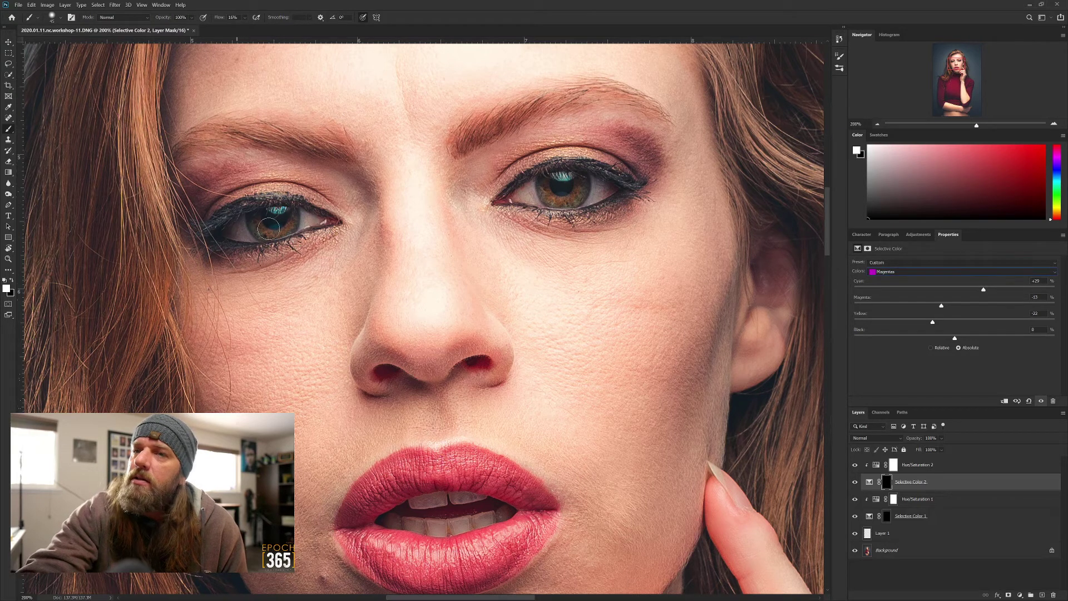
{"action": "left_click", "coordinate": [878, 124]}
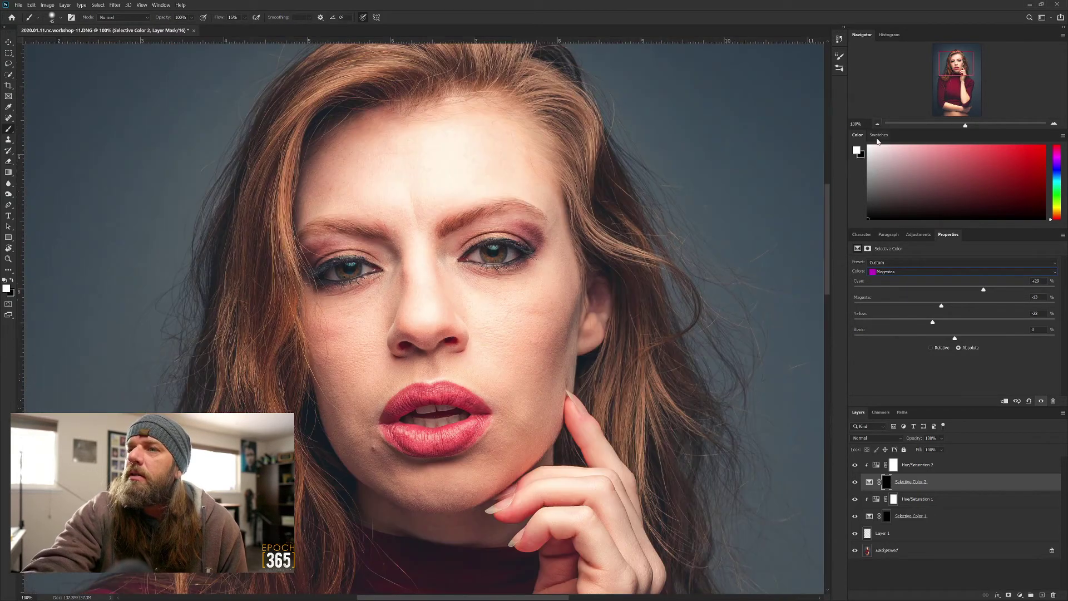
- Set the saturation of Hue/Saturation 2 to -60 and paint black on its mask over parts of both irises
{"action": "left_click", "coordinate": [901, 465]}
{"action": "left_click_drag", "start_coordinate": [935, 316], "coordinate": [896, 317]}
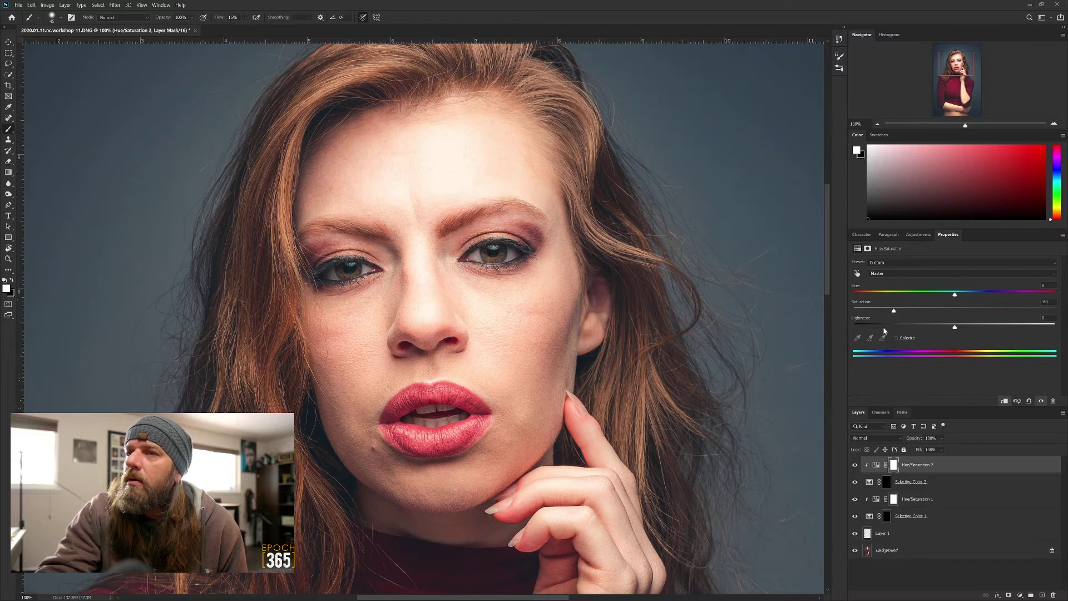
{"action": "left_click", "coordinate": [1054, 123]}
{"action": "key", "text": "x"}
{"action": "mouse_move", "coordinate": [581, 189]}
{"action": "left_mouse_down"}
{"action": "mouse_move", "coordinate": [545, 192]}
{"action": "mouse_move", "coordinate": [579, 189]}
{"action": "mouse_move", "coordinate": [556, 198]}
{"action": "left_mouse_up"}
{"action": "mouse_move", "coordinate": [265, 225]}
{"action": "left_mouse_down"}
{"action": "mouse_move", "coordinate": [294, 216]}
{"action": "mouse_move", "coordinate": [261, 230]}
{"action": "mouse_move", "coordinate": [292, 223]}
{"action": "mouse_move", "coordinate": [266, 232]}
{"action": "left_mouse_up"}
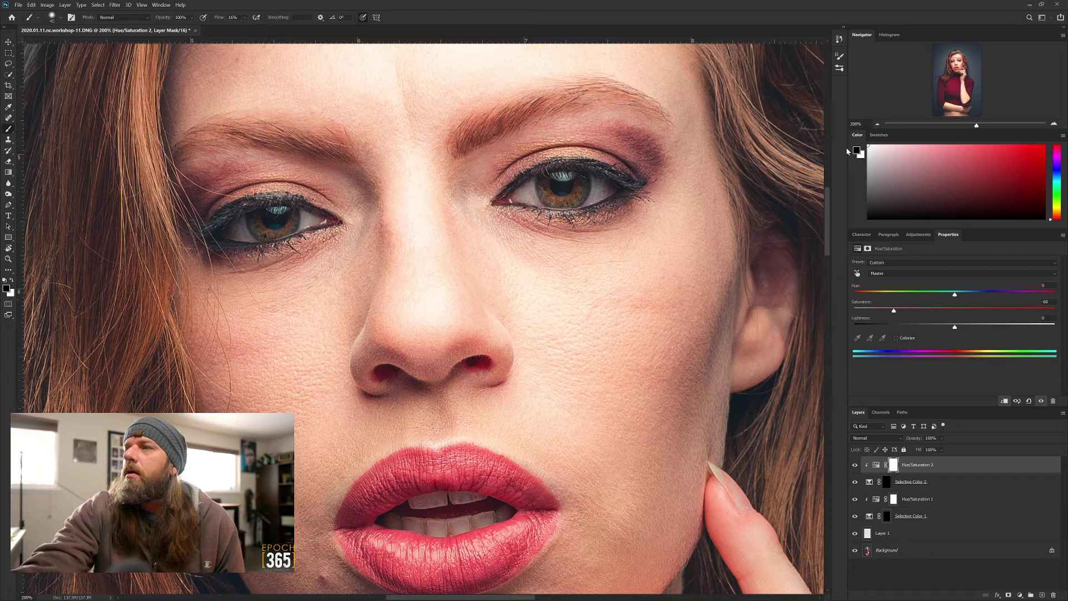
- Compare the portrait with and without Selective Color 2, and against the Background layer alone
{"action": "left_click", "coordinate": [876, 125]}
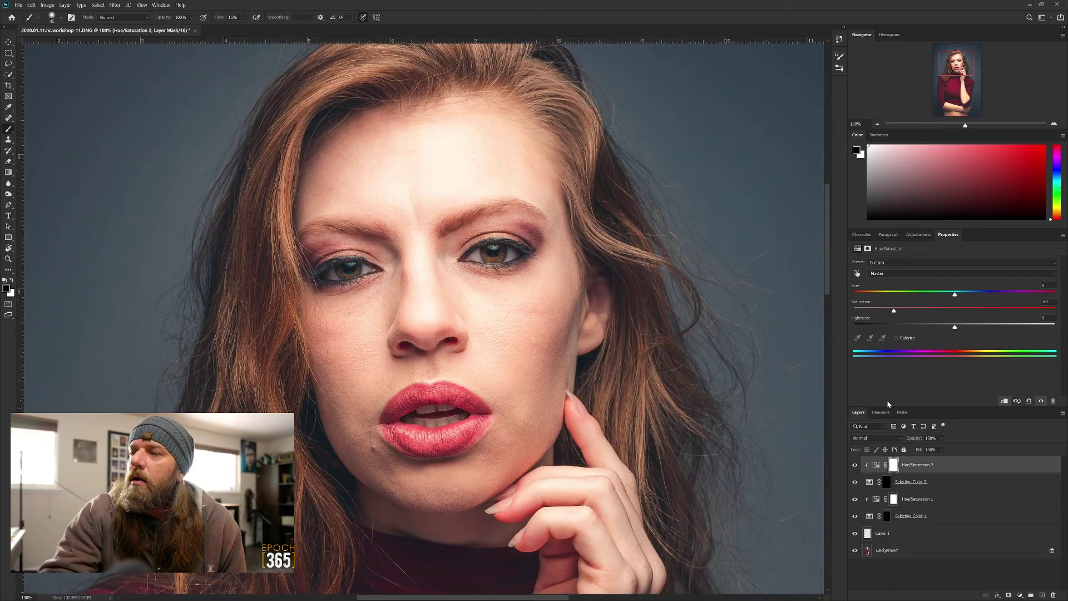
{"action": "left_click", "coordinate": [855, 483]}
{"action": "left_click", "coordinate": [855, 483]}
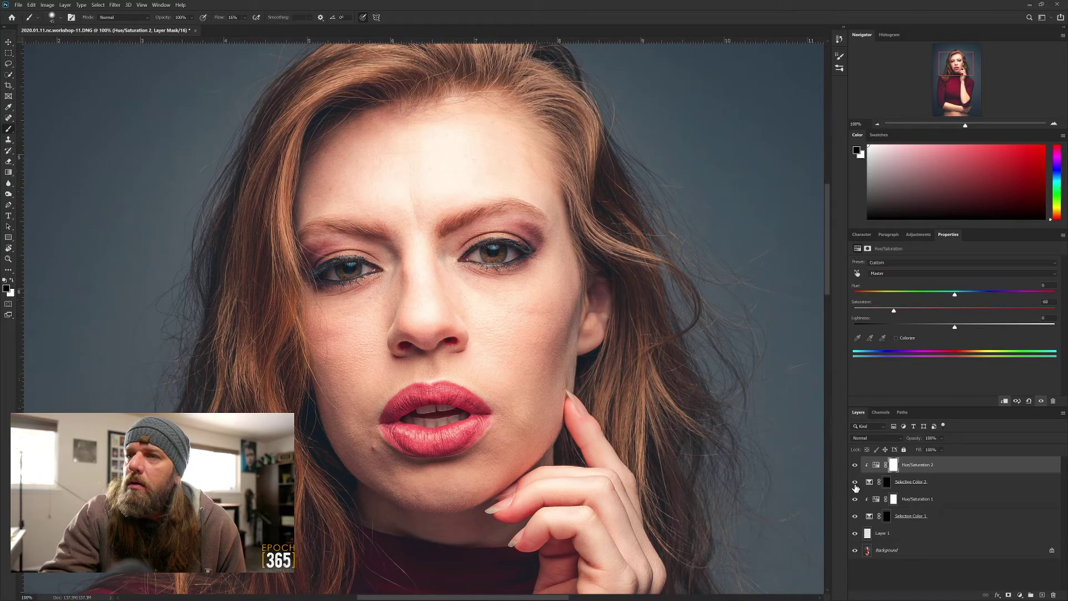
{"action": "left_click", "coordinate": [855, 483]}
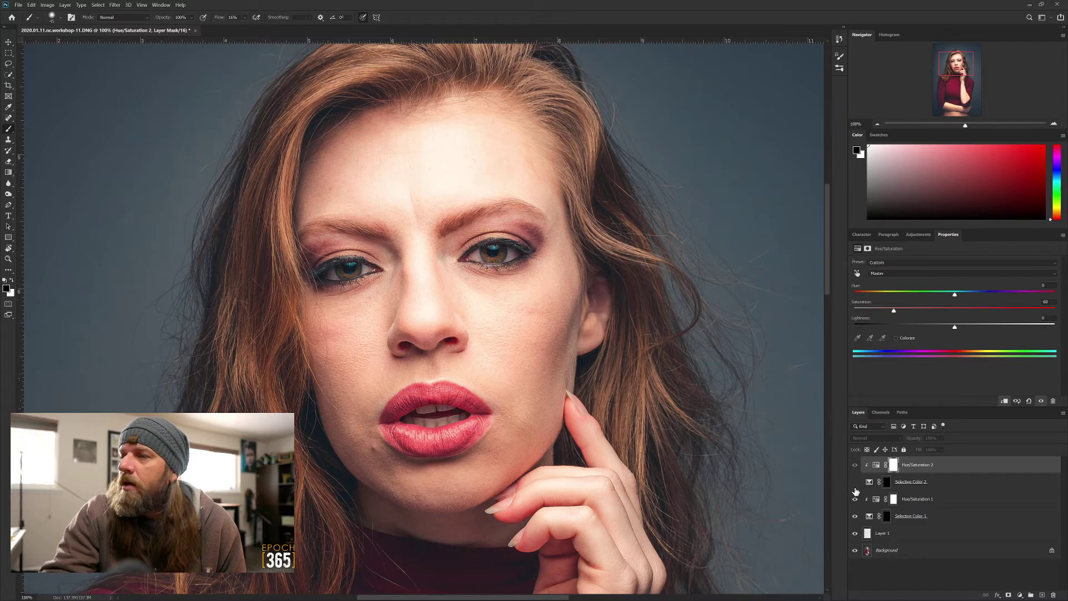
{"action": "left_click", "coordinate": [855, 483]}
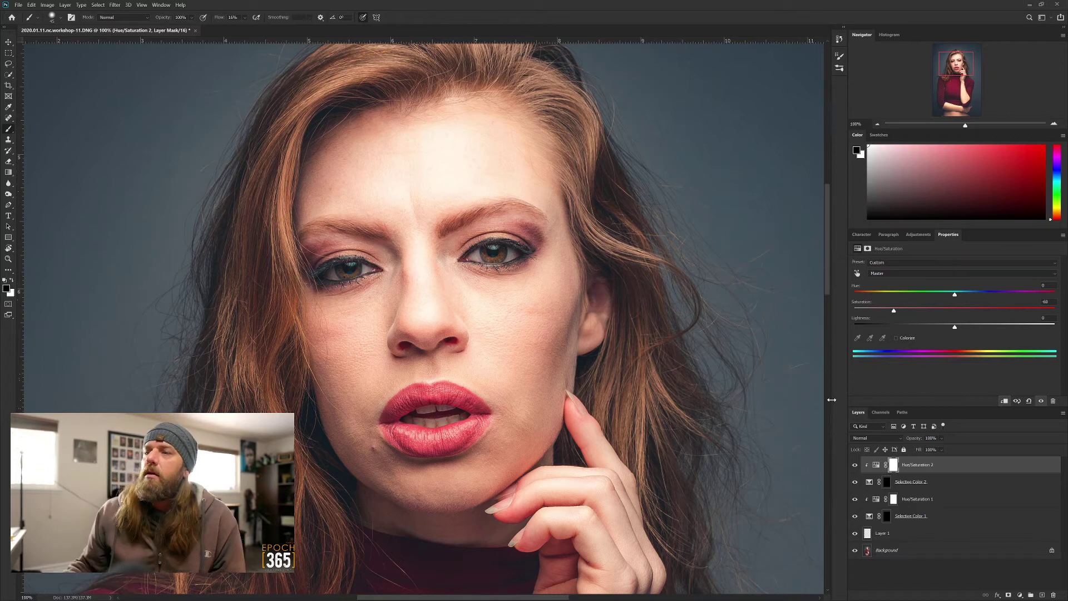
{"action": "left_click", "coordinate": [856, 551]}
{"action": "left_click", "coordinate": [856, 551]}
{"action": "left_click", "coordinate": [856, 551], "text": "alt"}
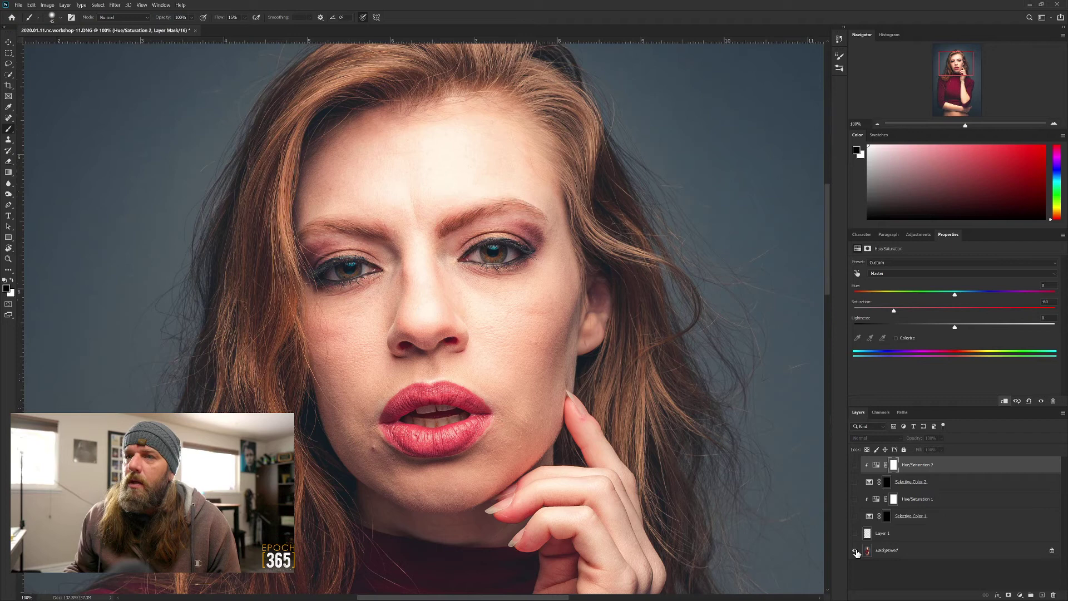
{"action": "left_click", "coordinate": [856, 551], "text": "alt"}
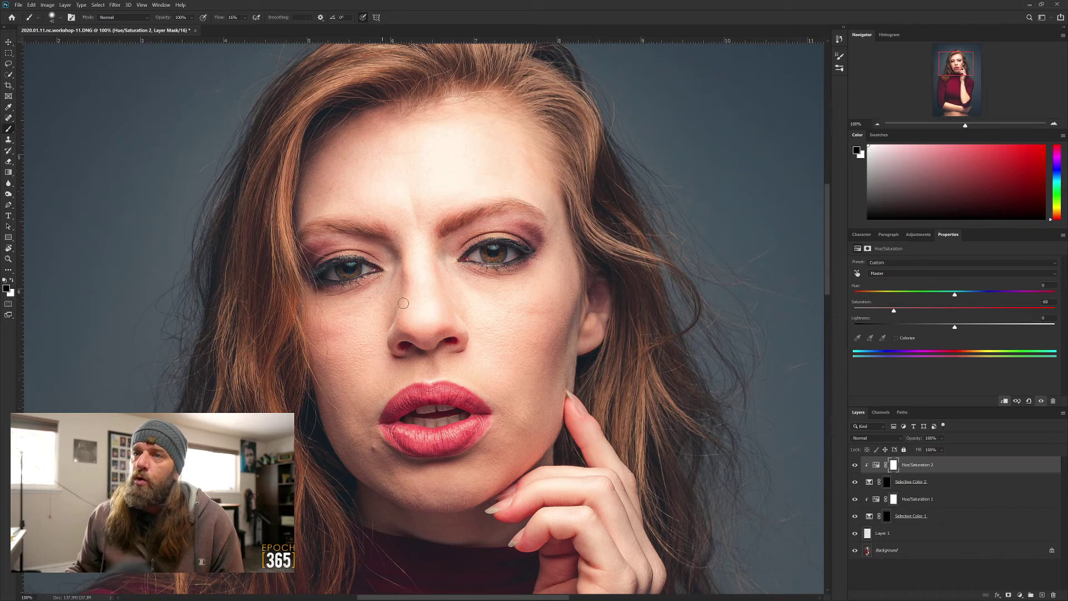
- Add a new empty layer above Hue/Saturation 2 and make white the foreground color
{"action": "key", "text": "ctrl+2"}
{"action": "key", "text": "x"}
{"action": "left_click", "coordinate": [1043, 594]}
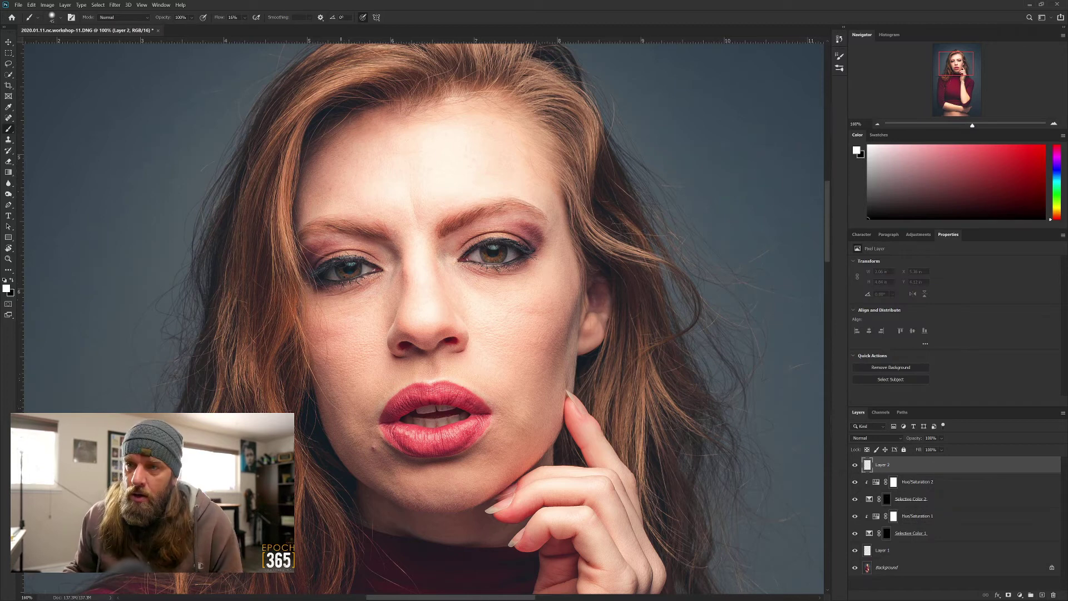
- Try to heal the stray hairs over the outer upper eyelid nearest the long hair, using the content-aware Spot Healing Brush on Layer 2
{"action": "scroll", "coordinate": [307, 254], "scroll_direction": "up", "scroll_amount": 3}
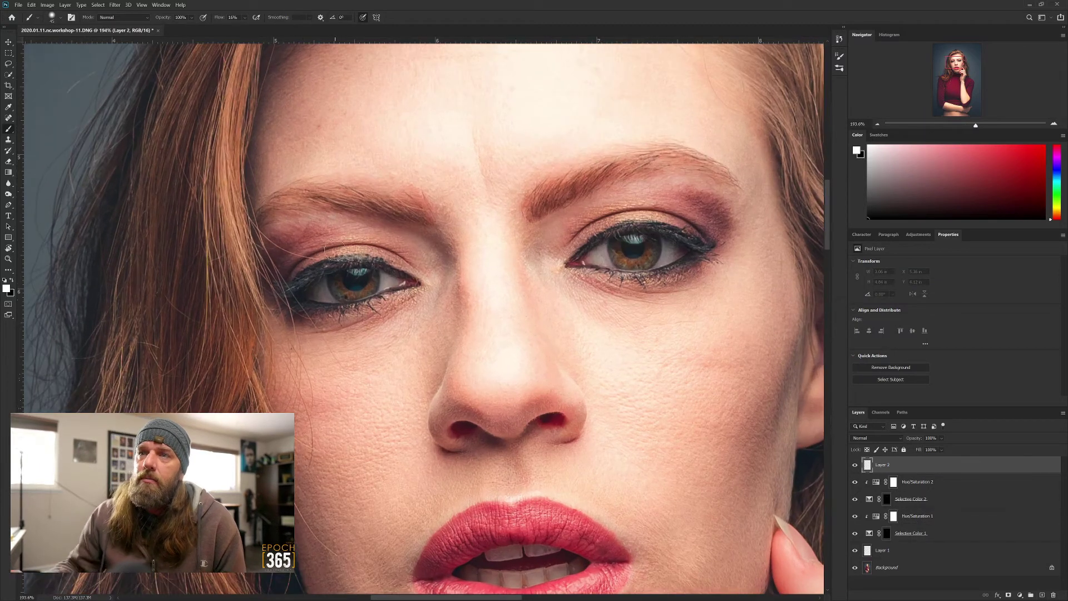
{"action": "key", "text": "j"}
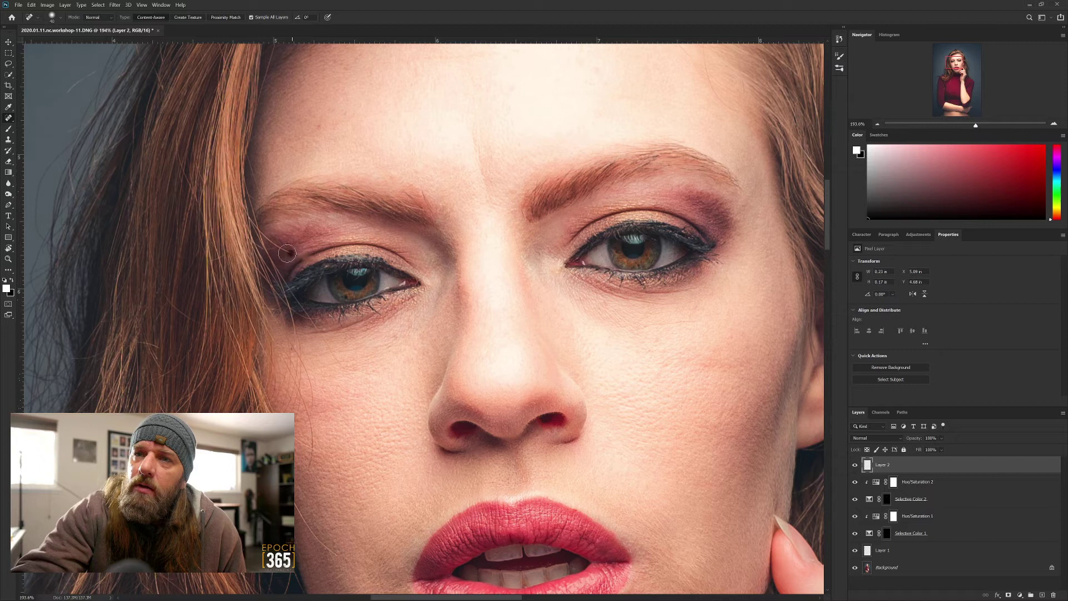
{"action": "left_click", "coordinate": [281, 252]}
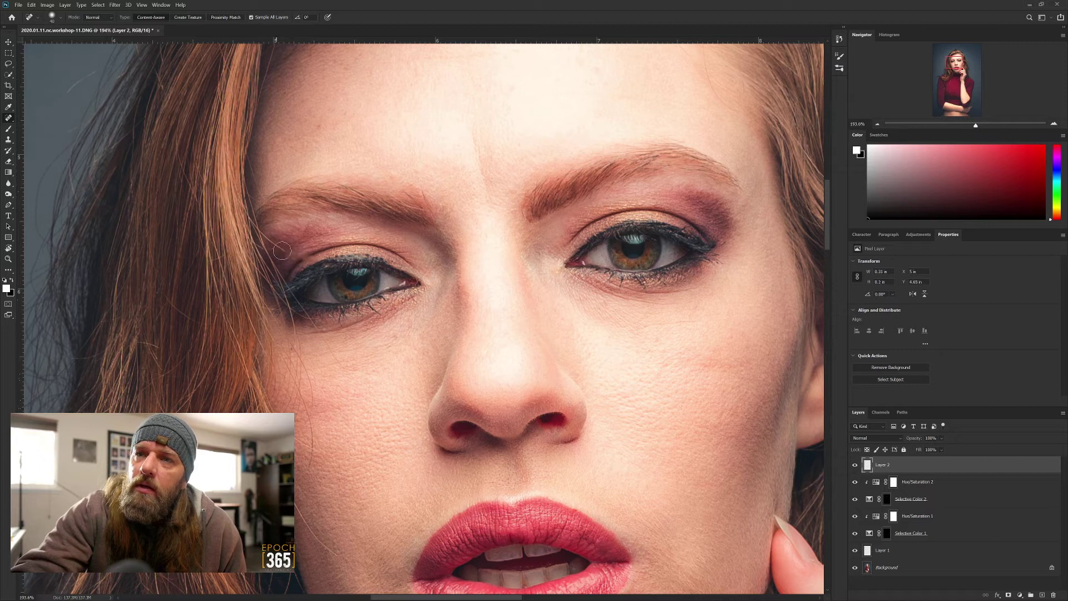
{"action": "left_click", "coordinate": [272, 243]}
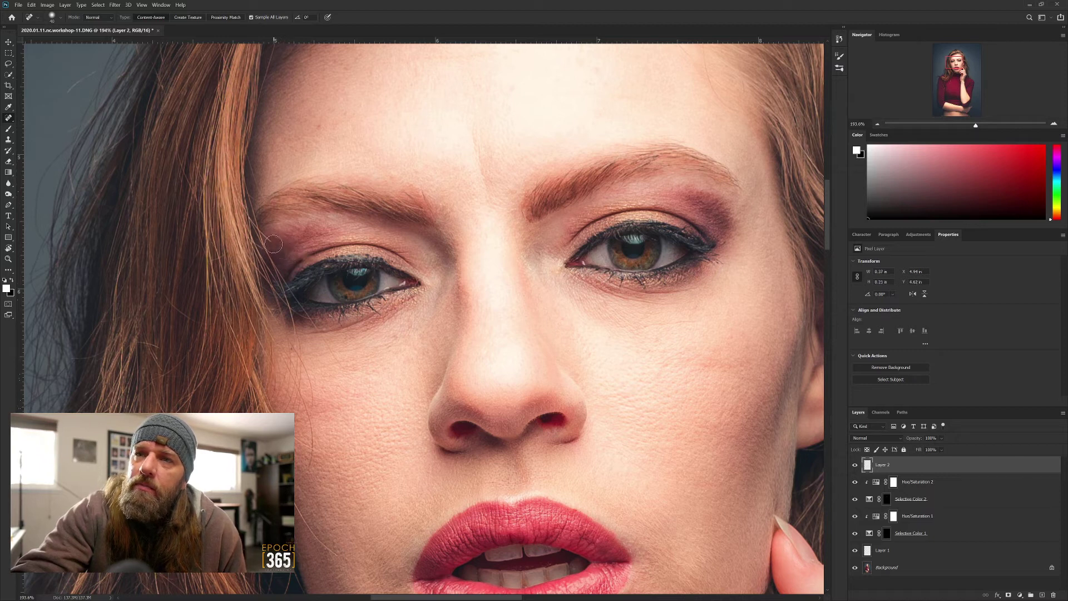
{"action": "left_click", "coordinate": [273, 243]}
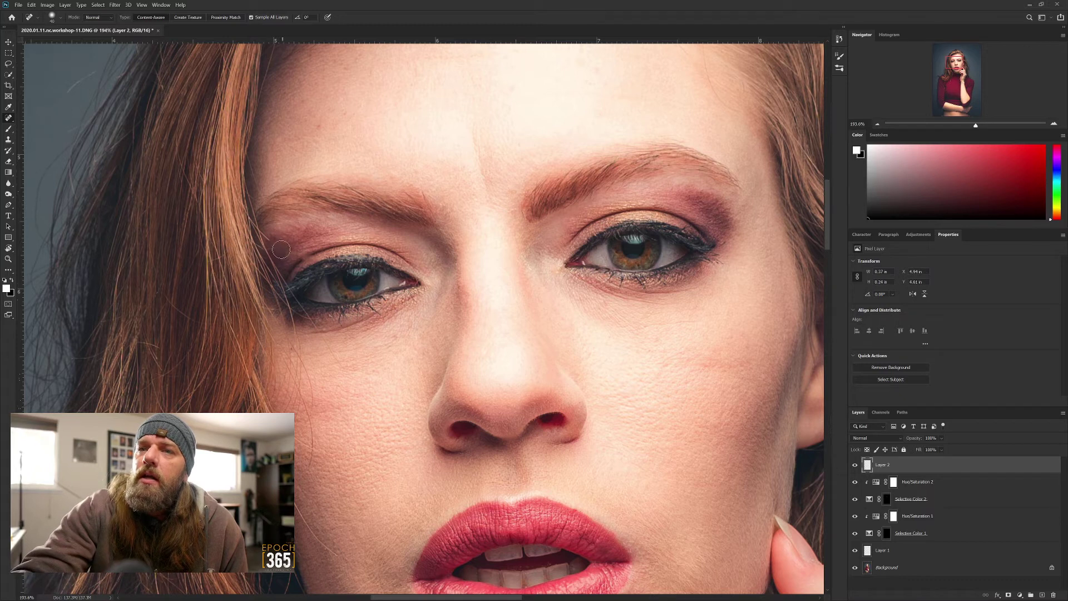
{"action": "left_click", "coordinate": [323, 277]}
- Undo the last heal, try cloning sampled eyelid skin over the outer corner with the Clone Stamp, and undo the recent retouching strokes
{"action": "key", "text": "s"}
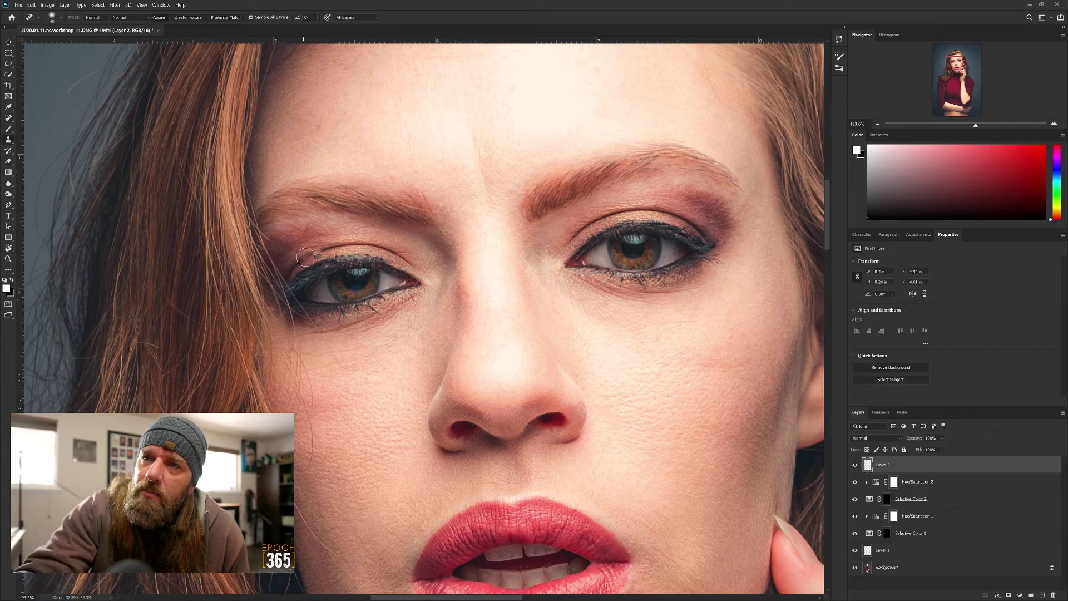
{"action": "key", "text": "ctrl+z"}
{"action": "left_click", "coordinate": [321, 253], "text": "alt"}
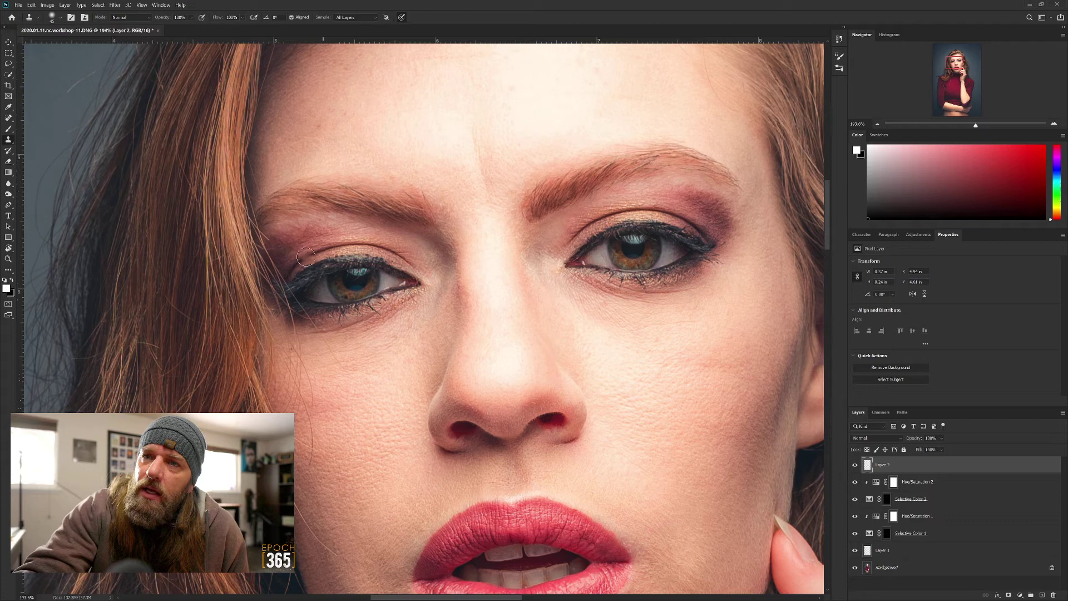
{"action": "left_click_drag", "start_coordinate": [304, 258], "coordinate": [308, 257]}
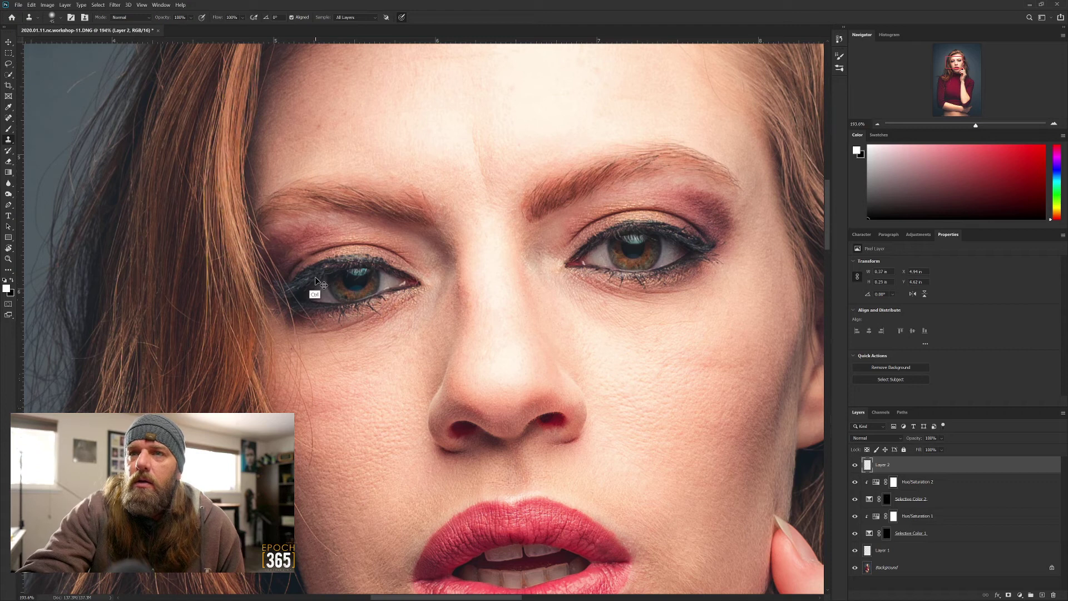
{"action": "key", "text": "ctrl+z"}
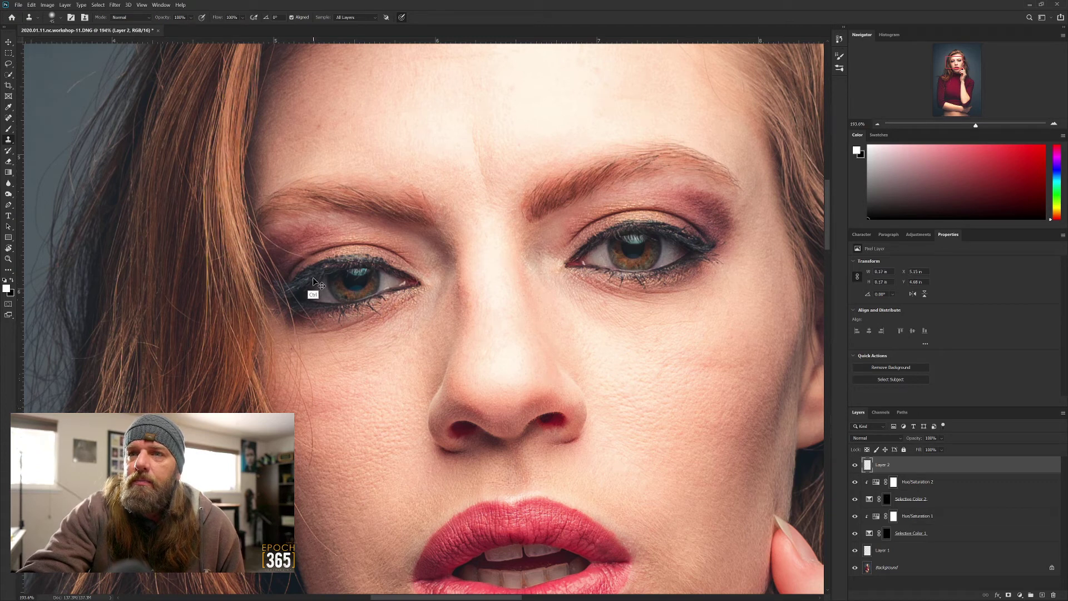
- Undo the remaining retouching strokes together with the addition of Layer 2
{"action": "key", "text": "ctrl+z"}
{"action": "key", "text": "ctrl+z"}
{"action": "key", "text": "ctrl+z"}
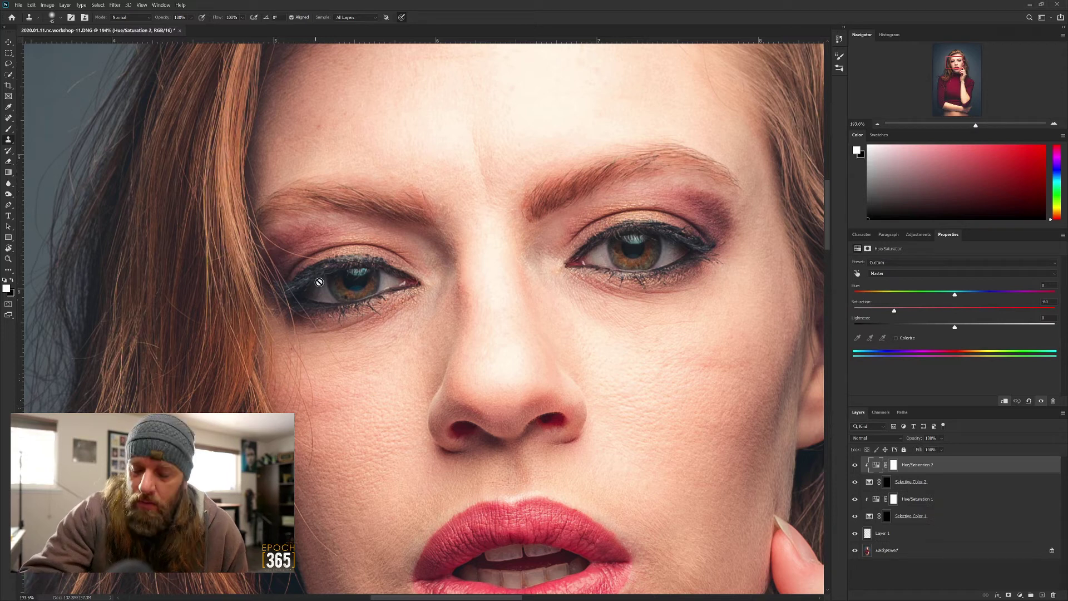
- Activate the content-aware Spot Healing Brush and add a new empty layer above Hue/Saturation 2 for the retouching
{"action": "key", "text": "j"}
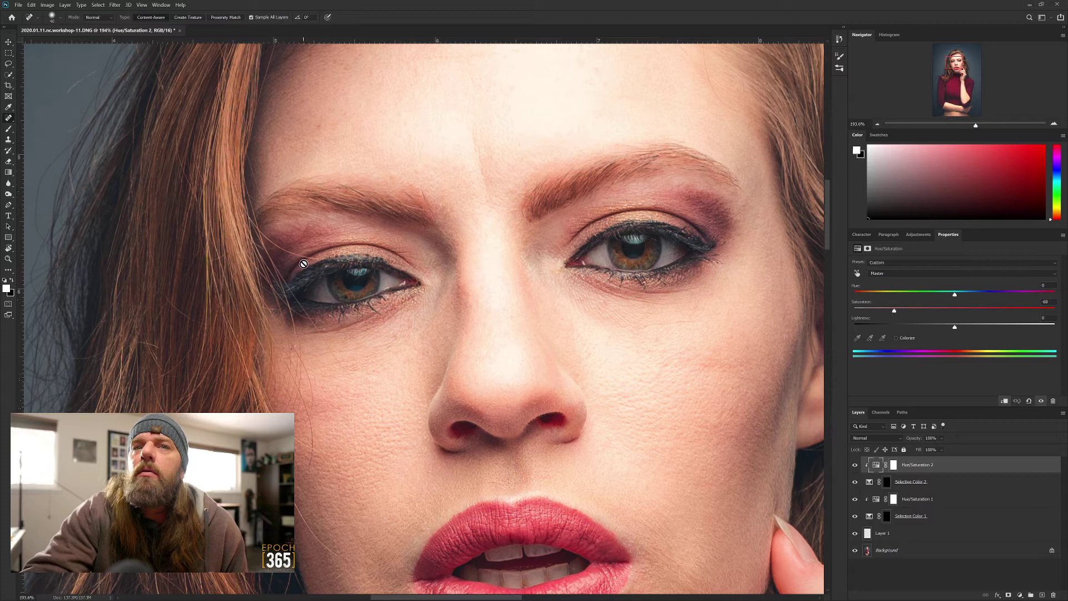
{"action": "left_click", "coordinate": [317, 262]}
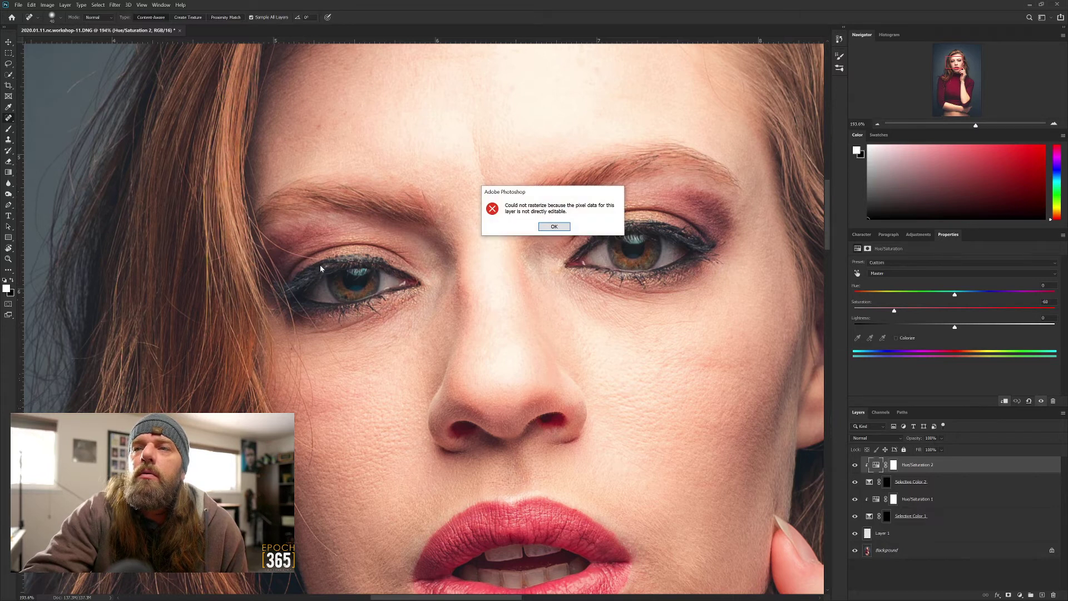
{"action": "left_click", "coordinate": [562, 229]}
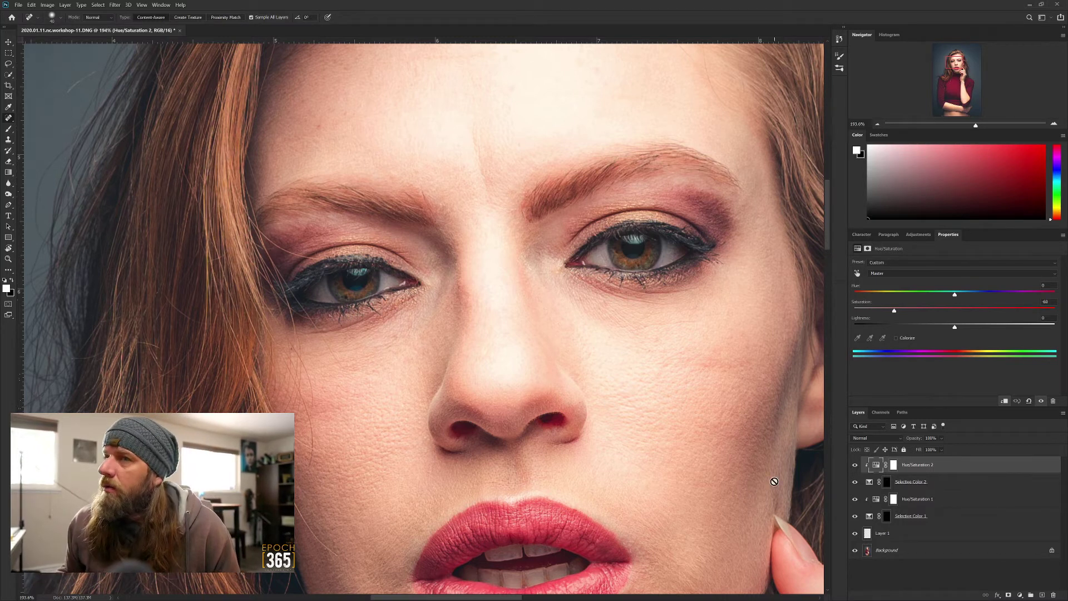
{"action": "scroll", "coordinate": [350, 382], "scroll_direction": "down", "scroll_amount": 3}
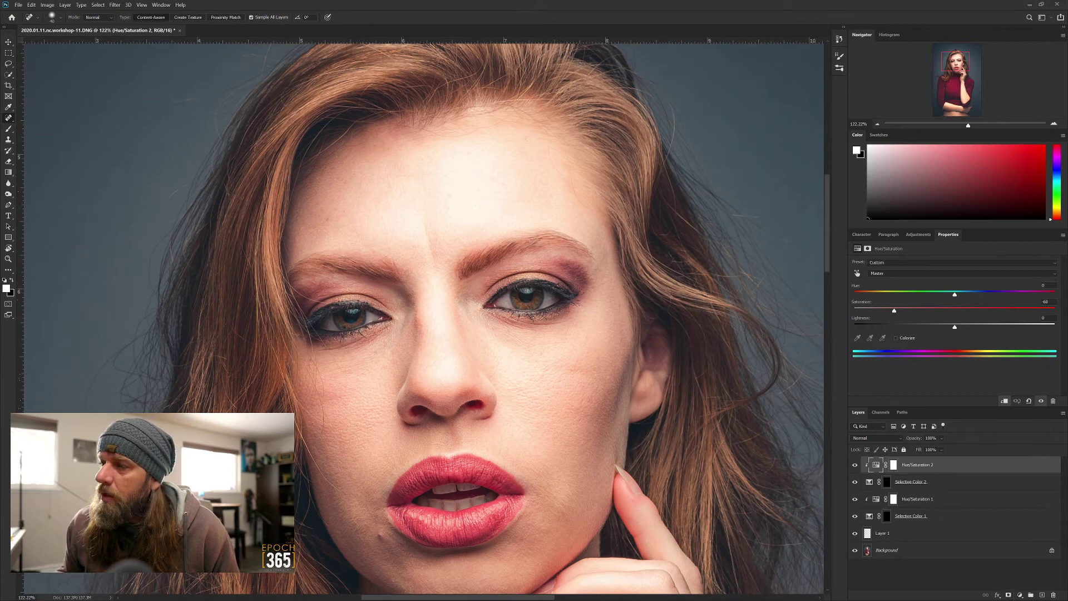
{"action": "left_click", "coordinate": [1042, 595]}
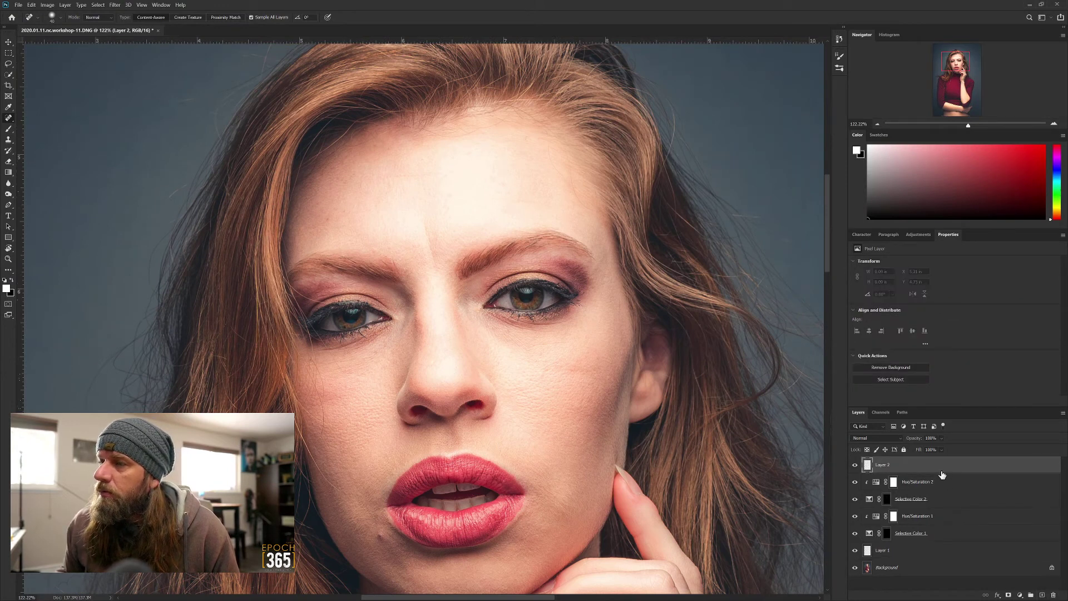
- Spot-heal the stray hairs above the inner eyebrow and across the outer upper eyelid beside the long hair on Layer 2
{"action": "scroll", "coordinate": [321, 270], "scroll_direction": "up", "scroll_amount": 2}
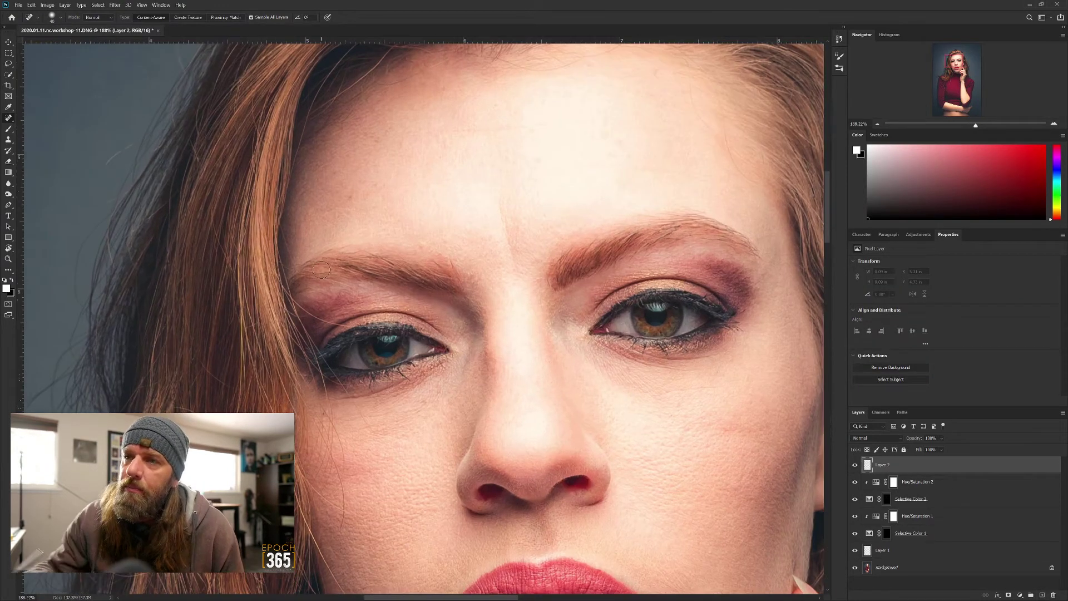
{"action": "left_click", "coordinate": [452, 261]}
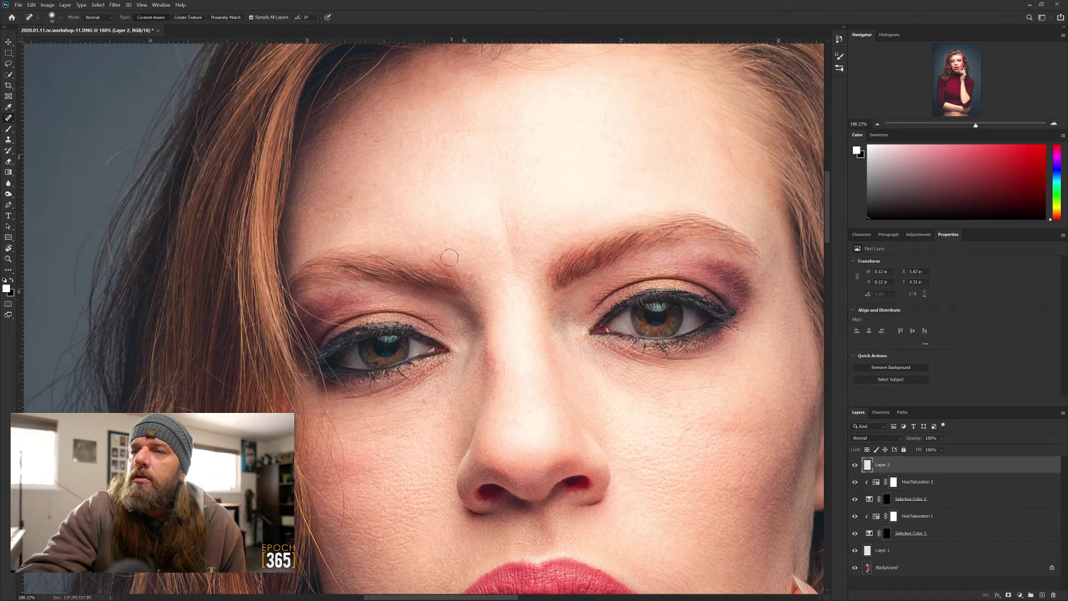
{"action": "left_click", "coordinate": [441, 242]}
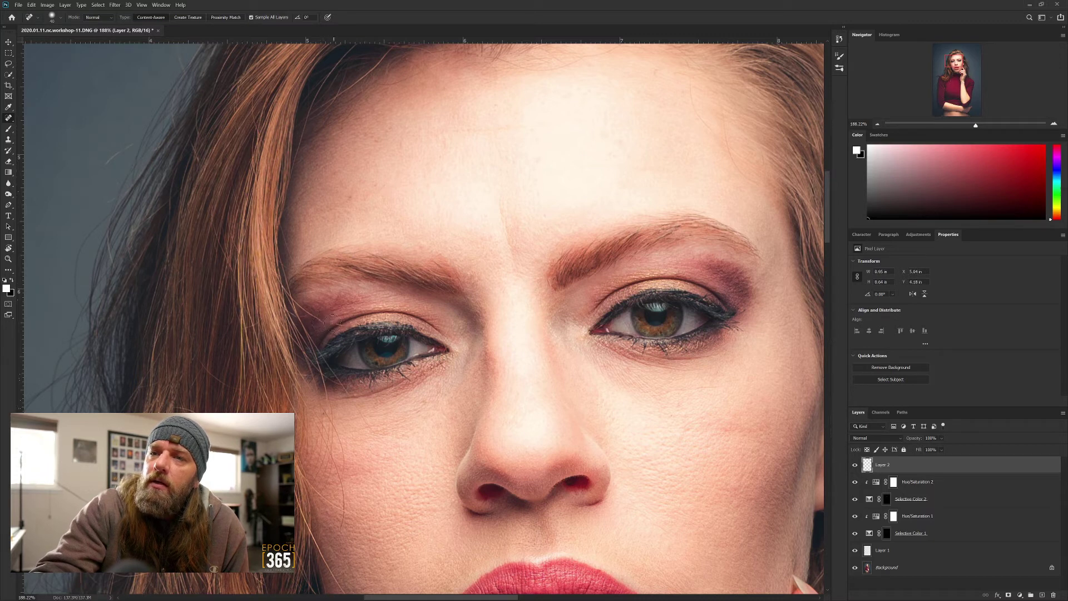
{"action": "left_click", "coordinate": [322, 320]}
{"action": "left_click", "coordinate": [314, 316]}
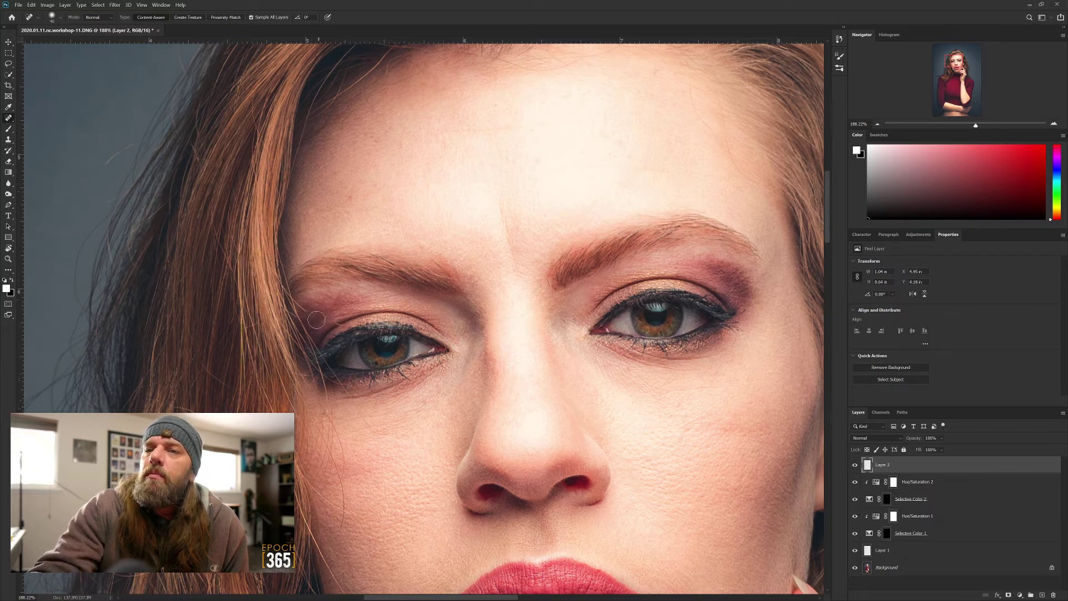
{"action": "left_click", "coordinate": [336, 337]}
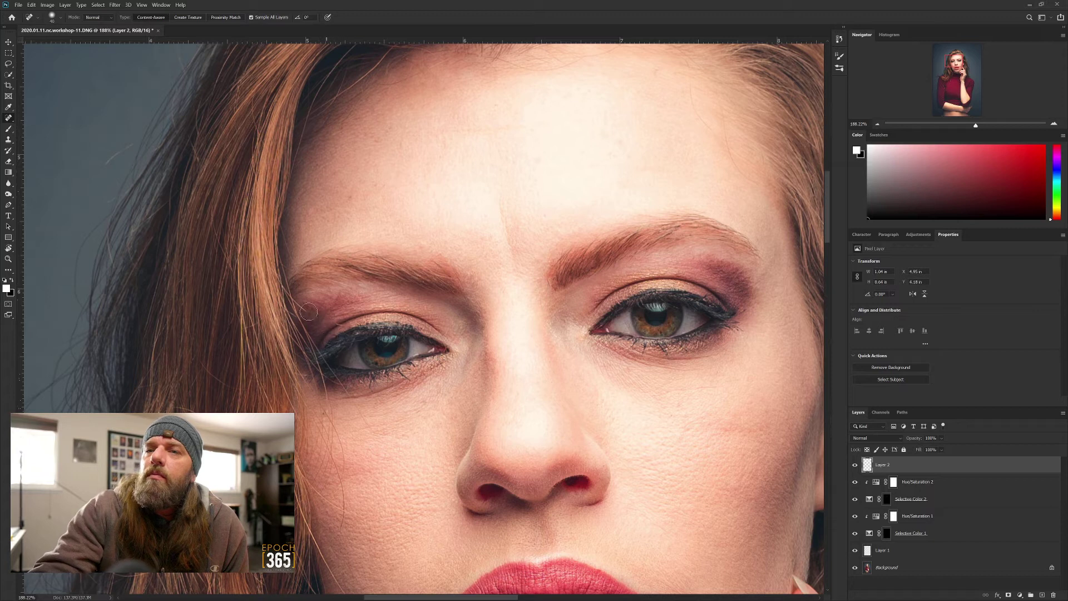
- Retouch the outer upper eyelid with the Healing Brush using sampled eyelid skin, and return to the Spot Healing Brush
{"action": "right_click", "coordinate": [10, 120]}
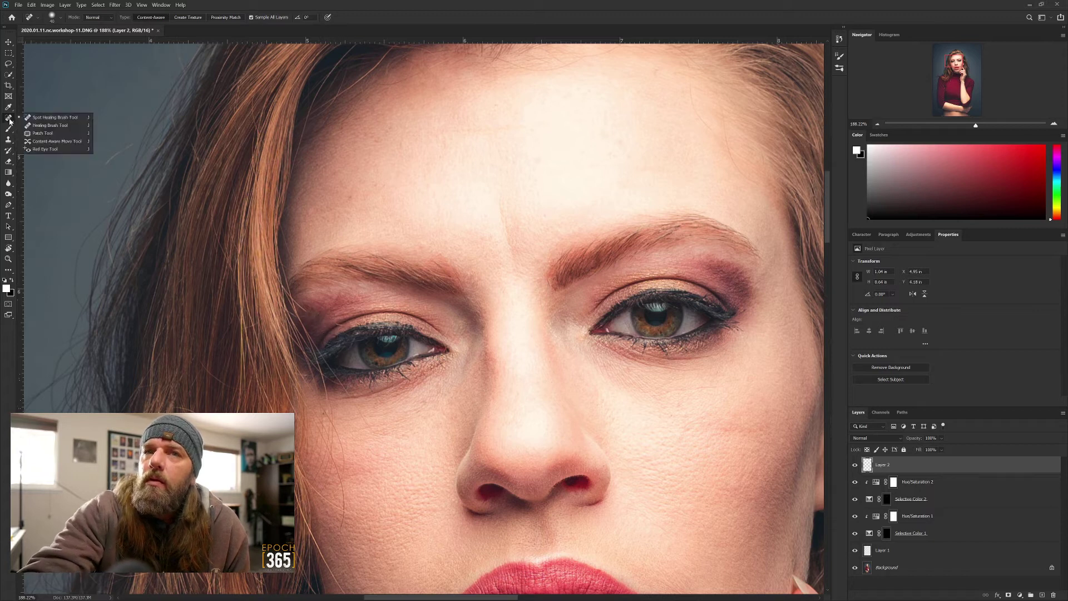
{"action": "left_click", "coordinate": [49, 125]}
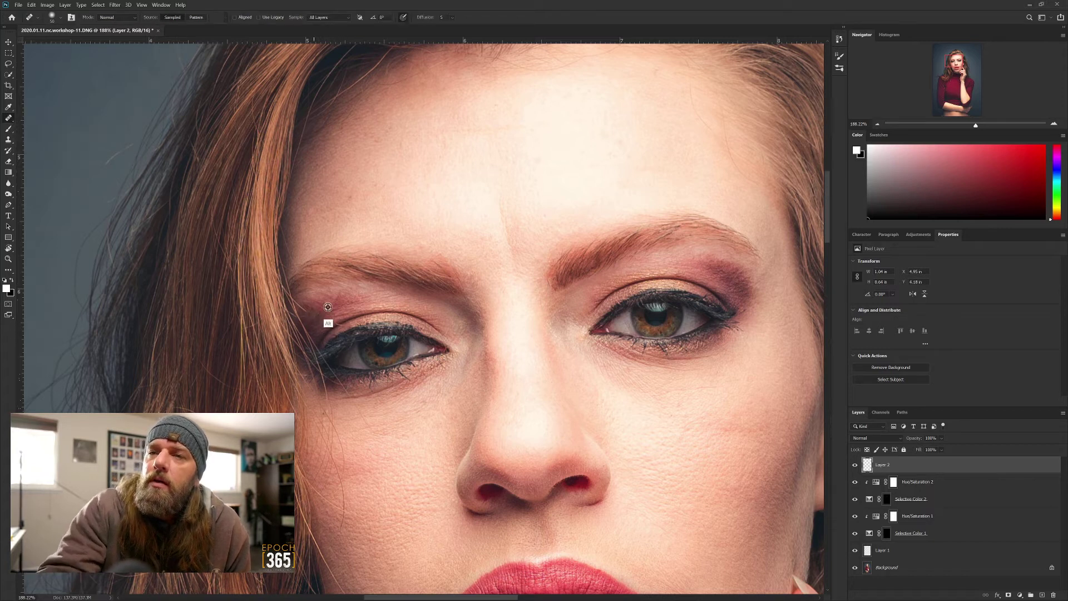
{"action": "key", "text": "alt"}
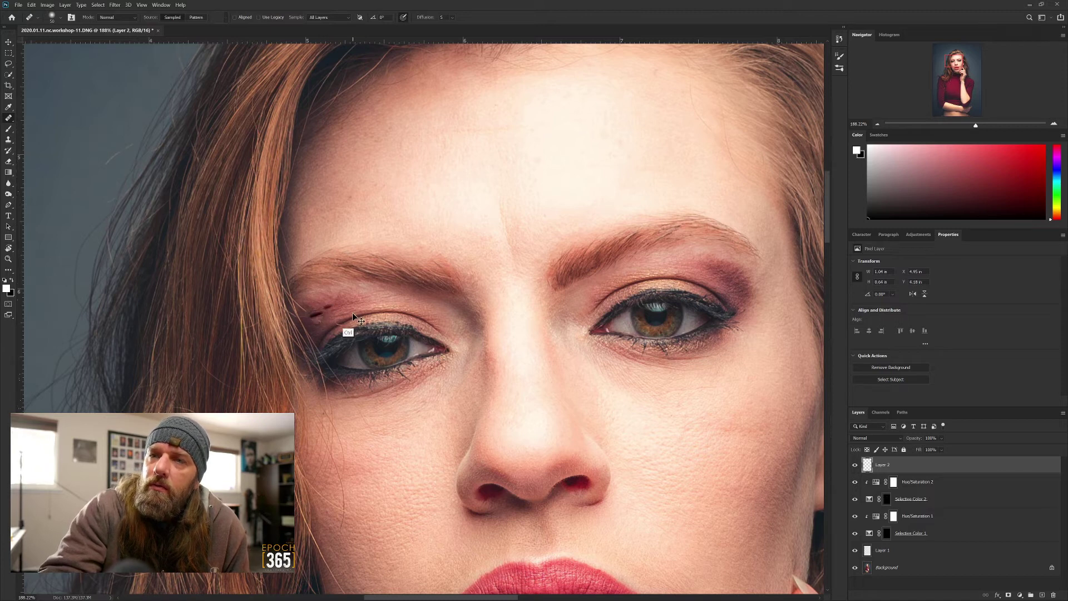
{"action": "left_click", "coordinate": [325, 308], "text": "alt"}
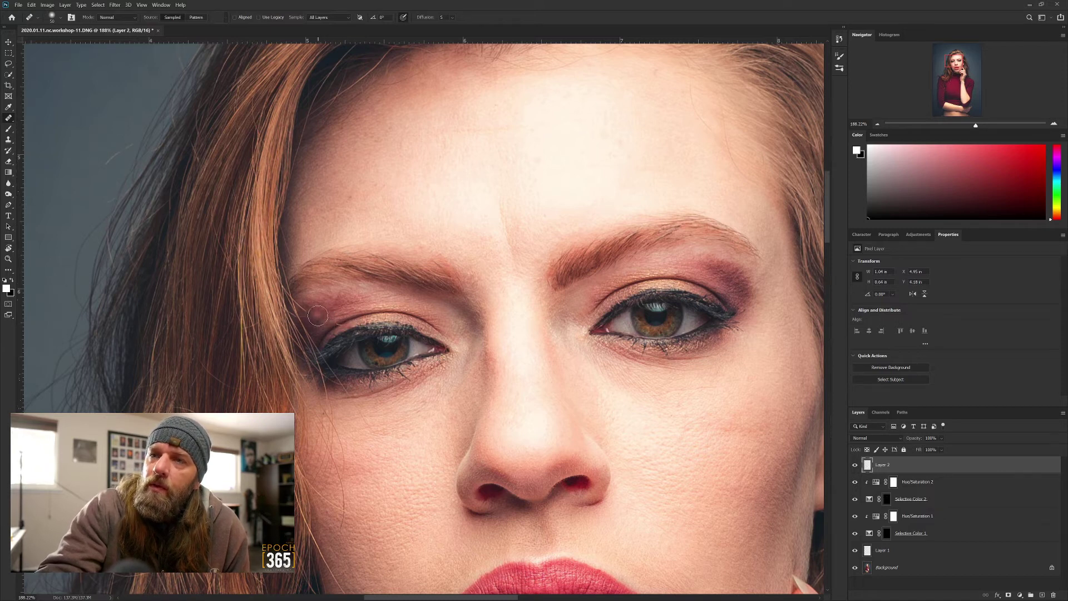
{"action": "mouse_move", "coordinate": [310, 312]}
{"action": "left_mouse_down"}
{"action": "mouse_move", "coordinate": [320, 319]}
{"action": "mouse_move", "coordinate": [314, 307]}
{"action": "left_mouse_up"}
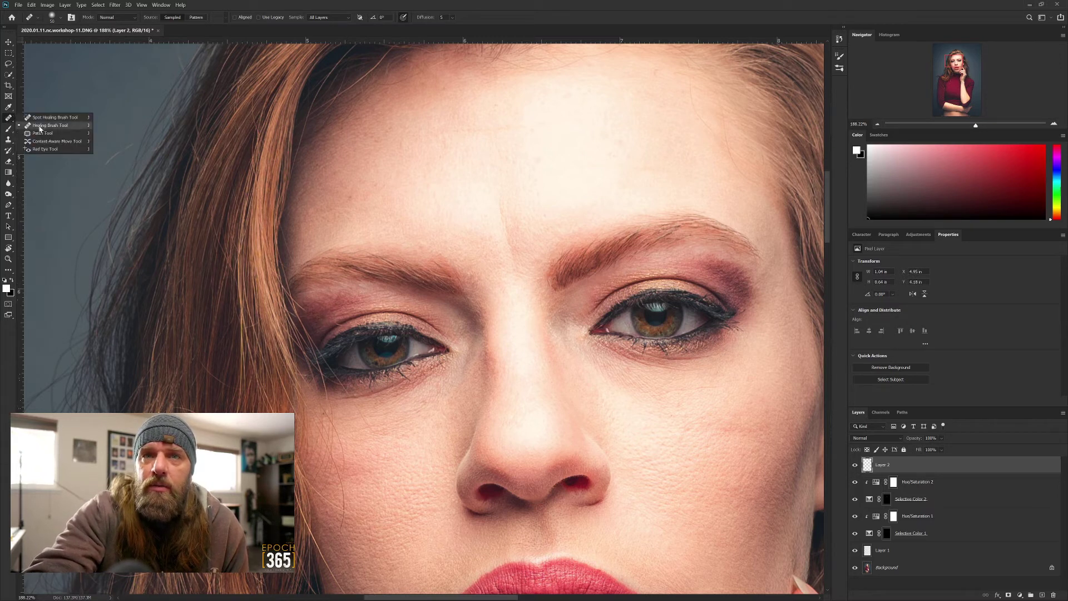
{"action": "right_click", "coordinate": [13, 123]}
{"action": "left_click", "coordinate": [45, 118]}
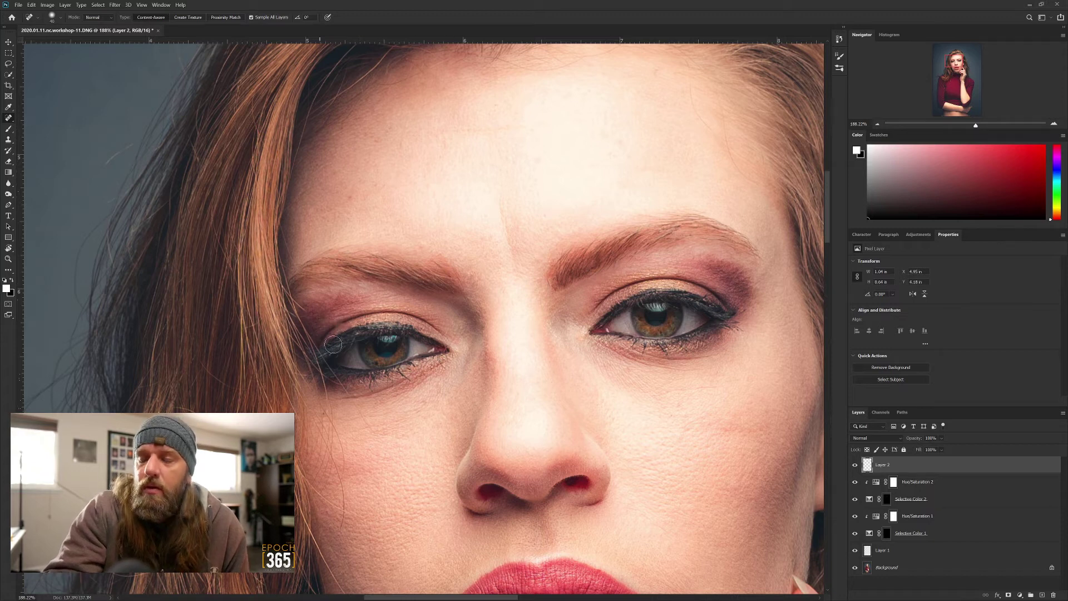
- Clone sampled eyelid skin over the stray marks along the outer upper lash line with the Clone Stamp
{"action": "key", "text": "s"}
{"action": "key", "text": "alt"}
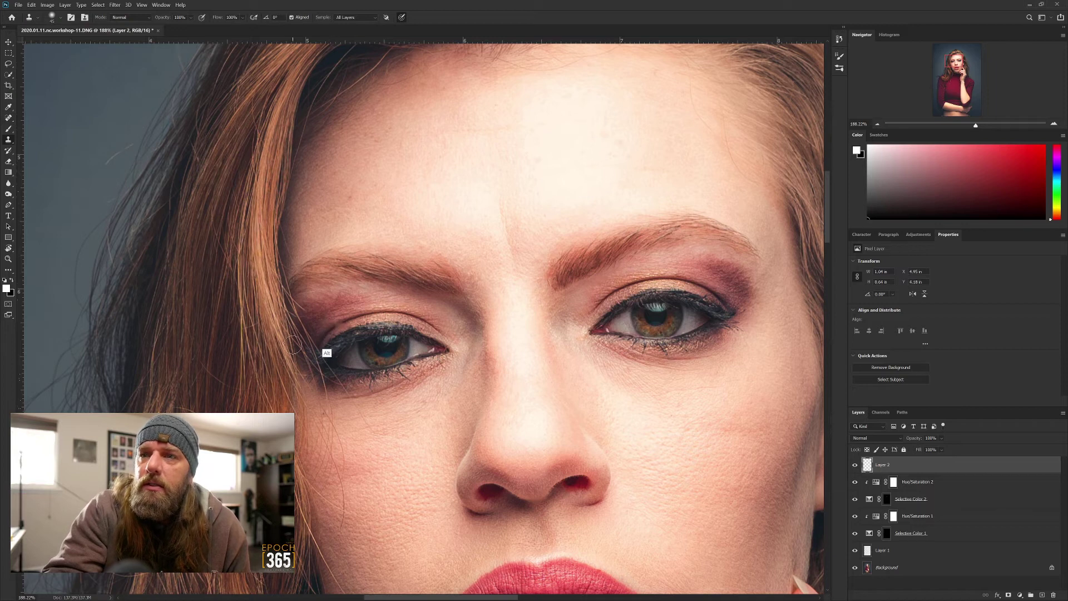
{"action": "left_click", "coordinate": [329, 331], "text": "alt"}
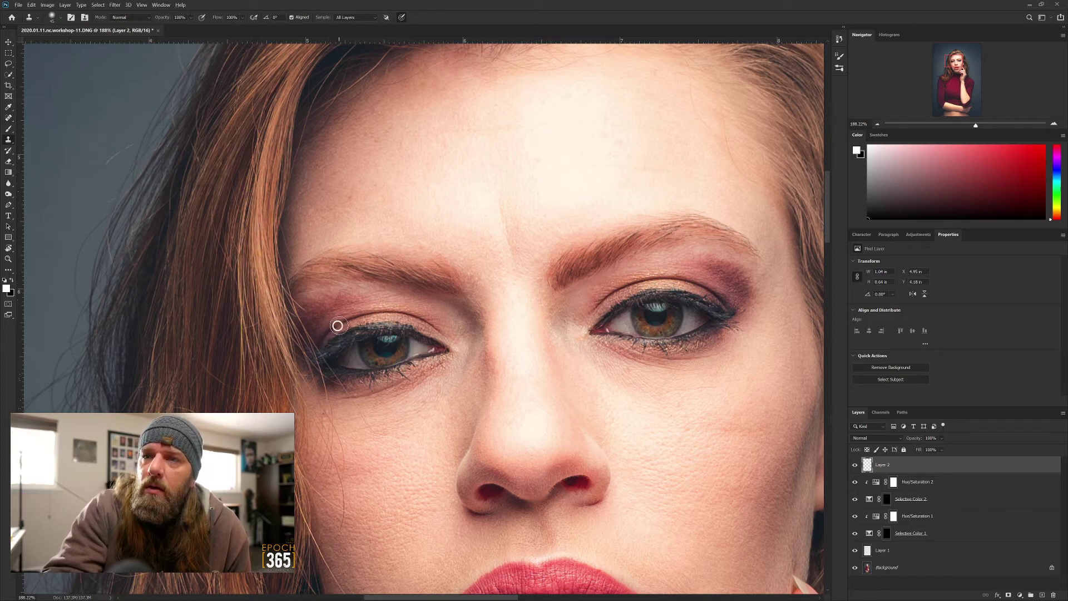
{"action": "mouse_move", "coordinate": [338, 326]}
{"action": "left_mouse_down"}
{"action": "mouse_move", "coordinate": [320, 345]}
{"action": "mouse_move", "coordinate": [345, 335]}
{"action": "left_mouse_up"}
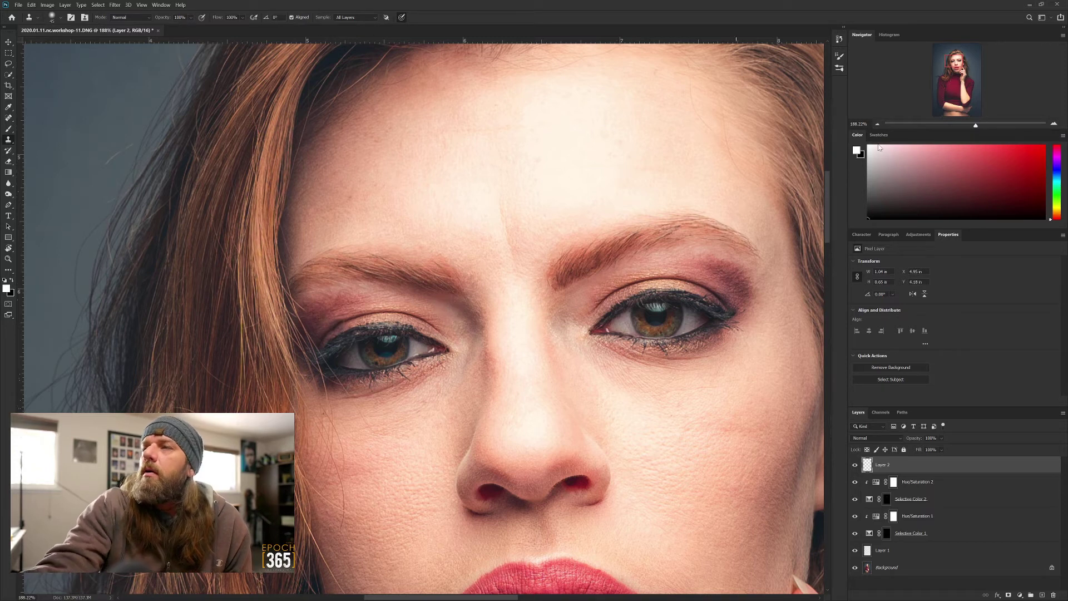
- Check the eye retouching at reduced zoom, and touch up the outer upper lash line with another small clone stroke
{"action": "left_click", "coordinate": [878, 125]}
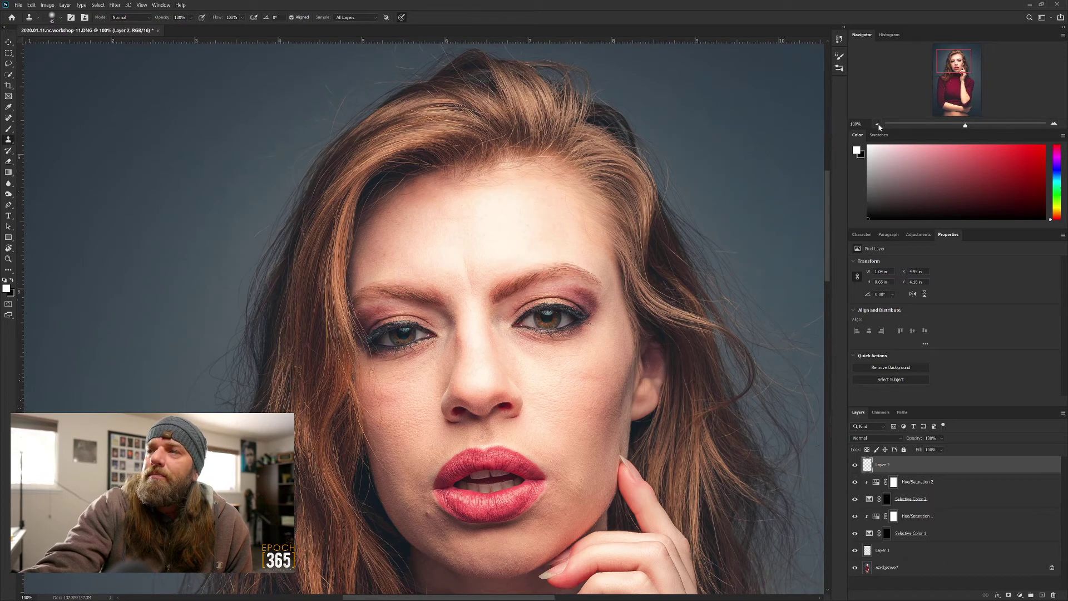
{"action": "left_click", "coordinate": [877, 125]}
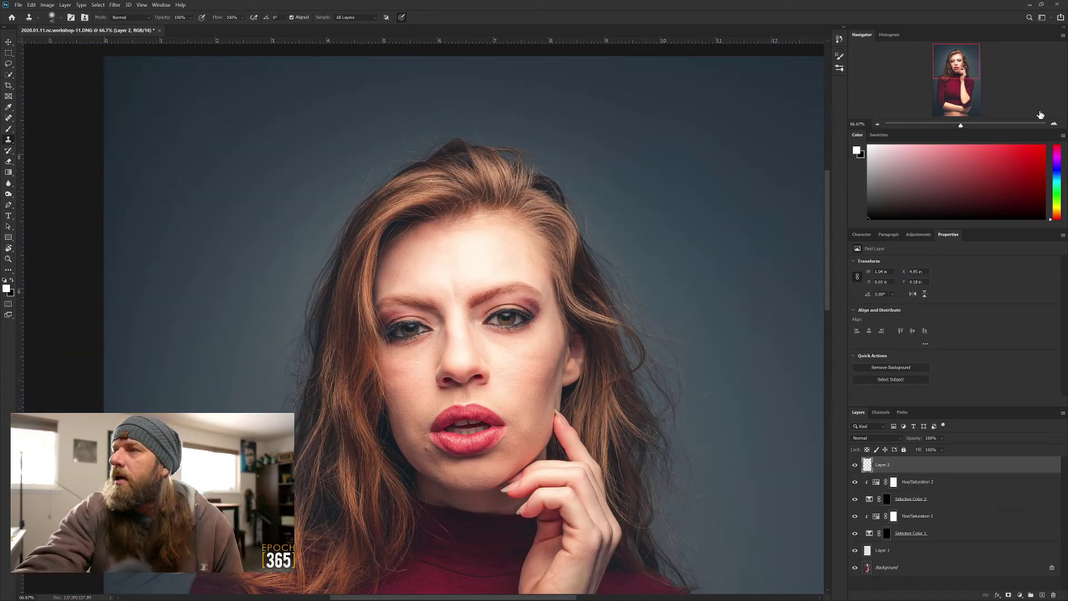
{"action": "key", "text": "ctrl"}
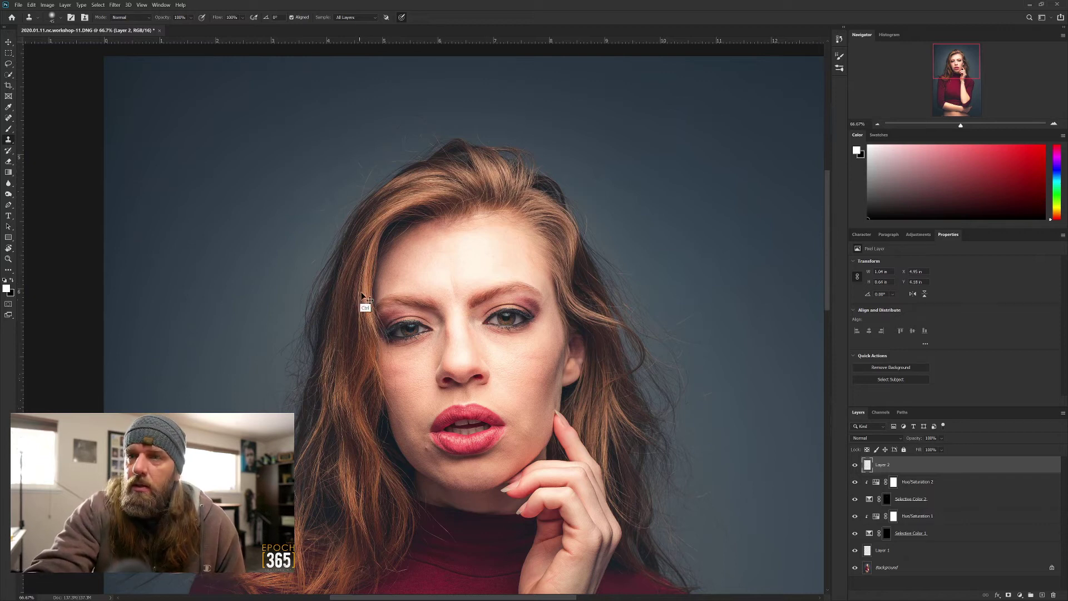
{"action": "left_click", "coordinate": [1053, 125]}
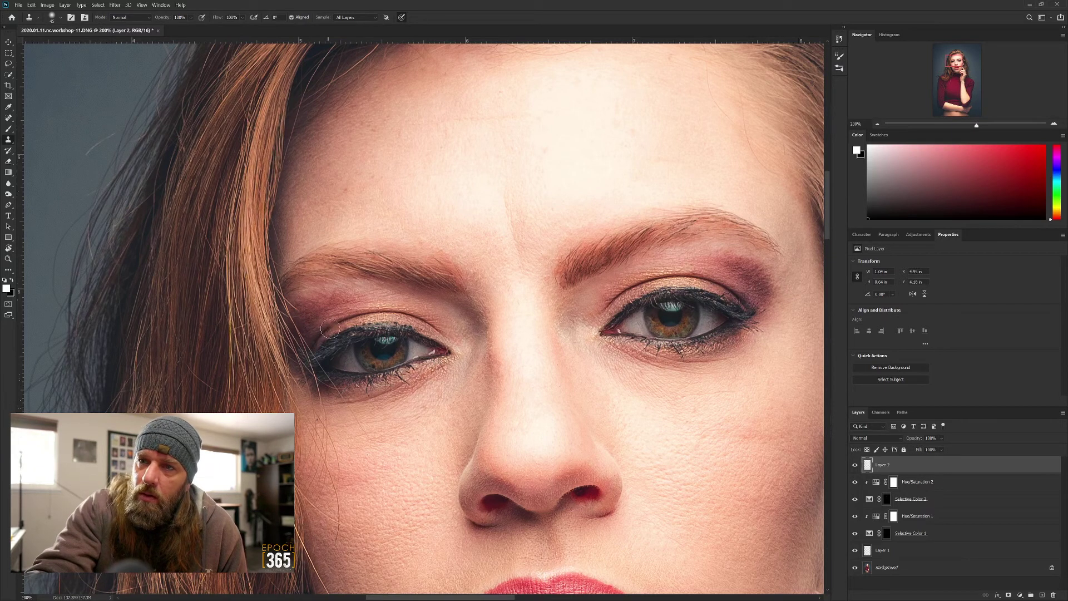
{"action": "left_click_drag", "start_coordinate": [332, 326], "coordinate": [330, 327]}
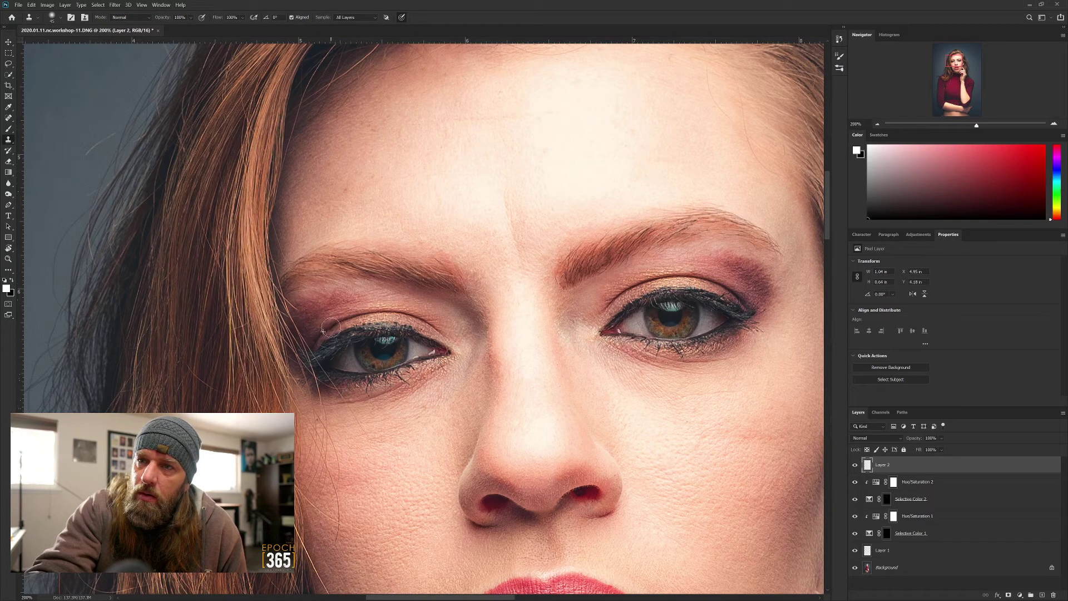
- Remove the long stray hairs crossing the turtleneck collar below the chin with the content-aware Spot Healing Brush
{"action": "left_click", "coordinate": [878, 125]}
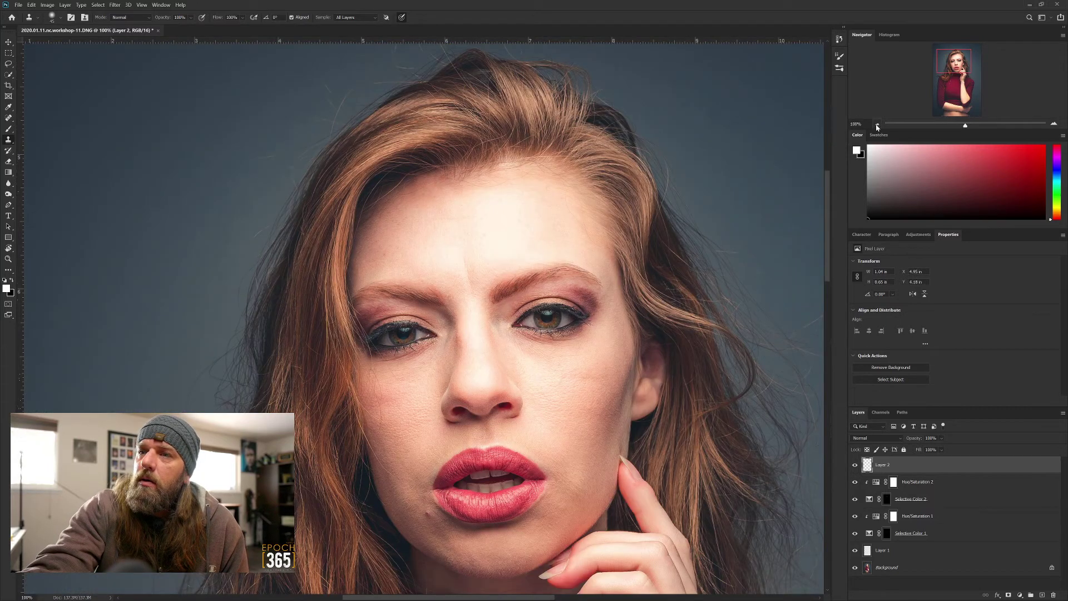
{"action": "left_click", "coordinate": [877, 125]}
{"action": "left_click_drag", "start_coordinate": [443, 364], "coordinate": [445, 244]}
{"action": "key", "text": "j"}
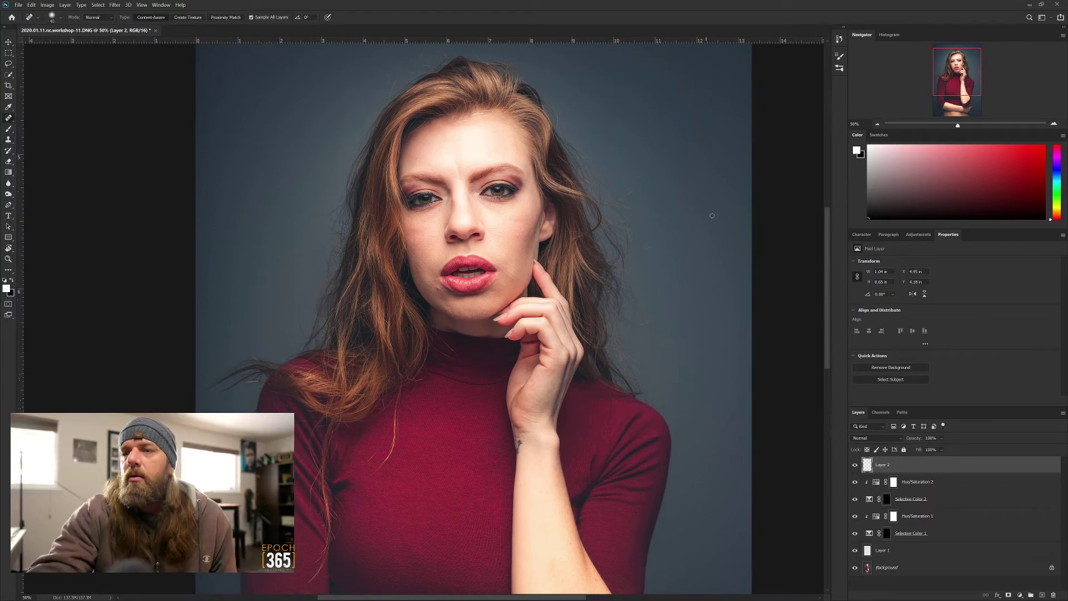
{"action": "left_click", "coordinate": [1054, 124]}
{"action": "left_click", "coordinate": [1054, 124]}
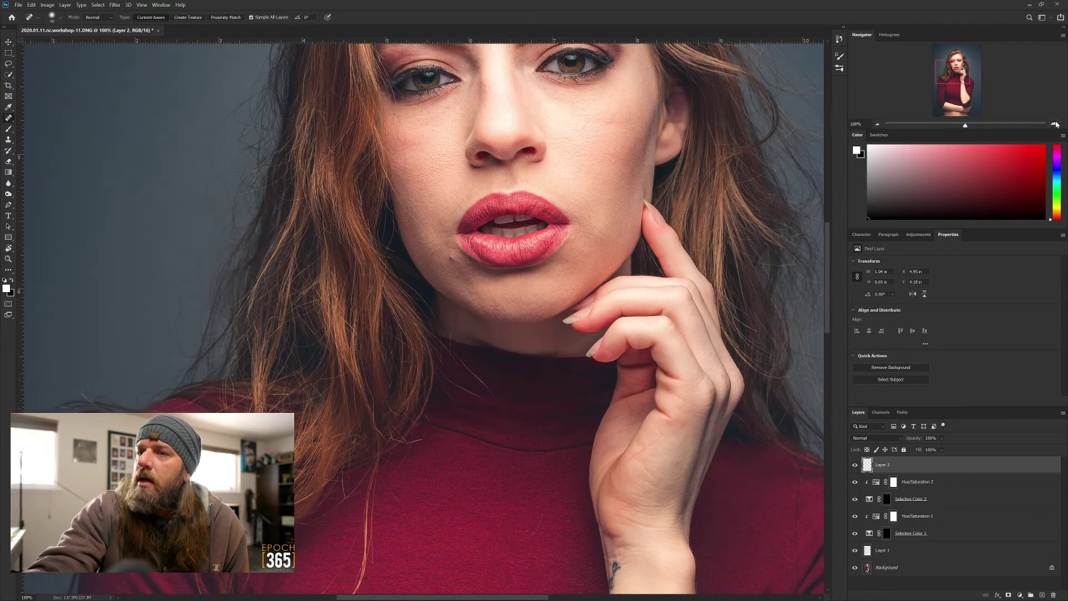
{"action": "left_click", "coordinate": [1054, 124]}
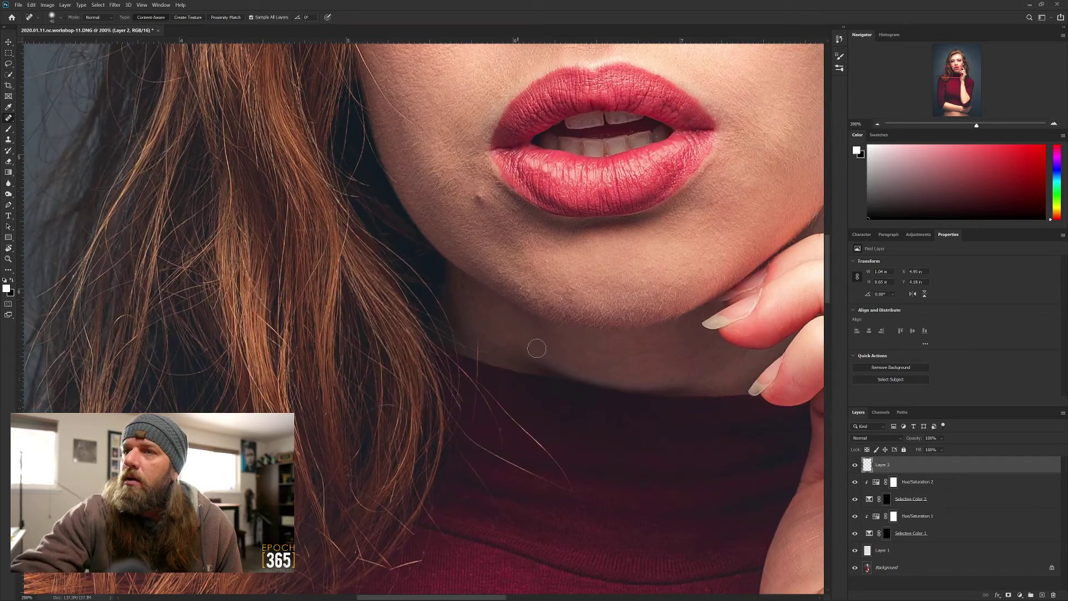
{"action": "left_click_drag", "start_coordinate": [504, 319], "coordinate": [405, 235]}
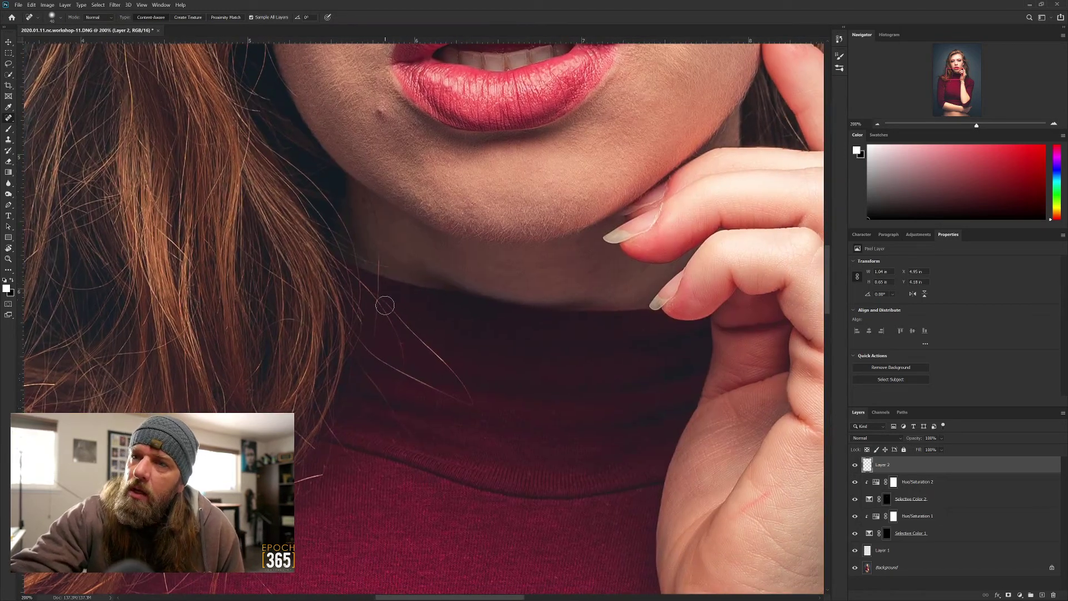
{"action": "left_click_drag", "start_coordinate": [392, 309], "coordinate": [471, 403]}
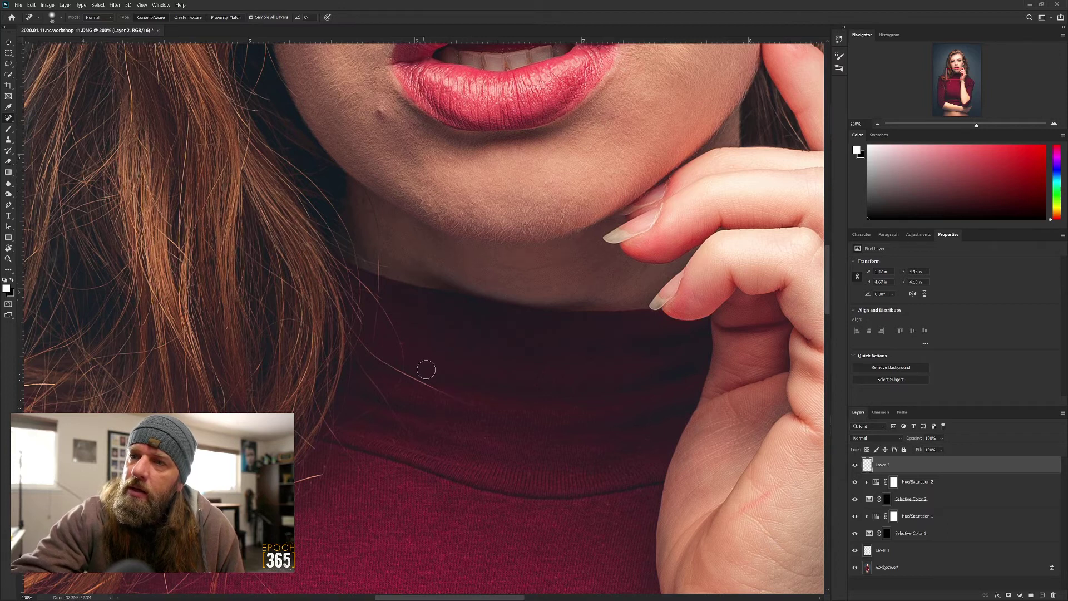
{"action": "mouse_move", "coordinate": [391, 368]}
{"action": "left_mouse_down"}
{"action": "mouse_move", "coordinate": [481, 412]}
{"action": "mouse_move", "coordinate": [380, 363]}
{"action": "mouse_move", "coordinate": [388, 366]}
{"action": "left_mouse_up"}
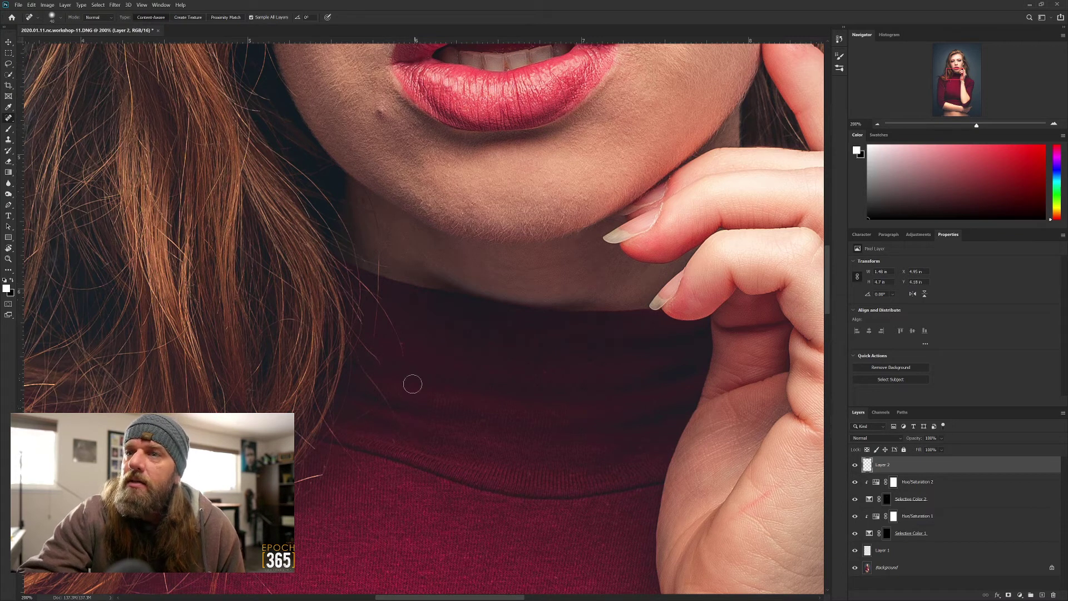
- Spot-heal the shorter stray hairs over the neck skin and the collar edge next to the long hair
{"action": "left_click_drag", "start_coordinate": [374, 278], "coordinate": [384, 289]}
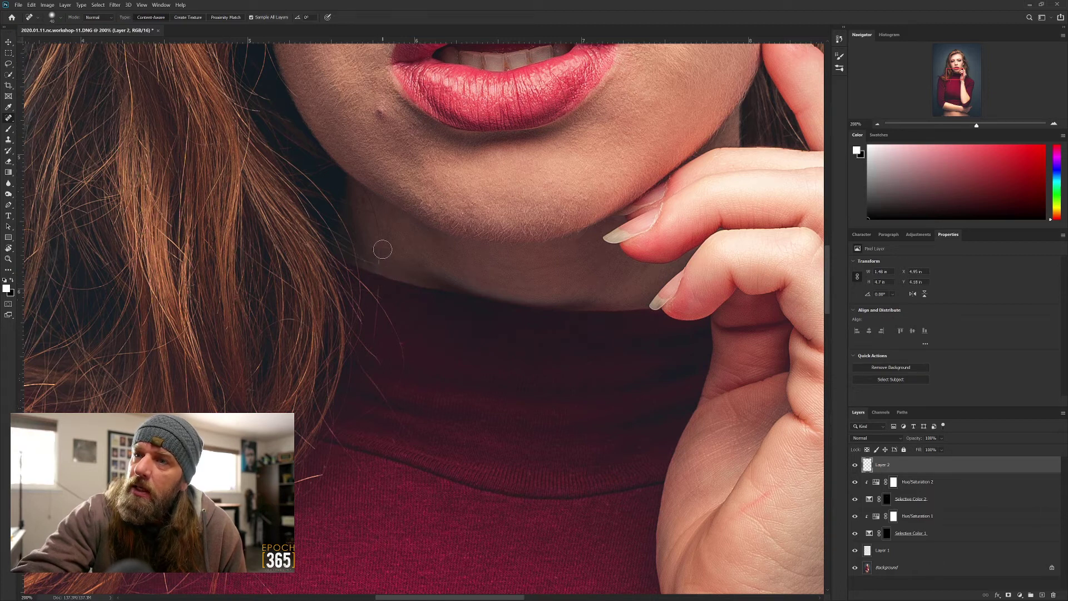
{"action": "left_click_drag", "start_coordinate": [374, 239], "coordinate": [365, 193]}
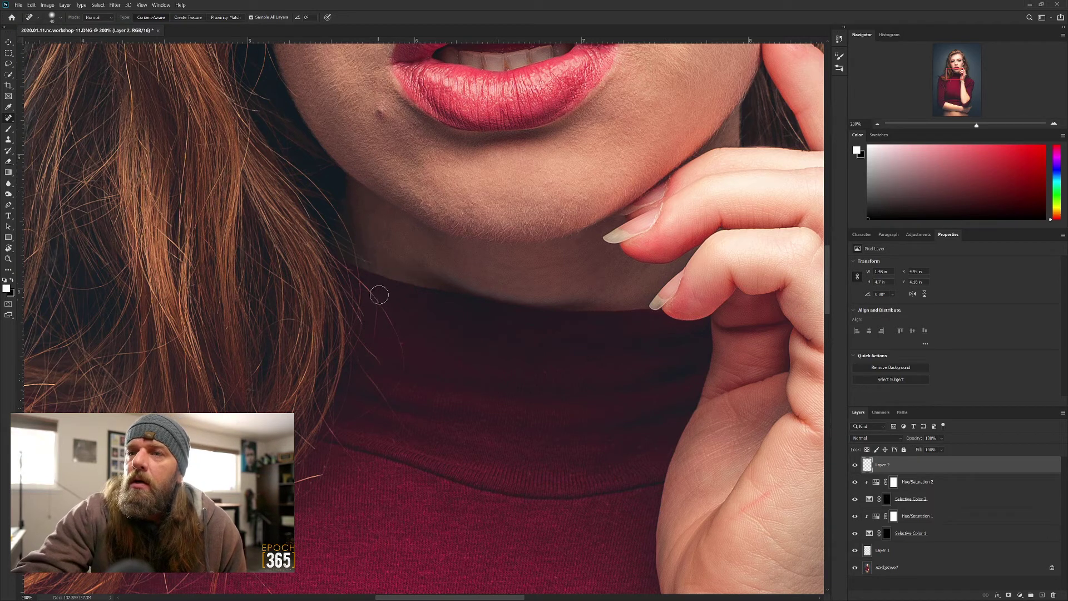
{"action": "mouse_move", "coordinate": [388, 320]}
{"action": "left_mouse_down"}
{"action": "mouse_move", "coordinate": [408, 370]}
{"action": "mouse_move", "coordinate": [404, 354]}
{"action": "mouse_move", "coordinate": [386, 397]}
{"action": "left_mouse_up"}
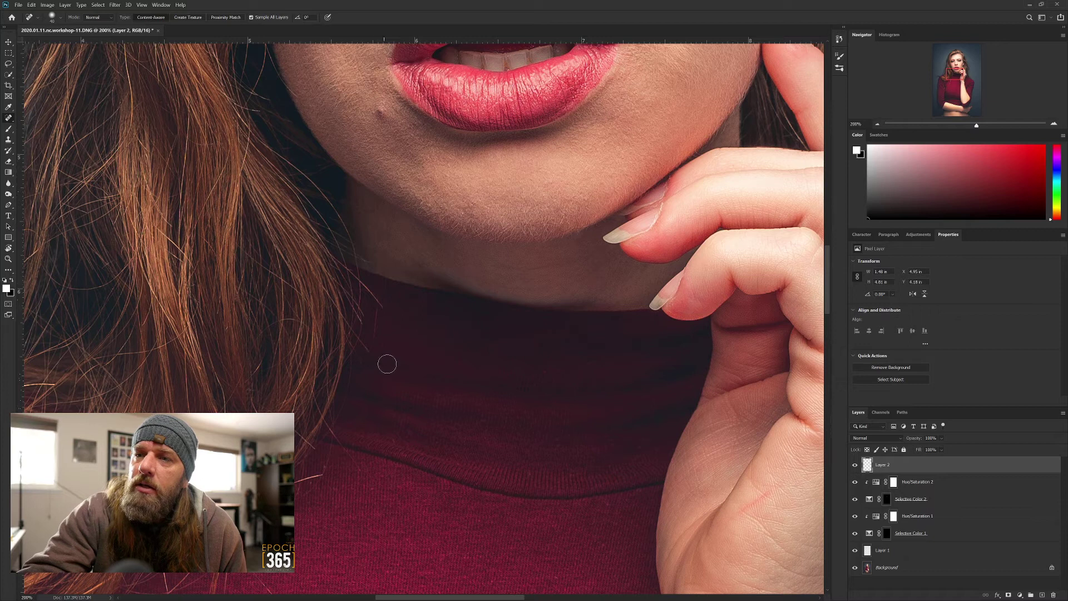
- Spot-heal the remaining stray hairs along the turtleneck collar's edge and on the sweater just below the collar seam
{"action": "left_click_drag", "start_coordinate": [376, 323], "coordinate": [374, 310]}
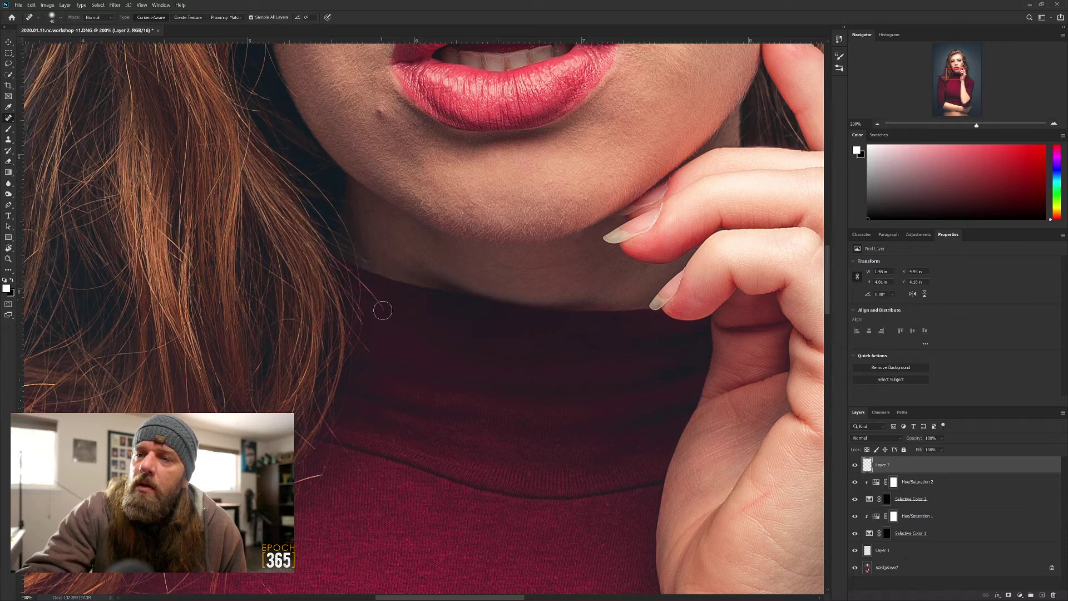
{"action": "mouse_move", "coordinate": [428, 452]}
{"action": "left_mouse_down"}
{"action": "mouse_move", "coordinate": [448, 352]}
{"action": "mouse_move", "coordinate": [429, 334]}
{"action": "left_mouse_up"}
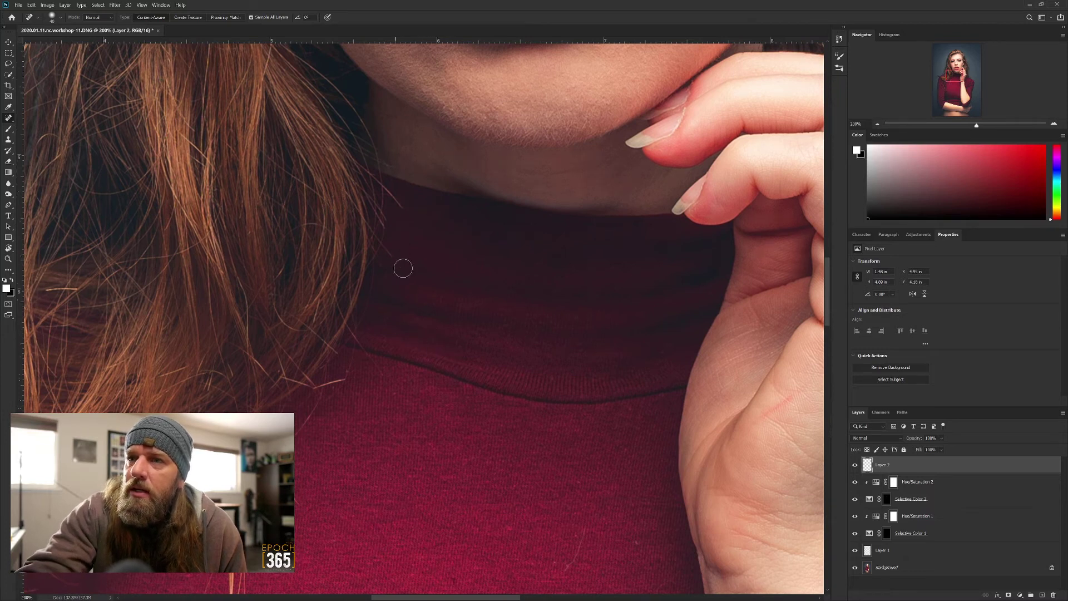
{"action": "mouse_move", "coordinate": [370, 407]}
{"action": "left_mouse_down"}
{"action": "mouse_move", "coordinate": [425, 339]}
{"action": "mouse_move", "coordinate": [389, 316]}
{"action": "mouse_move", "coordinate": [370, 322]}
{"action": "left_mouse_up"}
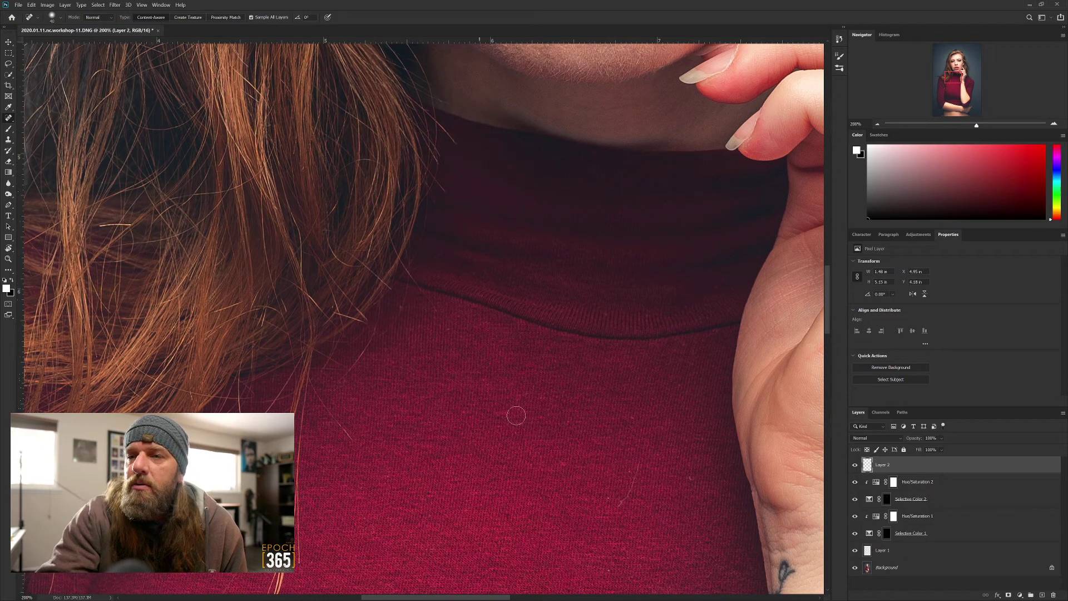
{"action": "left_click_drag", "start_coordinate": [489, 351], "coordinate": [441, 285]}
{"action": "left_click_drag", "start_coordinate": [560, 347], "coordinate": [579, 305]}
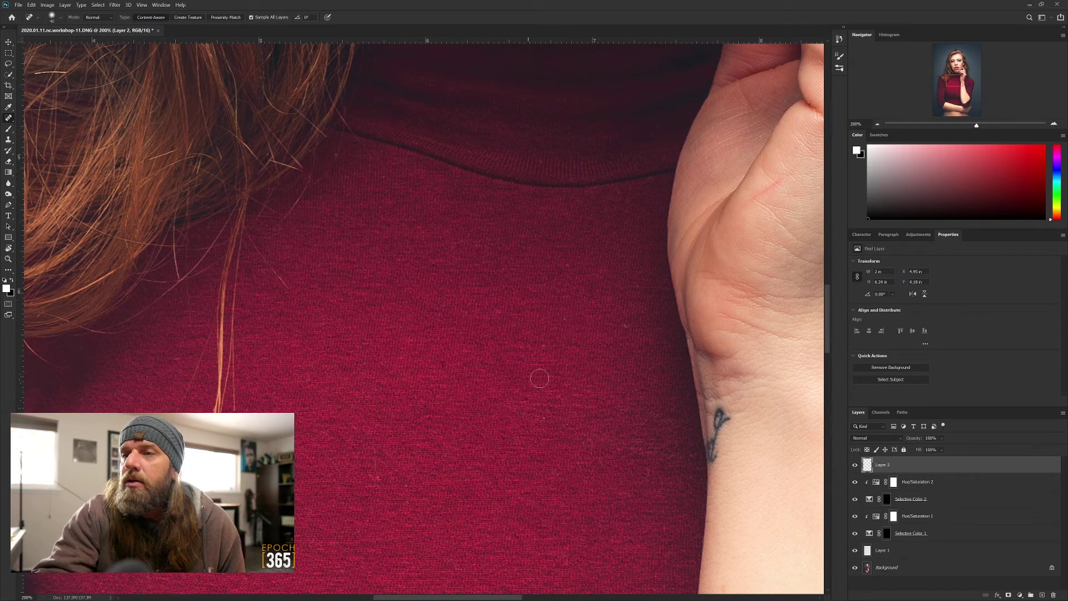
- Spot-heal the lint specks scattered over the chest of the sweater and beside the raised forearm
{"action": "left_click_drag", "start_coordinate": [549, 389], "coordinate": [572, 309]}
{"action": "left_click_drag", "start_coordinate": [452, 269], "coordinate": [463, 274]}
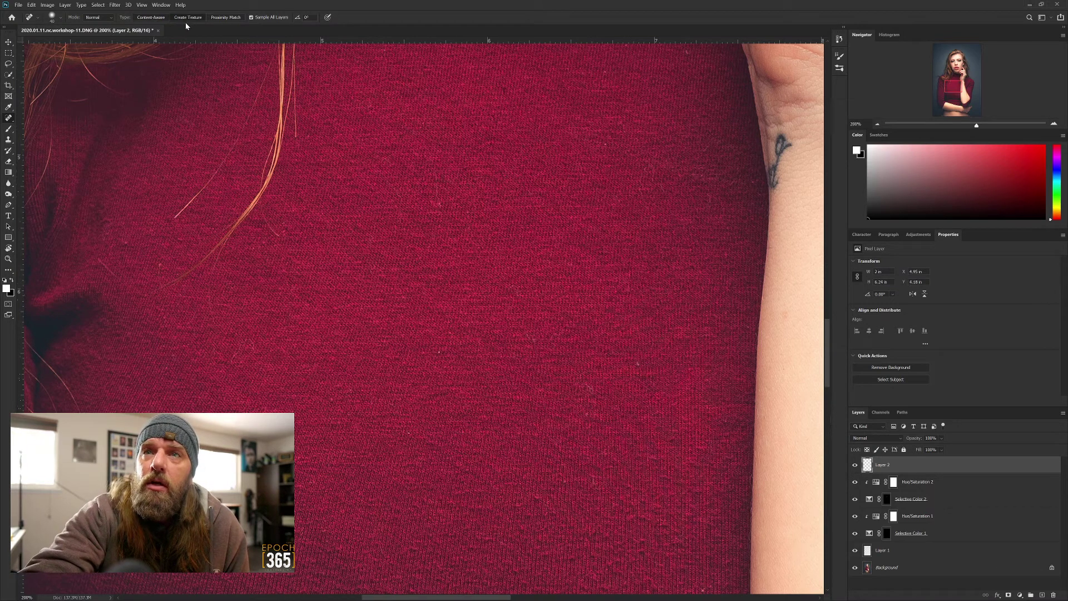
{"action": "left_click", "coordinate": [439, 350]}
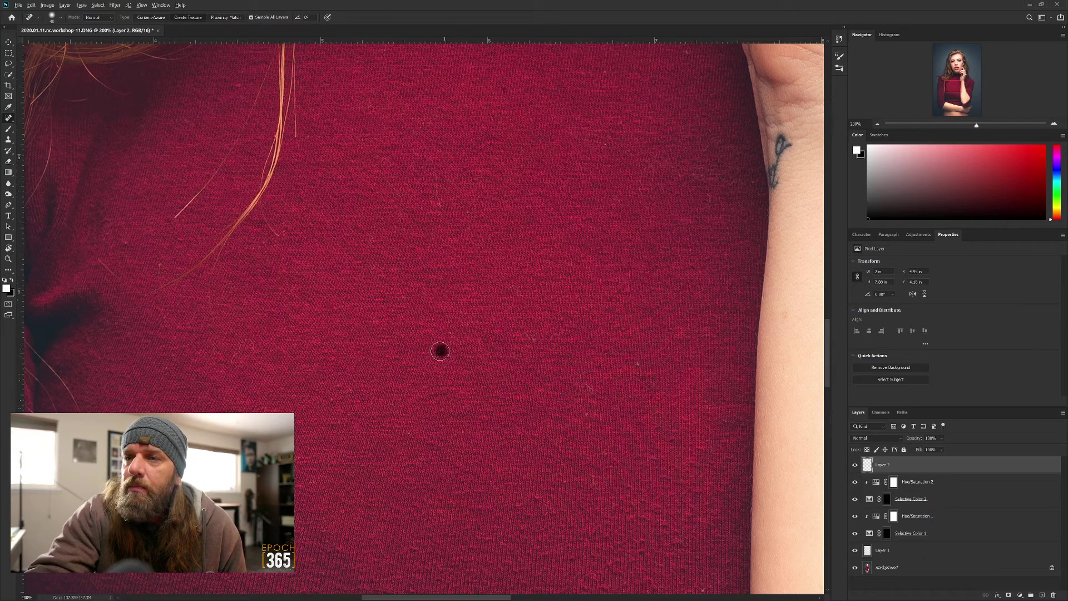
{"action": "left_click", "coordinate": [439, 345]}
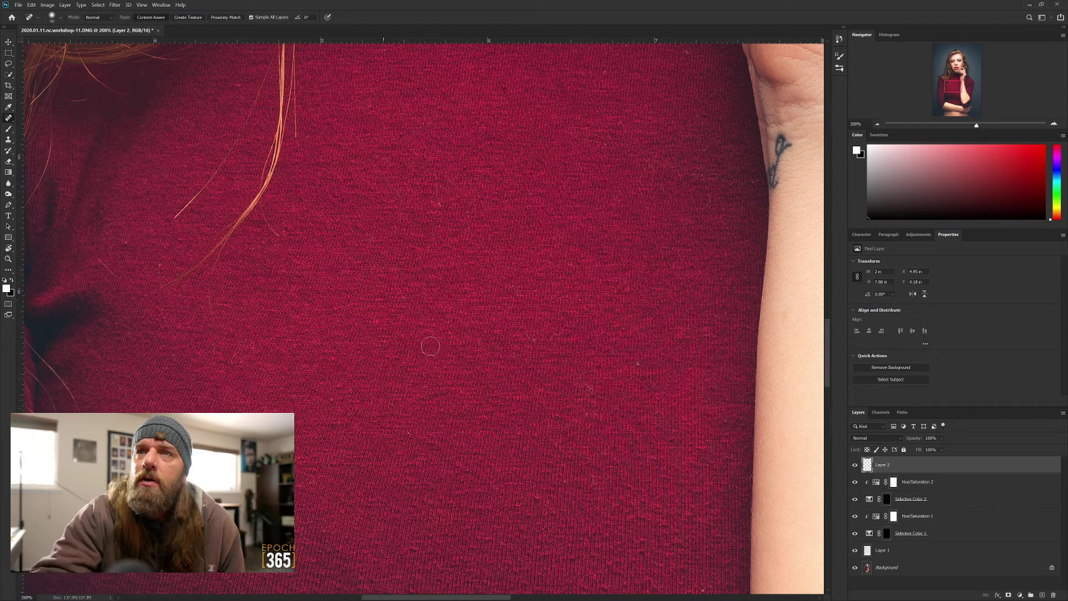
{"action": "left_click_drag", "start_coordinate": [568, 351], "coordinate": [555, 233]}
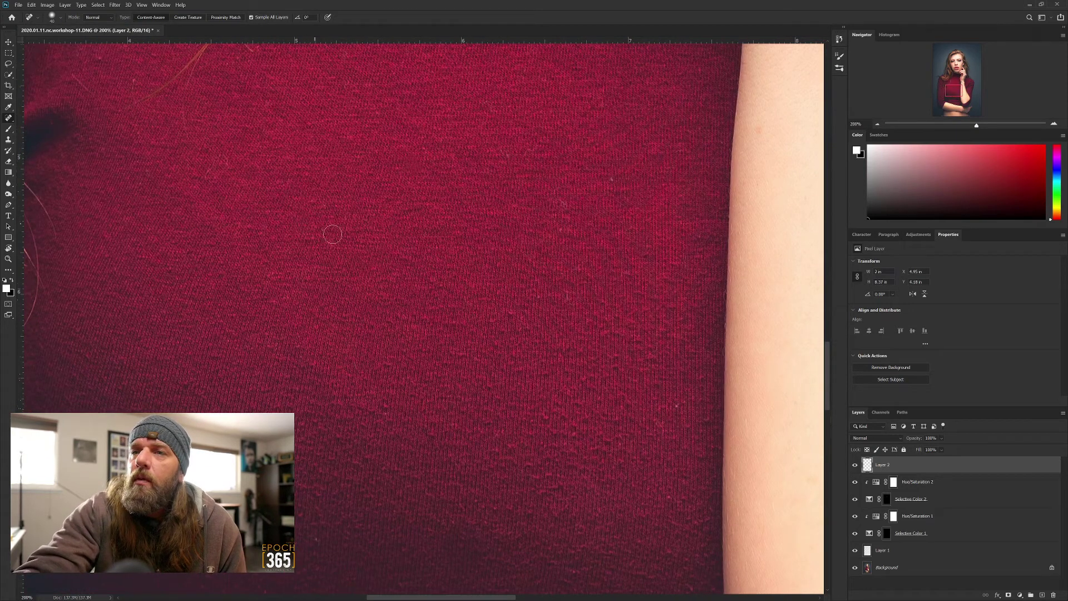
{"action": "left_click", "coordinate": [558, 205]}
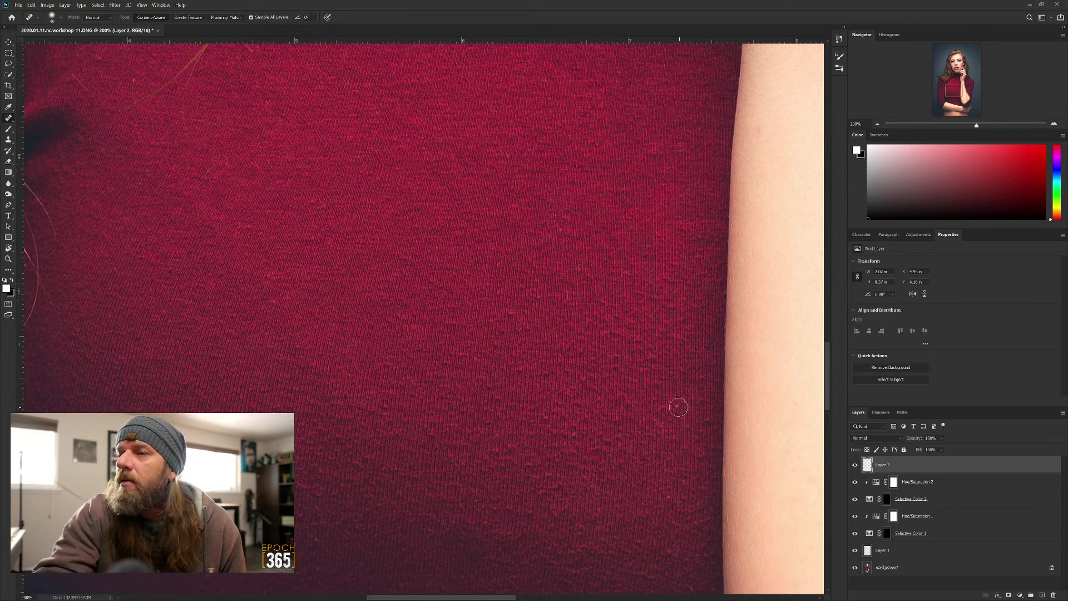
{"action": "left_click", "coordinate": [653, 472]}
- Spot-heal small specks in the shaded lower part of the sweater front
{"action": "scroll", "coordinate": [580, 330], "scroll_direction": "left", "scroll_amount": 3}
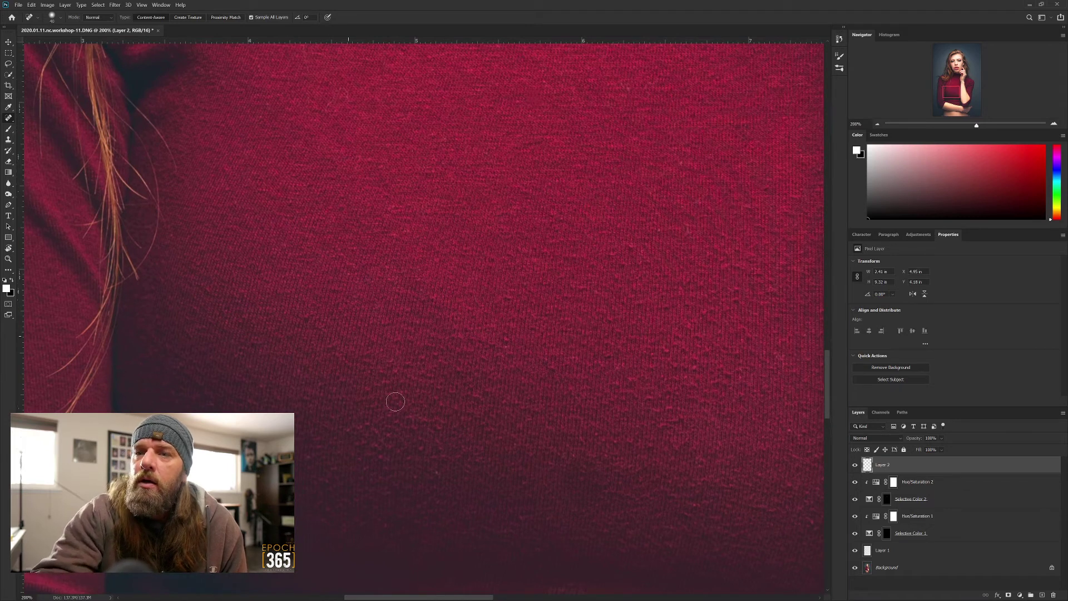
{"action": "left_click", "coordinate": [436, 472]}
{"action": "left_click", "coordinate": [305, 460]}
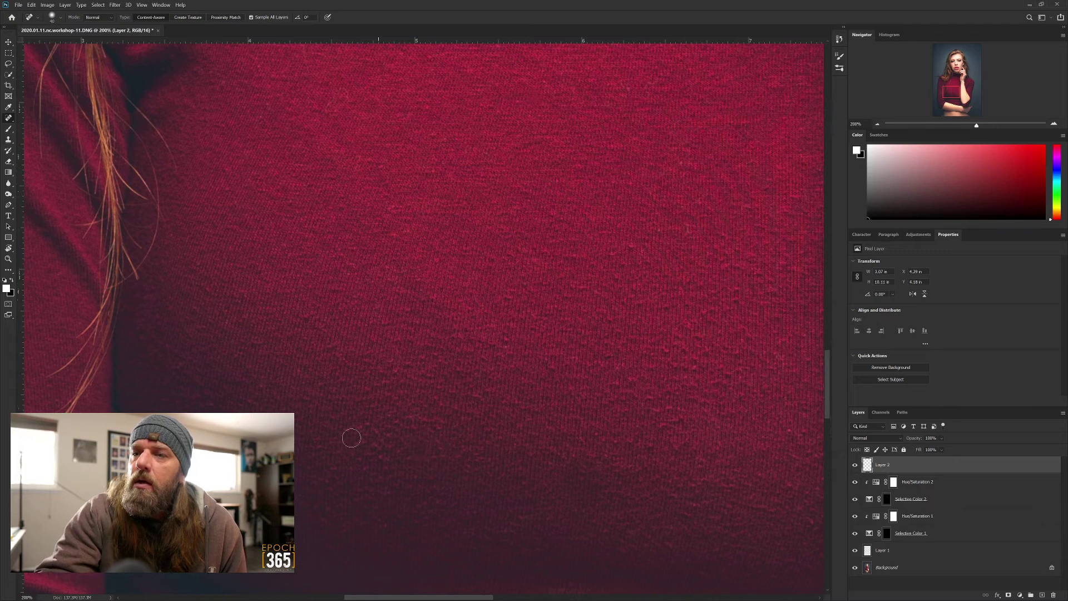
- Spot-heal the small marks near the underarm fold and the short loose hair beside the long dangling strand
{"action": "left_click_drag", "start_coordinate": [258, 142], "coordinate": [351, 328]}
{"action": "scroll", "coordinate": [351, 337], "scroll_direction": "up", "scroll_amount": 2}
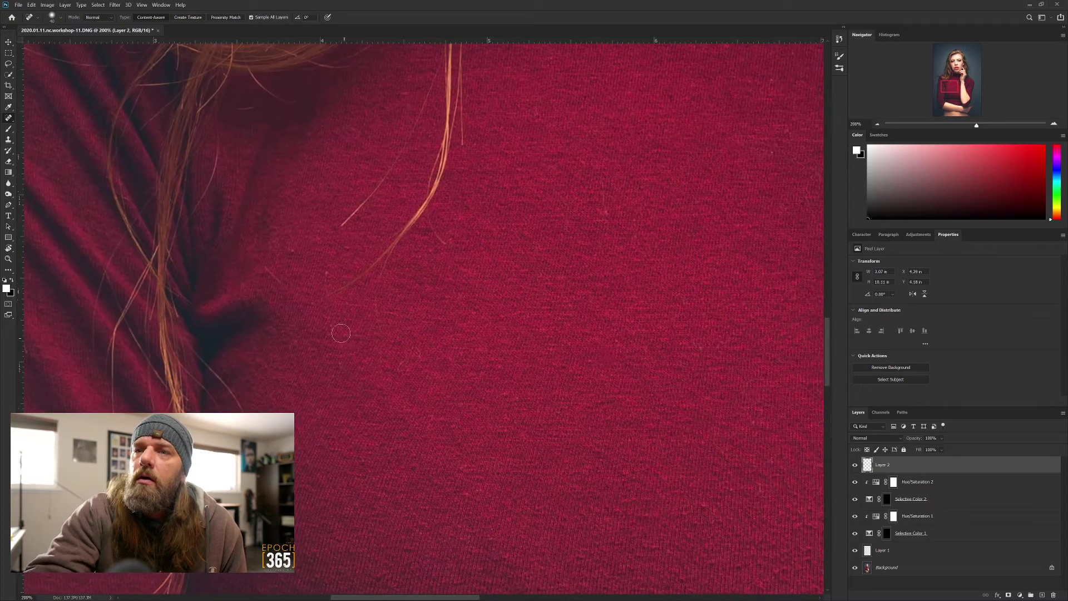
{"action": "left_click", "coordinate": [268, 276]}
{"action": "left_click", "coordinate": [325, 275]}
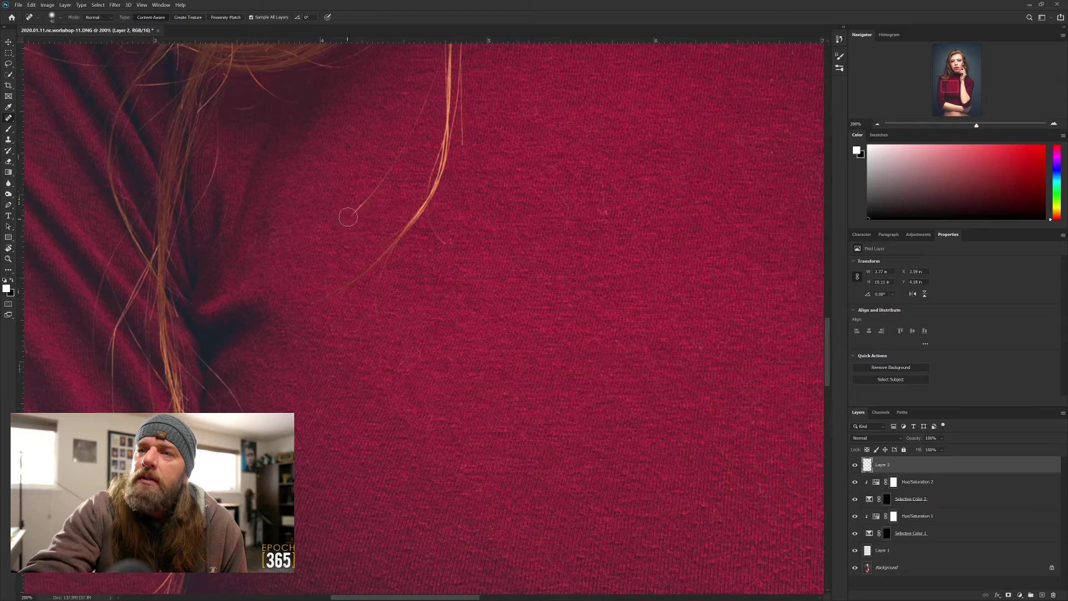
{"action": "left_click_drag", "start_coordinate": [345, 221], "coordinate": [416, 136]}
{"action": "left_click_drag", "start_coordinate": [320, 279], "coordinate": [338, 244]}
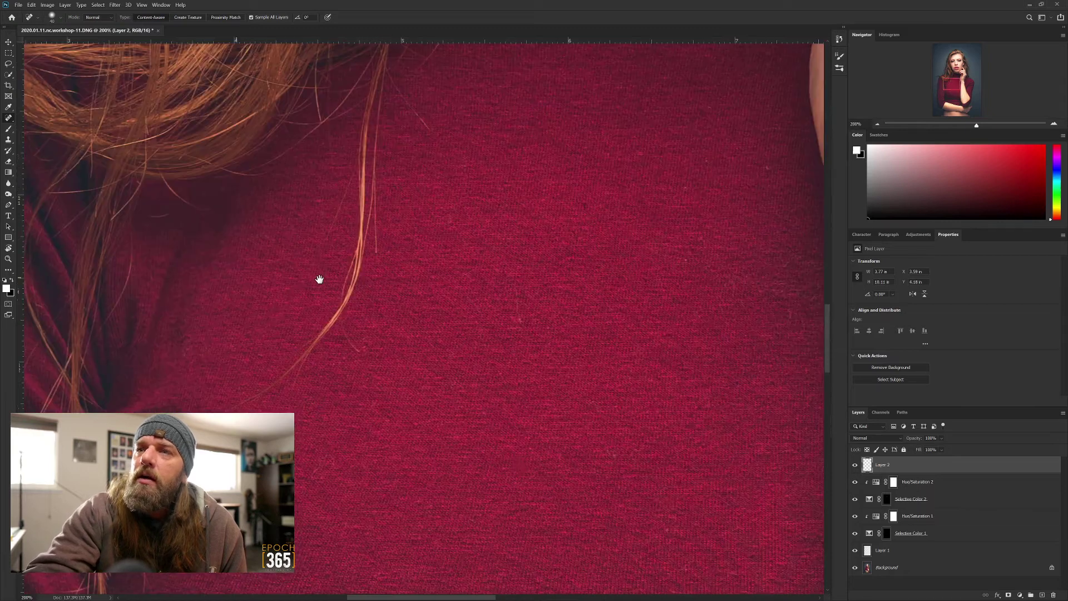
- Check the sweater at reduced zoom, and remove the long hair strand hanging over the chest with the Spot Healing Brush
{"action": "left_click", "coordinate": [877, 124]}
{"action": "left_click", "coordinate": [876, 125]}
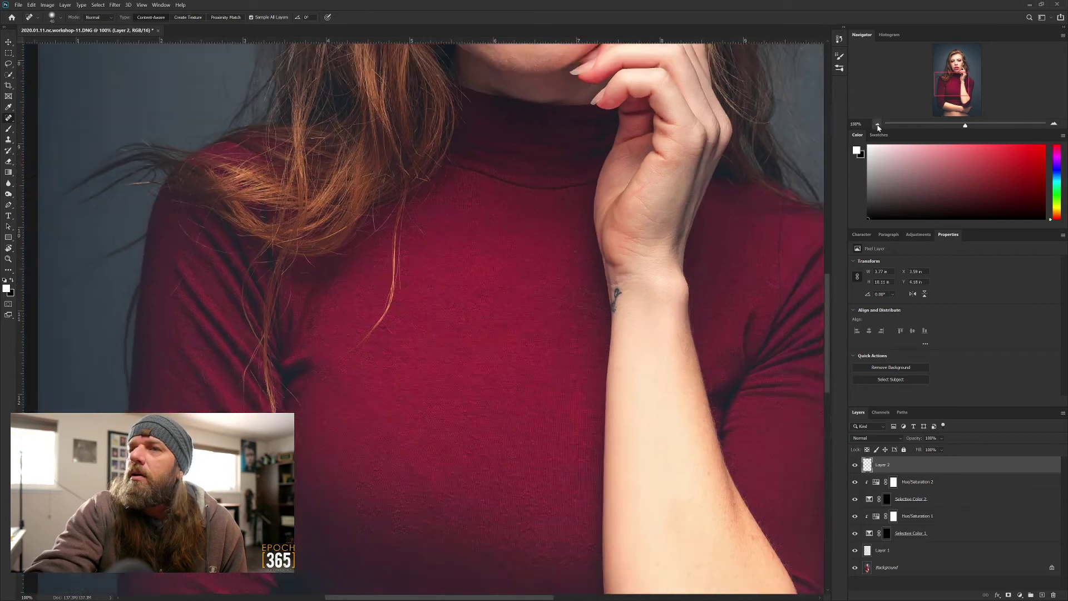
{"action": "left_click", "coordinate": [876, 126]}
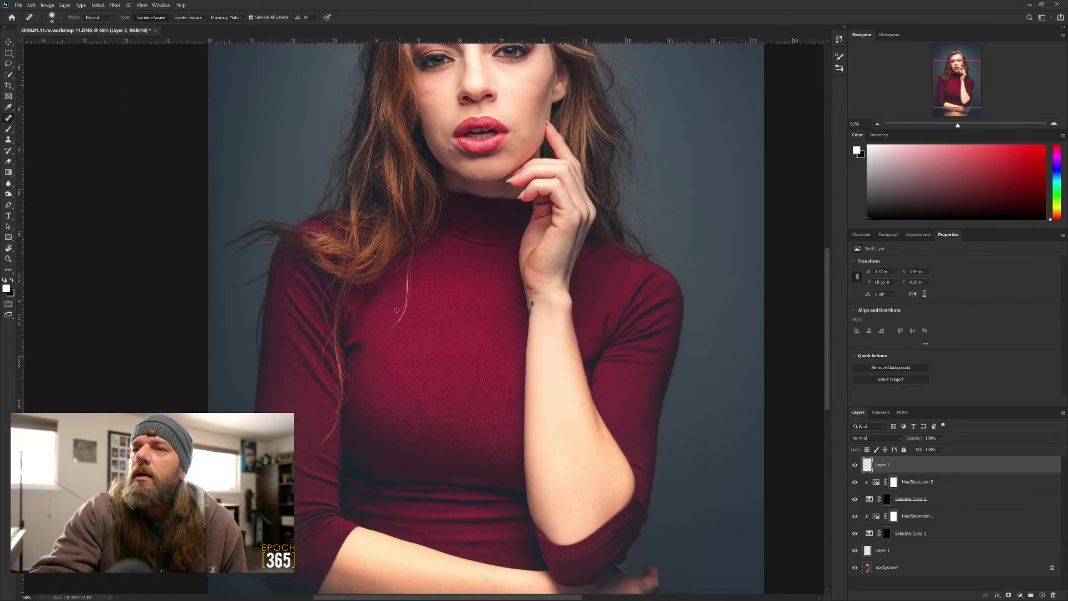
{"action": "left_click", "coordinate": [1054, 124]}
{"action": "left_click", "coordinate": [1054, 124]}
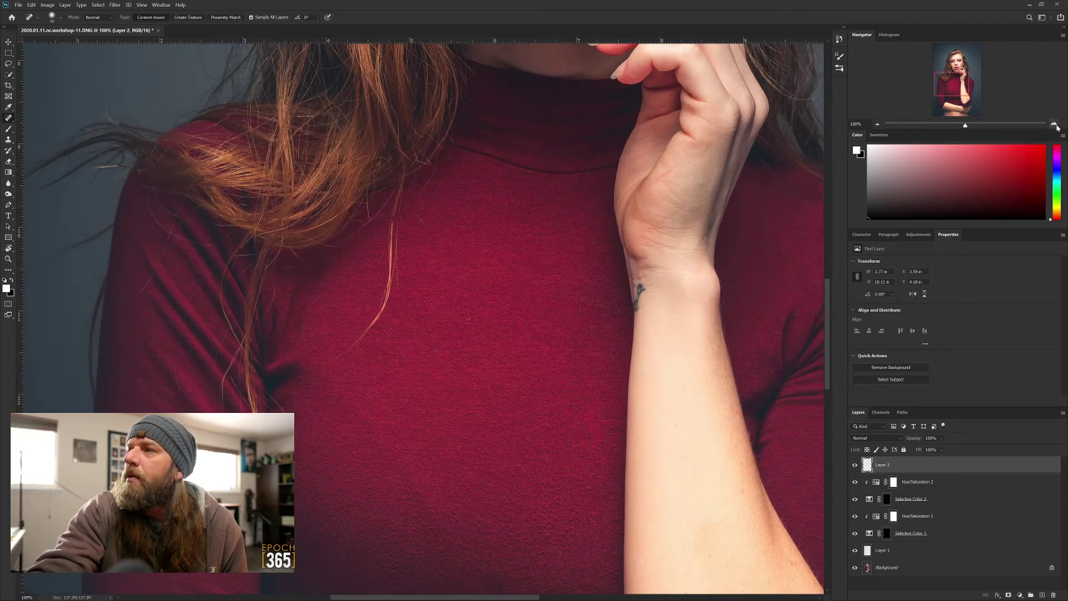
{"action": "left_click", "coordinate": [1054, 125]}
{"action": "mouse_move", "coordinate": [361, 109]}
{"action": "left_mouse_down"}
{"action": "mouse_move", "coordinate": [362, 169]}
{"action": "mouse_move", "coordinate": [335, 195]}
{"action": "mouse_move", "coordinate": [361, 166]}
{"action": "mouse_move", "coordinate": [360, 213]}
{"action": "mouse_move", "coordinate": [371, 204]}
{"action": "mouse_move", "coordinate": [367, 249]}
{"action": "left_mouse_up"}
{"action": "mouse_move", "coordinate": [361, 204]}
{"action": "left_mouse_down"}
{"action": "mouse_move", "coordinate": [330, 311]}
{"action": "mouse_move", "coordinate": [355, 344]}
{"action": "mouse_move", "coordinate": [338, 303]}
{"action": "mouse_move", "coordinate": [289, 384]}
{"action": "mouse_move", "coordinate": [234, 406]}
{"action": "left_mouse_up"}
{"action": "left_click", "coordinate": [341, 295]}
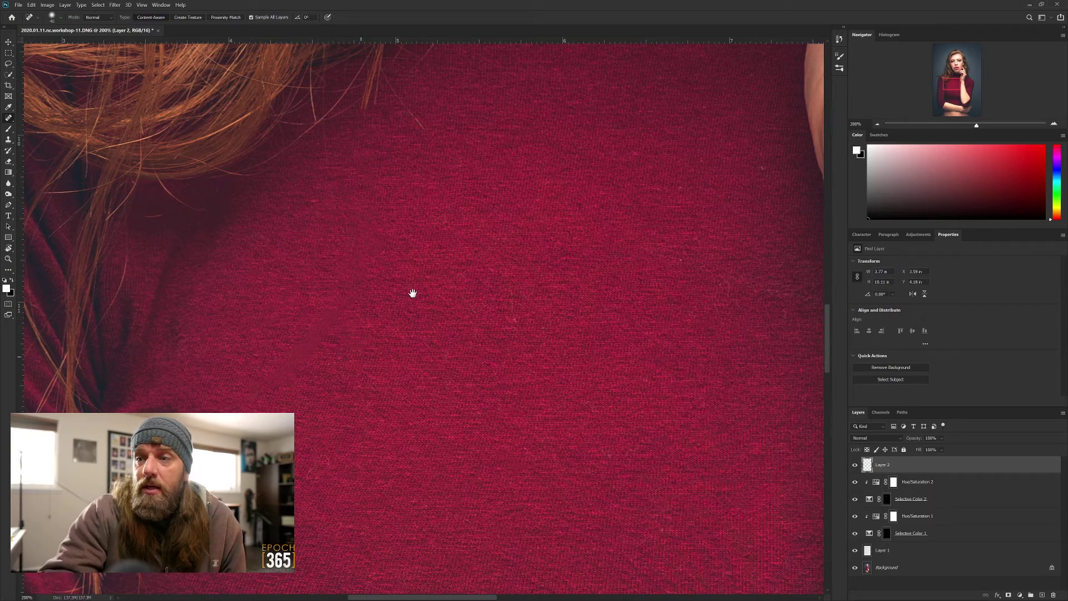
- Repair the smudged fabric where the strand was removed, using the Healing Brush with texture sampled from clean sweater beside it
{"action": "scroll", "coordinate": [412, 294], "scroll_direction": "down", "scroll_amount": 2}
{"action": "scroll", "coordinate": [412, 293], "scroll_direction": "left", "scroll_amount": 1}
{"action": "left_click", "coordinate": [359, 266]}
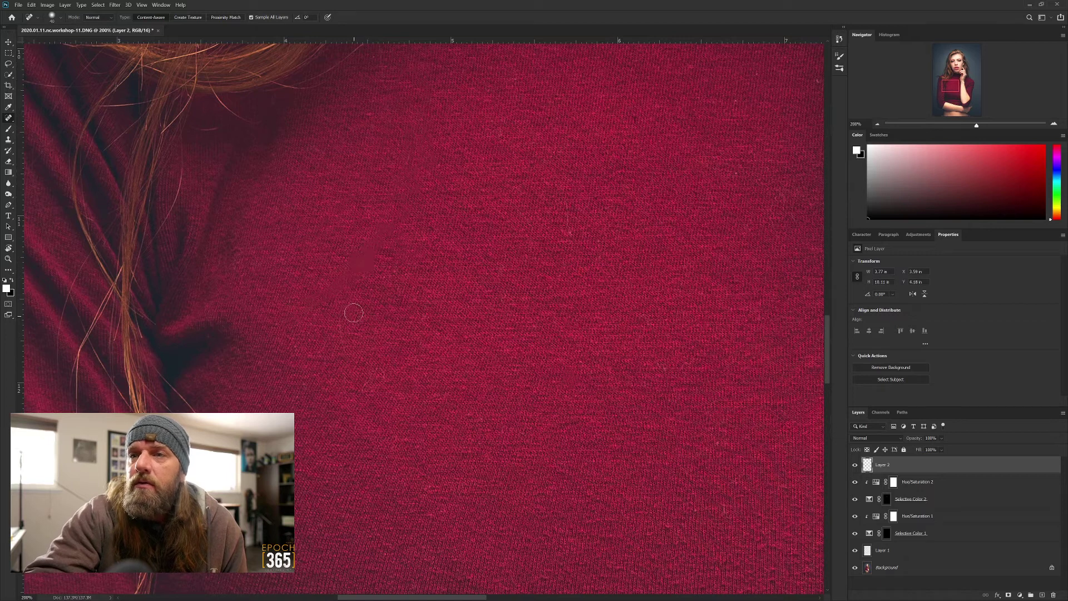
{"action": "right_click", "coordinate": [9, 123]}
{"action": "left_click", "coordinate": [45, 125]}
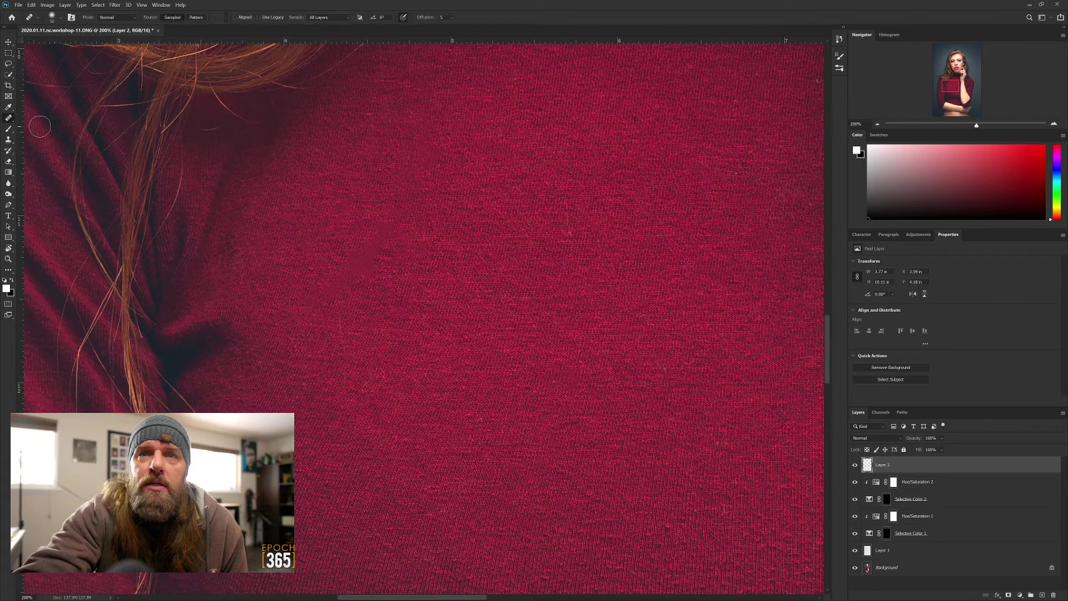
{"action": "left_click", "coordinate": [398, 288], "text": "alt"}
{"action": "left_click", "coordinate": [364, 268]}
{"action": "mouse_move", "coordinate": [363, 269]}
{"action": "left_mouse_down"}
{"action": "mouse_move", "coordinate": [393, 231]}
{"action": "mouse_move", "coordinate": [370, 245]}
{"action": "mouse_move", "coordinate": [385, 239]}
{"action": "mouse_move", "coordinate": [349, 310]}
{"action": "mouse_move", "coordinate": [337, 282]}
{"action": "mouse_move", "coordinate": [310, 270]}
{"action": "mouse_move", "coordinate": [327, 291]}
{"action": "mouse_move", "coordinate": [306, 310]}
{"action": "mouse_move", "coordinate": [340, 296]}
{"action": "left_mouse_up"}
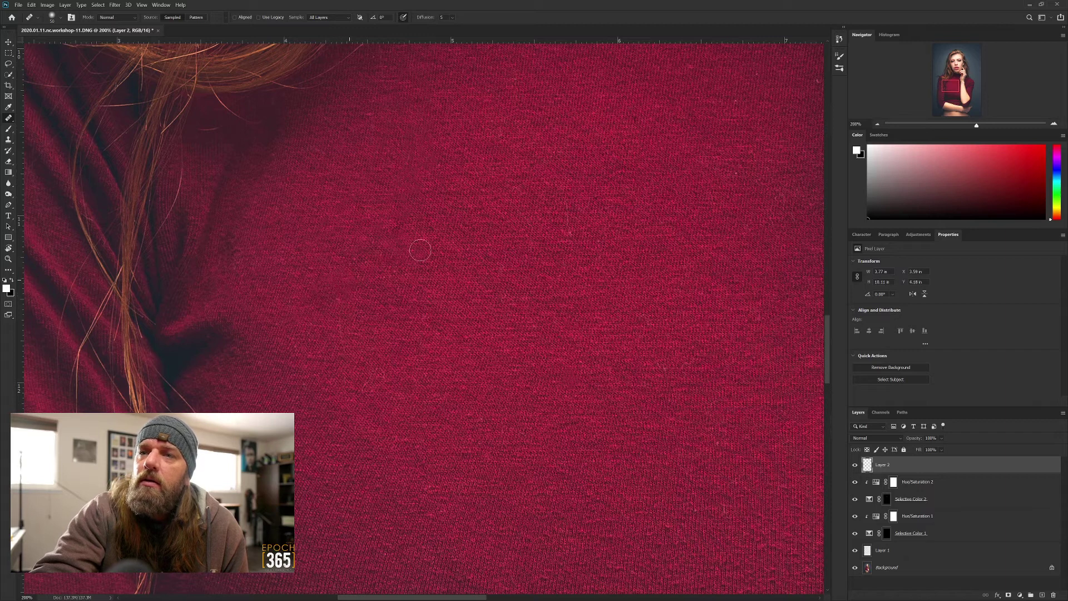
- Resample clean knit from nearby areas to blend the uneven fabric higher up the removed strand's path
{"action": "key", "text": "alt"}
{"action": "left_click", "coordinate": [433, 190], "text": "alt"}
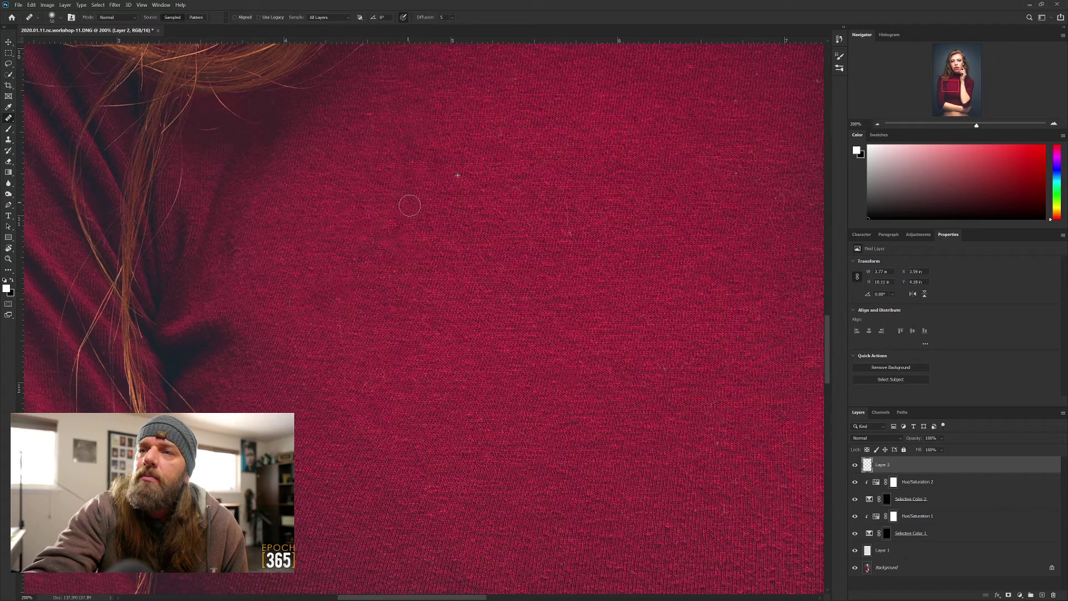
{"action": "key", "text": "alt"}
{"action": "left_click", "coordinate": [460, 248], "text": "alt"}
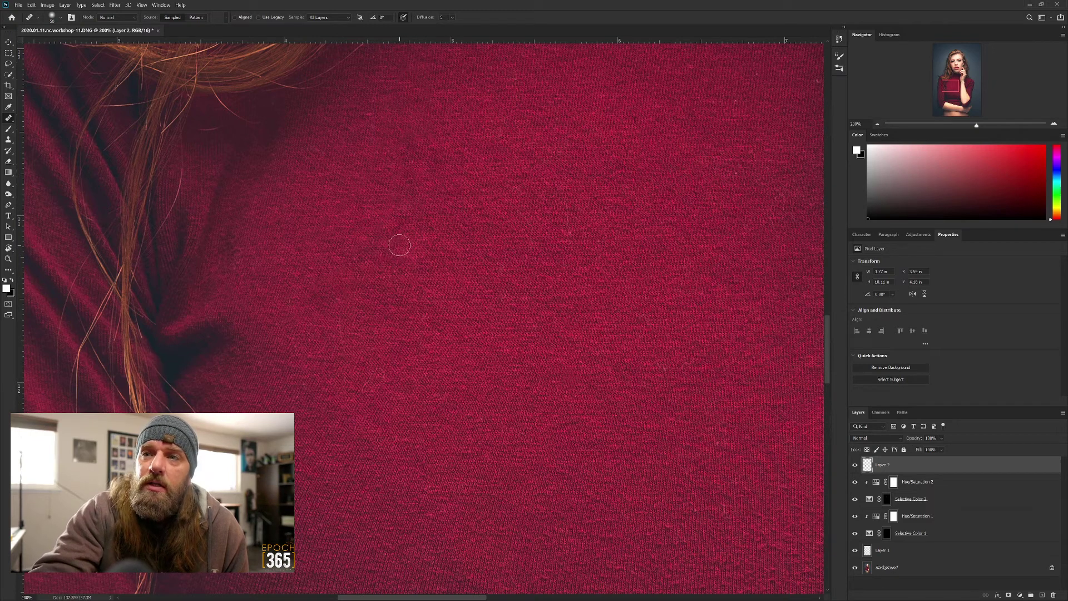
- Enlarge the Healing Brush and even out the dark patches on the chest with sampled fabric at 100% zoom
{"action": "left_click", "coordinate": [877, 126]}
{"action": "key", "text": "bracketright"}
{"action": "key", "text": "bracketright"}
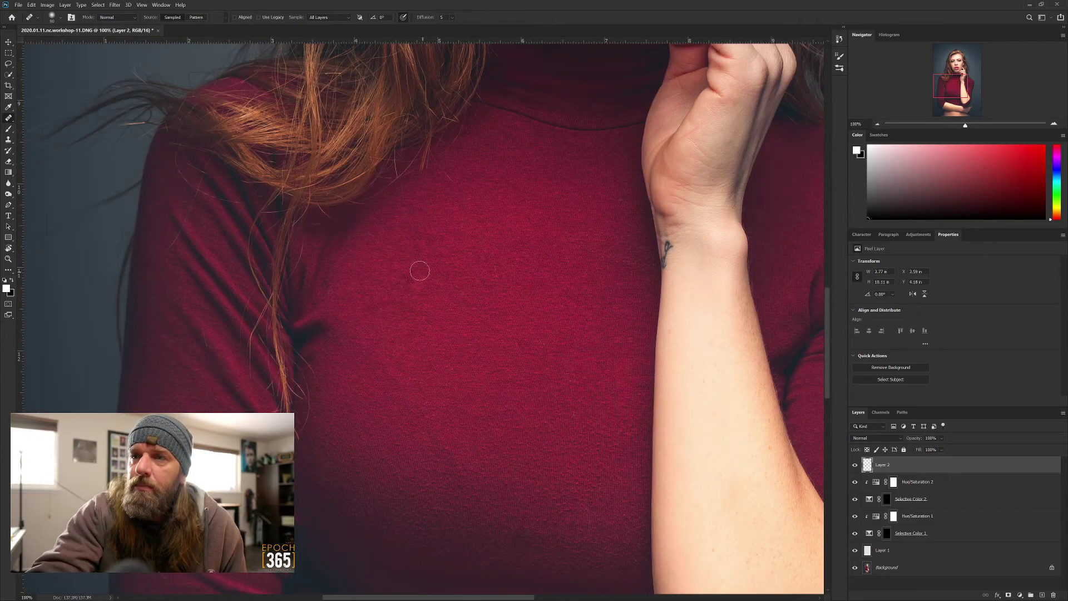
{"action": "left_click", "coordinate": [402, 273]}
{"action": "left_click", "coordinate": [405, 282]}
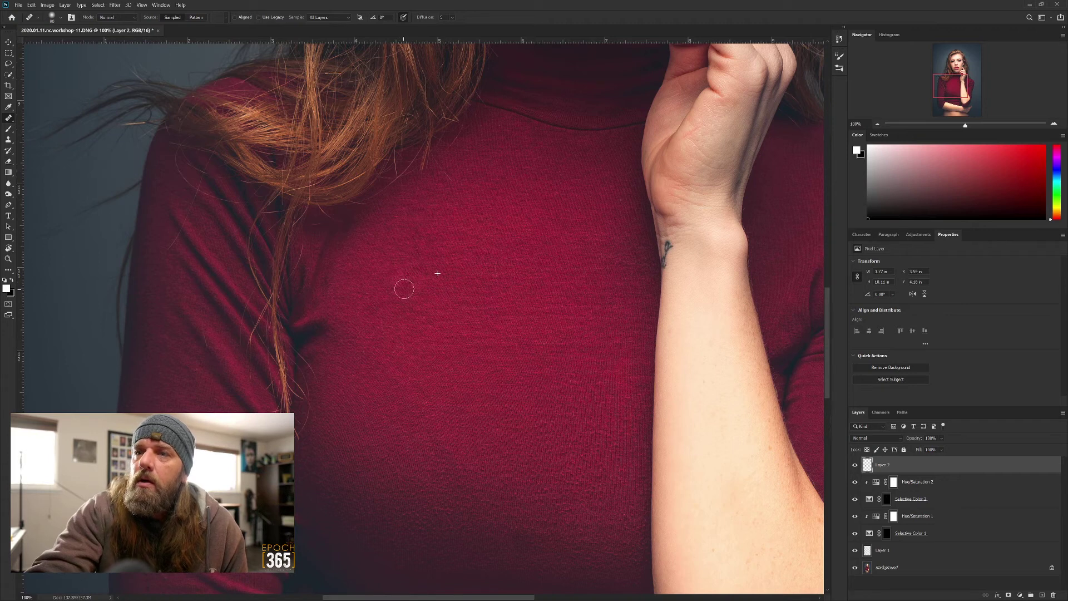
{"action": "left_click", "coordinate": [412, 274]}
{"action": "left_click", "coordinate": [374, 286]}
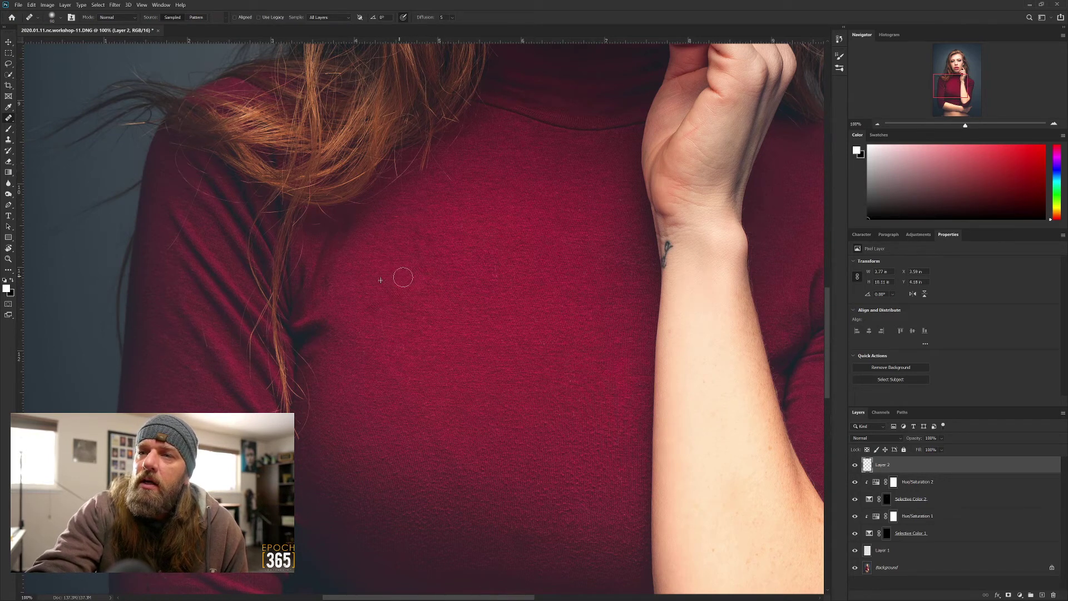
{"action": "left_click", "coordinate": [454, 250], "text": "alt"}
{"action": "left_click", "coordinate": [417, 231]}
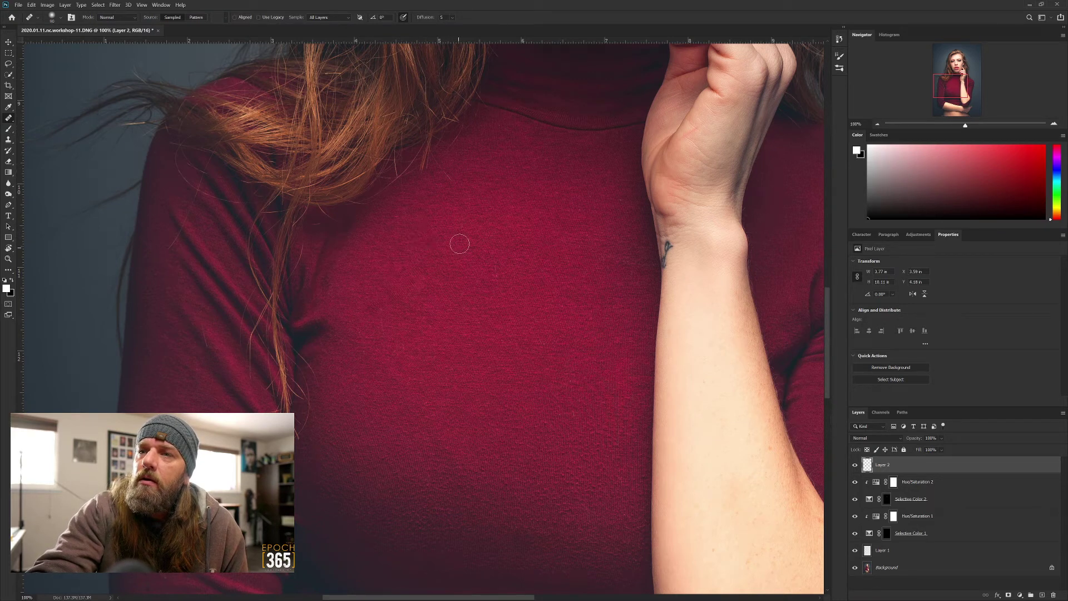
- Heal the last dark blotches on the sweater near the underarm crease with newly sampled fabric
{"action": "left_click", "coordinate": [393, 255], "text": "alt"}
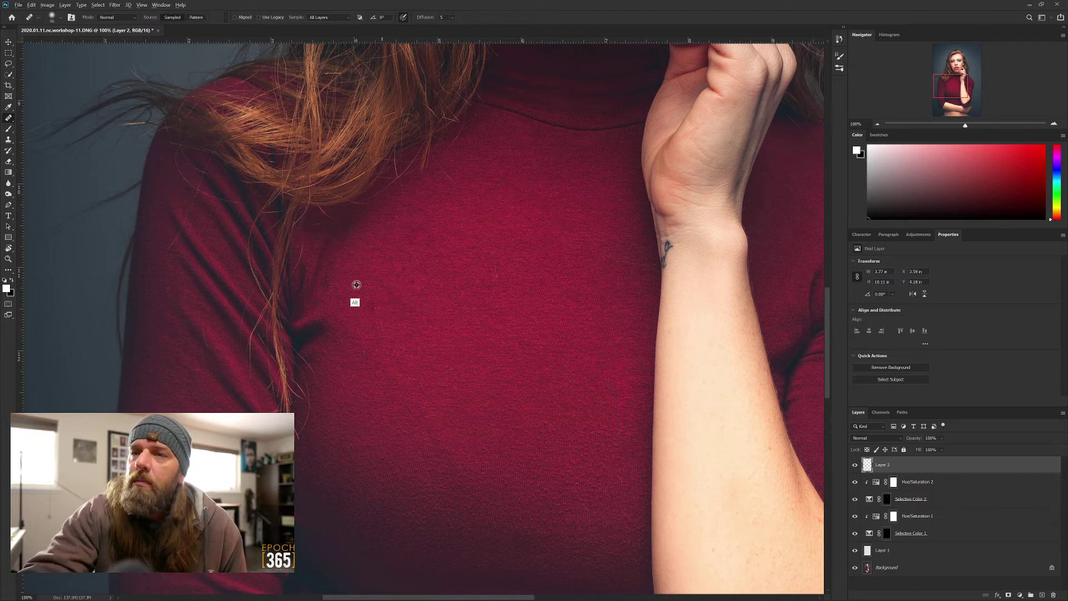
{"action": "mouse_move", "coordinate": [373, 310]}
{"action": "left_mouse_down"}
{"action": "mouse_move", "coordinate": [381, 298]}
{"action": "mouse_move", "coordinate": [365, 295]}
{"action": "left_mouse_up"}
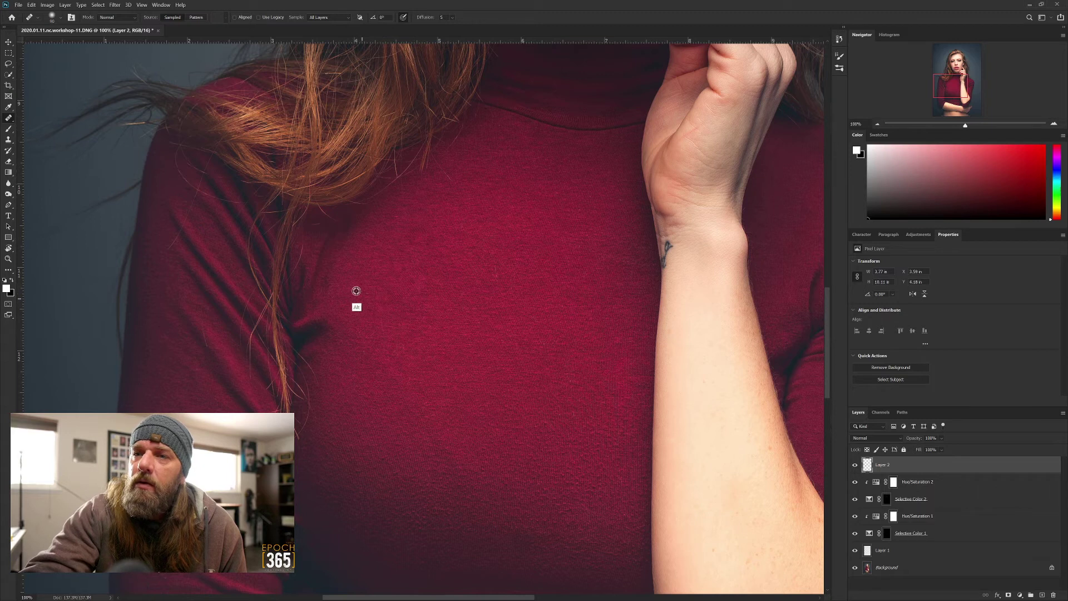
{"action": "left_click", "coordinate": [372, 304]}
{"action": "left_click", "coordinate": [383, 311]}
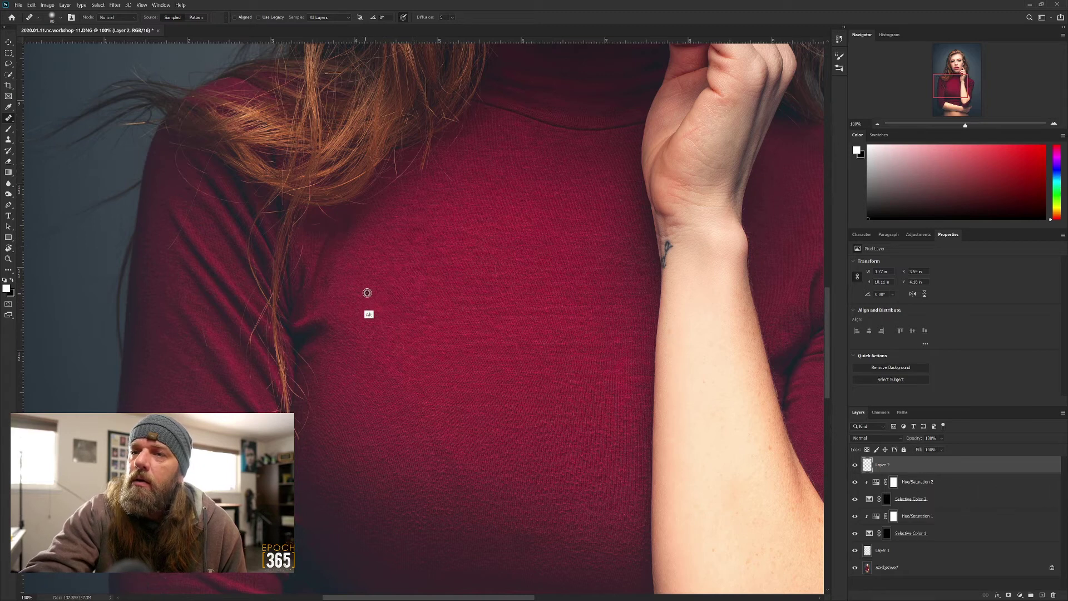
{"action": "left_click", "coordinate": [400, 284]}
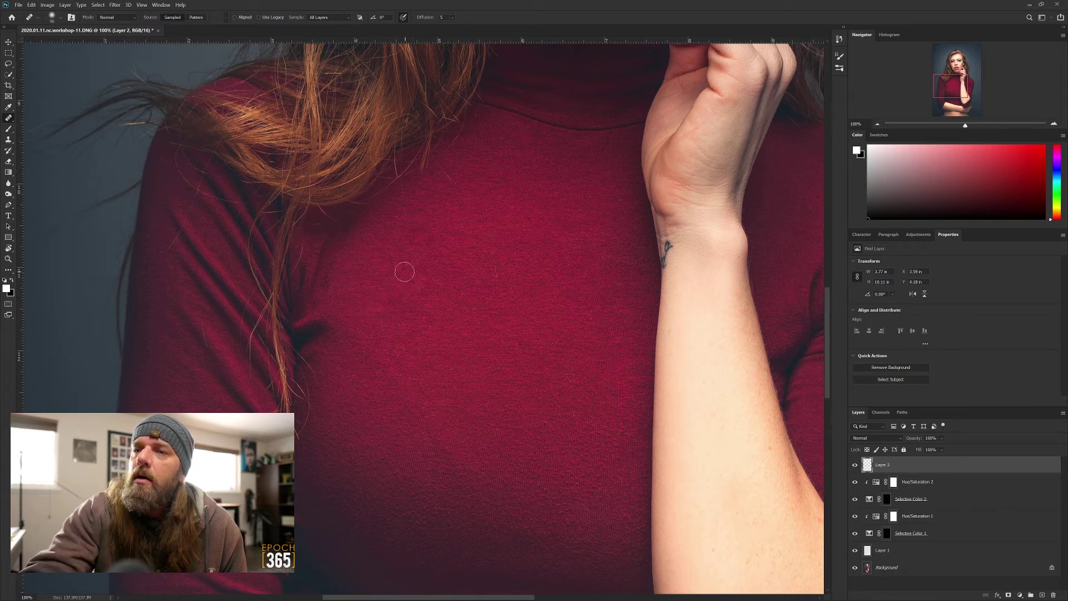
{"action": "left_click", "coordinate": [445, 289], "text": "alt"}
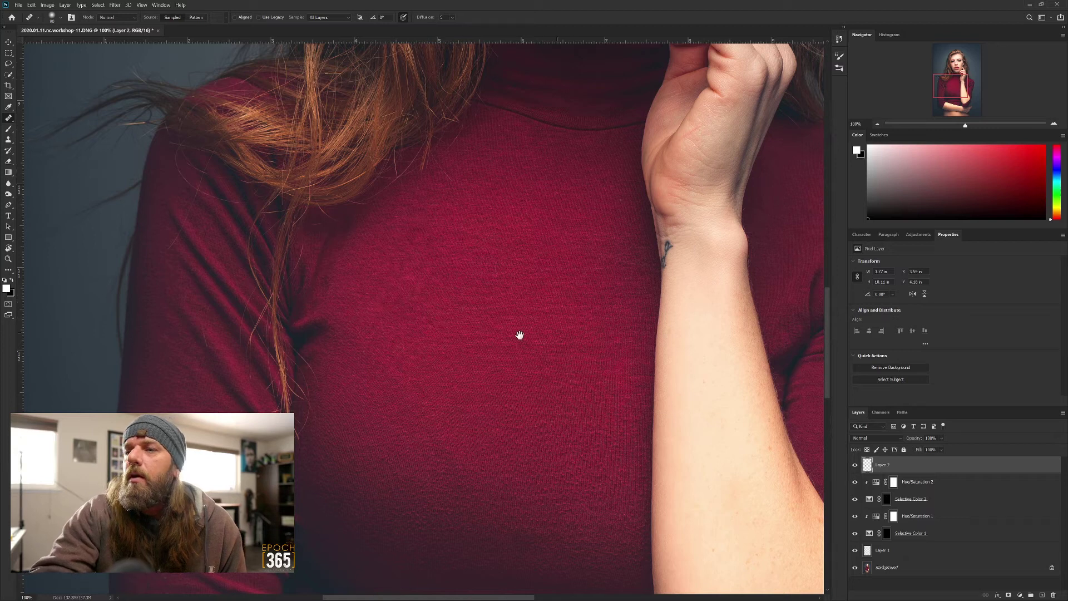
- Switch to the Spot Healing Brush and clean small blemishes from the skin of the raised and folded forearms
{"action": "right_click", "coordinate": [9, 117]}
{"action": "left_click", "coordinate": [47, 117]}
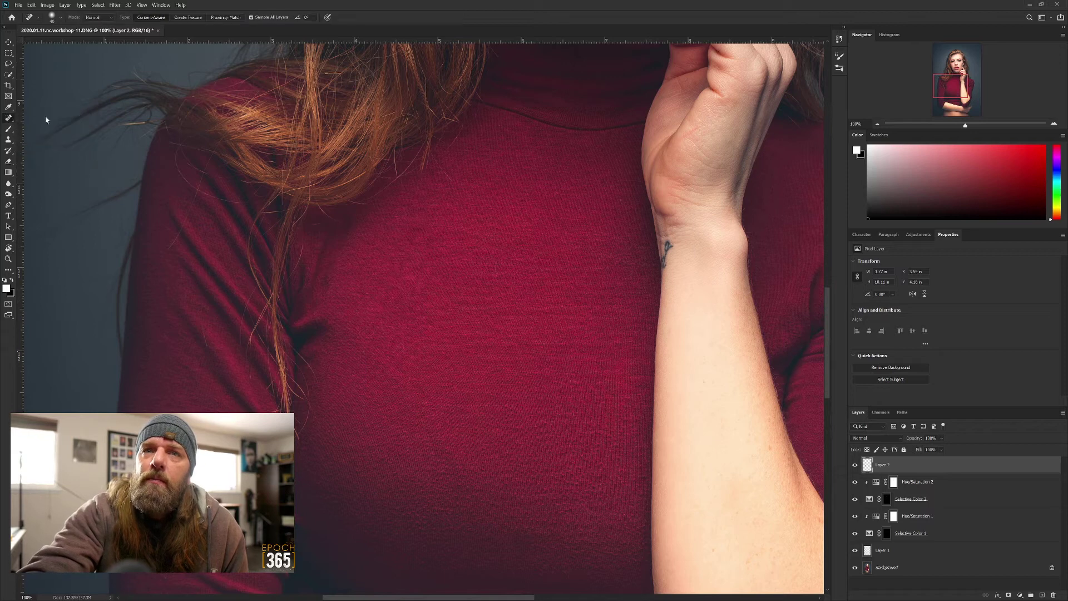
{"action": "left_click_drag", "start_coordinate": [390, 370], "coordinate": [433, 230]}
{"action": "scroll", "coordinate": [445, 250], "scroll_direction": "down", "scroll_amount": 3}
{"action": "scroll", "coordinate": [445, 250], "scroll_direction": "right", "scroll_amount": 3}
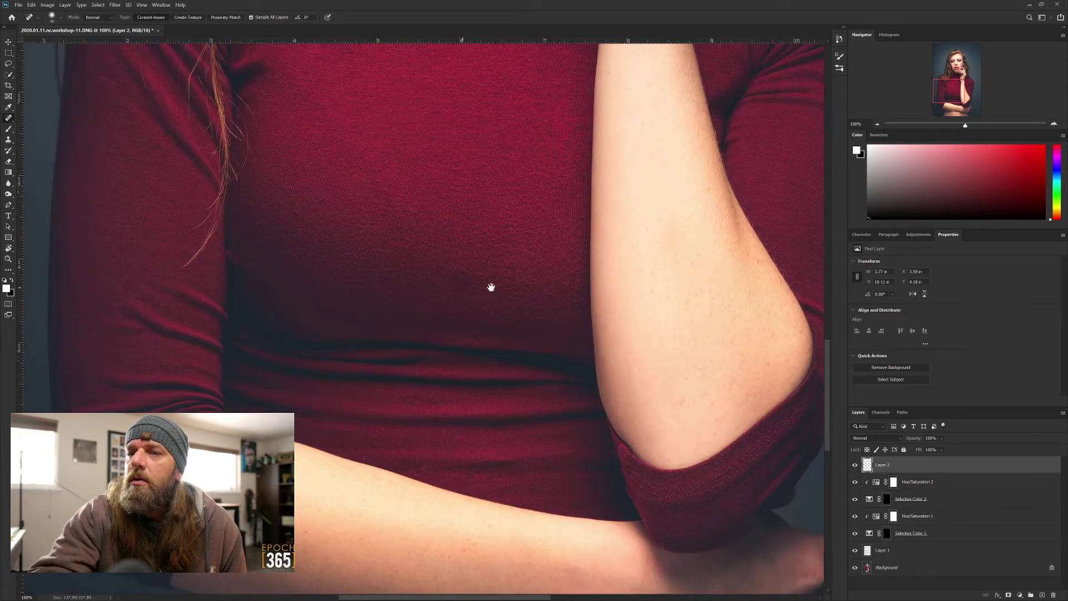
{"action": "scroll", "coordinate": [412, 327], "scroll_direction": "down", "scroll_amount": 3}
{"action": "scroll", "coordinate": [413, 327], "scroll_direction": "left", "scroll_amount": 3}
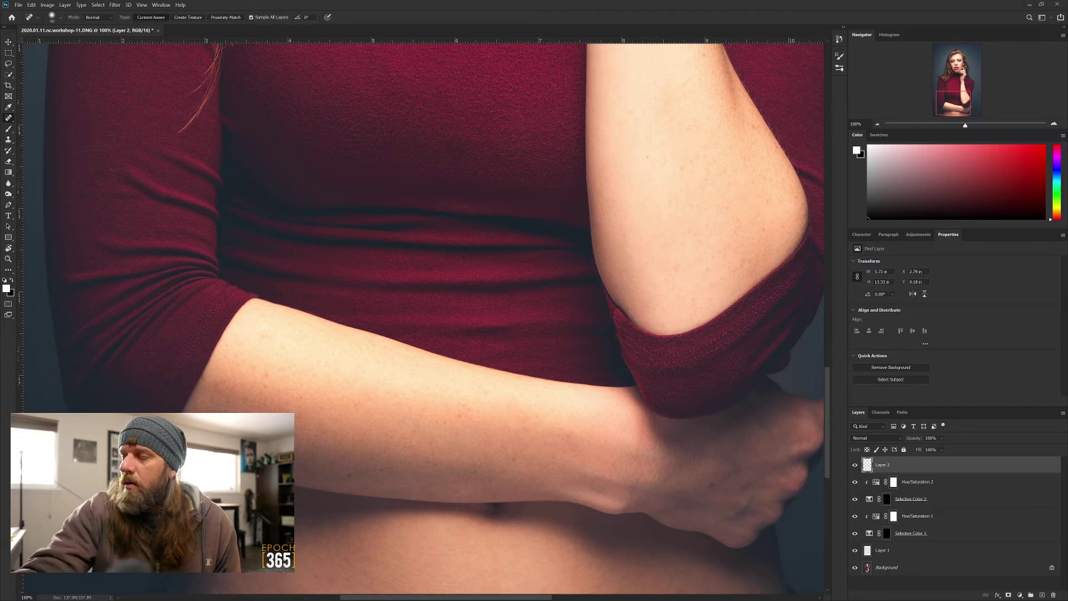
- Even out the dark patch on the sweater's lower chest with the Healing Brush and check the whole portrait
{"action": "scroll", "coordinate": [599, 217], "scroll_direction": "down", "scroll_amount": 10}
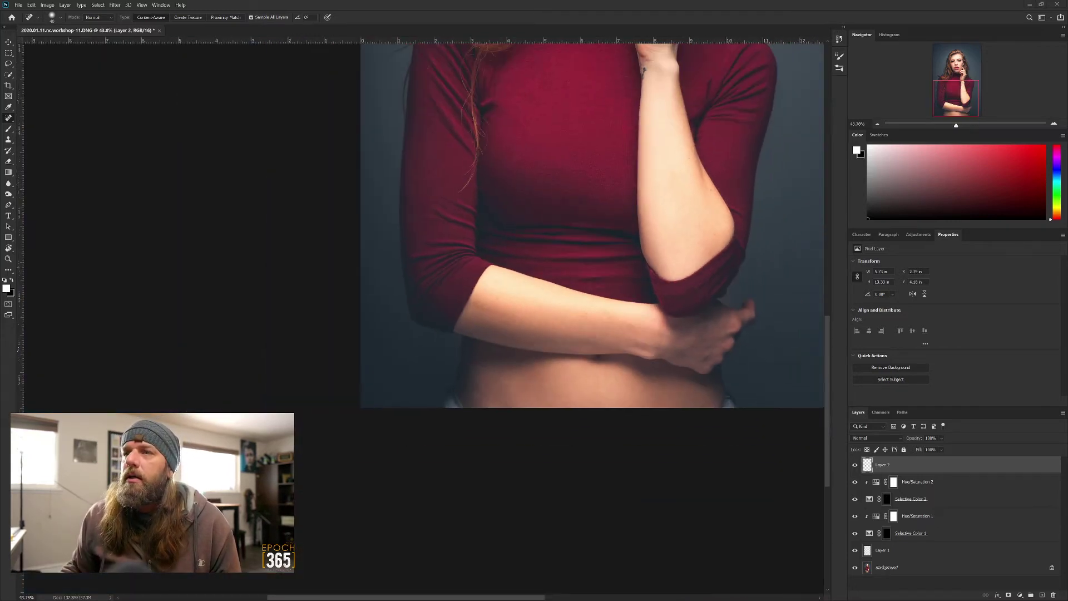
{"action": "scroll", "coordinate": [599, 217], "scroll_direction": "down", "scroll_amount": 3}
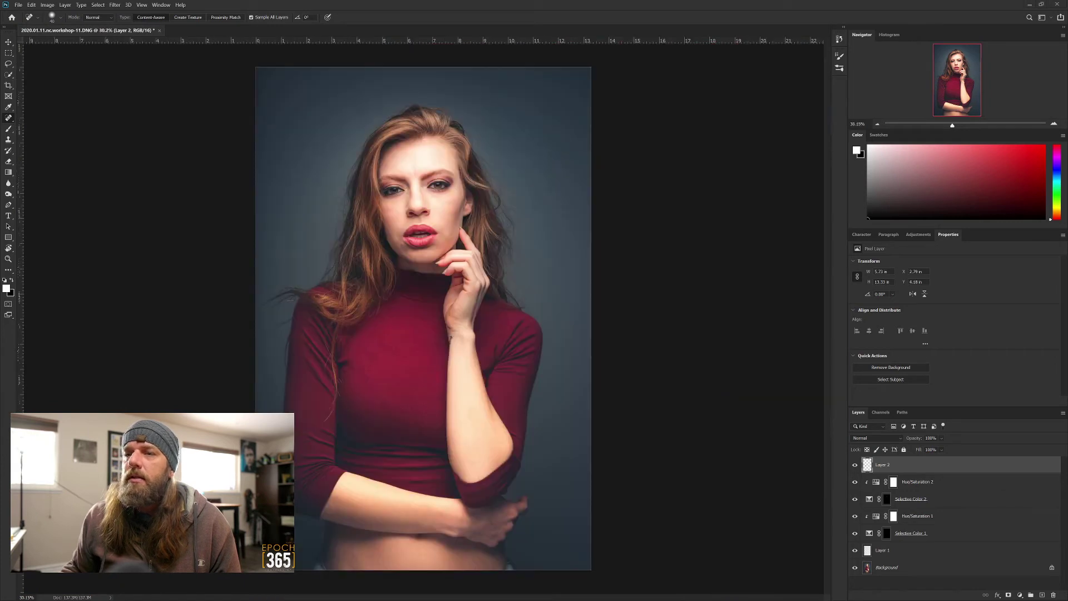
{"action": "scroll", "coordinate": [403, 401], "scroll_direction": "up", "scroll_amount": 12}
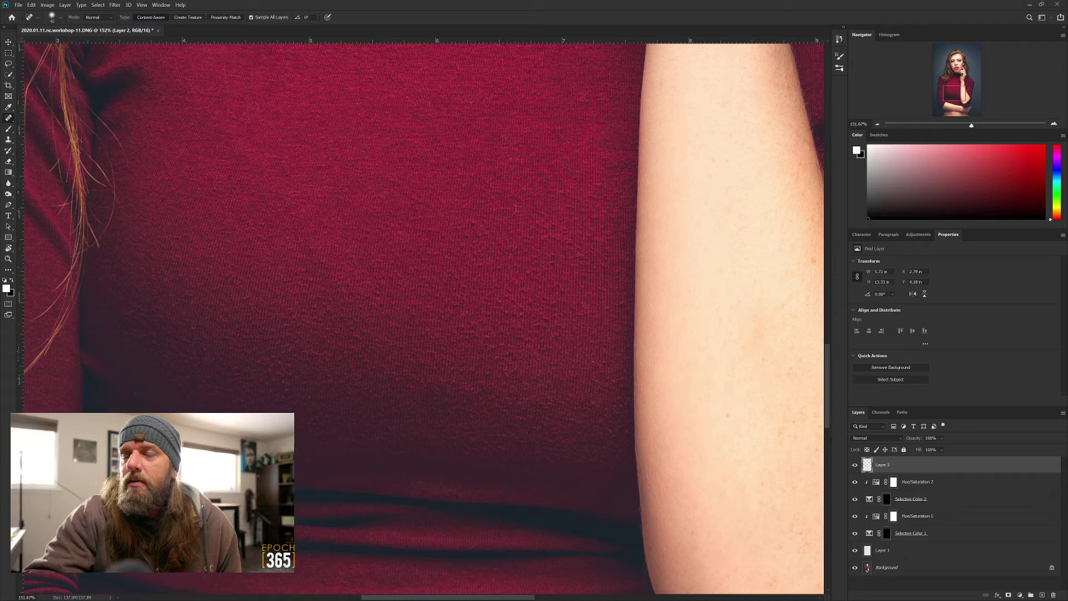
{"action": "right_click", "coordinate": [11, 122]}
{"action": "left_click", "coordinate": [42, 127]}
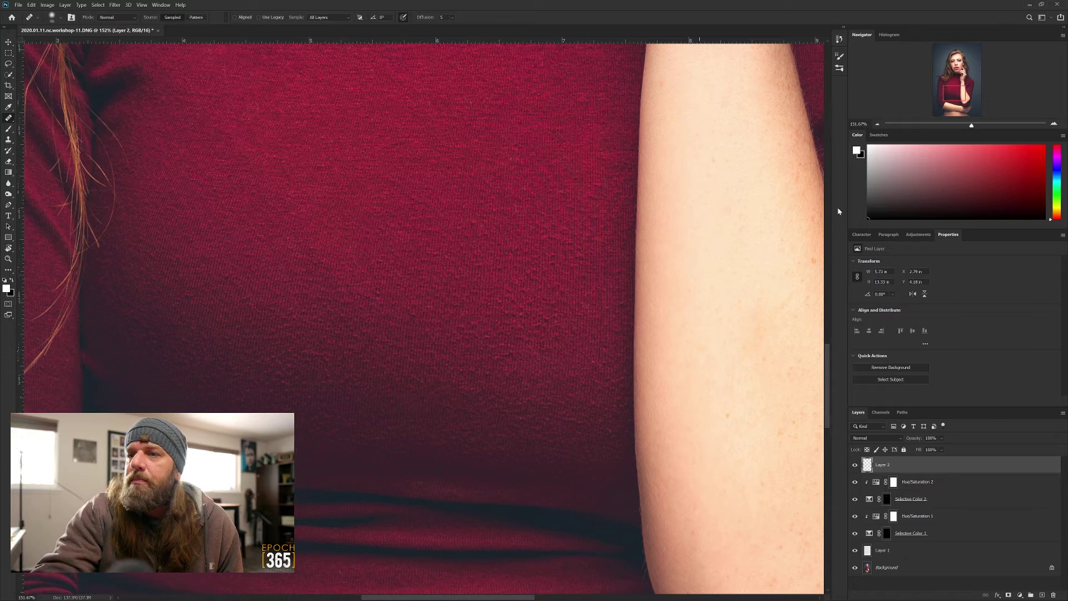
{"action": "left_click", "coordinate": [878, 125]}
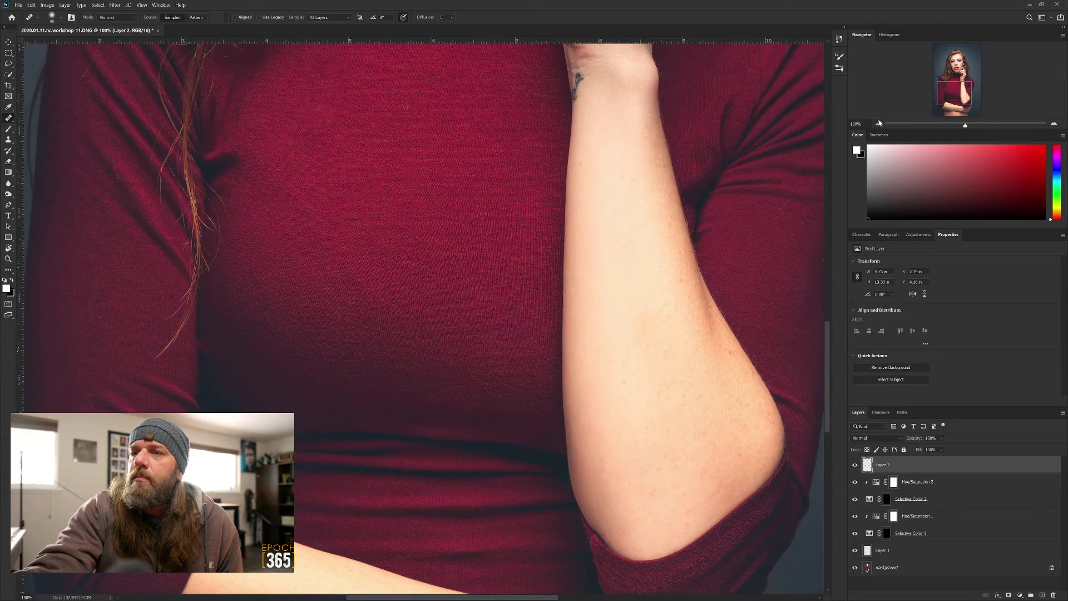
{"action": "left_click", "coordinate": [878, 124]}
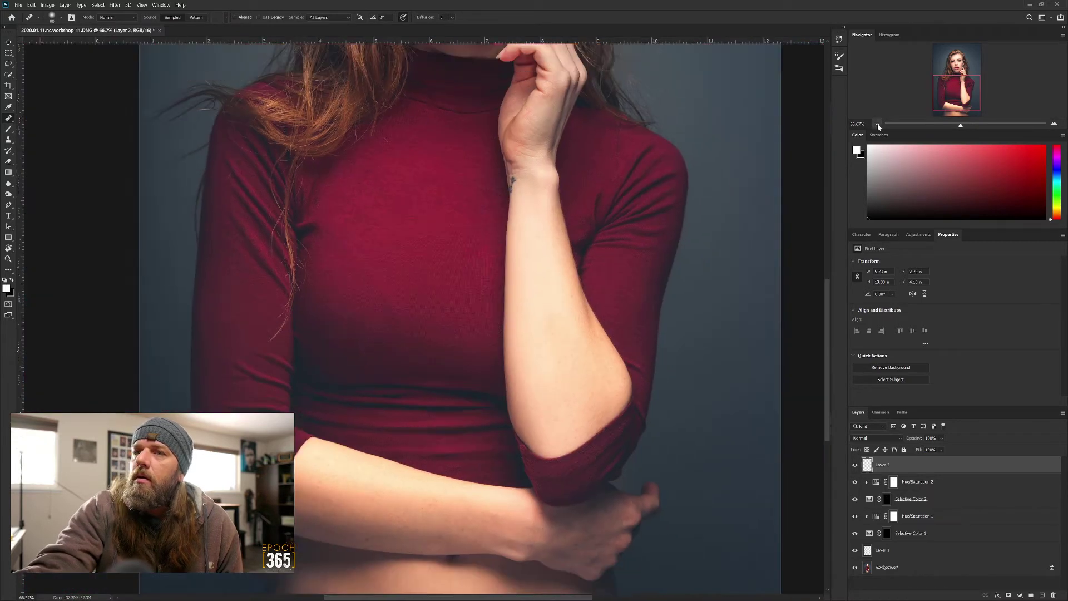
{"action": "left_click", "coordinate": [878, 125]}
{"action": "key", "text": "ctrl+0"}
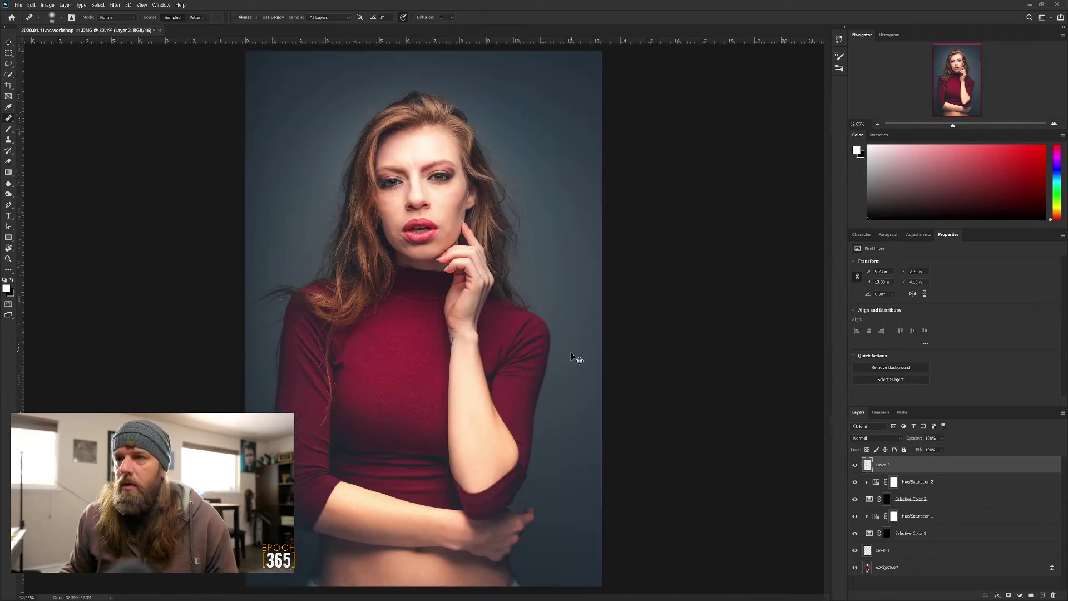
- Switch to the Spot Healing Brush and remove the lint specks from the sleeve on the side with the hanging hair strand
{"action": "scroll", "coordinate": [270, 304], "scroll_direction": "up", "scroll_amount": 3}
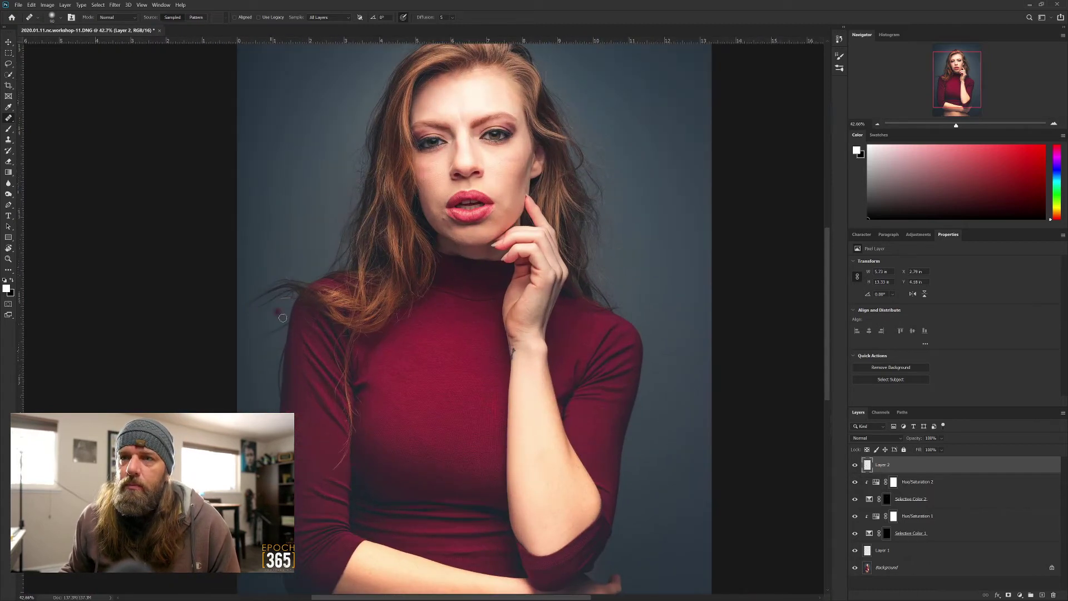
{"action": "right_click", "coordinate": [8, 119]}
{"action": "left_click", "coordinate": [34, 118]}
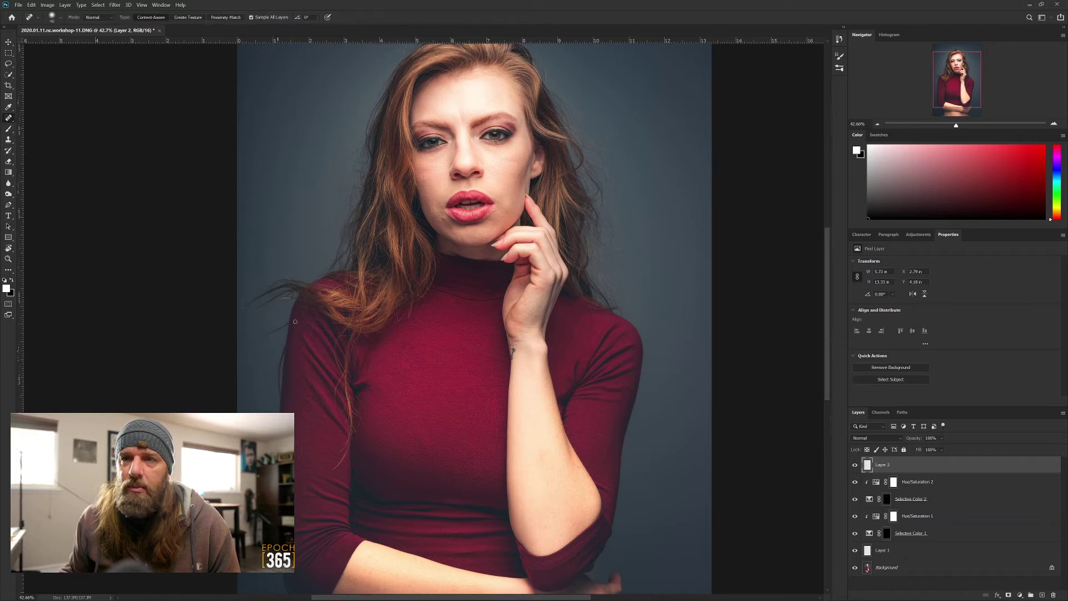
{"action": "scroll", "coordinate": [295, 321], "scroll_direction": "up", "scroll_amount": 6}
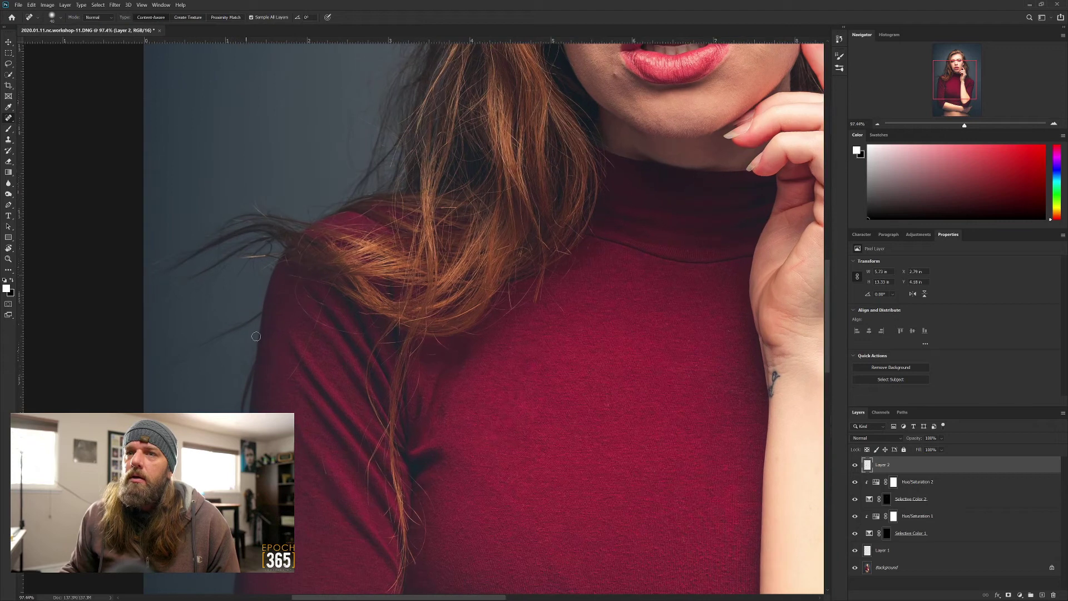
{"action": "scroll", "coordinate": [256, 336], "scroll_direction": "down", "scroll_amount": 1}
{"action": "scroll", "coordinate": [256, 336], "scroll_direction": "up", "scroll_amount": 3}
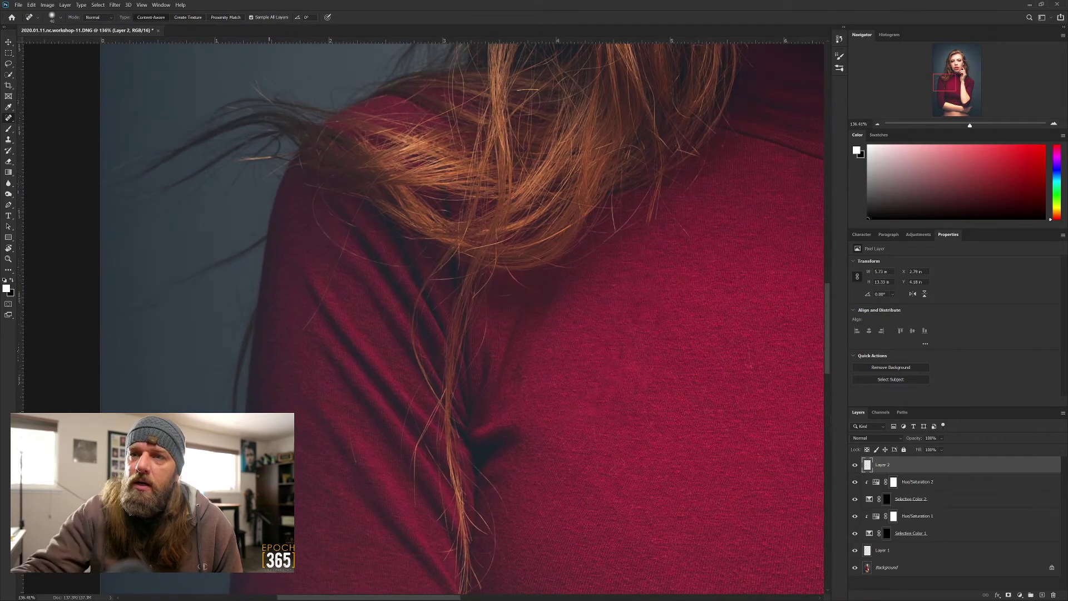
{"action": "left_click", "coordinate": [353, 454]}
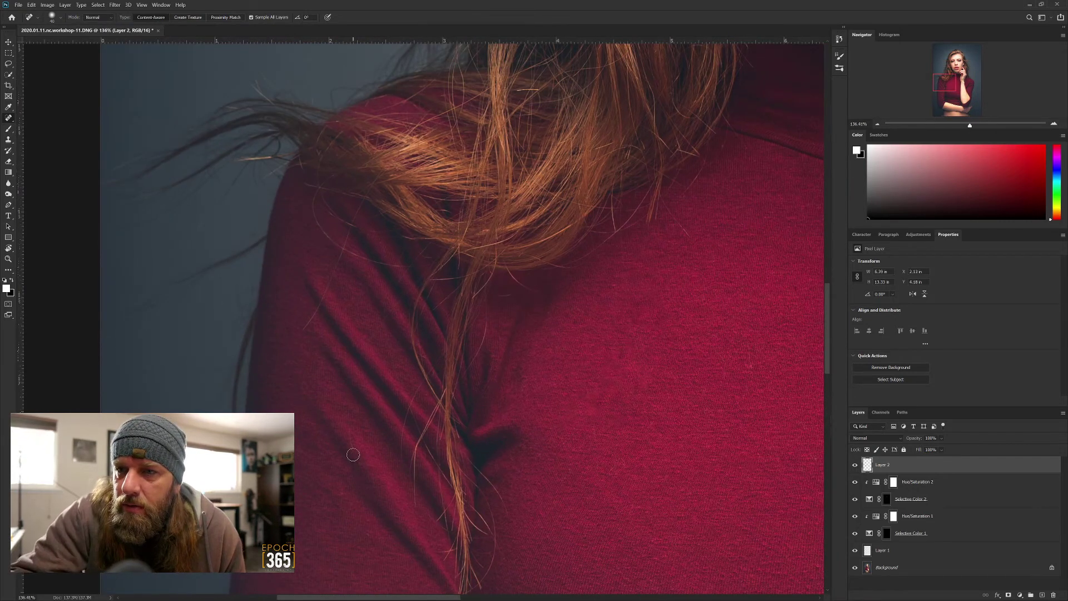
{"action": "left_click_drag", "start_coordinate": [351, 432], "coordinate": [353, 452]}
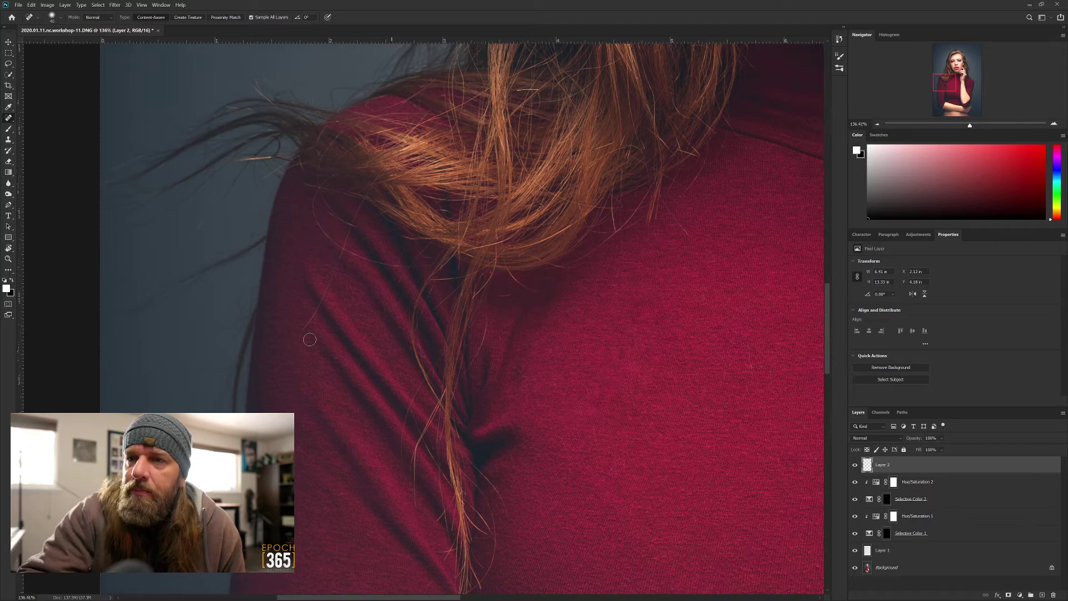
- Spot-heal the thin stray hairs crossing the upper sleeve just below the hair on the shoulder
{"action": "left_click_drag", "start_coordinate": [316, 313], "coordinate": [315, 305]}
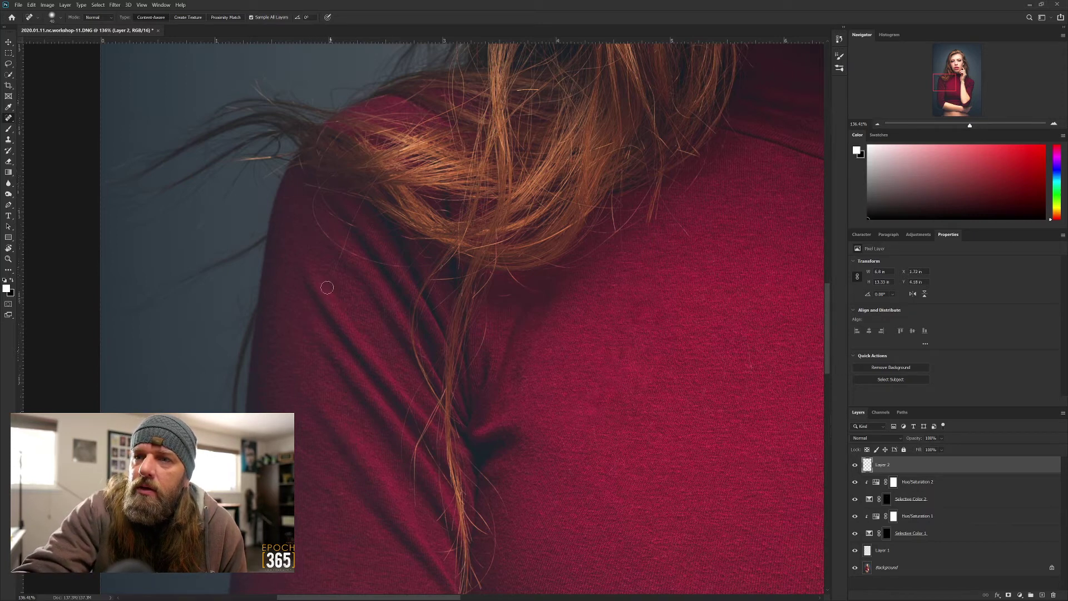
{"action": "left_click_drag", "start_coordinate": [337, 264], "coordinate": [351, 227]}
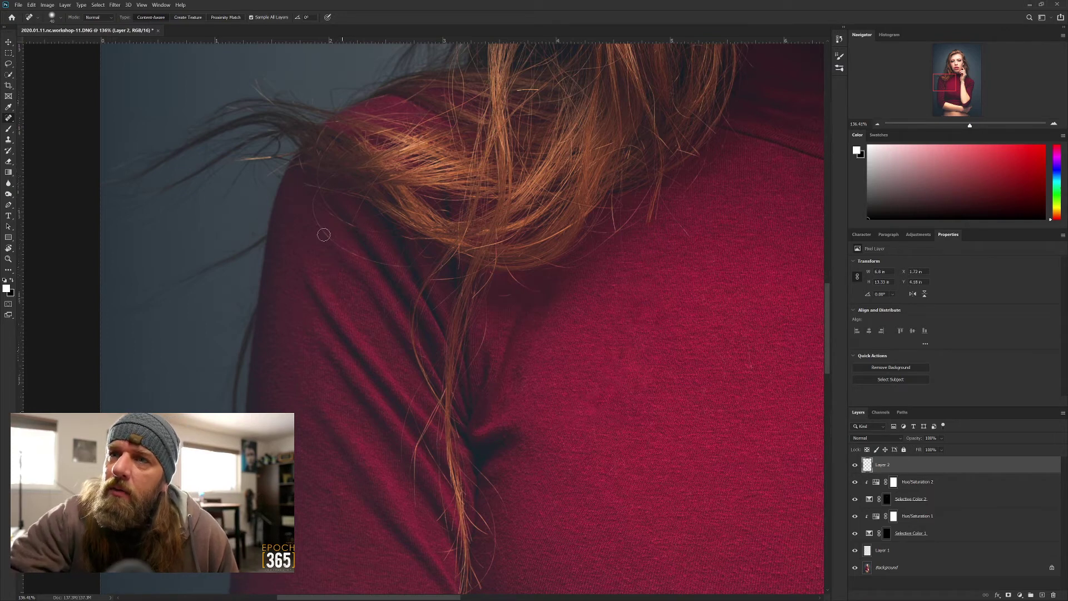
{"action": "left_click_drag", "start_coordinate": [316, 210], "coordinate": [334, 241]}
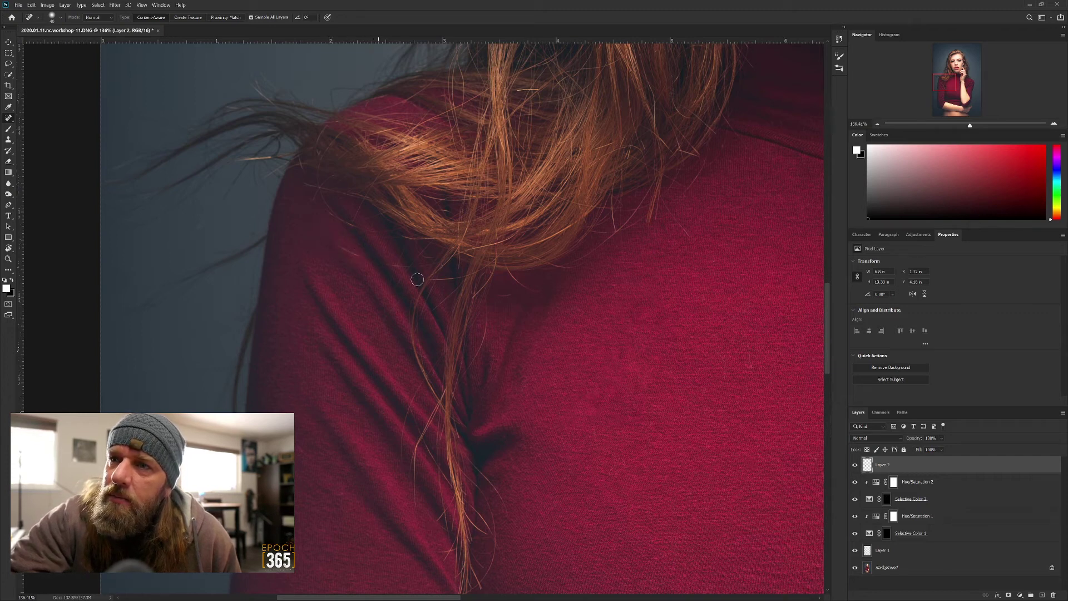
{"action": "left_click_drag", "start_coordinate": [359, 254], "coordinate": [337, 240]}
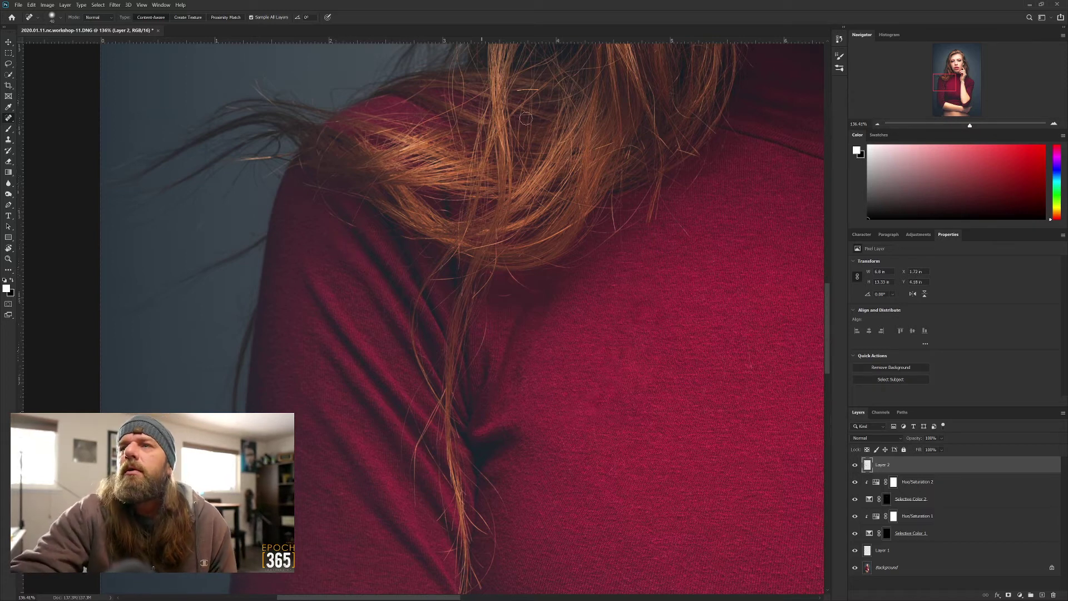
{"action": "left_click_drag", "start_coordinate": [517, 91], "coordinate": [541, 90]}
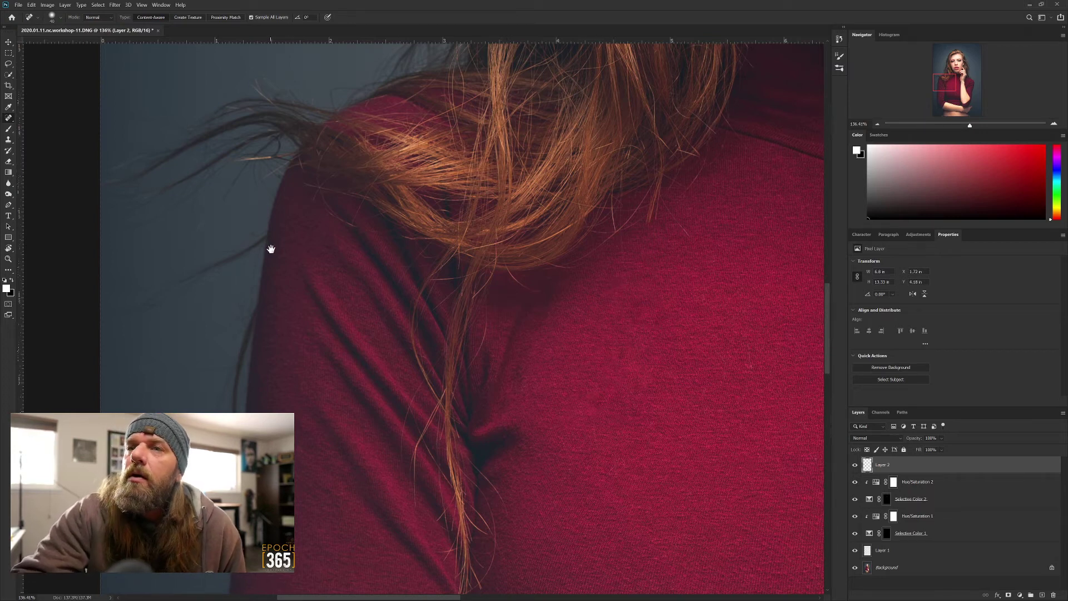
- Review the stray hairs across the whole portrait and add a new empty layer above Layer 2
{"action": "scroll", "coordinate": [465, 244], "scroll_direction": "left", "scroll_amount": 3}
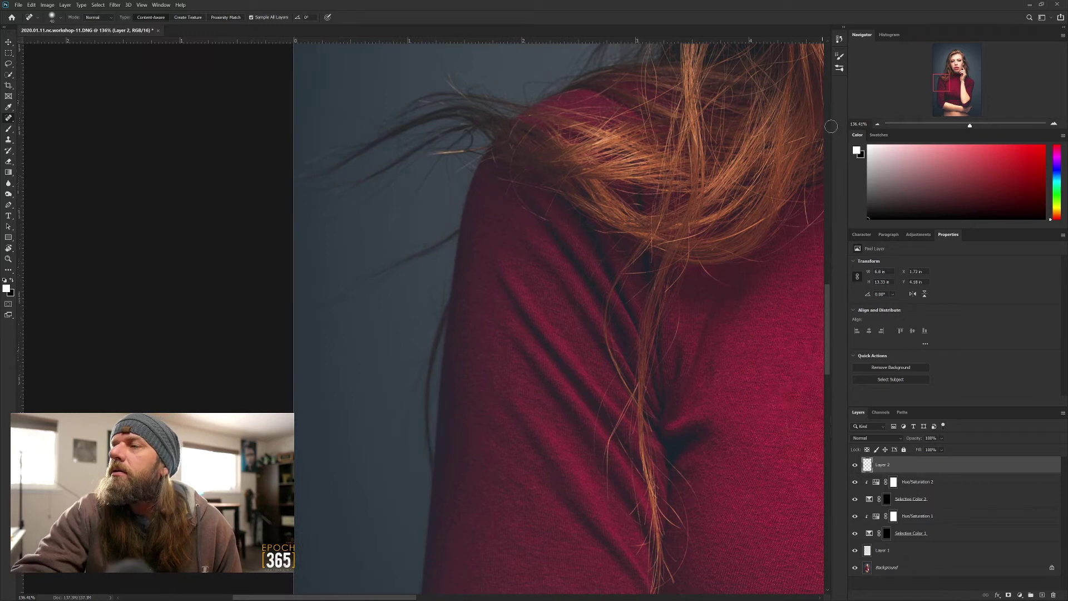
{"action": "scroll", "coordinate": [734, 470], "scroll_direction": "down", "scroll_amount": 5}
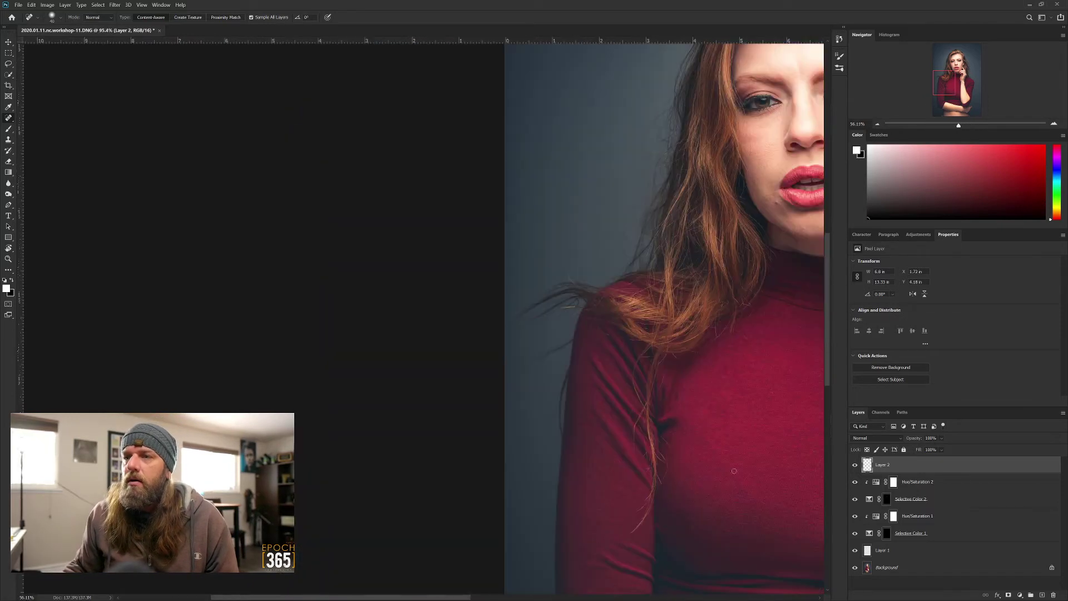
{"action": "scroll", "coordinate": [670, 472], "scroll_direction": "down", "scroll_amount": 4}
{"action": "scroll", "coordinate": [415, 149], "scroll_direction": "up", "scroll_amount": 2}
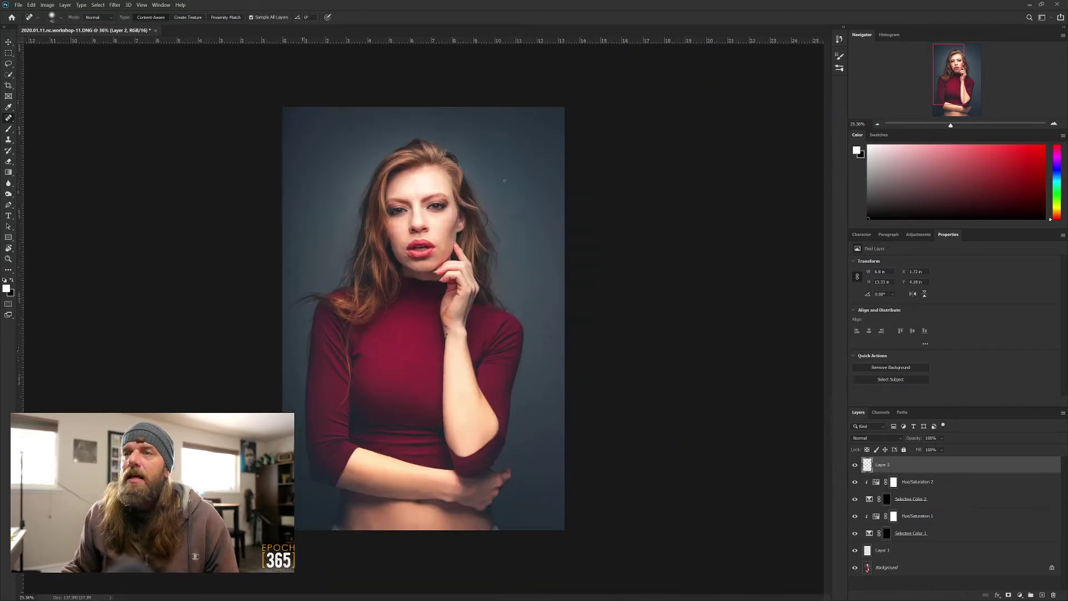
{"action": "scroll", "coordinate": [415, 149], "scroll_direction": "up", "scroll_amount": 3}
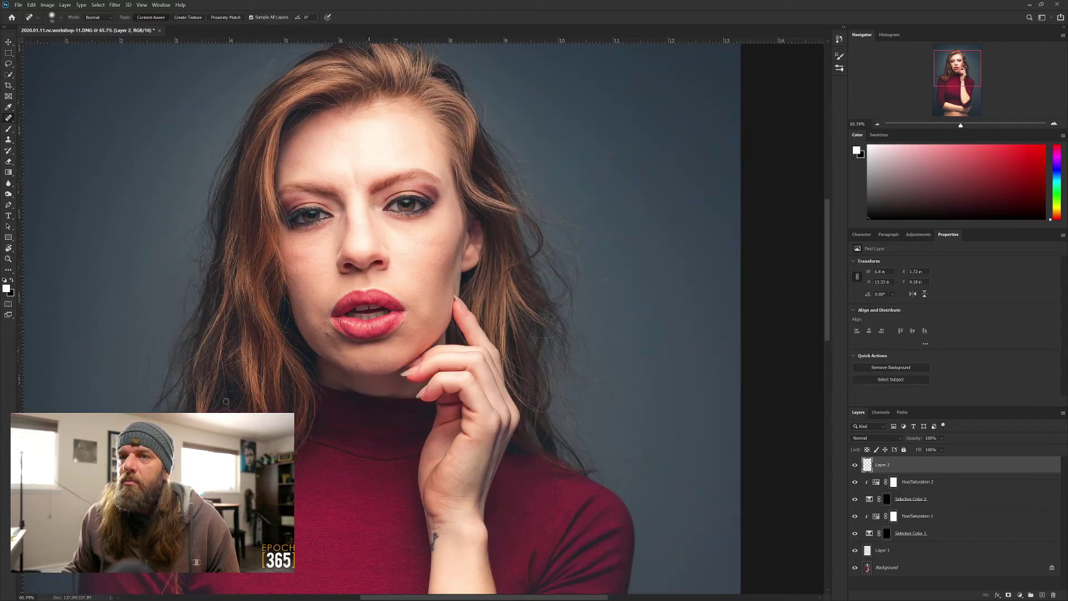
{"action": "scroll", "coordinate": [171, 407], "scroll_direction": "down", "scroll_amount": 3}
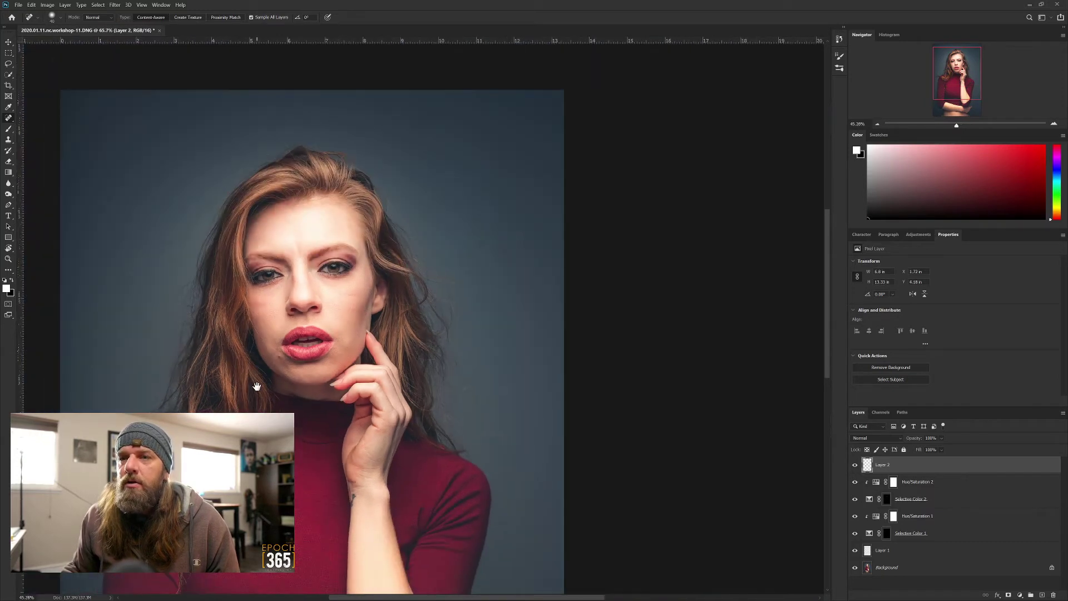
{"action": "left_click_drag", "start_coordinate": [255, 386], "coordinate": [257, 367]}
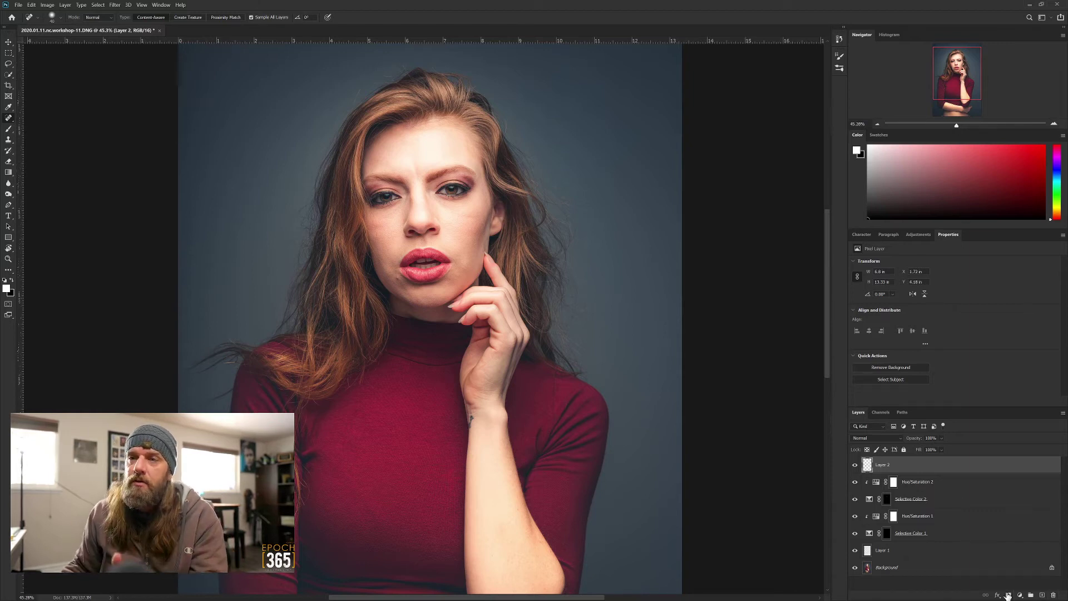
{"action": "left_click", "coordinate": [1040, 595]}
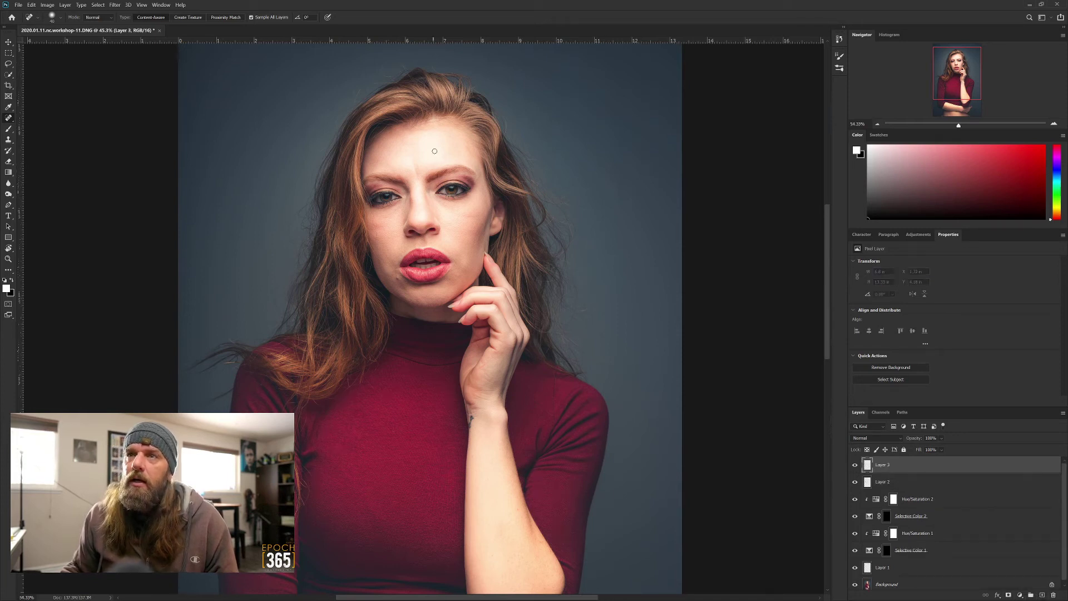
- Remove the dark wisp of hair over the backdrop beside the upper sleeve and heal its leftover specks
{"action": "scroll", "coordinate": [390, 270], "scroll_direction": "up", "scroll_amount": 6}
{"action": "scroll", "coordinate": [390, 271], "scroll_direction": "up", "scroll_amount": 2}
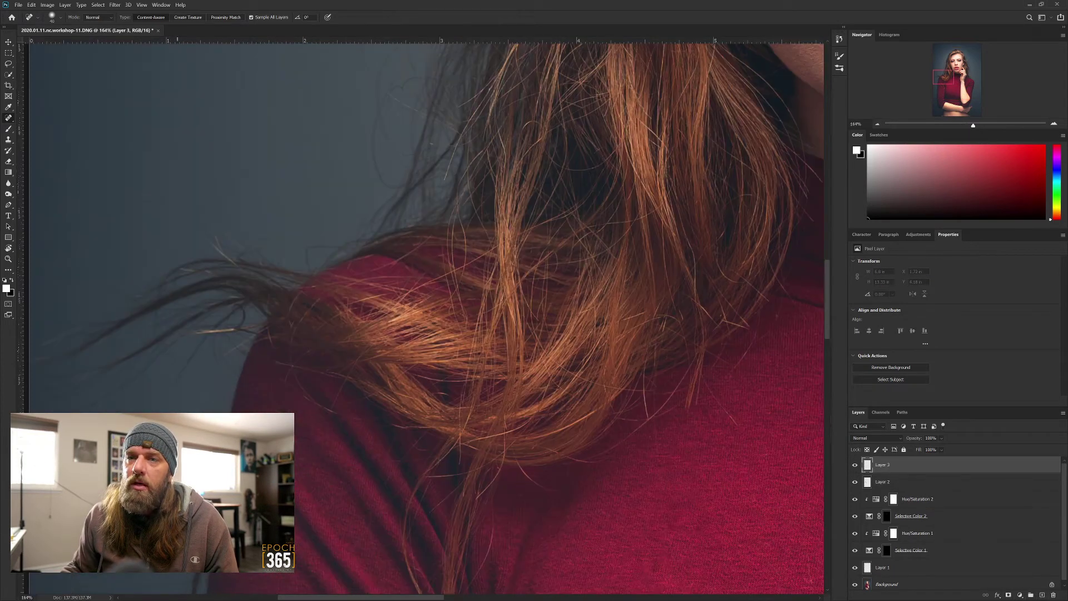
{"action": "mouse_move", "coordinate": [191, 405]}
{"action": "left_mouse_down"}
{"action": "mouse_move", "coordinate": [363, 369]}
{"action": "mouse_move", "coordinate": [386, 325]}
{"action": "mouse_move", "coordinate": [389, 272]}
{"action": "left_mouse_up"}
{"action": "mouse_move", "coordinate": [255, 375]}
{"action": "left_mouse_down"}
{"action": "mouse_move", "coordinate": [290, 373]}
{"action": "mouse_move", "coordinate": [309, 352]}
{"action": "mouse_move", "coordinate": [327, 345]}
{"action": "mouse_move", "coordinate": [317, 358]}
{"action": "mouse_move", "coordinate": [394, 320]}
{"action": "mouse_move", "coordinate": [424, 291]}
{"action": "left_mouse_up"}
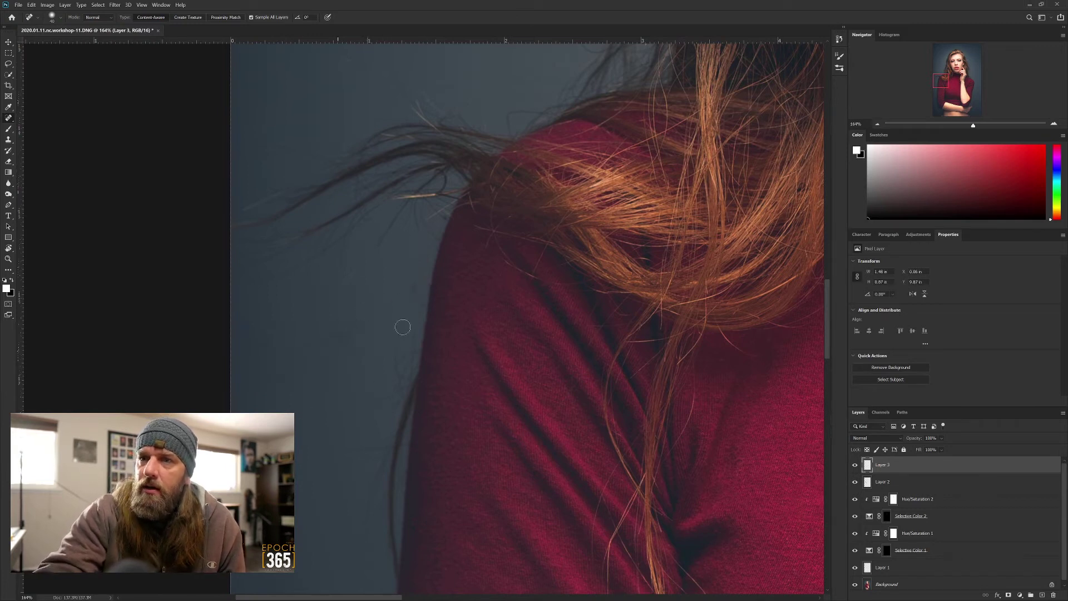
{"action": "left_click_drag", "start_coordinate": [269, 353], "coordinate": [276, 353]}
{"action": "left_click", "coordinate": [319, 357]}
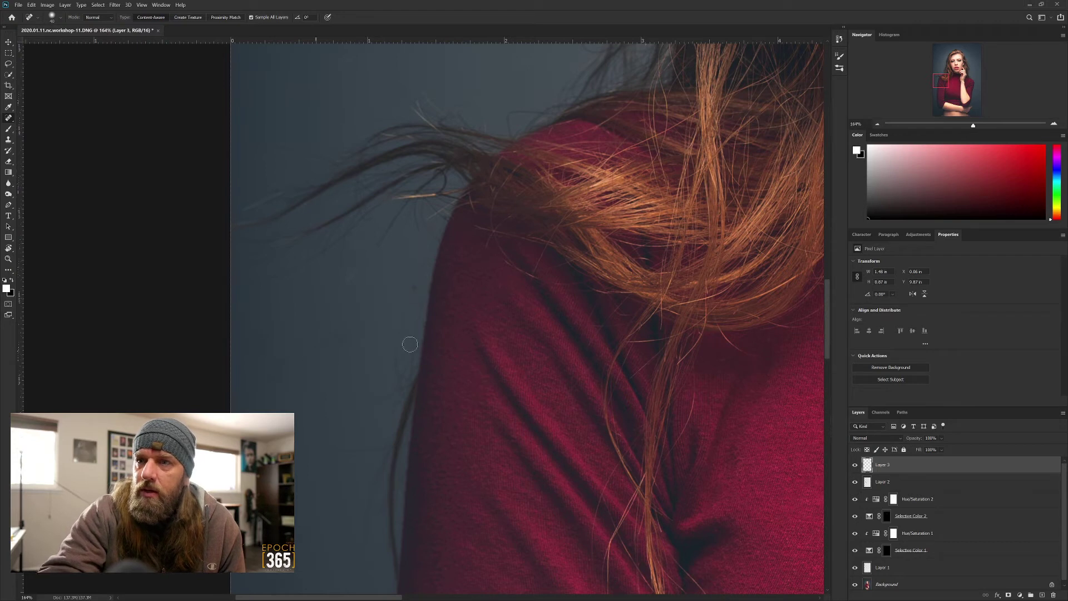
{"action": "left_click_drag", "start_coordinate": [408, 334], "coordinate": [425, 261]}
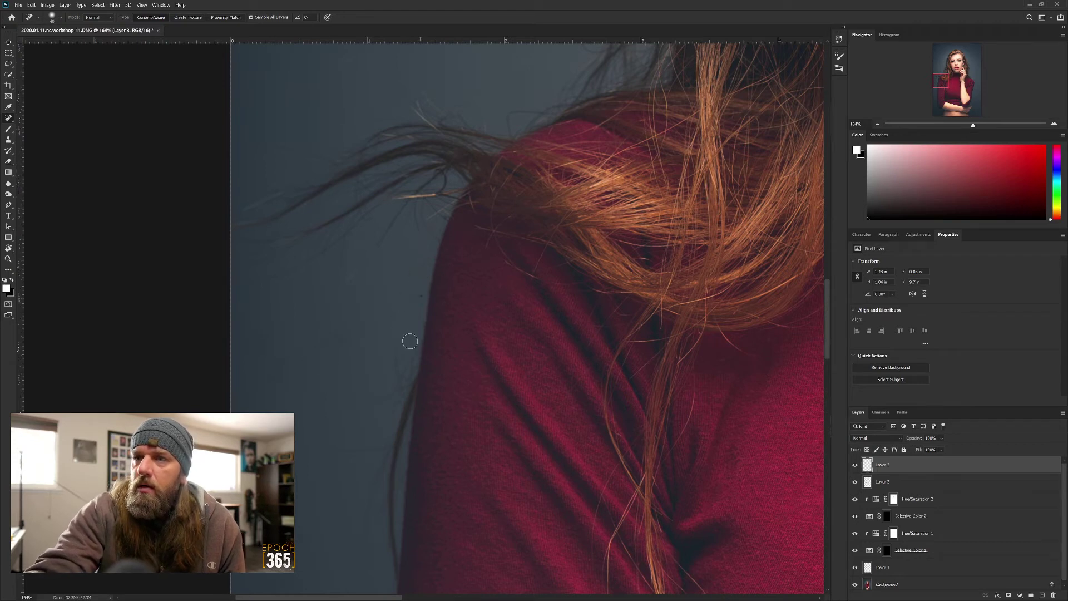
- Remove the long dark strand running down the backdrop along the sleeve's outer edge with the Spot Healing Brush
{"action": "mouse_move", "coordinate": [400, 375]}
{"action": "left_mouse_down"}
{"action": "mouse_move", "coordinate": [416, 333]}
{"action": "mouse_move", "coordinate": [402, 358]}
{"action": "mouse_move", "coordinate": [410, 411]}
{"action": "mouse_move", "coordinate": [416, 372]}
{"action": "left_mouse_up"}
{"action": "mouse_move", "coordinate": [406, 416]}
{"action": "left_mouse_down"}
{"action": "mouse_move", "coordinate": [392, 514]}
{"action": "mouse_move", "coordinate": [378, 445]}
{"action": "mouse_move", "coordinate": [333, 452]}
{"action": "left_mouse_up"}
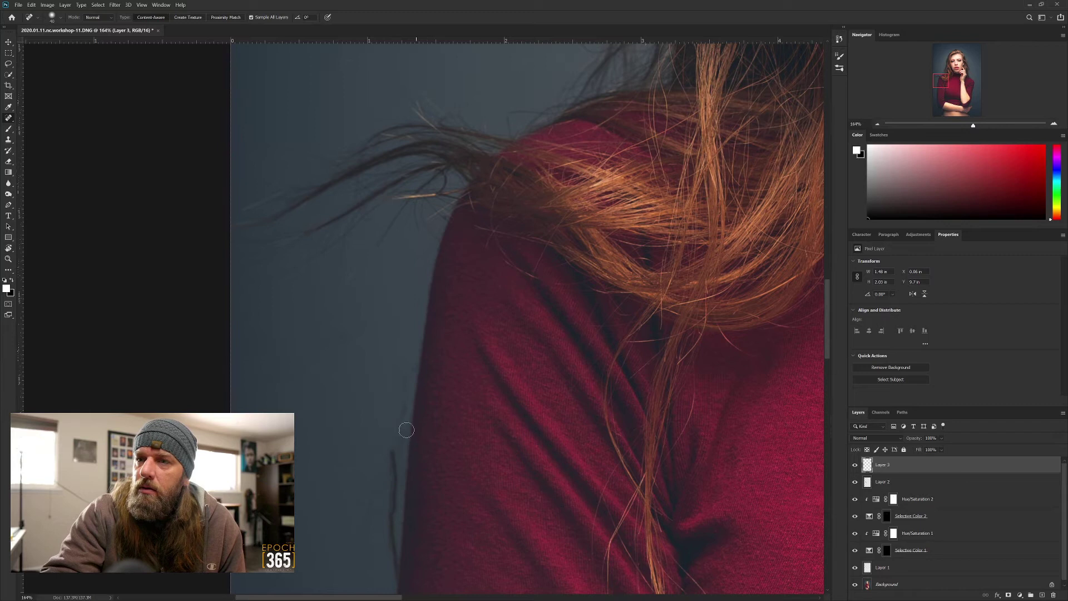
{"action": "left_click_drag", "start_coordinate": [382, 489], "coordinate": [359, 342]}
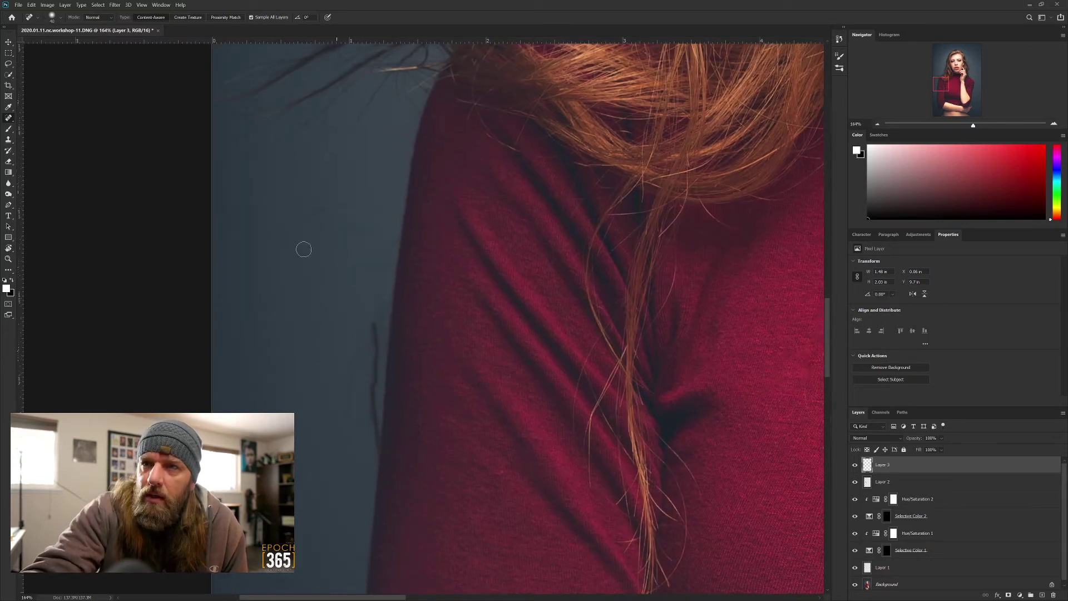
{"action": "left_click_drag", "start_coordinate": [374, 321], "coordinate": [366, 459]}
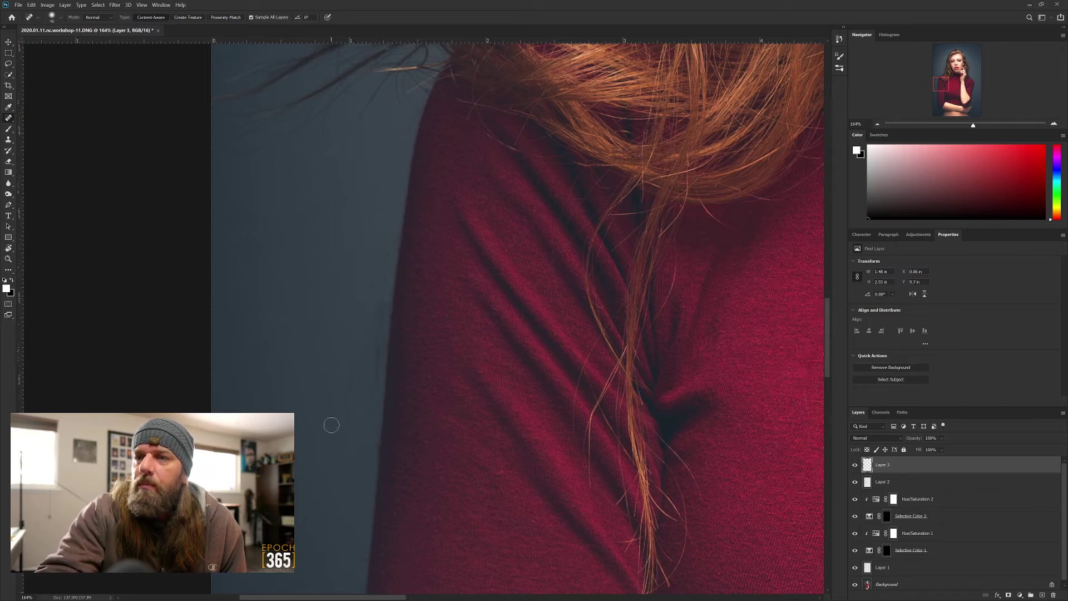
- Spot-heal the leftover dark blotches on the backdrop along the sleeve's outer edge and out to the photo's border
{"action": "mouse_move", "coordinate": [343, 409]}
{"action": "left_mouse_down"}
{"action": "mouse_move", "coordinate": [353, 368]}
{"action": "mouse_move", "coordinate": [378, 353]}
{"action": "mouse_move", "coordinate": [368, 300]}
{"action": "left_mouse_up"}
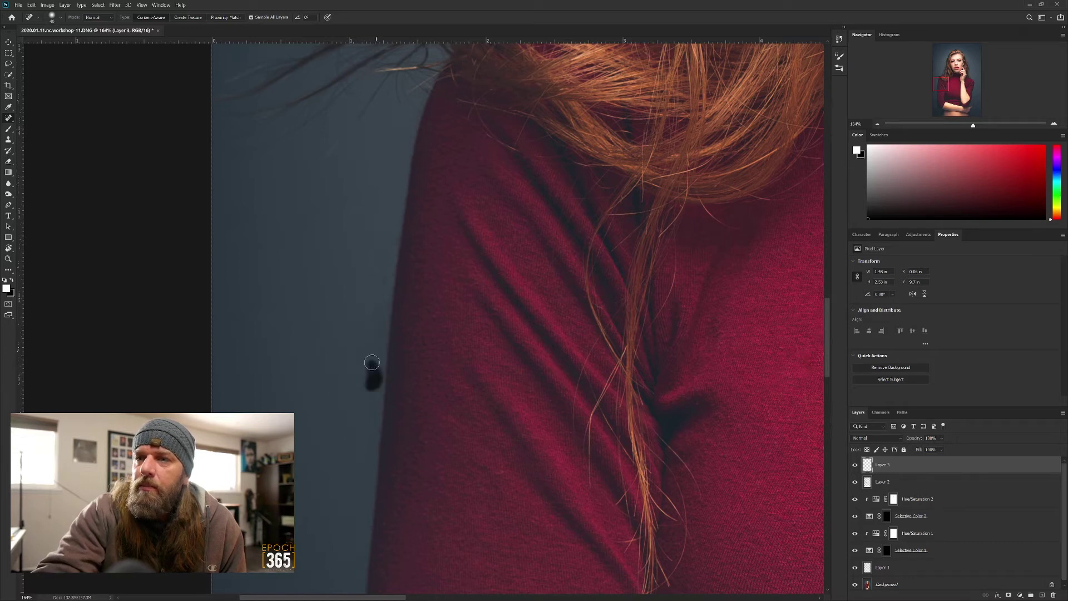
{"action": "left_click_drag", "start_coordinate": [358, 430], "coordinate": [359, 415]}
{"action": "left_click_drag", "start_coordinate": [370, 317], "coordinate": [362, 334]}
{"action": "left_click", "coordinate": [361, 367]}
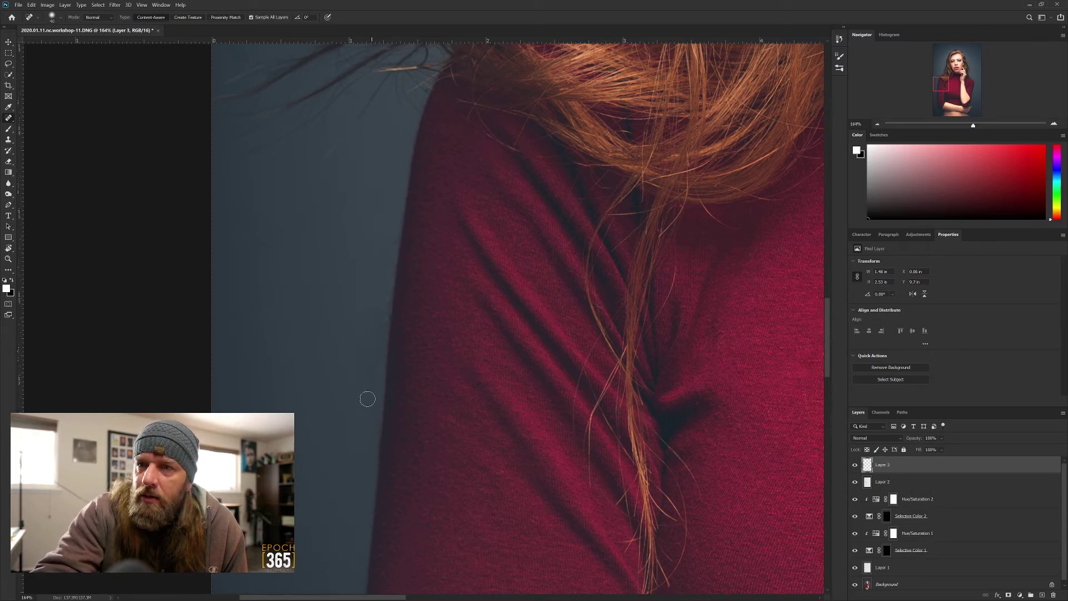
{"action": "left_click", "coordinate": [361, 423]}
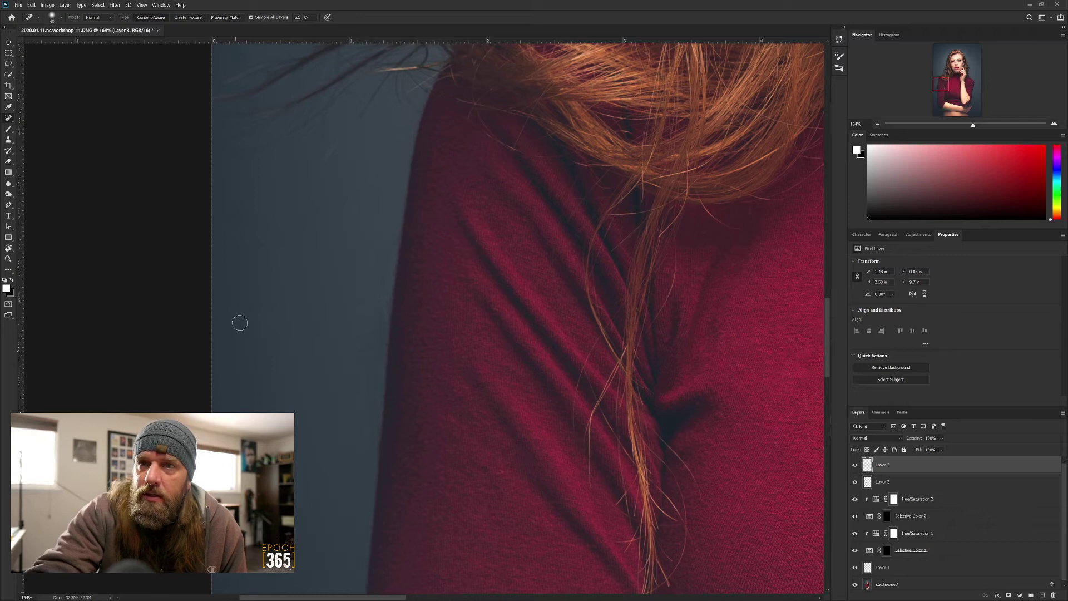
{"action": "left_click_drag", "start_coordinate": [219, 317], "coordinate": [287, 316]}
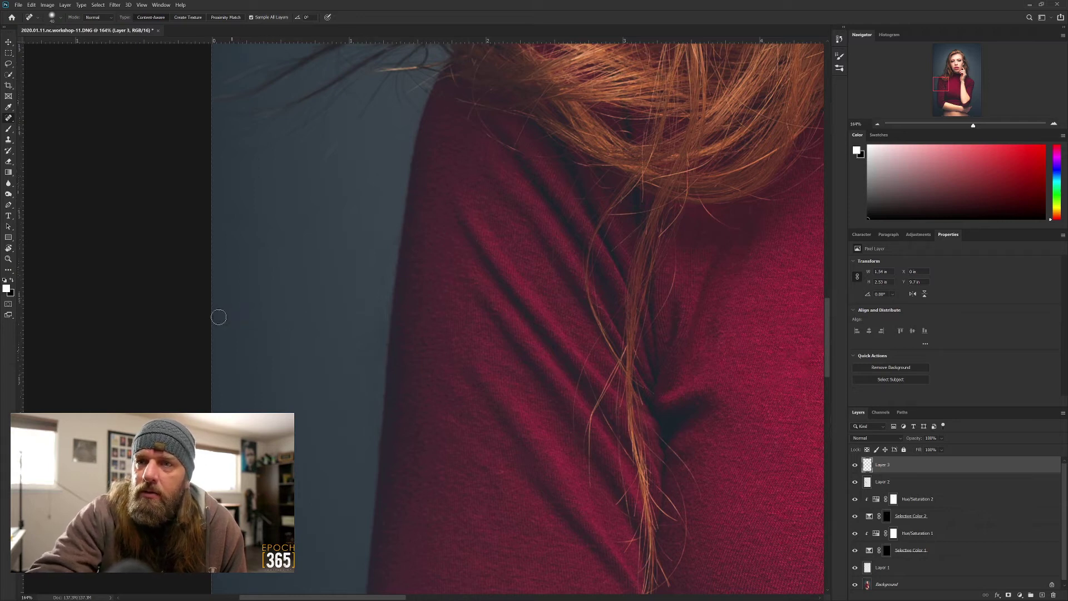
{"action": "left_click_drag", "start_coordinate": [386, 251], "coordinate": [394, 240]}
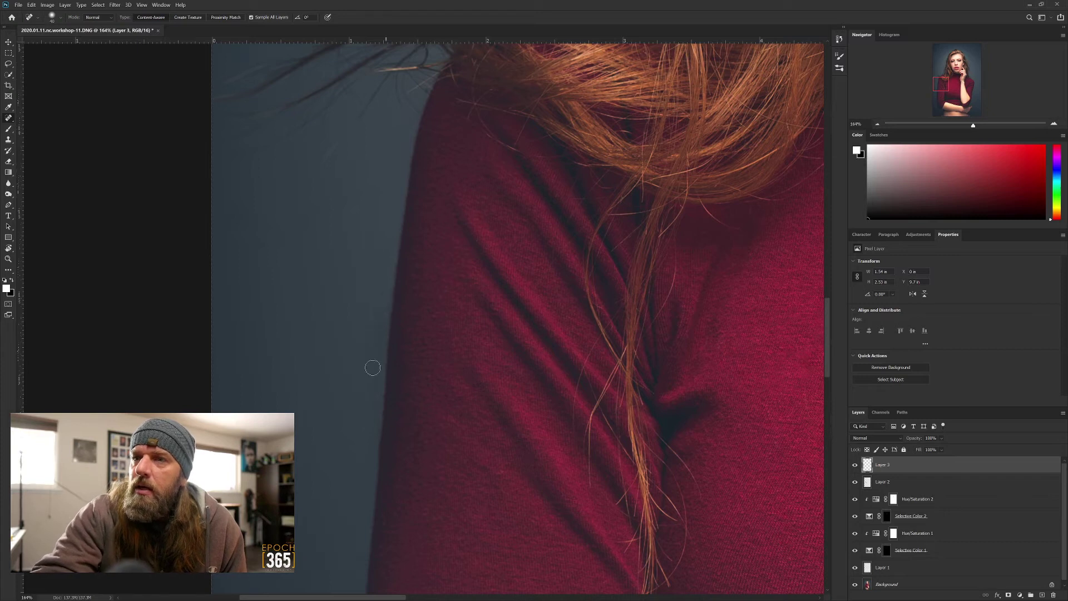
{"action": "left_click", "coordinate": [369, 349]}
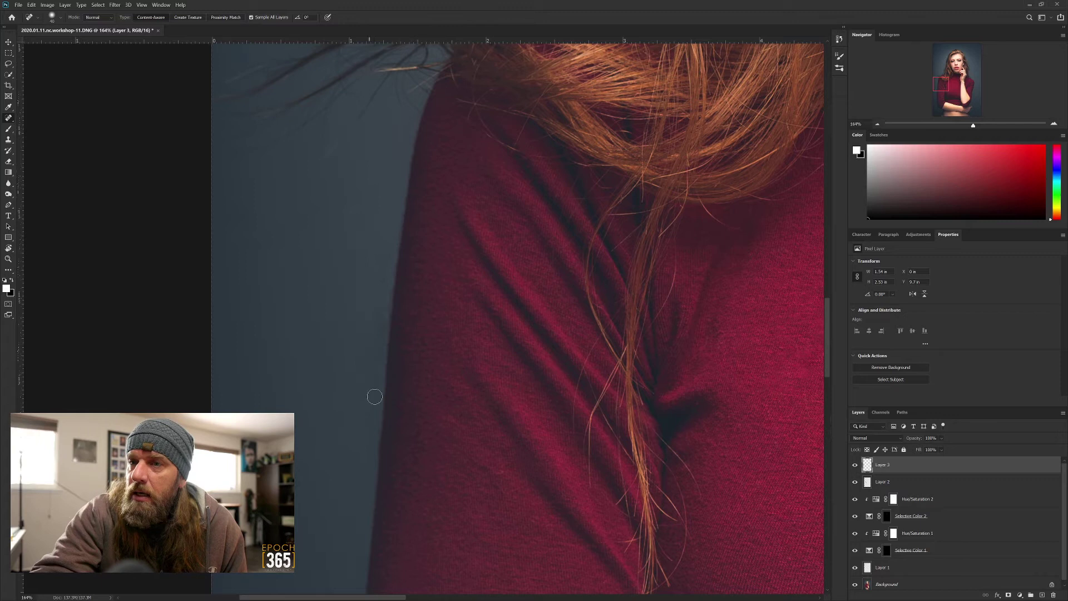
{"action": "left_click", "coordinate": [370, 350]}
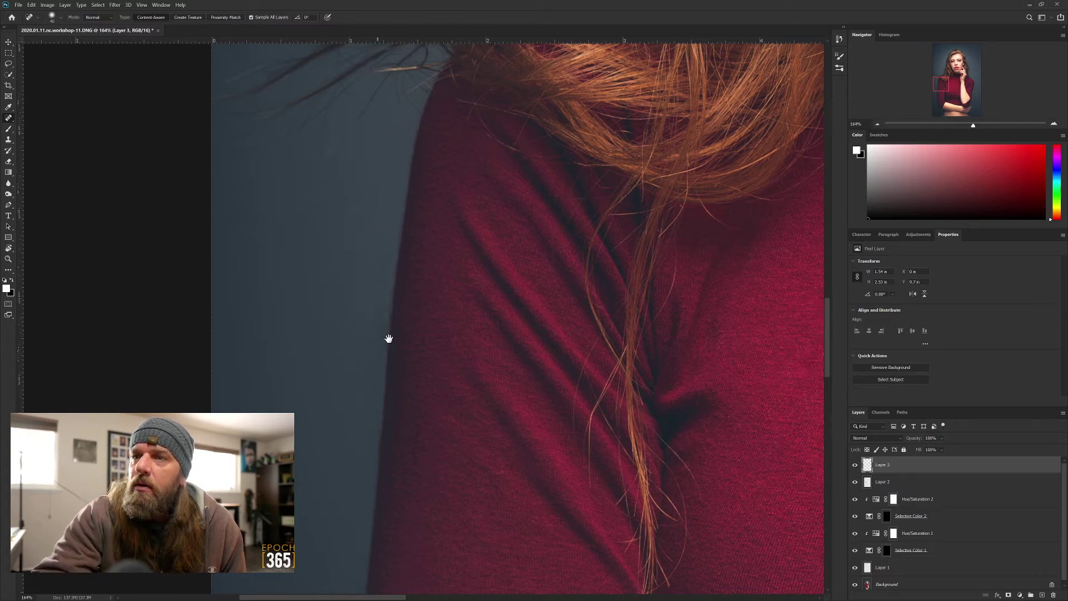
- Remove the large wisp of hair sweeping off the shoulder across the backdrop with the Spot Healing Brush
{"action": "scroll", "coordinate": [384, 338], "scroll_direction": "up", "scroll_amount": 5}
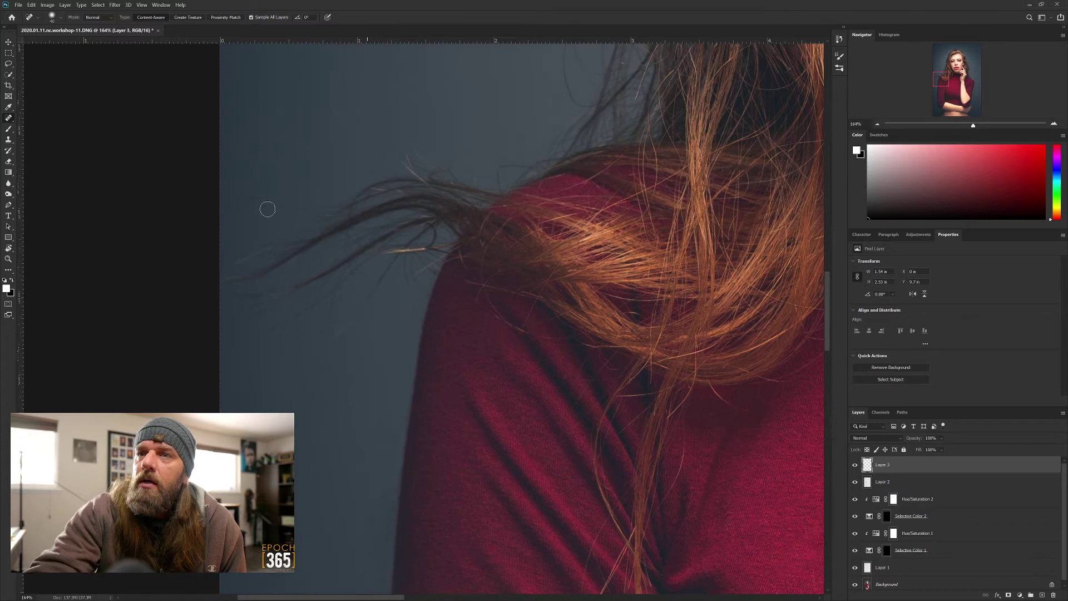
{"action": "left_click_drag", "start_coordinate": [241, 195], "coordinate": [310, 214]}
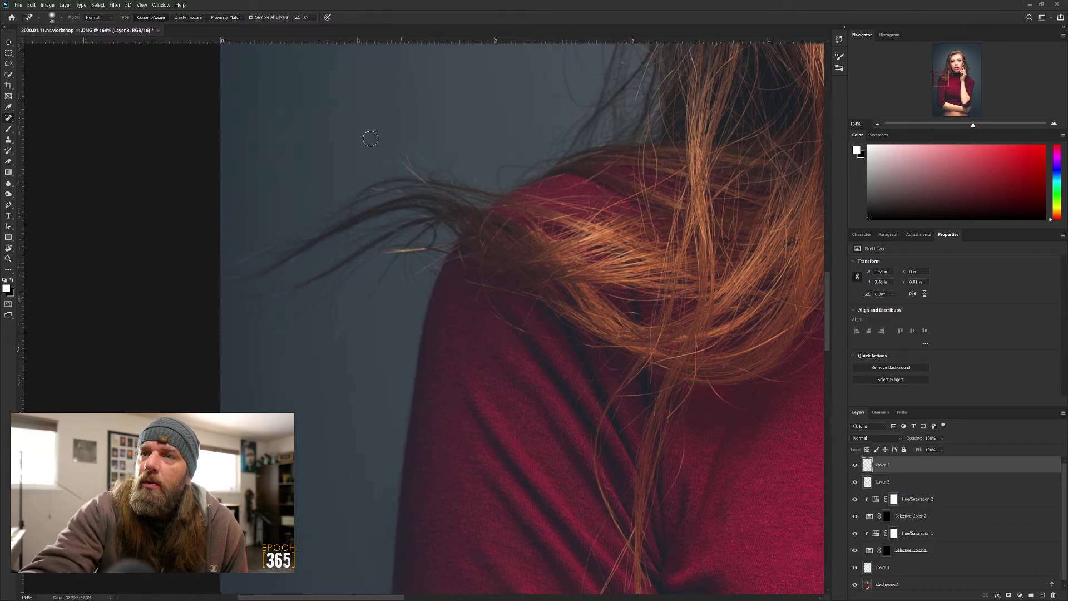
{"action": "left_click_drag", "start_coordinate": [332, 119], "coordinate": [437, 166]}
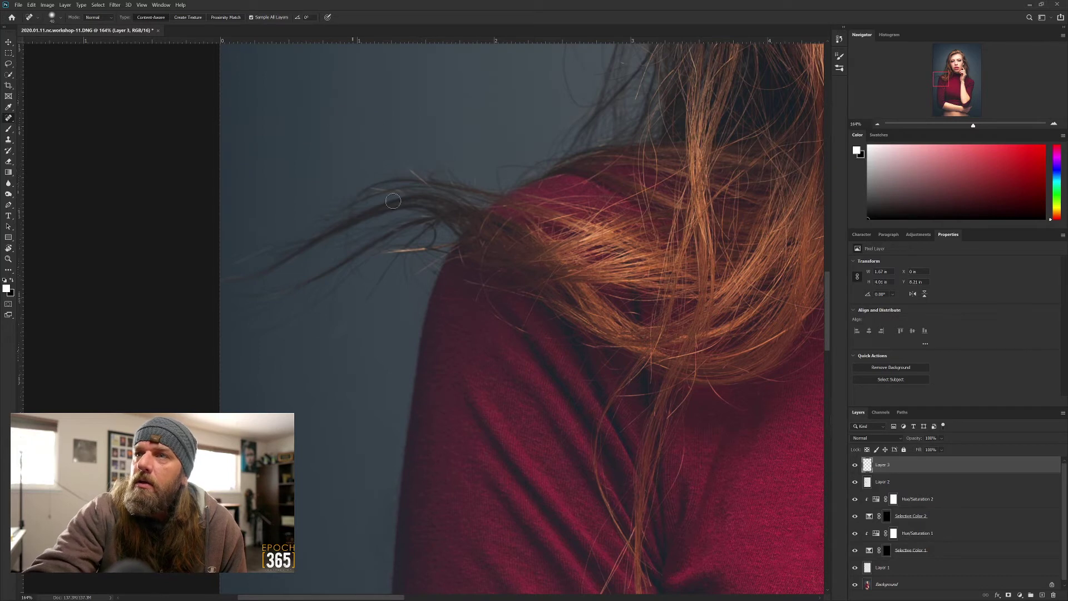
{"action": "mouse_move", "coordinate": [341, 226]}
{"action": "left_mouse_down"}
{"action": "mouse_move", "coordinate": [236, 258]}
{"action": "mouse_move", "coordinate": [236, 291]}
{"action": "mouse_move", "coordinate": [282, 294]}
{"action": "mouse_move", "coordinate": [336, 269]}
{"action": "mouse_move", "coordinate": [258, 328]}
{"action": "mouse_move", "coordinate": [389, 279]}
{"action": "mouse_move", "coordinate": [312, 236]}
{"action": "mouse_move", "coordinate": [331, 221]}
{"action": "mouse_move", "coordinate": [453, 170]}
{"action": "mouse_move", "coordinate": [479, 192]}
{"action": "mouse_move", "coordinate": [415, 244]}
{"action": "mouse_move", "coordinate": [406, 221]}
{"action": "mouse_move", "coordinate": [363, 225]}
{"action": "mouse_move", "coordinate": [392, 246]}
{"action": "mouse_move", "coordinate": [426, 246]}
{"action": "mouse_move", "coordinate": [431, 264]}
{"action": "mouse_move", "coordinate": [340, 318]}
{"action": "left_mouse_up"}
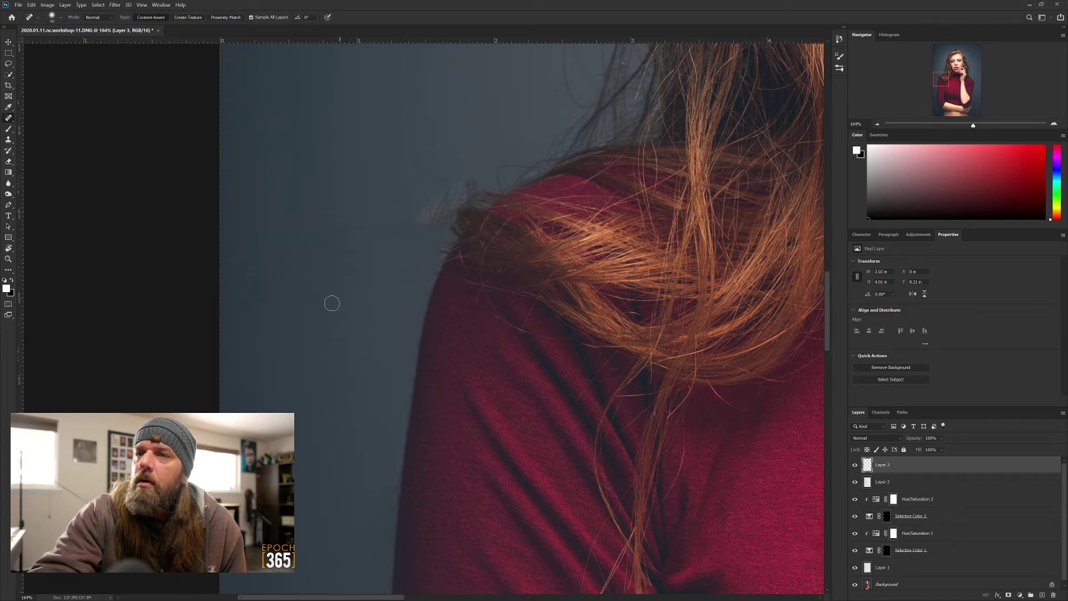
{"action": "left_click_drag", "start_coordinate": [303, 210], "coordinate": [314, 212]}
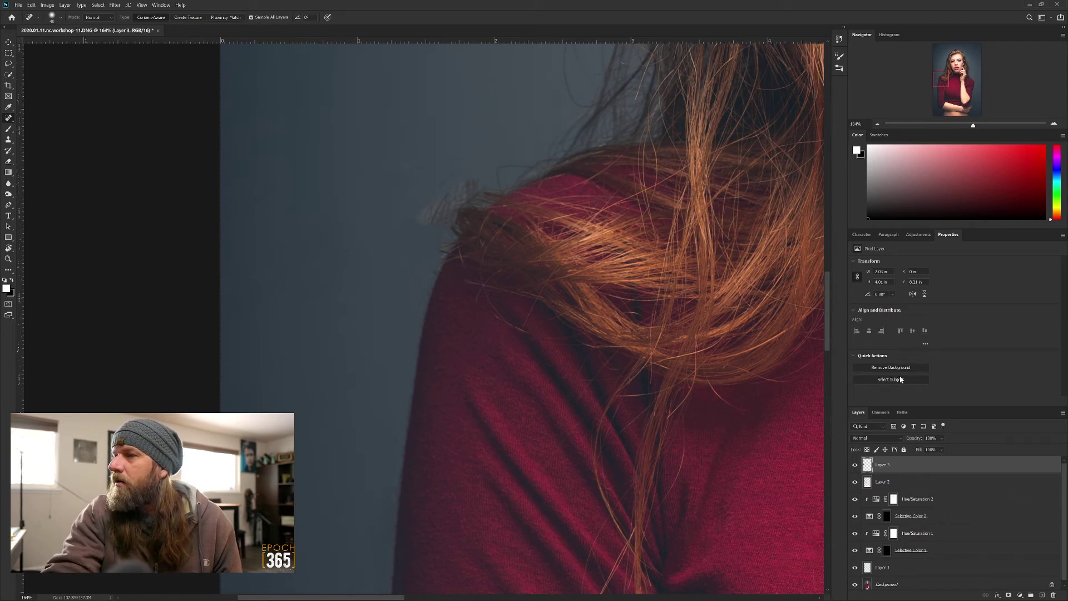
- Heal the smeared hair remnants on the backdrop beside the shoulder and down the upper sleeve's edge
{"action": "mouse_move", "coordinate": [418, 221]}
{"action": "left_mouse_down"}
{"action": "mouse_move", "coordinate": [457, 193]}
{"action": "mouse_move", "coordinate": [492, 194]}
{"action": "mouse_move", "coordinate": [449, 212]}
{"action": "mouse_move", "coordinate": [436, 240]}
{"action": "left_mouse_up"}
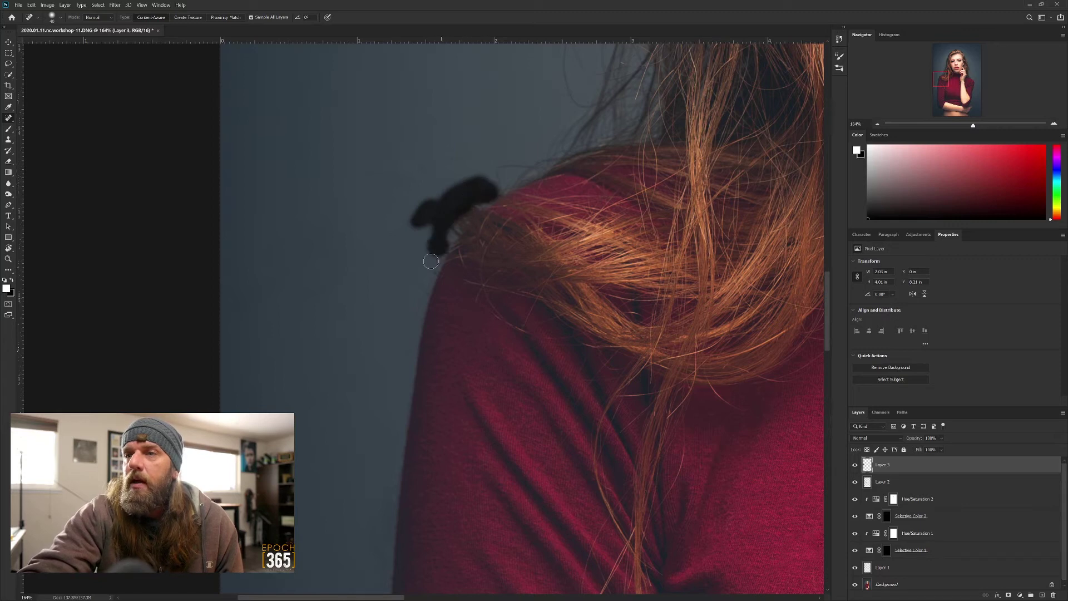
{"action": "left_click_drag", "start_coordinate": [431, 260], "coordinate": [428, 264]}
{"action": "mouse_move", "coordinate": [414, 176]}
{"action": "left_mouse_down"}
{"action": "mouse_move", "coordinate": [373, 192]}
{"action": "mouse_move", "coordinate": [462, 158]}
{"action": "mouse_move", "coordinate": [446, 187]}
{"action": "mouse_move", "coordinate": [471, 194]}
{"action": "mouse_move", "coordinate": [442, 195]}
{"action": "mouse_move", "coordinate": [482, 195]}
{"action": "left_mouse_up"}
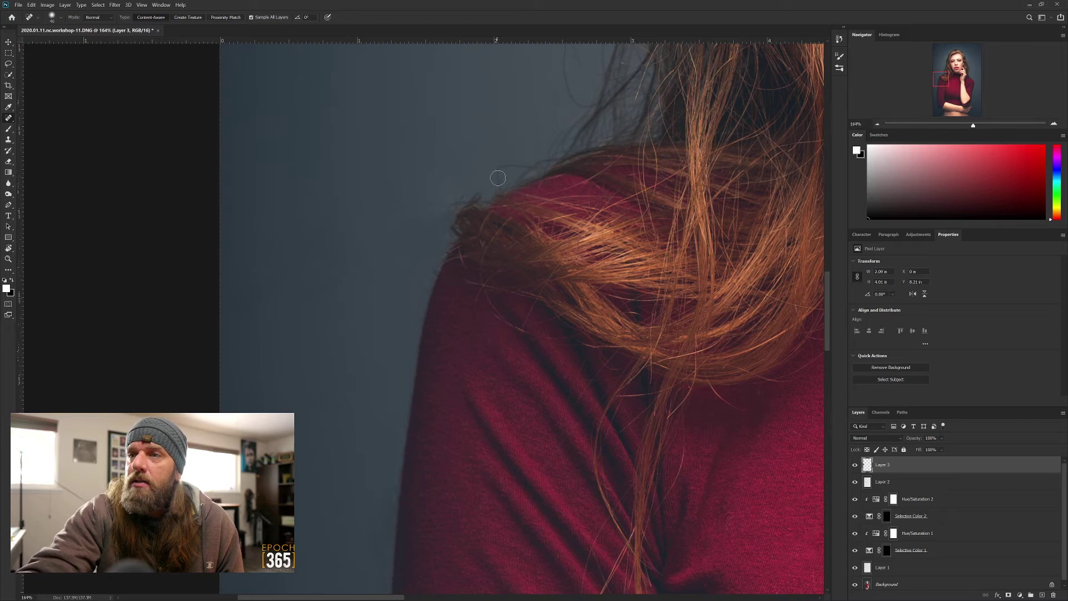
{"action": "mouse_move", "coordinate": [457, 216]}
{"action": "left_mouse_down"}
{"action": "mouse_move", "coordinate": [476, 200]}
{"action": "mouse_move", "coordinate": [453, 192]}
{"action": "mouse_move", "coordinate": [403, 226]}
{"action": "mouse_move", "coordinate": [425, 254]}
{"action": "mouse_move", "coordinate": [420, 268]}
{"action": "left_mouse_up"}
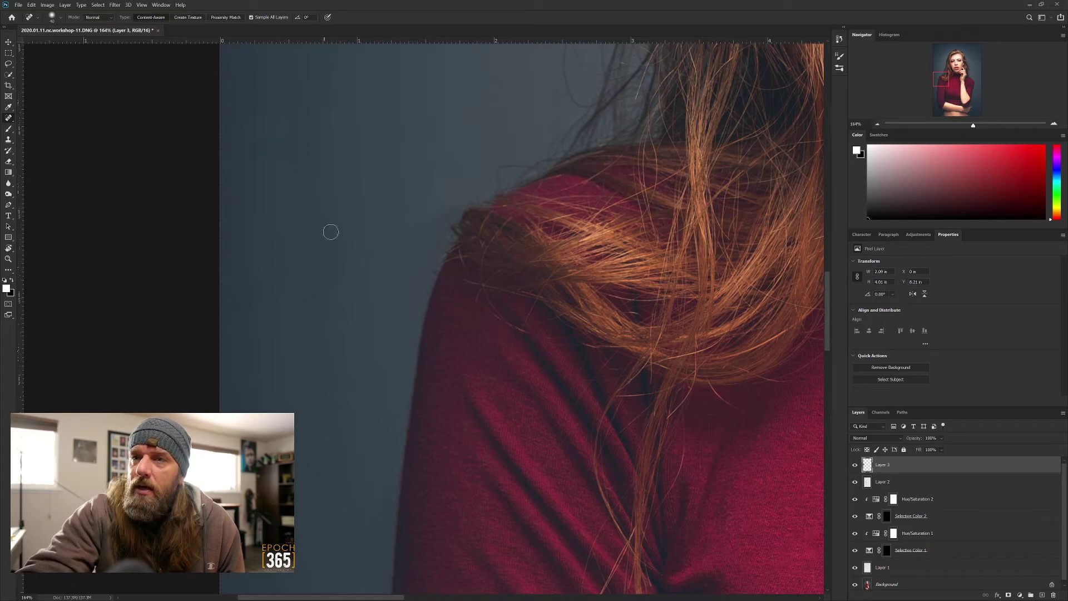
{"action": "left_click_drag", "start_coordinate": [420, 287], "coordinate": [411, 331]}
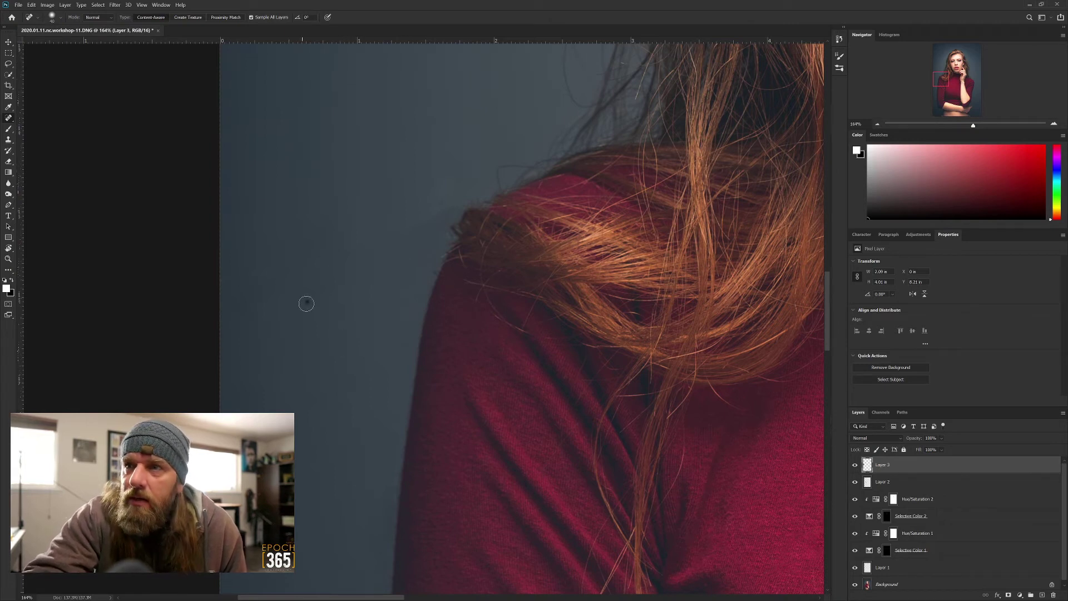
- Smooth the ragged outline of the hair at the shoulder's outer tip and heal the strays just above it
{"action": "left_click_drag", "start_coordinate": [447, 212], "coordinate": [410, 233]}
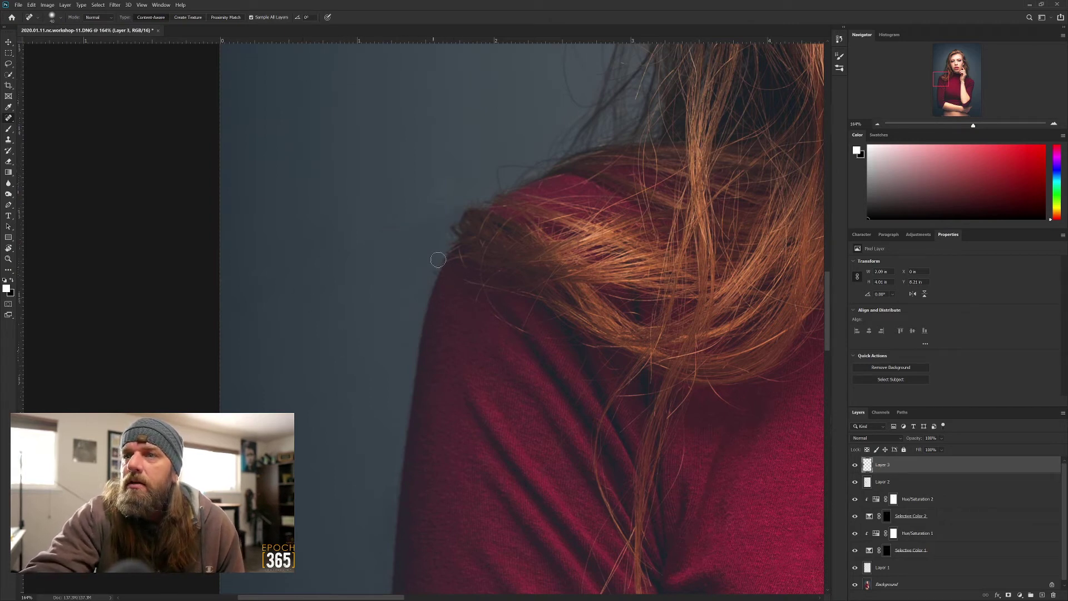
{"action": "left_click", "coordinate": [457, 227]}
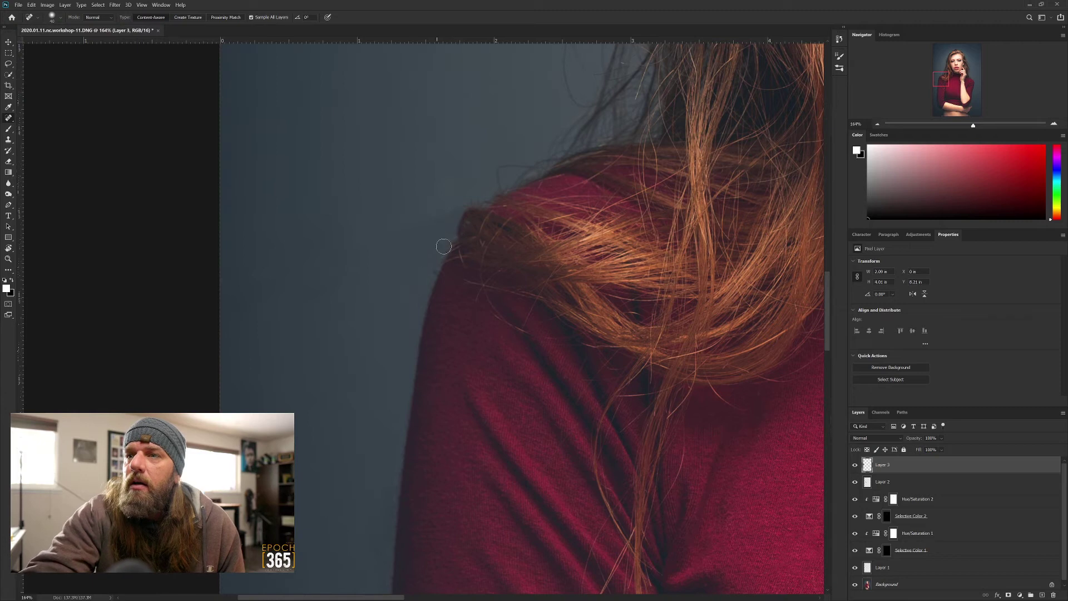
{"action": "mouse_move", "coordinate": [469, 202]}
{"action": "left_mouse_down"}
{"action": "mouse_move", "coordinate": [459, 207]}
{"action": "mouse_move", "coordinate": [490, 198]}
{"action": "mouse_move", "coordinate": [443, 219]}
{"action": "mouse_move", "coordinate": [430, 278]}
{"action": "mouse_move", "coordinate": [412, 261]}
{"action": "left_mouse_up"}
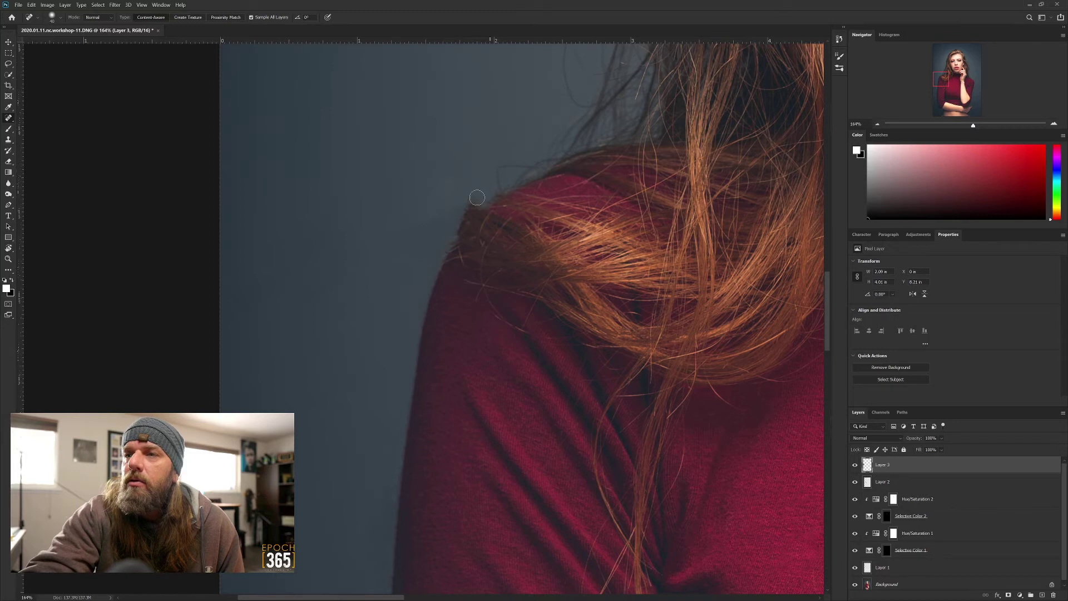
{"action": "left_click_drag", "start_coordinate": [495, 172], "coordinate": [528, 165]}
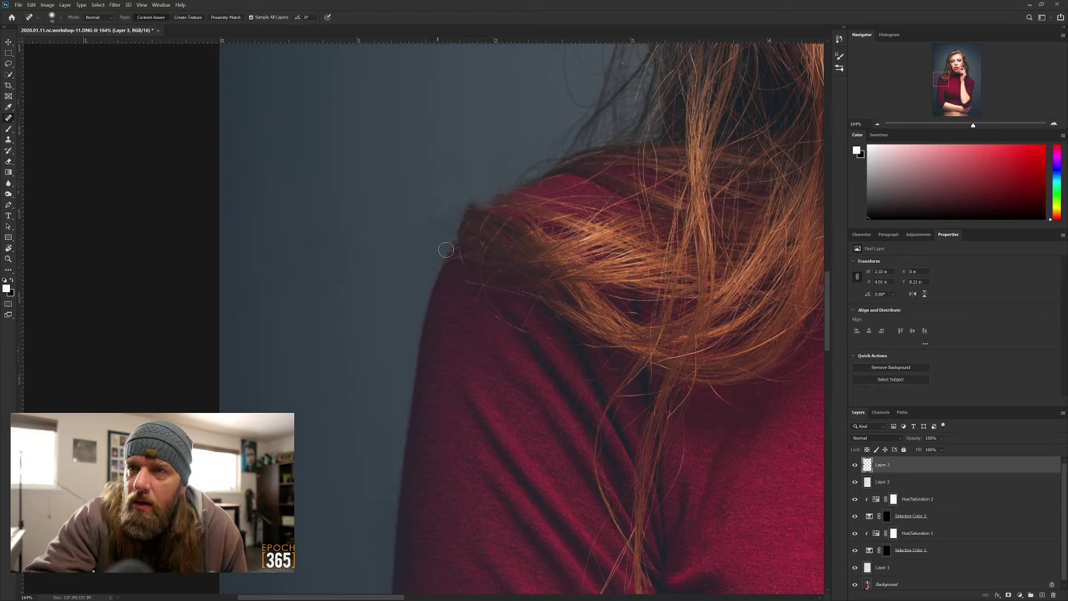
{"action": "left_click", "coordinate": [299, 249]}
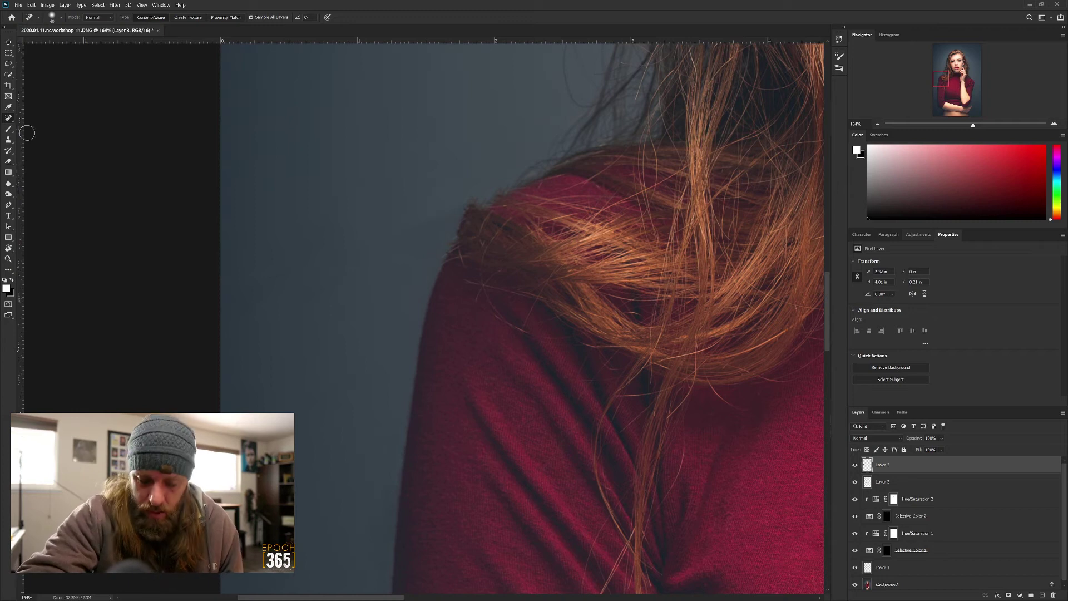
- Switch to the Clone Stamp with an enlarged brush and clone clean backdrop over the uneven patches beside the shoulder
{"action": "key", "text": "shift+j"}
{"action": "key", "text": "s"}
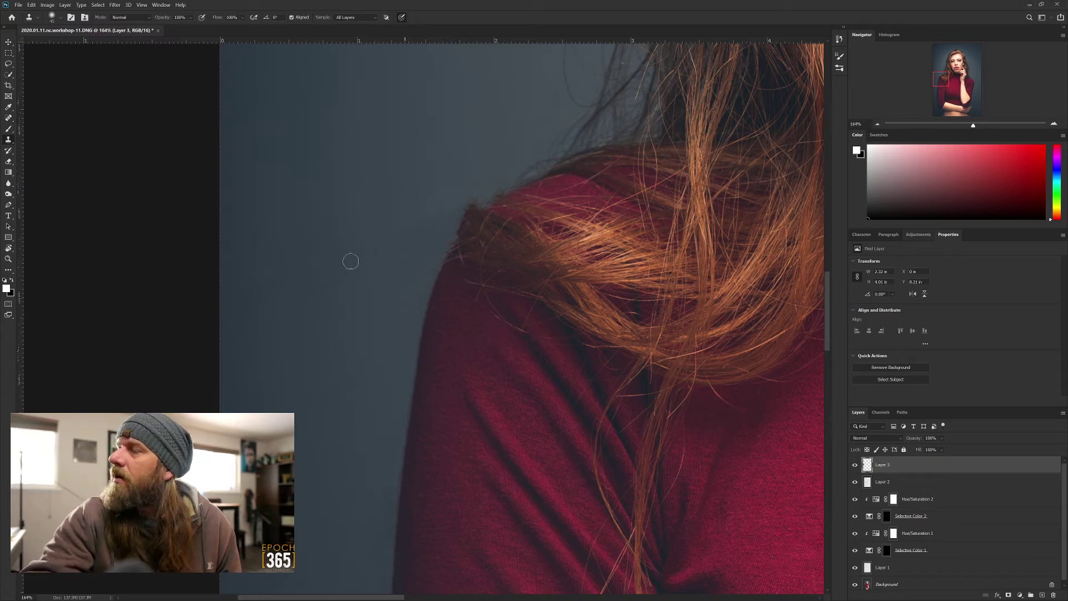
{"action": "key", "text": "bracketright"}
{"action": "key", "text": "bracketright"}
{"action": "key", "text": "bracketright"}
{"action": "key", "text": "bracketright"}
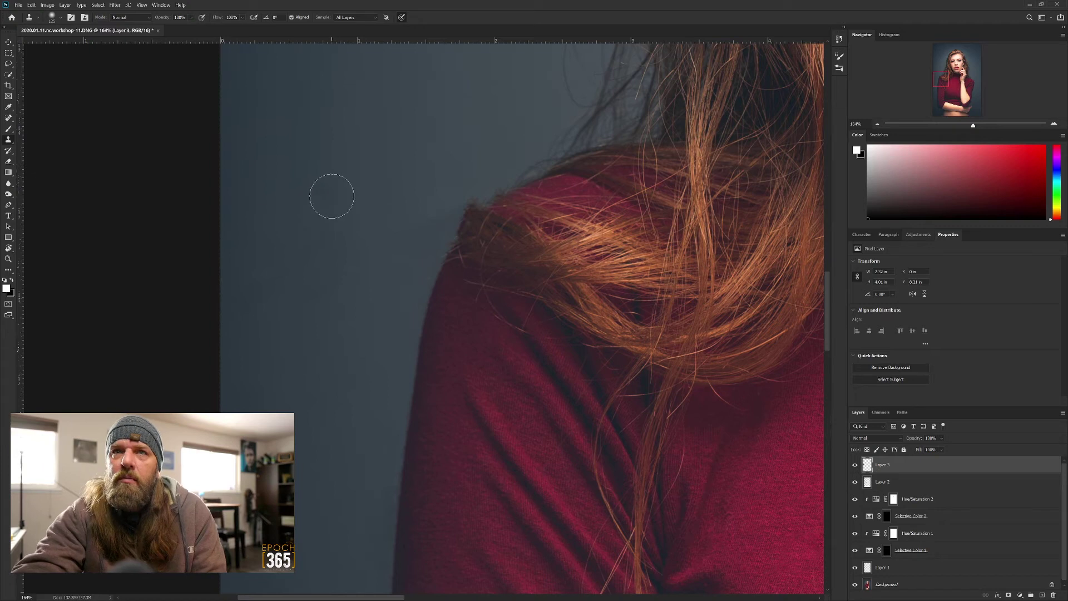
{"action": "left_click", "coordinate": [57, 21]}
{"action": "left_click", "coordinate": [356, 158]}
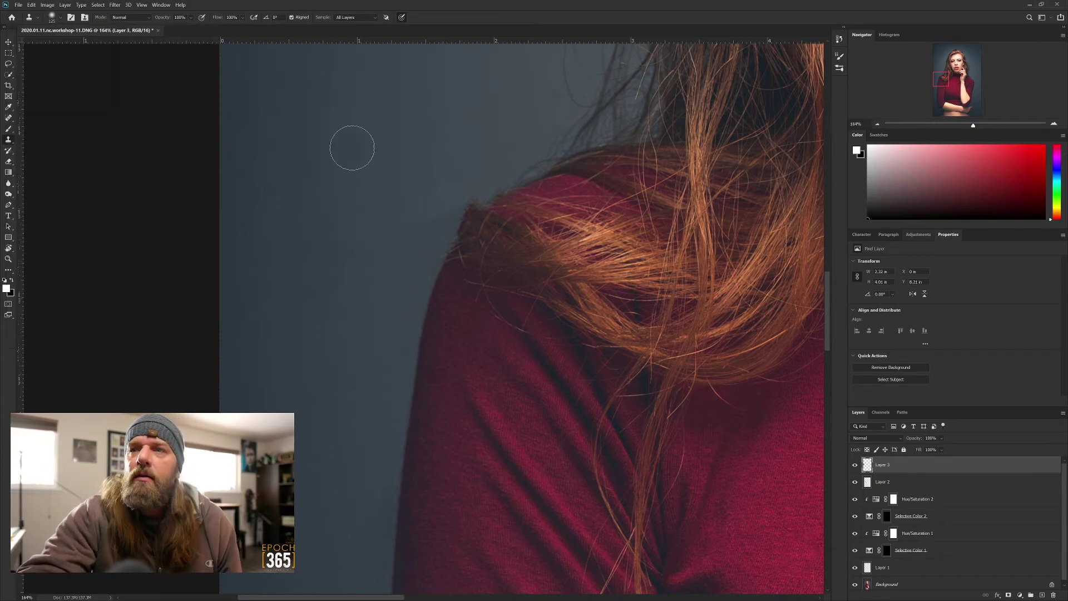
{"action": "left_click", "coordinate": [418, 192], "text": "alt"}
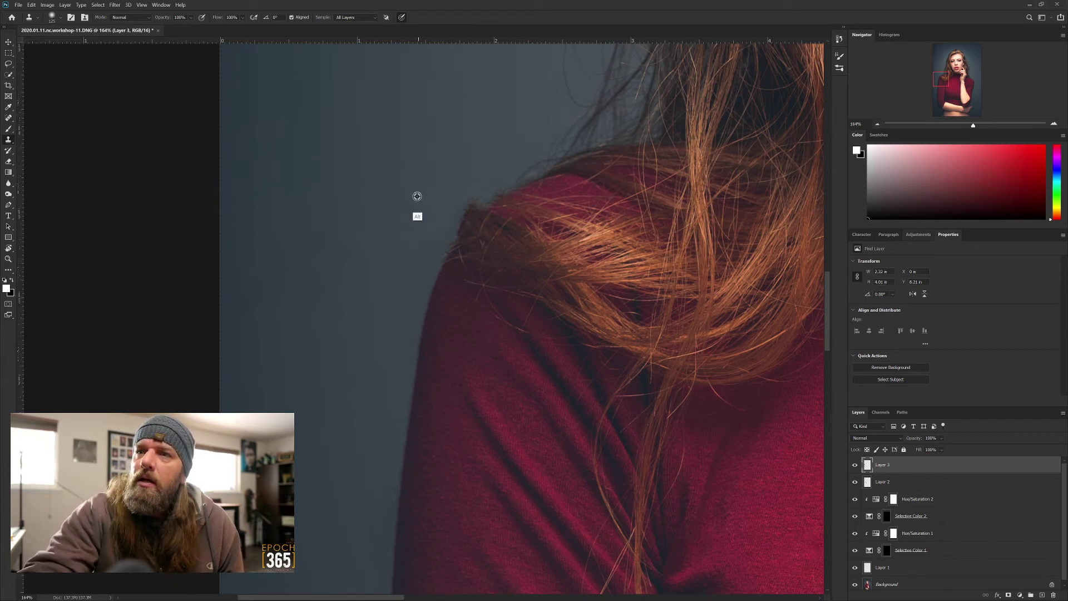
{"action": "mouse_move", "coordinate": [319, 310]}
{"action": "left_mouse_down"}
{"action": "mouse_move", "coordinate": [346, 312]}
{"action": "mouse_move", "coordinate": [249, 252]}
{"action": "mouse_move", "coordinate": [291, 245]}
{"action": "left_mouse_up"}
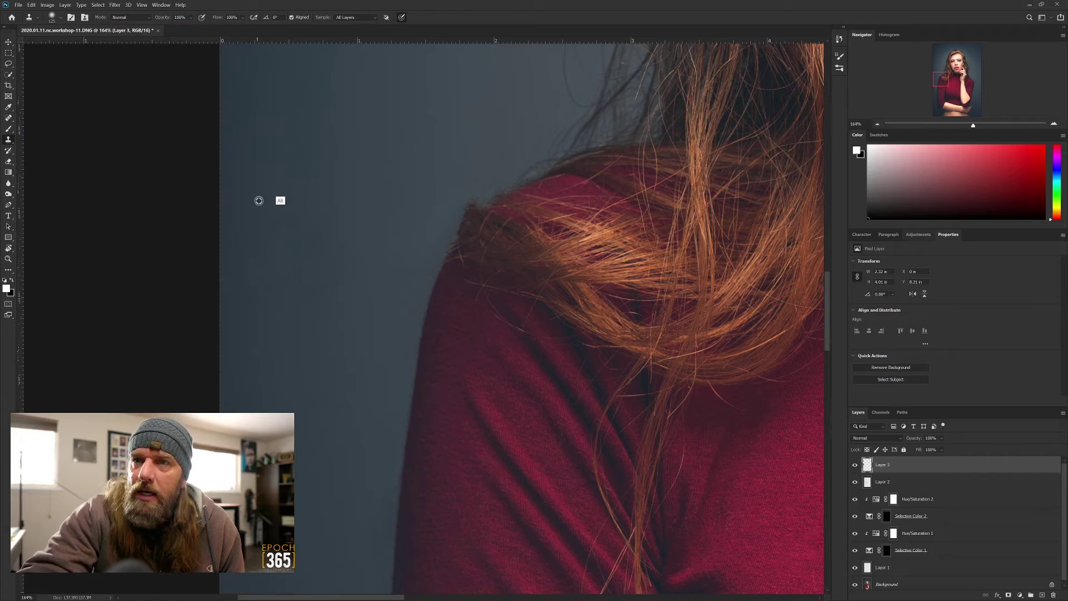
- Even out the remaining backdrop tones near the photo's border and the shoulder by cloning from freshly sampled areas
{"action": "left_click", "coordinate": [288, 184], "text": "alt"}
{"action": "left_click_drag", "start_coordinate": [291, 215], "coordinate": [298, 233]}
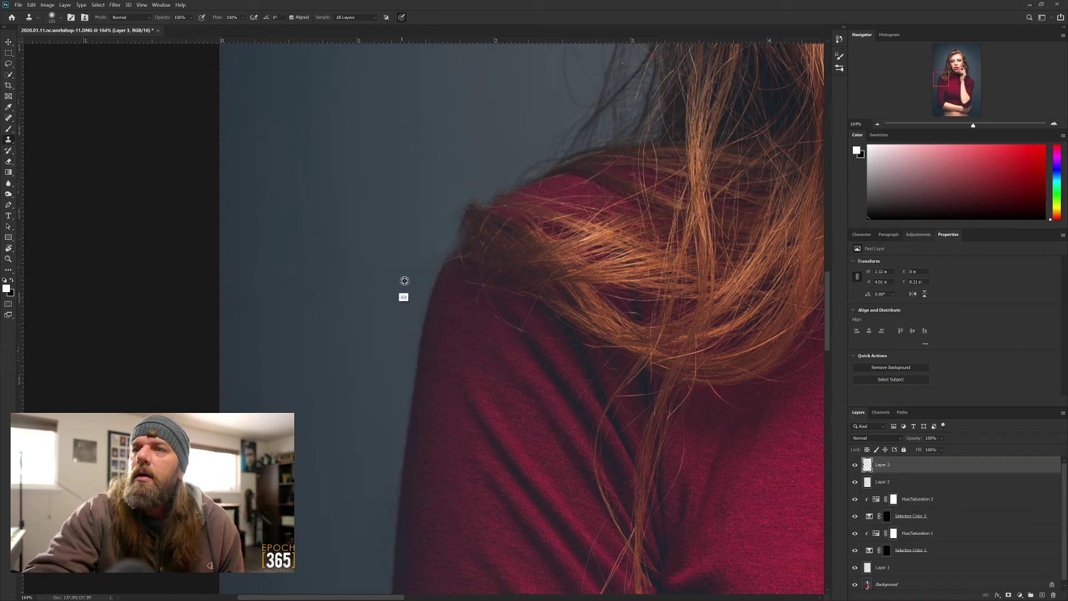
{"action": "left_click", "coordinate": [407, 243], "text": "alt"}
{"action": "mouse_move", "coordinate": [415, 258]}
{"action": "left_mouse_down"}
{"action": "mouse_move", "coordinate": [396, 267]}
{"action": "mouse_move", "coordinate": [382, 319]}
{"action": "mouse_move", "coordinate": [405, 267]}
{"action": "left_mouse_up"}
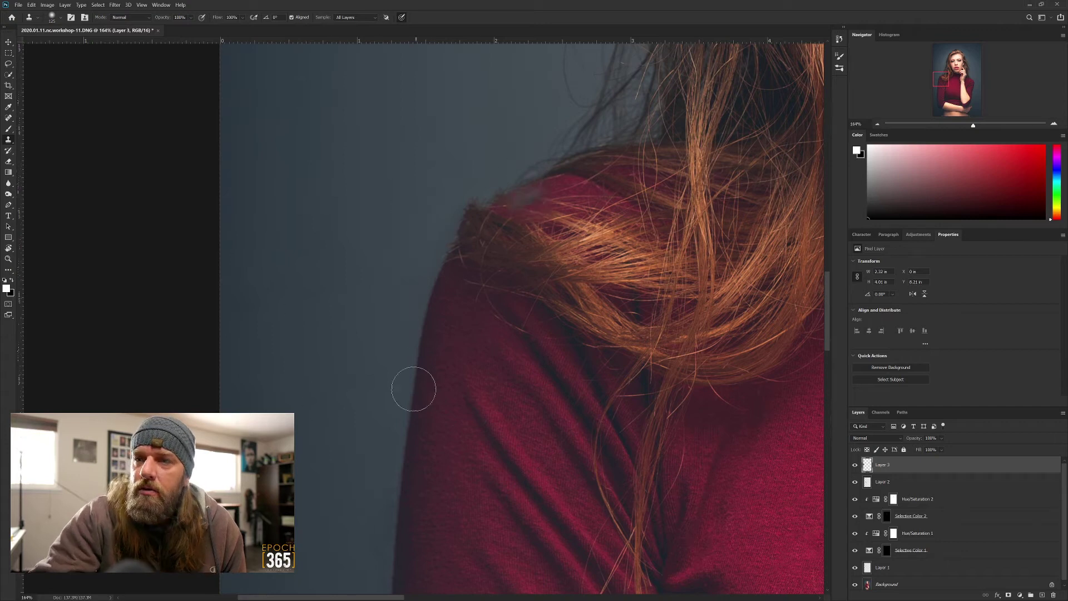
- Clone sampled backdrop over the blotchy areas running down beside the sleeve's outer edge
{"action": "mouse_move", "coordinate": [370, 286]}
{"action": "left_mouse_down"}
{"action": "mouse_move", "coordinate": [365, 233]}
{"action": "mouse_move", "coordinate": [379, 188]}
{"action": "left_mouse_up"}
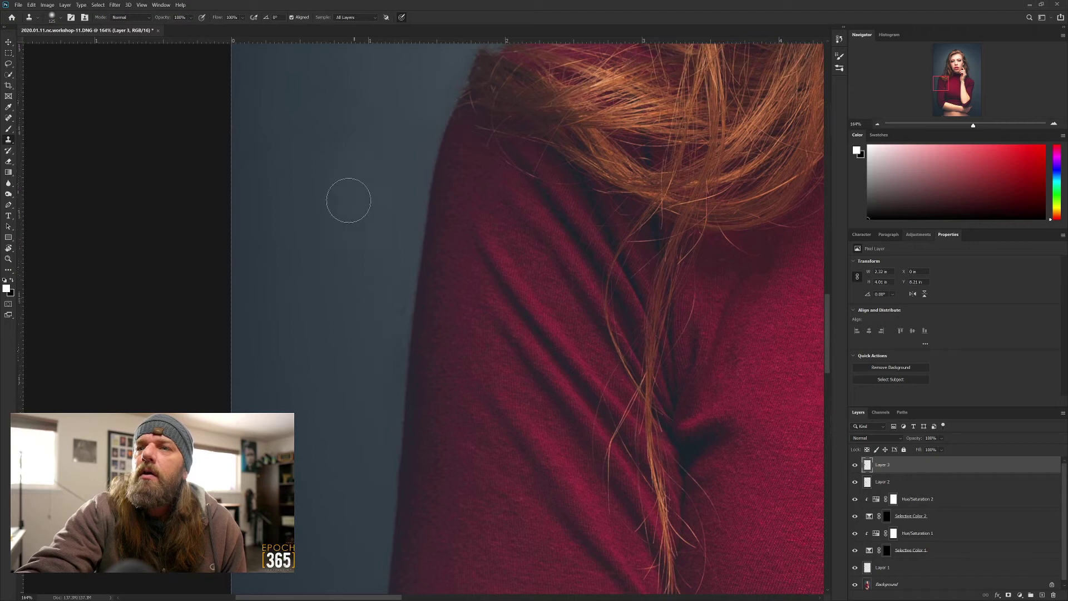
{"action": "left_click", "coordinate": [399, 175], "text": "alt"}
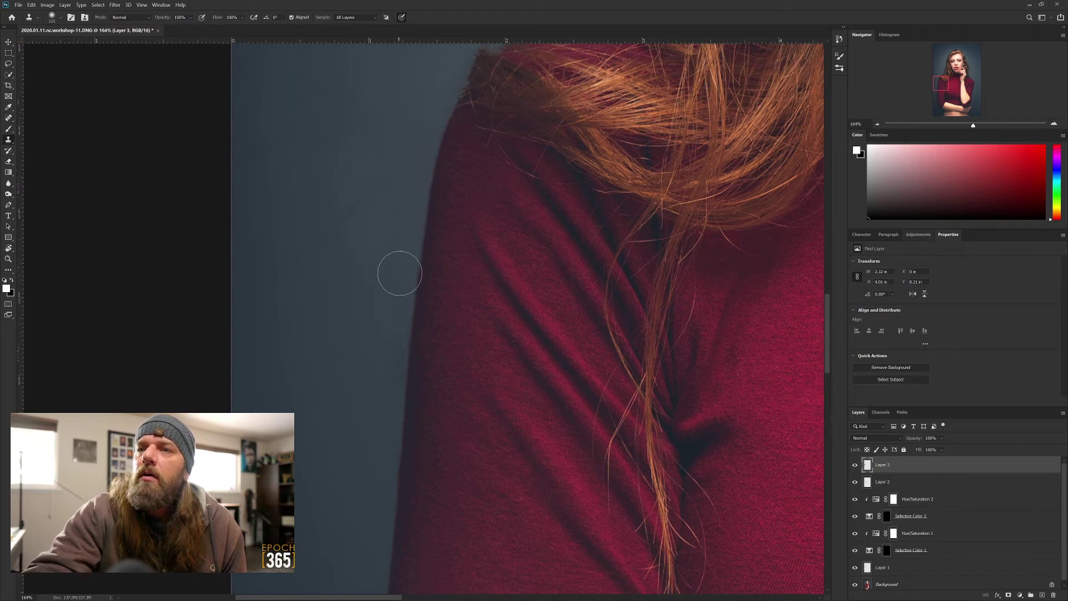
{"action": "left_click", "coordinate": [399, 222], "text": "alt"}
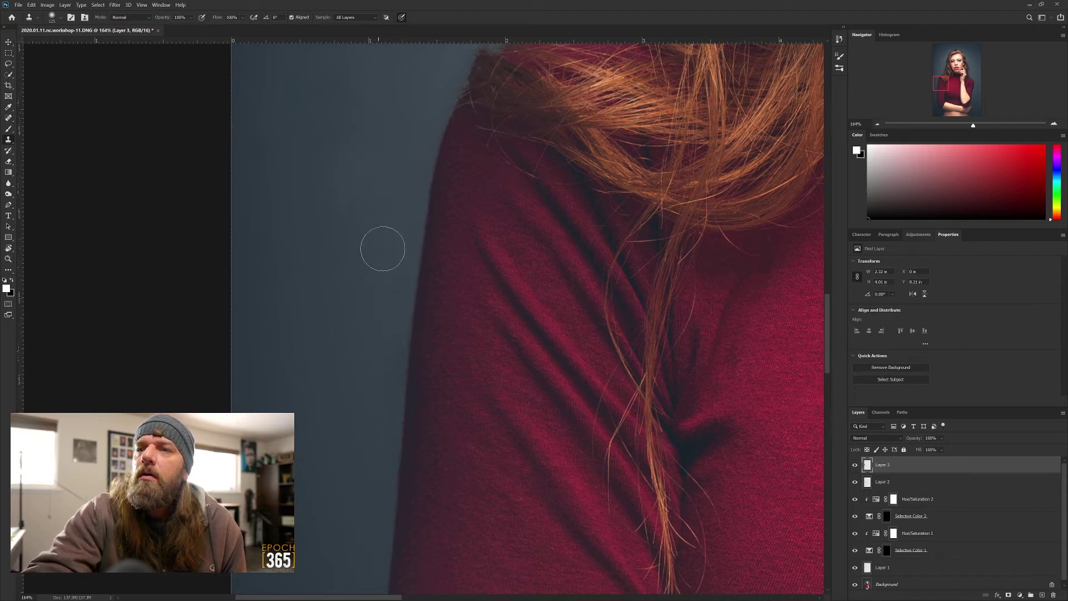
{"action": "left_click", "coordinate": [365, 371], "text": "alt"}
{"action": "mouse_move", "coordinate": [388, 355]}
{"action": "left_mouse_down"}
{"action": "mouse_move", "coordinate": [392, 294]}
{"action": "mouse_move", "coordinate": [371, 470]}
{"action": "mouse_move", "coordinate": [365, 441]}
{"action": "left_mouse_up"}
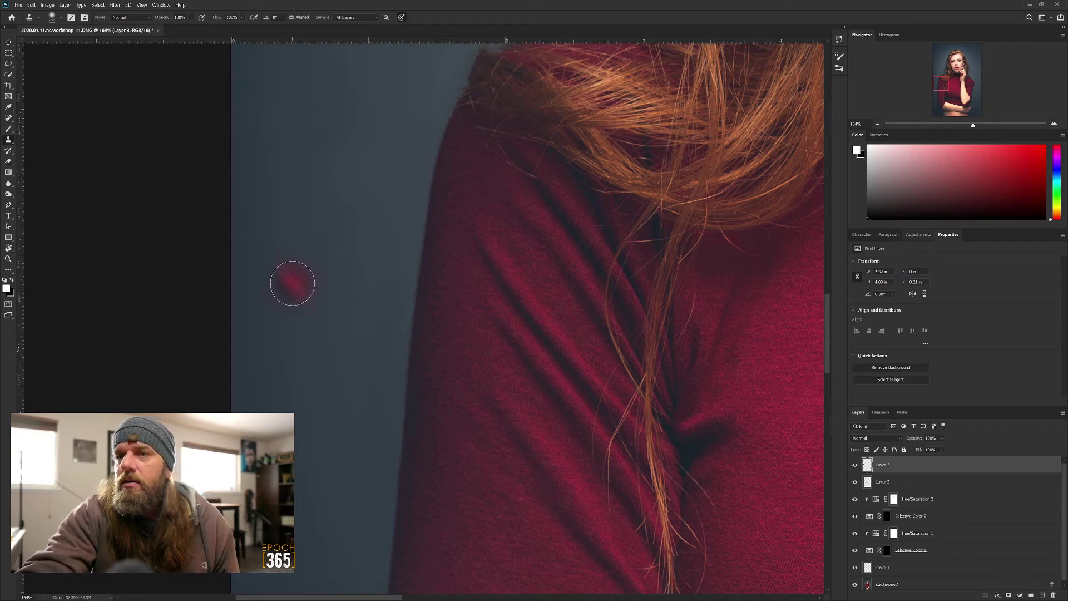
- Try cloning a patch of sleeve fabric onto the open backdrop and undo it
{"action": "left_click_drag", "start_coordinate": [295, 285], "coordinate": [305, 298]}
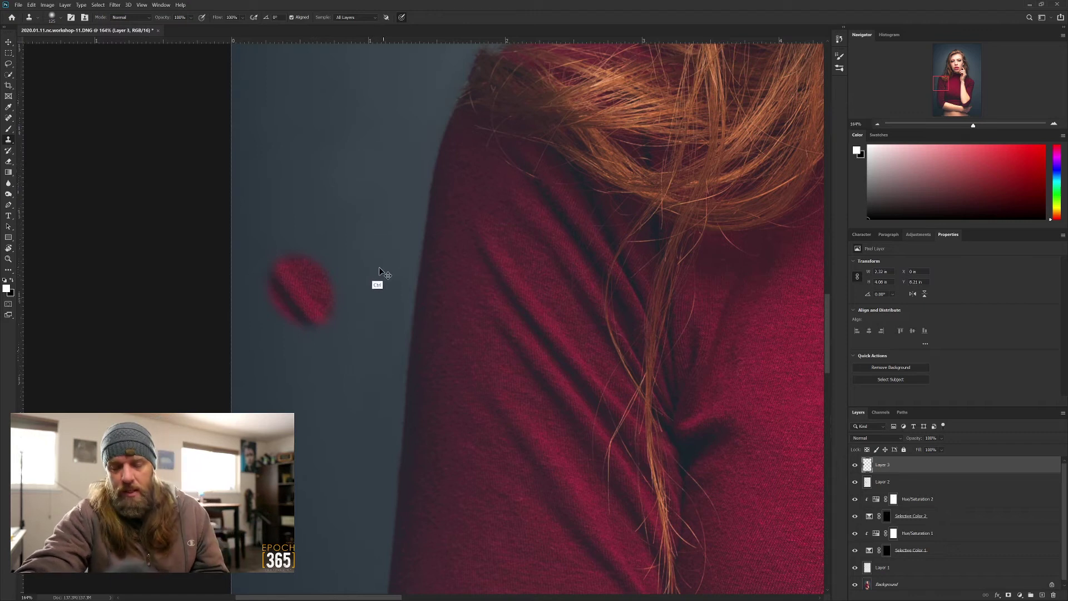
{"action": "key", "text": "ctrl+z"}
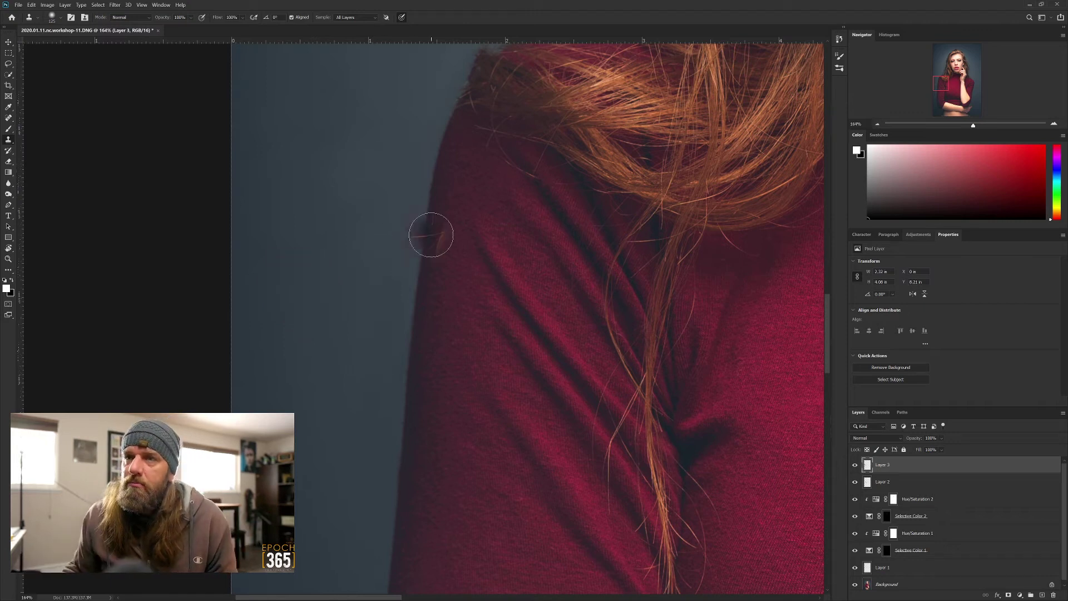
{"action": "scroll", "coordinate": [384, 225], "scroll_direction": "down", "scroll_amount": 3}
{"action": "scroll", "coordinate": [500, 132], "scroll_direction": "down", "scroll_amount": 2}
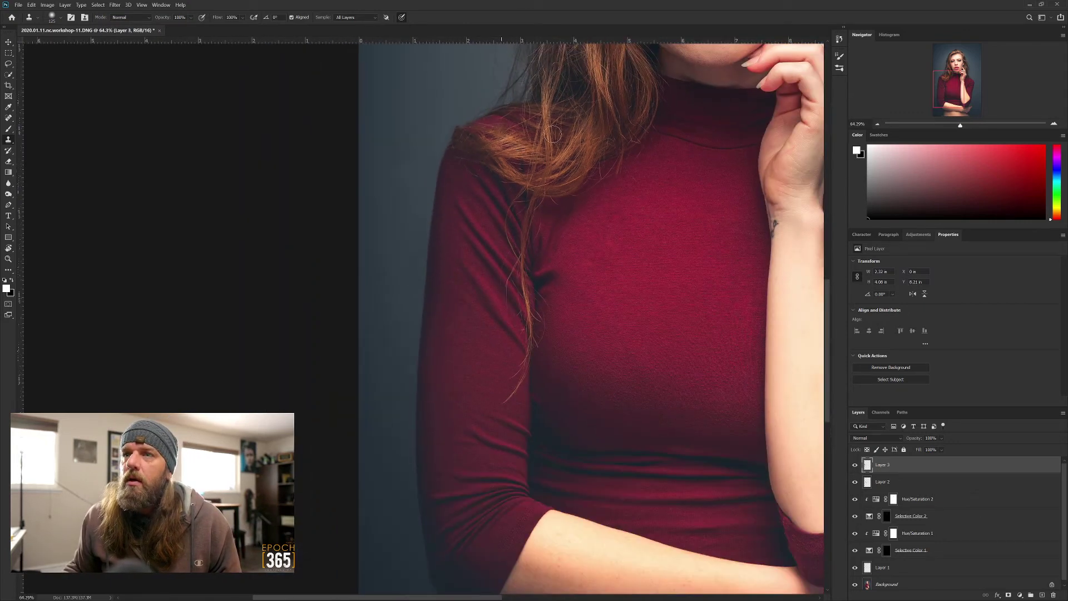
- Switch to the Spot Healing Brush and remove the isolated stray hair on the backdrop beside the forehead, on the side away from the raised hand
{"action": "left_click_drag", "start_coordinate": [515, 207], "coordinate": [416, 315]}
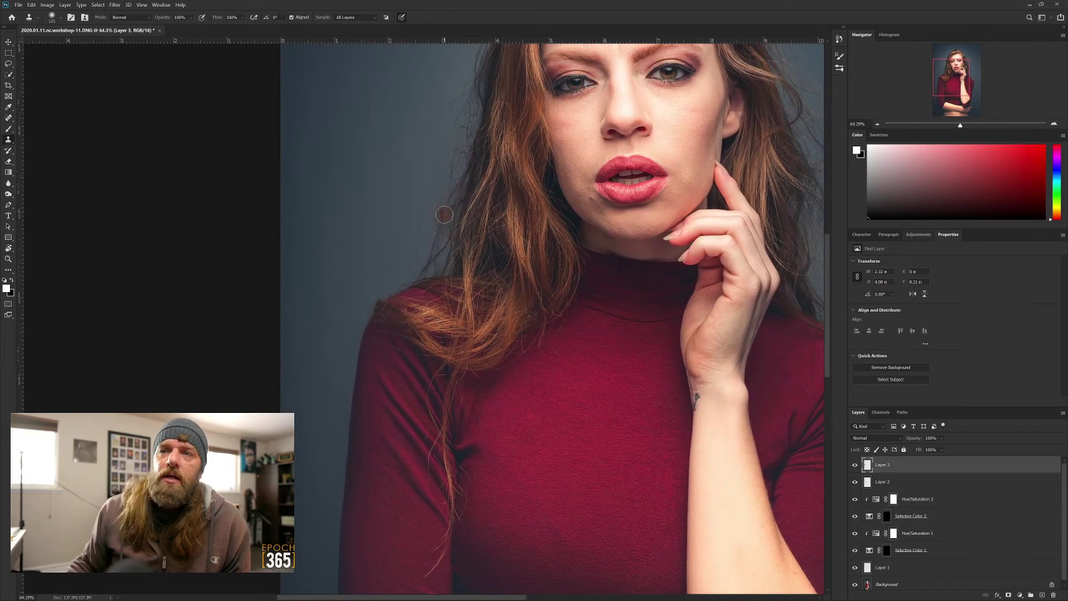
{"action": "scroll", "coordinate": [545, 232], "scroll_direction": "down", "scroll_amount": 2}
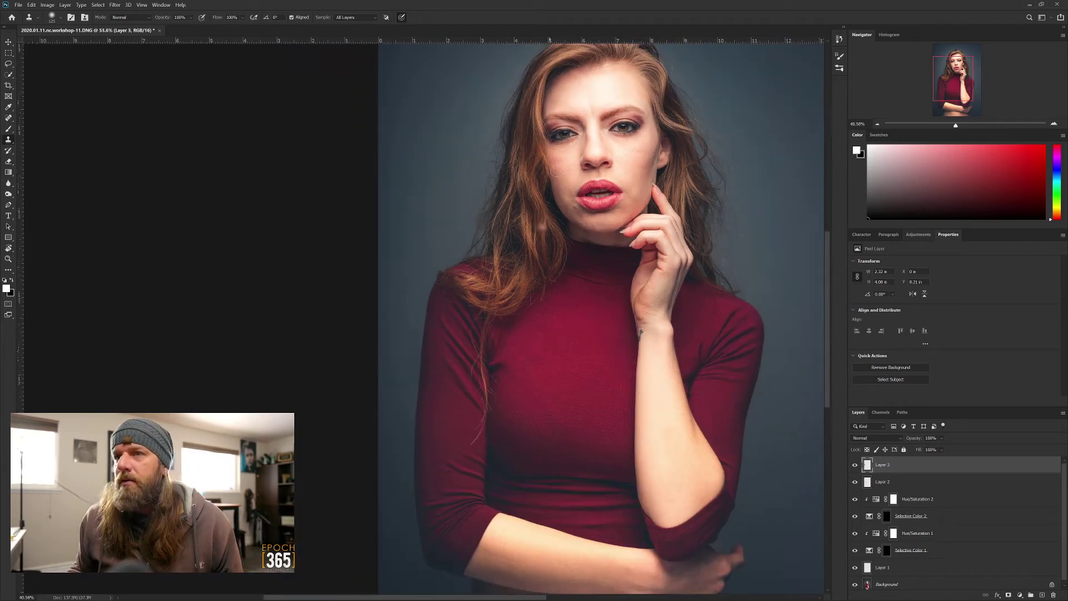
{"action": "left_click_drag", "start_coordinate": [632, 99], "coordinate": [587, 201]}
{"action": "scroll", "coordinate": [532, 132], "scroll_direction": "up", "scroll_amount": 2}
{"action": "key", "text": "j"}
{"action": "scroll", "coordinate": [451, 302], "scroll_direction": "up", "scroll_amount": 4}
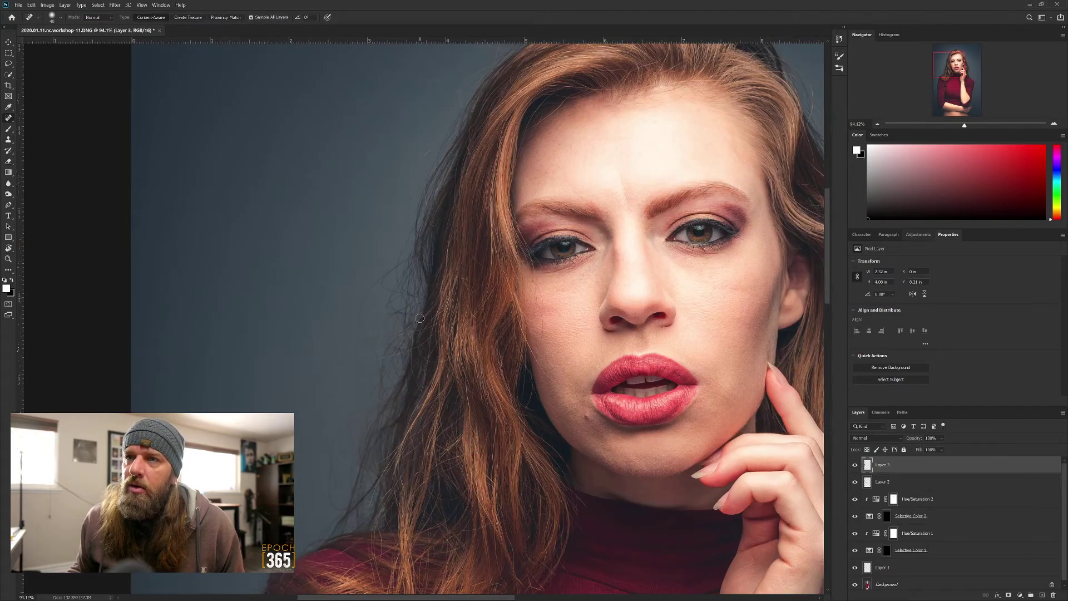
{"action": "scroll", "coordinate": [419, 318], "scroll_direction": "up", "scroll_amount": 1}
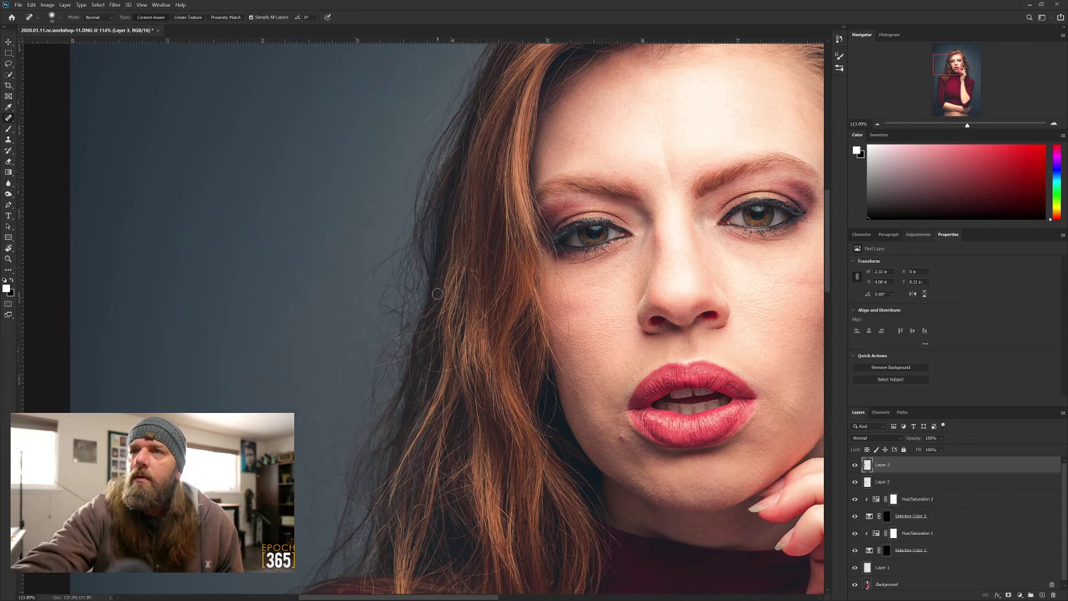
{"action": "left_click_drag", "start_coordinate": [435, 114], "coordinate": [443, 110]}
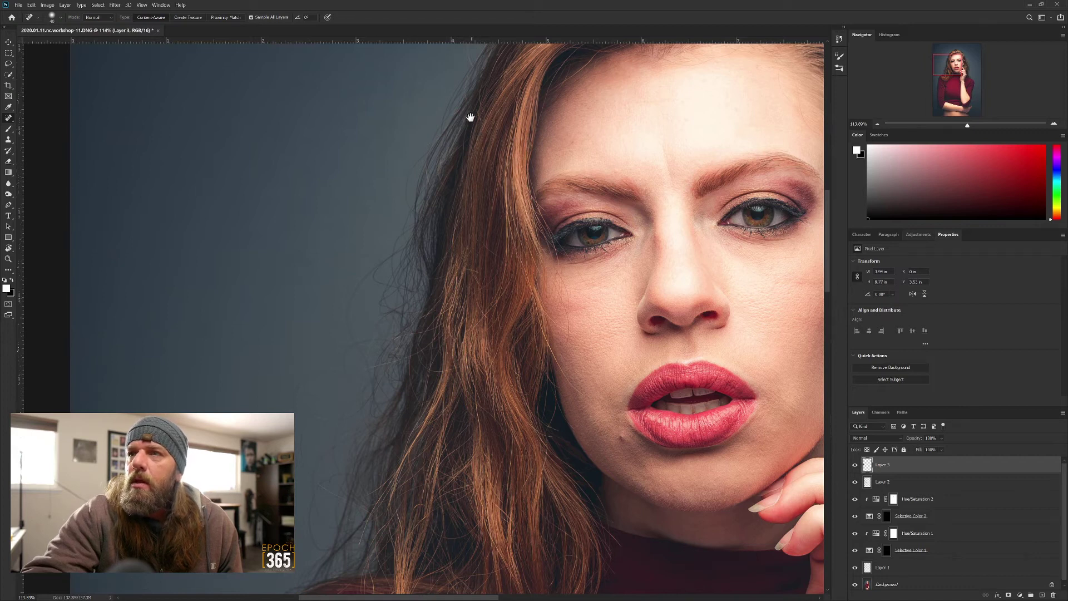
- Heal the flyaway hairs above the crown and along the upper outer edge of the hair, on the side away from the raised hand
{"action": "mouse_move", "coordinate": [501, 168]}
{"action": "left_mouse_down"}
{"action": "mouse_move", "coordinate": [460, 227]}
{"action": "mouse_move", "coordinate": [387, 387]}
{"action": "left_mouse_up"}
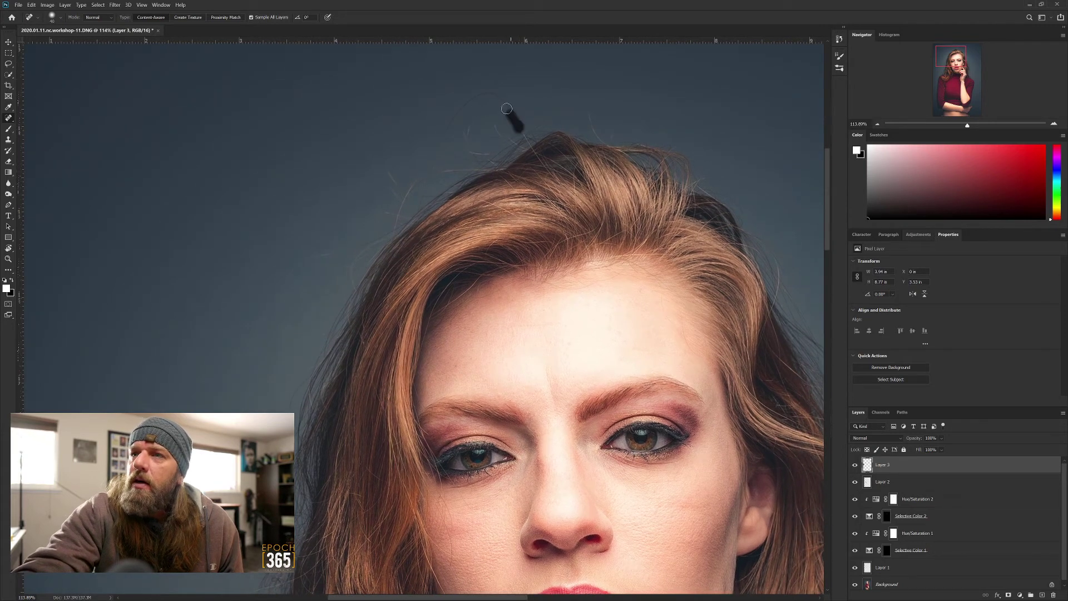
{"action": "mouse_move", "coordinate": [463, 101]}
{"action": "left_mouse_down"}
{"action": "mouse_move", "coordinate": [426, 166]}
{"action": "mouse_move", "coordinate": [426, 139]}
{"action": "mouse_move", "coordinate": [447, 131]}
{"action": "mouse_move", "coordinate": [470, 150]}
{"action": "mouse_move", "coordinate": [464, 127]}
{"action": "left_mouse_up"}
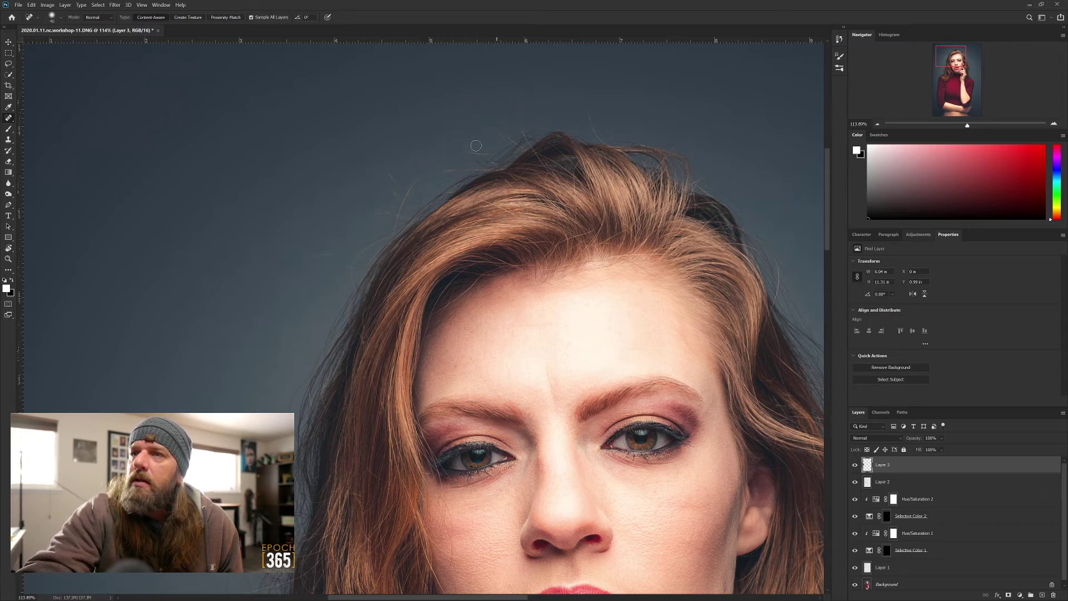
{"action": "left_click_drag", "start_coordinate": [386, 165], "coordinate": [396, 195]}
{"action": "left_click_drag", "start_coordinate": [306, 254], "coordinate": [367, 241]}
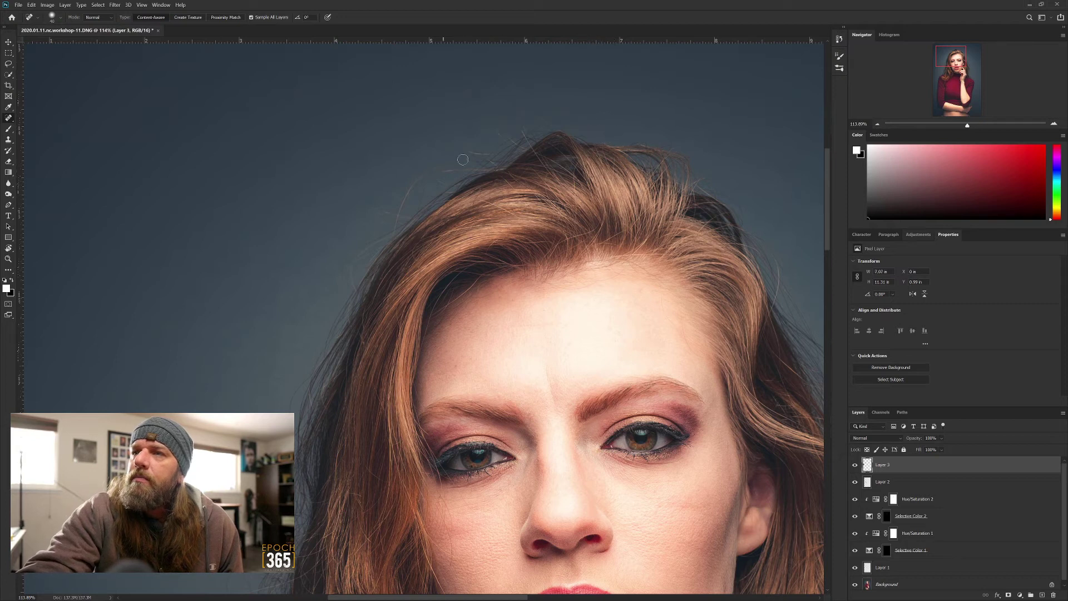
{"action": "left_click_drag", "start_coordinate": [465, 152], "coordinate": [493, 150]}
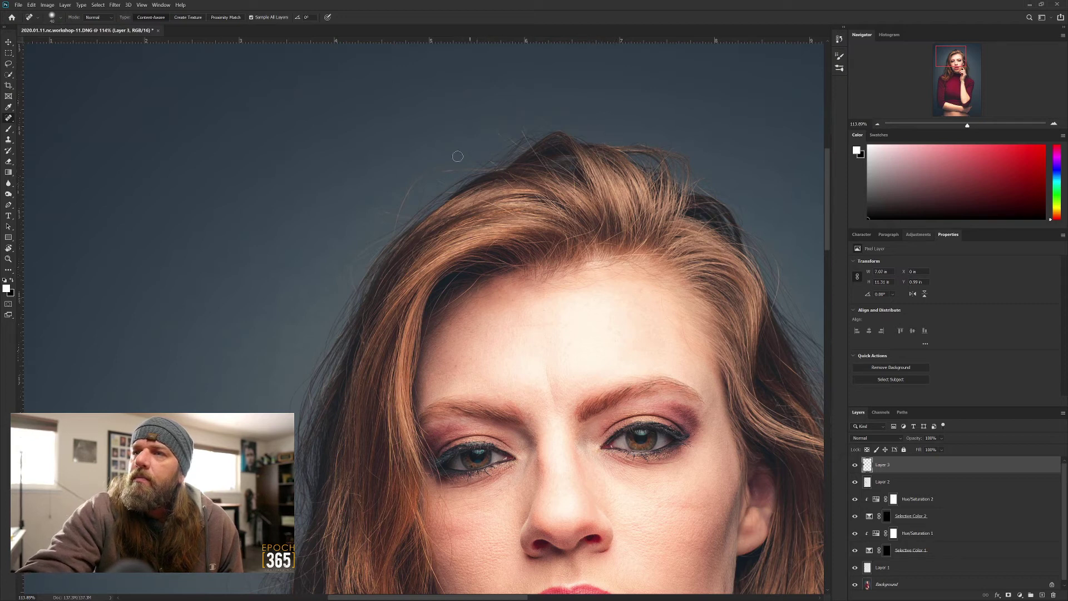
{"action": "mouse_move", "coordinate": [422, 176]}
{"action": "left_mouse_down"}
{"action": "mouse_move", "coordinate": [395, 216]}
{"action": "mouse_move", "coordinate": [404, 203]}
{"action": "mouse_move", "coordinate": [362, 226]}
{"action": "left_mouse_up"}
{"action": "mouse_move", "coordinate": [434, 170]}
{"action": "left_mouse_down"}
{"action": "mouse_move", "coordinate": [420, 194]}
{"action": "mouse_move", "coordinate": [435, 173]}
{"action": "mouse_move", "coordinate": [470, 167]}
{"action": "left_mouse_up"}
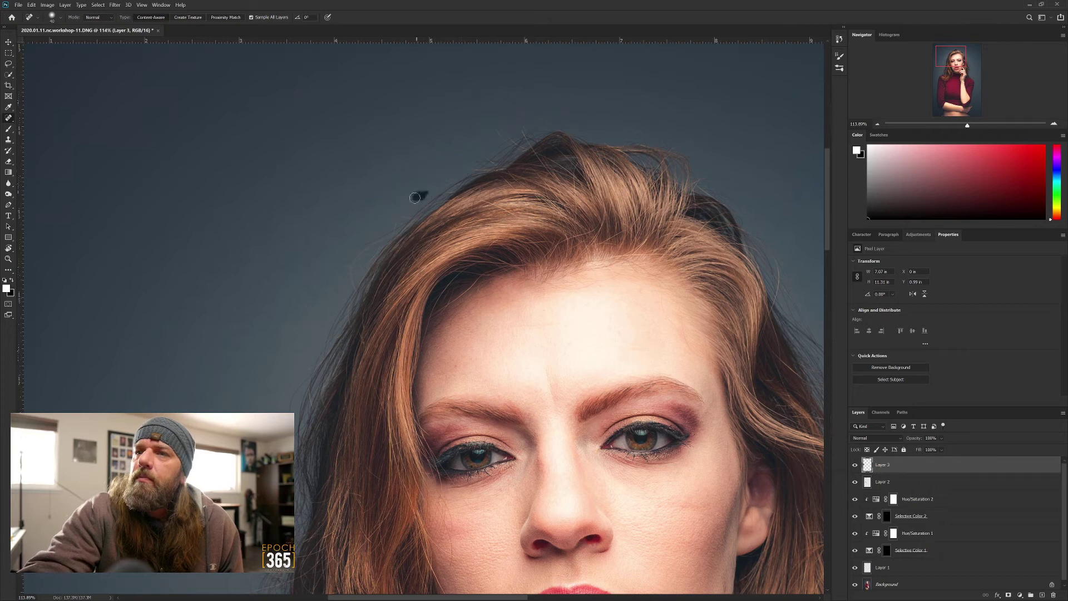
{"action": "left_click_drag", "start_coordinate": [348, 274], "coordinate": [369, 249]}
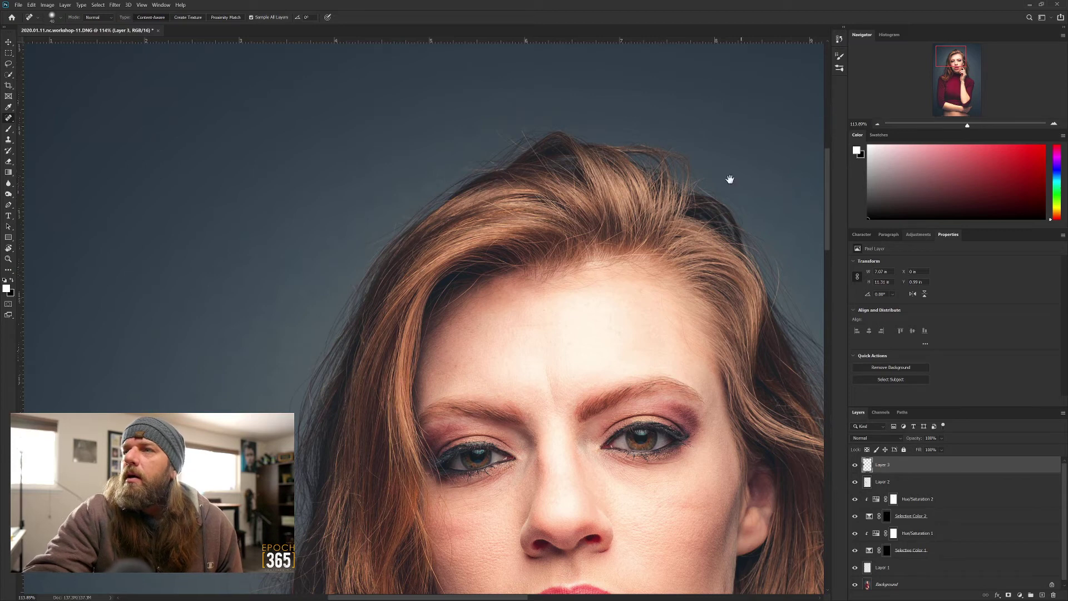
- Heal the loose strands on the backdrop beside the temple and ear on the raised-hand side
{"action": "left_click_drag", "start_coordinate": [573, 255], "coordinate": [391, 281]}
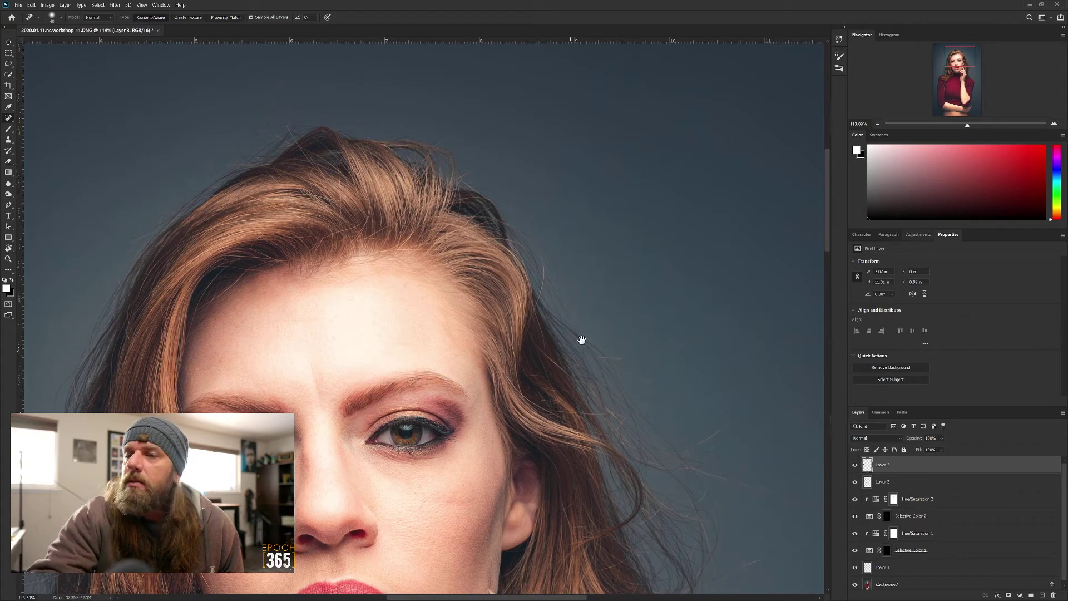
{"action": "left_click_drag", "start_coordinate": [579, 341], "coordinate": [453, 249]}
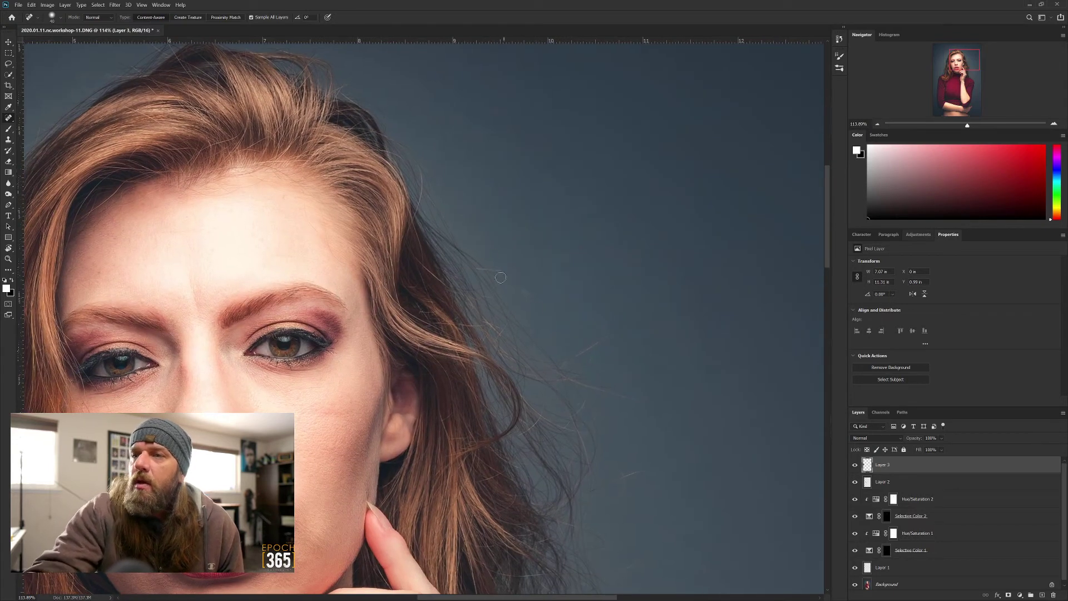
{"action": "mouse_move", "coordinate": [477, 272]}
{"action": "left_mouse_down"}
{"action": "mouse_move", "coordinate": [505, 270]}
{"action": "mouse_move", "coordinate": [500, 288]}
{"action": "left_mouse_up"}
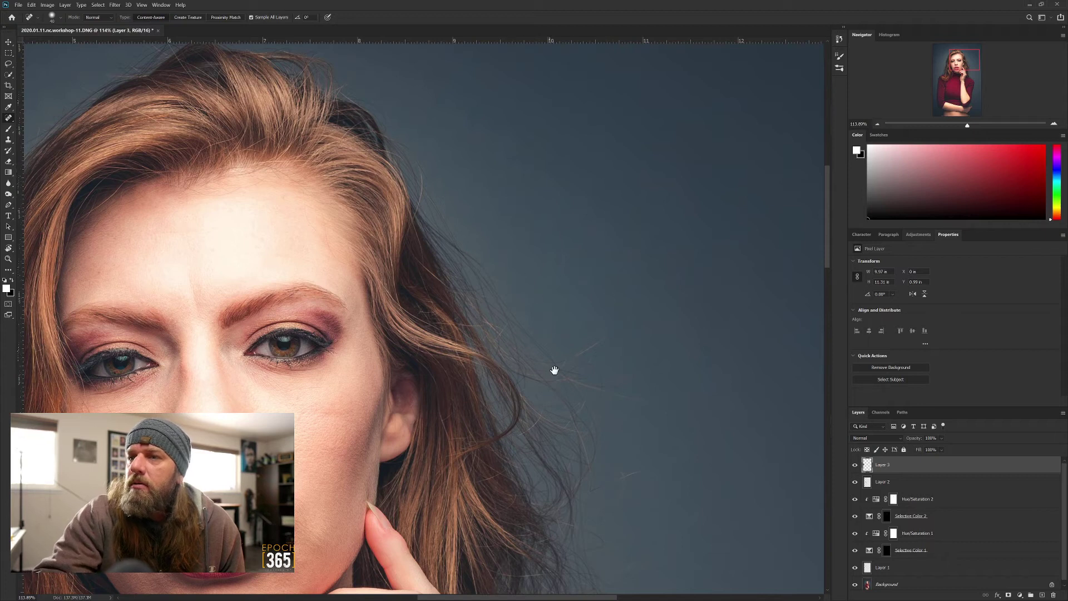
{"action": "left_click_drag", "start_coordinate": [554, 370], "coordinate": [536, 306]}
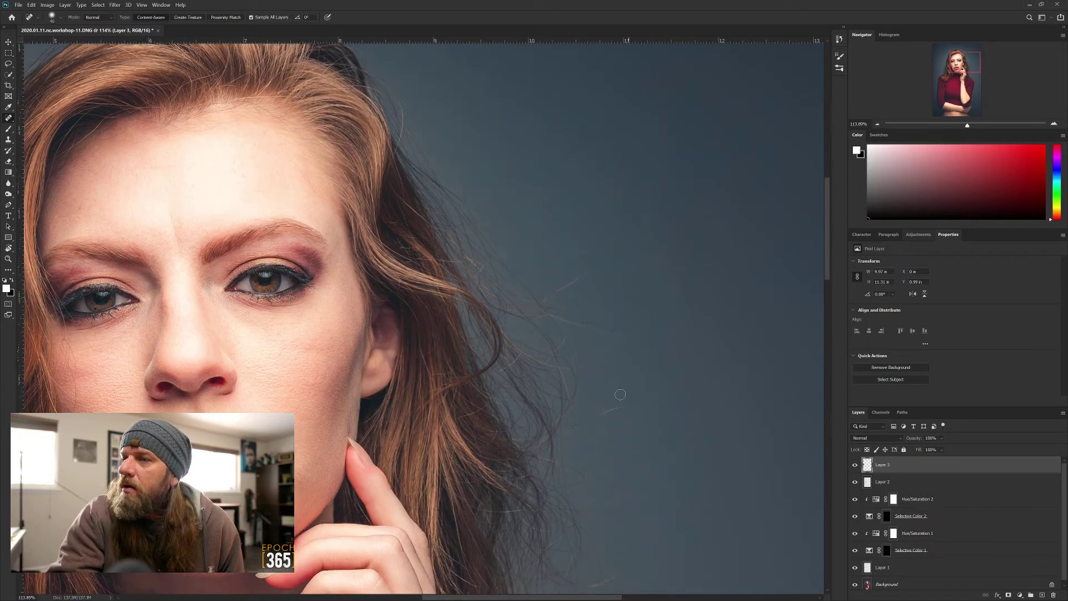
{"action": "mouse_move", "coordinate": [628, 407]}
{"action": "left_mouse_down"}
{"action": "mouse_move", "coordinate": [590, 414]}
{"action": "mouse_move", "coordinate": [584, 443]}
{"action": "left_mouse_up"}
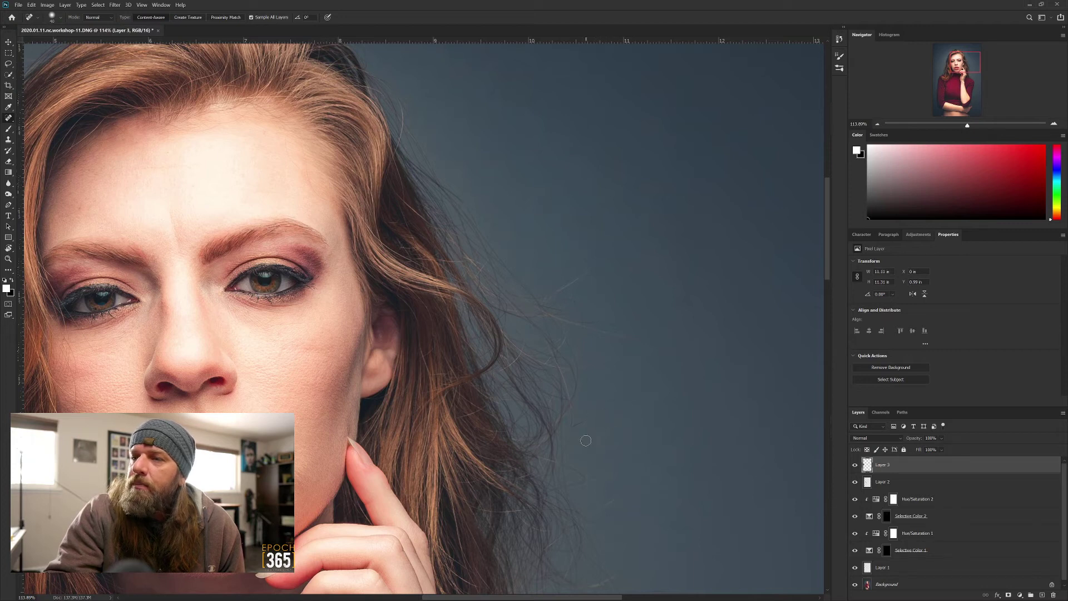
{"action": "left_click_drag", "start_coordinate": [615, 491], "coordinate": [604, 512]}
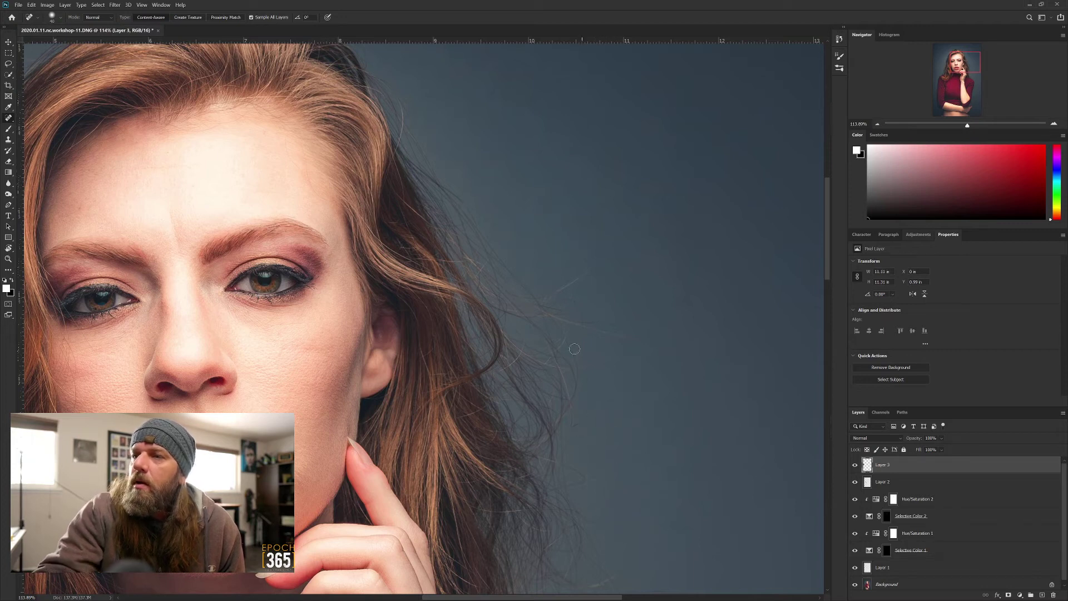
{"action": "left_click_drag", "start_coordinate": [590, 271], "coordinate": [555, 292]}
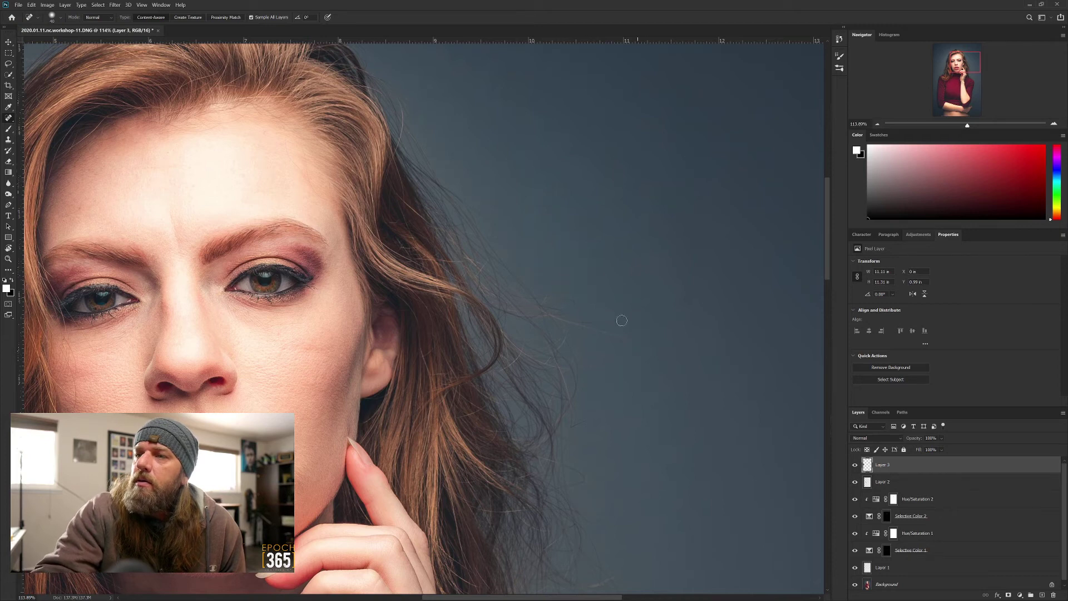
{"action": "left_click_drag", "start_coordinate": [612, 332], "coordinate": [621, 251]}
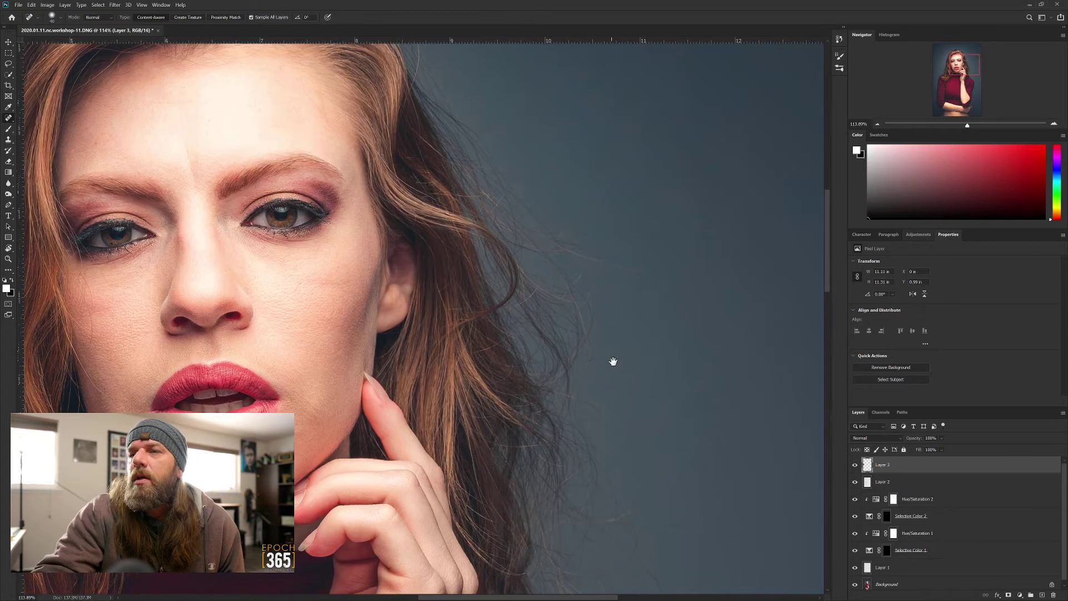
- Remove the remaining strand tips reaching into the backdrop beside the ear-level hair on the raised-hand side
{"action": "left_click_drag", "start_coordinate": [617, 344], "coordinate": [602, 336]}
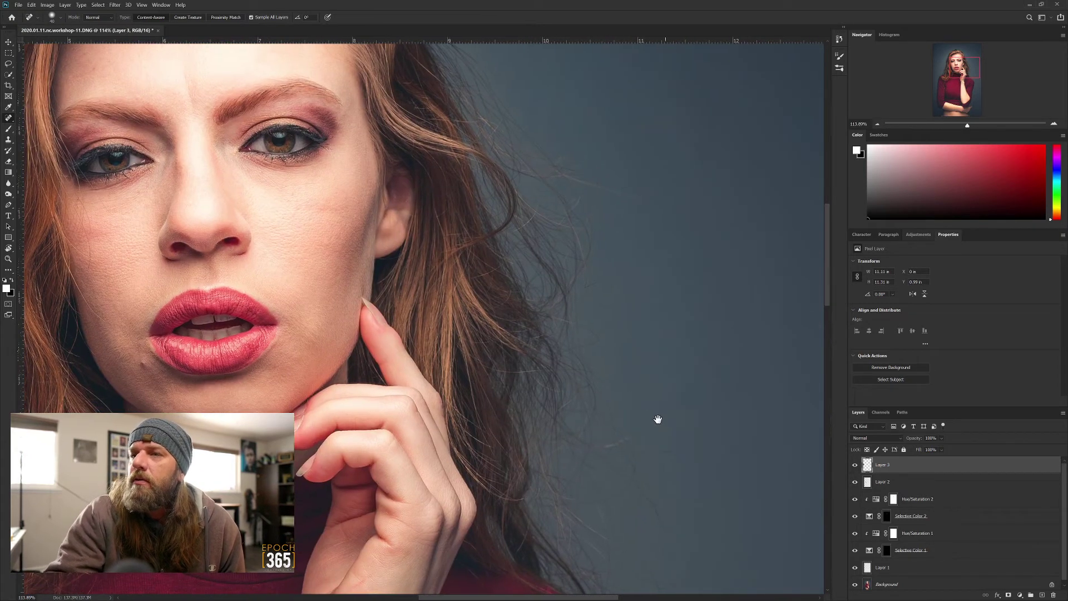
{"action": "left_click", "coordinate": [878, 125]}
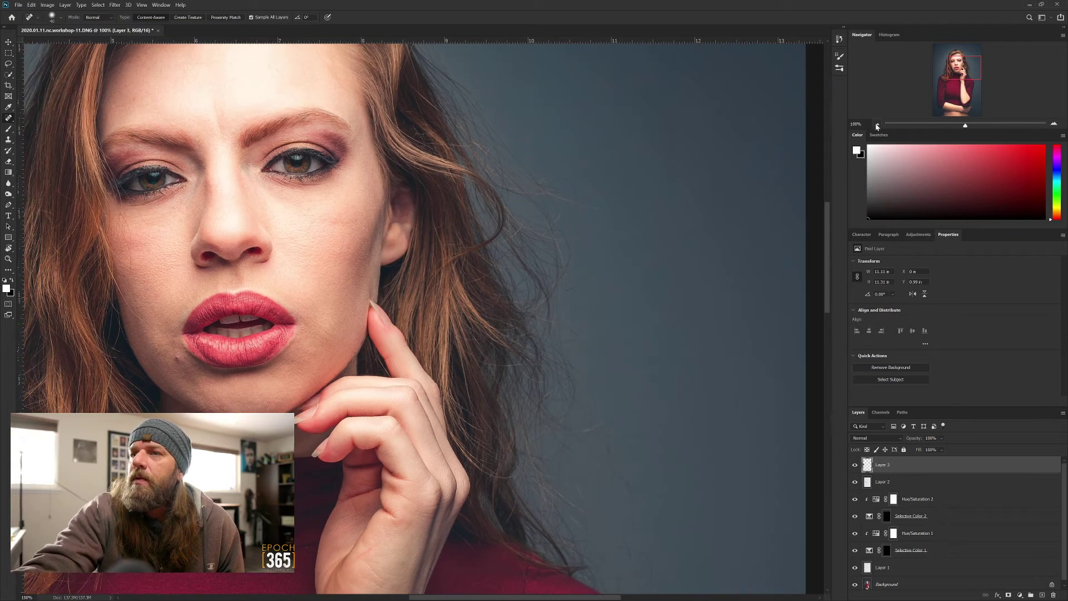
{"action": "left_click", "coordinate": [878, 126]}
{"action": "left_click", "coordinate": [878, 126]}
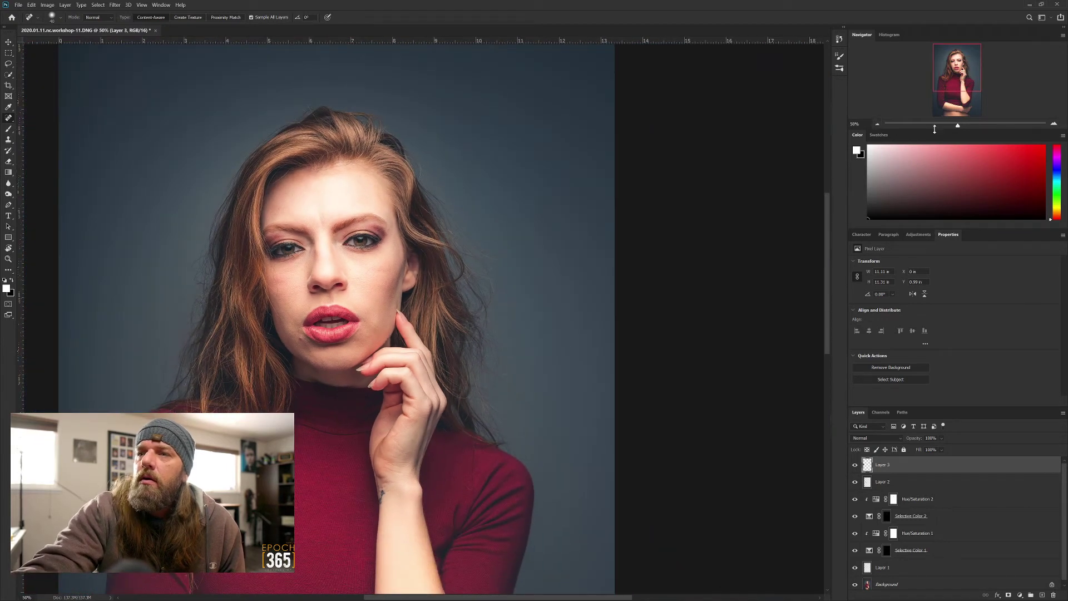
{"action": "left_click", "coordinate": [1053, 123]}
{"action": "left_click", "coordinate": [1053, 123]}
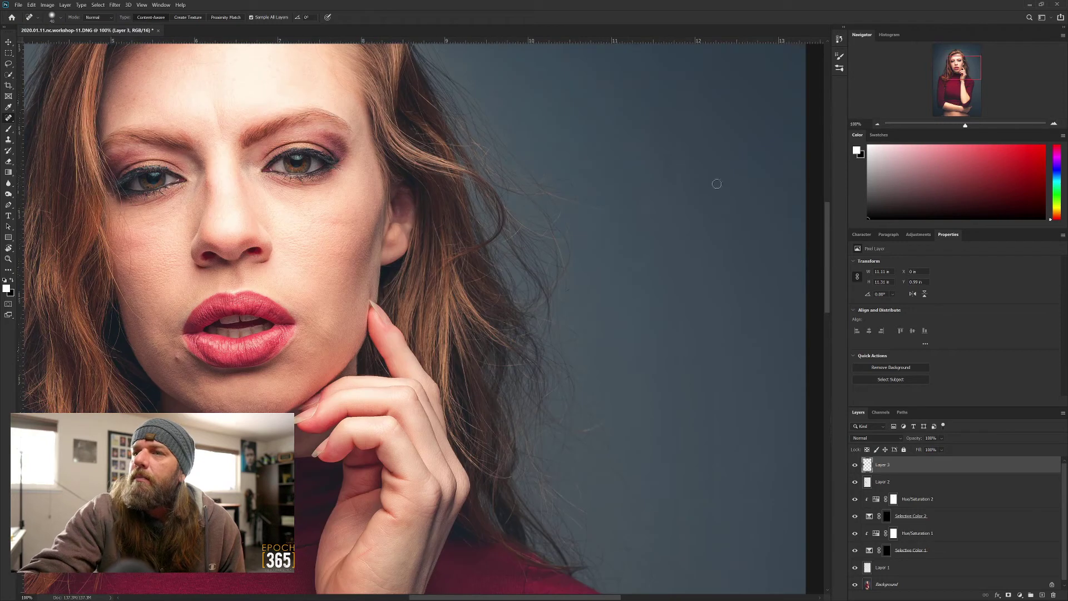
{"action": "mouse_move", "coordinate": [595, 209]}
{"action": "left_mouse_down"}
{"action": "mouse_move", "coordinate": [641, 218]}
{"action": "mouse_move", "coordinate": [556, 198]}
{"action": "mouse_move", "coordinate": [558, 181]}
{"action": "mouse_move", "coordinate": [597, 194]}
{"action": "mouse_move", "coordinate": [566, 173]}
{"action": "mouse_move", "coordinate": [596, 189]}
{"action": "mouse_move", "coordinate": [579, 245]}
{"action": "mouse_move", "coordinate": [595, 227]}
{"action": "mouse_move", "coordinate": [584, 232]}
{"action": "mouse_move", "coordinate": [570, 202]}
{"action": "mouse_move", "coordinate": [573, 265]}
{"action": "mouse_move", "coordinate": [601, 282]}
{"action": "left_mouse_up"}
{"action": "left_click", "coordinate": [567, 175]}
{"action": "left_click", "coordinate": [568, 203]}
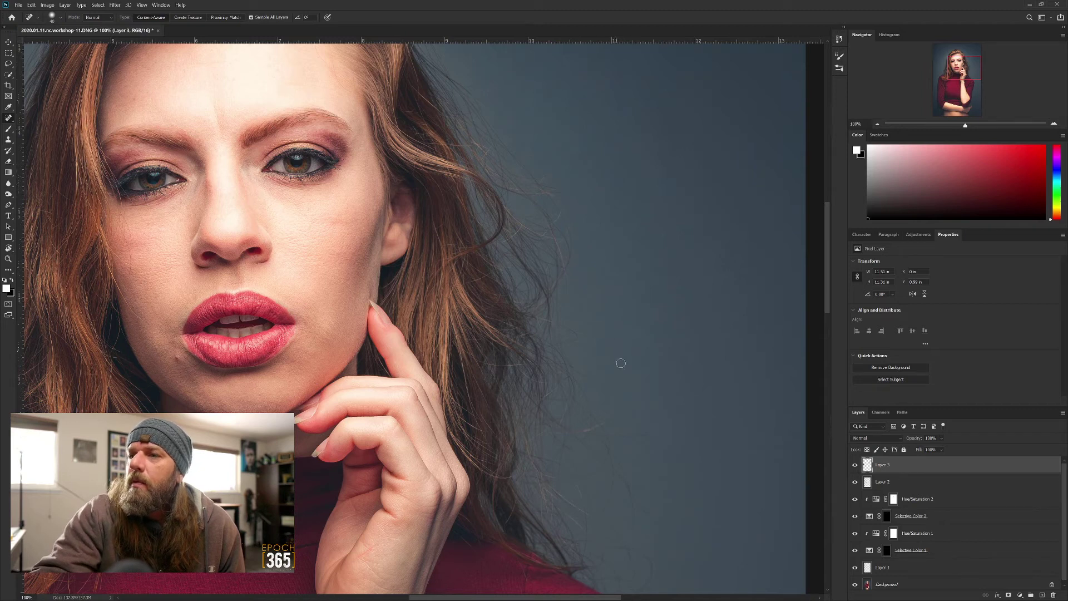
- Heal the stray hairs on the backdrop beside the lower hair ends and just above the shoulder on the raised-hand side
{"action": "left_click_drag", "start_coordinate": [589, 431], "coordinate": [617, 417]}
{"action": "mouse_move", "coordinate": [602, 475]}
{"action": "left_mouse_down"}
{"action": "mouse_move", "coordinate": [583, 390]}
{"action": "mouse_move", "coordinate": [625, 354]}
{"action": "mouse_move", "coordinate": [590, 354]}
{"action": "left_mouse_up"}
{"action": "mouse_move", "coordinate": [615, 441]}
{"action": "left_mouse_down"}
{"action": "mouse_move", "coordinate": [600, 387]}
{"action": "mouse_move", "coordinate": [581, 422]}
{"action": "mouse_move", "coordinate": [584, 380]}
{"action": "mouse_move", "coordinate": [569, 367]}
{"action": "mouse_move", "coordinate": [583, 340]}
{"action": "mouse_move", "coordinate": [590, 377]}
{"action": "mouse_move", "coordinate": [570, 364]}
{"action": "mouse_move", "coordinate": [570, 392]}
{"action": "mouse_move", "coordinate": [627, 429]}
{"action": "mouse_move", "coordinate": [605, 474]}
{"action": "mouse_move", "coordinate": [629, 474]}
{"action": "mouse_move", "coordinate": [611, 503]}
{"action": "mouse_move", "coordinate": [615, 485]}
{"action": "left_mouse_up"}
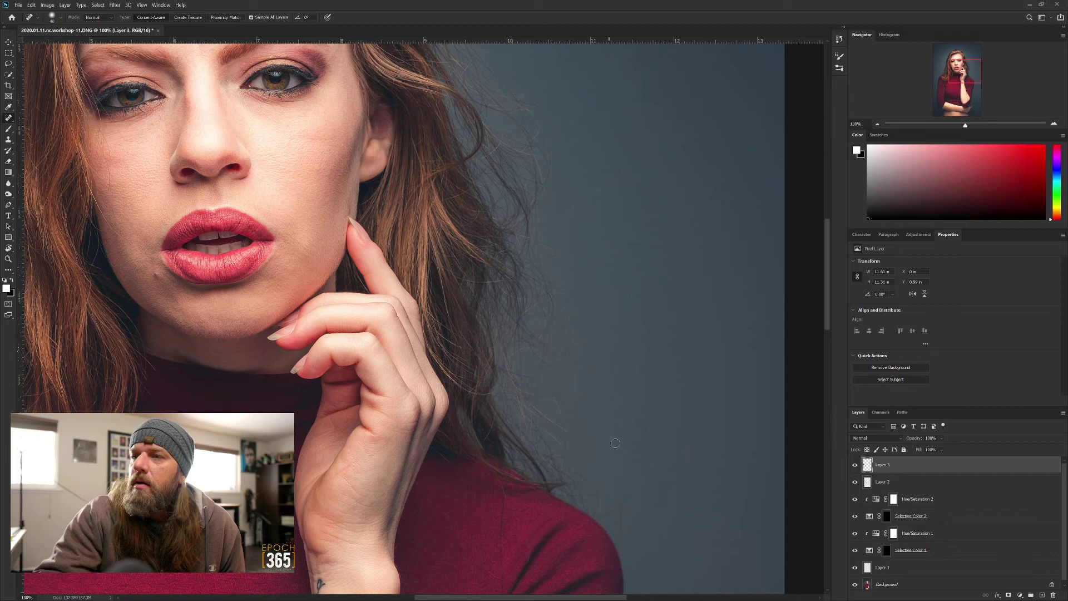
{"action": "mouse_move", "coordinate": [602, 399]}
{"action": "left_mouse_down"}
{"action": "mouse_move", "coordinate": [608, 322]}
{"action": "mouse_move", "coordinate": [599, 410]}
{"action": "mouse_move", "coordinate": [572, 302]}
{"action": "left_mouse_up"}
{"action": "mouse_move", "coordinate": [642, 352]}
{"action": "left_mouse_down"}
{"action": "mouse_move", "coordinate": [640, 376]}
{"action": "mouse_move", "coordinate": [653, 333]}
{"action": "mouse_move", "coordinate": [622, 338]}
{"action": "mouse_move", "coordinate": [624, 349]}
{"action": "left_mouse_up"}
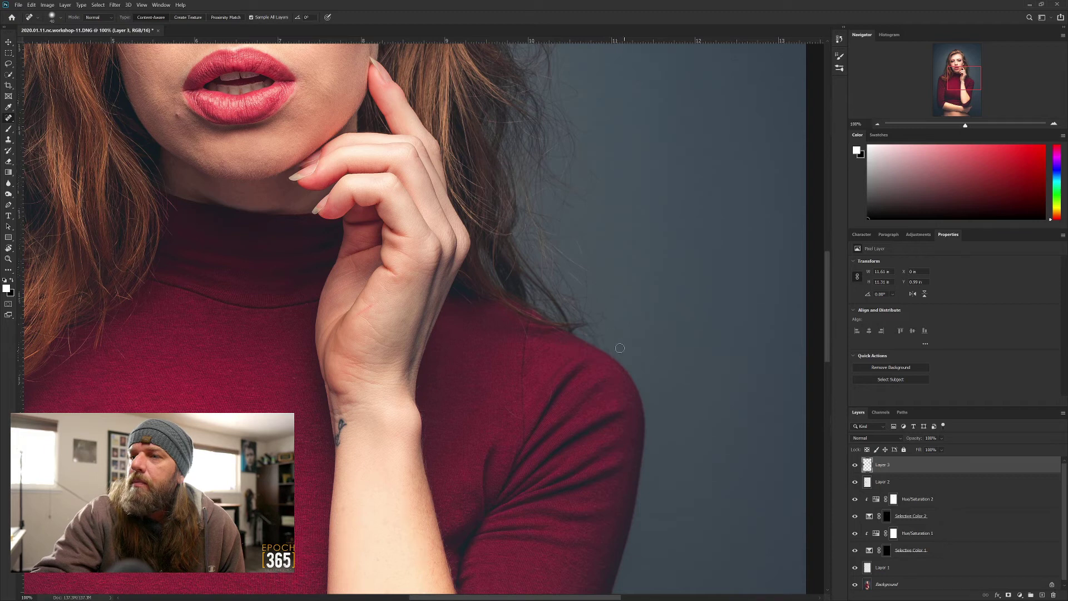
{"action": "mouse_move", "coordinate": [619, 346]}
{"action": "left_mouse_down"}
{"action": "mouse_move", "coordinate": [611, 324]}
{"action": "mouse_move", "coordinate": [617, 342]}
{"action": "left_mouse_up"}
{"action": "left_click_drag", "start_coordinate": [607, 295], "coordinate": [598, 285]}
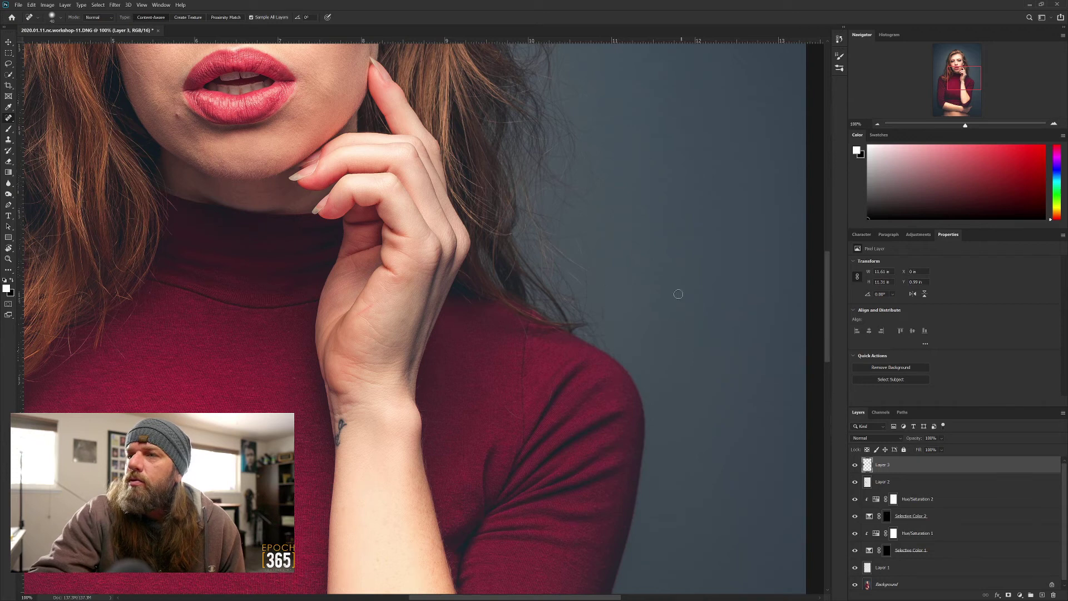
- Heal the wispy hairs on the backdrop beside the outer hair at eye and cheek level, on the side away from the raised hand
{"action": "scroll", "coordinate": [633, 345], "scroll_direction": "down", "scroll_amount": 2}
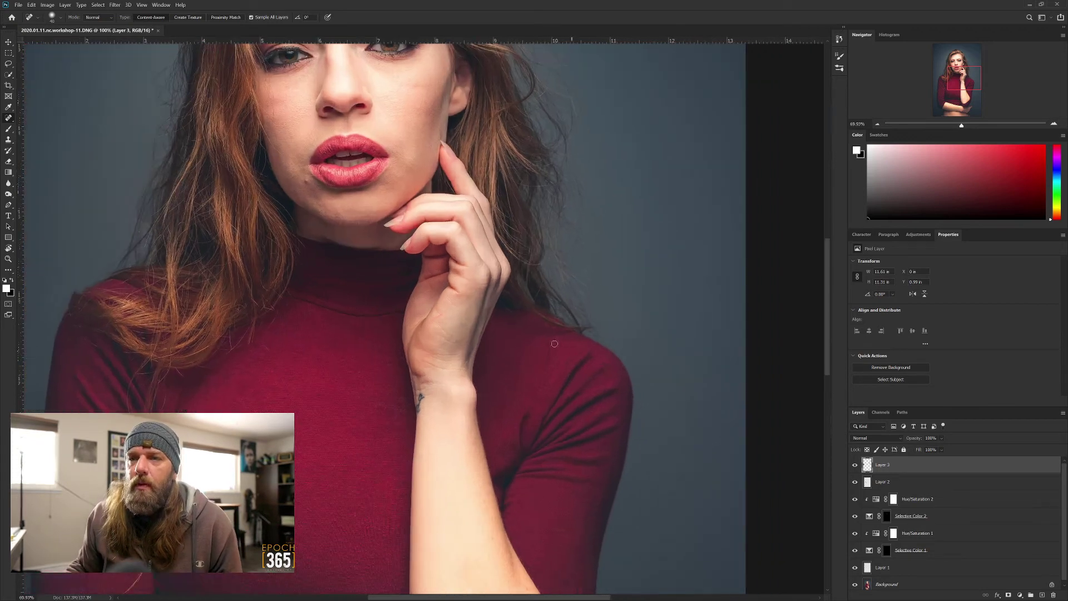
{"action": "scroll", "coordinate": [633, 345], "scroll_direction": "down", "scroll_amount": 3}
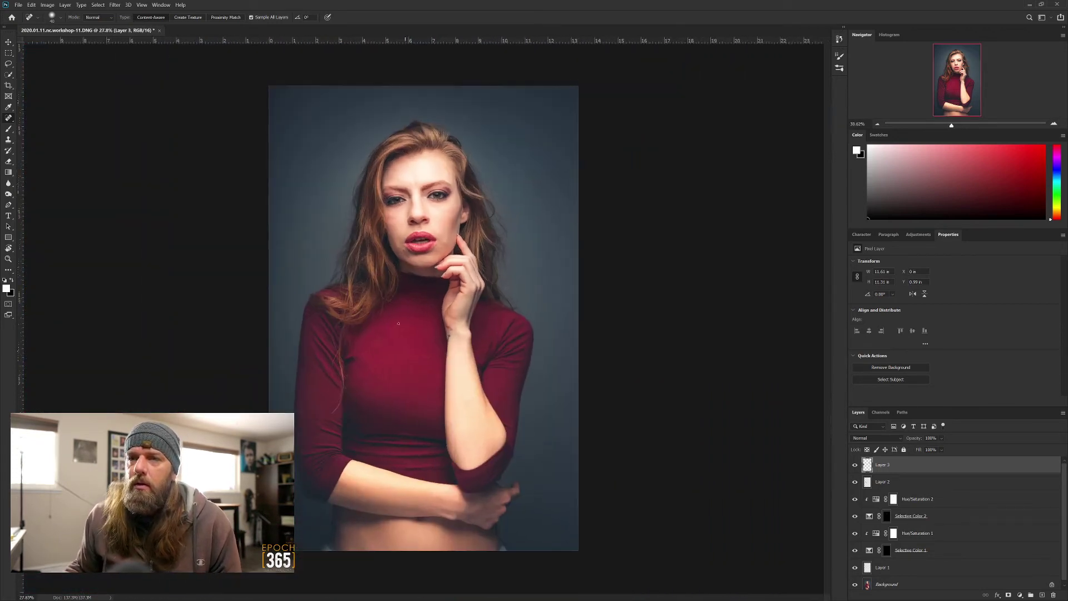
{"action": "scroll", "coordinate": [403, 326], "scroll_direction": "up", "scroll_amount": 1}
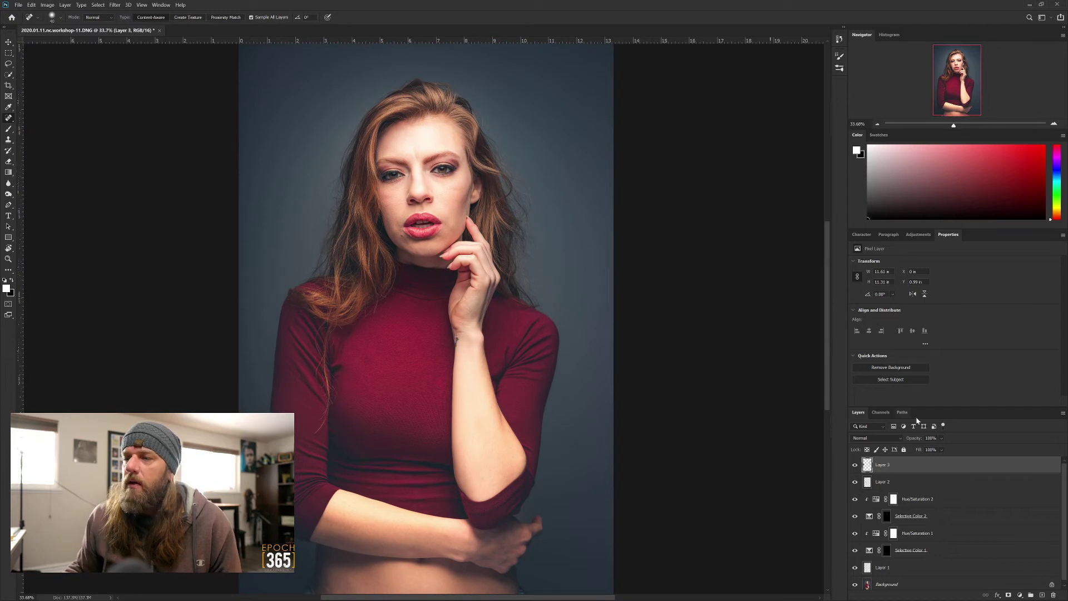
{"action": "scroll", "coordinate": [345, 211], "scroll_direction": "up", "scroll_amount": 5}
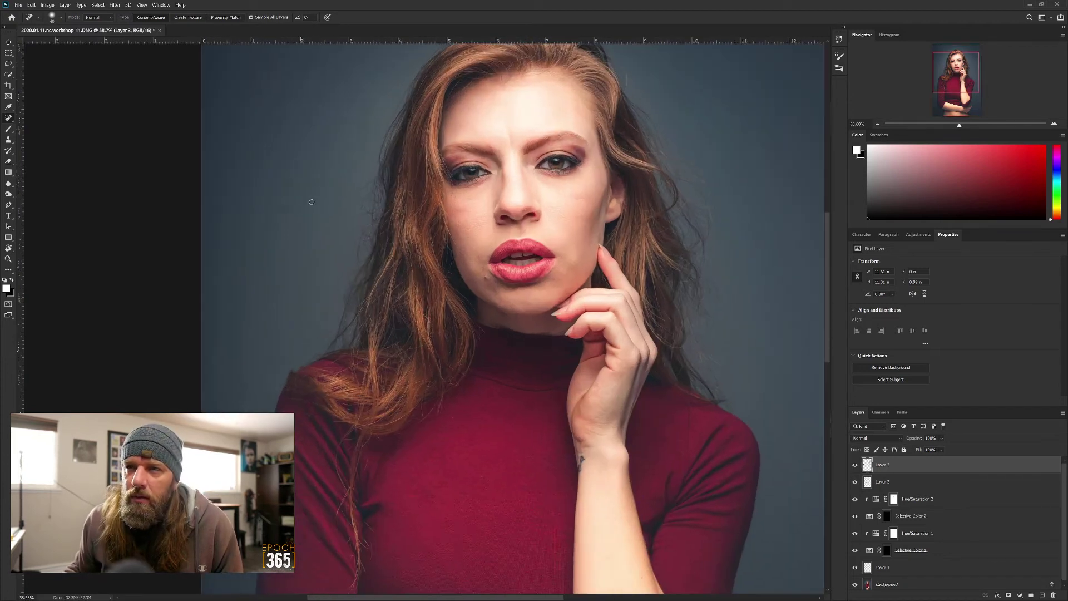
{"action": "scroll", "coordinate": [301, 283], "scroll_direction": "up", "scroll_amount": 1}
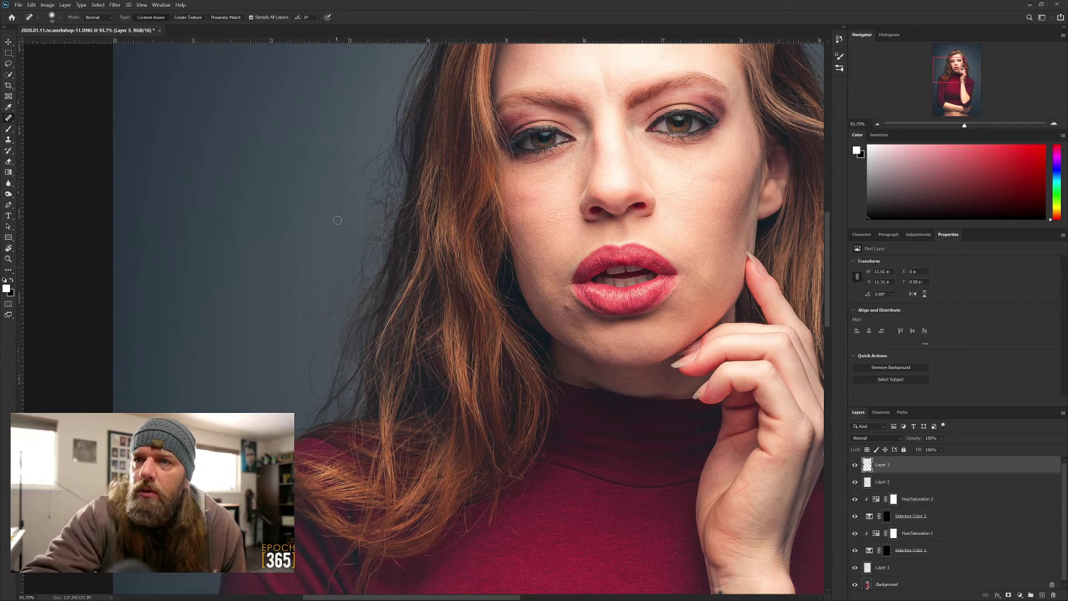
{"action": "mouse_move", "coordinate": [346, 223]}
{"action": "left_mouse_down"}
{"action": "mouse_move", "coordinate": [340, 200]}
{"action": "mouse_move", "coordinate": [372, 162]}
{"action": "mouse_move", "coordinate": [369, 188]}
{"action": "left_mouse_up"}
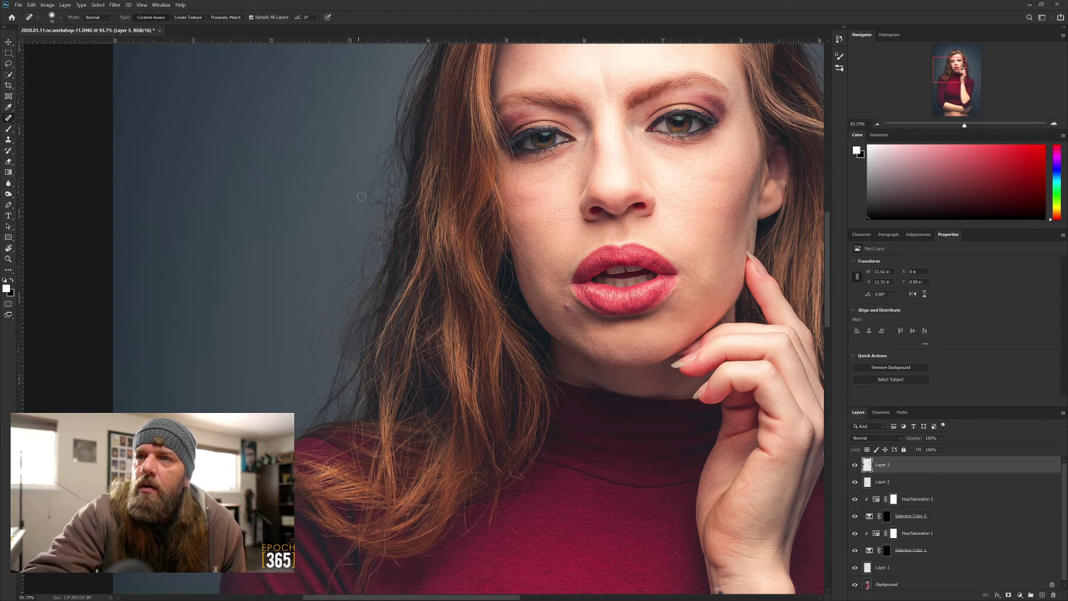
{"action": "left_click_drag", "start_coordinate": [338, 200], "coordinate": [380, 161]}
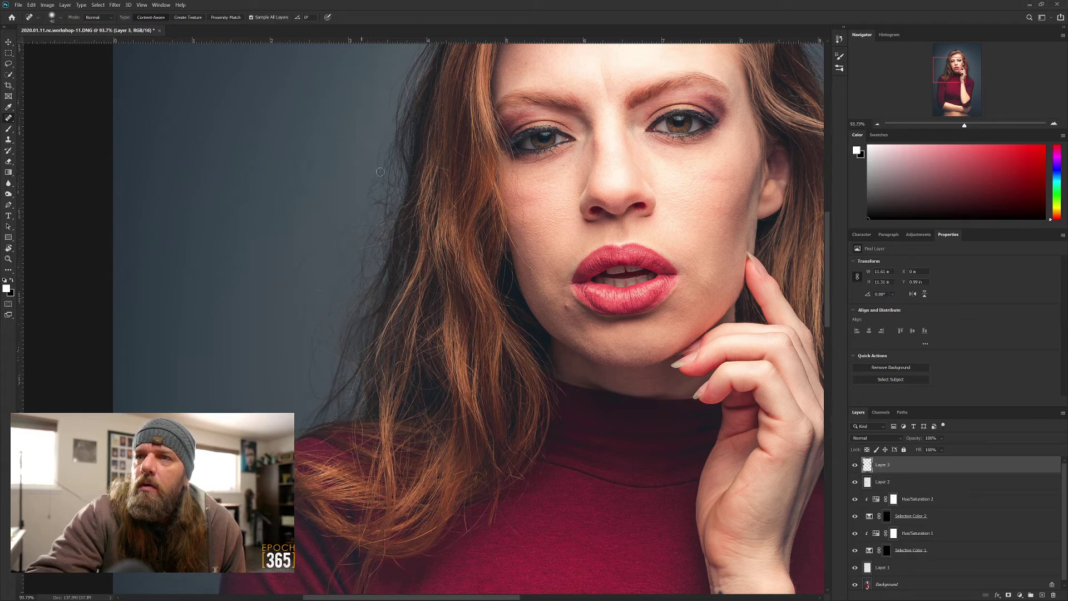
{"action": "left_click_drag", "start_coordinate": [377, 166], "coordinate": [379, 145]}
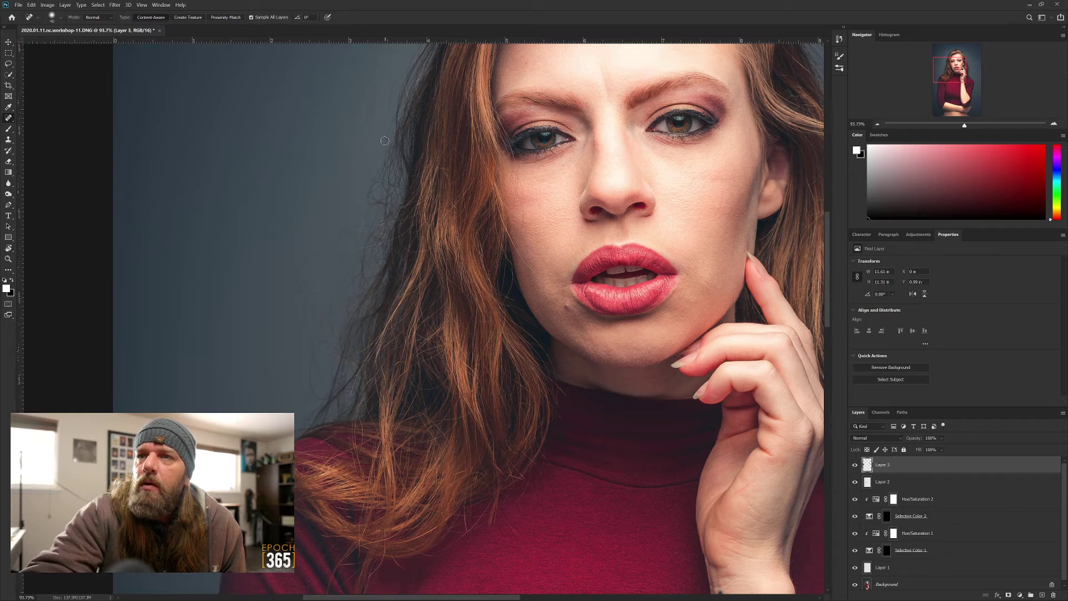
- Heal the remaining wispy hairs on the backdrop beside the lower hair, on the side away from the raised hand
{"action": "mouse_move", "coordinate": [346, 224]}
{"action": "left_mouse_down"}
{"action": "mouse_move", "coordinate": [345, 260]}
{"action": "mouse_move", "coordinate": [308, 257]}
{"action": "mouse_move", "coordinate": [307, 292]}
{"action": "mouse_move", "coordinate": [330, 268]}
{"action": "mouse_move", "coordinate": [310, 289]}
{"action": "mouse_move", "coordinate": [326, 292]}
{"action": "mouse_move", "coordinate": [303, 296]}
{"action": "left_mouse_up"}
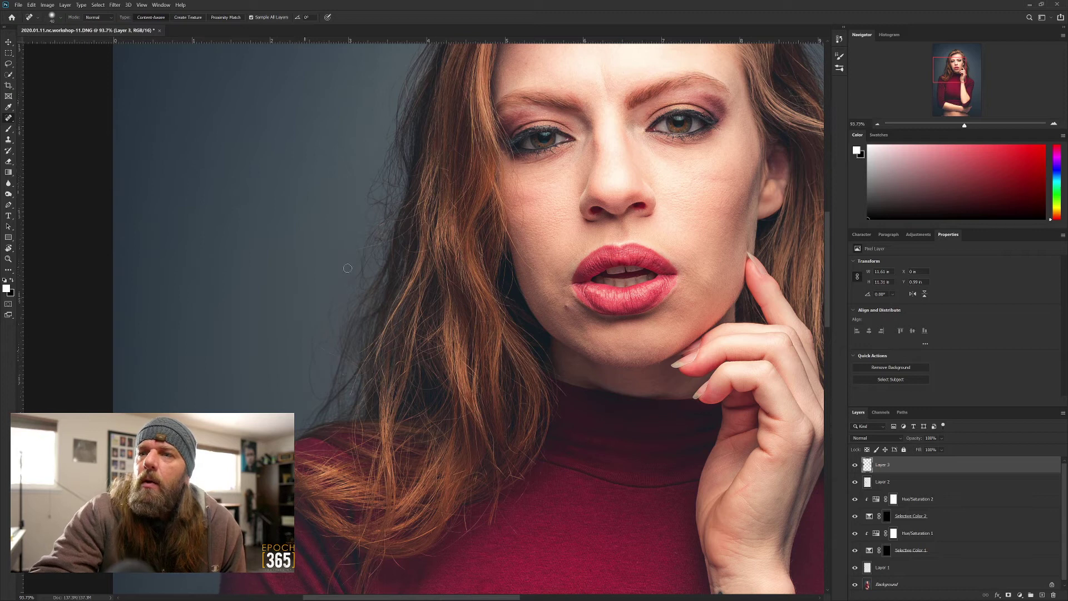
{"action": "left_click", "coordinate": [336, 245]}
{"action": "left_click_drag", "start_coordinate": [349, 238], "coordinate": [315, 240]}
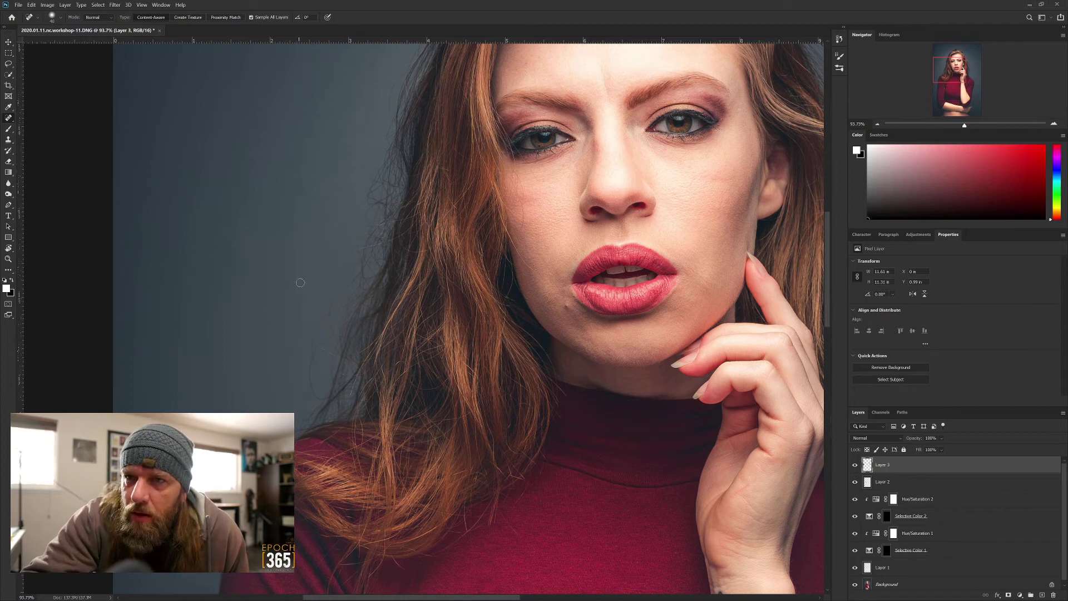
- Heal the stray strand tips on the sweater along the lower edge of the hair, from beneath the collar towards the shoulder
{"action": "scroll", "coordinate": [456, 388], "scroll_direction": "down", "scroll_amount": 4}
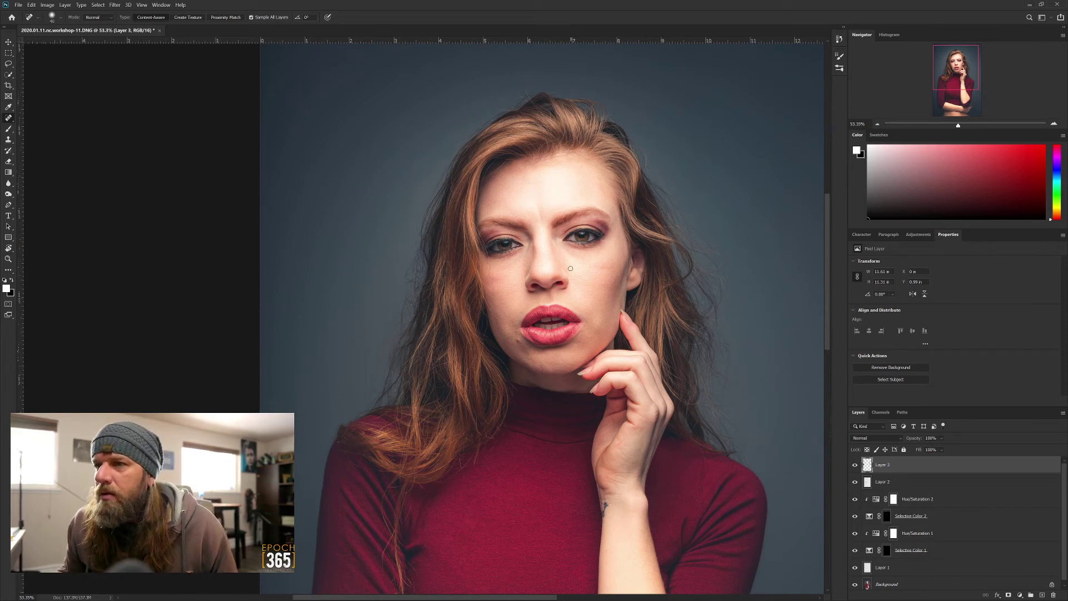
{"action": "scroll", "coordinate": [334, 311], "scroll_direction": "down", "scroll_amount": 3}
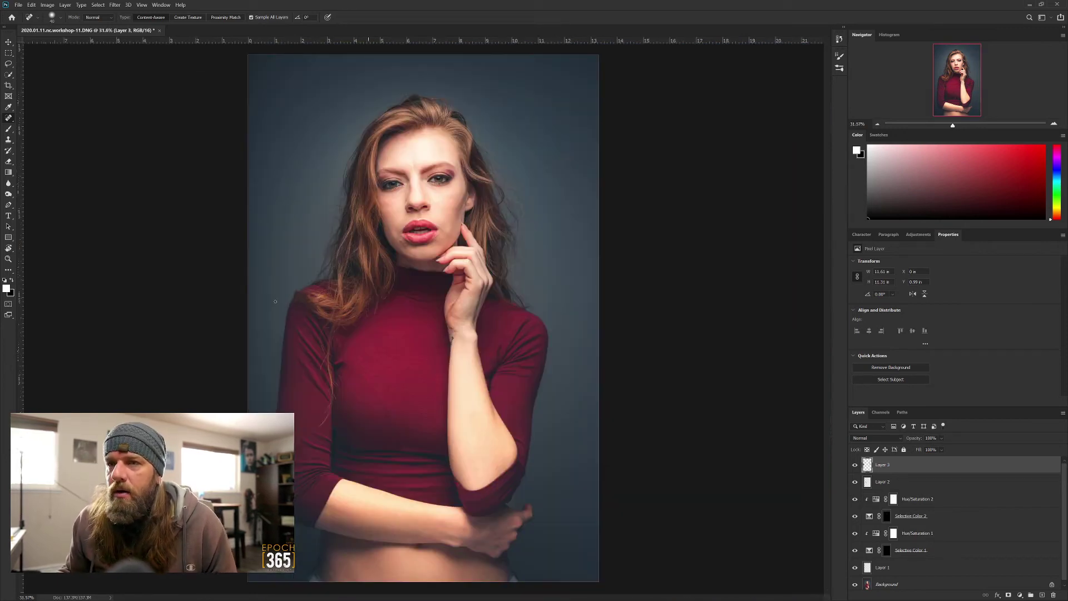
{"action": "scroll", "coordinate": [280, 323], "scroll_direction": "up", "scroll_amount": 3}
{"action": "scroll", "coordinate": [472, 352], "scroll_direction": "up", "scroll_amount": 4}
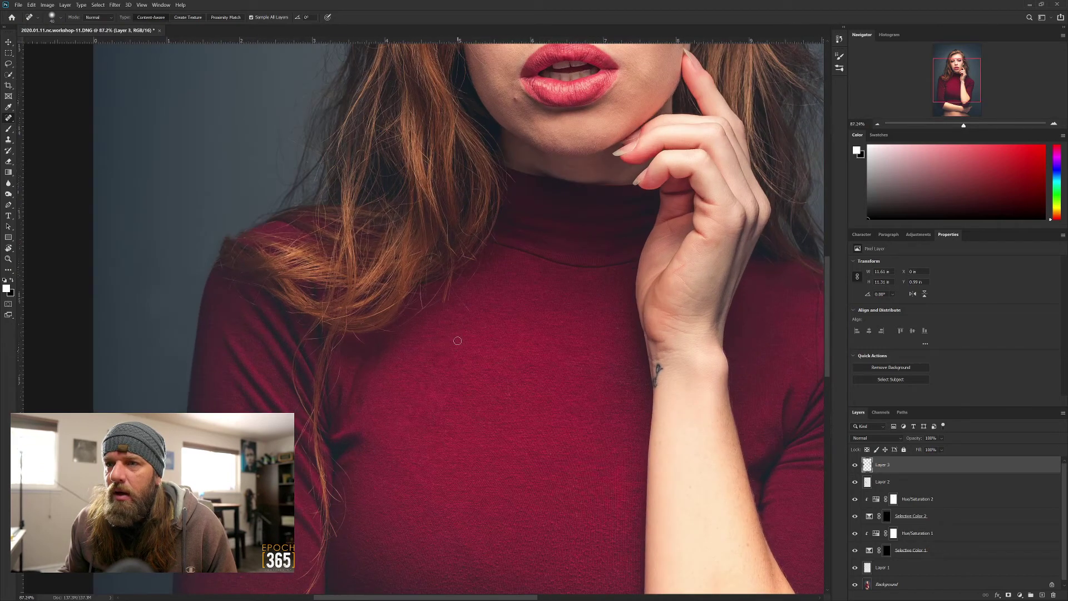
{"action": "scroll", "coordinate": [460, 333], "scroll_direction": "up", "scroll_amount": 1}
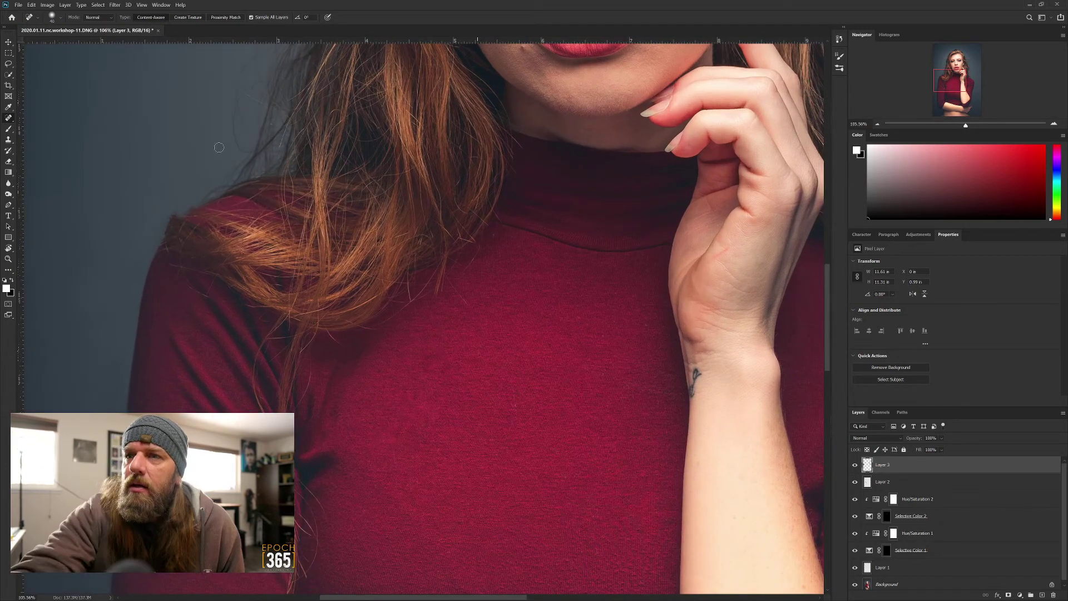
{"action": "mouse_move", "coordinate": [445, 260]}
{"action": "left_mouse_down"}
{"action": "mouse_move", "coordinate": [437, 293]}
{"action": "mouse_move", "coordinate": [448, 282]}
{"action": "mouse_move", "coordinate": [469, 301]}
{"action": "mouse_move", "coordinate": [454, 264]}
{"action": "mouse_move", "coordinate": [476, 255]}
{"action": "mouse_move", "coordinate": [411, 296]}
{"action": "left_mouse_up"}
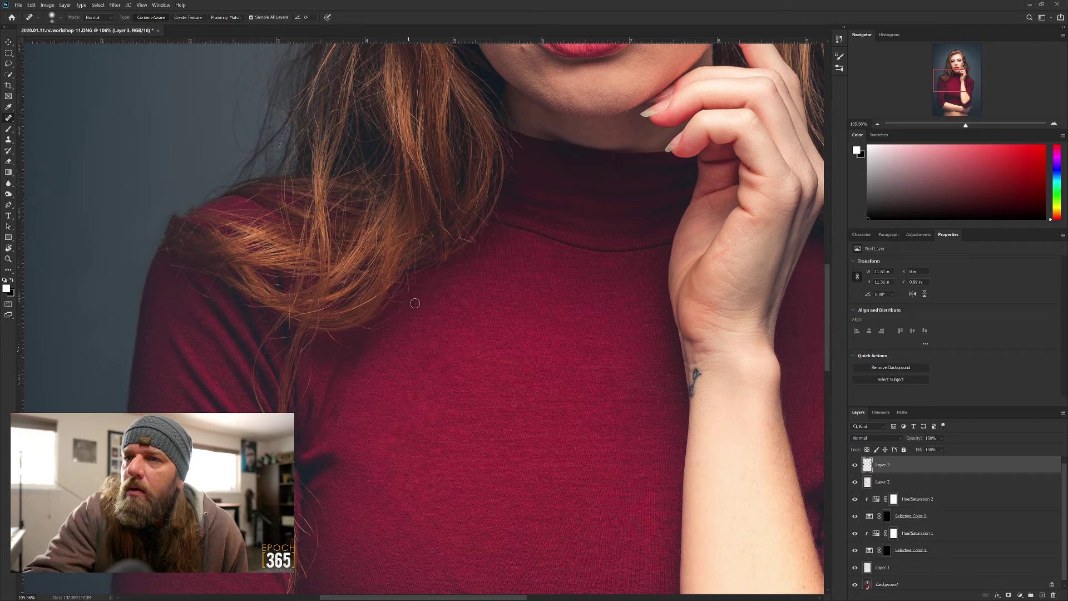
{"action": "left_click_drag", "start_coordinate": [398, 315], "coordinate": [375, 327]}
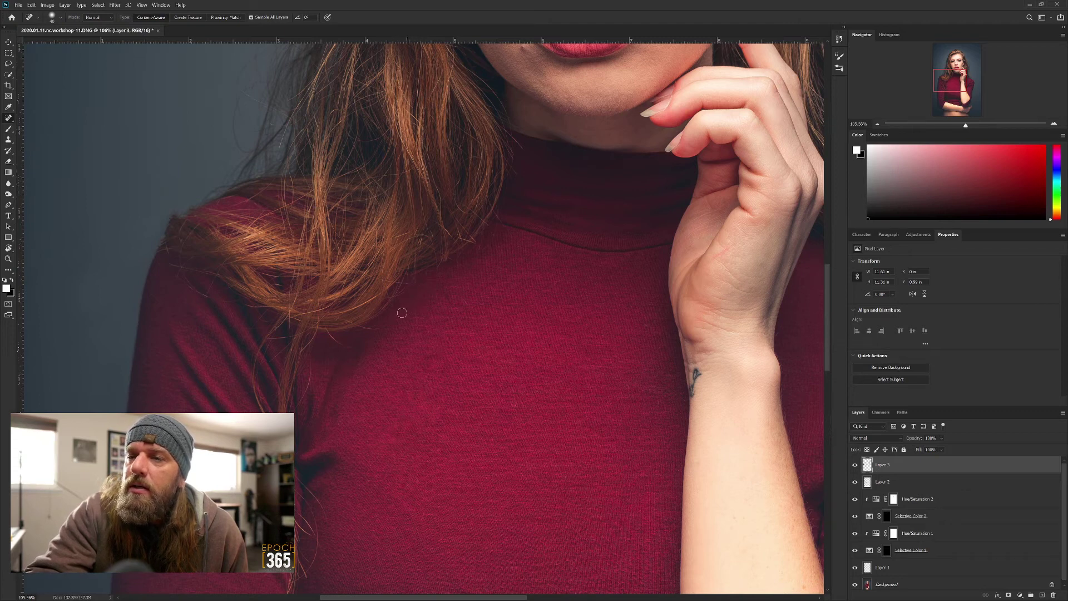
{"action": "left_click_drag", "start_coordinate": [382, 331], "coordinate": [365, 329]}
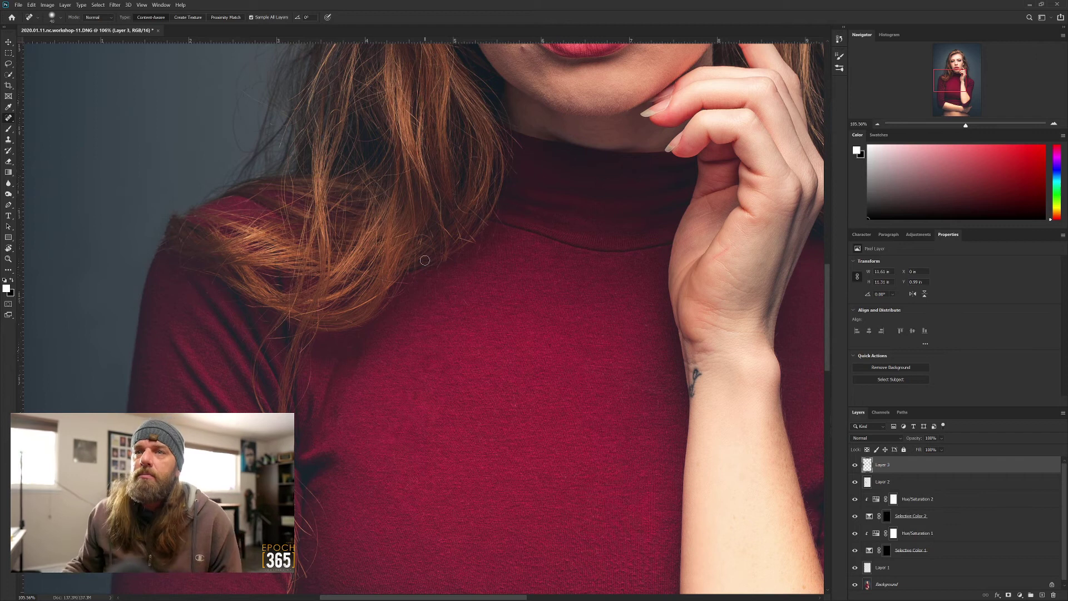
- Examine the sweater around the hair ends up close and the portrait at 50% and 66.67% magnification
{"action": "scroll", "coordinate": [424, 260], "scroll_direction": "down", "scroll_amount": 5}
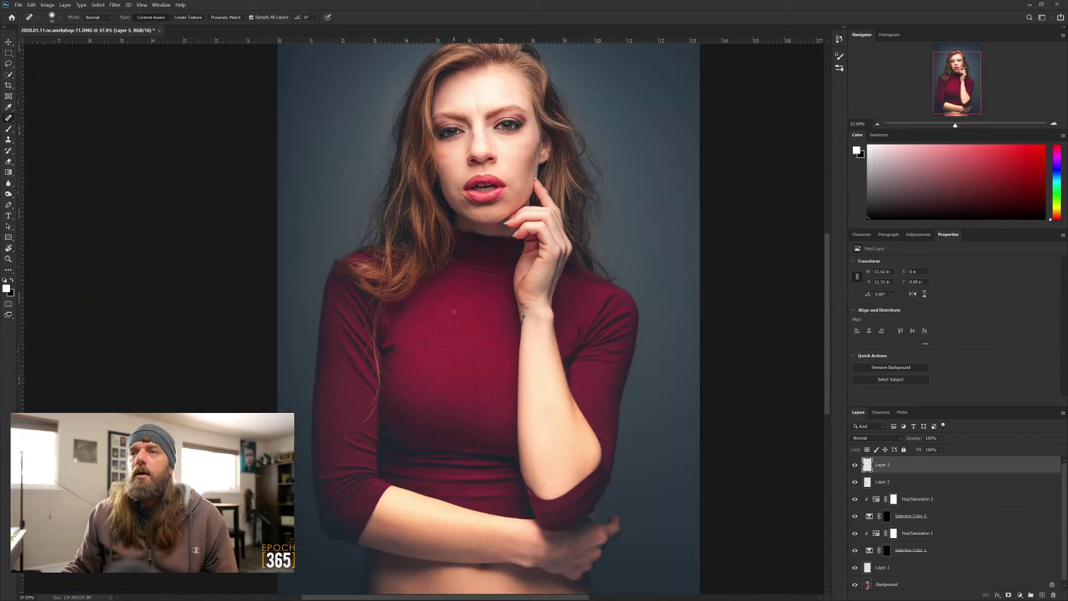
{"action": "scroll", "coordinate": [453, 312], "scroll_direction": "up", "scroll_amount": 5}
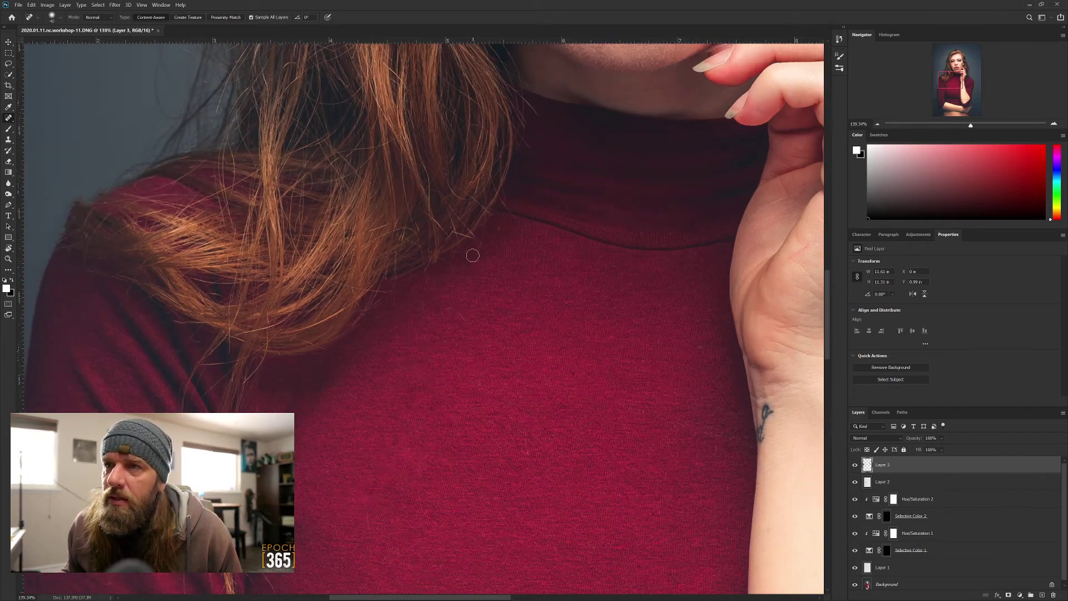
{"action": "scroll", "coordinate": [470, 261], "scroll_direction": "down", "scroll_amount": 3}
{"action": "scroll", "coordinate": [470, 282], "scroll_direction": "up", "scroll_amount": 4}
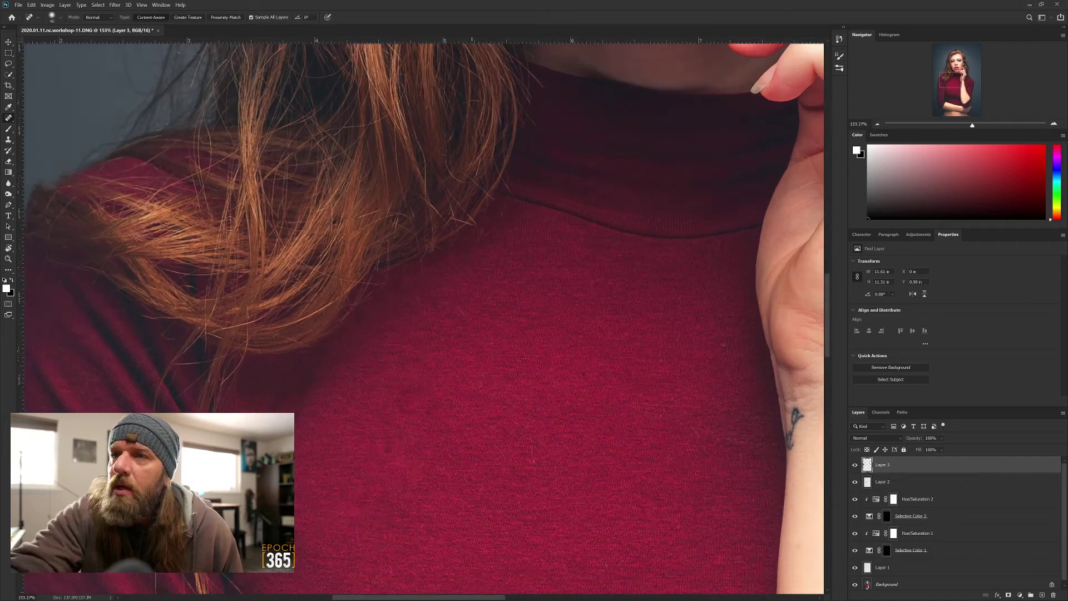
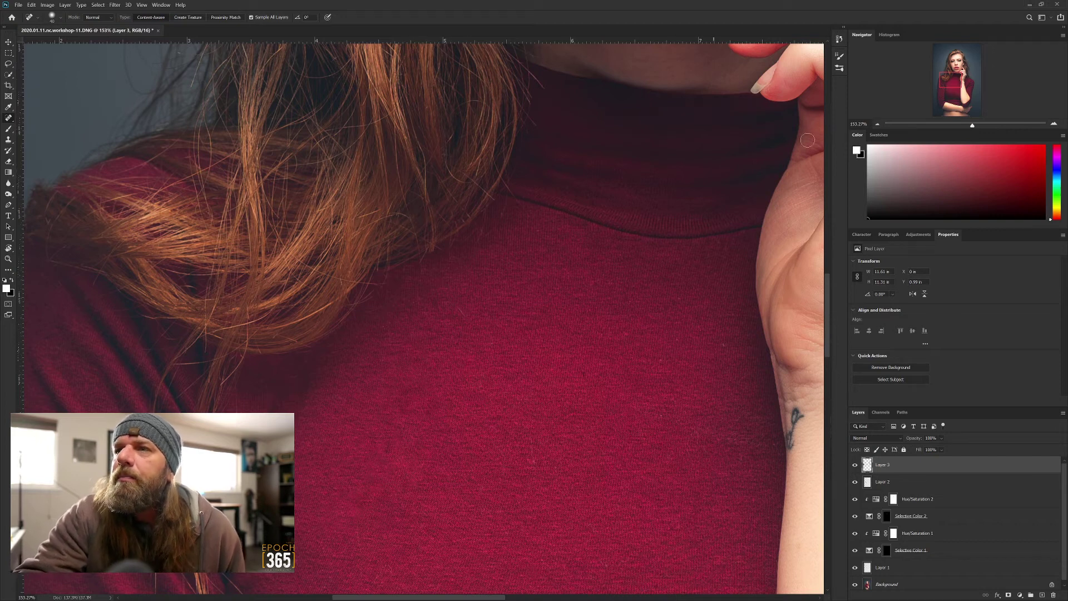
{"action": "left_click", "coordinate": [877, 124]}
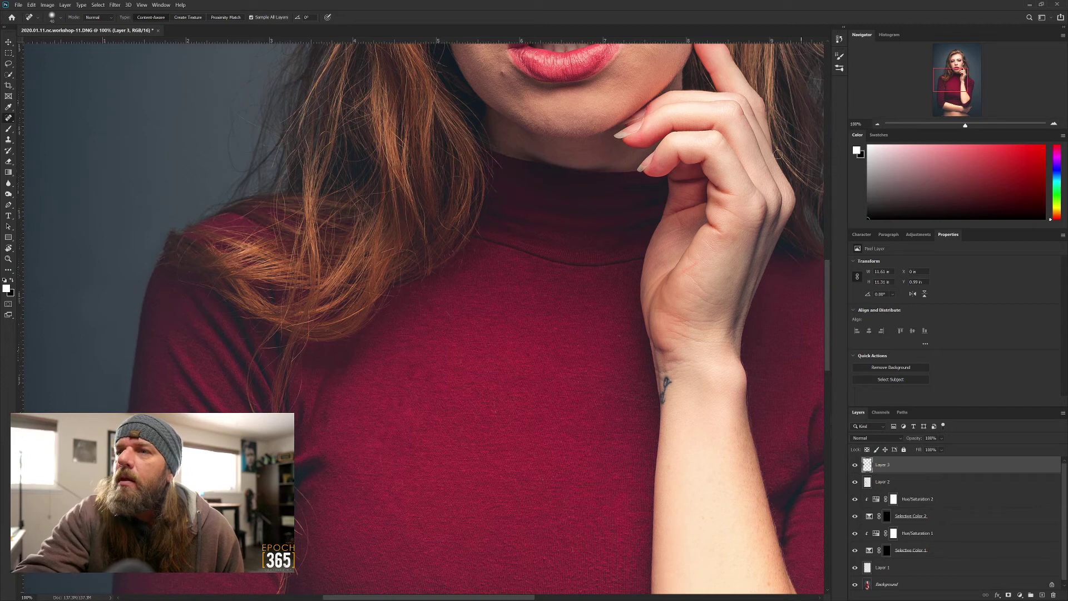
{"action": "left_click", "coordinate": [878, 125]}
{"action": "left_click_drag", "start_coordinate": [567, 171], "coordinate": [559, 247]}
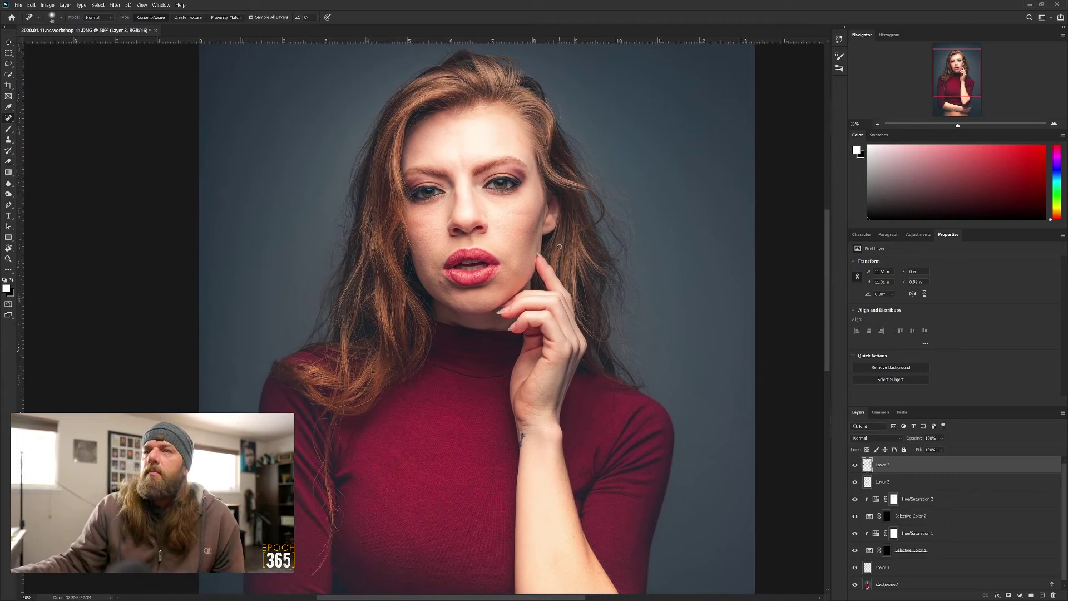
{"action": "left_click", "coordinate": [1053, 124]}
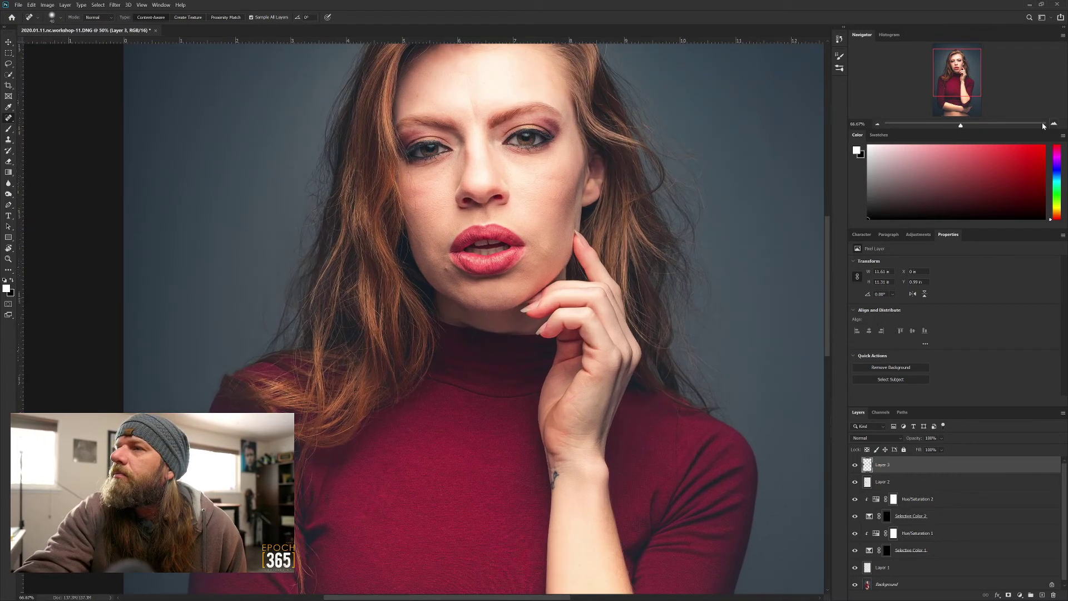
{"action": "left_click_drag", "start_coordinate": [483, 199], "coordinate": [481, 247]}
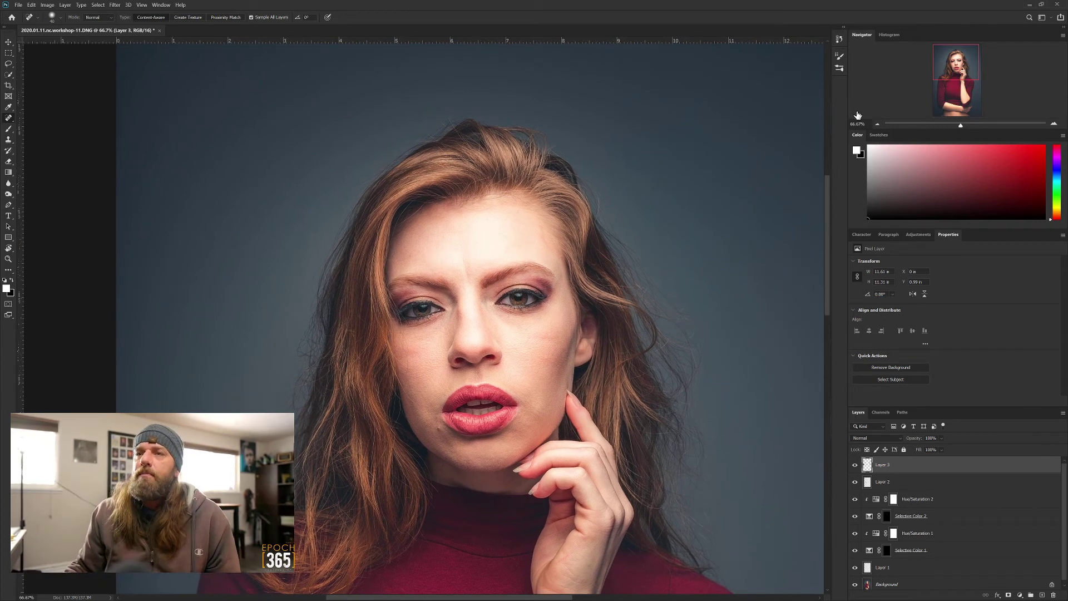
- Heal the stray hairs on the forehead skin along the hairline, from one temple across to the other
{"action": "scroll", "coordinate": [405, 172], "scroll_direction": "up", "scroll_amount": 3}
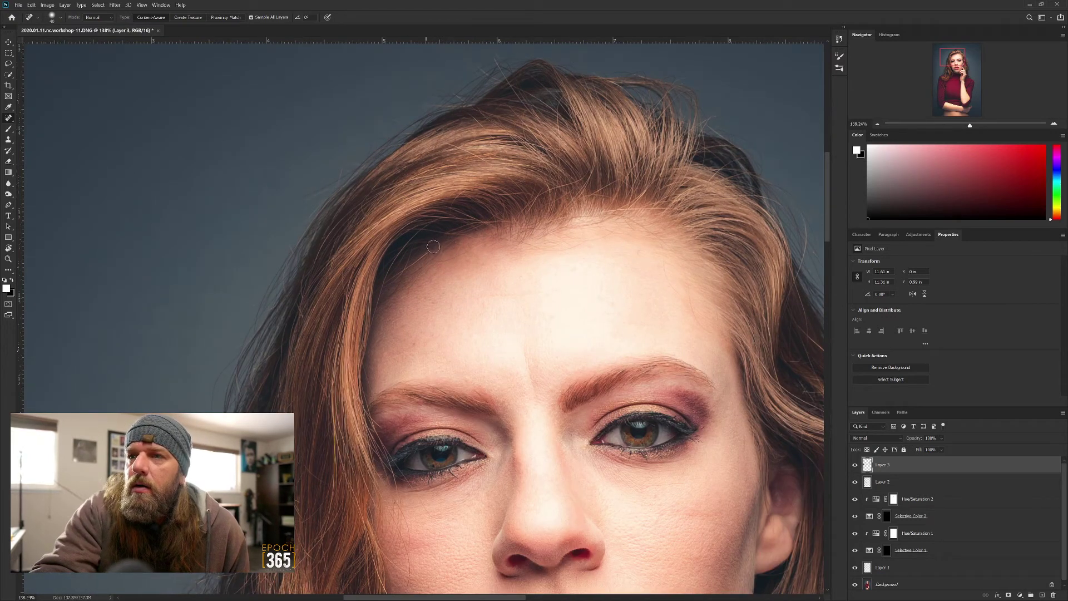
{"action": "left_click", "coordinate": [407, 268]}
{"action": "left_click", "coordinate": [403, 271]}
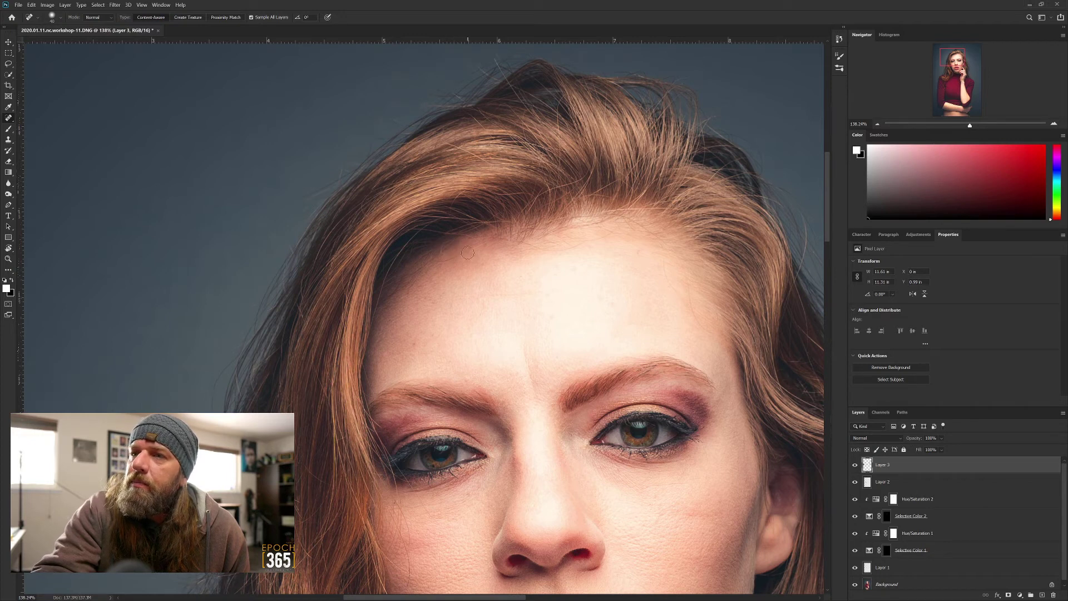
{"action": "left_click_drag", "start_coordinate": [457, 255], "coordinate": [434, 266]}
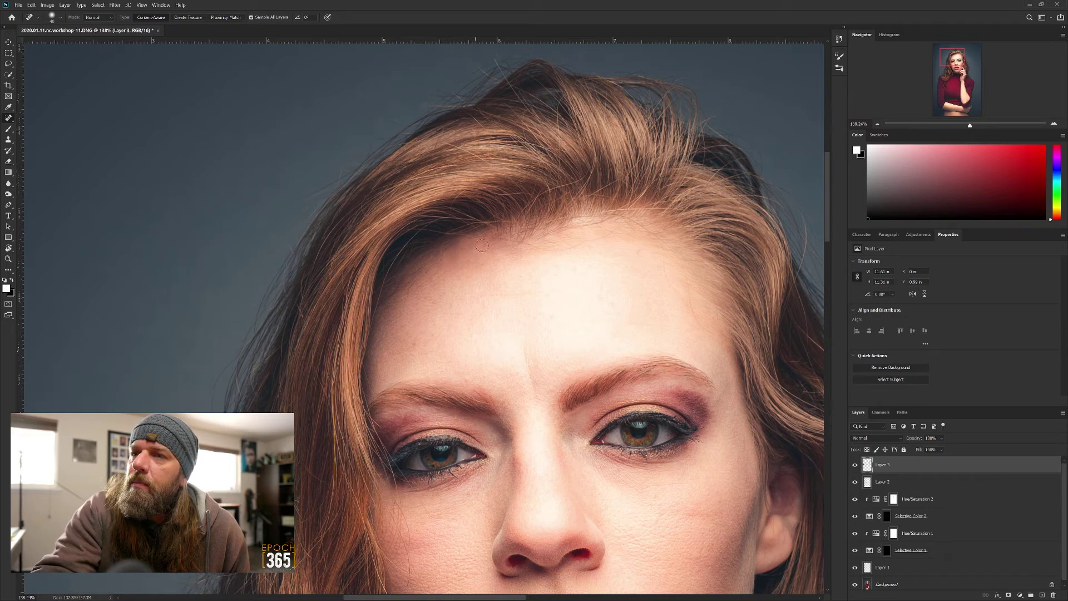
{"action": "left_click_drag", "start_coordinate": [529, 245], "coordinate": [603, 234]}
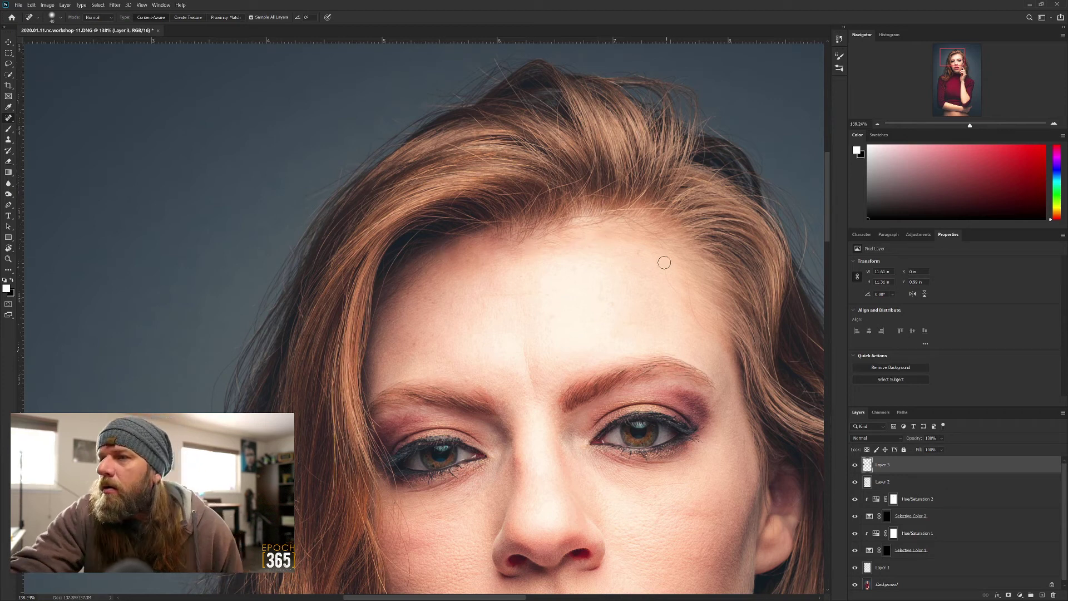
{"action": "mouse_move", "coordinate": [661, 257]}
{"action": "left_mouse_down"}
{"action": "mouse_move", "coordinate": [703, 327]}
{"action": "mouse_move", "coordinate": [690, 295]}
{"action": "left_mouse_up"}
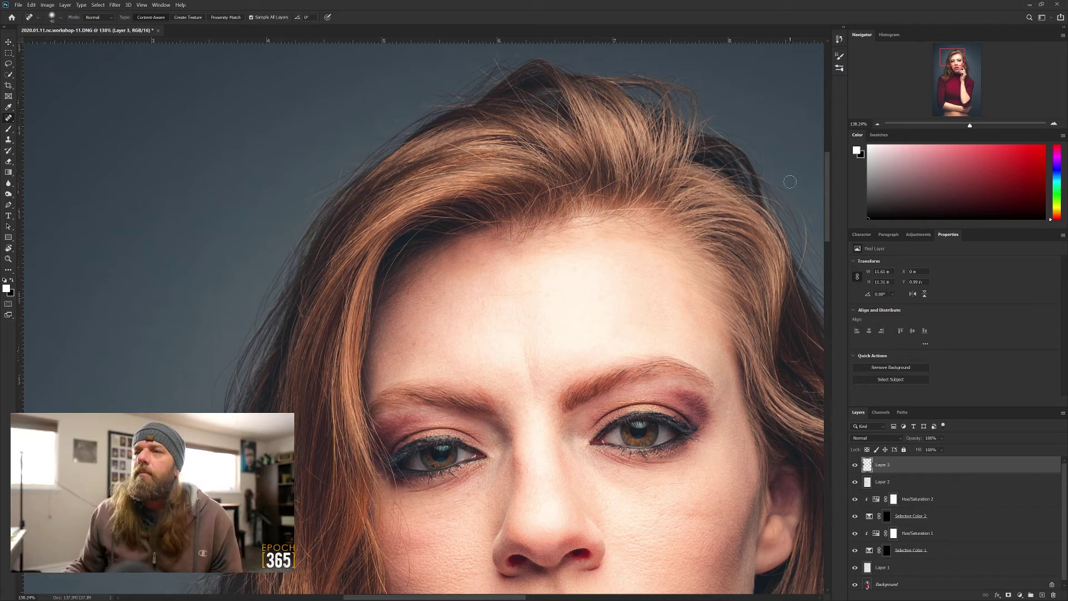
- Hide the Background layer to view the healing marks on their own, and show it again
{"action": "scroll", "coordinate": [790, 182], "scroll_direction": "down", "scroll_amount": 6}
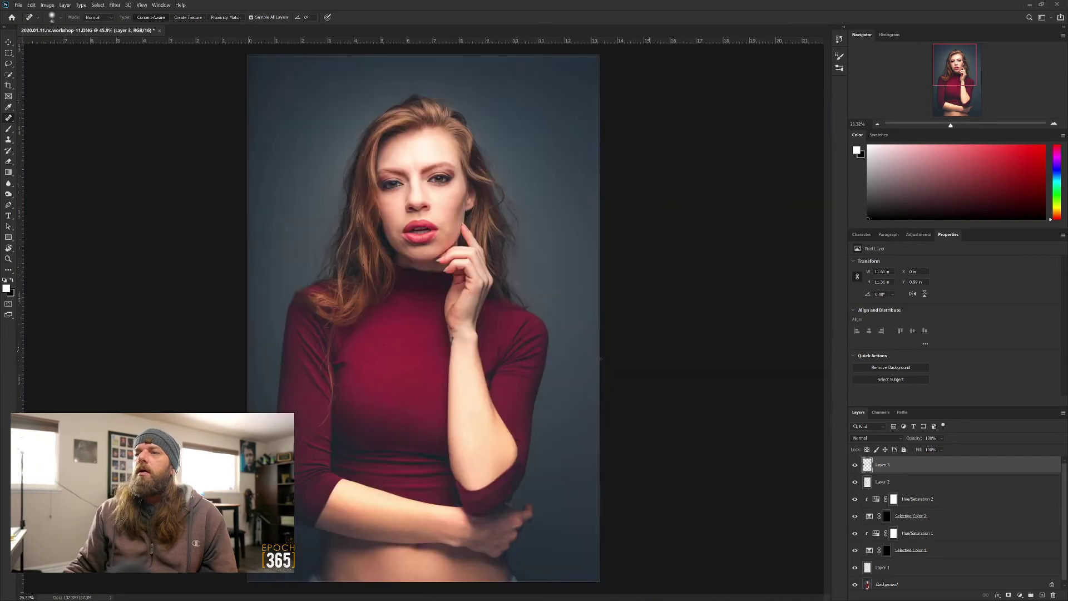
{"action": "scroll", "coordinate": [425, 300], "scroll_direction": "up", "scroll_amount": 1}
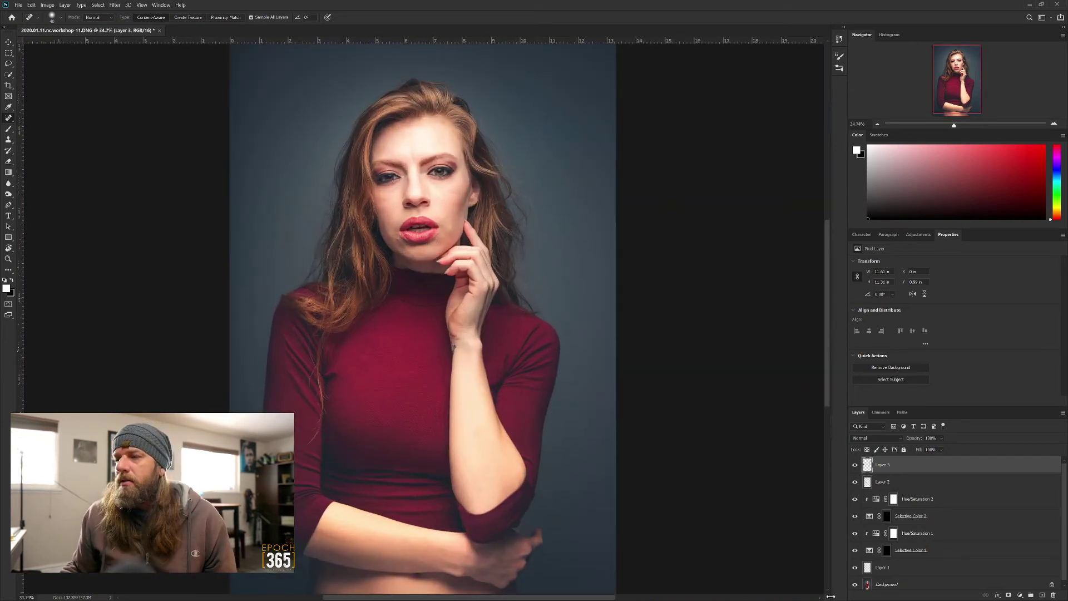
{"action": "left_click", "coordinate": [854, 584]}
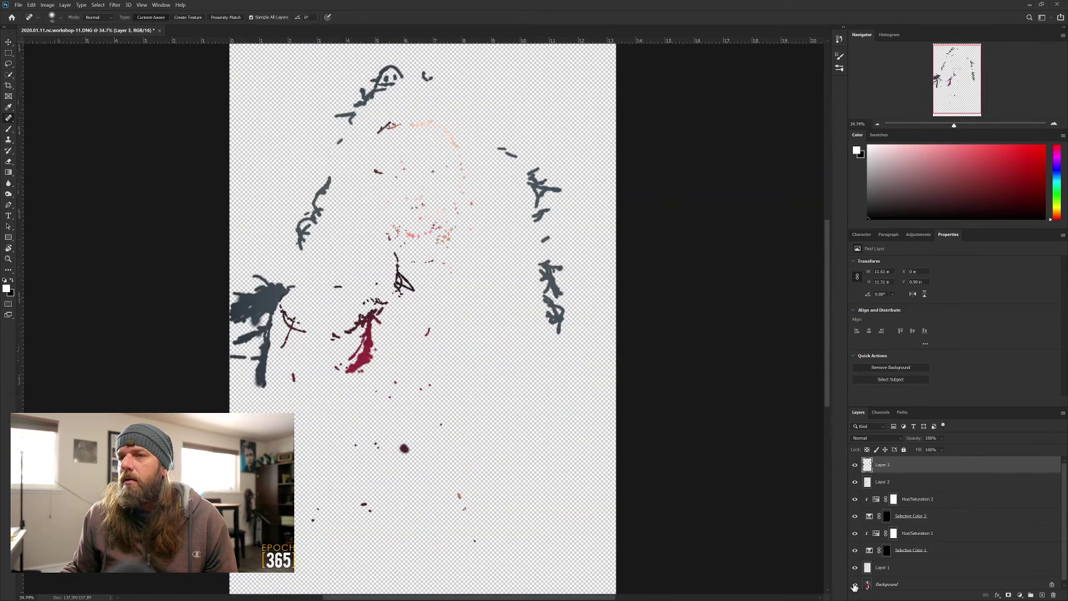
{"action": "left_click", "coordinate": [854, 584]}
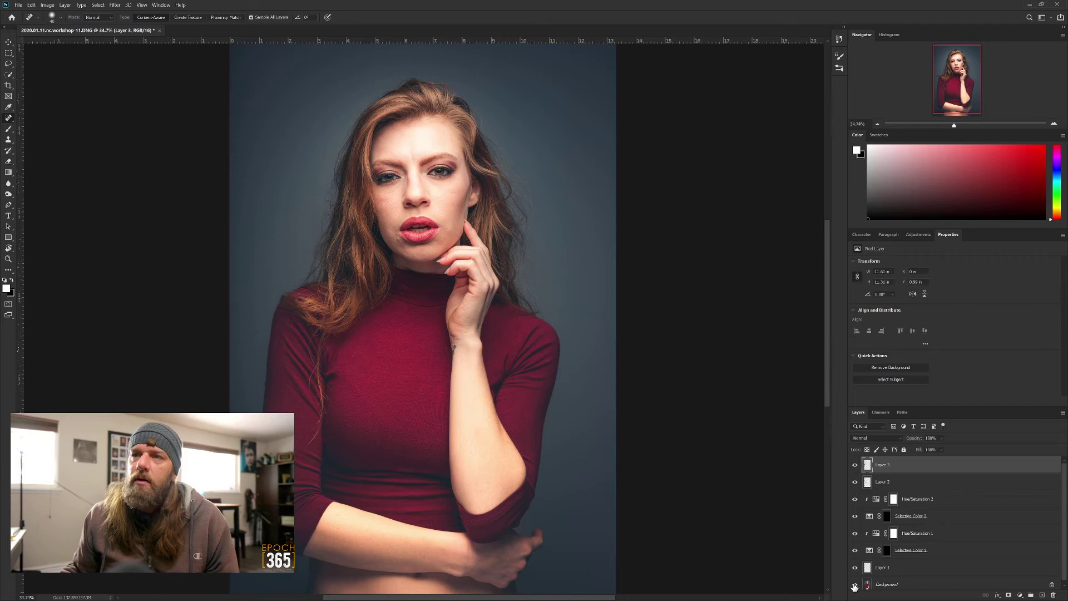
- Compare the portrait before and after retouching by repeatedly hiding and showing all layers above the Background
{"action": "left_click", "coordinate": [854, 584], "text": "alt"}
{"action": "left_click", "coordinate": [854, 585], "text": "alt"}
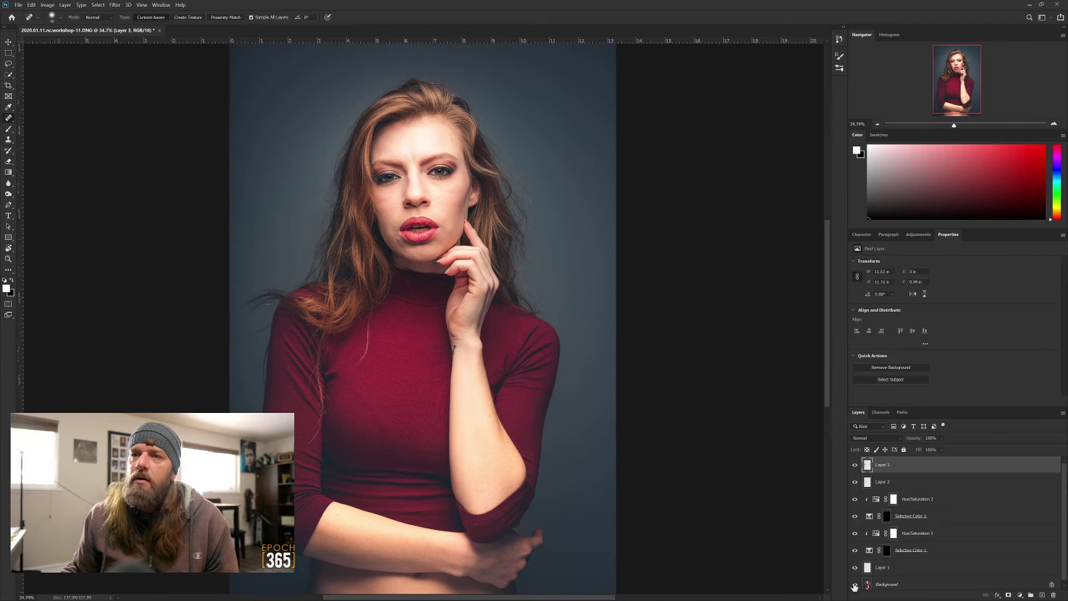
{"action": "left_click", "coordinate": [854, 584], "text": "alt"}
{"action": "left_click", "coordinate": [854, 585], "text": "alt"}
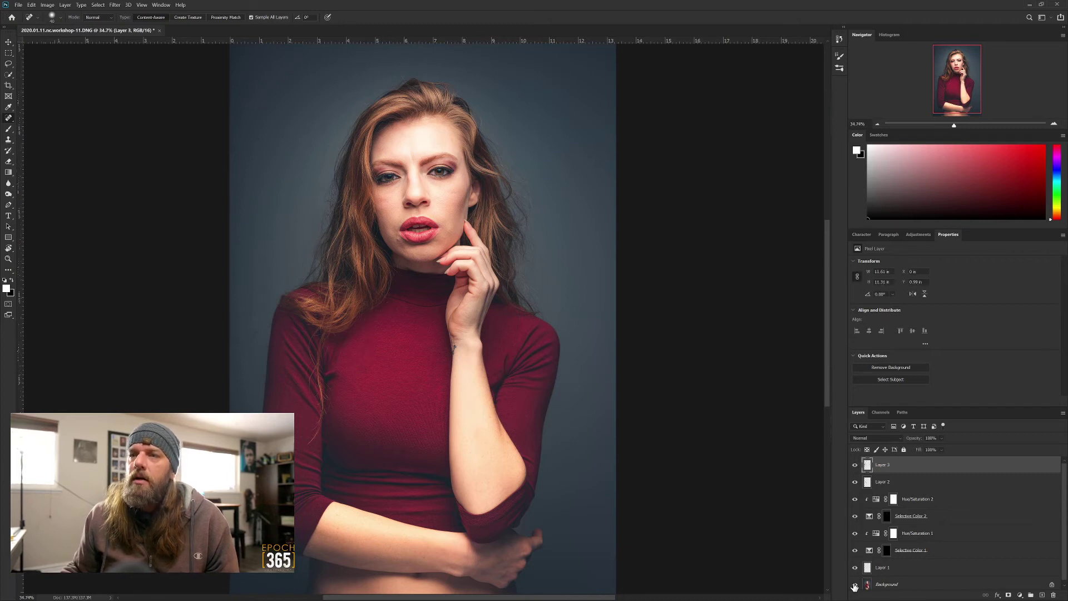
{"action": "left_click", "coordinate": [855, 584], "text": "alt"}
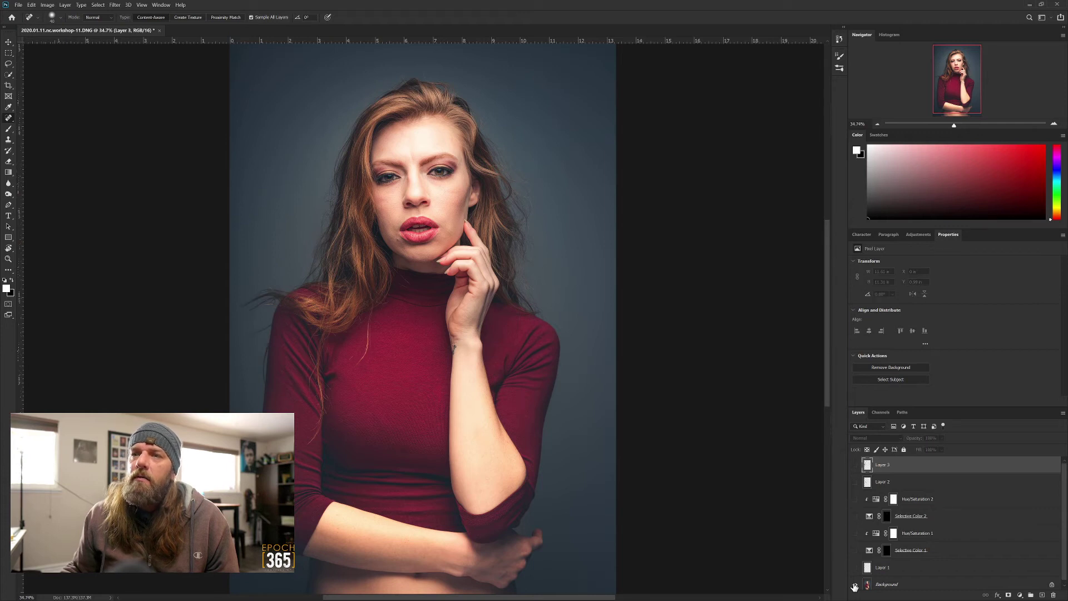
{"action": "left_click", "coordinate": [855, 584], "text": "alt"}
{"action": "left_click", "coordinate": [854, 585], "text": "alt"}
{"action": "left_click", "coordinate": [854, 584], "text": "alt"}
{"action": "left_click", "coordinate": [855, 585], "text": "alt"}
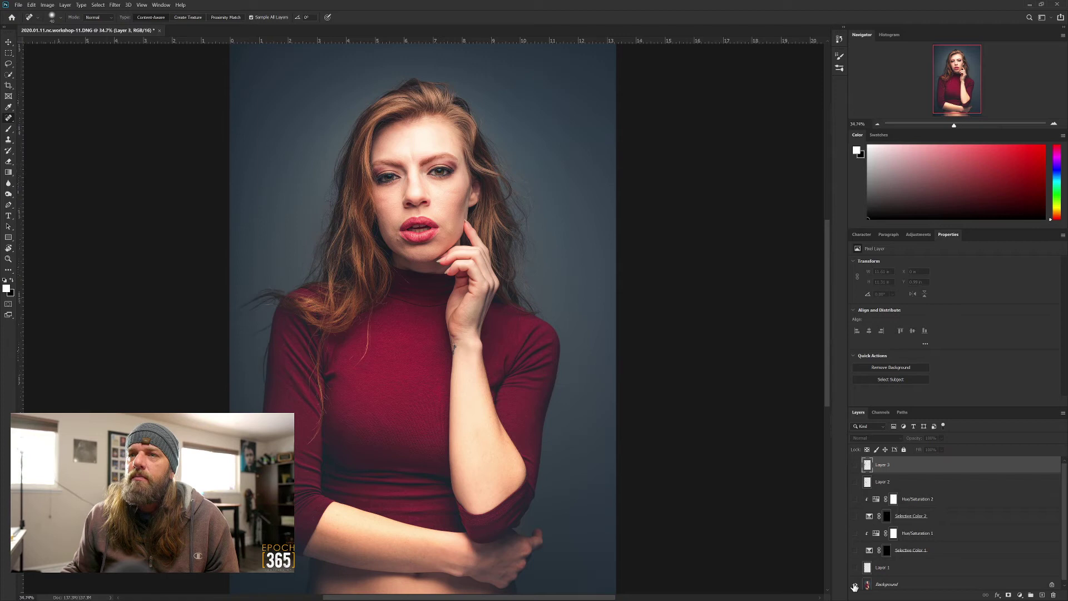
{"action": "left_click", "coordinate": [854, 585], "text": "alt"}
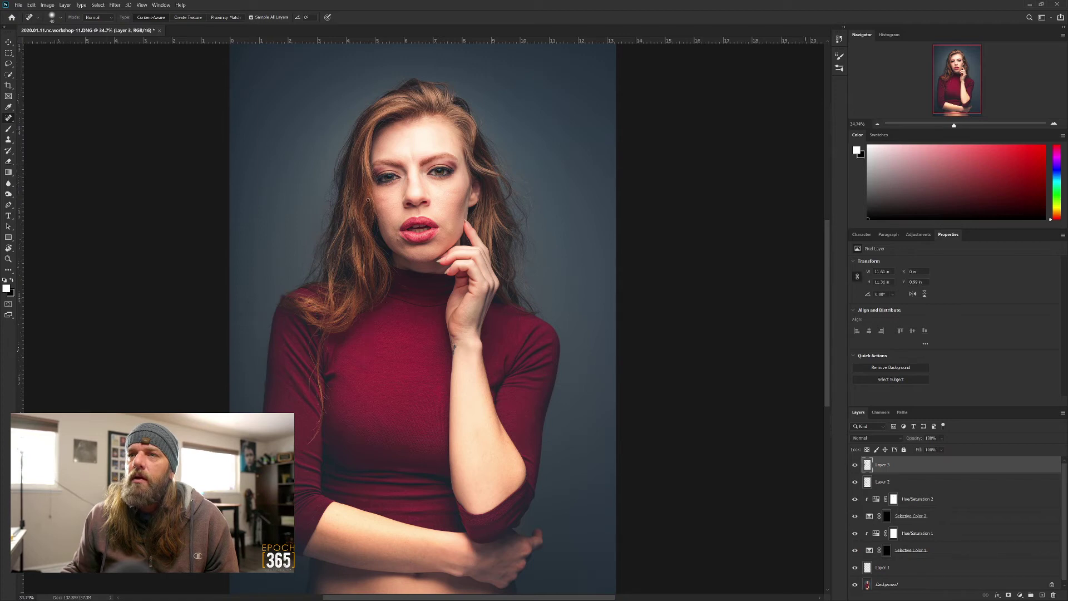
{"action": "scroll", "coordinate": [384, 152], "scroll_direction": "up", "scroll_amount": 3}
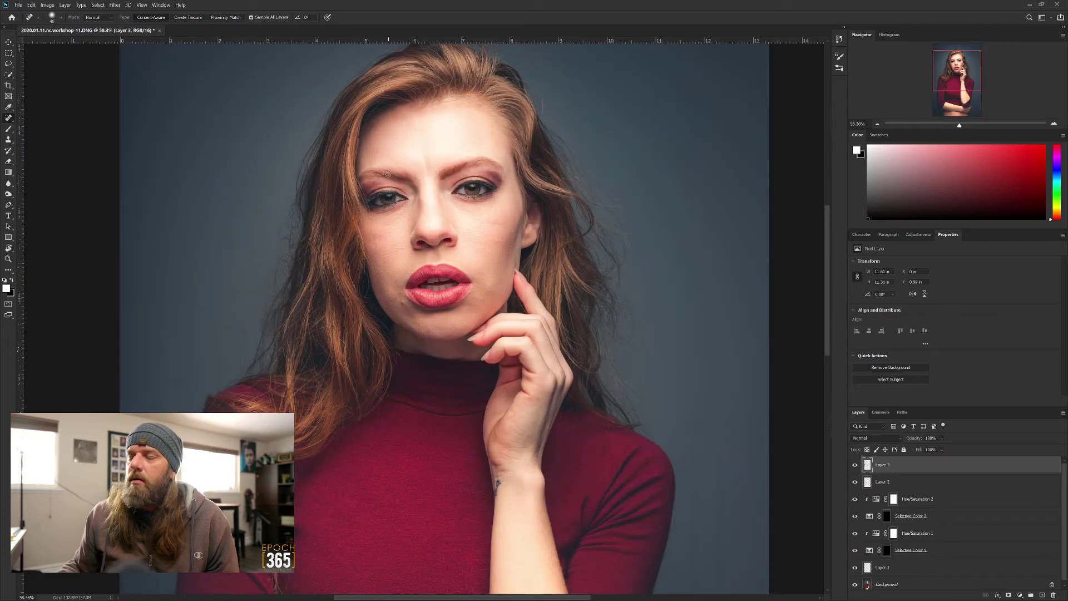
{"action": "scroll", "coordinate": [396, 303], "scroll_direction": "down", "scroll_amount": 3}
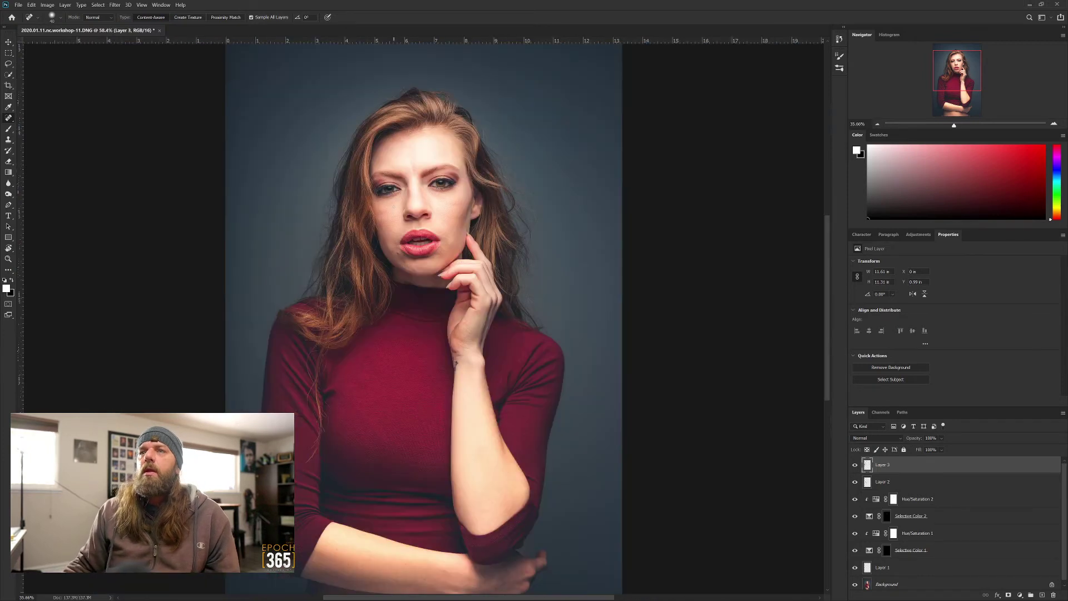
{"action": "scroll", "coordinate": [395, 303], "scroll_direction": "up", "scroll_amount": 3}
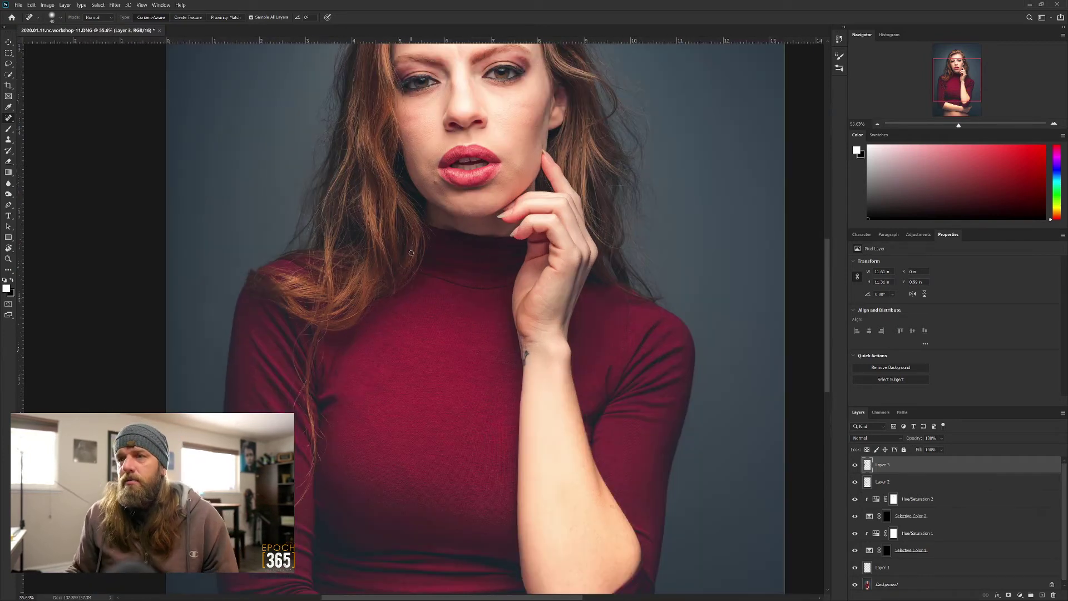
{"action": "scroll", "coordinate": [411, 254], "scroll_direction": "down", "scroll_amount": 3}
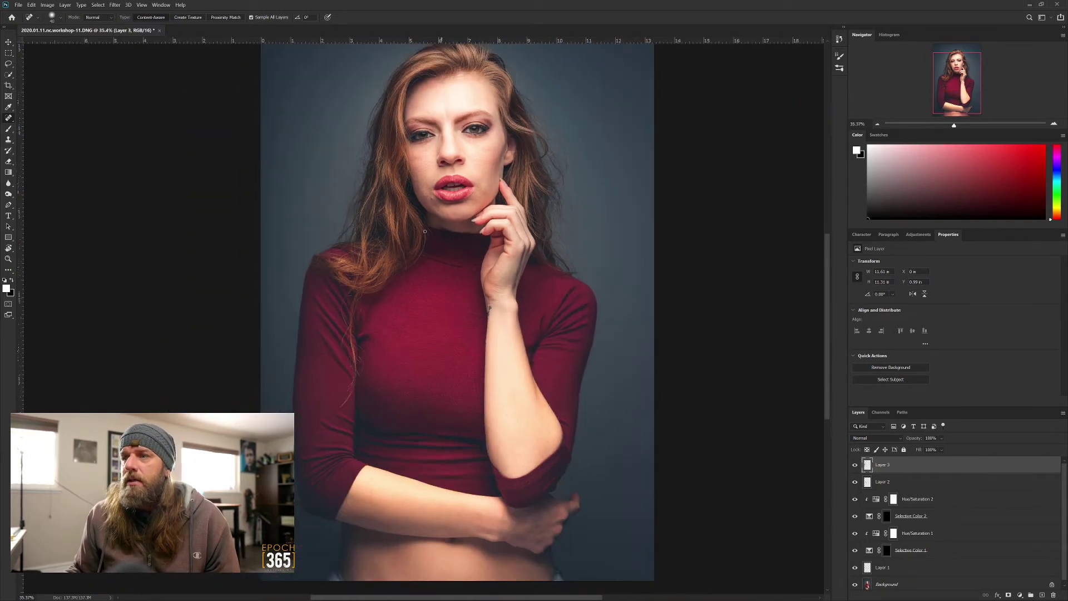
- Add a Selective Color adjustment layer and set its Blues to Cyan +97, Magenta +26, Yellow -100 and Black +41
{"action": "left_click", "coordinate": [919, 235]}
{"action": "left_click", "coordinate": [901, 277]}
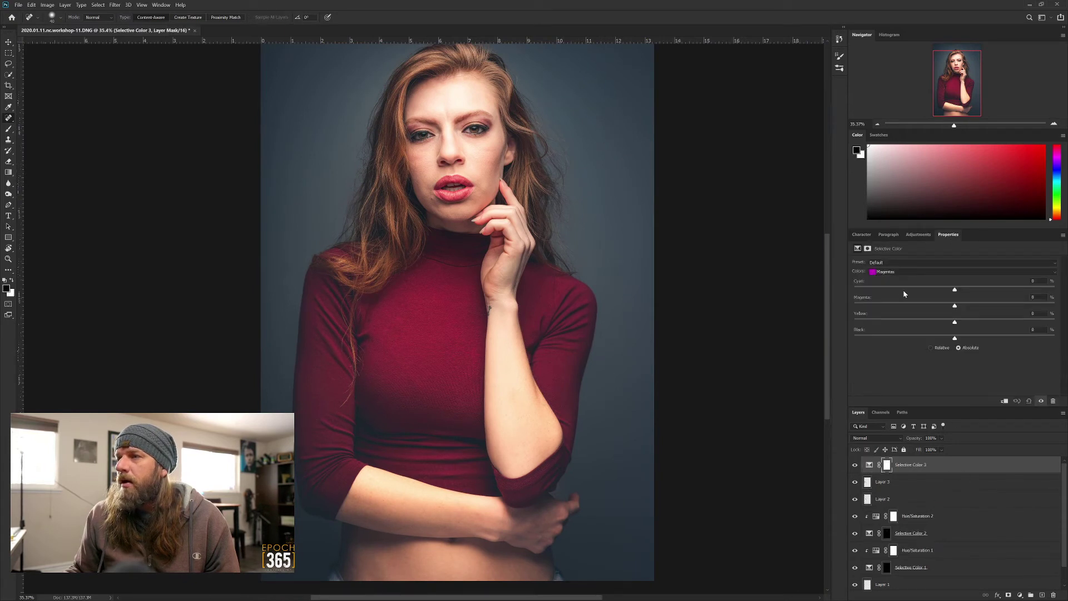
{"action": "left_click", "coordinate": [901, 273]}
{"action": "left_click", "coordinate": [887, 309]}
{"action": "left_click_drag", "start_coordinate": [955, 290], "coordinate": [1002, 296]}
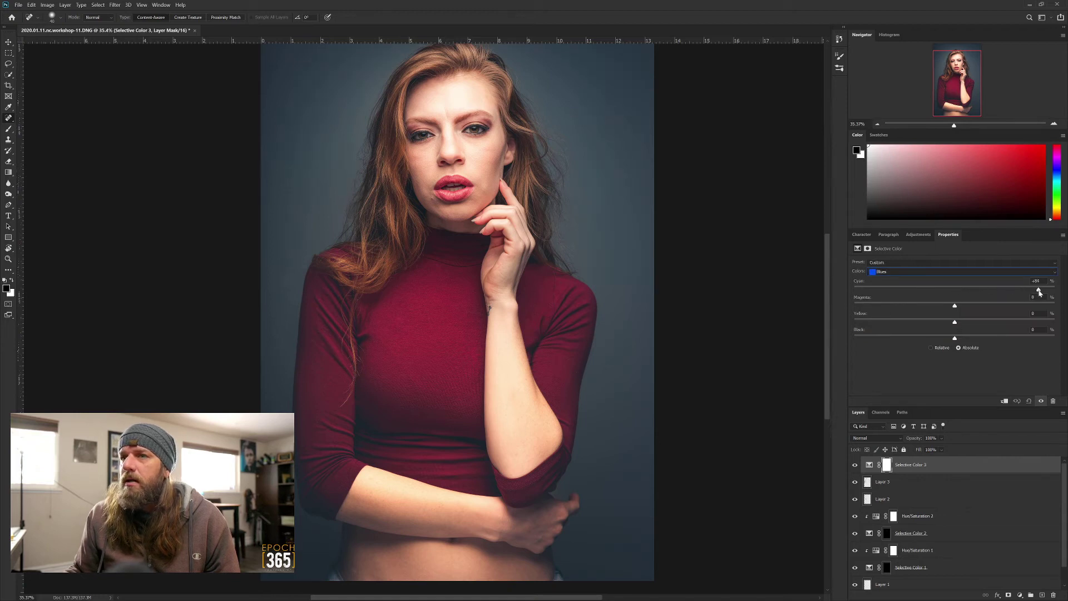
{"action": "left_click_drag", "start_coordinate": [982, 305], "coordinate": [983, 307]}
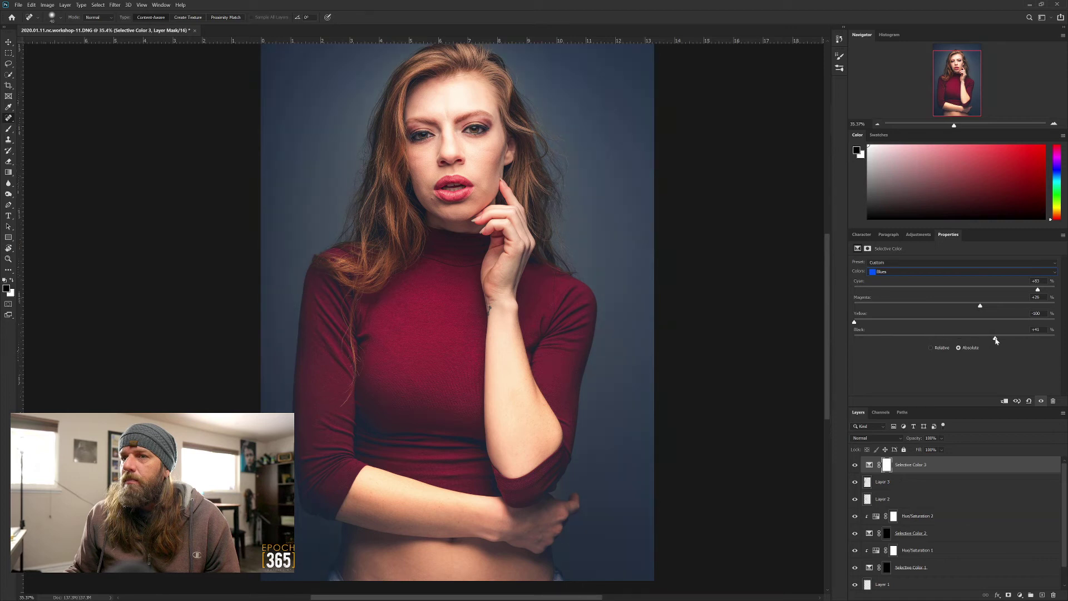
{"action": "left_click_drag", "start_coordinate": [1038, 289], "coordinate": [954, 289]}
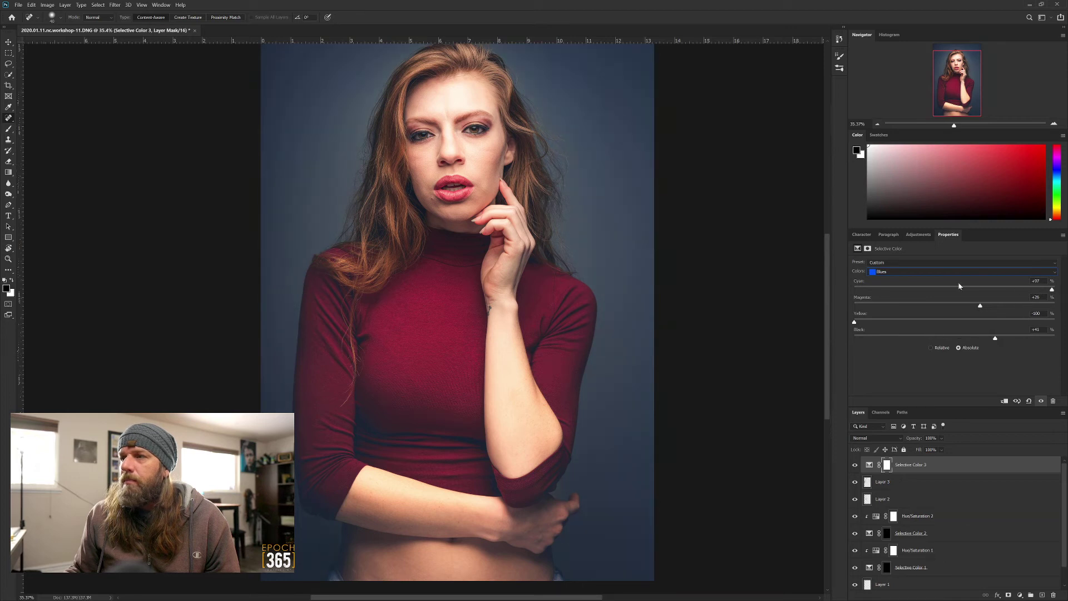
- Set the Cyans of the new Selective Color layer to Cyan +70, Magenta -38, Yellow -67 and Black +40
{"action": "left_click", "coordinate": [962, 271]}
{"action": "left_click", "coordinate": [885, 305]}
{"action": "key", "text": "Up"}
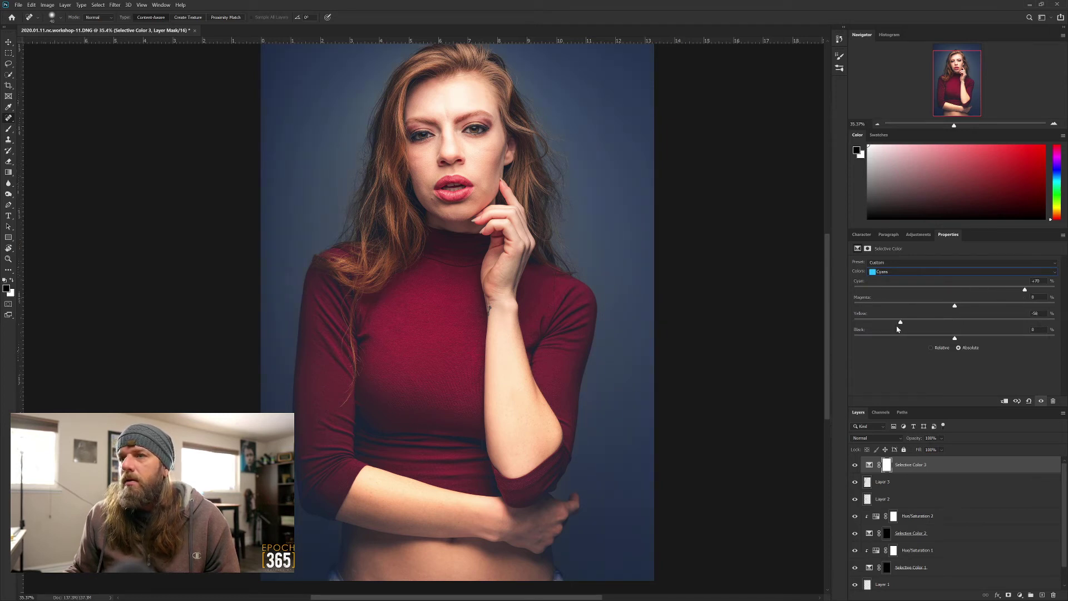
{"action": "left_click_drag", "start_coordinate": [891, 328], "coordinate": [887, 323]}
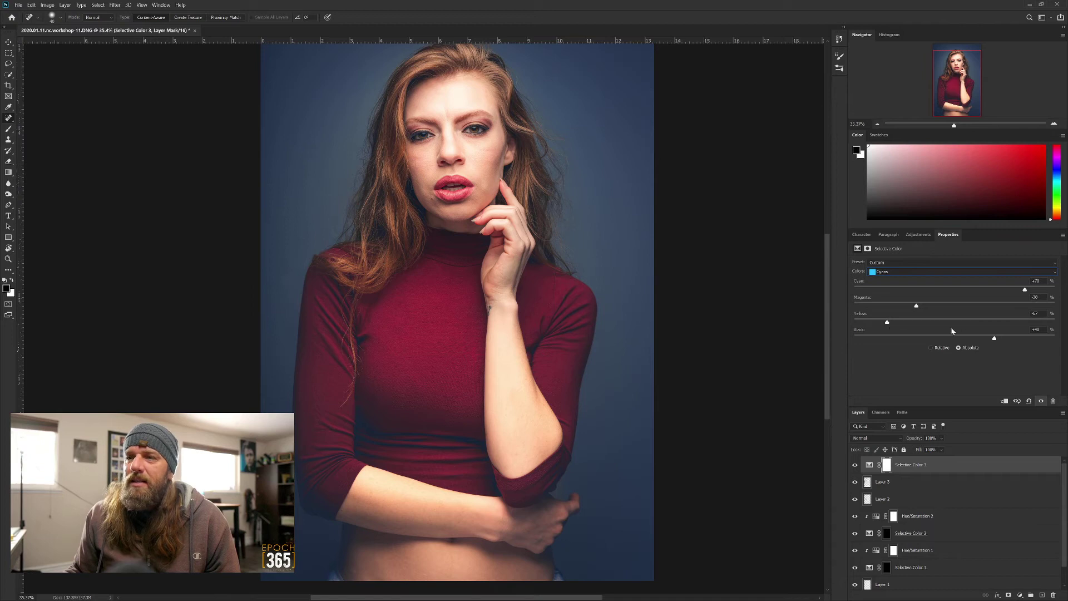
- Compare the portrait with and without the backdrop's Selective Color adjustment by hiding and showing that layer
{"action": "mouse_move", "coordinate": [497, 482]}
{"action": "left_mouse_down"}
{"action": "mouse_move", "coordinate": [522, 334]}
{"action": "mouse_move", "coordinate": [519, 480]}
{"action": "mouse_move", "coordinate": [525, 367]}
{"action": "left_mouse_up"}
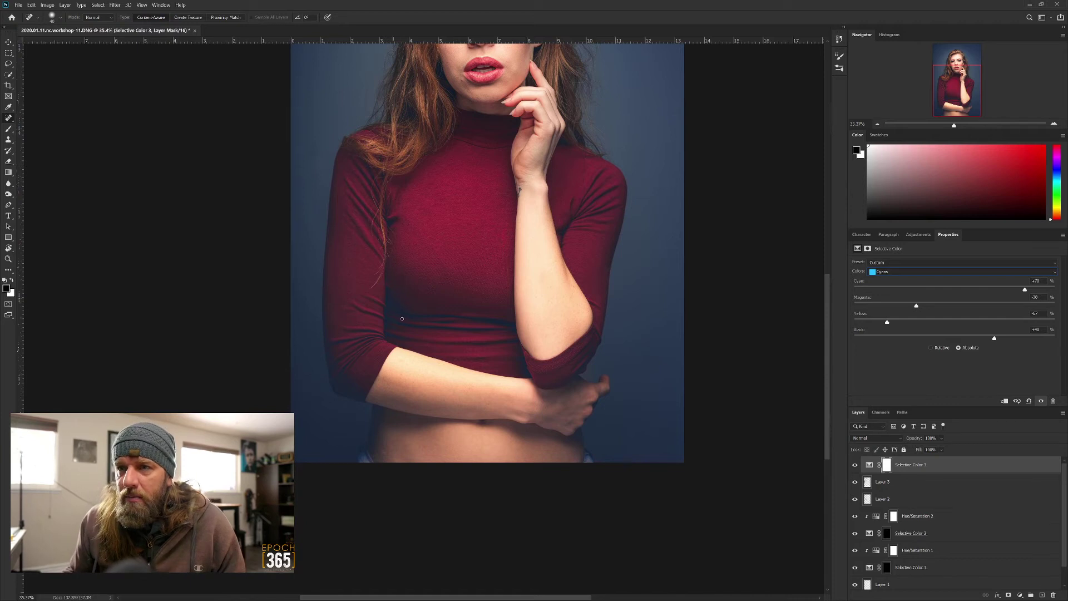
{"action": "left_click", "coordinate": [856, 466]}
{"action": "left_click", "coordinate": [856, 466]}
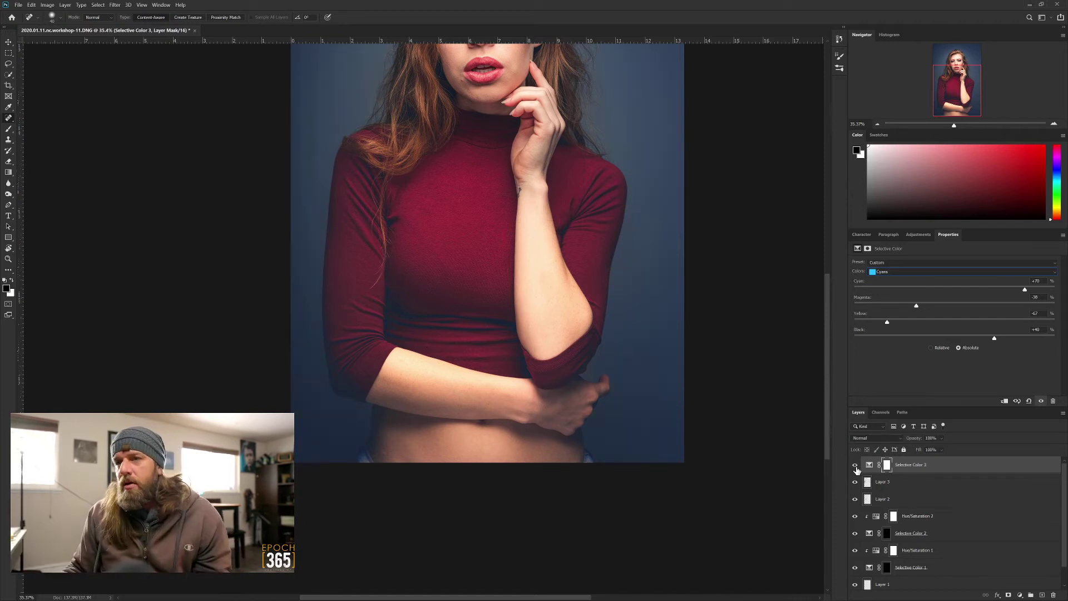
{"action": "left_click", "coordinate": [856, 466]}
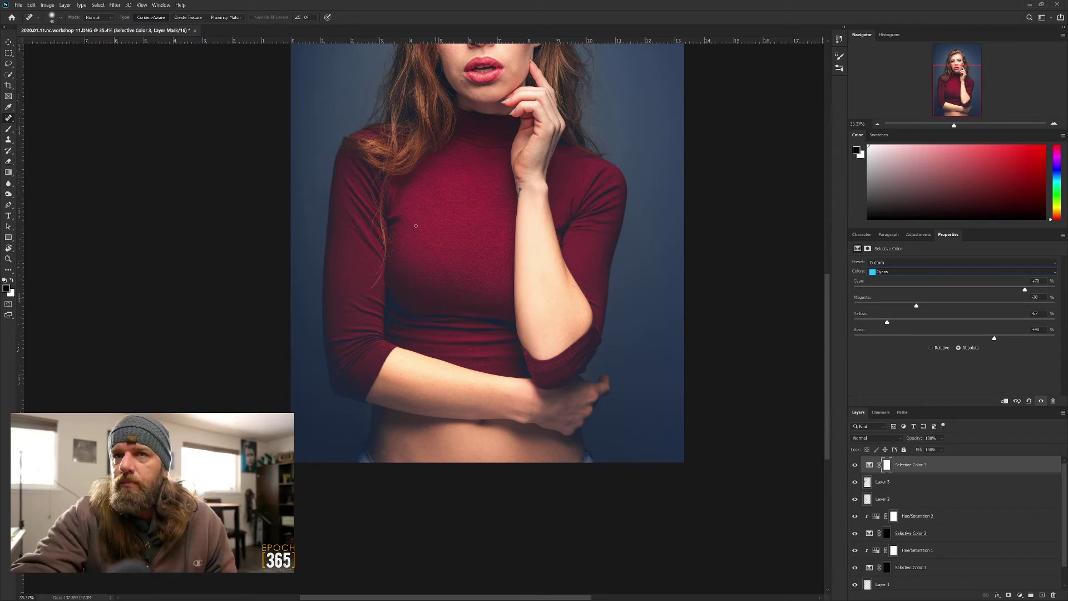
- Try to paint with the Brush tool on the Selective Color adjustment itself rather than on its mask
{"action": "left_click", "coordinate": [9, 129]}
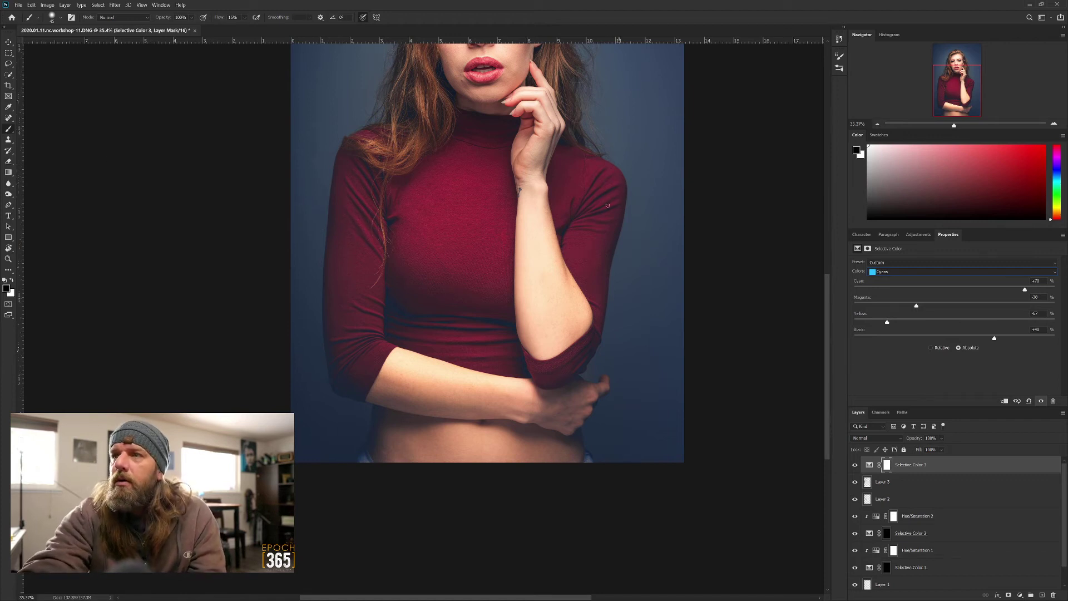
{"action": "left_click", "coordinate": [870, 465]}
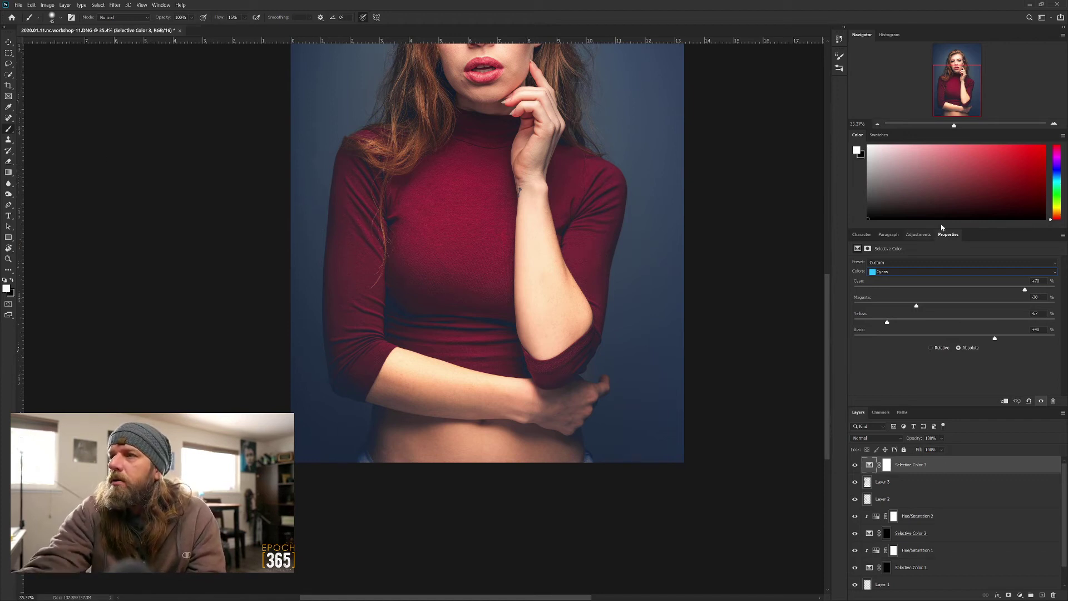
{"action": "left_click_drag", "start_coordinate": [953, 102], "coordinate": [959, 92]}
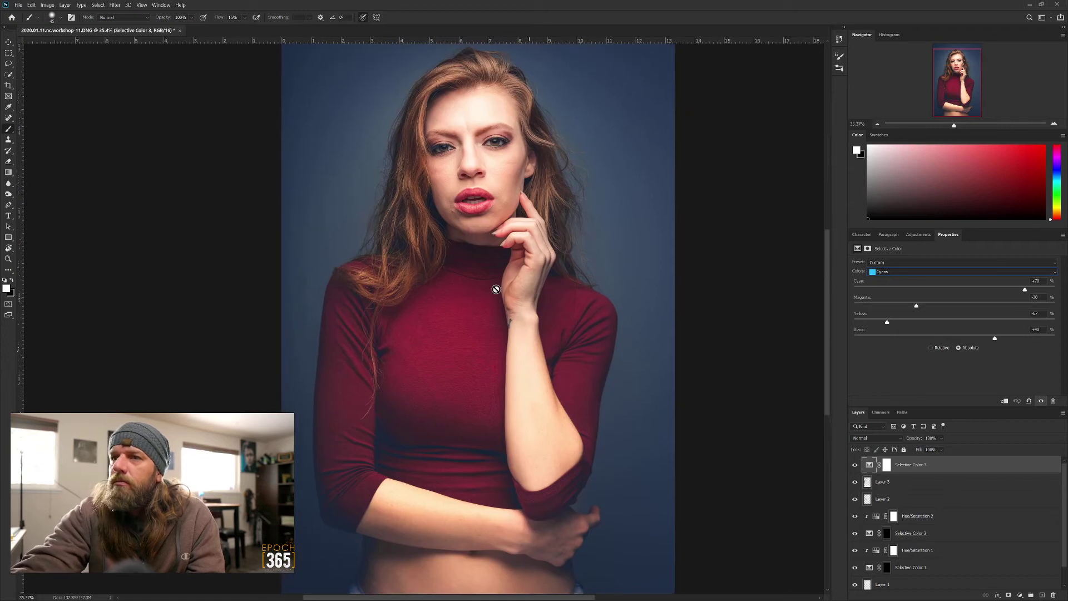
{"action": "left_click", "coordinate": [478, 326]}
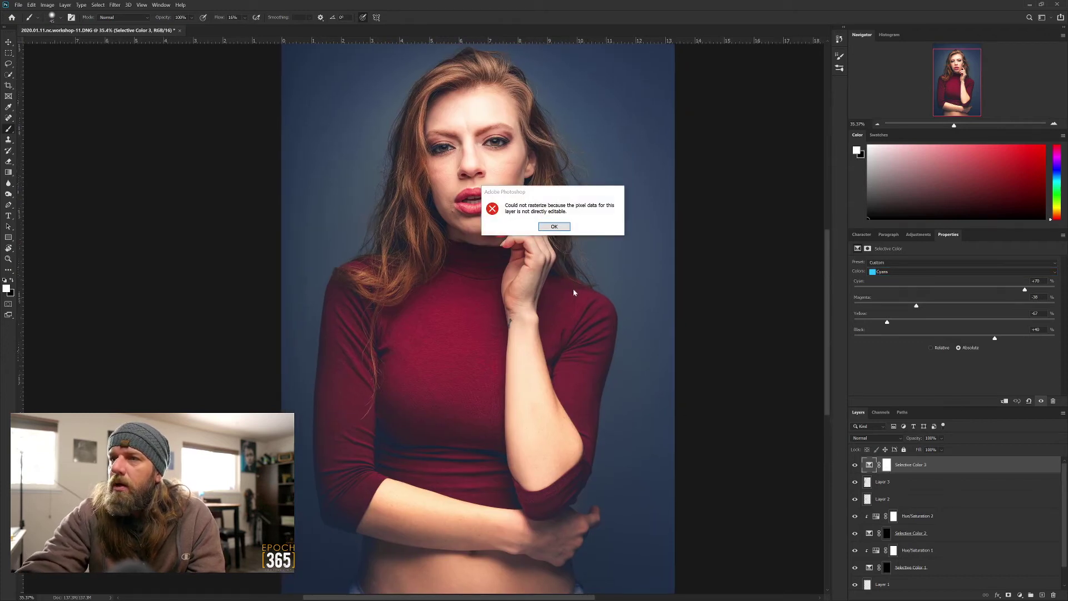
{"action": "left_click", "coordinate": [554, 226]}
- Paint black with a large soft brush over the woman on the Selective Color layer's mask, limiting the adjustment to the backdrop
{"action": "left_click", "coordinate": [887, 465]}
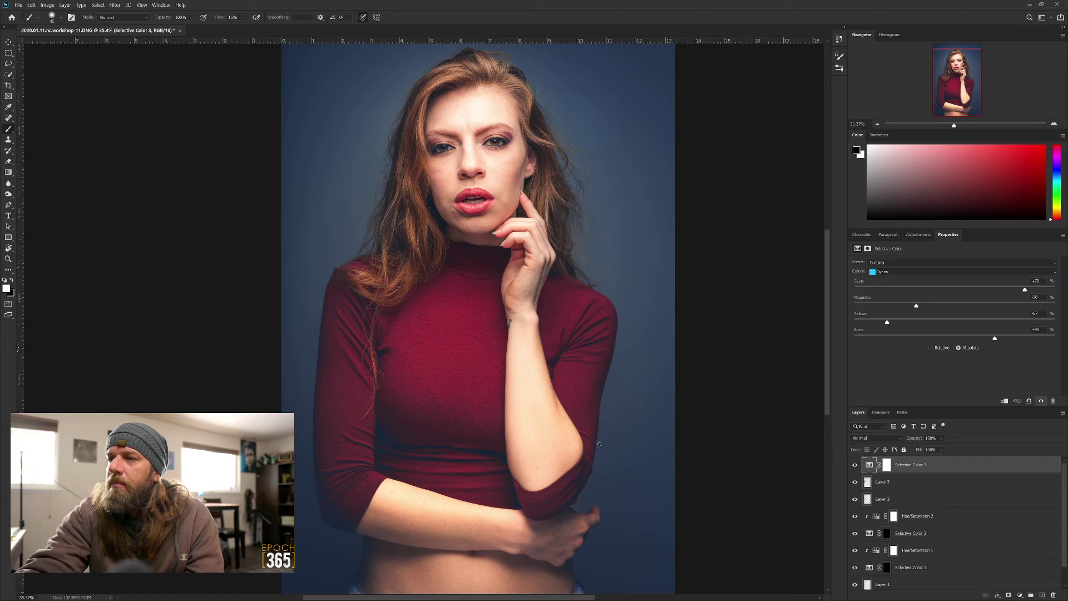
{"action": "key", "text": "bracketright"}
{"action": "key", "text": "bracketright"}
{"action": "key", "text": "bracketright"}
{"action": "key", "text": "bracketright"}
{"action": "key", "text": "bracketright"}
{"action": "key", "text": "bracketright"}
{"action": "key", "text": "bracketright"}
{"action": "key", "text": "bracketright"}
{"action": "key", "text": "bracketright"}
{"action": "key", "text": "bracketright"}
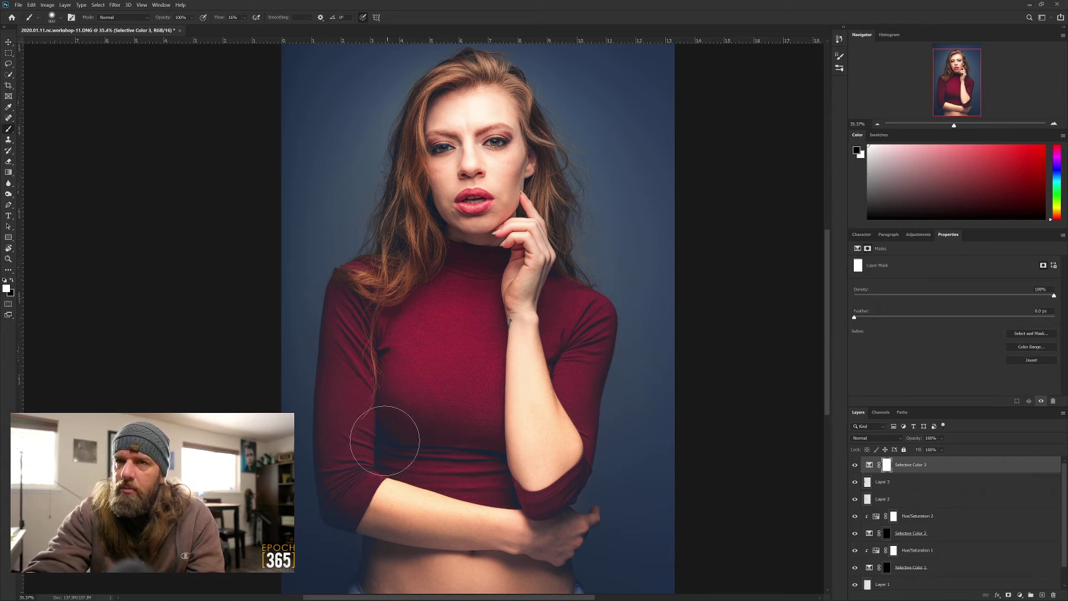
{"action": "key", "text": "bracketleft"}
{"action": "key", "text": "bracketleft"}
{"action": "key", "text": "x"}
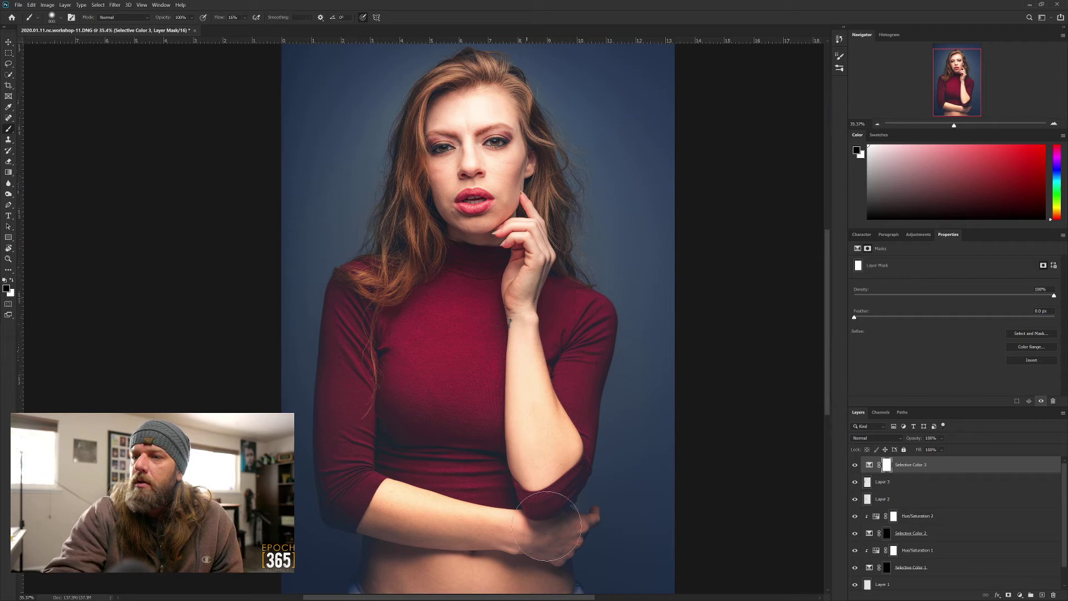
{"action": "mouse_move", "coordinate": [397, 450]}
{"action": "left_mouse_down"}
{"action": "mouse_move", "coordinate": [351, 499]}
{"action": "mouse_move", "coordinate": [401, 501]}
{"action": "mouse_move", "coordinate": [388, 500]}
{"action": "mouse_move", "coordinate": [411, 513]}
{"action": "mouse_move", "coordinate": [409, 556]}
{"action": "left_mouse_up"}
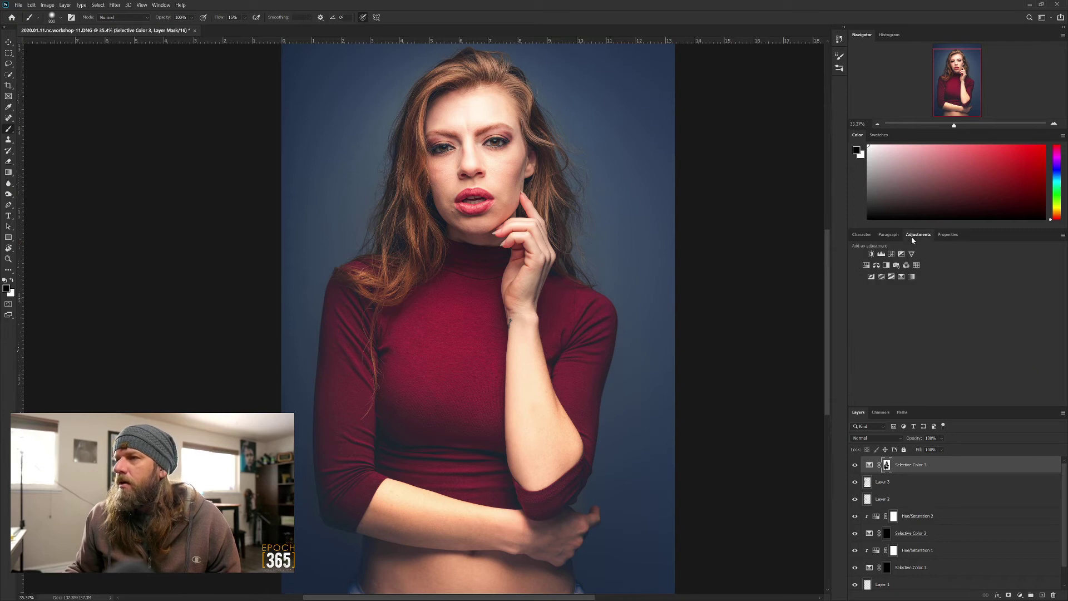
- Add another Selective Color layer with Reds at Cyan -25, Magenta +10, Yellow +8 and Black +3, and compare with and without it
{"action": "key", "text": "F2"}
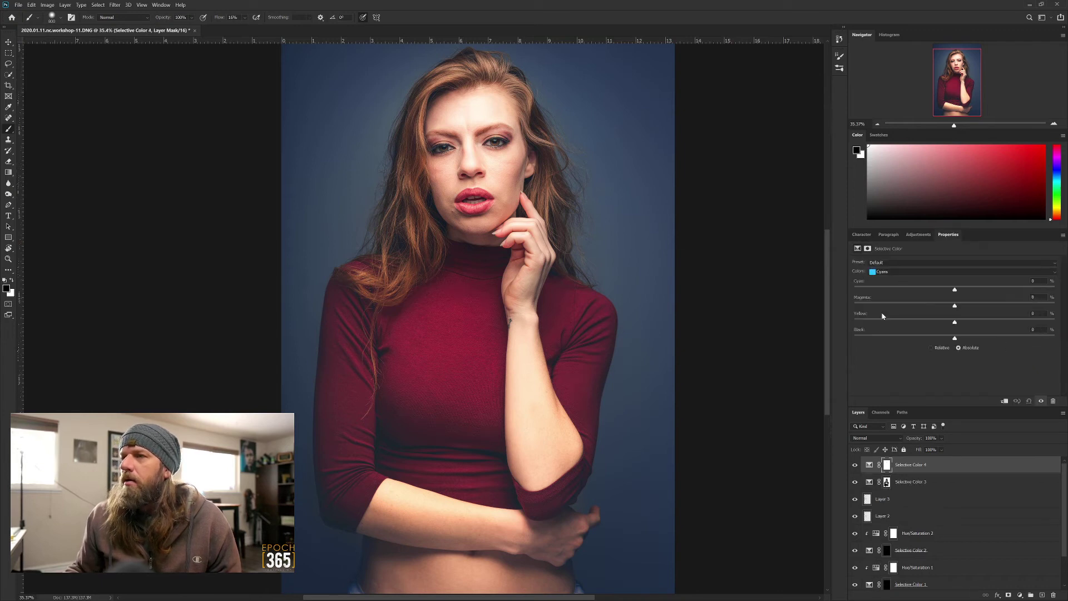
{"action": "left_click", "coordinate": [897, 272]}
{"action": "left_click", "coordinate": [896, 279]}
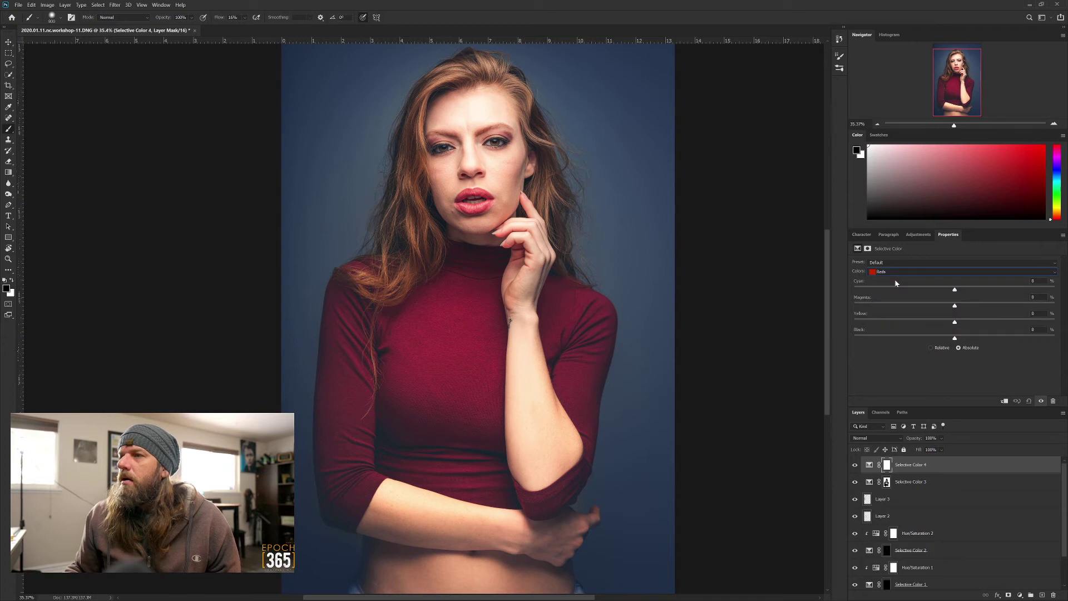
{"action": "left_click_drag", "start_coordinate": [956, 310], "coordinate": [977, 307]}
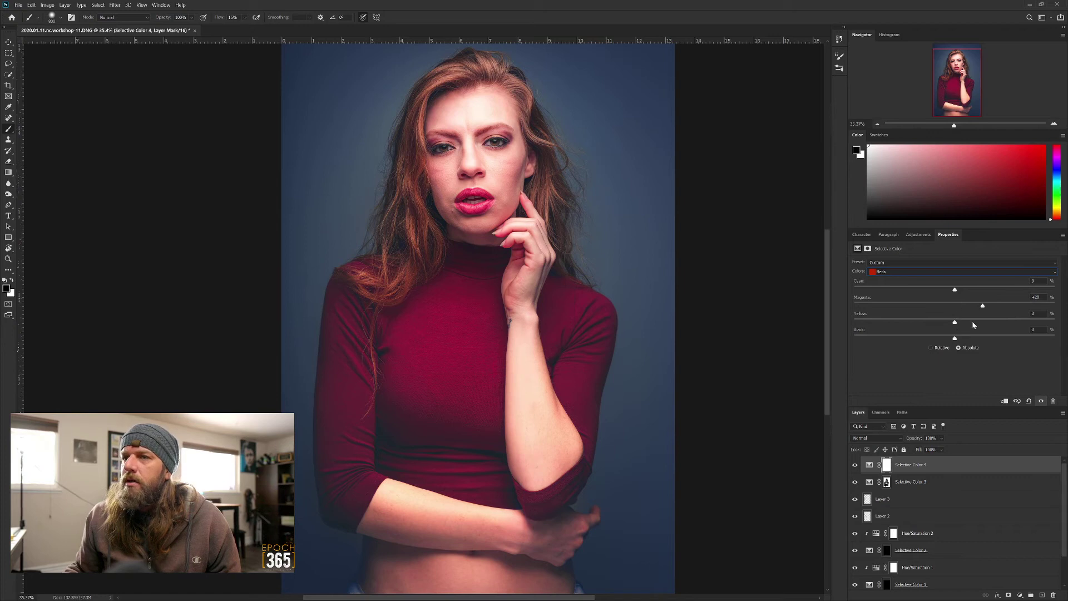
{"action": "left_click", "coordinate": [925, 291]}
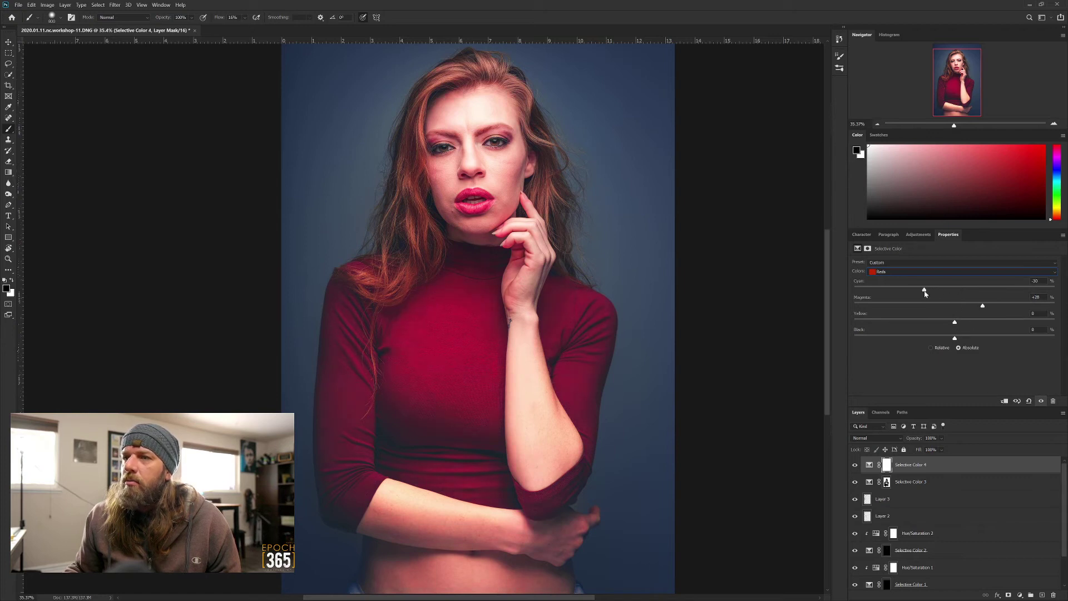
{"action": "left_click_drag", "start_coordinate": [934, 290], "coordinate": [935, 291]}
{"action": "left_click_drag", "start_coordinate": [956, 338], "coordinate": [964, 338]}
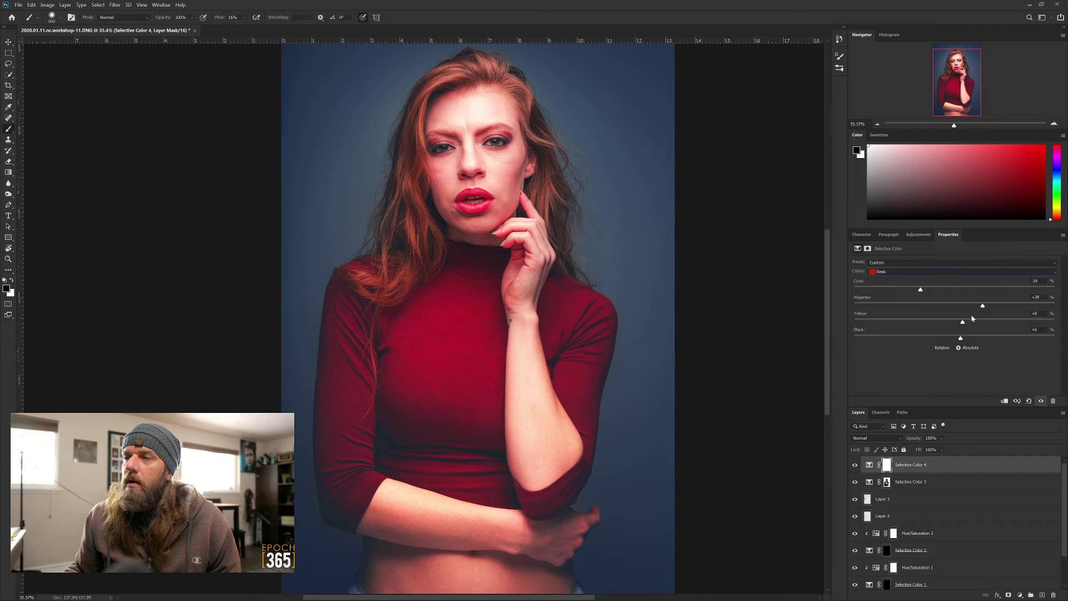
{"action": "left_click_drag", "start_coordinate": [995, 306], "coordinate": [981, 305]}
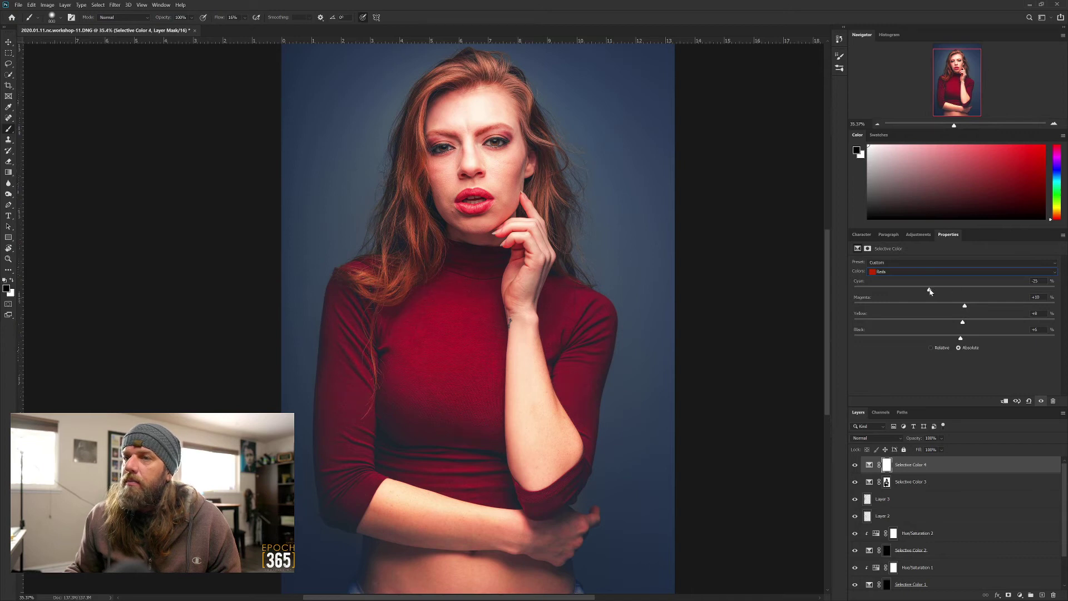
{"action": "left_click_drag", "start_coordinate": [960, 338], "coordinate": [953, 340]}
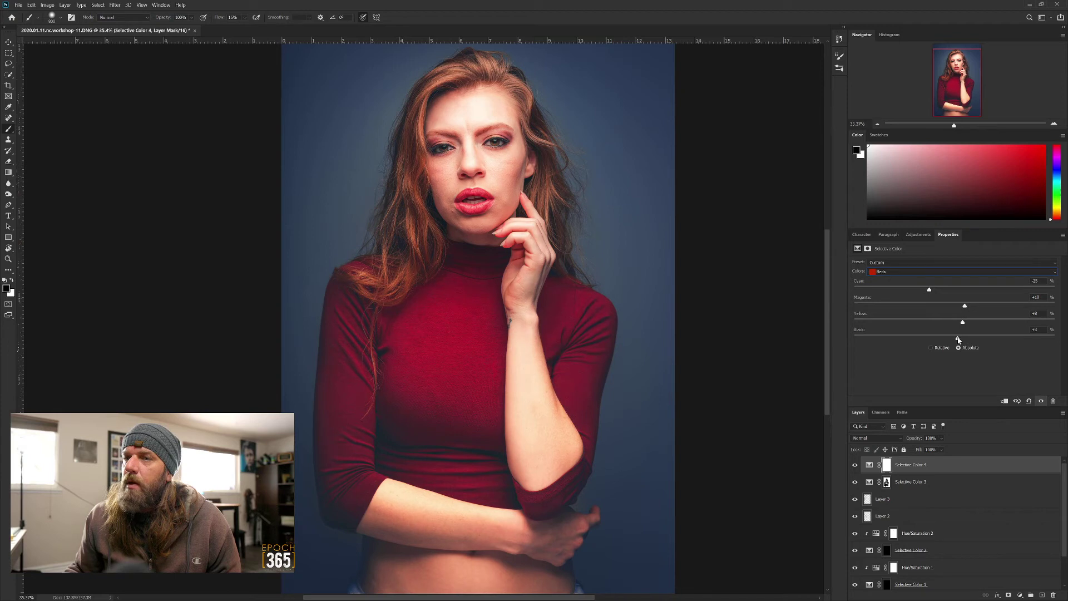
{"action": "left_click", "coordinate": [858, 466]}
{"action": "left_click", "coordinate": [857, 466]}
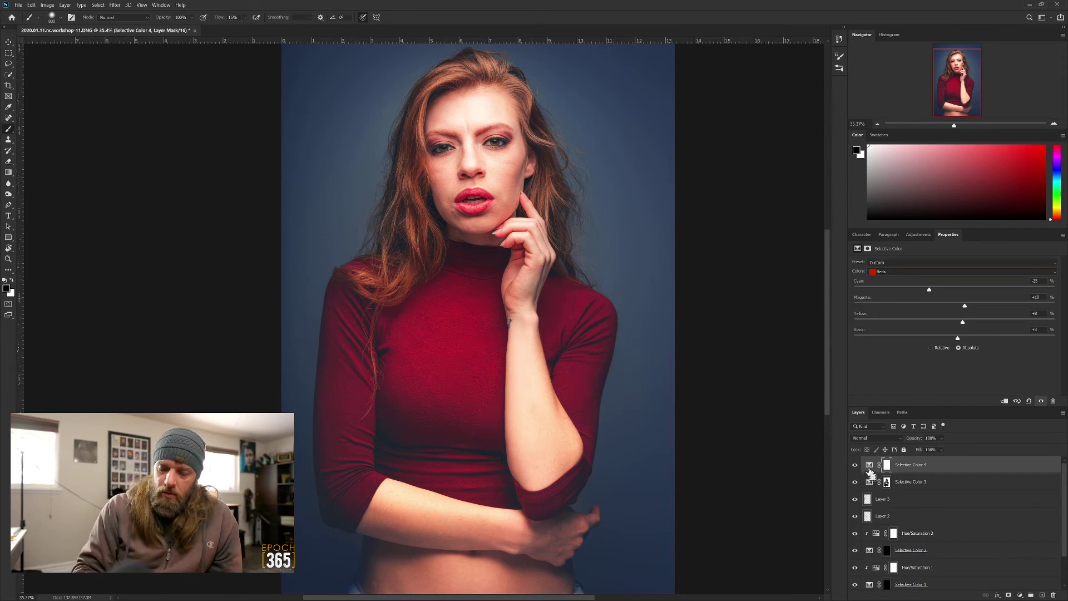
- Invert the reds adjustment's mask to black and paint white over the sweater's torso and the sleeve beside the long hair strands
{"action": "key", "text": "ctrl+i"}
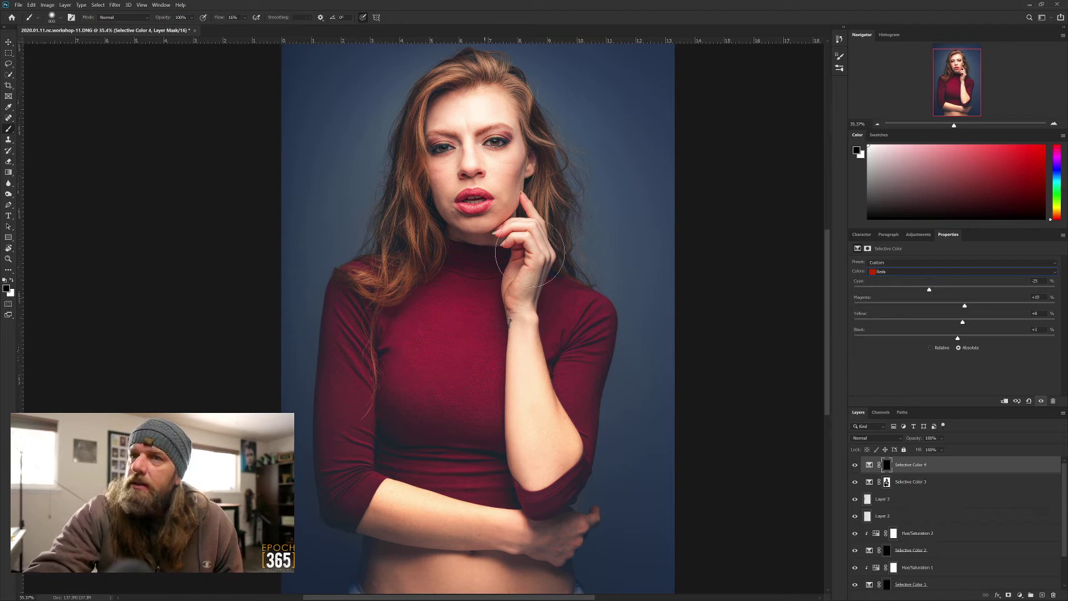
{"action": "key", "text": "v"}
{"action": "left_click", "coordinate": [8, 130]}
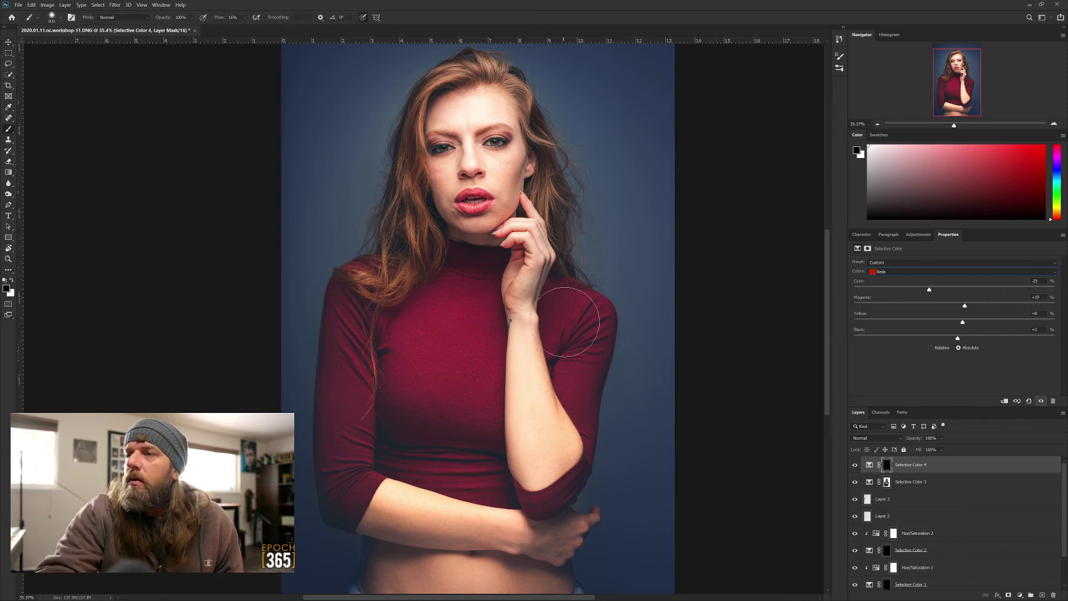
{"action": "left_click_drag", "start_coordinate": [957, 102], "coordinate": [955, 101]}
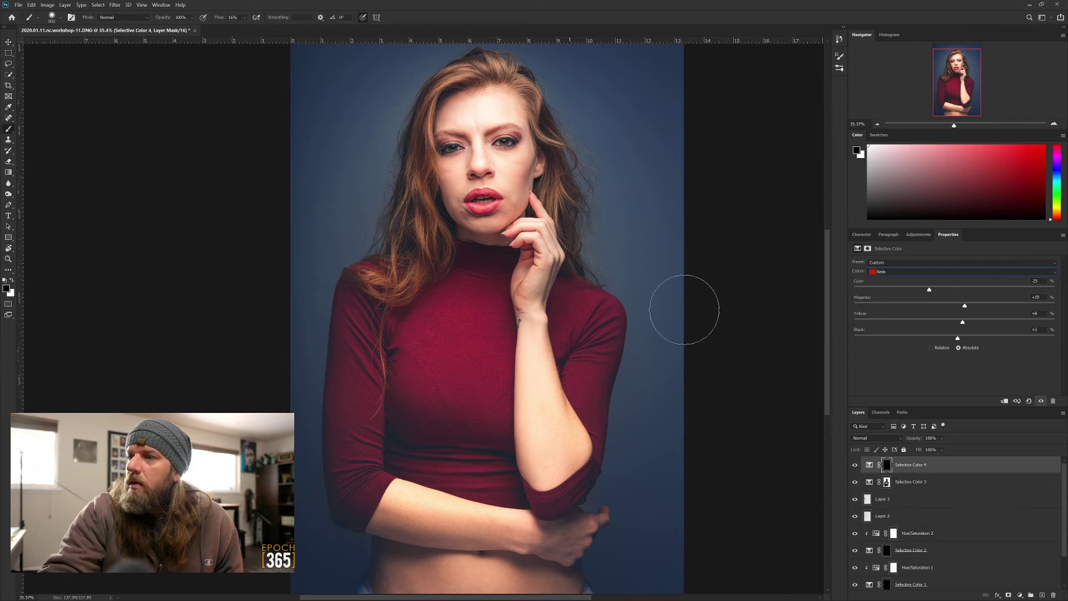
{"action": "left_click", "coordinate": [919, 469]}
{"action": "key", "text": "x"}
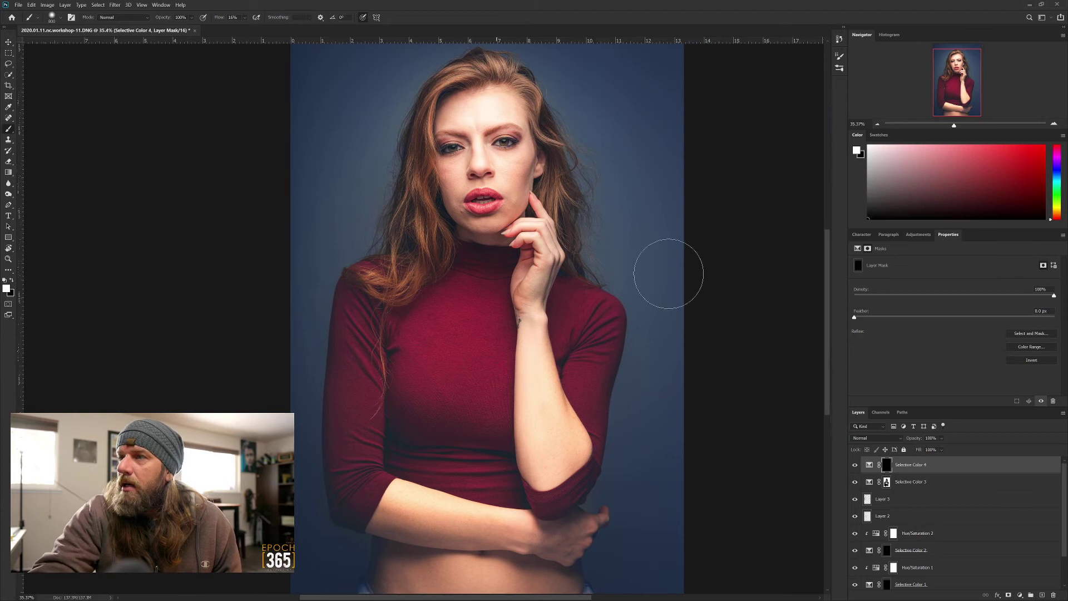
{"action": "mouse_move", "coordinate": [415, 342]}
{"action": "left_mouse_down"}
{"action": "mouse_move", "coordinate": [463, 404]}
{"action": "mouse_move", "coordinate": [423, 404]}
{"action": "mouse_move", "coordinate": [411, 436]}
{"action": "mouse_move", "coordinate": [481, 467]}
{"action": "mouse_move", "coordinate": [481, 287]}
{"action": "mouse_move", "coordinate": [470, 276]}
{"action": "mouse_move", "coordinate": [486, 279]}
{"action": "mouse_move", "coordinate": [477, 294]}
{"action": "mouse_move", "coordinate": [409, 337]}
{"action": "mouse_move", "coordinate": [372, 342]}
{"action": "mouse_move", "coordinate": [357, 312]}
{"action": "mouse_move", "coordinate": [370, 487]}
{"action": "left_mouse_up"}
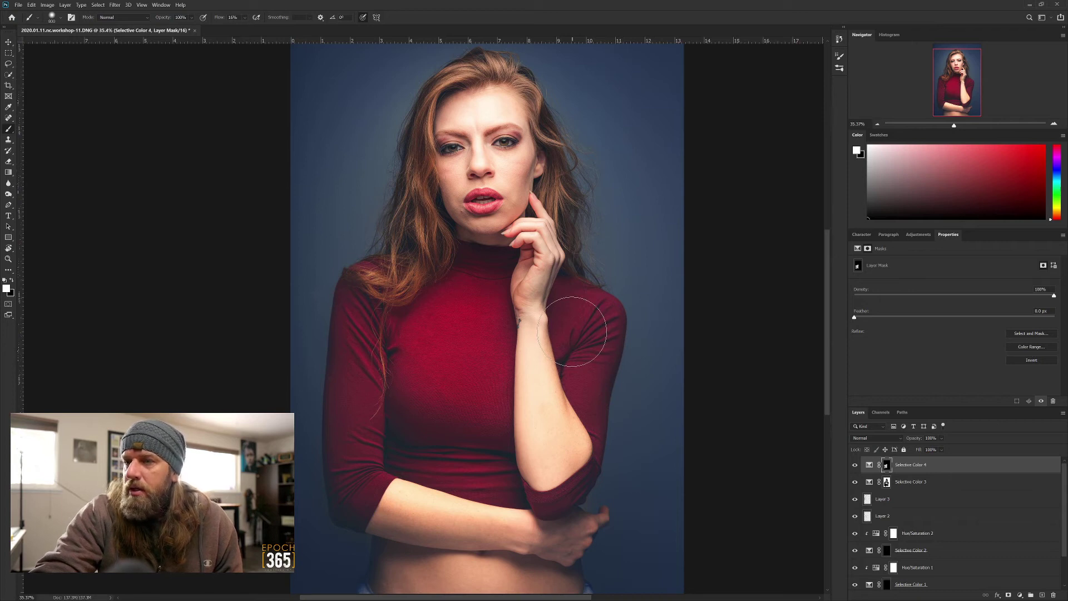
- Reveal the red adjustment on the sweater sleeve of the raised arm by painting white on the mask with a smaller brush
{"action": "key", "text": "bracketleft"}
{"action": "key", "text": "bracketleft"}
{"action": "key", "text": "bracketleft"}
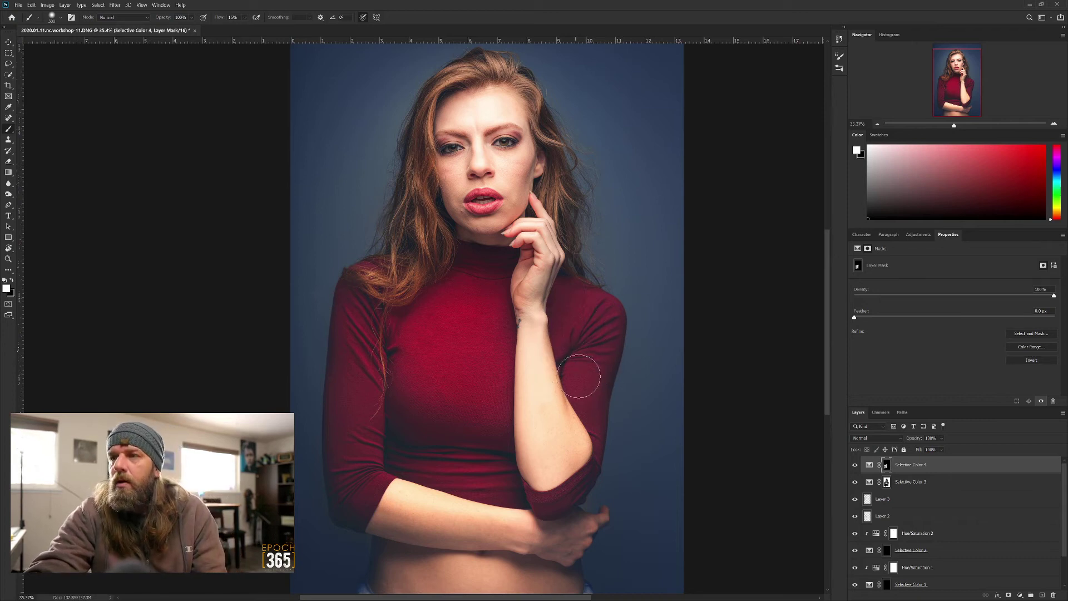
{"action": "key", "text": "bracketleft"}
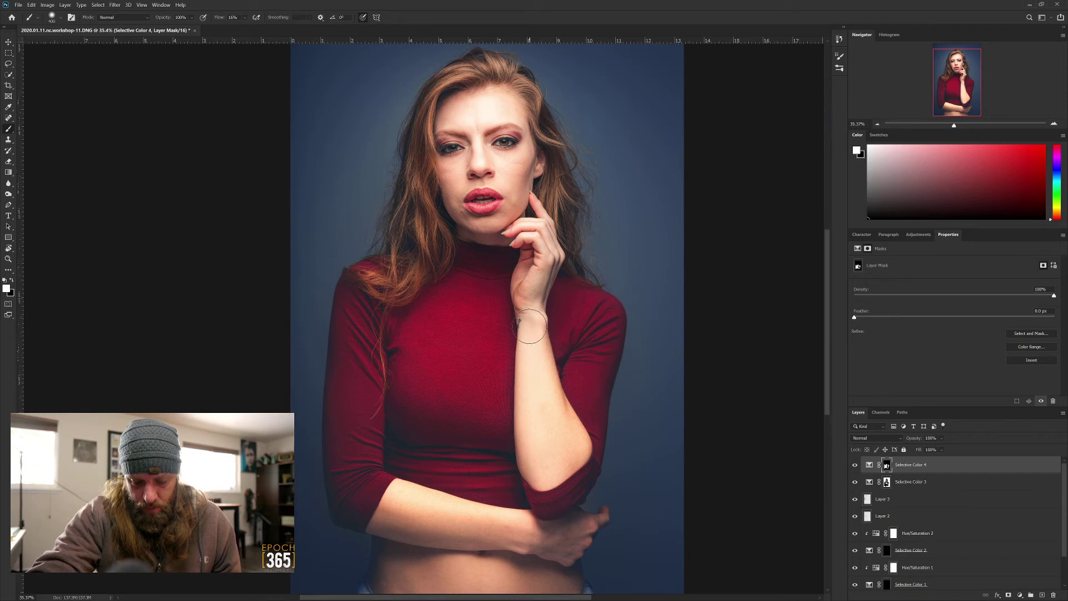
{"action": "key", "text": "x"}
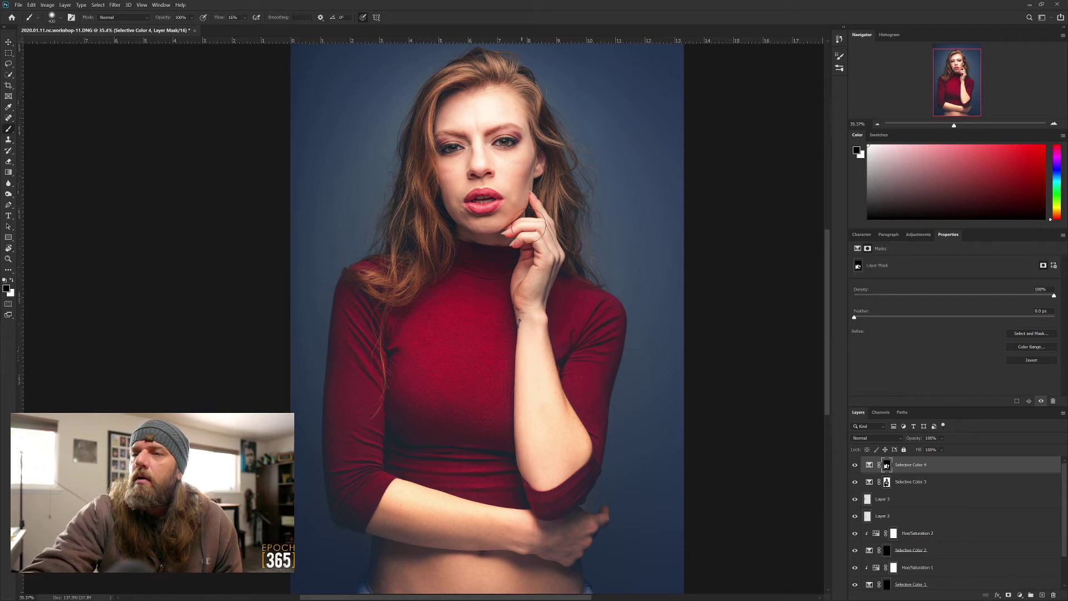
{"action": "left_click", "coordinate": [1053, 125]}
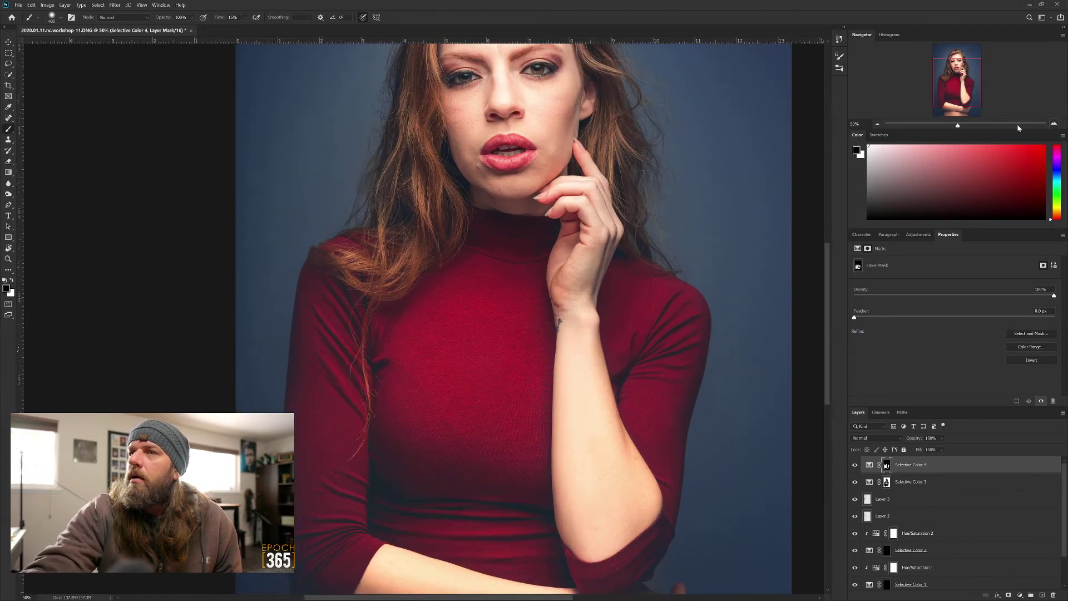
{"action": "key", "text": "x"}
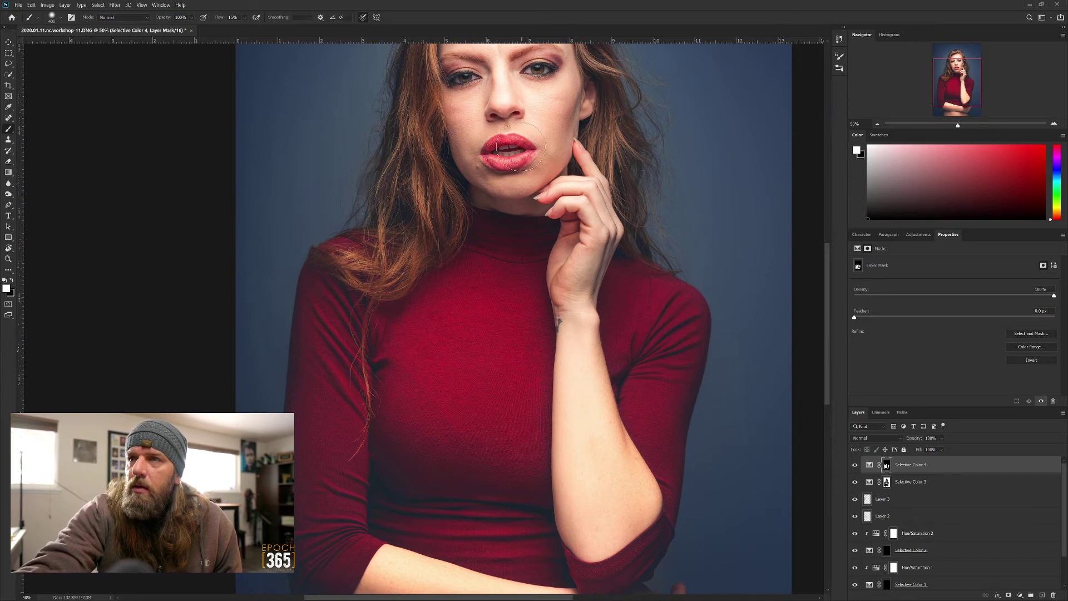
{"action": "key", "text": "x"}
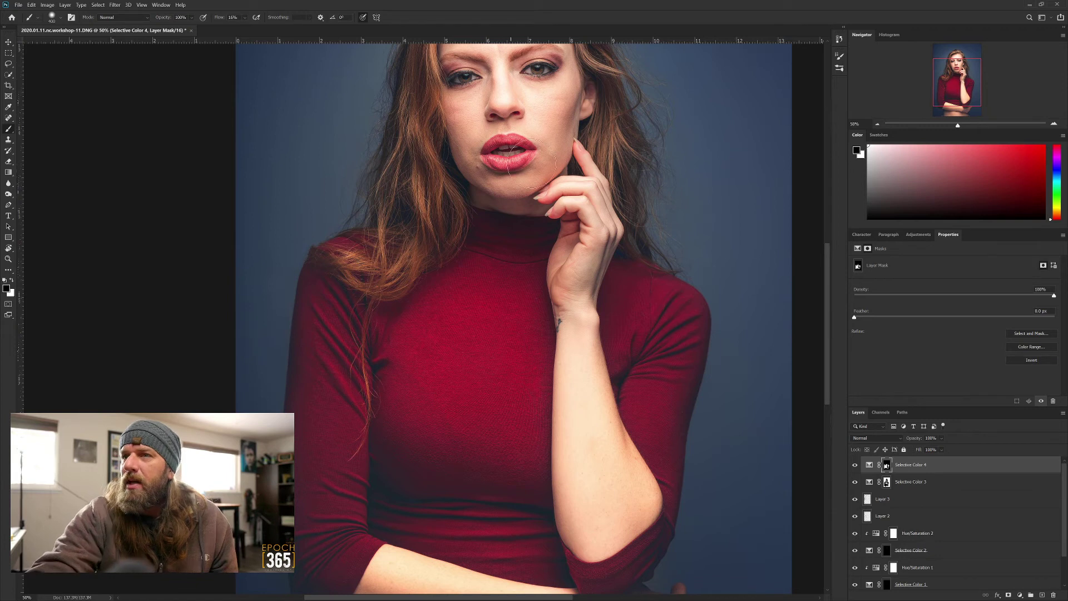
- Add a Selective Color layer for the lips with Reds at Cyan +17, Magenta +15 and Yellow +18, and compare with and without it
{"action": "scroll", "coordinate": [421, 334], "scroll_direction": "up", "scroll_amount": 1}
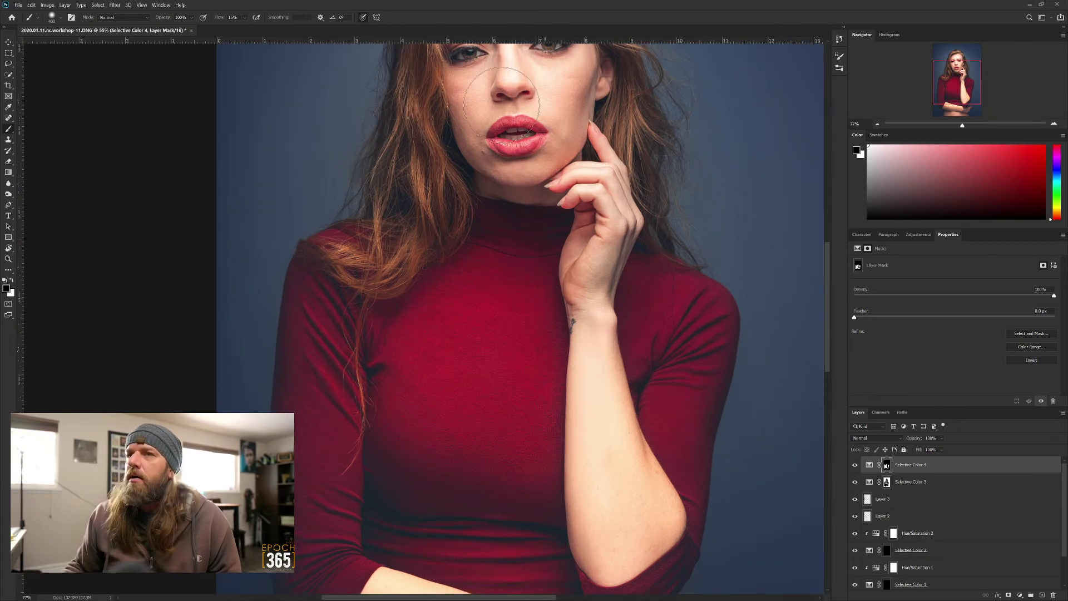
{"action": "scroll", "coordinate": [529, 106], "scroll_direction": "up", "scroll_amount": 5}
{"action": "left_click_drag", "start_coordinate": [523, 182], "coordinate": [500, 261]}
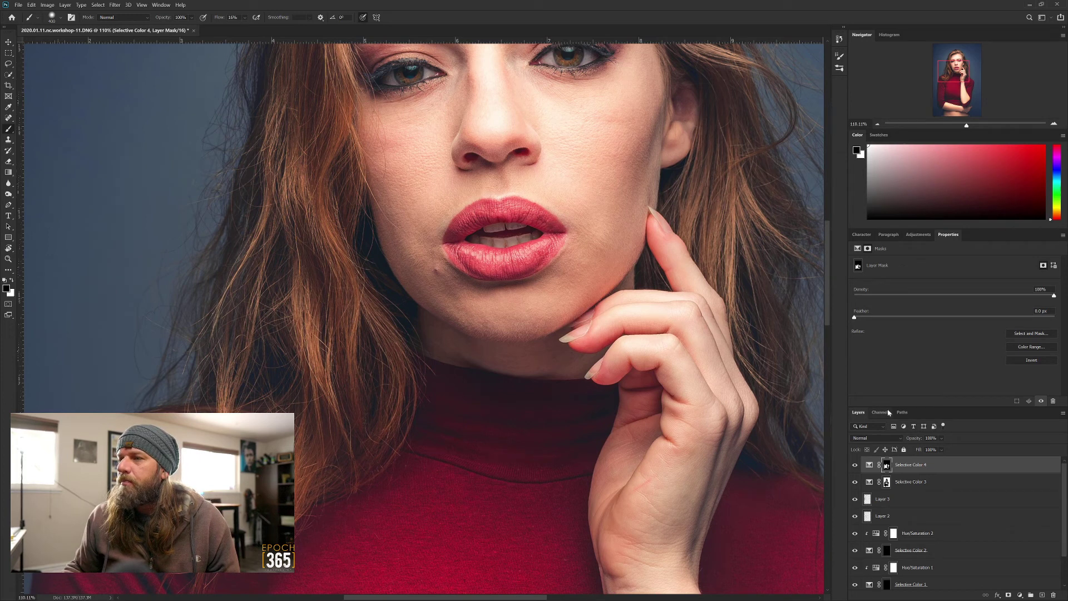
{"action": "left_click", "coordinate": [918, 234]}
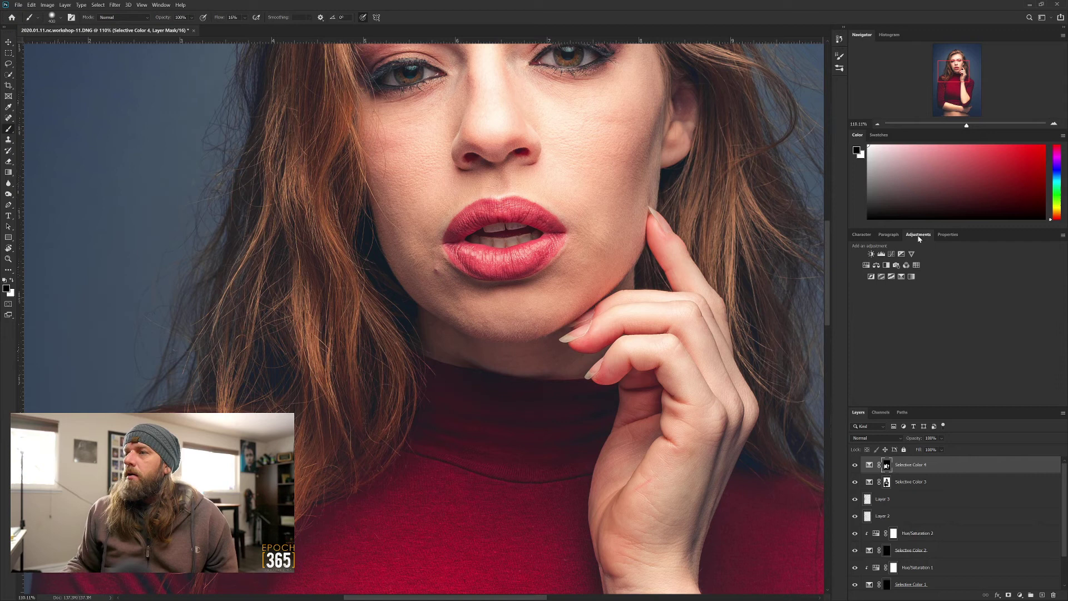
{"action": "left_click", "coordinate": [901, 277]}
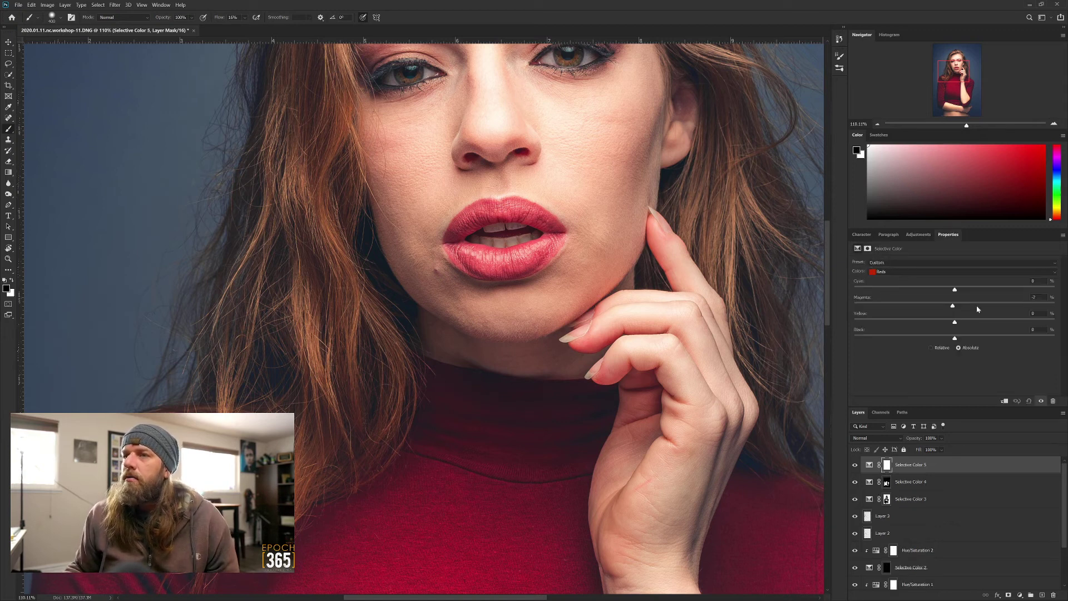
{"action": "left_click_drag", "start_coordinate": [976, 308], "coordinate": [938, 315]}
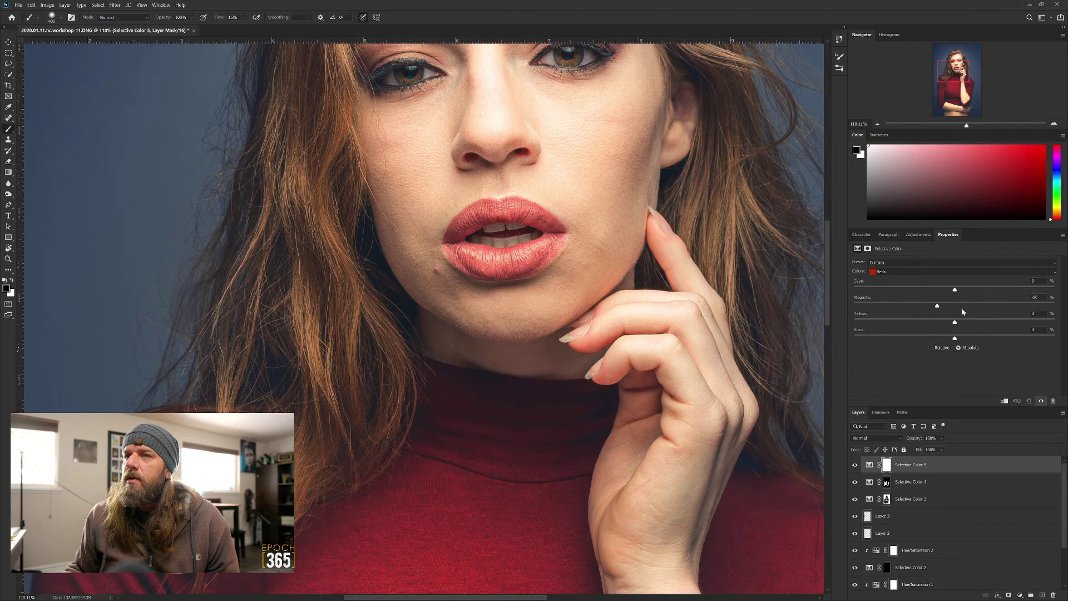
{"action": "left_click", "coordinate": [961, 311]}
{"action": "left_click_drag", "start_coordinate": [958, 292], "coordinate": [932, 296]}
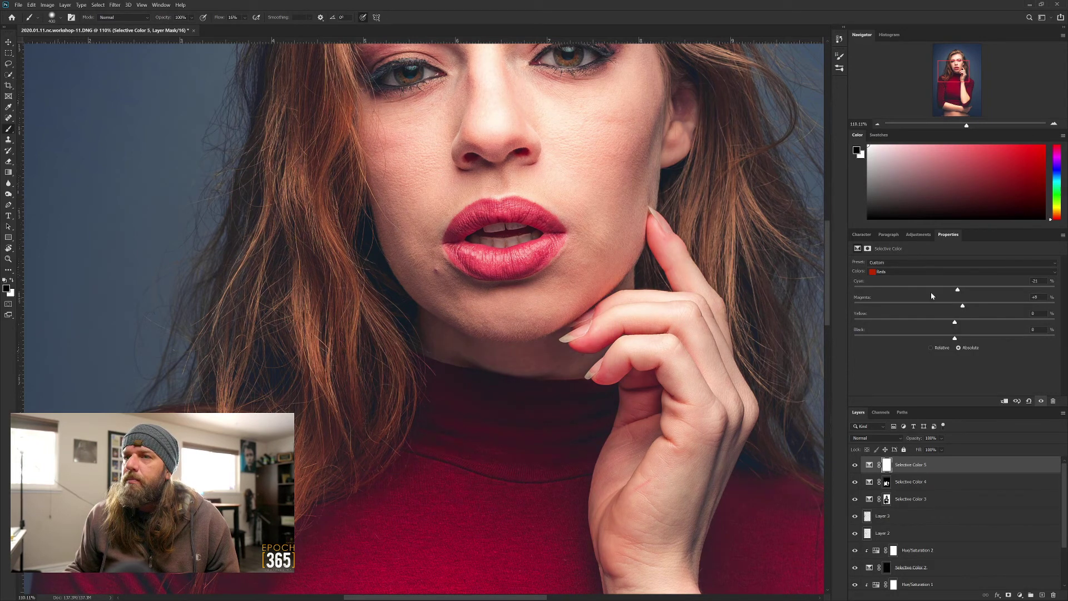
{"action": "left_click", "coordinate": [988, 291]}
{"action": "left_click_drag", "start_coordinate": [985, 291], "coordinate": [982, 291]}
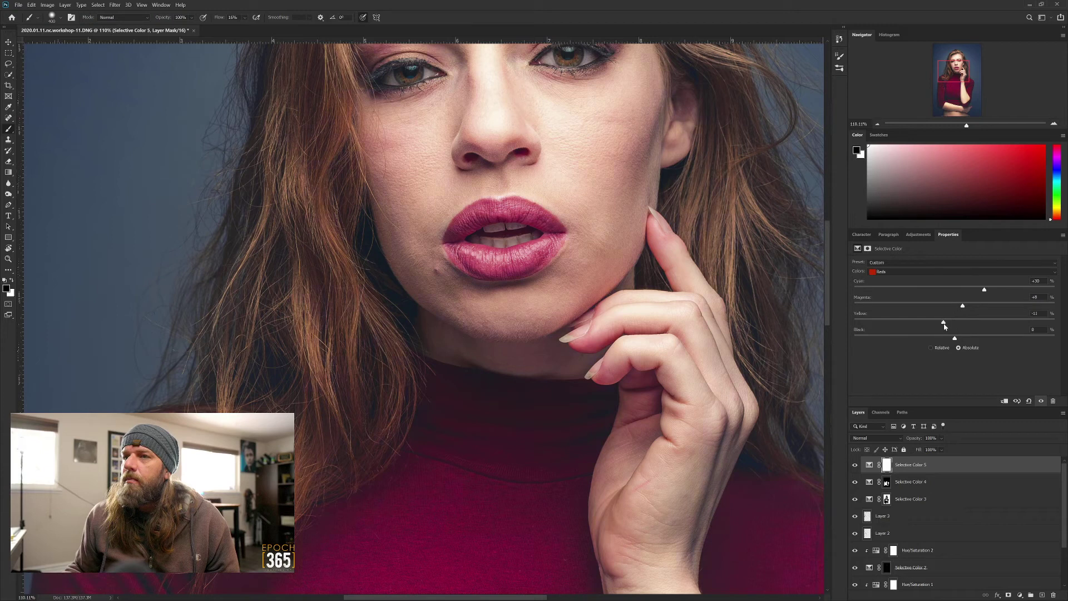
{"action": "left_click", "coordinate": [970, 322]}
{"action": "left_click_drag", "start_coordinate": [985, 291], "coordinate": [973, 293]}
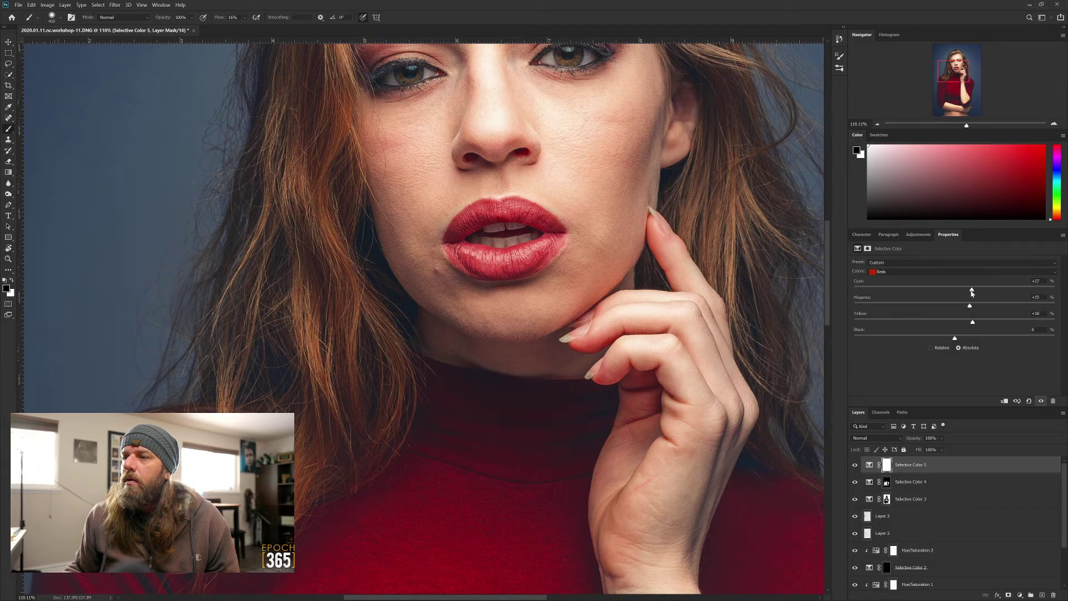
{"action": "left_click", "coordinate": [854, 467]}
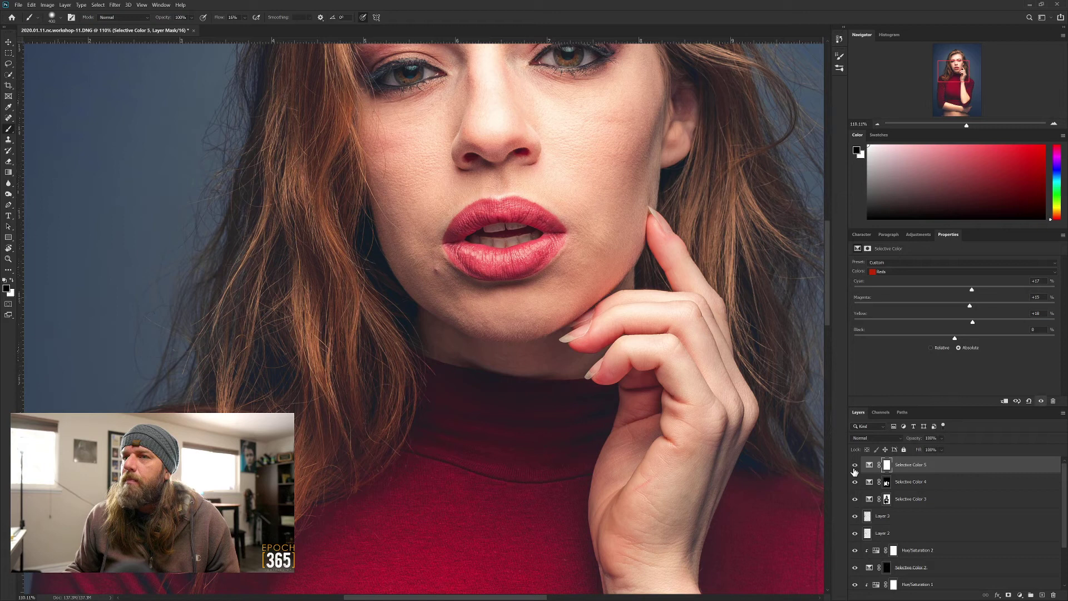
{"action": "left_click", "coordinate": [854, 469]}
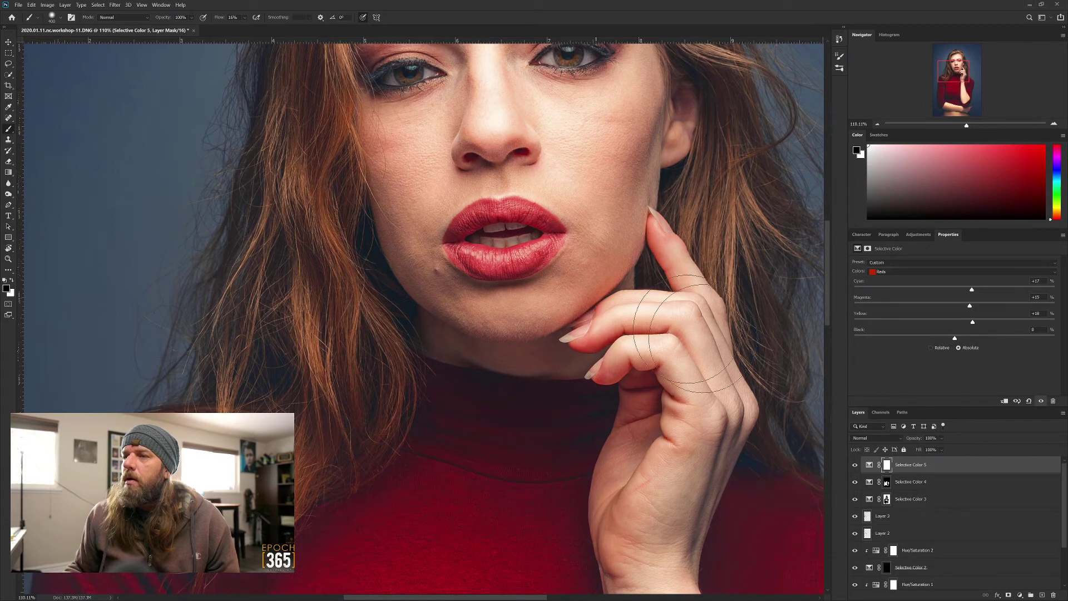
- Invert the new adjustment's mask to black and paint white over the upper and lower lips with a much smaller brush
{"action": "key", "text": "ctrl+i"}
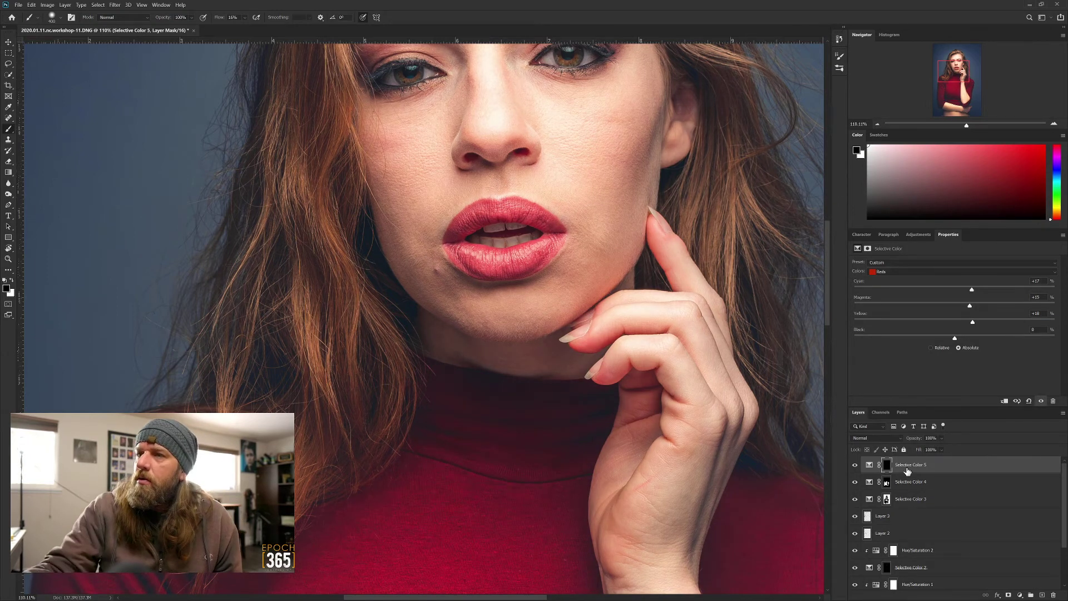
{"action": "key", "text": "x"}
{"action": "key", "text": "bracketleft"}
{"action": "key", "text": "bracketleft"}
{"action": "key", "text": "bracketleft"}
{"action": "key", "text": "bracketleft"}
{"action": "key", "text": "bracketleft"}
{"action": "key", "text": "bracketleft"}
{"action": "key", "text": "bracketleft"}
{"action": "key", "text": "bracketleft"}
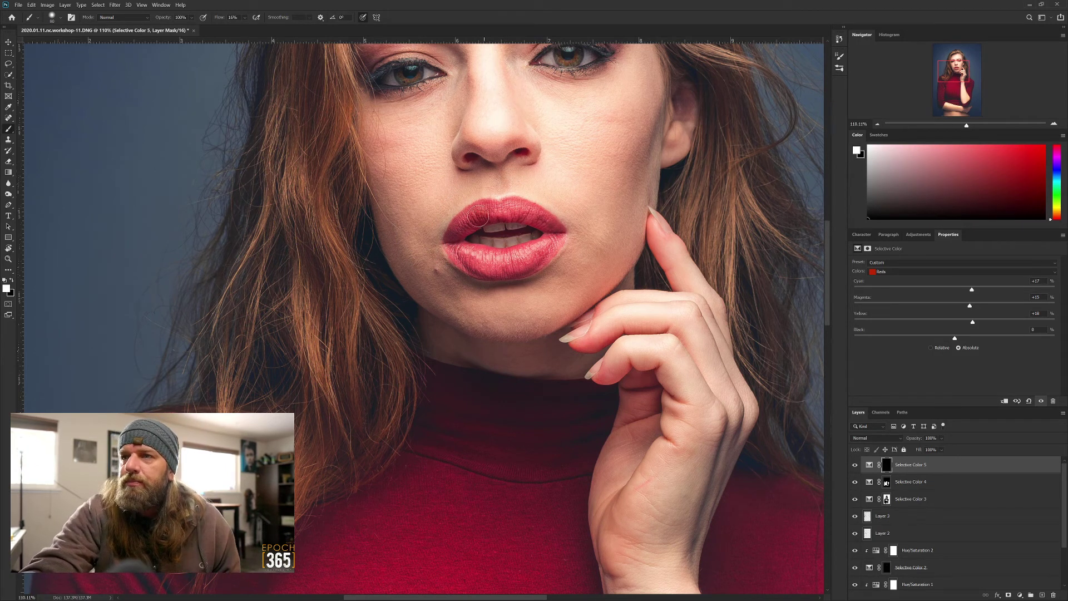
{"action": "mouse_move", "coordinate": [498, 213]}
{"action": "left_mouse_down"}
{"action": "mouse_move", "coordinate": [537, 217]}
{"action": "mouse_move", "coordinate": [554, 234]}
{"action": "mouse_move", "coordinate": [534, 262]}
{"action": "mouse_move", "coordinate": [477, 263]}
{"action": "left_mouse_up"}
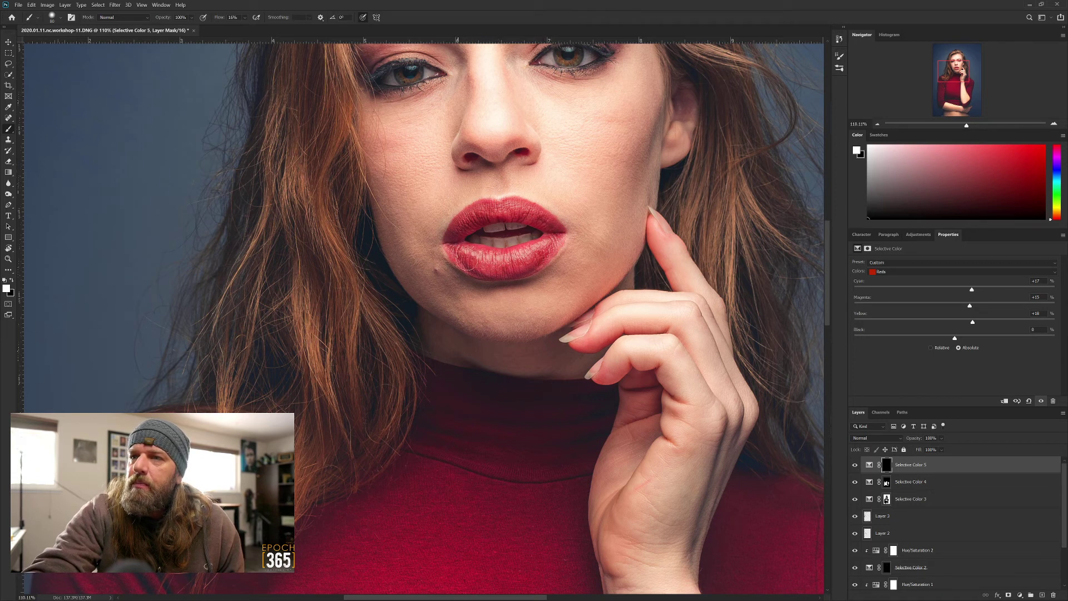
{"action": "mouse_move", "coordinate": [470, 266]}
{"action": "left_mouse_down"}
{"action": "mouse_move", "coordinate": [530, 265]}
{"action": "mouse_move", "coordinate": [555, 236]}
{"action": "mouse_move", "coordinate": [541, 220]}
{"action": "mouse_move", "coordinate": [498, 216]}
{"action": "mouse_move", "coordinate": [451, 244]}
{"action": "mouse_move", "coordinate": [541, 260]}
{"action": "mouse_move", "coordinate": [531, 263]}
{"action": "mouse_move", "coordinate": [554, 239]}
{"action": "mouse_move", "coordinate": [517, 211]}
{"action": "mouse_move", "coordinate": [528, 211]}
{"action": "mouse_move", "coordinate": [482, 210]}
{"action": "mouse_move", "coordinate": [457, 248]}
{"action": "left_mouse_up"}
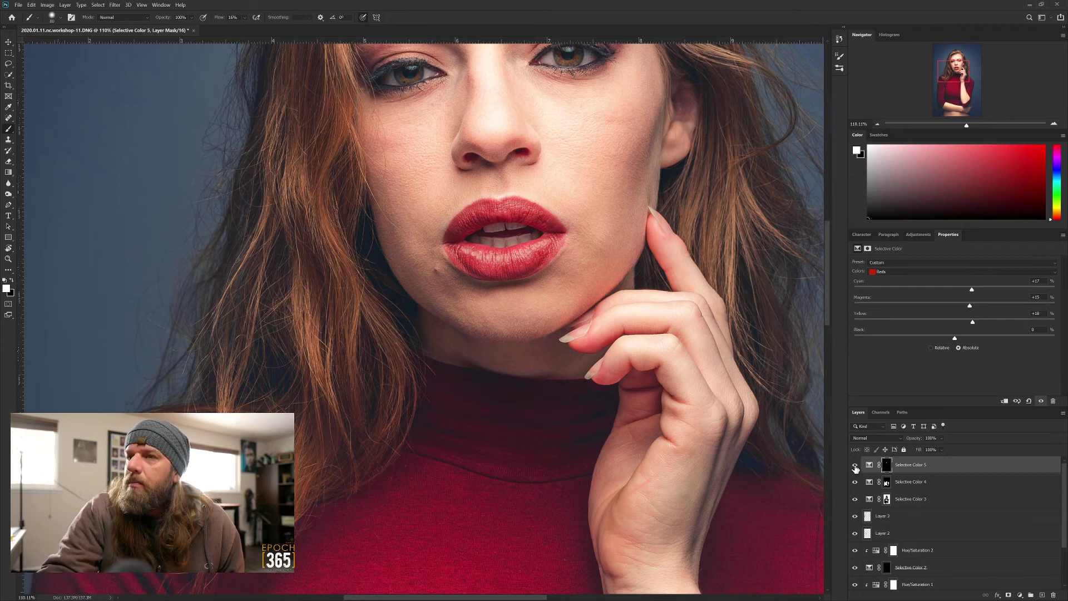
- Compare the portrait with and without the lip color adjustment, both close up and with the whole figure in view
{"action": "left_click", "coordinate": [855, 465]}
{"action": "left_click", "coordinate": [855, 465]}
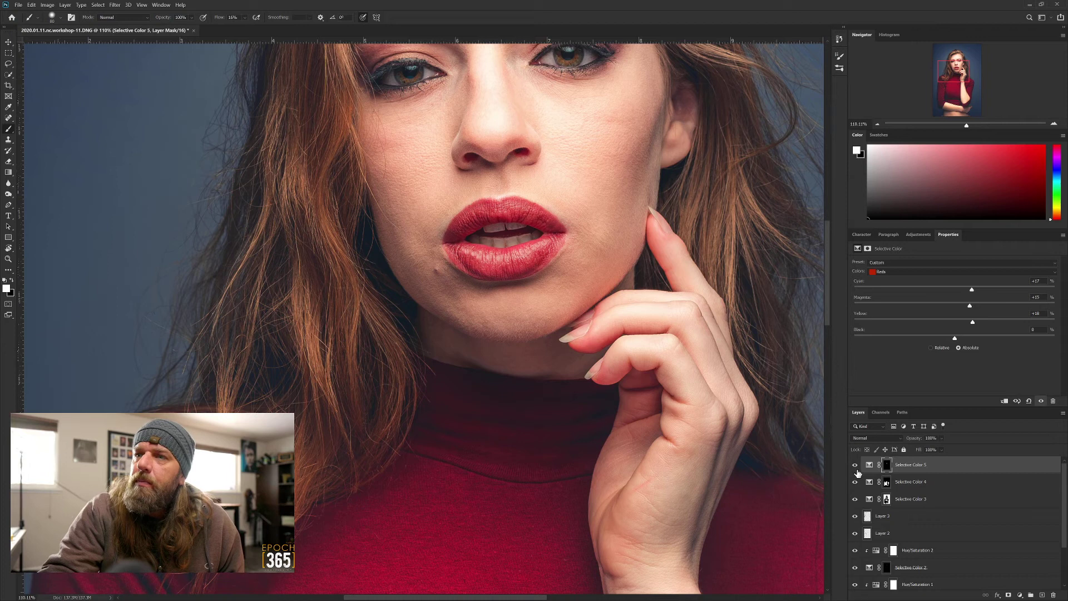
{"action": "left_click", "coordinate": [876, 125]}
{"action": "left_click", "coordinate": [877, 126]}
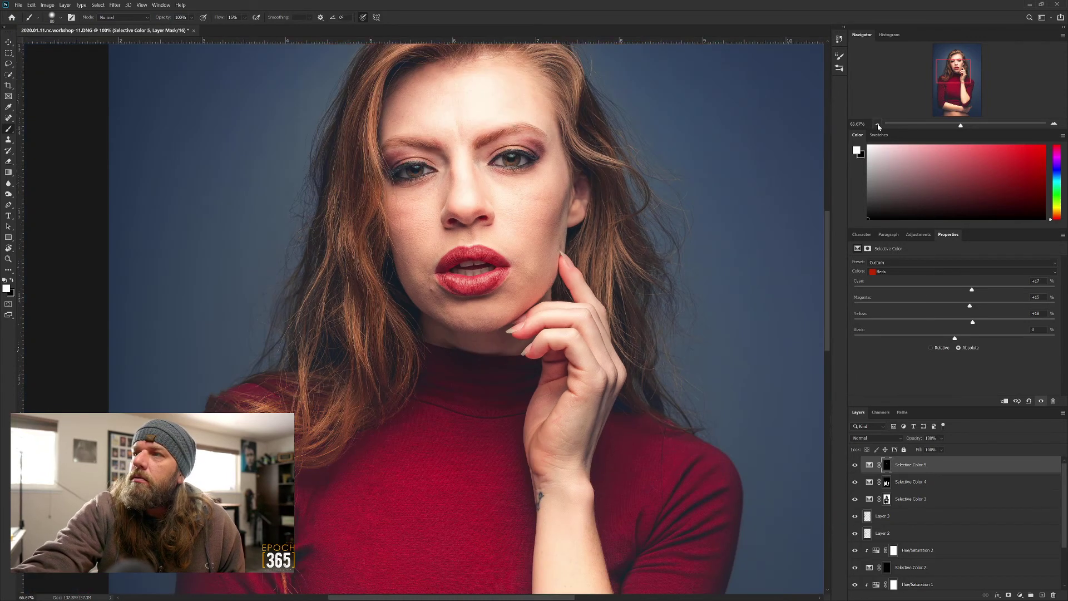
{"action": "left_click", "coordinate": [877, 125]}
{"action": "left_click", "coordinate": [877, 125]}
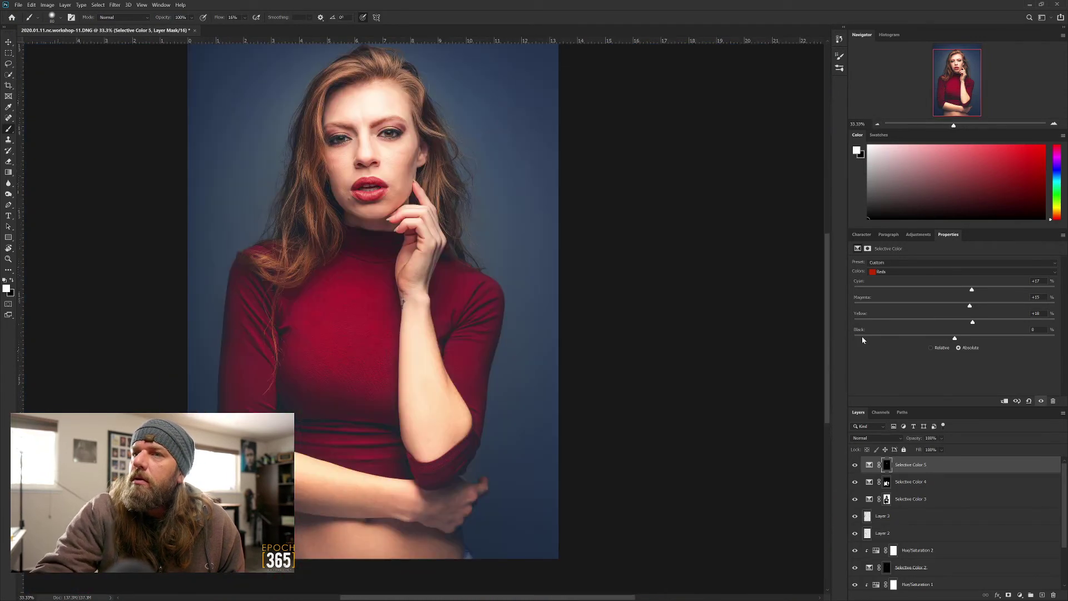
{"action": "left_click", "coordinate": [855, 467]}
{"action": "left_click", "coordinate": [855, 468]}
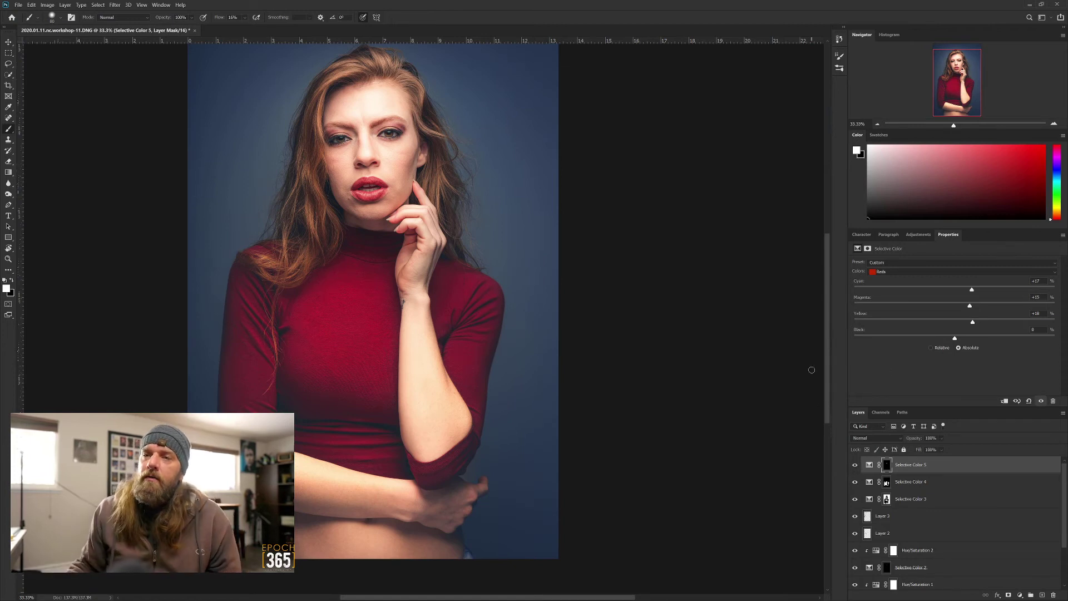
- Save the layered portrait as 2020.01.11.nc.workshop-11-Edit-5.psd
{"action": "scroll", "coordinate": [483, 362], "scroll_direction": "down", "scroll_amount": 1}
{"action": "scroll", "coordinate": [366, 369], "scroll_direction": "up", "scroll_amount": 1}
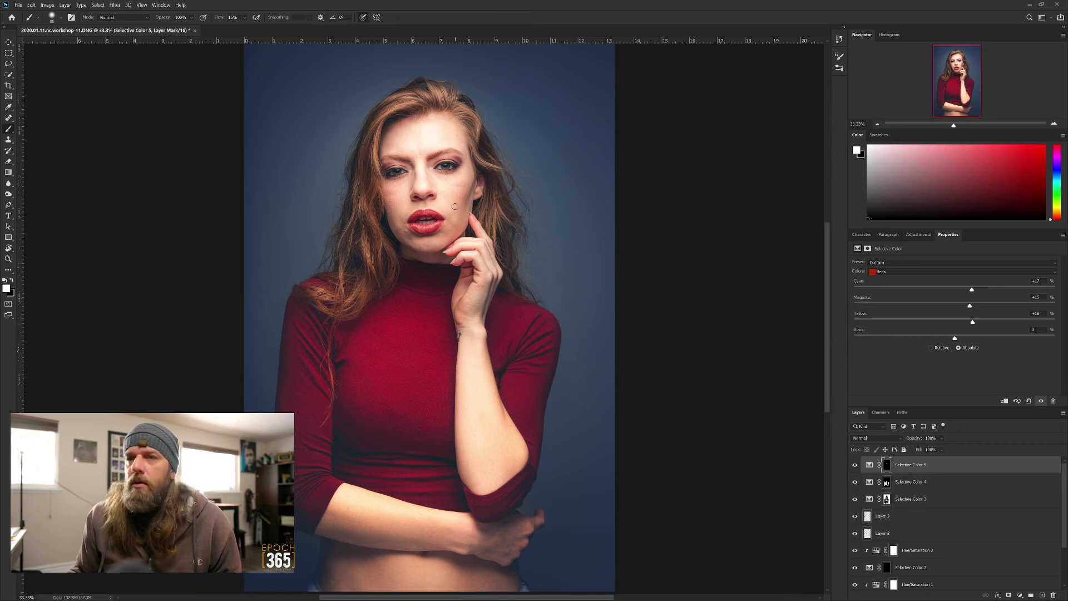
{"action": "key", "text": "ctrl+s"}
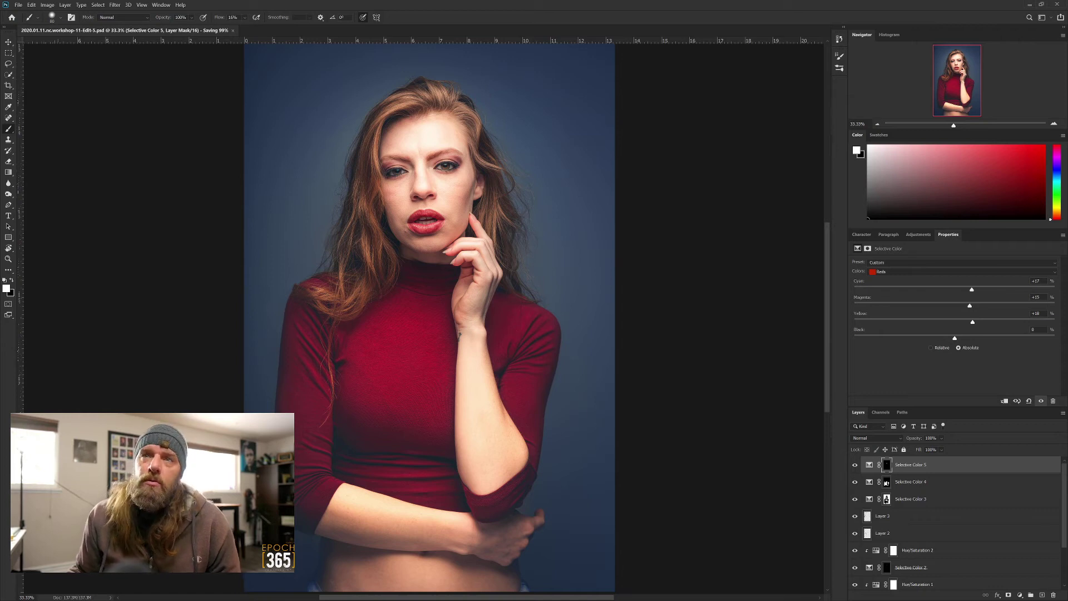
- Switch to Lightroom Classic, check the portrait's face up close, and set the white balance Temp to +2
{"action": "key", "text": "alt+Tab"}
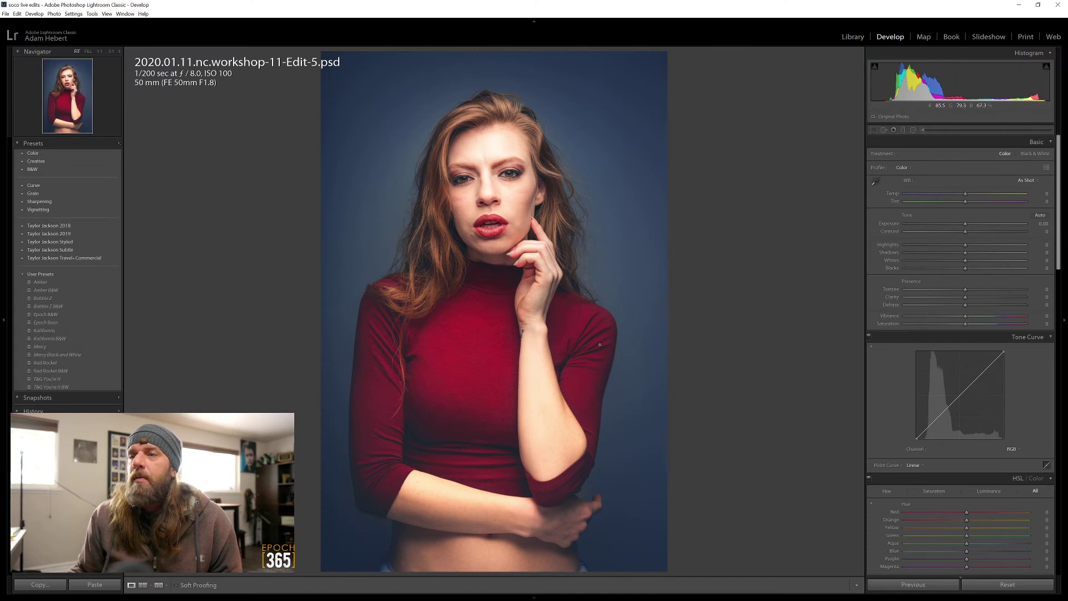
{"action": "left_click", "coordinate": [490, 181]}
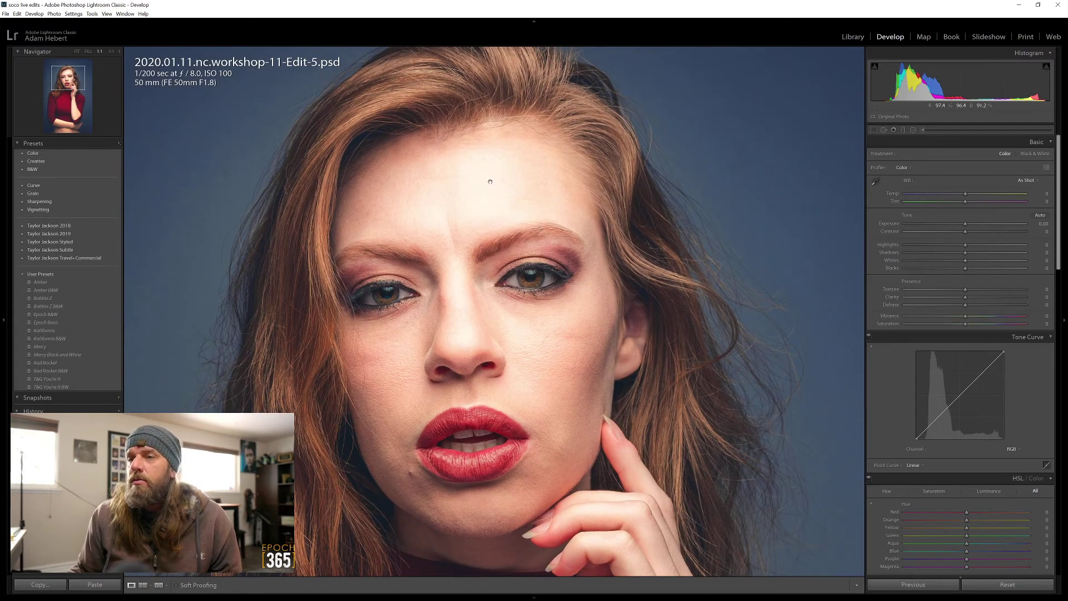
{"action": "left_click", "coordinate": [490, 181]}
{"action": "left_click_drag", "start_coordinate": [965, 194], "coordinate": [966, 195]}
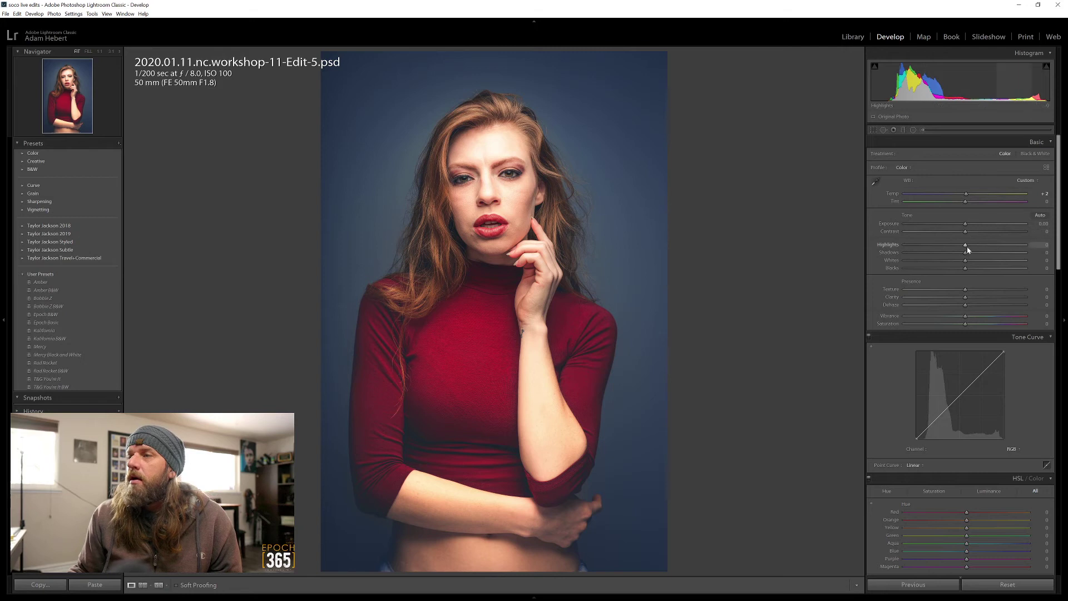
- Lower the portrait's Highlights to -5 and Shadows to -4
{"action": "left_click_drag", "start_coordinate": [967, 246], "coordinate": [959, 246]}
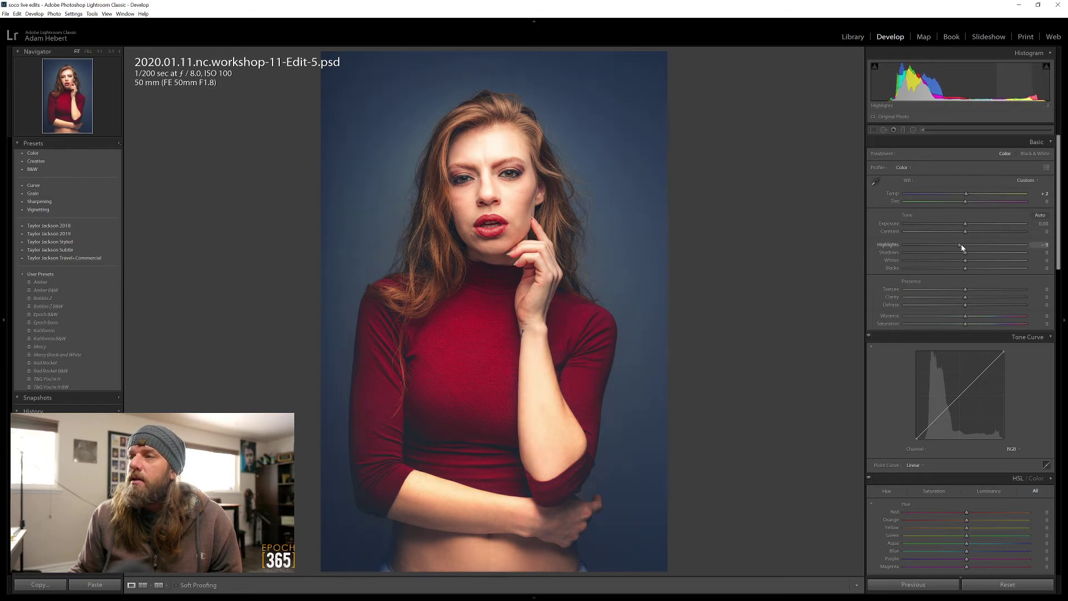
{"action": "left_click_drag", "start_coordinate": [965, 249], "coordinate": [964, 249]}
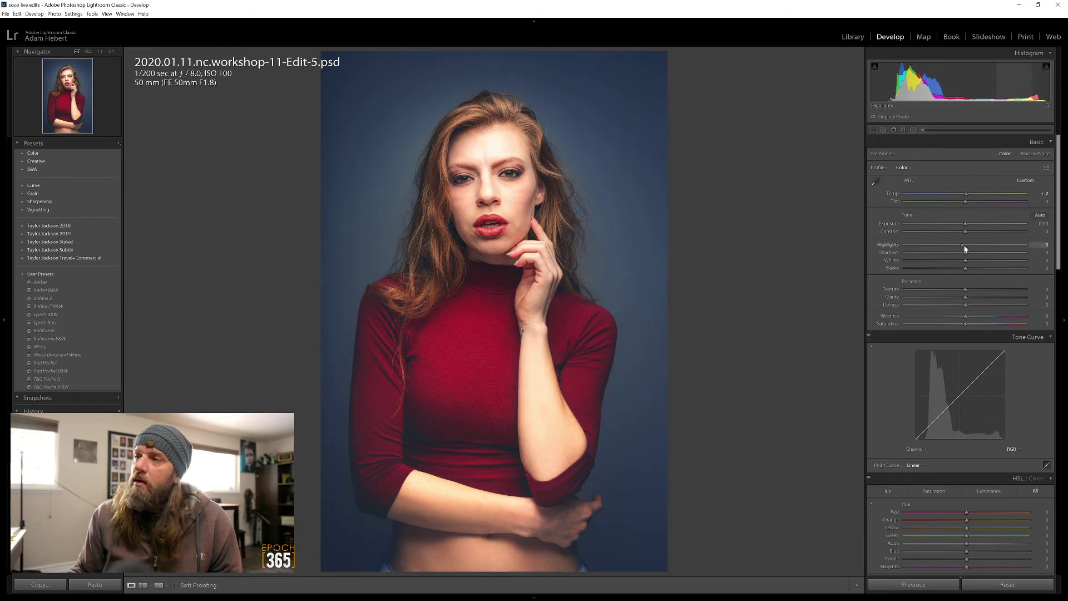
{"action": "mouse_move", "coordinate": [968, 254]}
{"action": "left_mouse_down"}
{"action": "mouse_move", "coordinate": [954, 255]}
{"action": "mouse_move", "coordinate": [963, 255]}
{"action": "left_mouse_up"}
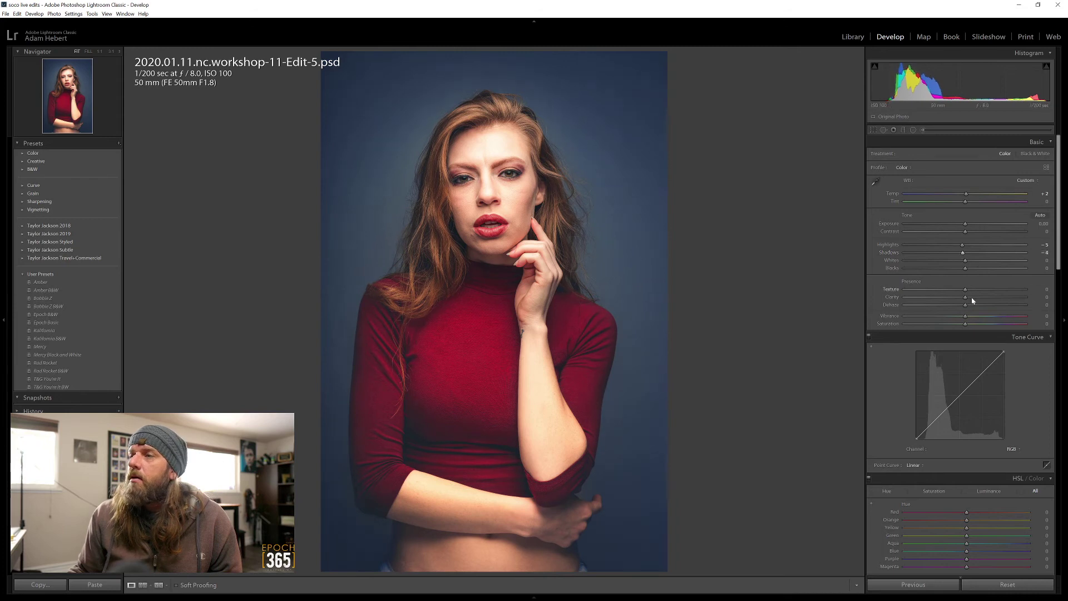
- Set Clarity to -6 and check the softened skin at close range
{"action": "left_click_drag", "start_coordinate": [964, 301], "coordinate": [965, 301]}
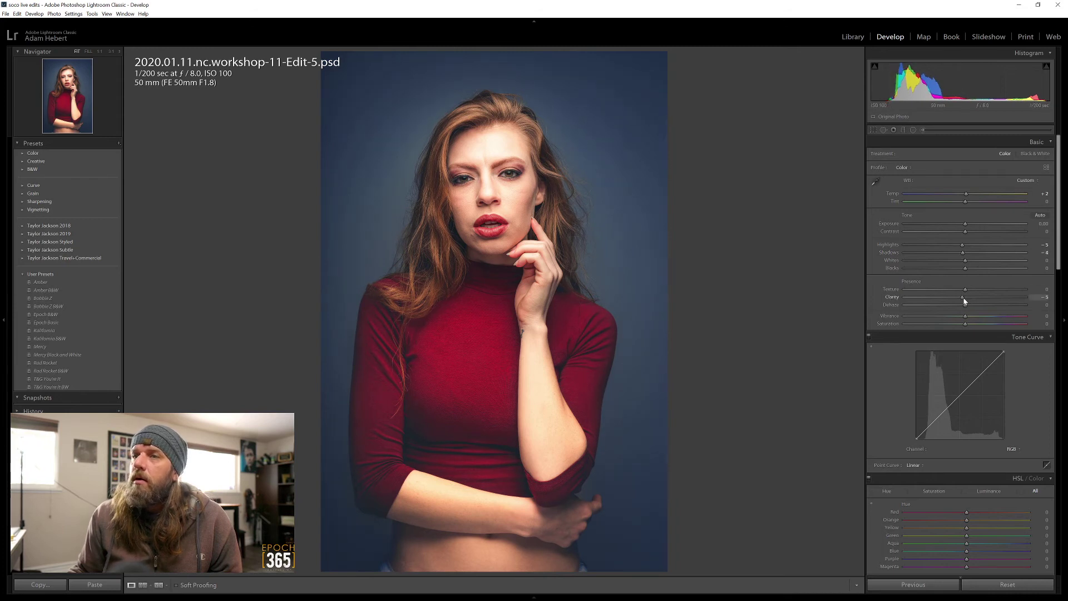
{"action": "left_click", "coordinate": [488, 177]}
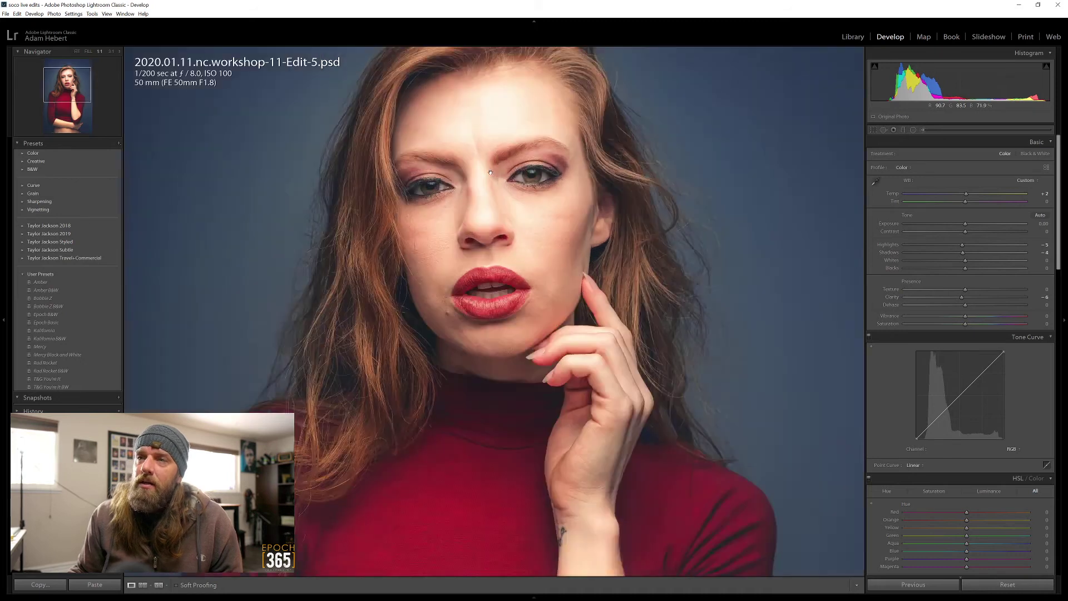
{"action": "left_click", "coordinate": [517, 336]}
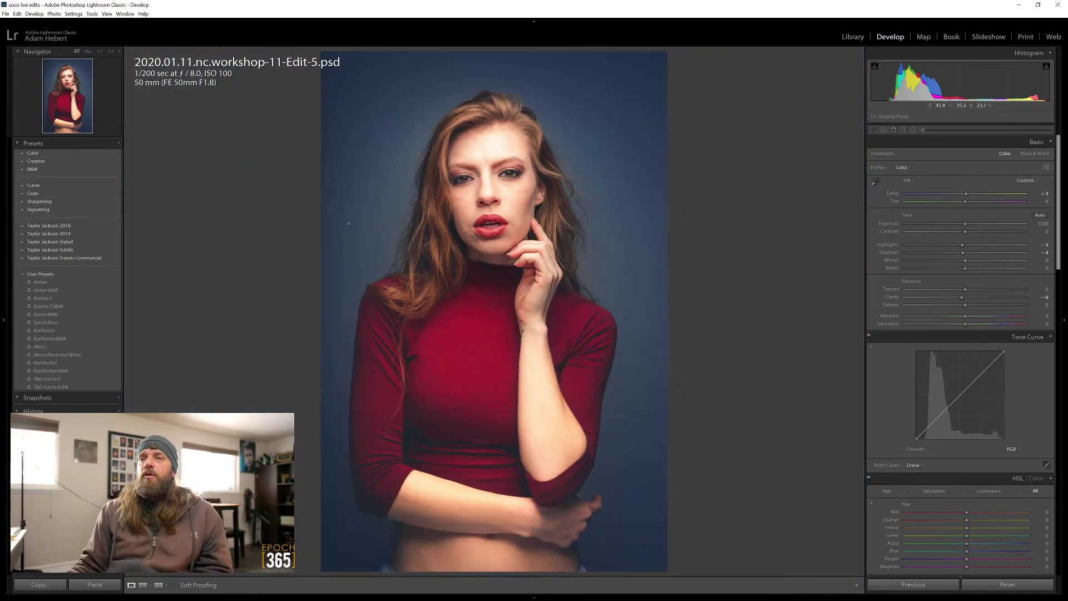
- Compare the edited portrait with the Edit-4 composite, the other Edit-5 version and the DNG original, ending on the adjusted Edit-5 image
{"action": "mouse_move", "coordinate": [25, 597]}
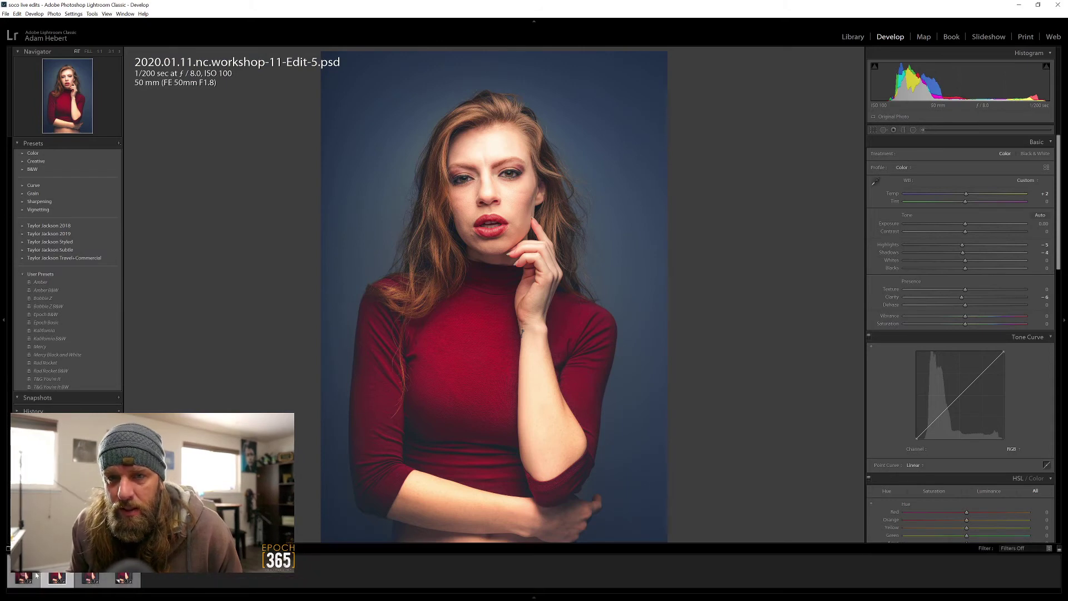
{"action": "left_click", "coordinate": [36, 575]}
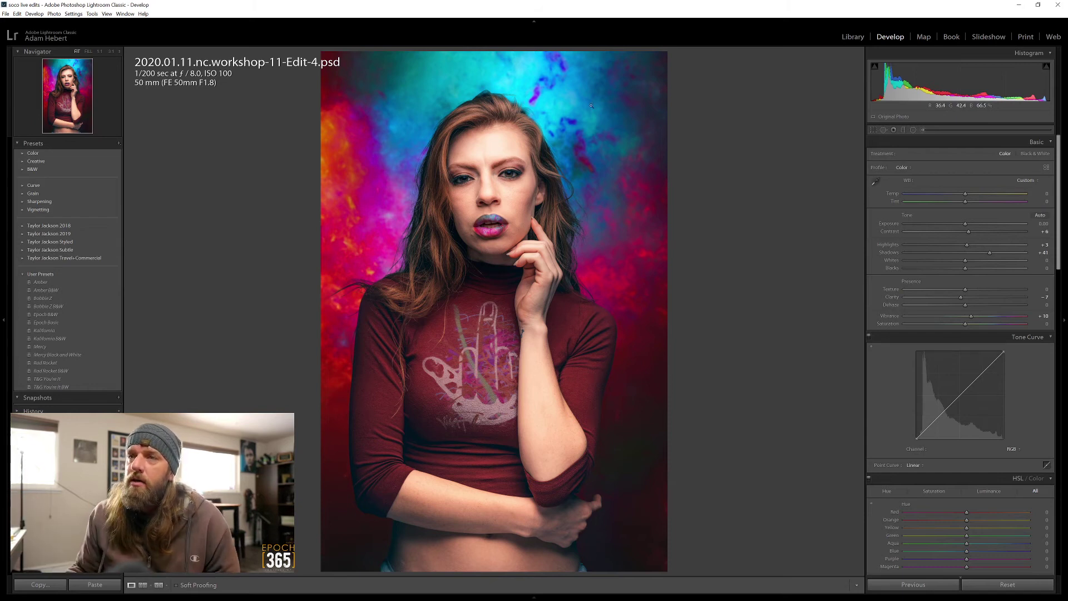
{"action": "key", "text": "F6"}
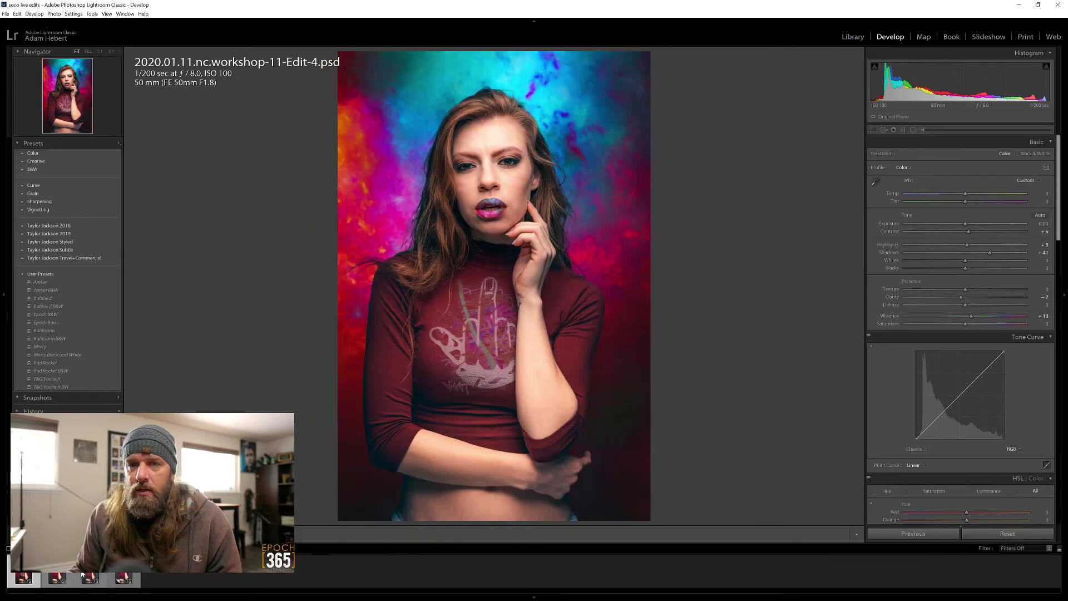
{"action": "left_click", "coordinate": [57, 578]}
{"action": "left_click", "coordinate": [90, 579]}
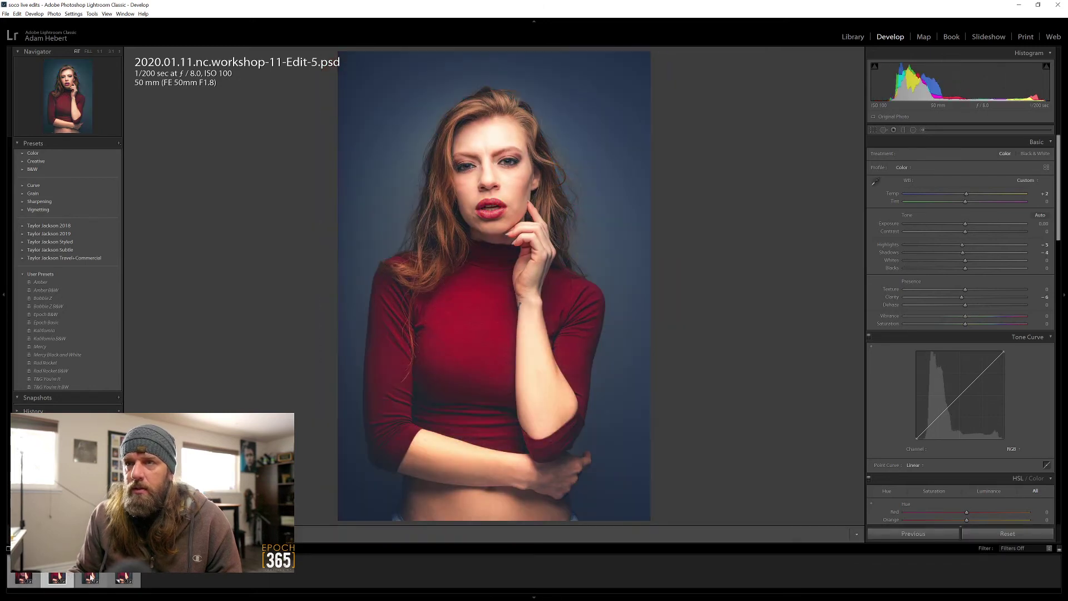
{"action": "left_click", "coordinate": [124, 579]}
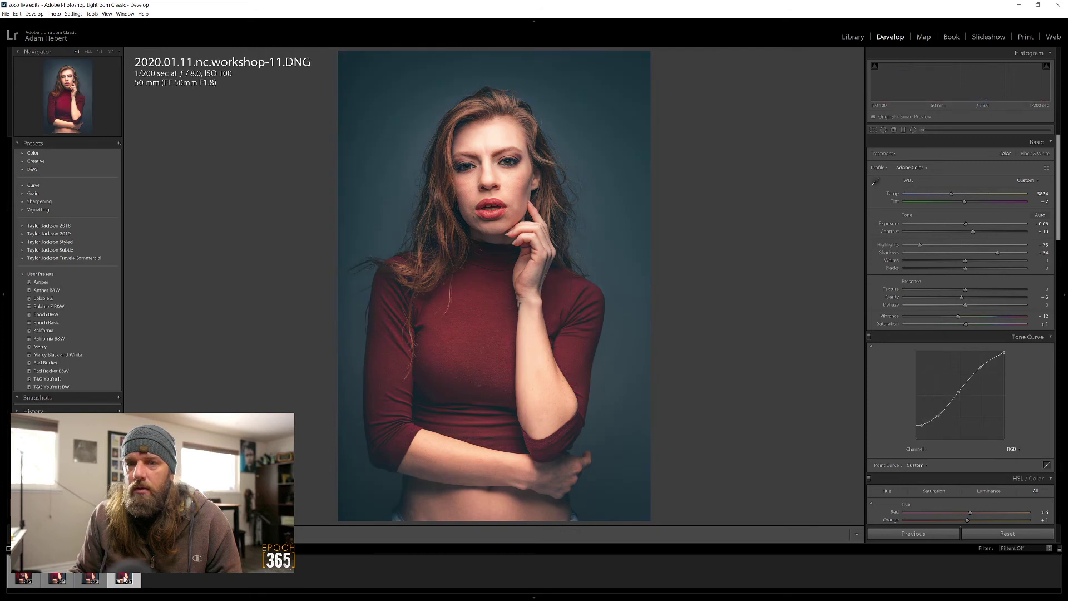
{"action": "left_click", "coordinate": [71, 576]}
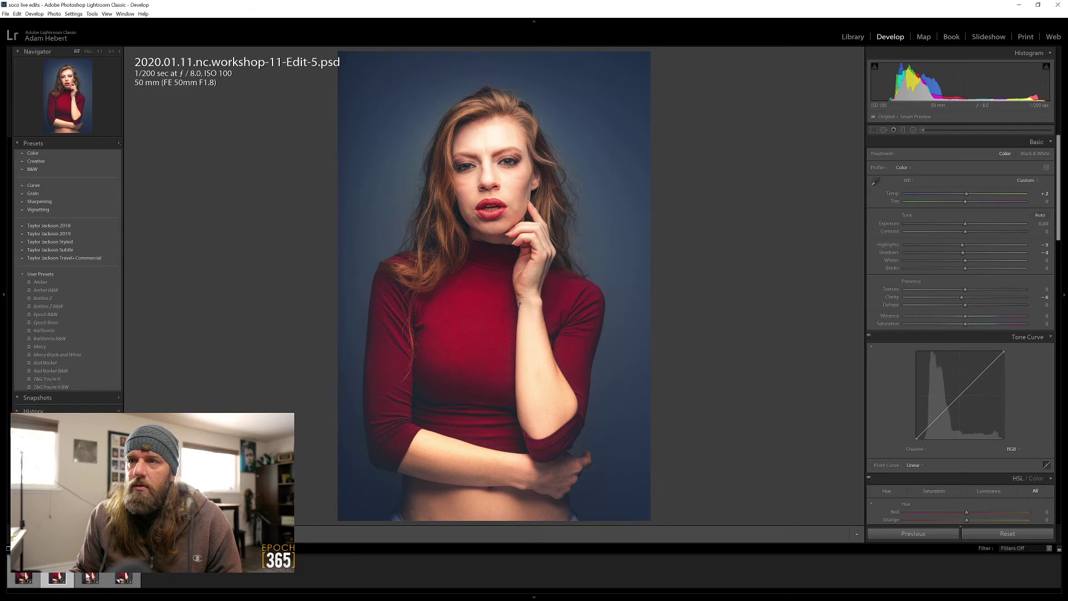
{"action": "left_click", "coordinate": [88, 577]}
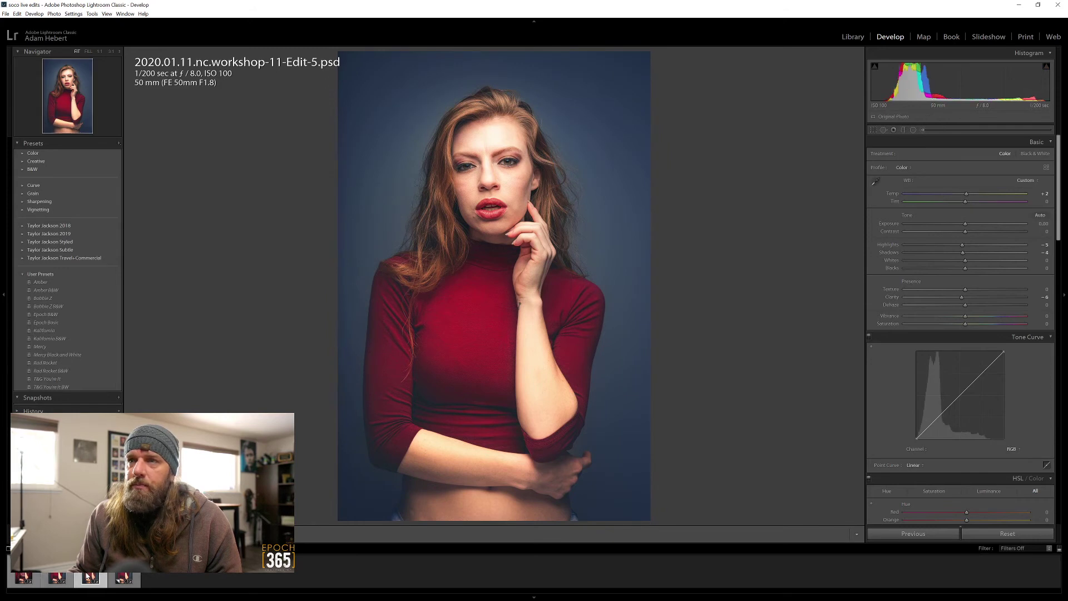
{"action": "left_click", "coordinate": [65, 576]}
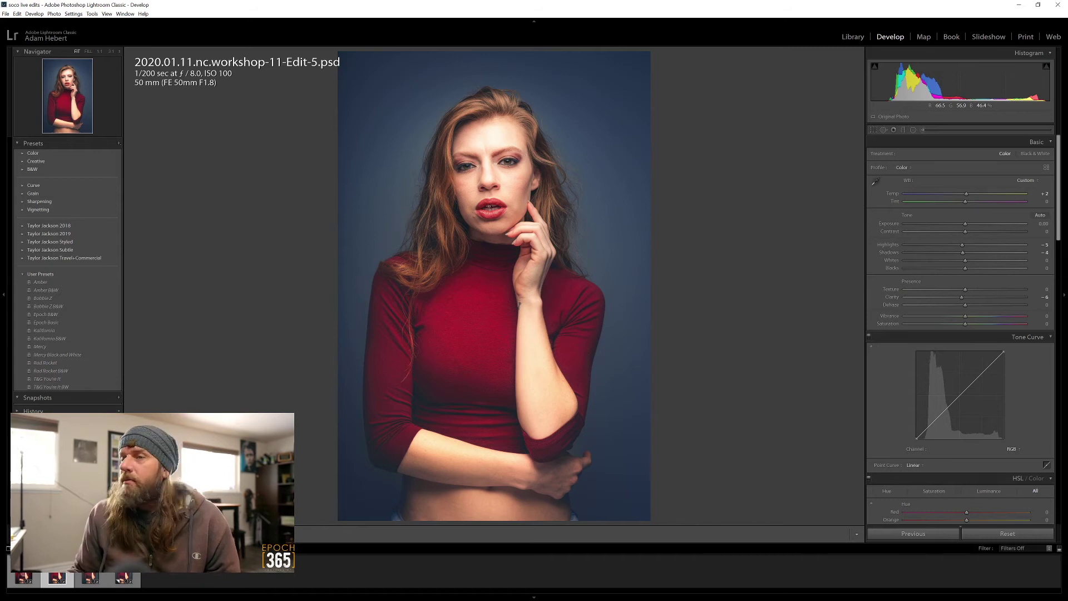
- Switch to Photoshop and add a new empty layer above Selective Color 5
{"action": "key", "text": "alt+Tab"}
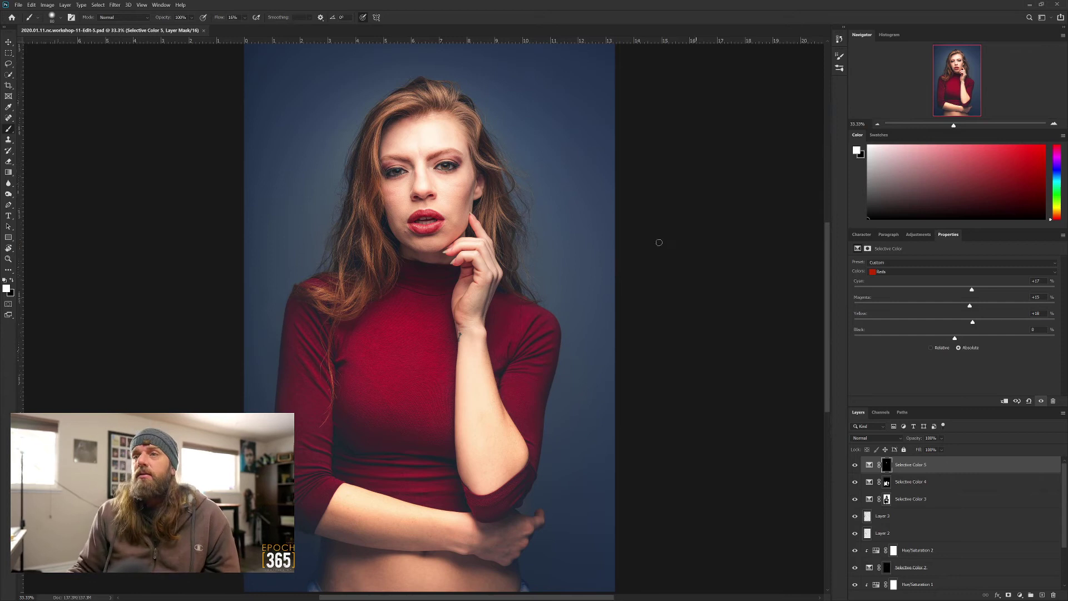
{"action": "scroll", "coordinate": [400, 175], "scroll_direction": "up", "scroll_amount": 5}
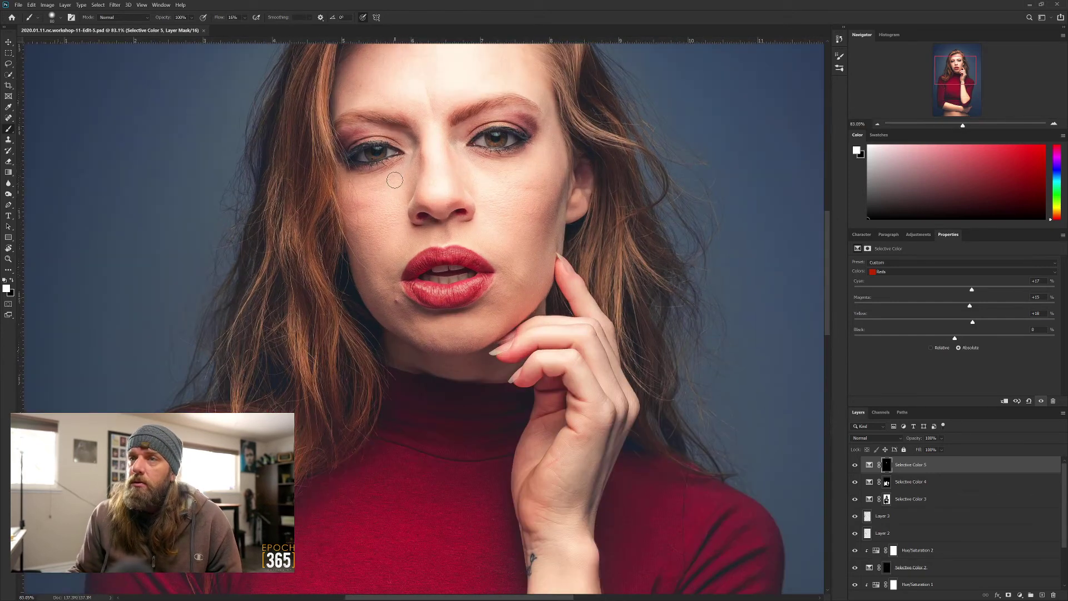
{"action": "scroll", "coordinate": [400, 174], "scroll_direction": "down", "scroll_amount": 5}
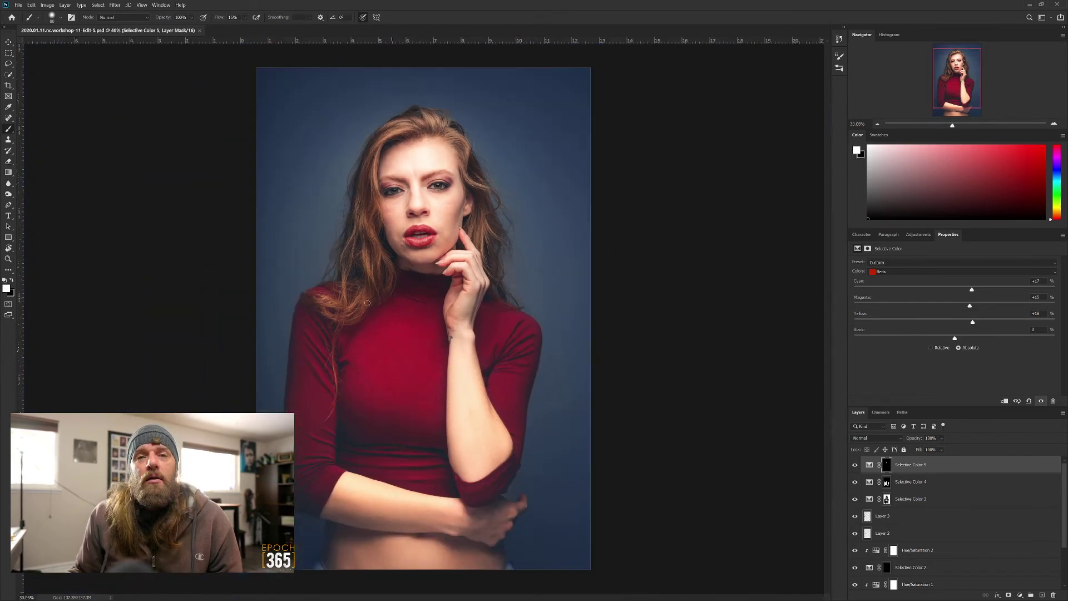
{"action": "scroll", "coordinate": [306, 307], "scroll_direction": "up", "scroll_amount": 3}
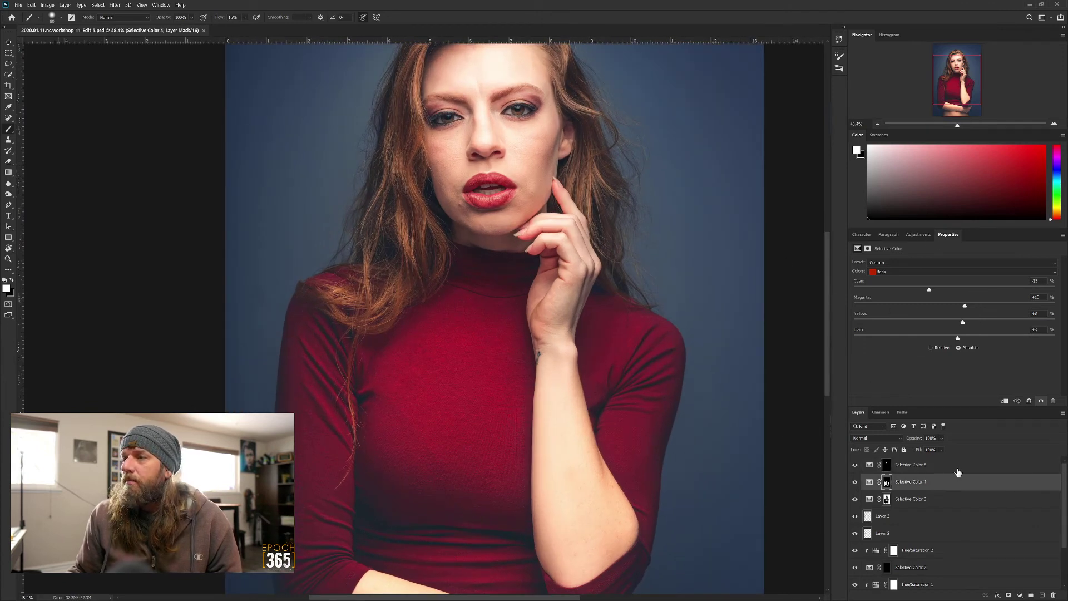
{"action": "left_click", "coordinate": [1039, 593]}
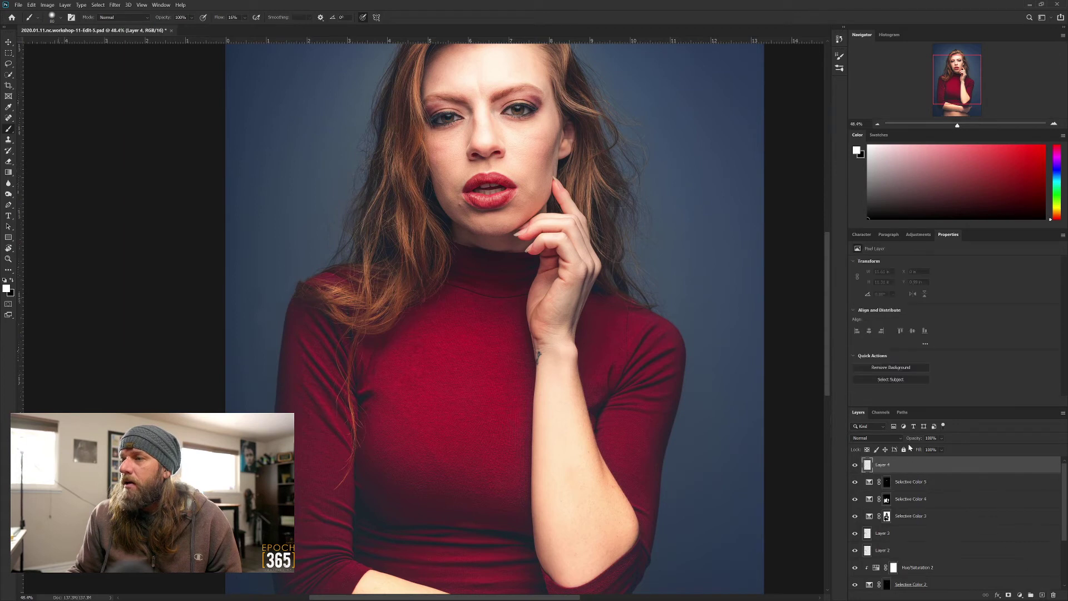
- Fill Layer 4 with a merged copy of the visible image and run Select Subject on it
{"action": "left_click", "coordinate": [891, 381]}
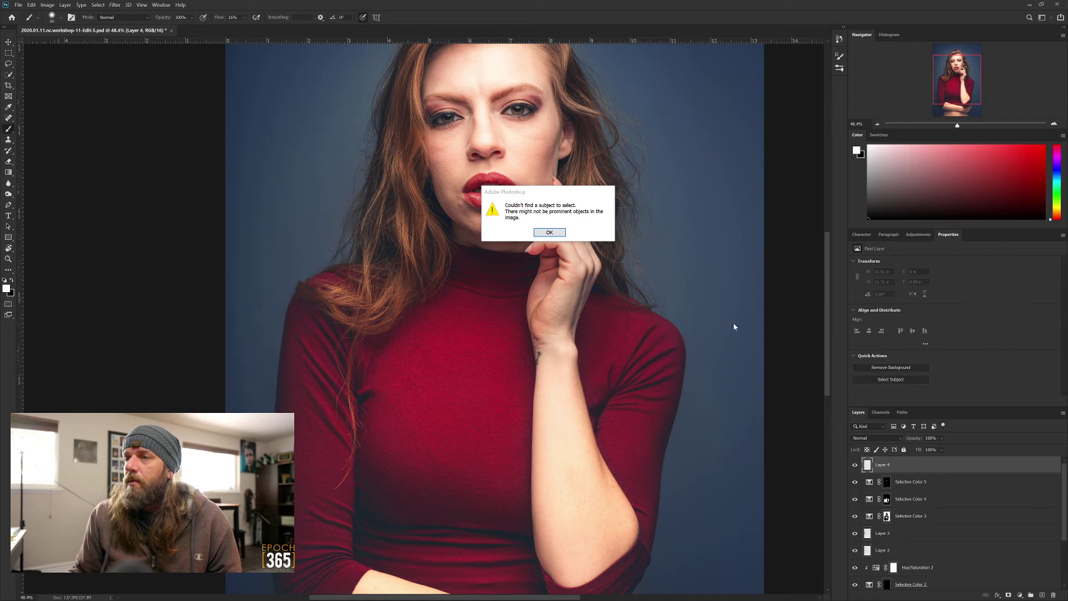
{"action": "key", "text": "Return"}
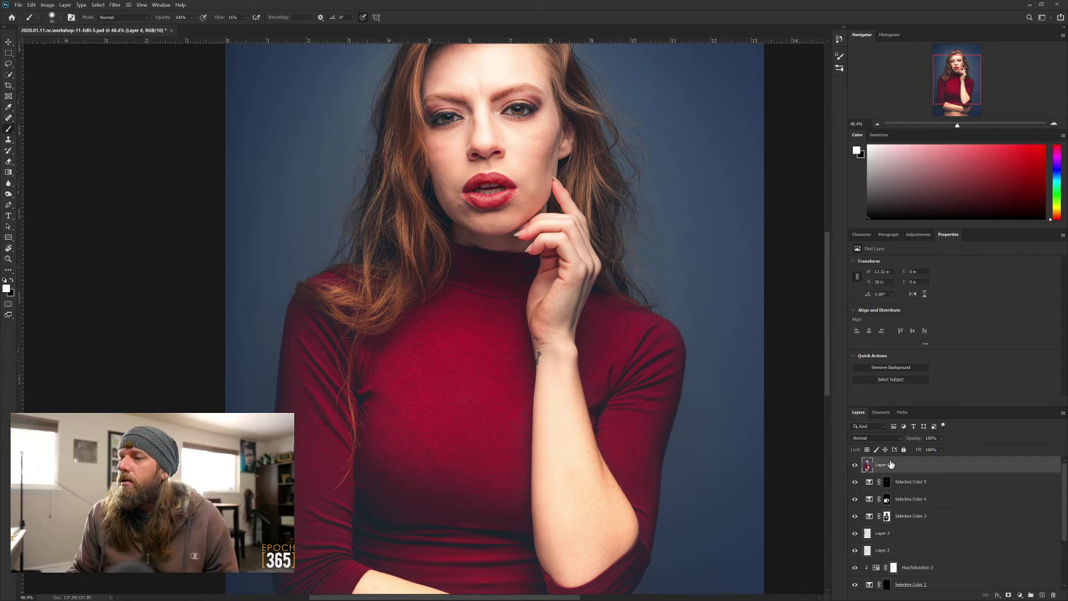
{"action": "left_click", "coordinate": [891, 380]}
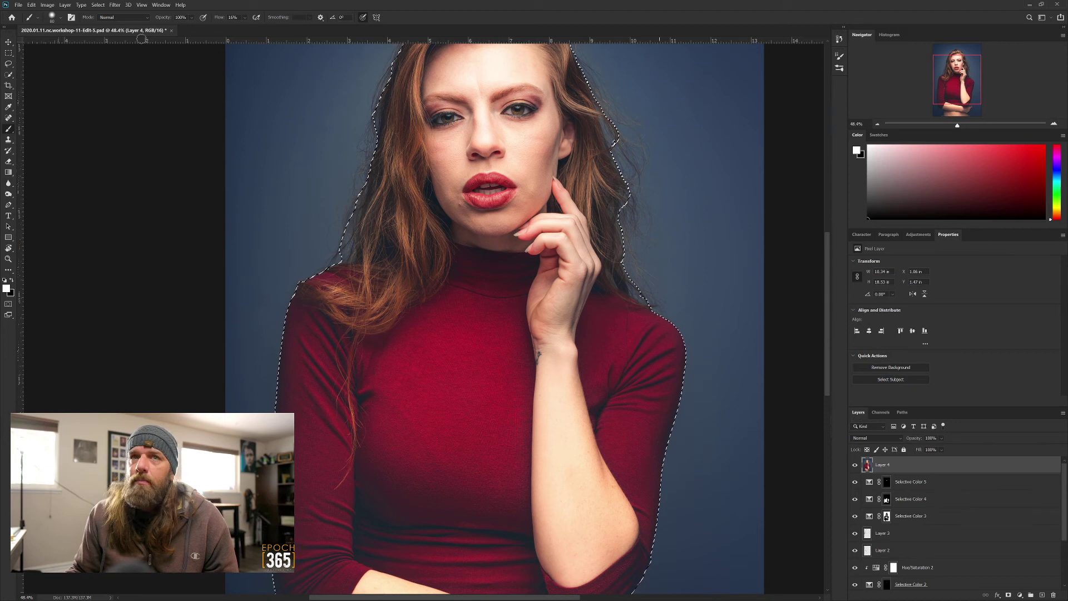
- Open the subject selection in Select and Mask and refine its edge around the hair down to the shoulders and elbow
{"action": "left_click", "coordinate": [10, 64]}
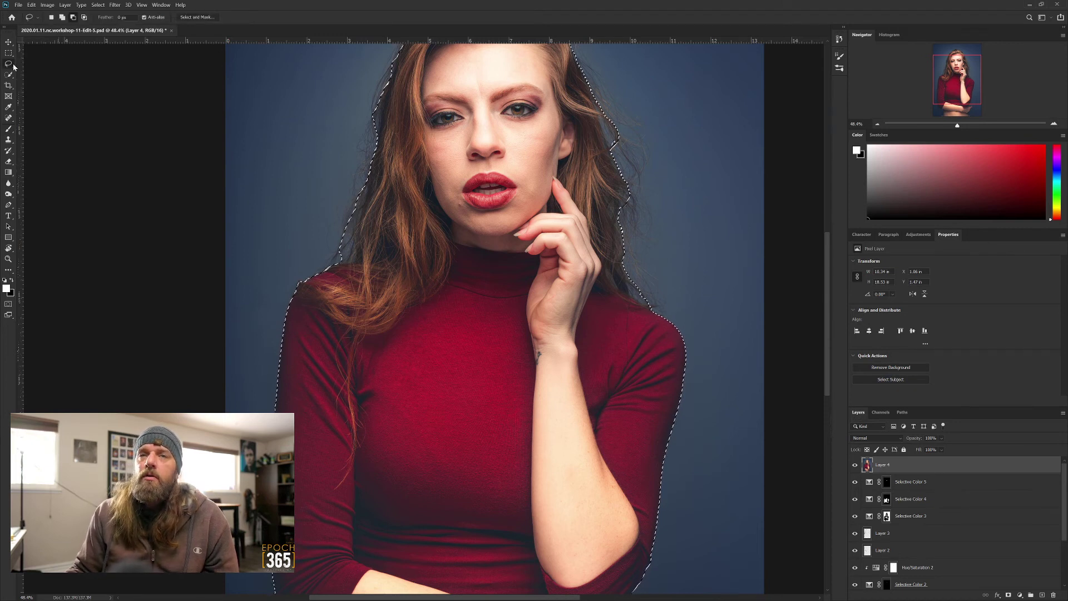
{"action": "left_click", "coordinate": [196, 17]}
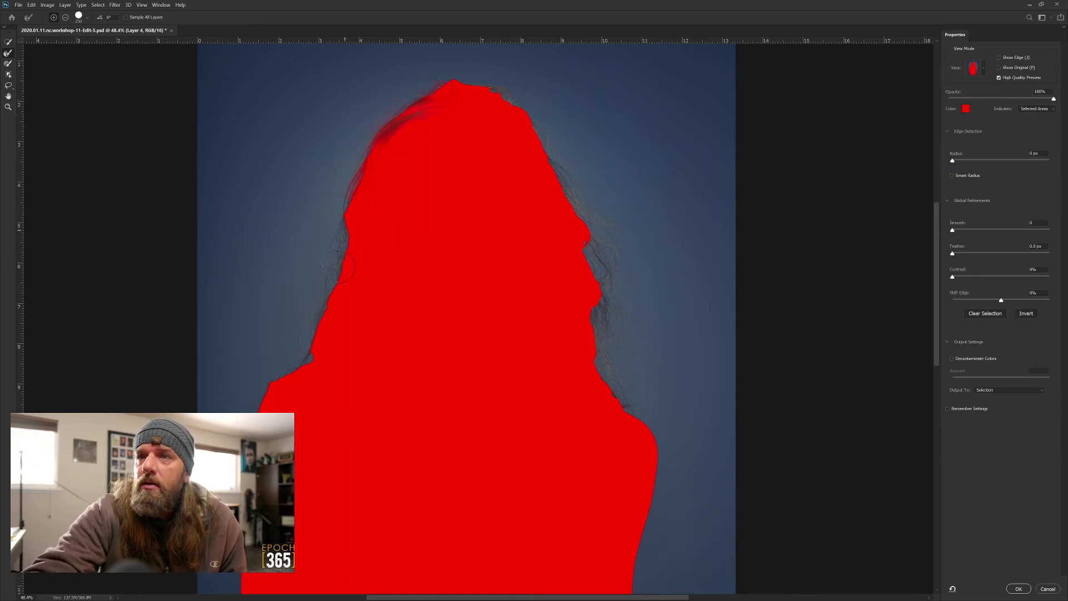
{"action": "left_click_drag", "start_coordinate": [311, 340], "coordinate": [279, 382]}
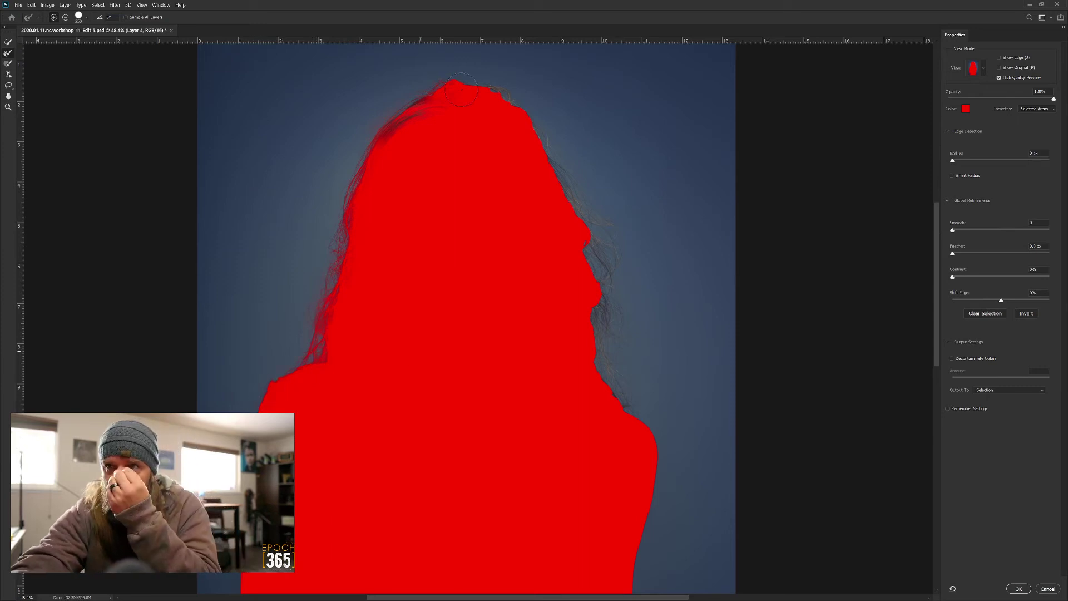
{"action": "mouse_move", "coordinate": [520, 106]}
{"action": "left_mouse_down"}
{"action": "mouse_move", "coordinate": [589, 205]}
{"action": "mouse_move", "coordinate": [603, 260]}
{"action": "mouse_move", "coordinate": [599, 318]}
{"action": "mouse_move", "coordinate": [611, 328]}
{"action": "left_mouse_up"}
{"action": "mouse_move", "coordinate": [605, 348]}
{"action": "left_mouse_down"}
{"action": "mouse_move", "coordinate": [609, 380]}
{"action": "mouse_move", "coordinate": [652, 442]}
{"action": "left_mouse_up"}
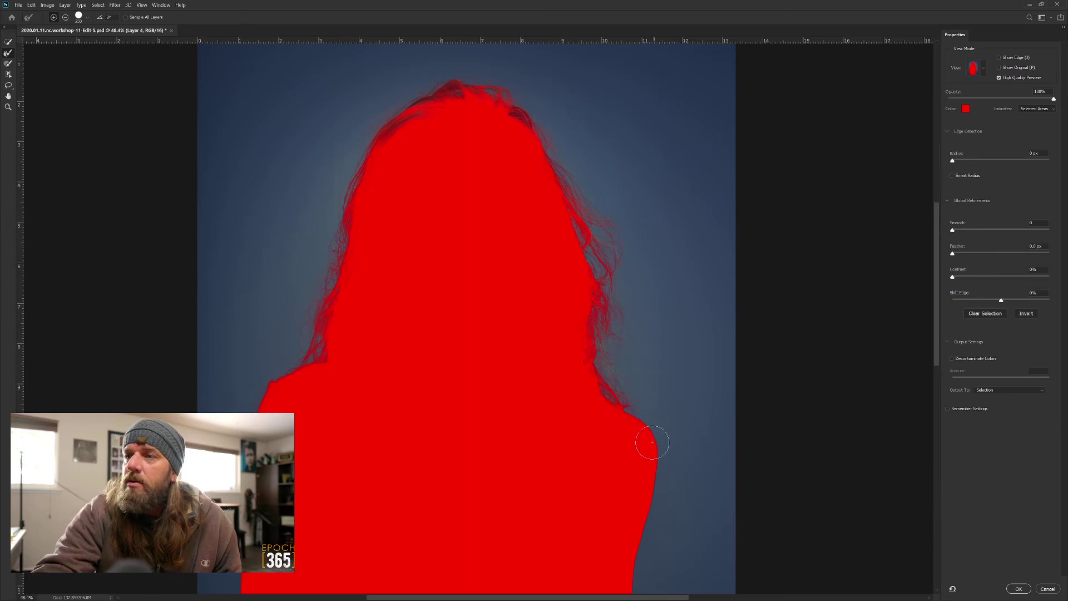
{"action": "mouse_move", "coordinate": [660, 417]}
{"action": "left_mouse_down"}
{"action": "mouse_move", "coordinate": [620, 411]}
{"action": "mouse_move", "coordinate": [616, 395]}
{"action": "mouse_move", "coordinate": [658, 432]}
{"action": "mouse_move", "coordinate": [589, 366]}
{"action": "mouse_move", "coordinate": [618, 374]}
{"action": "left_mouse_up"}
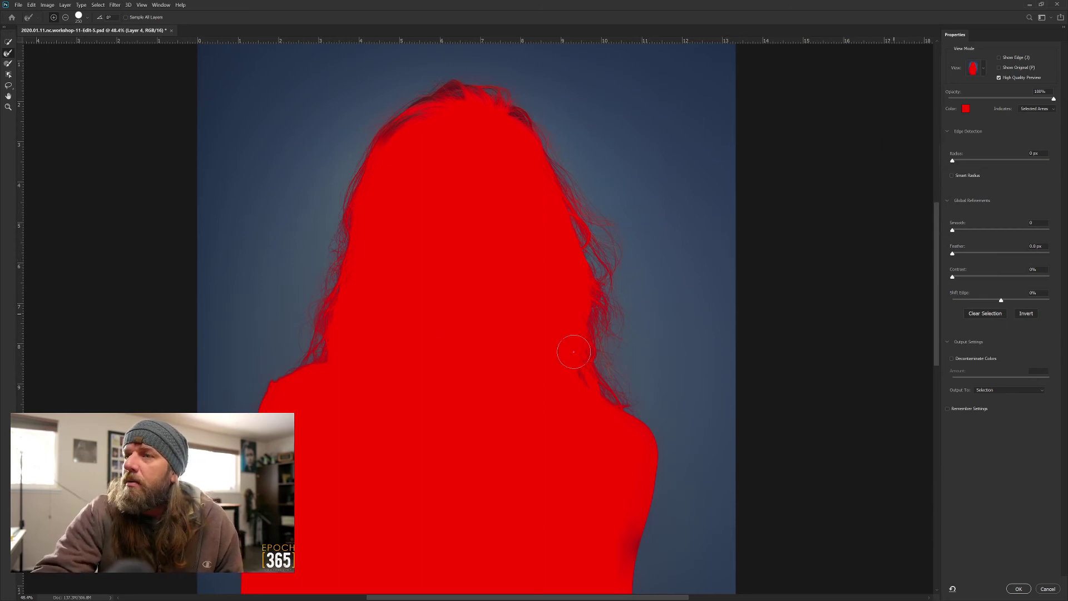
- Refine the selection edge along the lower body, around the waist, hand and hip
{"action": "left_click_drag", "start_coordinate": [484, 410], "coordinate": [498, 205]}
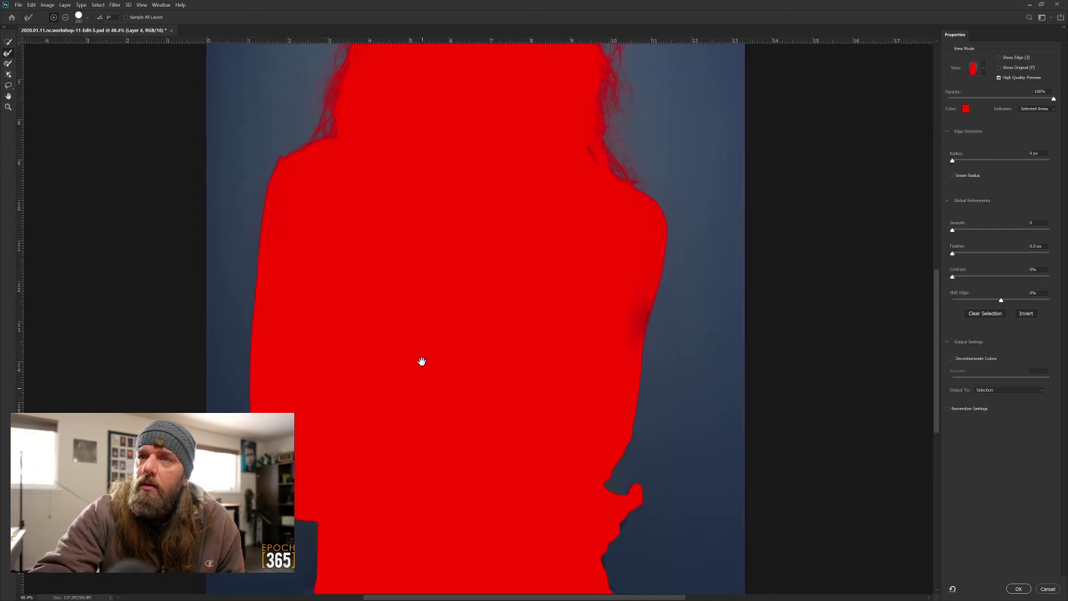
{"action": "left_click_drag", "start_coordinate": [420, 354], "coordinate": [417, 341]}
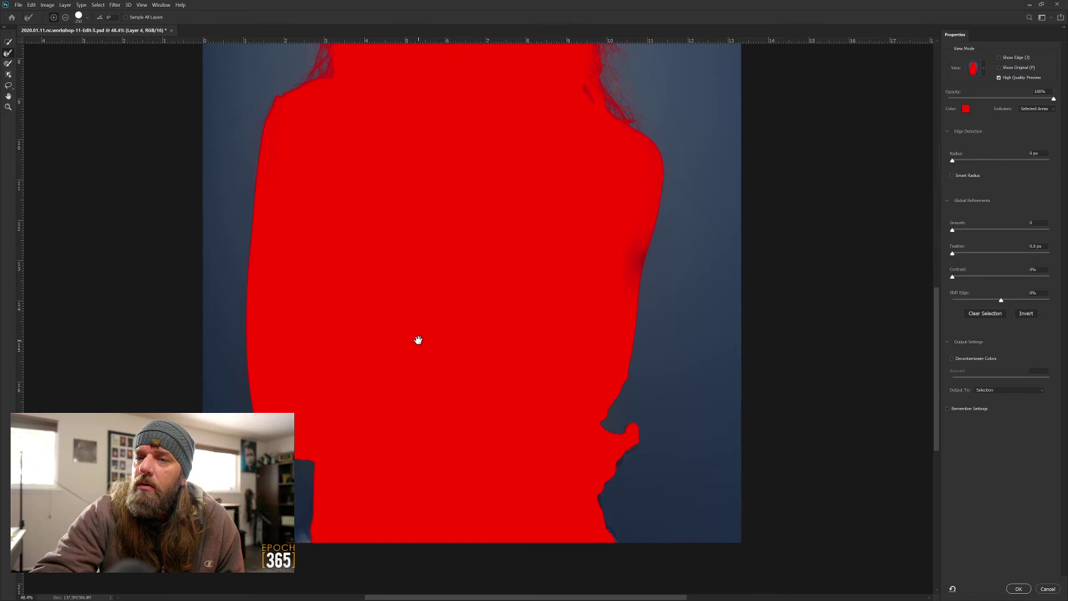
{"action": "left_click", "coordinate": [315, 538]}
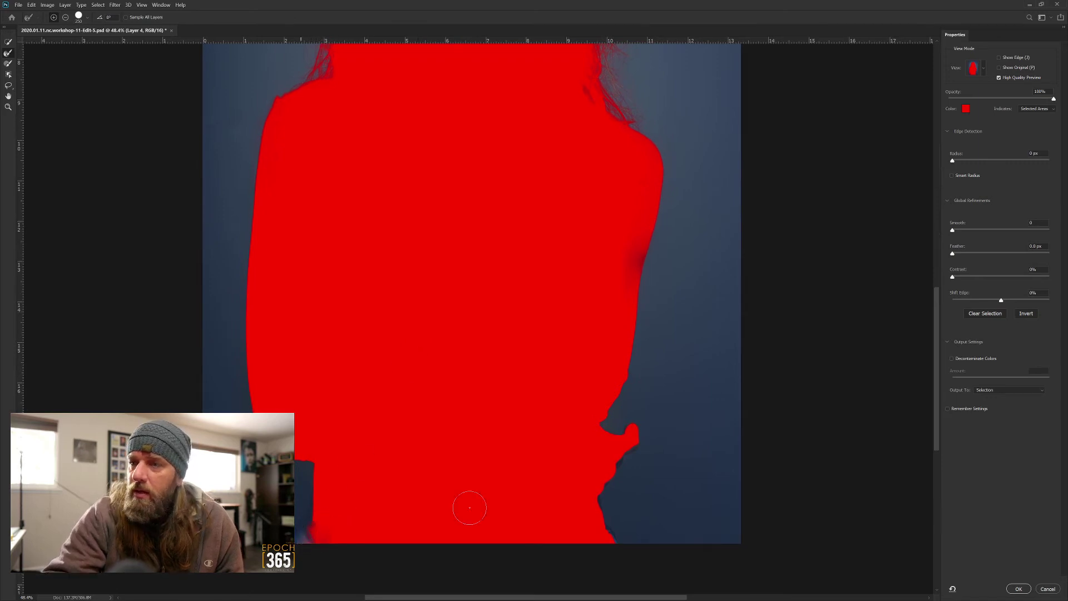
{"action": "left_click_drag", "start_coordinate": [596, 502], "coordinate": [631, 434]}
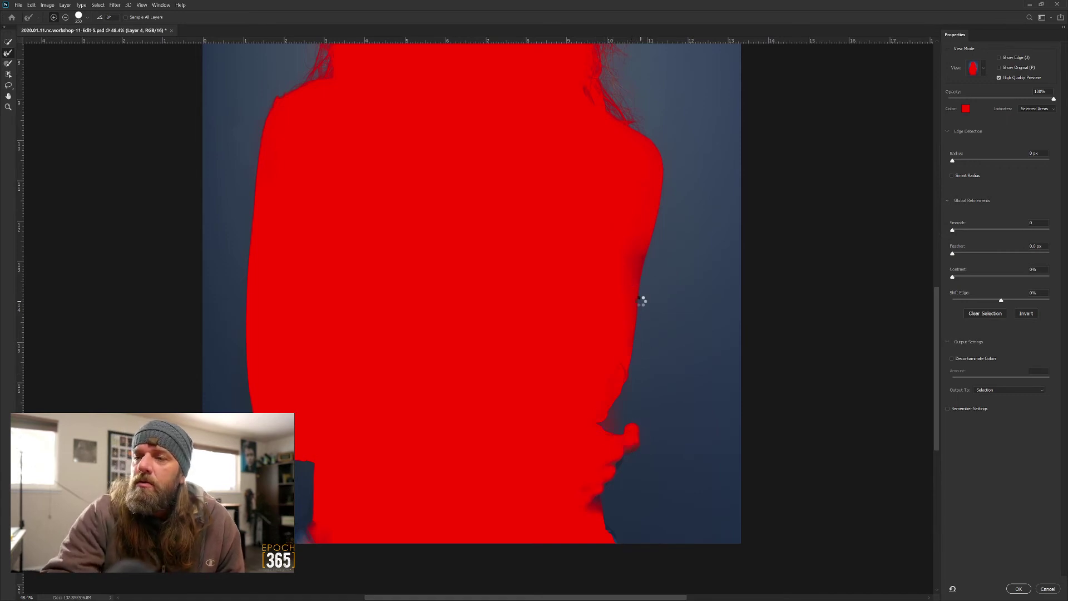
{"action": "left_click_drag", "start_coordinate": [612, 521], "coordinate": [619, 540]}
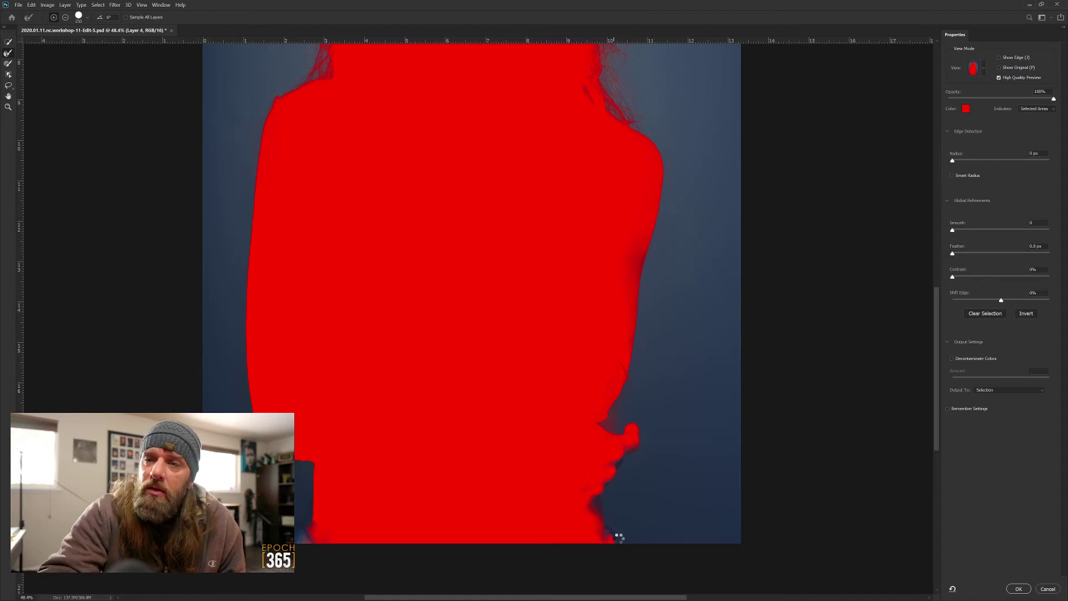
- Finish refining the edge near the lower hip, accept the refined selection, and add it to Layer 4 as a layer mask
{"action": "left_click", "coordinate": [300, 475]}
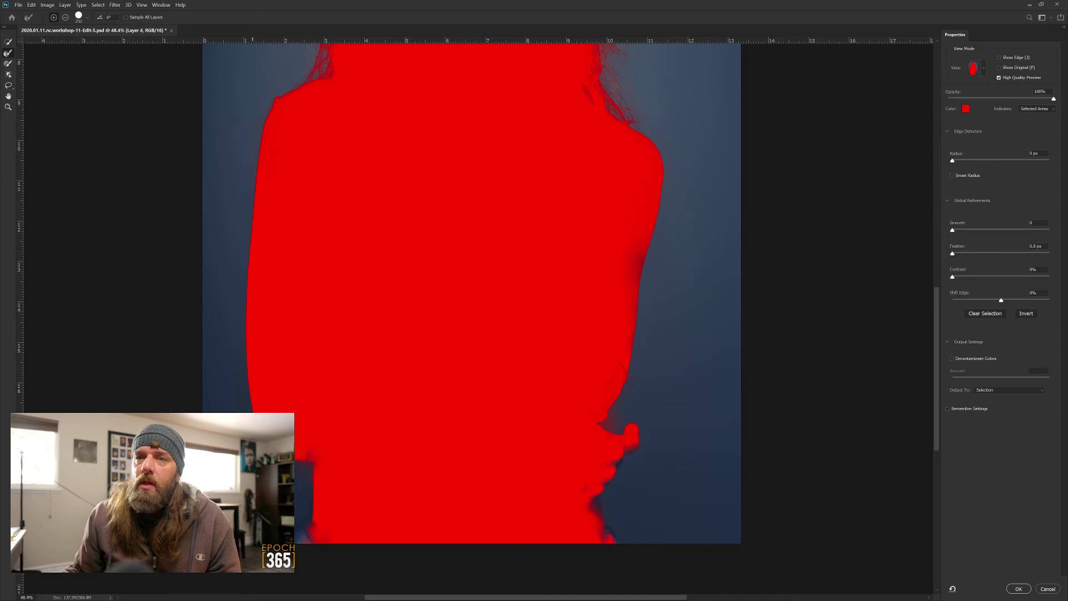
{"action": "scroll", "coordinate": [490, 234], "scroll_direction": "down", "scroll_amount": 3}
{"action": "scroll", "coordinate": [559, 161], "scroll_direction": "up", "scroll_amount": 1}
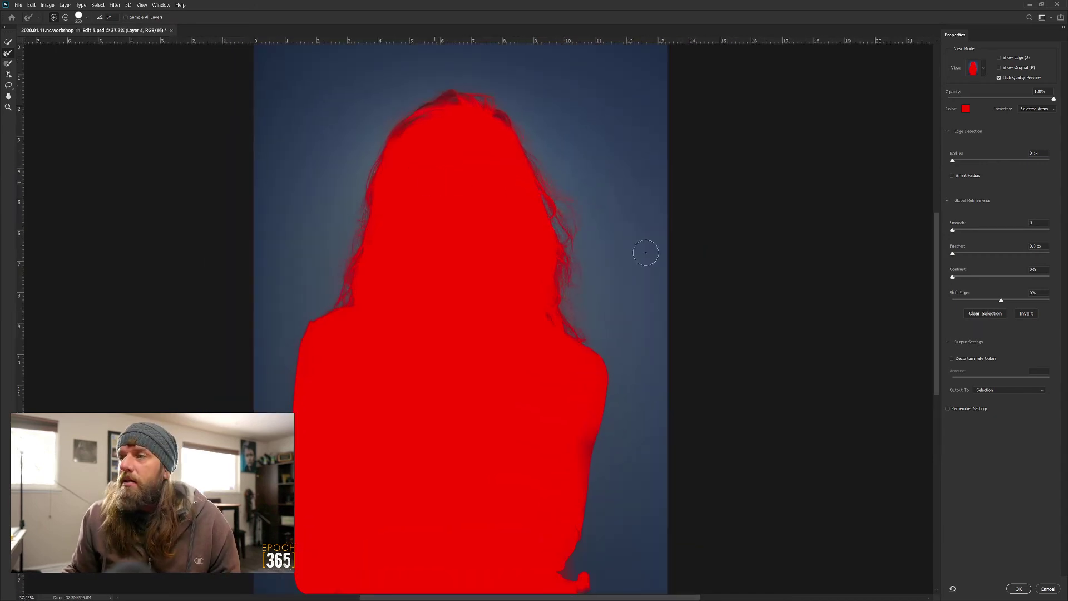
{"action": "left_click", "coordinate": [1017, 588]}
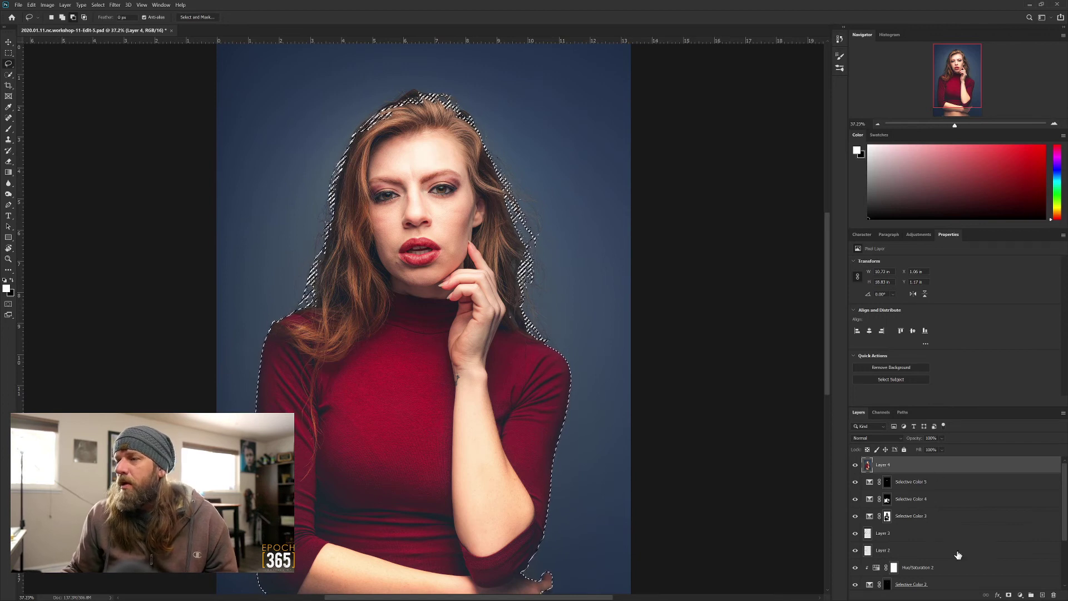
{"action": "left_click", "coordinate": [1009, 595]}
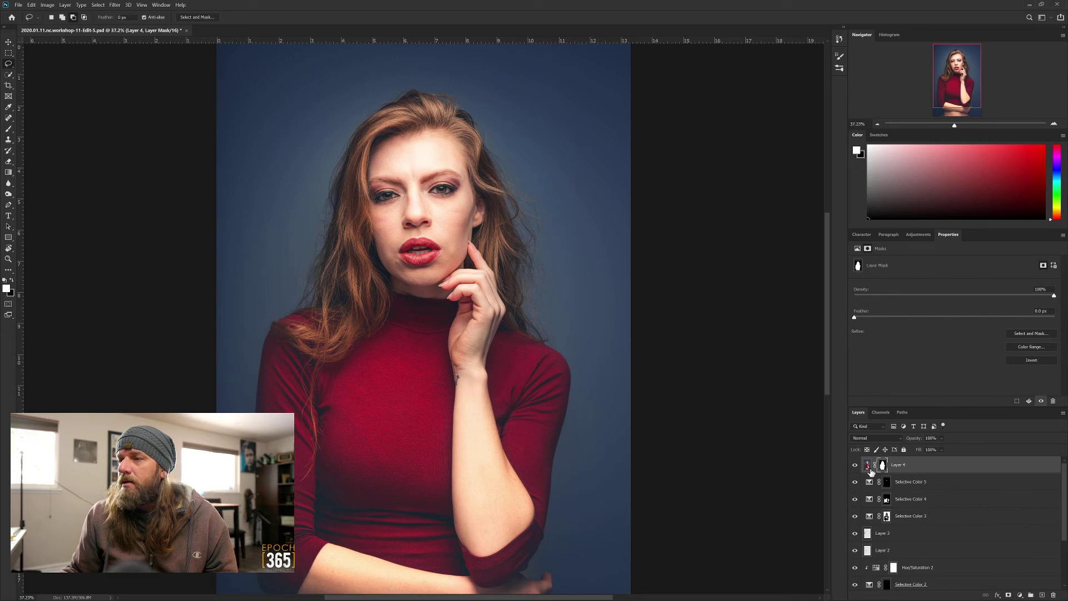
- Add a new layer between Selective Color 5 and Layer 4 and fill it with white
{"action": "left_click", "coordinate": [933, 483]}
{"action": "left_click", "coordinate": [1042, 595]}
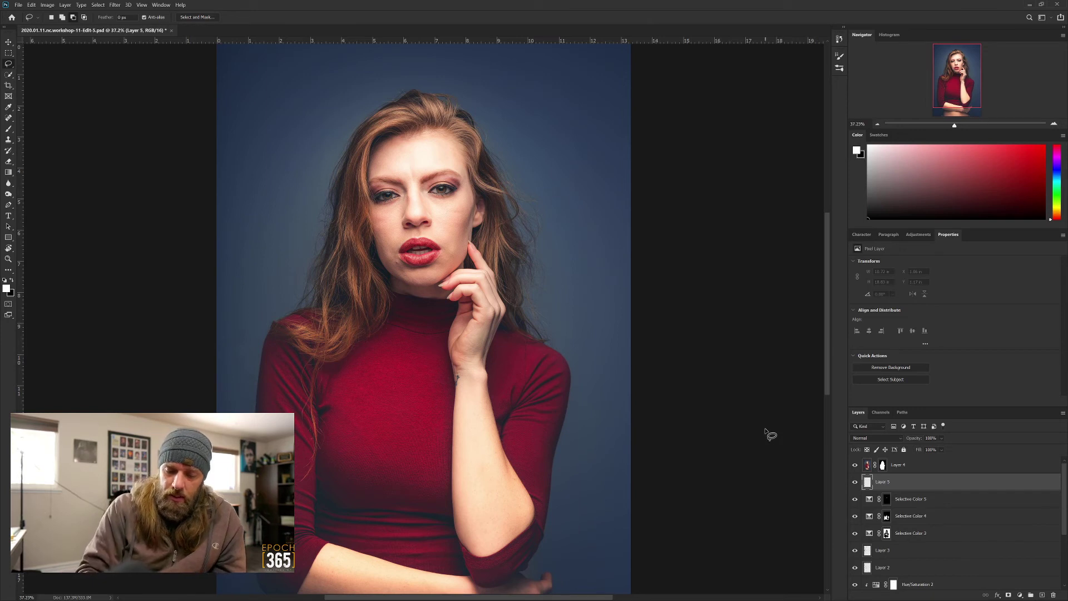
{"action": "key", "text": "shift+BackSpace"}
{"action": "key", "text": "Return"}
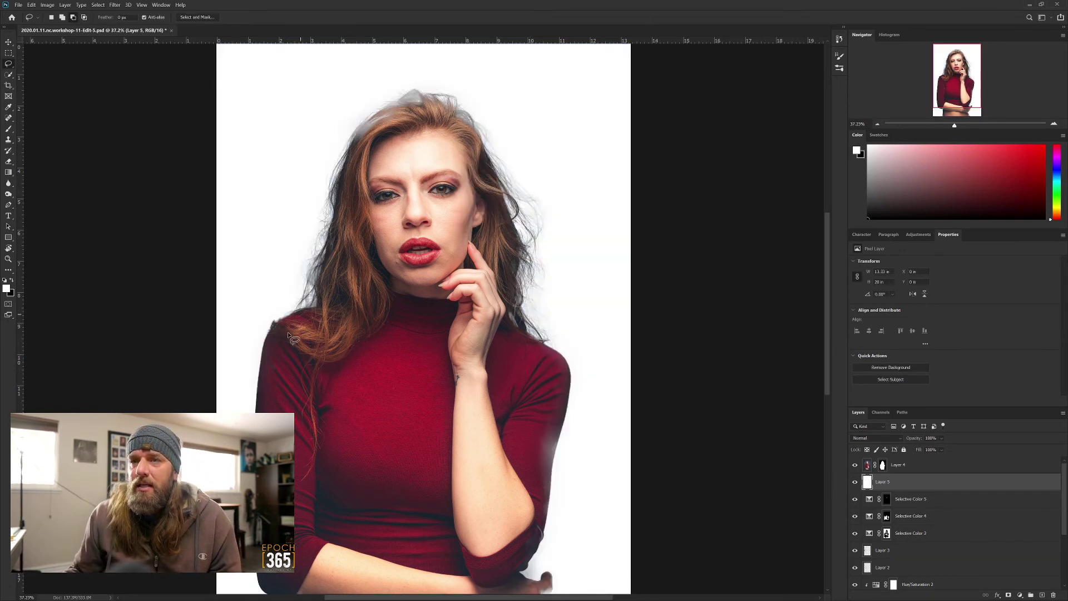
- Examine Layer 4's cutout against white by toggling its mask off and on and viewing the mask alone
{"action": "scroll", "coordinate": [283, 359], "scroll_direction": "up", "scroll_amount": 1}
{"action": "scroll", "coordinate": [288, 349], "scroll_direction": "up", "scroll_amount": 1}
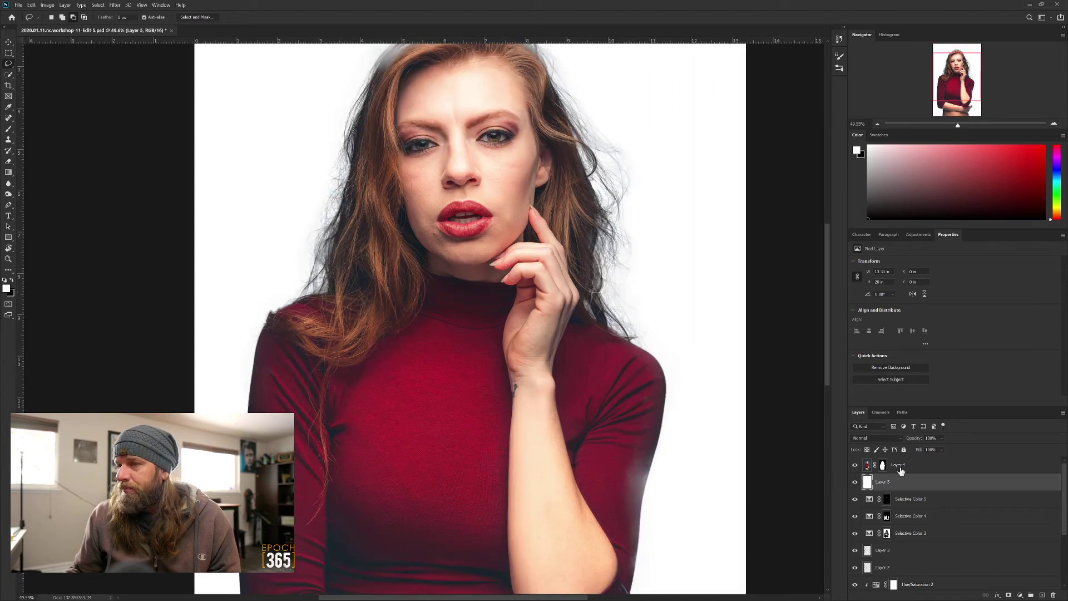
{"action": "left_click", "coordinate": [882, 466]}
{"action": "left_click", "coordinate": [882, 466], "text": "shift"}
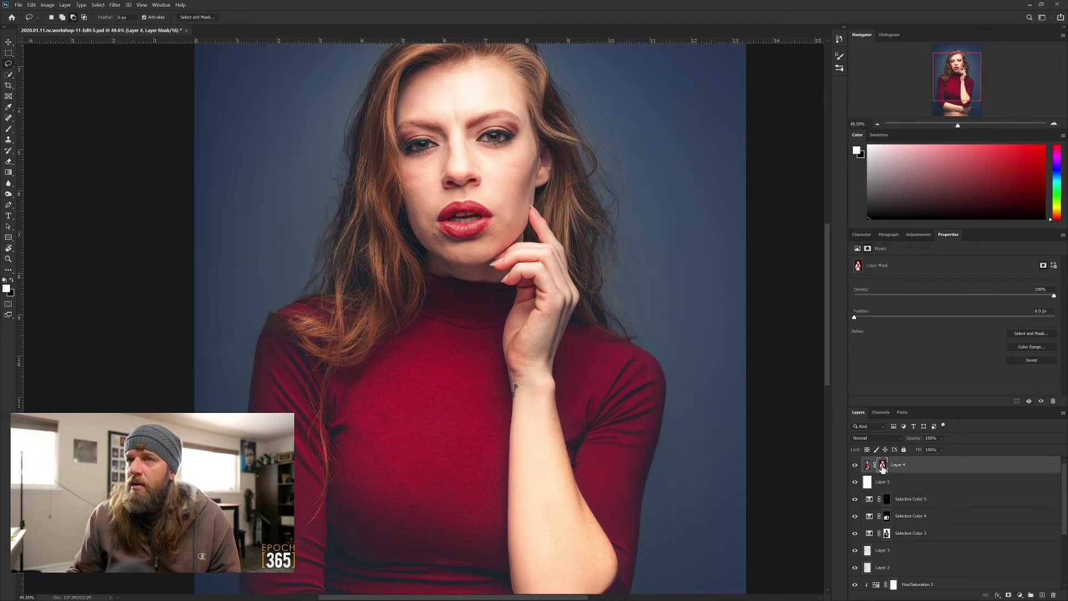
{"action": "left_click", "coordinate": [882, 466], "text": "shift"}
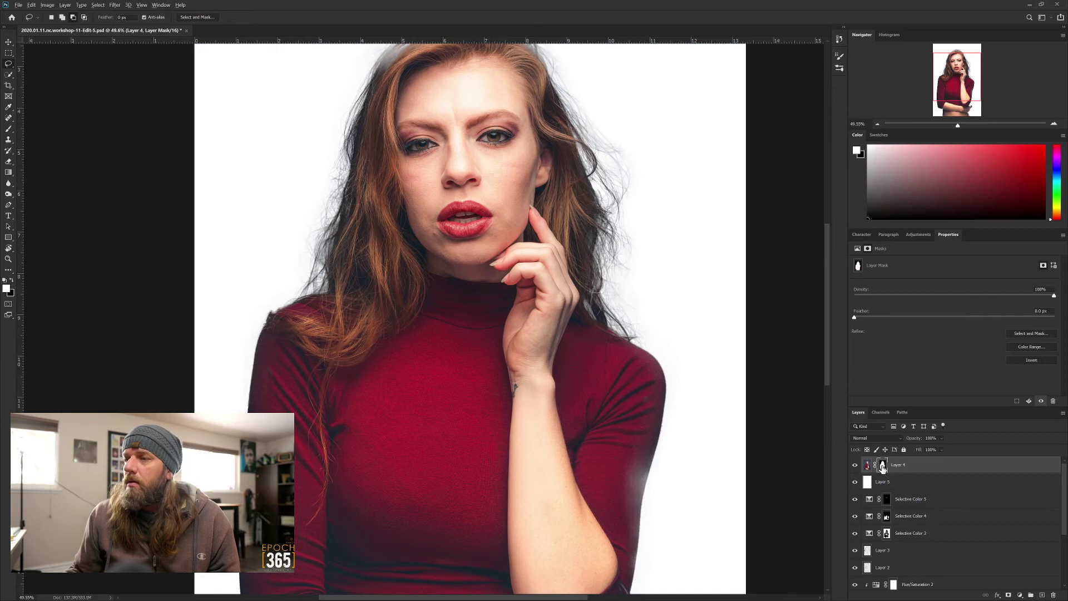
{"action": "left_click", "coordinate": [882, 466], "text": "alt"}
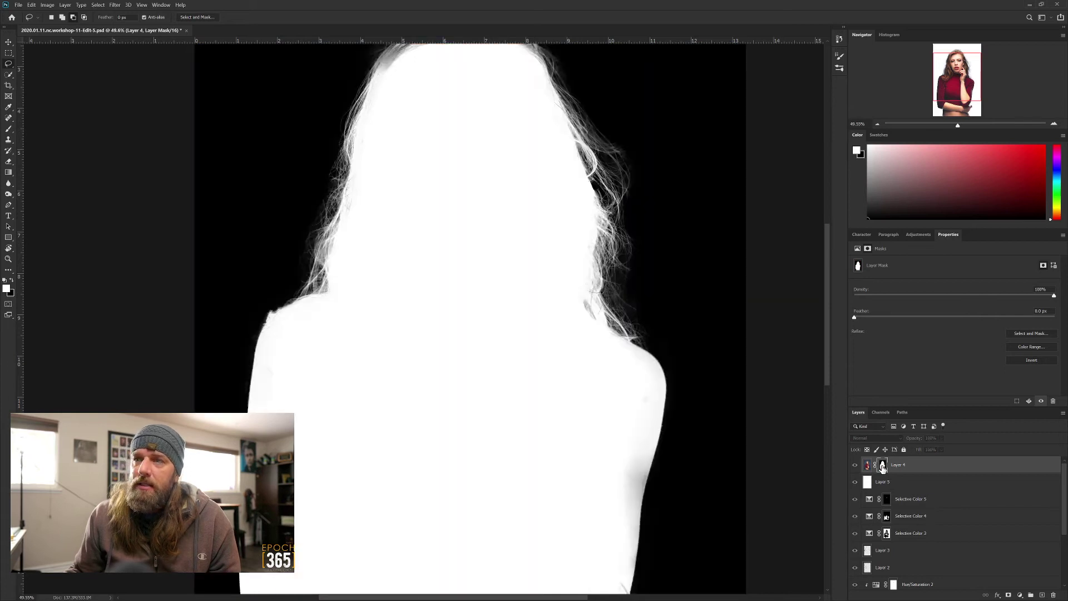
{"action": "left_click", "coordinate": [882, 466], "text": "alt"}
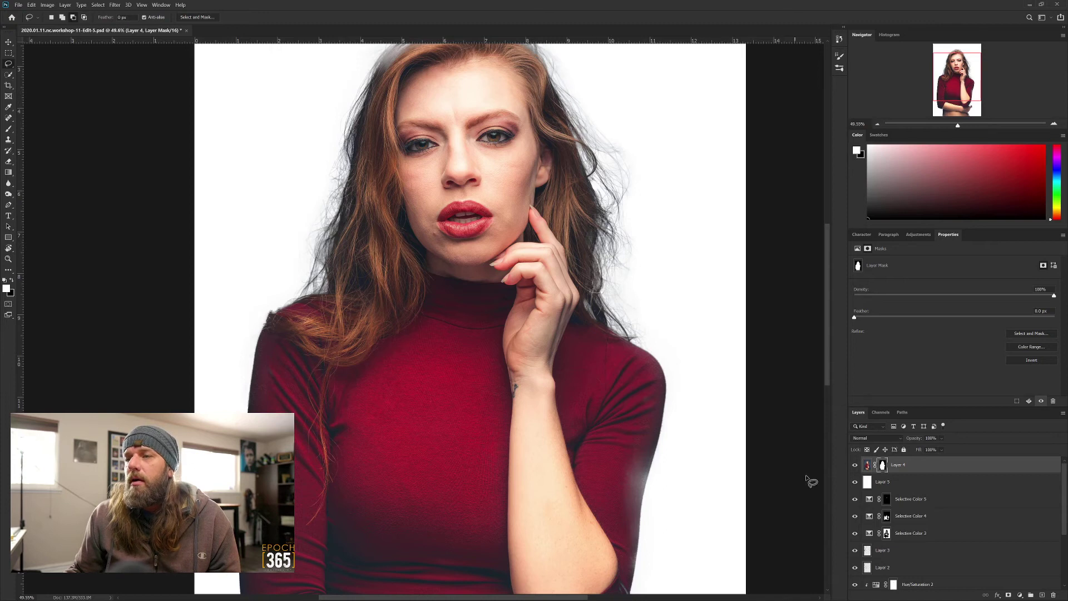
{"action": "left_click", "coordinate": [883, 466], "text": "alt"}
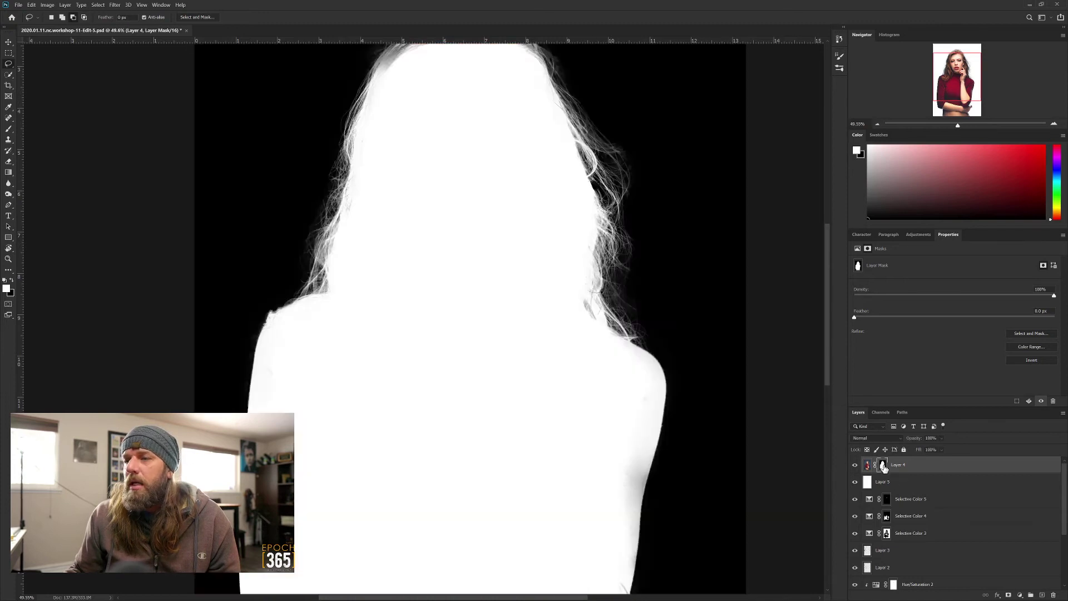
{"action": "left_click", "coordinate": [883, 466], "text": "alt"}
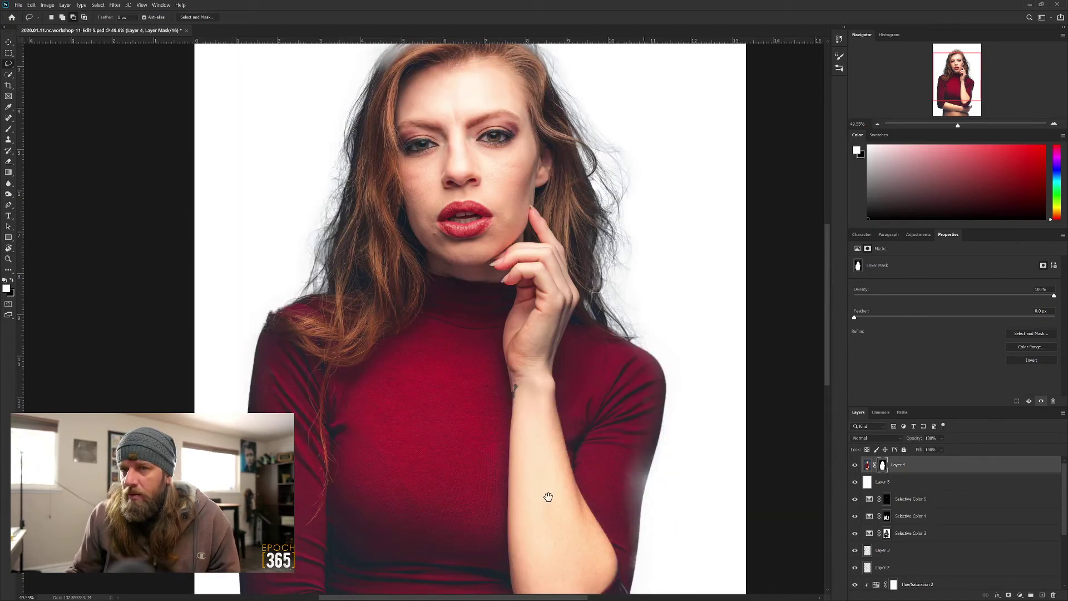
- Paint white on Layer 4's mask along the outer sleeve edge above the elbow, using a brush with increased hardness
{"action": "left_click_drag", "start_coordinate": [506, 420], "coordinate": [485, 328]}
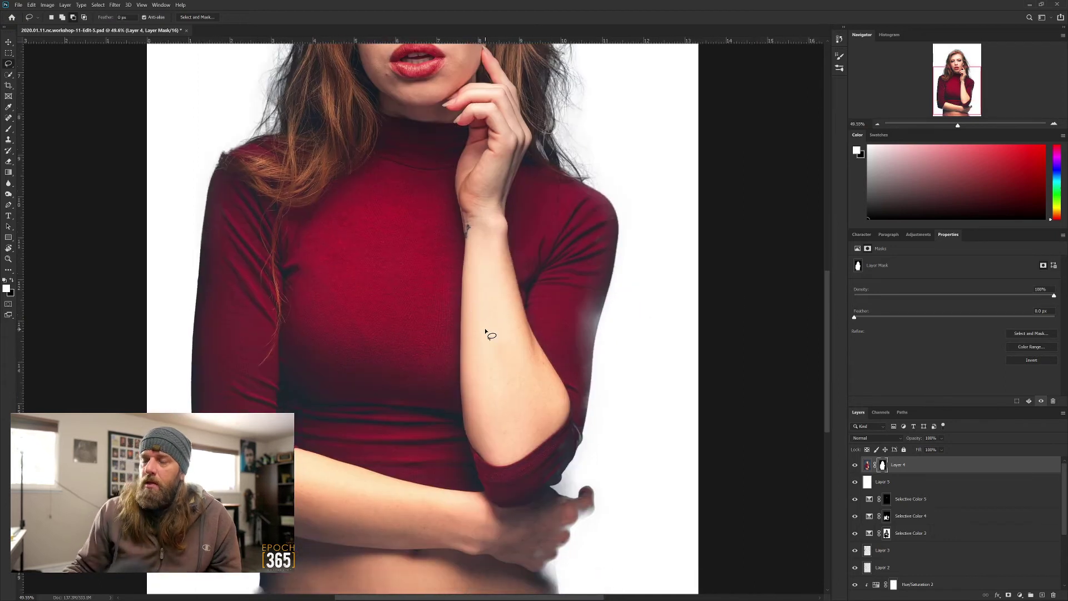
{"action": "key", "text": "b"}
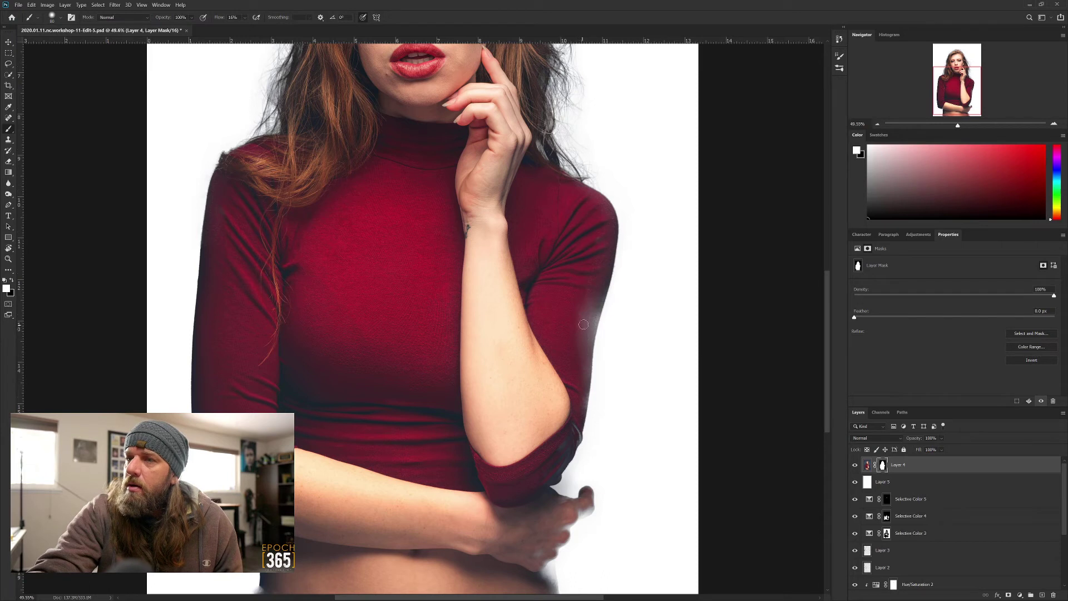
{"action": "left_click_drag", "start_coordinate": [584, 310], "coordinate": [583, 334]}
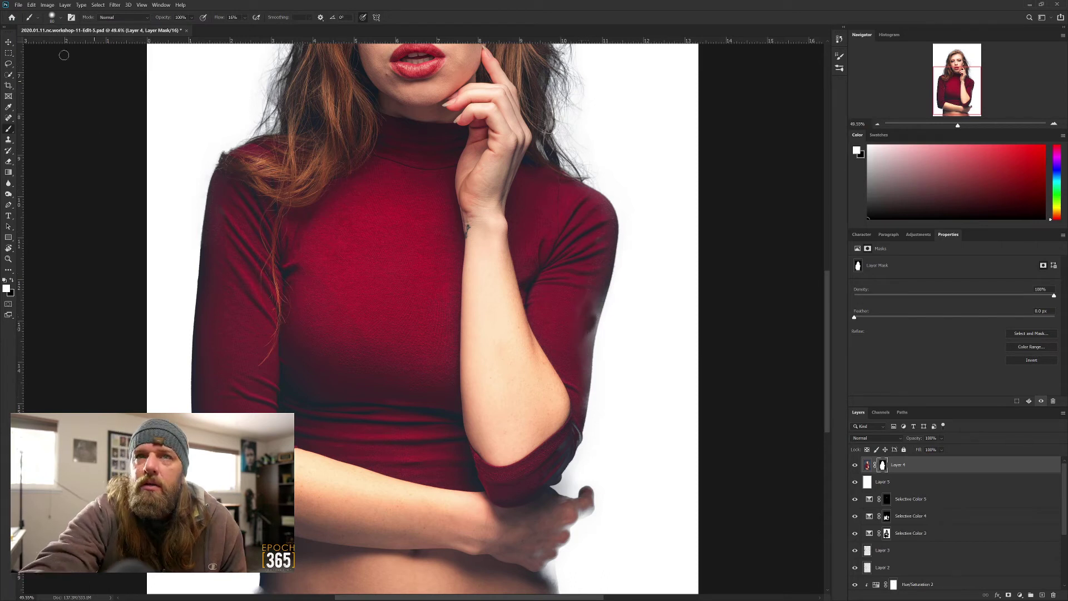
{"action": "left_click", "coordinate": [61, 18]}
{"action": "left_click_drag", "start_coordinate": [80, 65], "coordinate": [87, 64]}
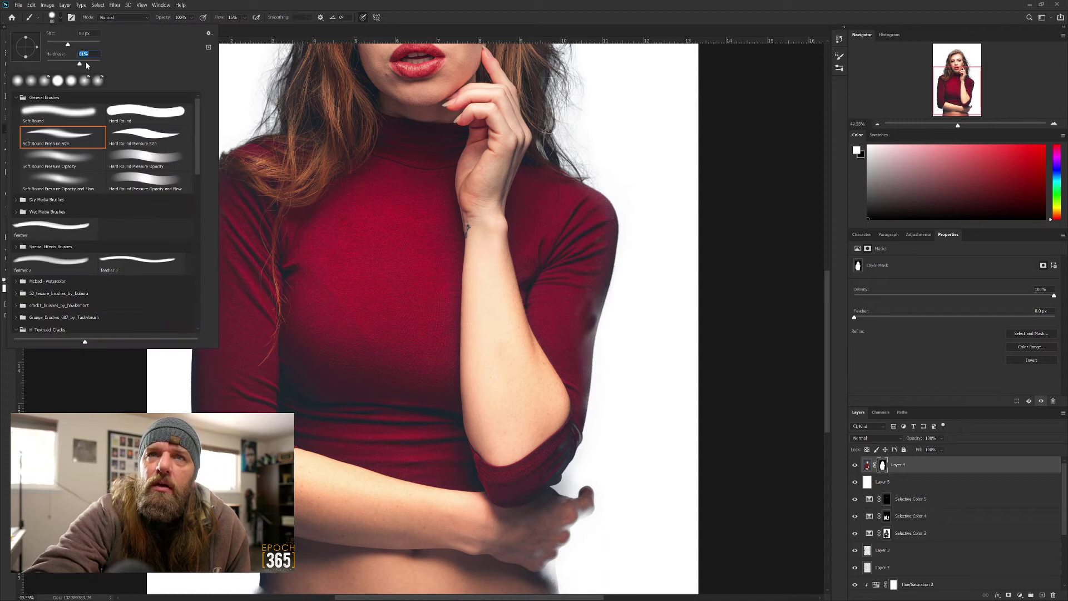
{"action": "left_click", "coordinate": [617, 308]}
{"action": "mouse_move", "coordinate": [588, 337]}
{"action": "left_mouse_down"}
{"action": "mouse_move", "coordinate": [594, 313]}
{"action": "mouse_move", "coordinate": [589, 341]}
{"action": "mouse_move", "coordinate": [598, 303]}
{"action": "mouse_move", "coordinate": [584, 289]}
{"action": "mouse_move", "coordinate": [578, 345]}
{"action": "left_mouse_up"}
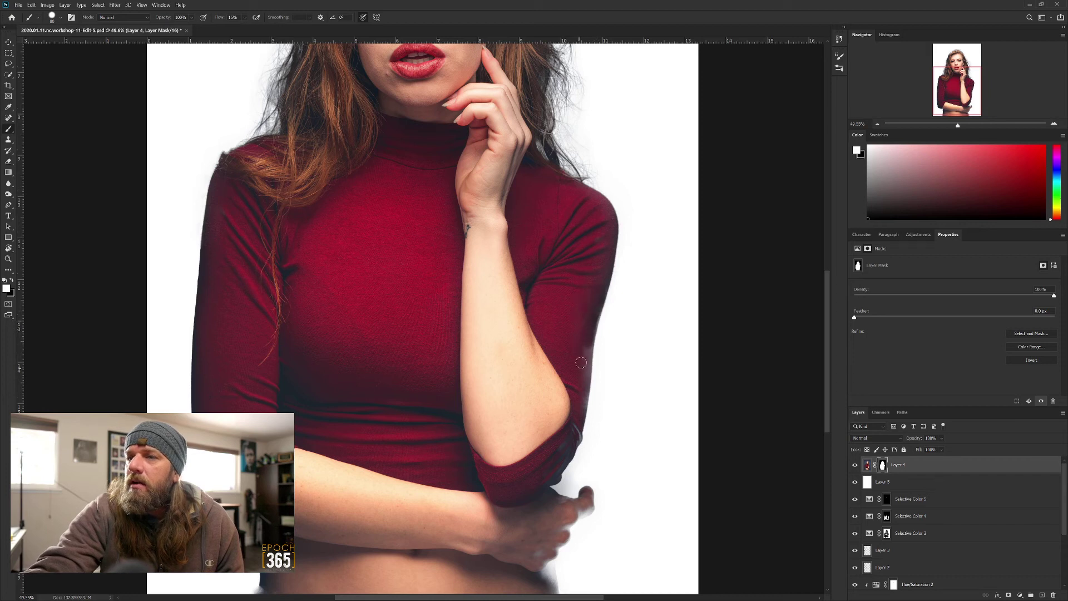
{"action": "left_click_drag", "start_coordinate": [584, 372], "coordinate": [587, 342]}
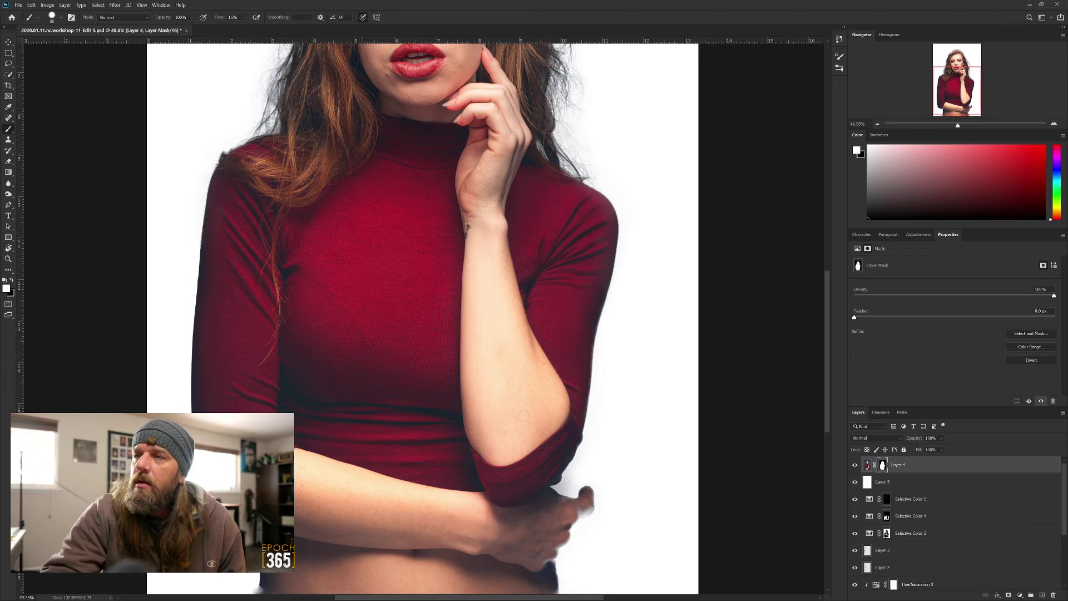
- Restore the waist and hip edges and the hair at the crown of the head by painting white on Layer 4's mask
{"action": "left_click_drag", "start_coordinate": [955, 103], "coordinate": [953, 104]}
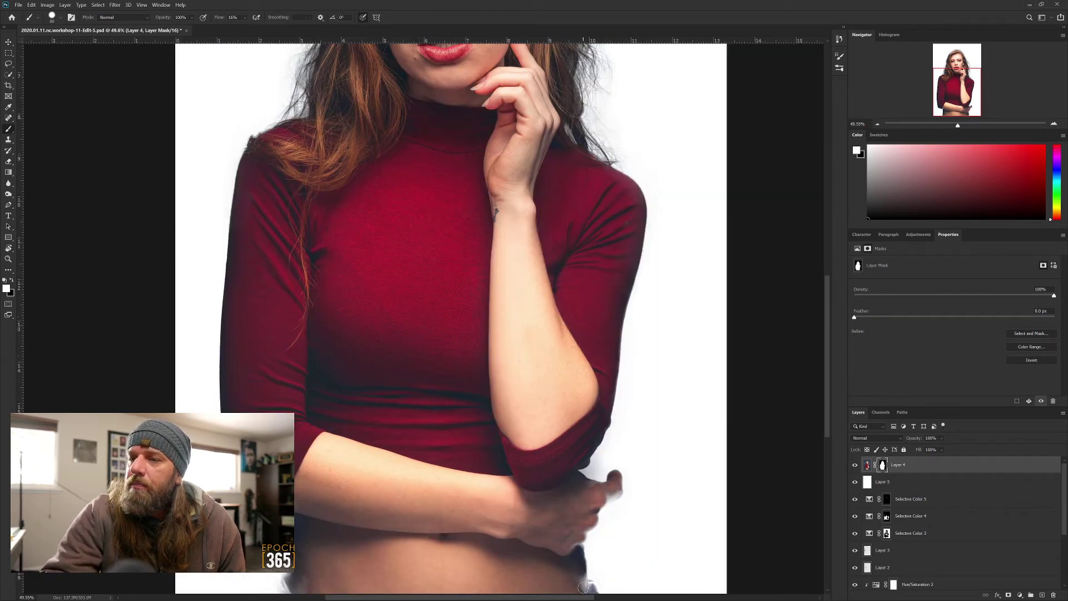
{"action": "left_click_drag", "start_coordinate": [589, 585], "coordinate": [580, 567]}
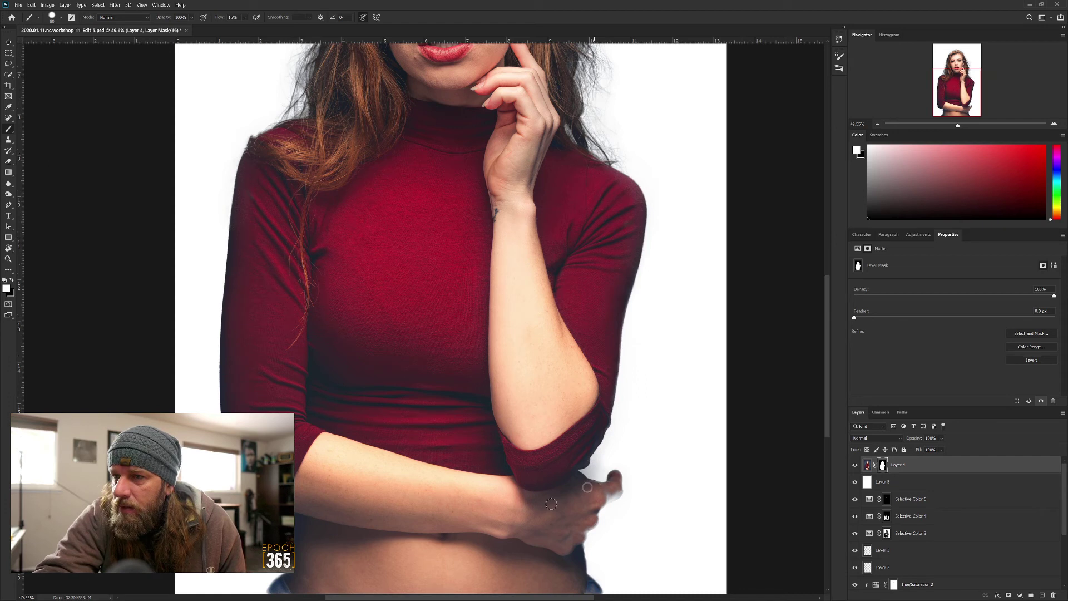
{"action": "left_click_drag", "start_coordinate": [391, 203], "coordinate": [387, 295]}
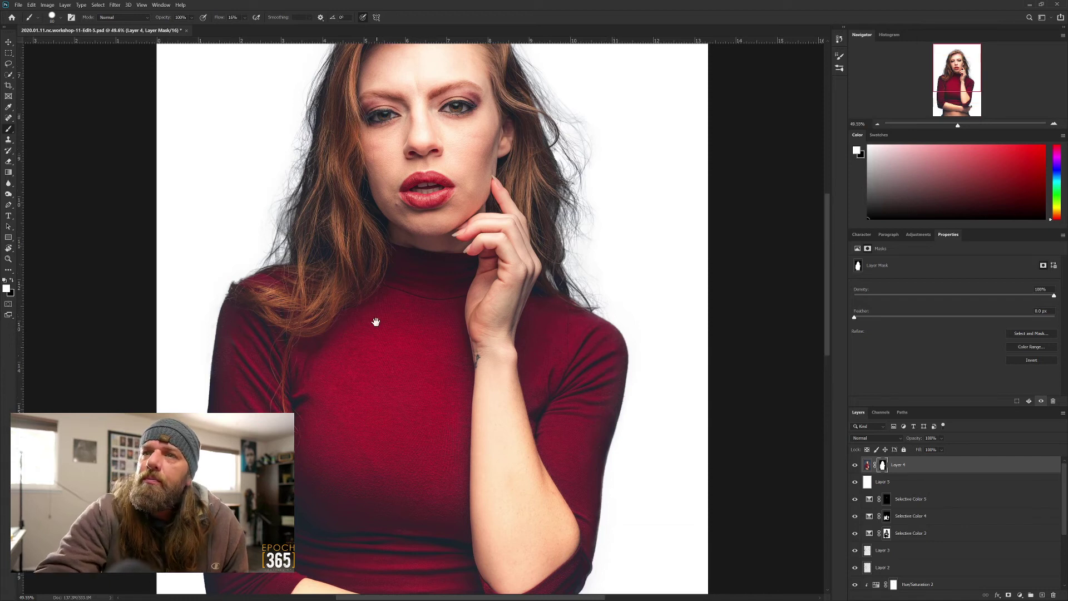
{"action": "scroll", "coordinate": [377, 317], "scroll_direction": "up", "scroll_amount": 5}
{"action": "mouse_move", "coordinate": [344, 177]}
{"action": "left_mouse_down"}
{"action": "mouse_move", "coordinate": [349, 158]}
{"action": "mouse_move", "coordinate": [376, 148]}
{"action": "left_mouse_up"}
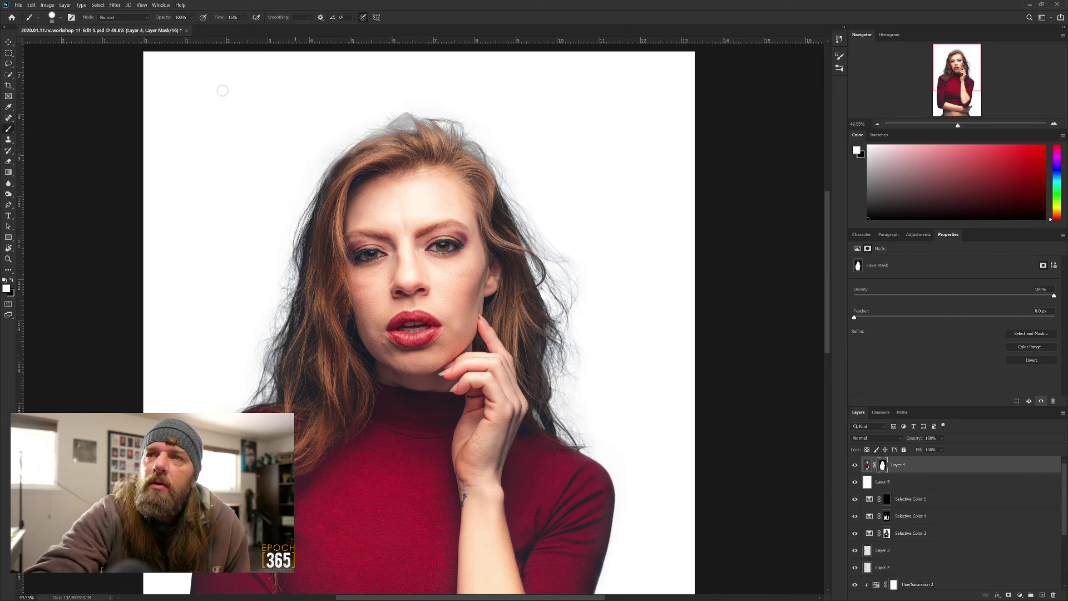
{"action": "mouse_move", "coordinate": [411, 128]}
{"action": "left_mouse_down"}
{"action": "mouse_move", "coordinate": [393, 127]}
{"action": "mouse_move", "coordinate": [404, 133]}
{"action": "mouse_move", "coordinate": [341, 163]}
{"action": "mouse_move", "coordinate": [351, 161]}
{"action": "left_mouse_up"}
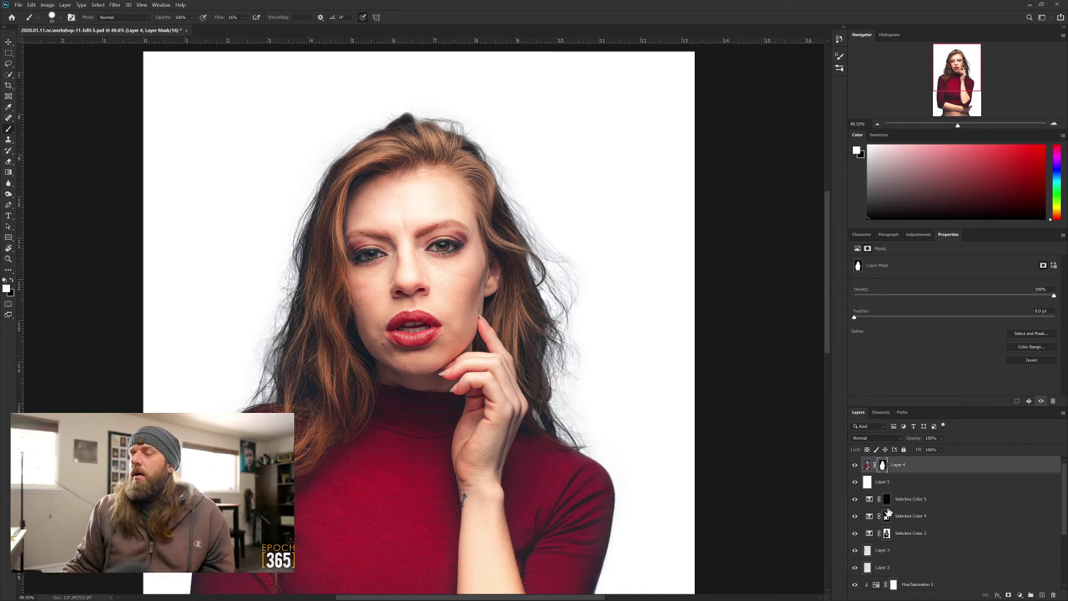
- Burn the shadows in Layer 4's mask at 15% exposure to clear the gray haze around the hair
{"action": "left_click", "coordinate": [9, 194]}
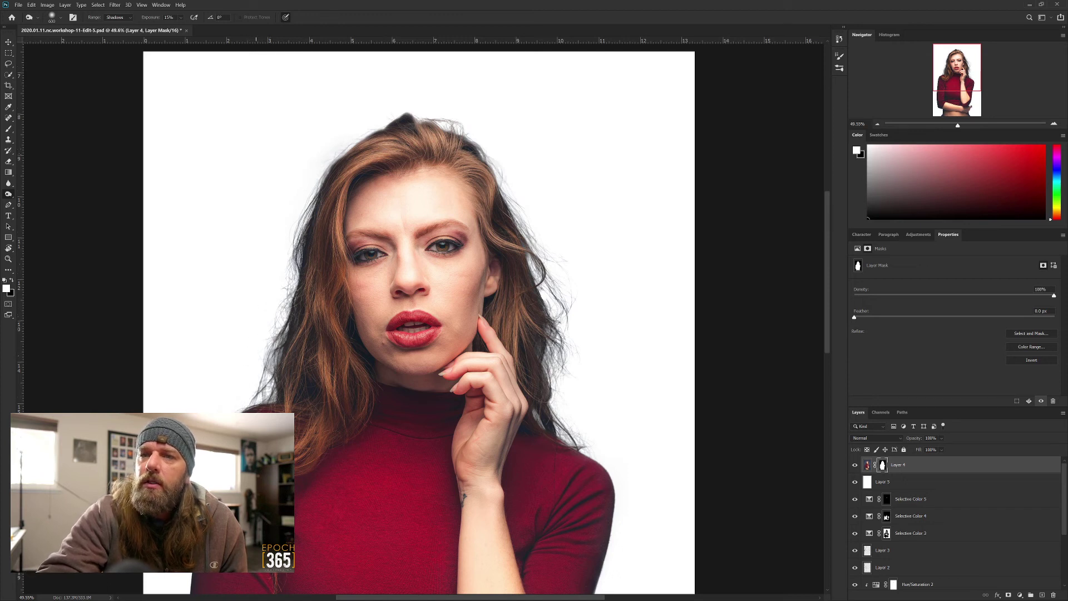
{"action": "left_click_drag", "start_coordinate": [500, 284], "coordinate": [536, 162]}
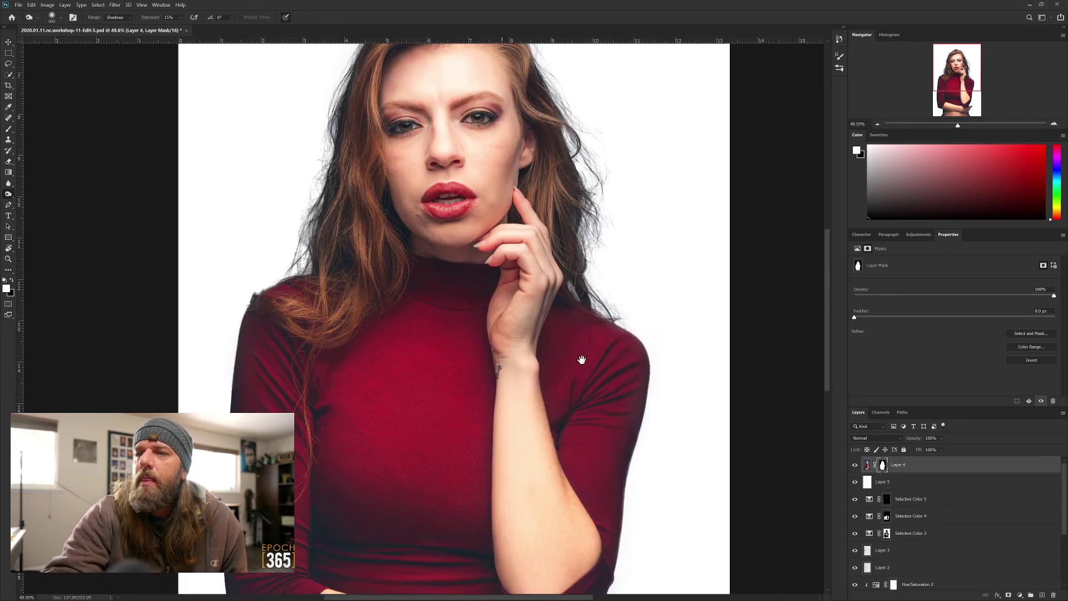
- Inspect the cutout's edges along the sleeves, elbow, forearm and hand up close, and check the whole figure against white
{"action": "left_click", "coordinate": [879, 126]}
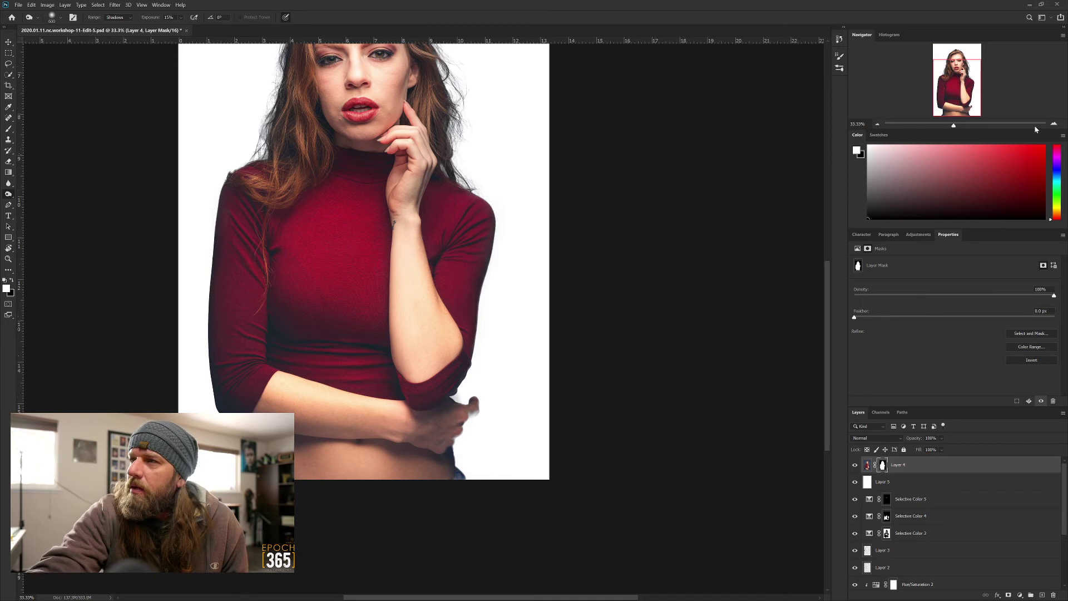
{"action": "left_click", "coordinate": [1054, 125]}
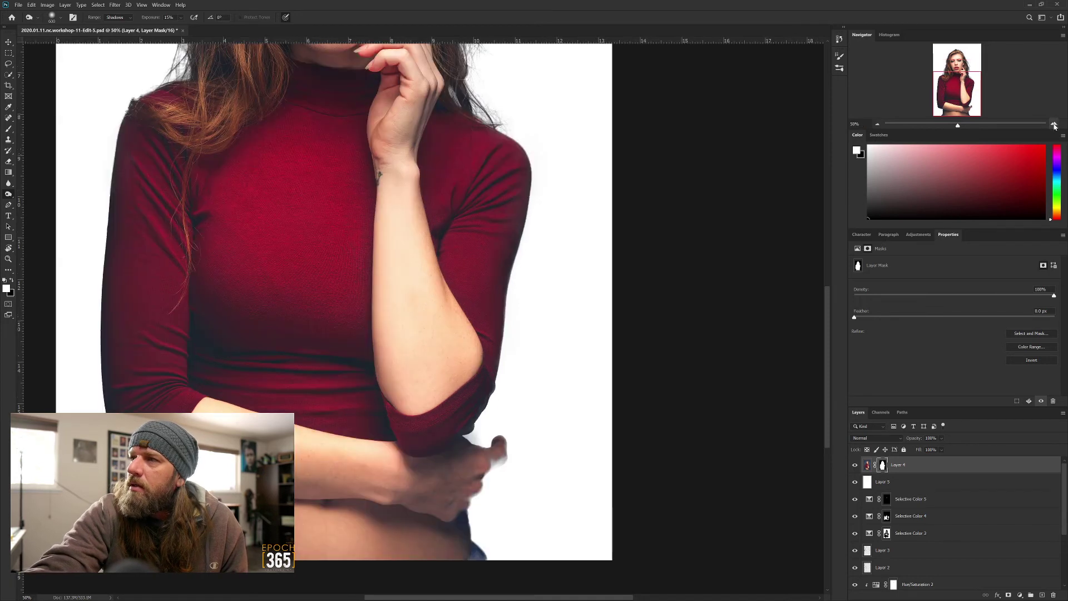
{"action": "left_click", "coordinate": [1053, 124]}
{"action": "left_click", "coordinate": [1053, 124]}
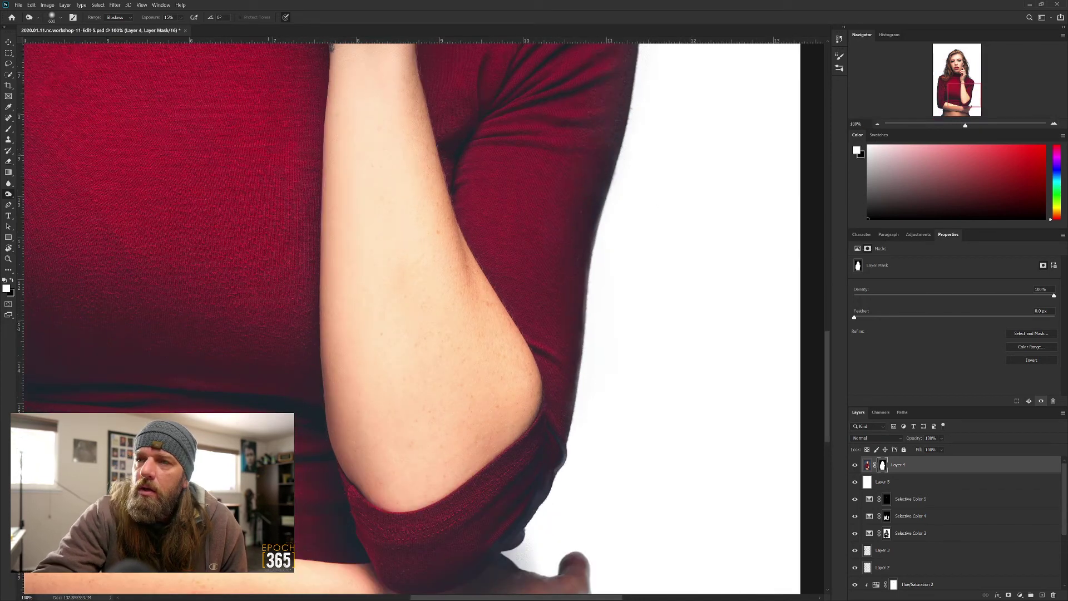
{"action": "left_click_drag", "start_coordinate": [460, 284], "coordinate": [632, 203]}
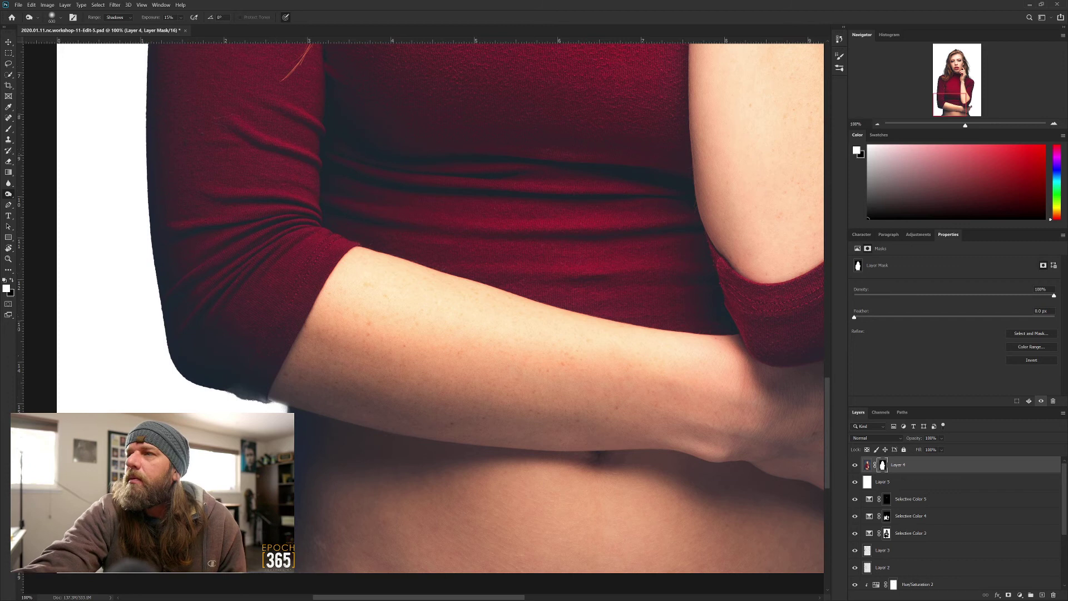
{"action": "left_click", "coordinate": [877, 125]}
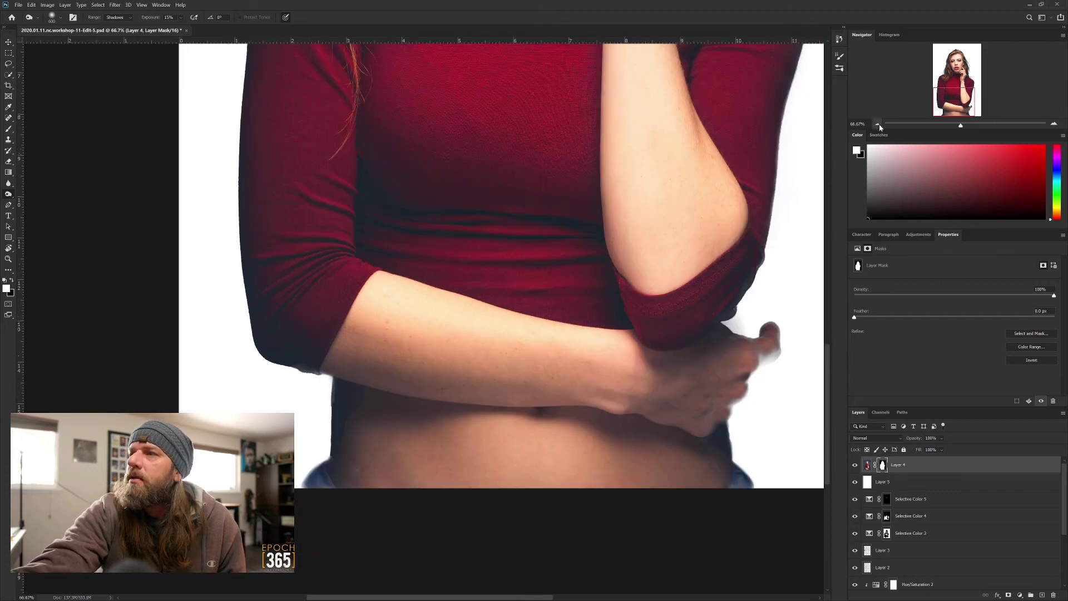
{"action": "left_click", "coordinate": [878, 126]}
{"action": "left_click", "coordinate": [877, 126]}
{"action": "left_click", "coordinate": [877, 126]}
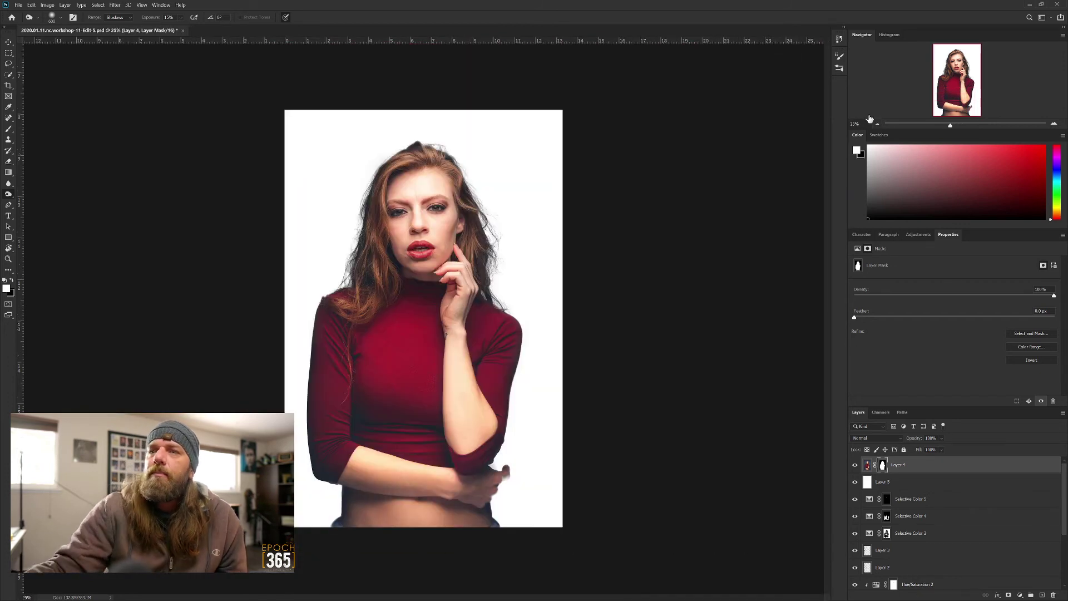
{"action": "scroll", "coordinate": [403, 279], "scroll_direction": "up", "scroll_amount": 2}
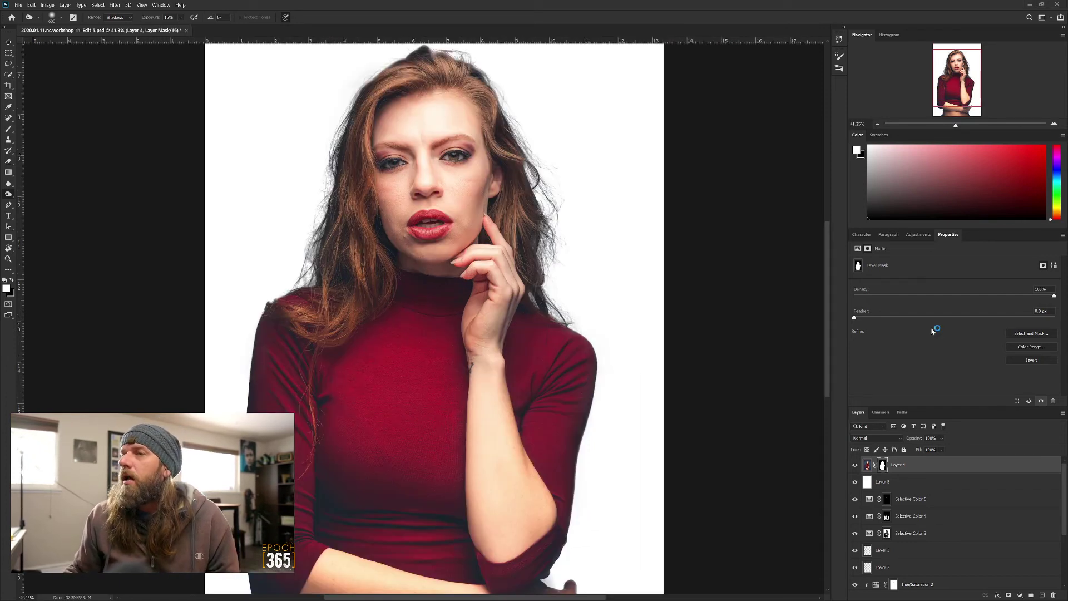
- Switch to the Chrome browser and search Google Images for "cool wallpaper"
{"action": "key", "text": "alt+Tab"}
{"action": "left_click", "coordinate": [218, 12]}
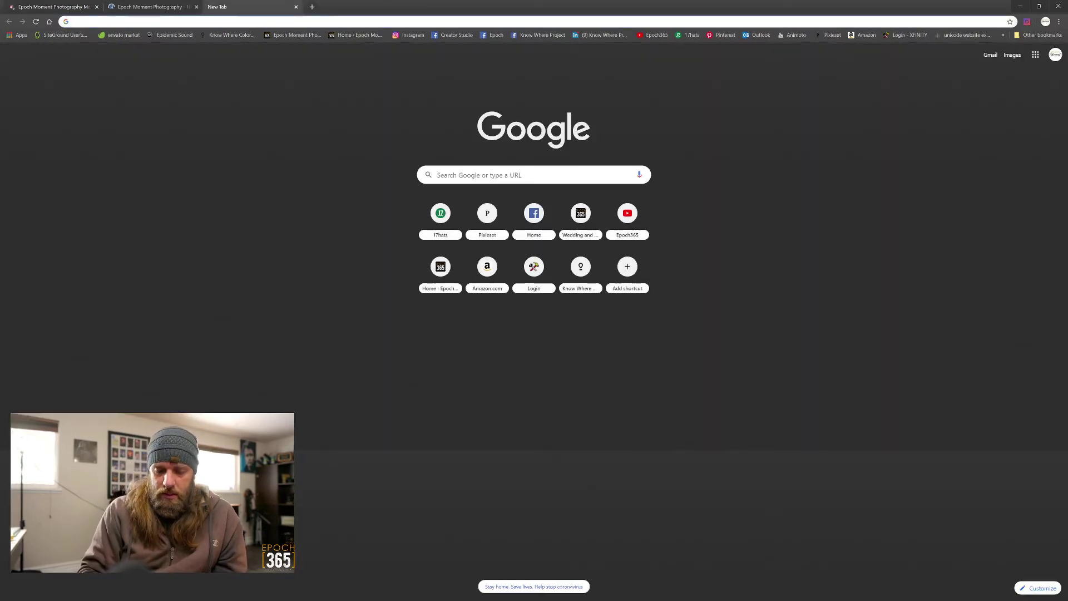
{"action": "type", "text": "cool wall"}
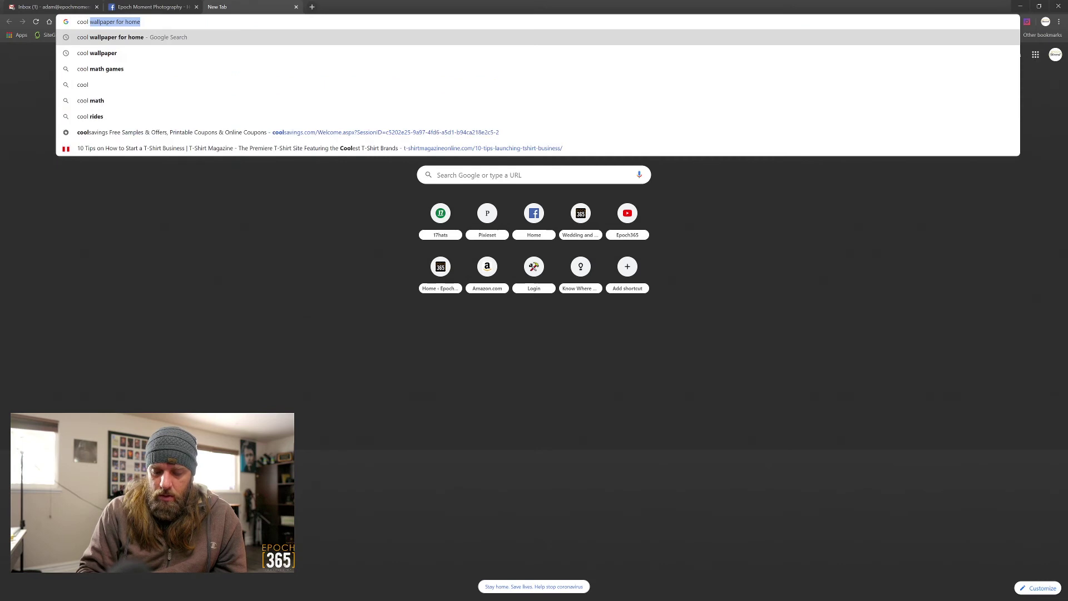
{"action": "type", "text": "paper"}
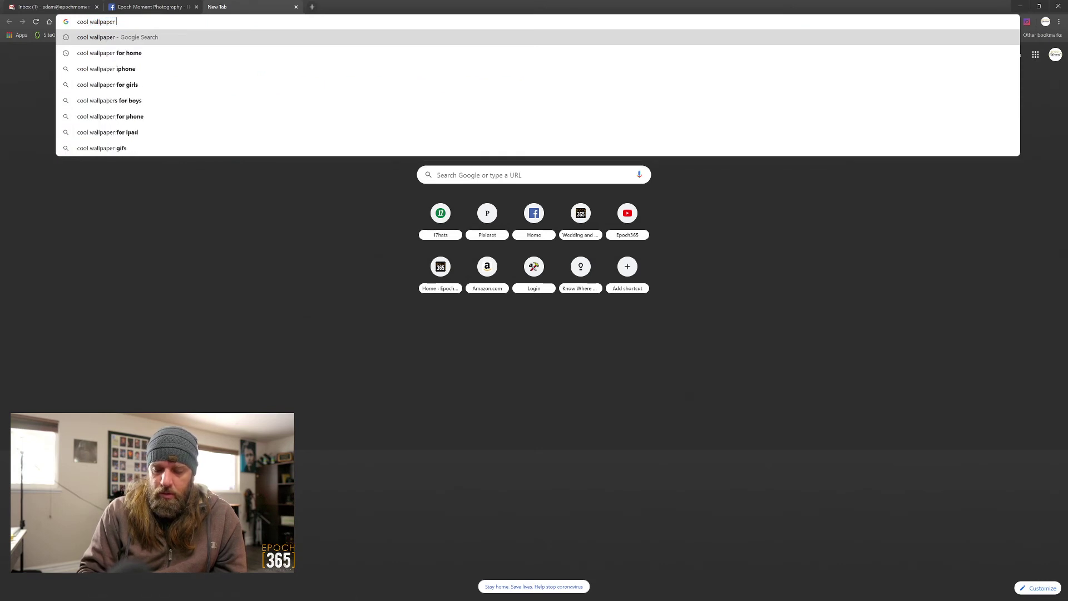
{"action": "key", "text": "Return"}
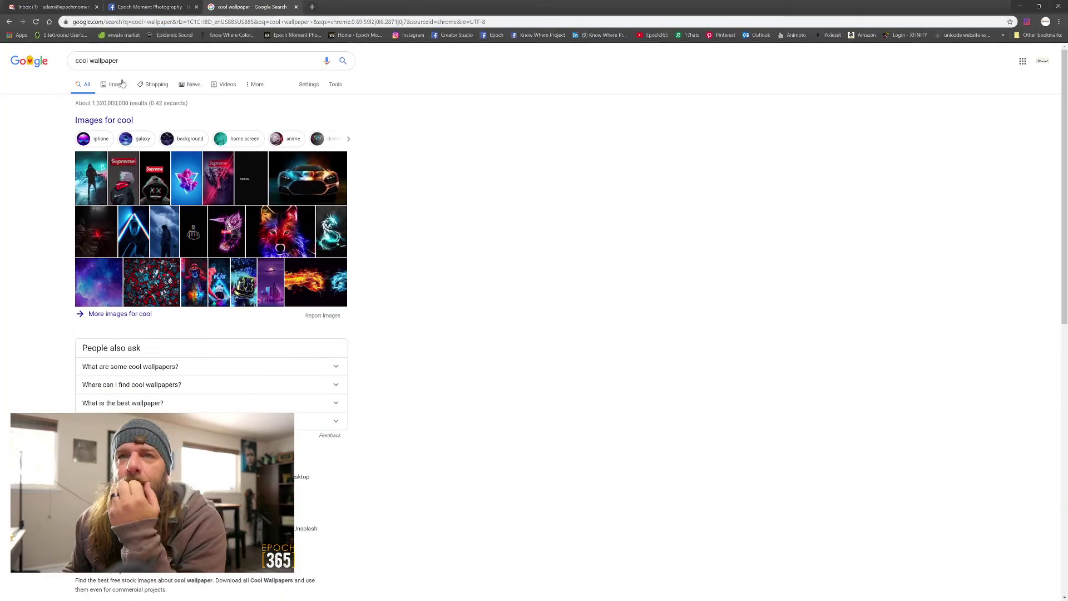
{"action": "left_click", "coordinate": [116, 84]}
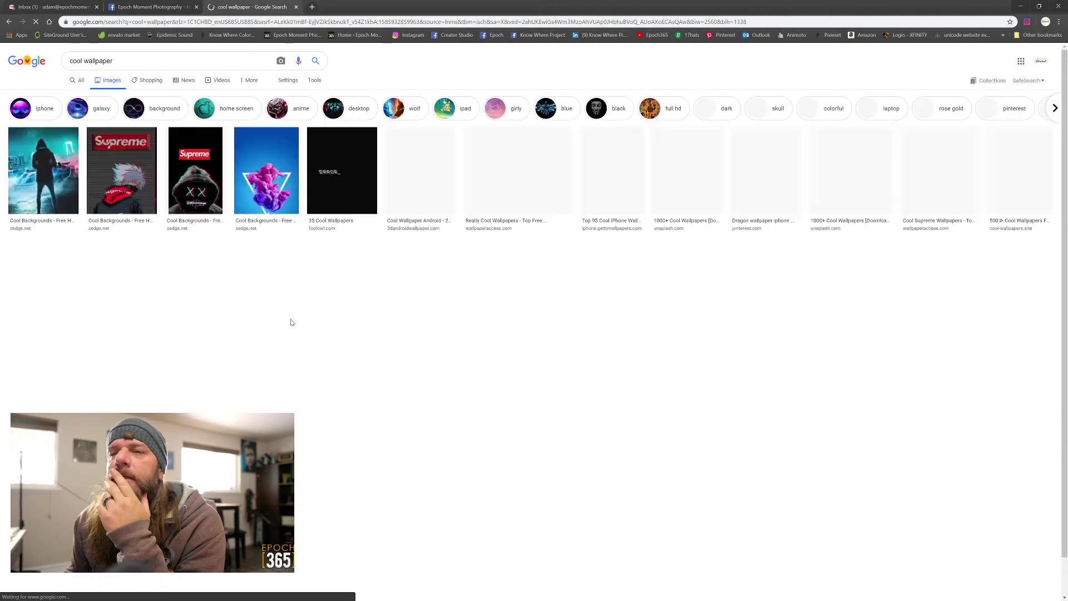
- Browse the wallpaper image results for a suitable background, previewing the blue and orange flame image
{"action": "scroll", "coordinate": [335, 328], "scroll_direction": "down", "scroll_amount": 1}
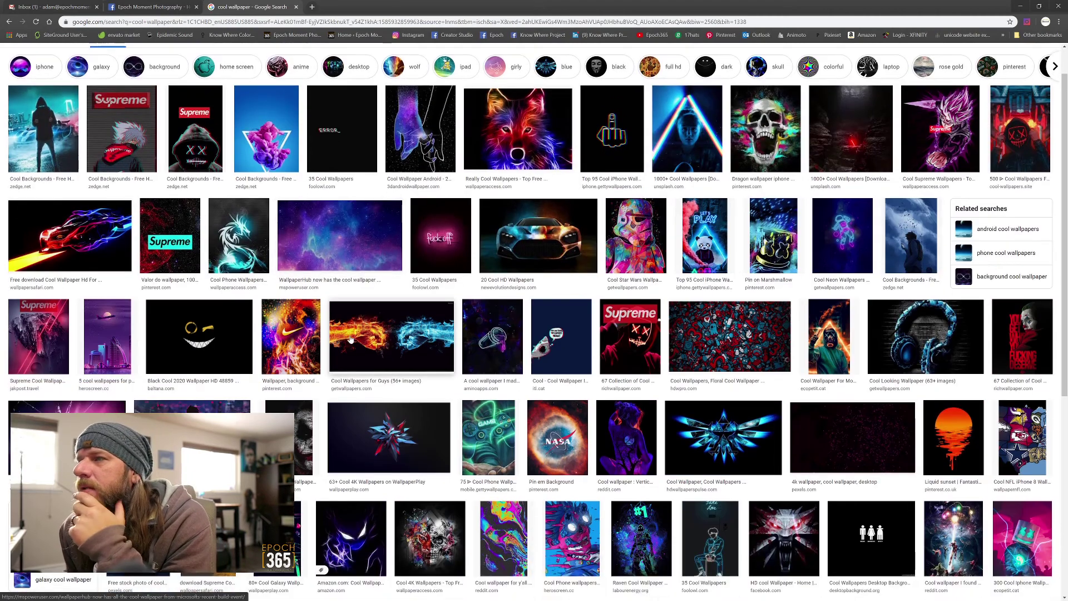
{"action": "scroll", "coordinate": [356, 334], "scroll_direction": "down", "scroll_amount": 4}
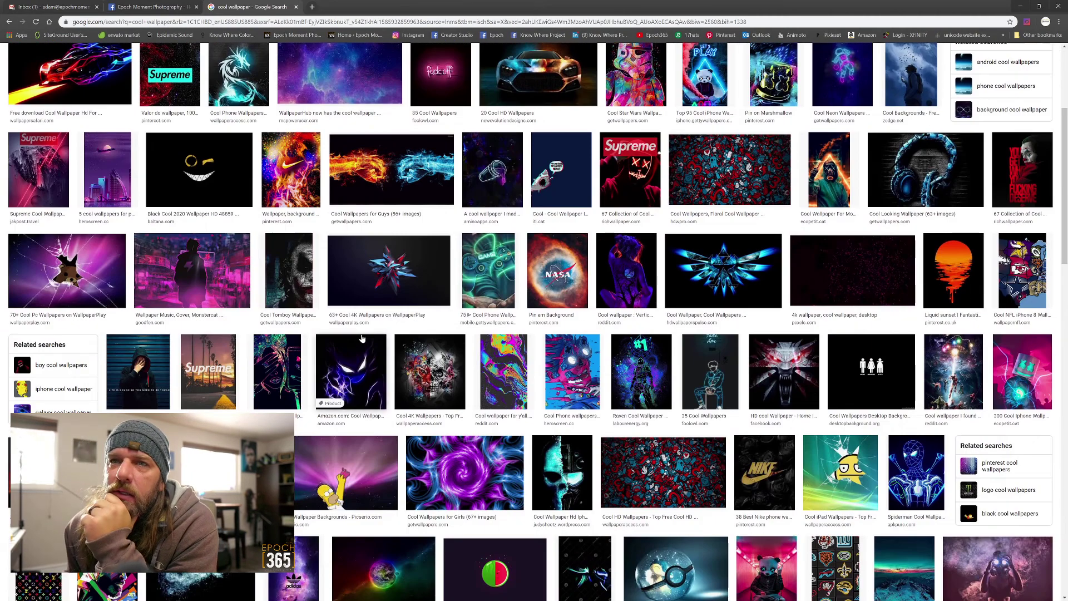
{"action": "scroll", "coordinate": [367, 342], "scroll_direction": "down", "scroll_amount": 6}
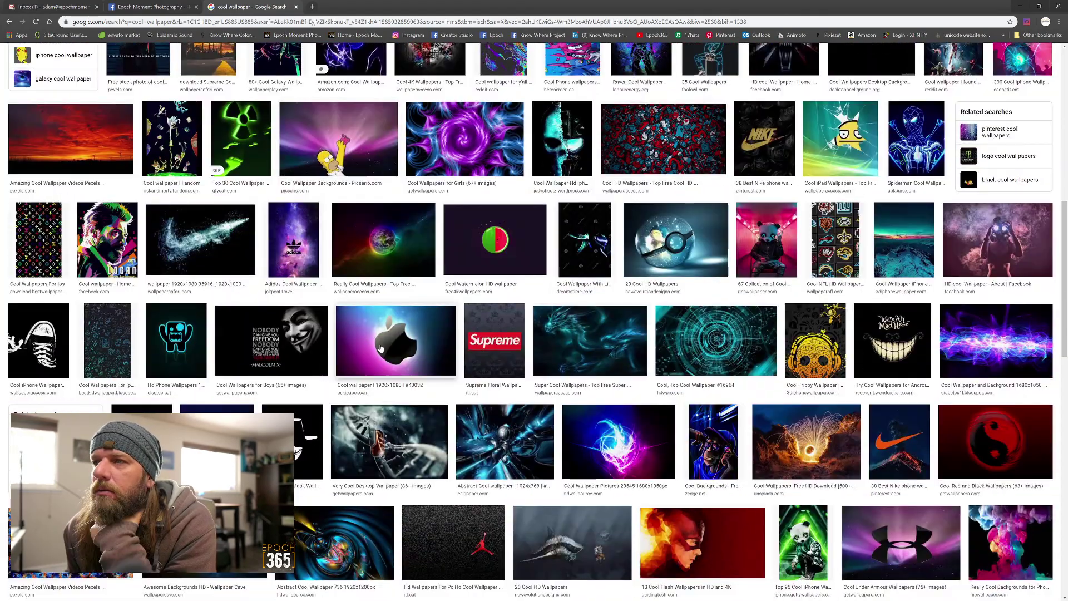
{"action": "scroll", "coordinate": [381, 349], "scroll_direction": "down", "scroll_amount": 7}
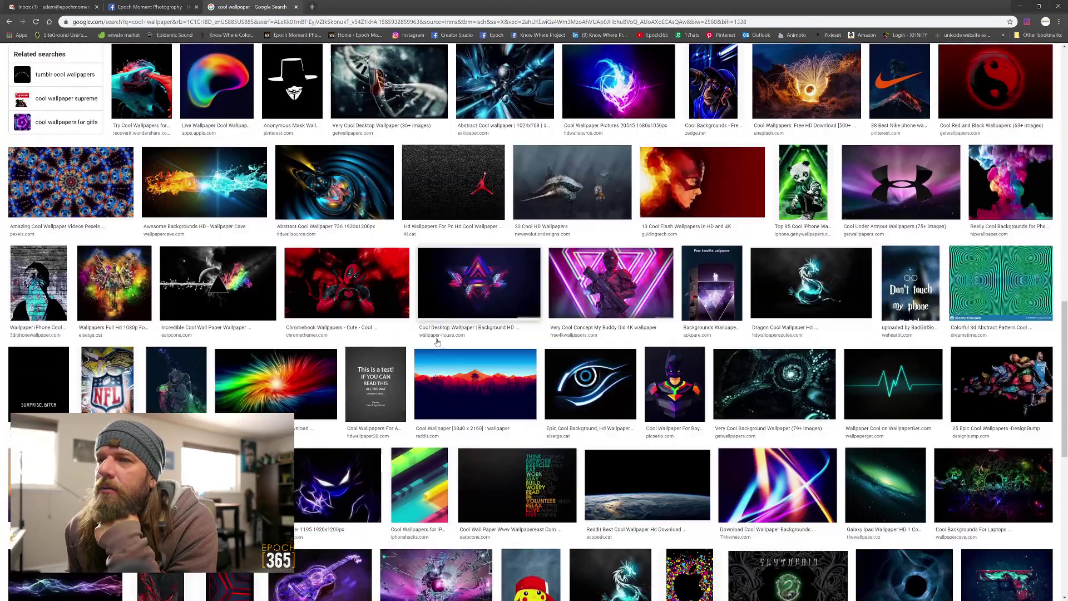
{"action": "scroll", "coordinate": [437, 342], "scroll_direction": "down", "scroll_amount": 2}
{"action": "scroll", "coordinate": [438, 342], "scroll_direction": "down", "scroll_amount": 4}
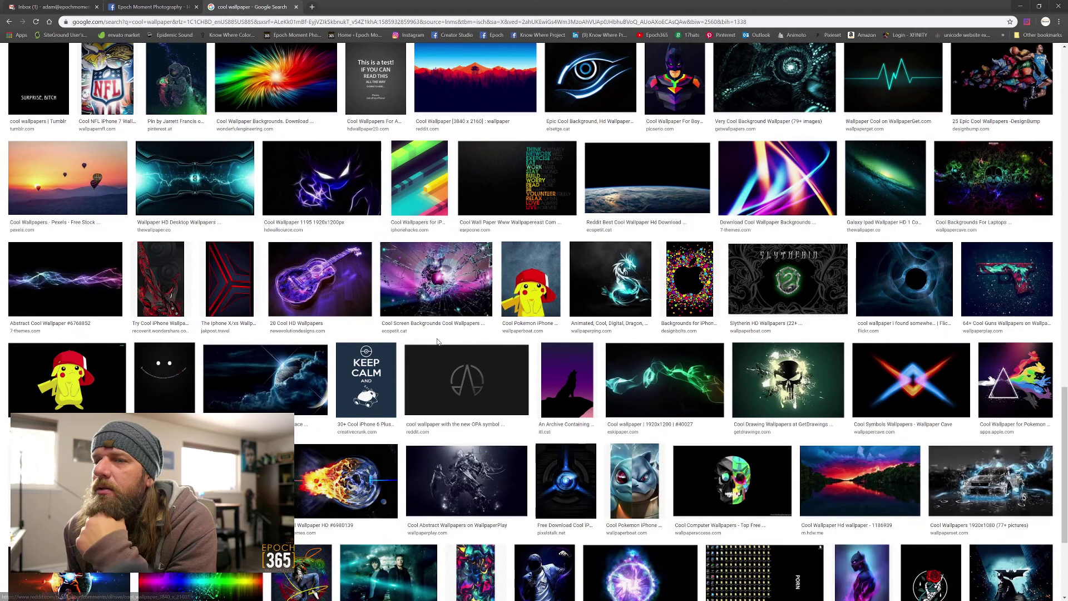
{"action": "scroll", "coordinate": [410, 343], "scroll_direction": "down", "scroll_amount": 5}
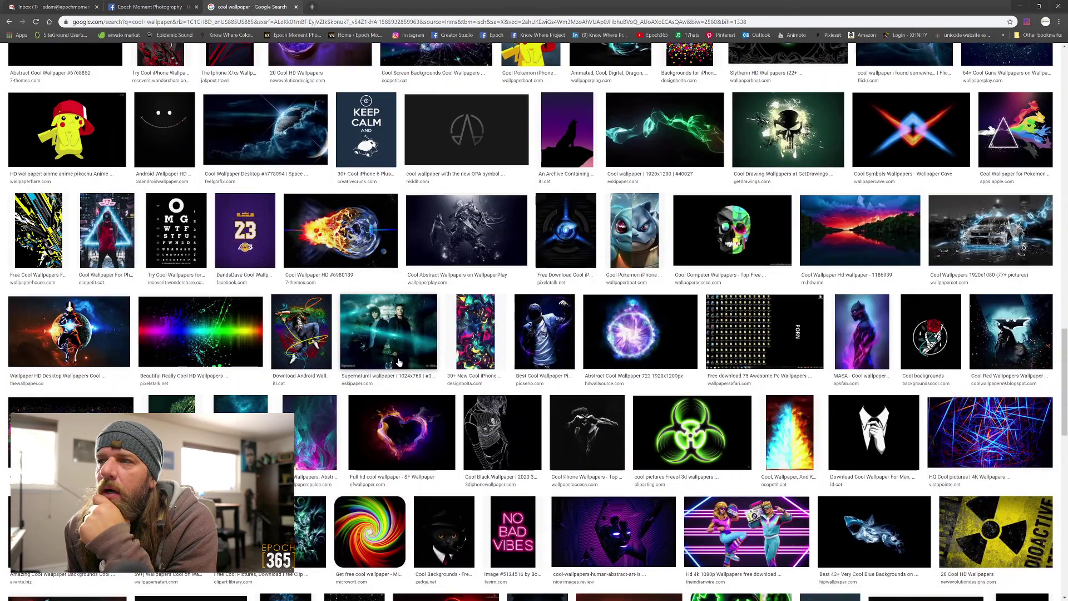
{"action": "left_click", "coordinate": [790, 432]}
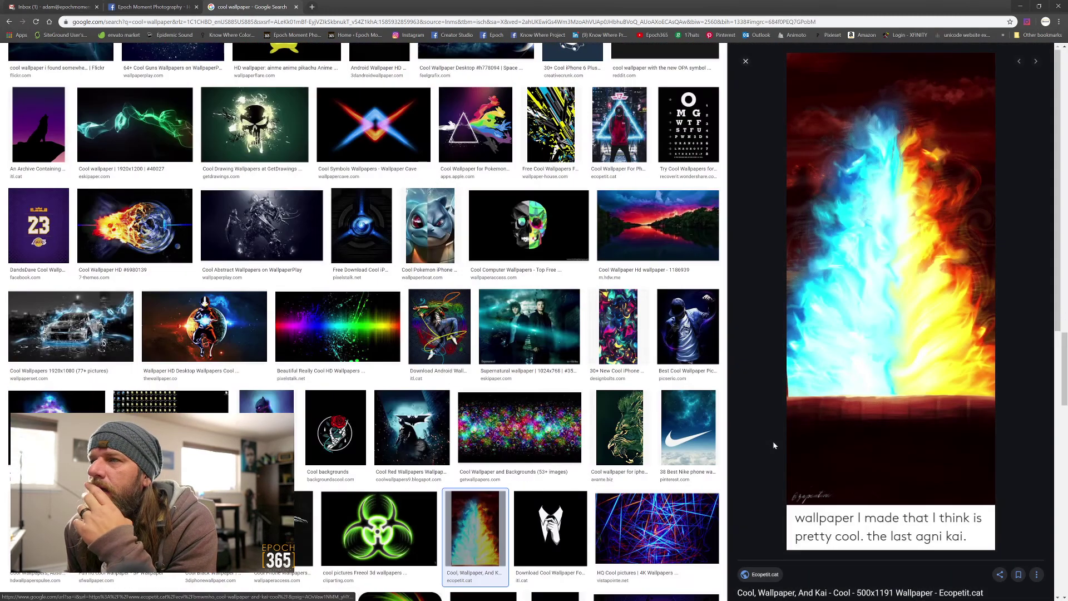
{"action": "scroll", "coordinate": [466, 385], "scroll_direction": "down", "scroll_amount": 6}
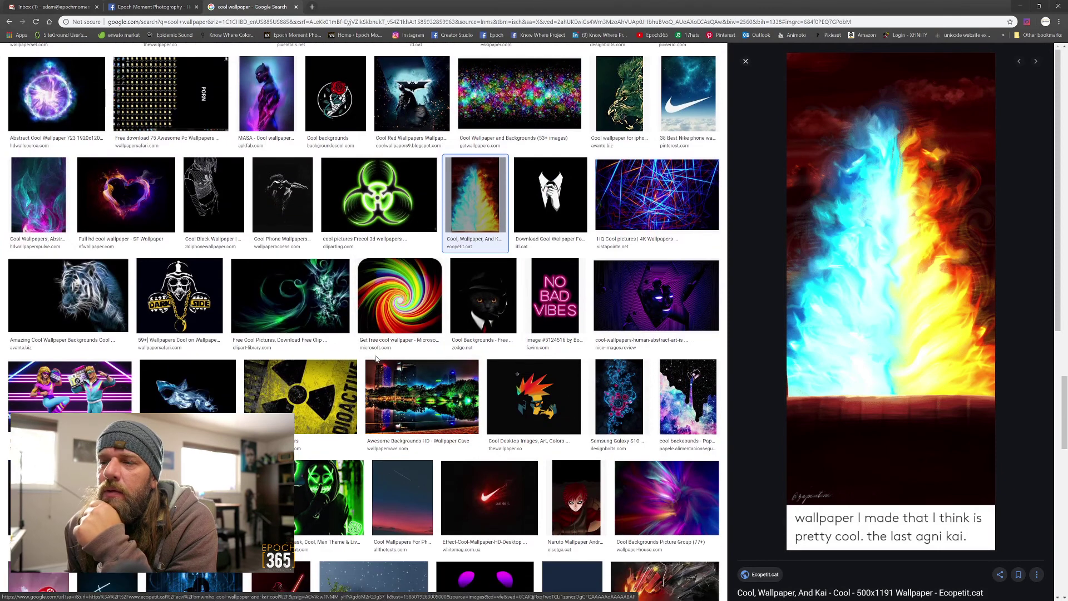
{"action": "scroll", "coordinate": [352, 358], "scroll_direction": "down", "scroll_amount": 5}
{"action": "scroll", "coordinate": [352, 357], "scroll_direction": "down", "scroll_amount": 2}
{"action": "scroll", "coordinate": [300, 354], "scroll_direction": "down", "scroll_amount": 7}
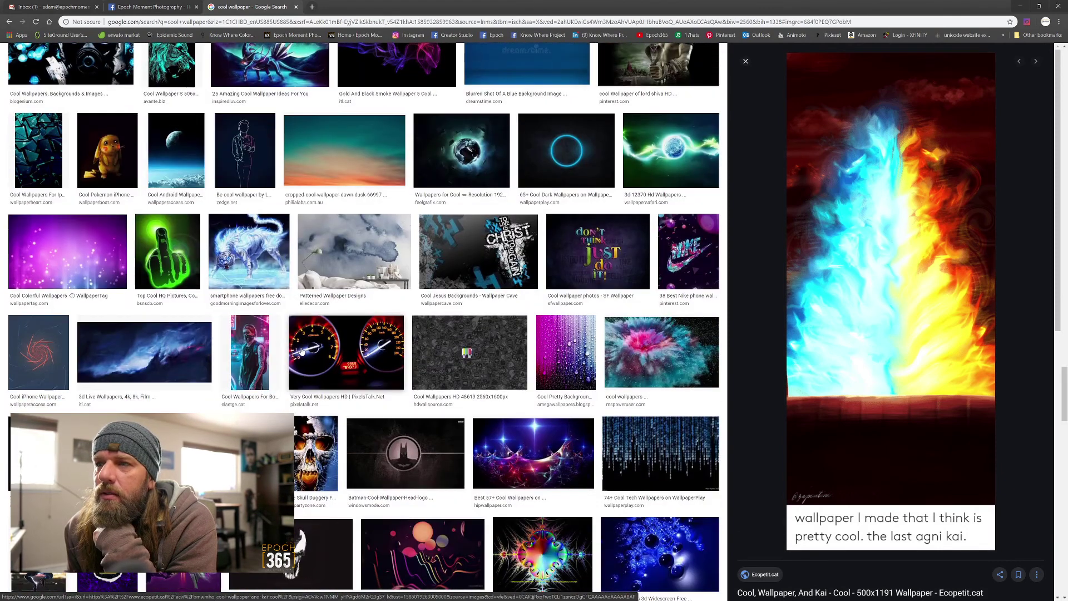
{"action": "scroll", "coordinate": [301, 351], "scroll_direction": "down", "scroll_amount": 2}
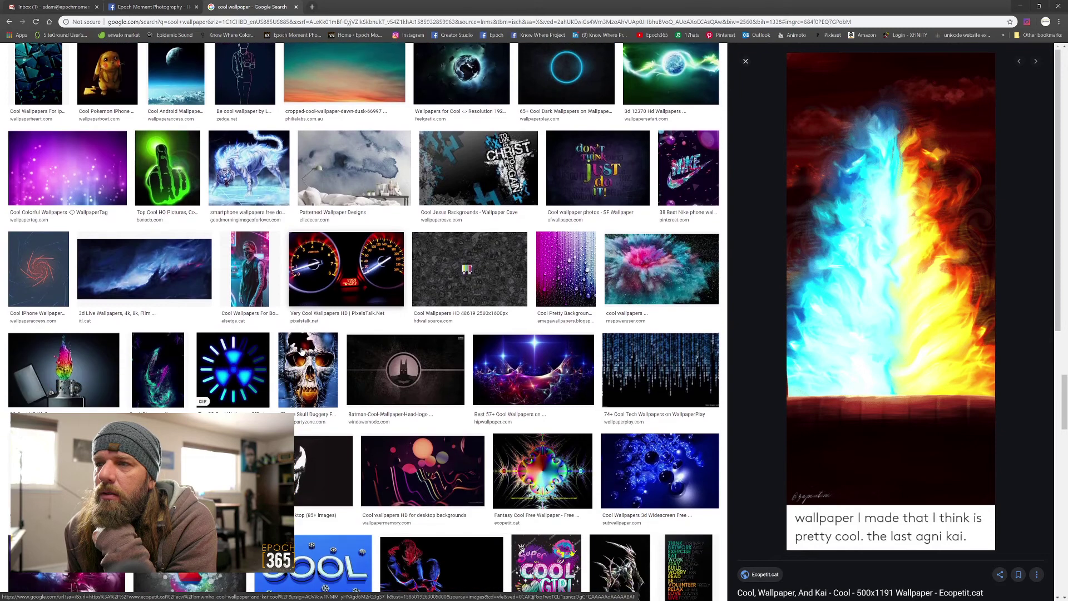
- Preview the purple and blue water-drop wallpaper and its related colourful glitter image, and look through the other related images and results
{"action": "left_click", "coordinate": [563, 272]}
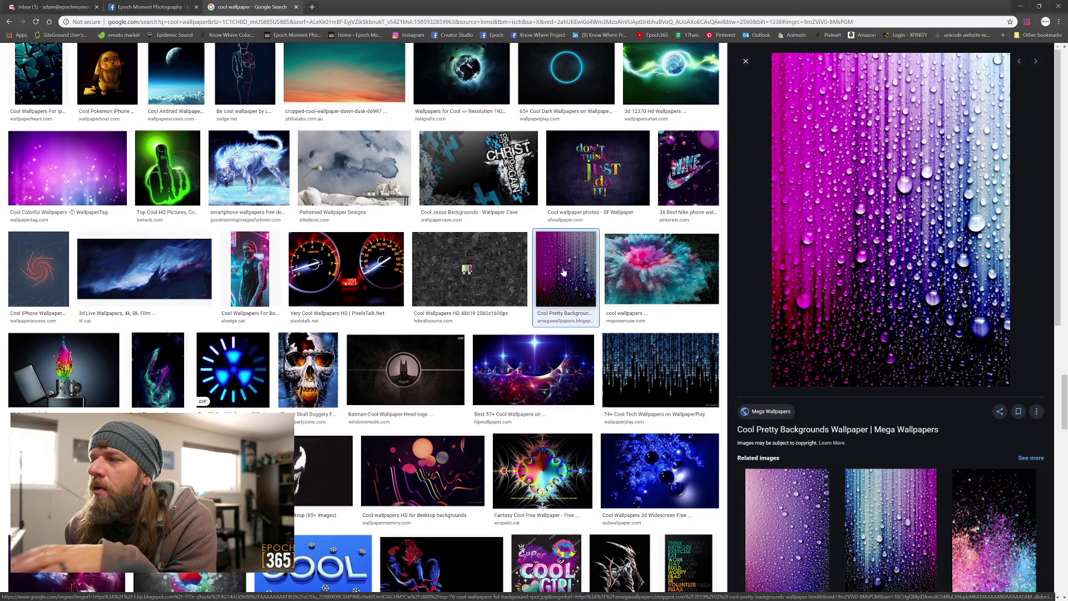
{"action": "scroll", "coordinate": [564, 272], "scroll_direction": "down", "scroll_amount": 3}
{"action": "scroll", "coordinate": [938, 520], "scroll_direction": "down", "scroll_amount": 3}
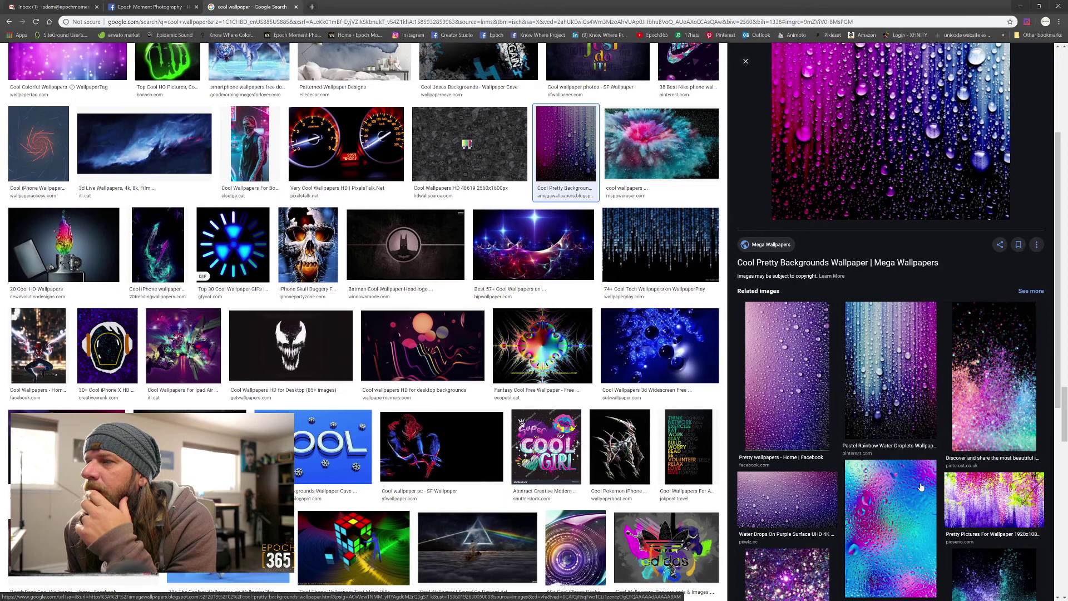
{"action": "scroll", "coordinate": [921, 487], "scroll_direction": "down", "scroll_amount": 2}
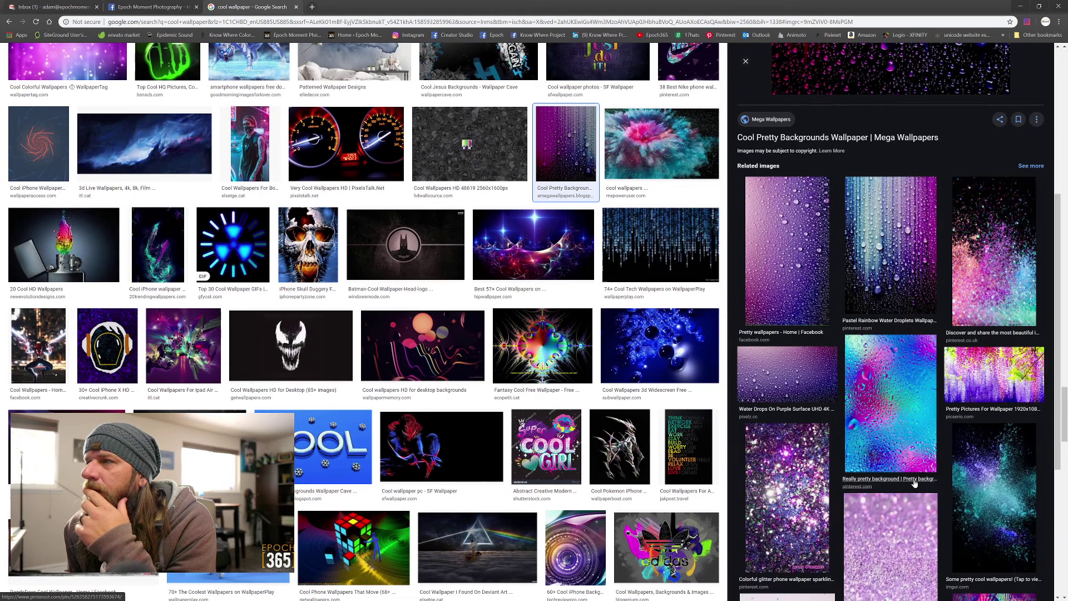
{"action": "left_click", "coordinate": [971, 287]}
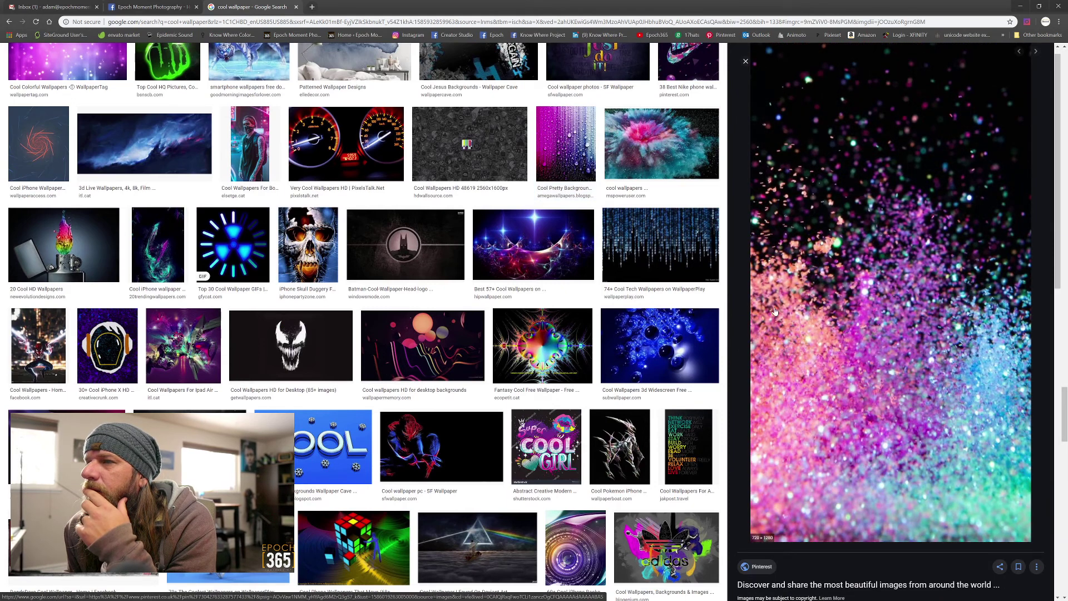
{"action": "scroll", "coordinate": [791, 315], "scroll_direction": "down", "scroll_amount": 7}
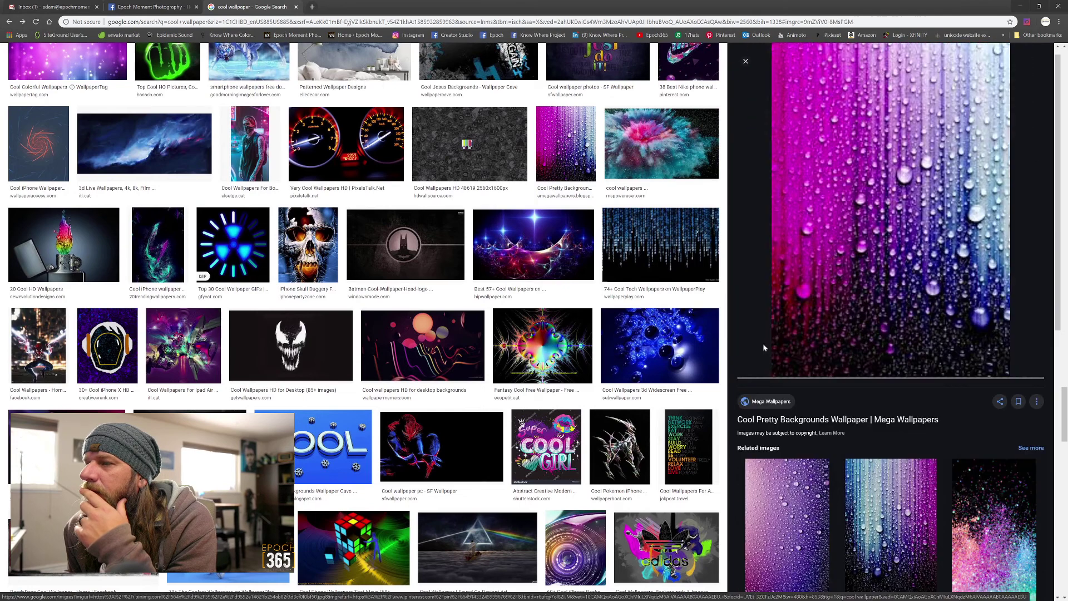
{"action": "key", "text": "alt+Left"}
{"action": "scroll", "coordinate": [768, 362], "scroll_direction": "down", "scroll_amount": 8}
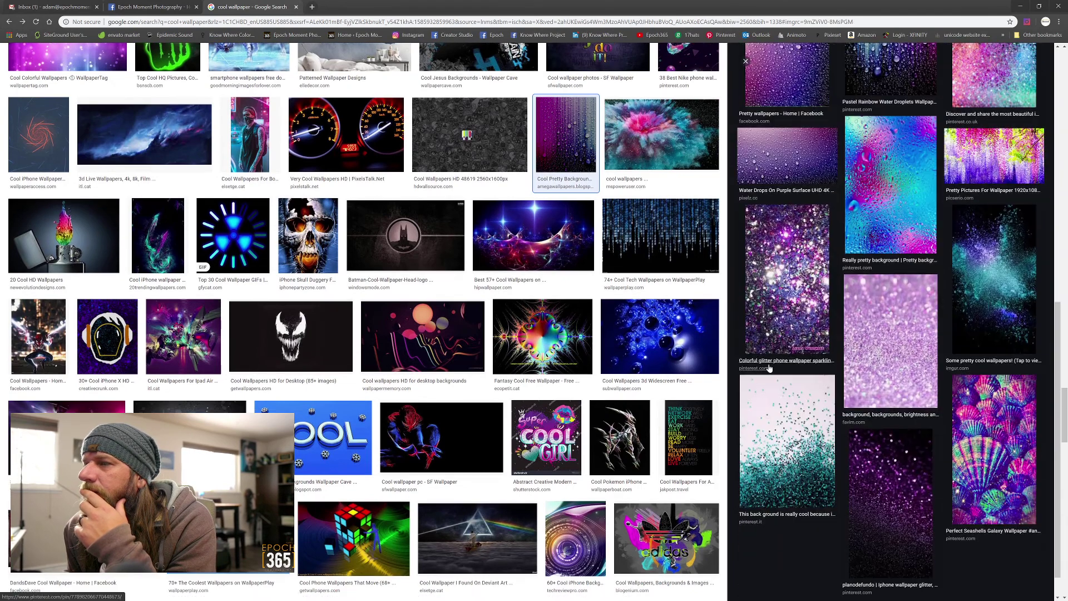
{"action": "scroll", "coordinate": [216, 388], "scroll_direction": "down", "scroll_amount": 9}
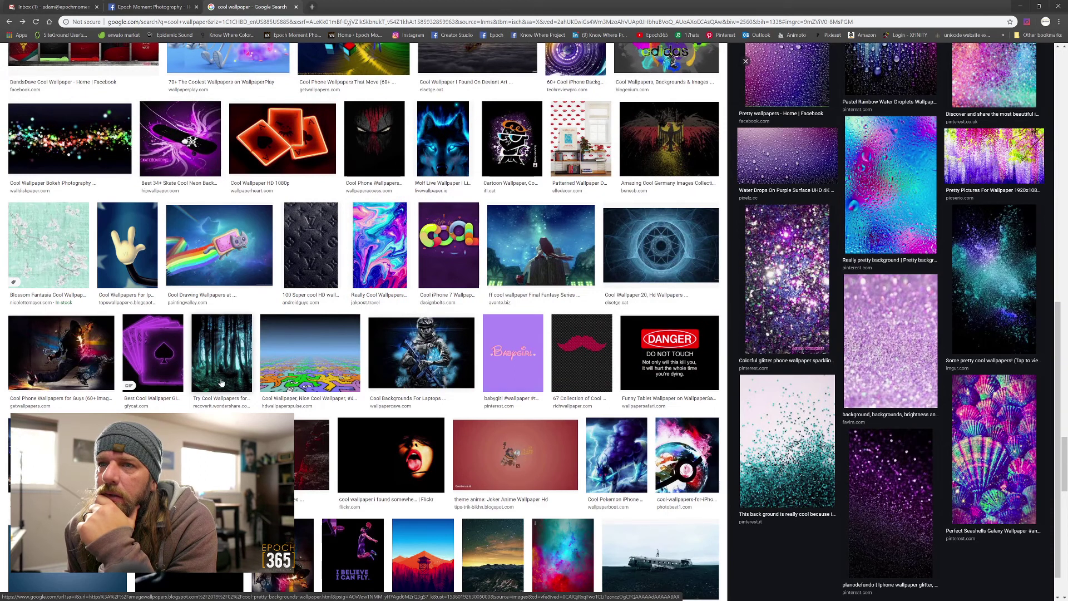
- Preview the dark embossed leather wallpaper from AndroidGuys and browse the remaining image results
{"action": "left_click", "coordinate": [330, 234]}
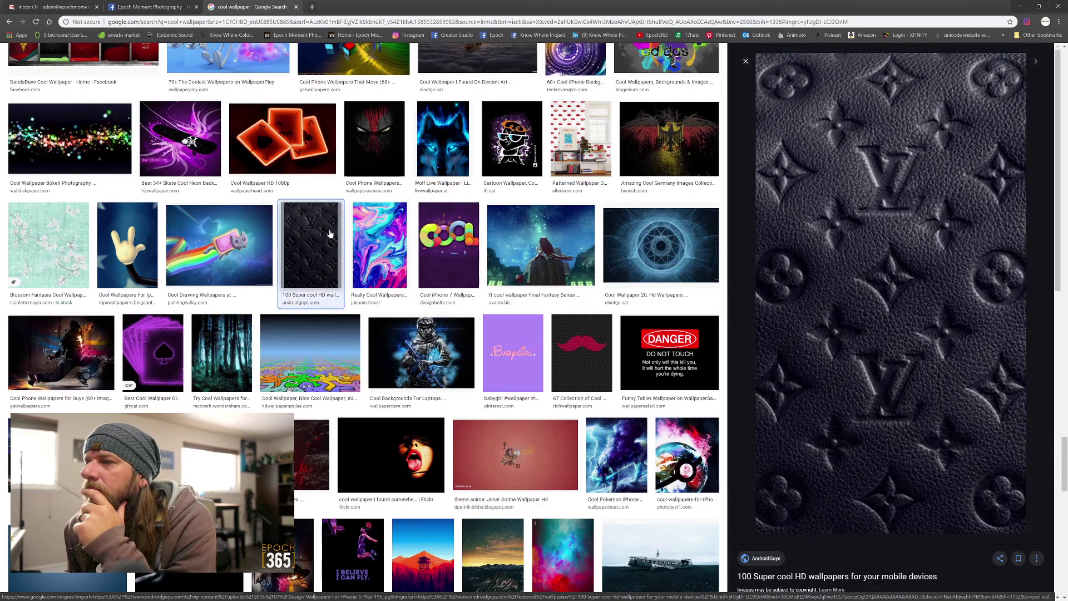
{"action": "right_click", "coordinate": [894, 236]}
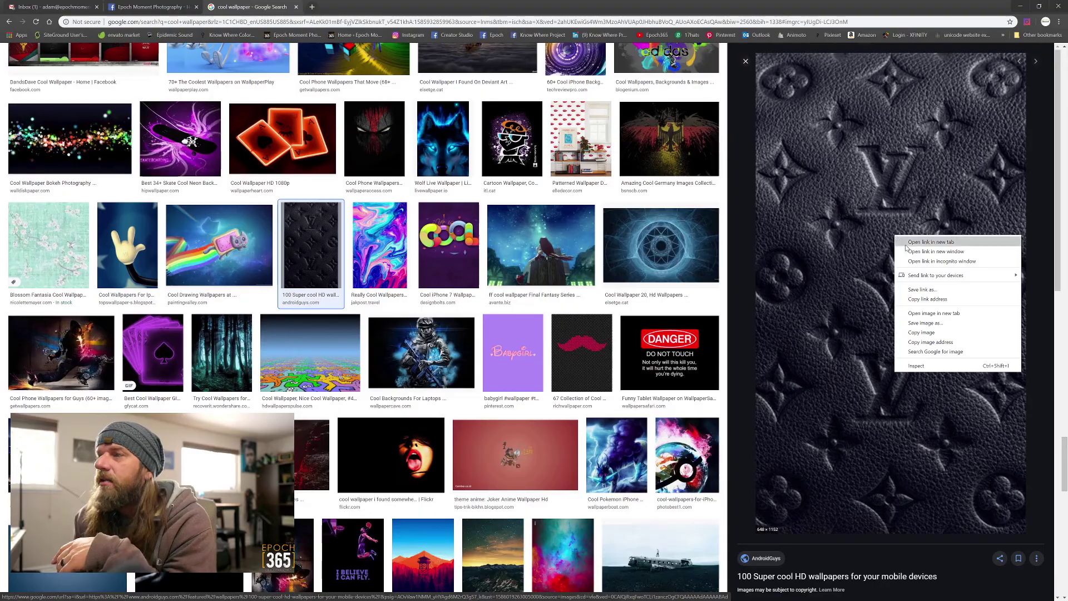
{"action": "left_click", "coordinate": [783, 303]}
{"action": "scroll", "coordinate": [284, 321], "scroll_direction": "down", "scroll_amount": 15}
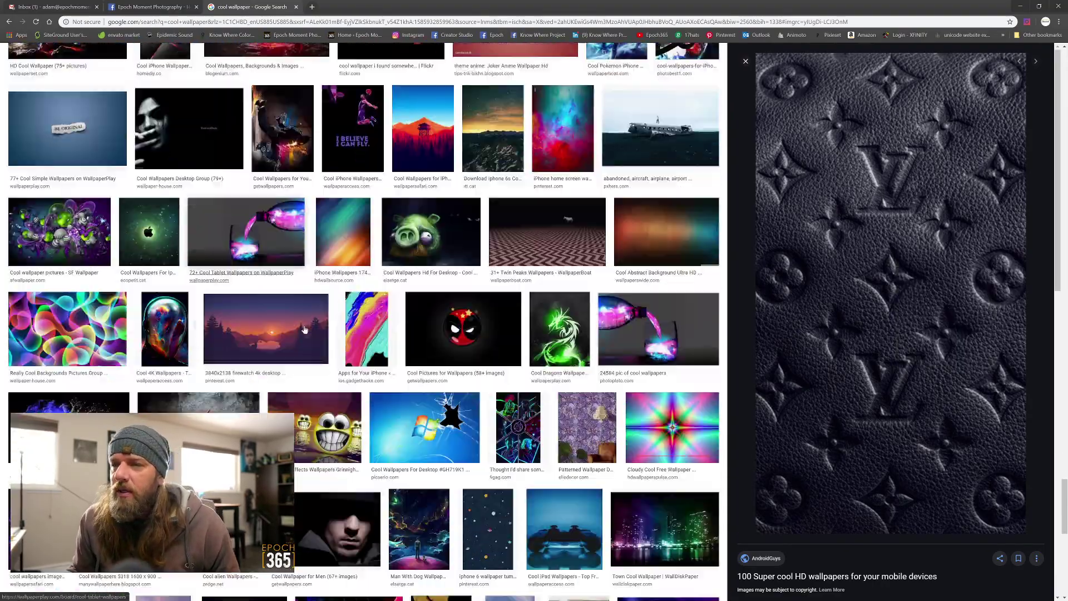
{"action": "scroll", "coordinate": [283, 321], "scroll_direction": "down", "scroll_amount": 20}
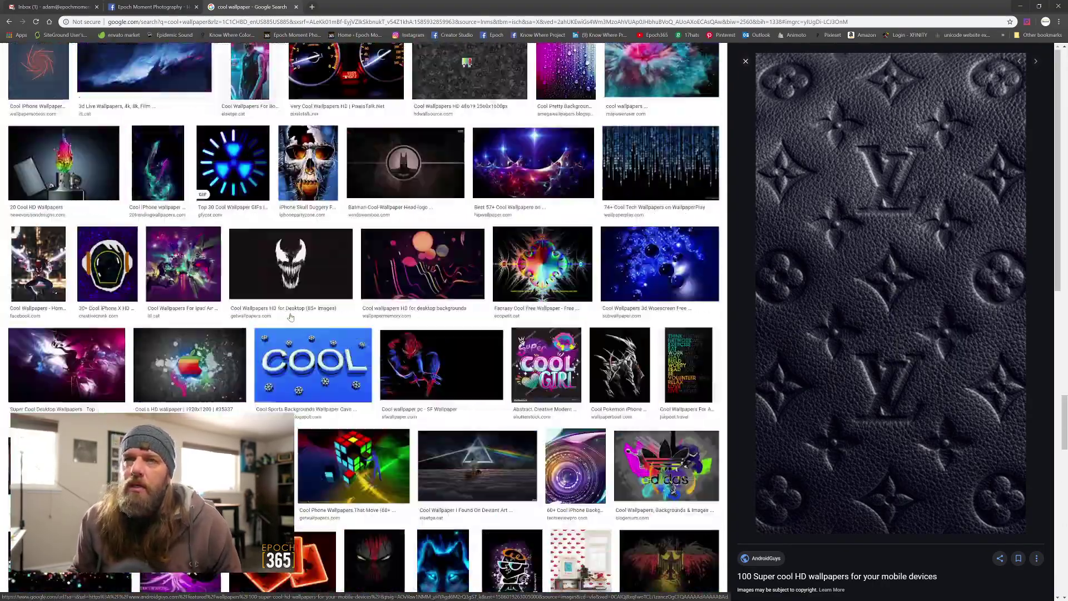
- Refine the image search to "cool paint wallpaper"
{"action": "scroll", "coordinate": [290, 317], "scroll_direction": "up", "scroll_amount": 20}
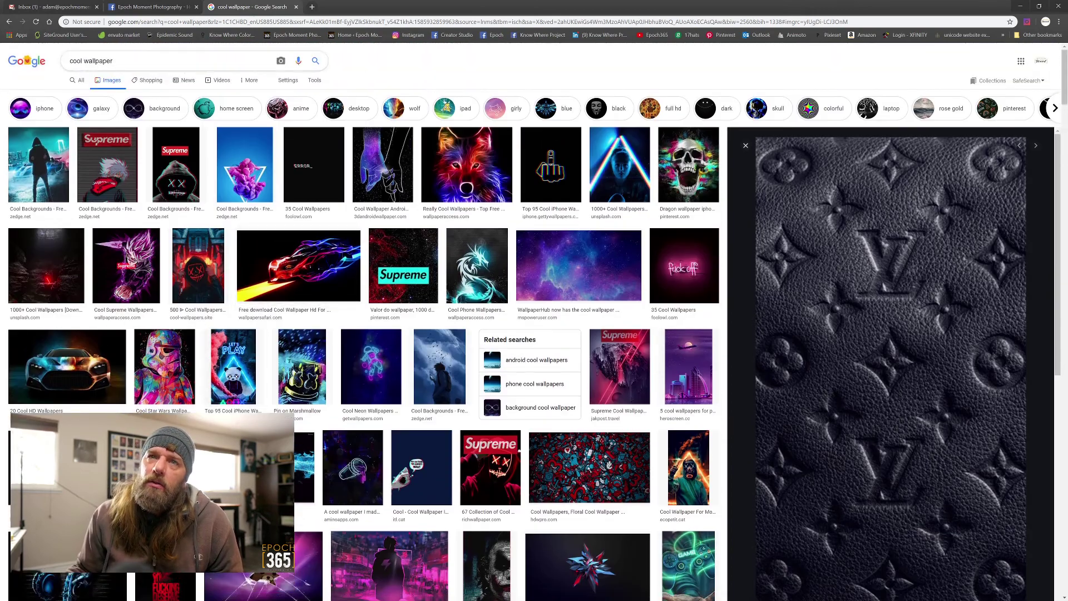
{"action": "left_click", "coordinate": [83, 60]}
{"action": "type", "text": "paint"}
{"action": "key", "text": "Return"}
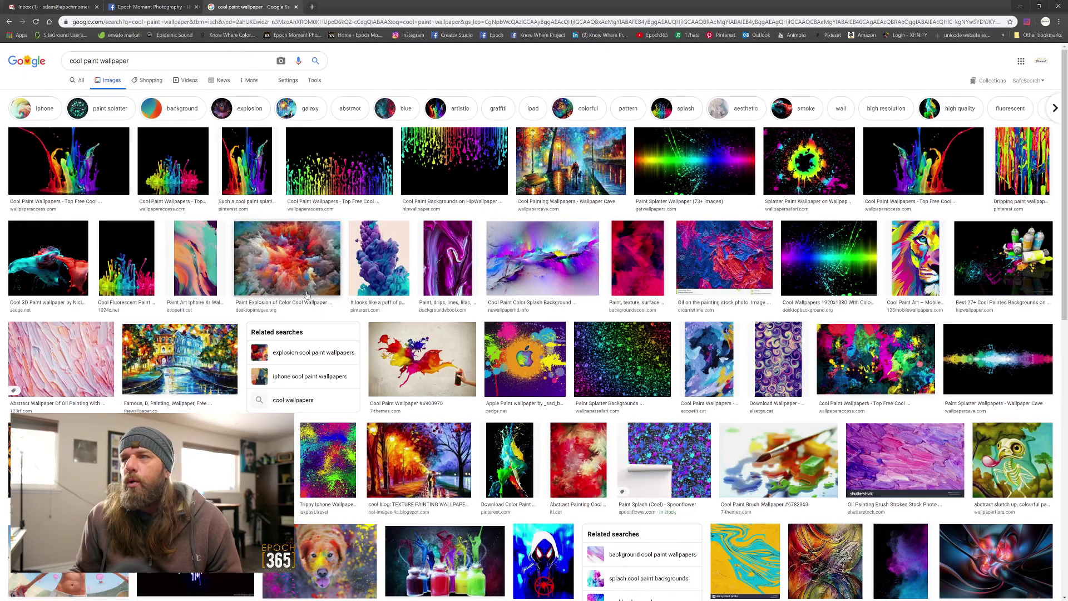
- Look through the paint wallpaper results and open the multicoloured painted image from HipWallpaper
{"action": "scroll", "coordinate": [331, 290], "scroll_direction": "down", "scroll_amount": 3}
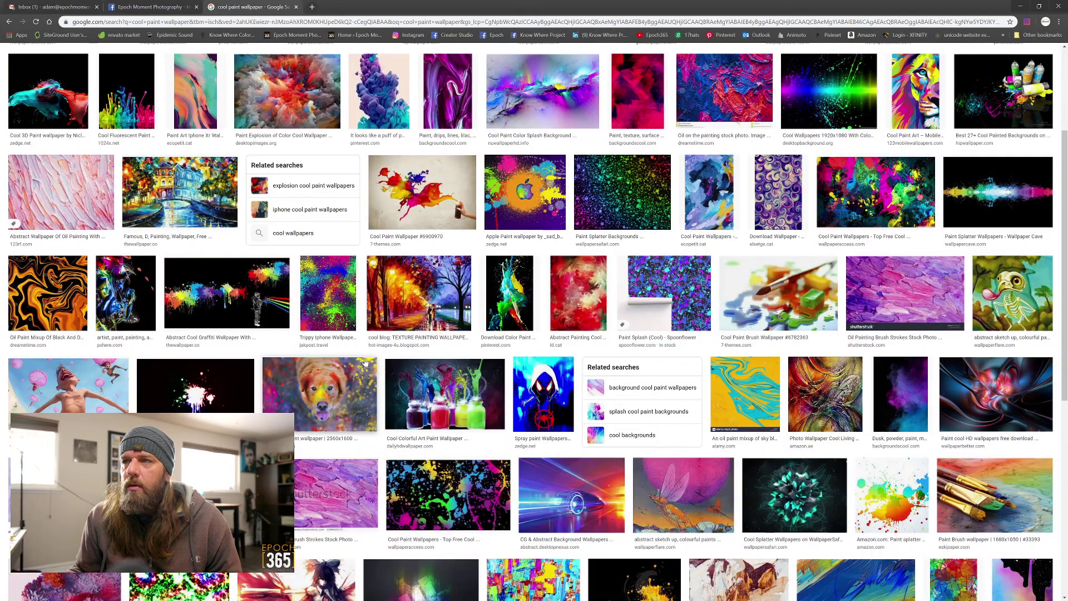
{"action": "scroll", "coordinate": [364, 362], "scroll_direction": "down", "scroll_amount": 8}
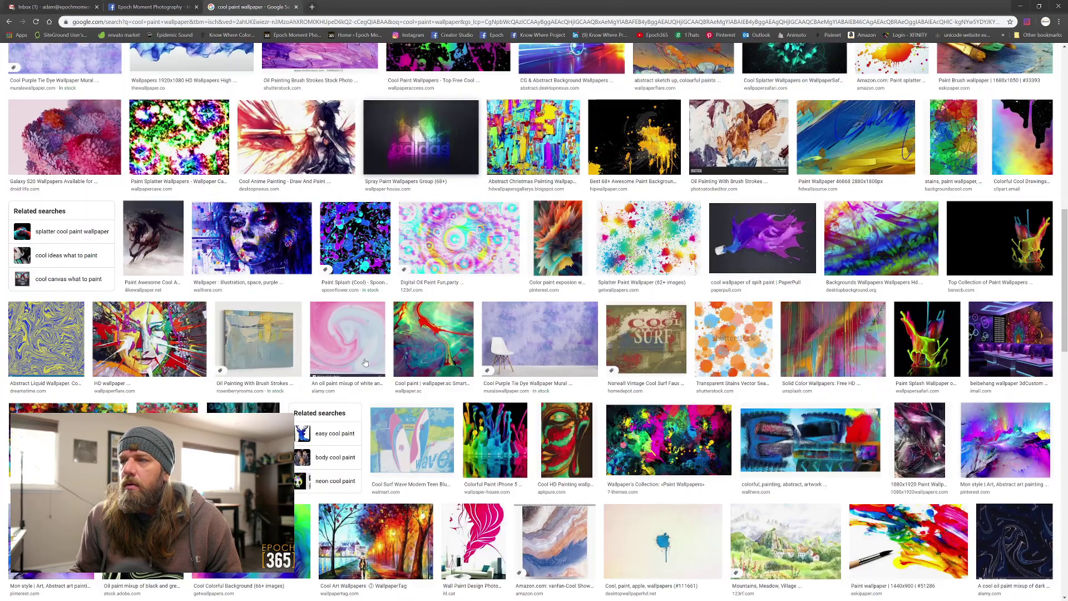
{"action": "scroll", "coordinate": [365, 362], "scroll_direction": "down", "scroll_amount": 4}
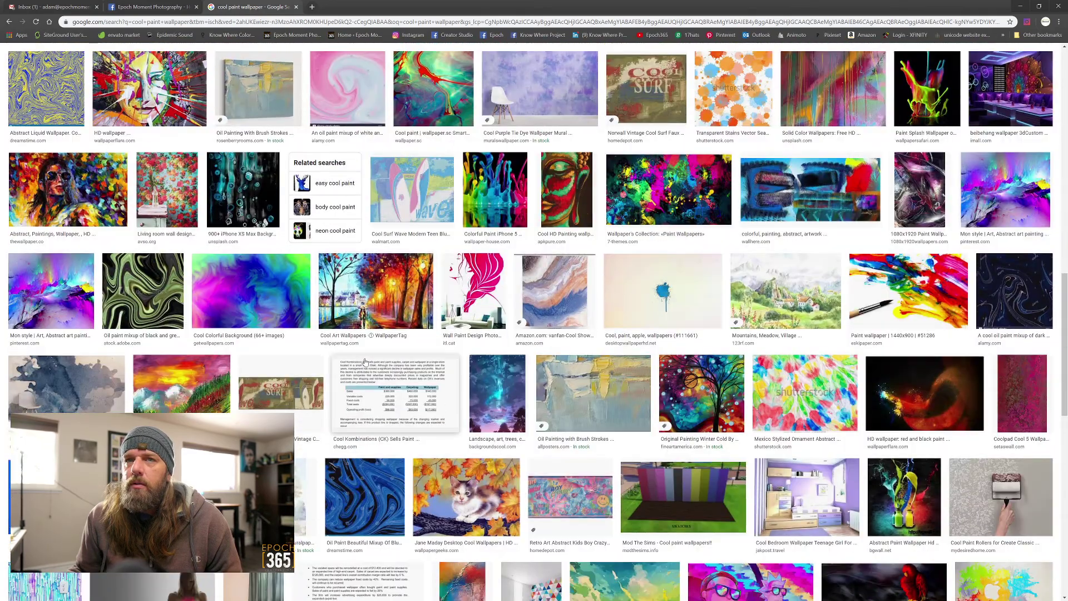
{"action": "scroll", "coordinate": [365, 362], "scroll_direction": "down", "scroll_amount": 13}
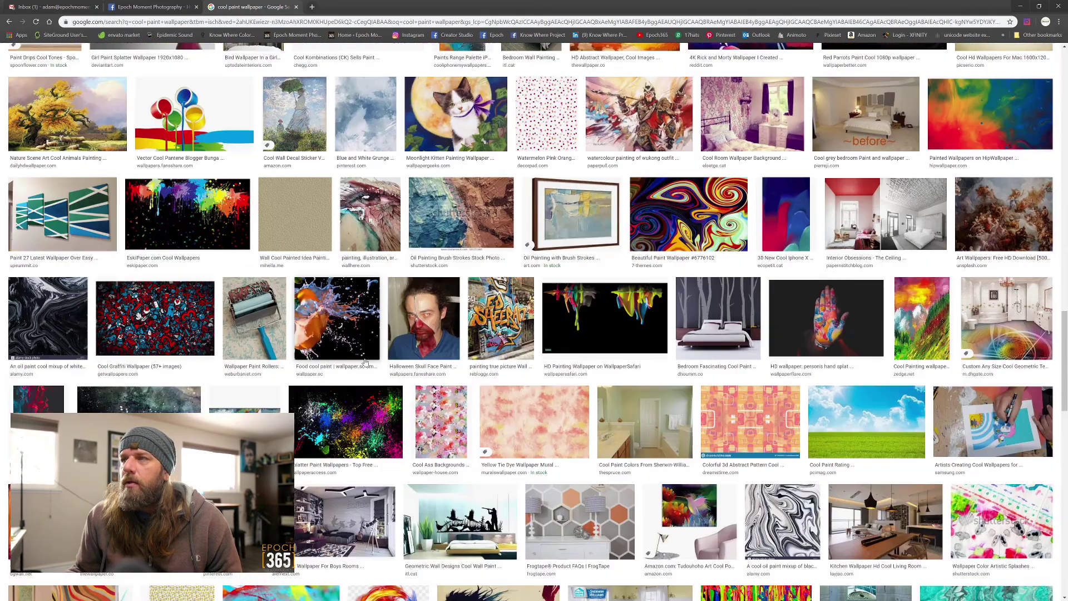
{"action": "left_click", "coordinate": [960, 106]}
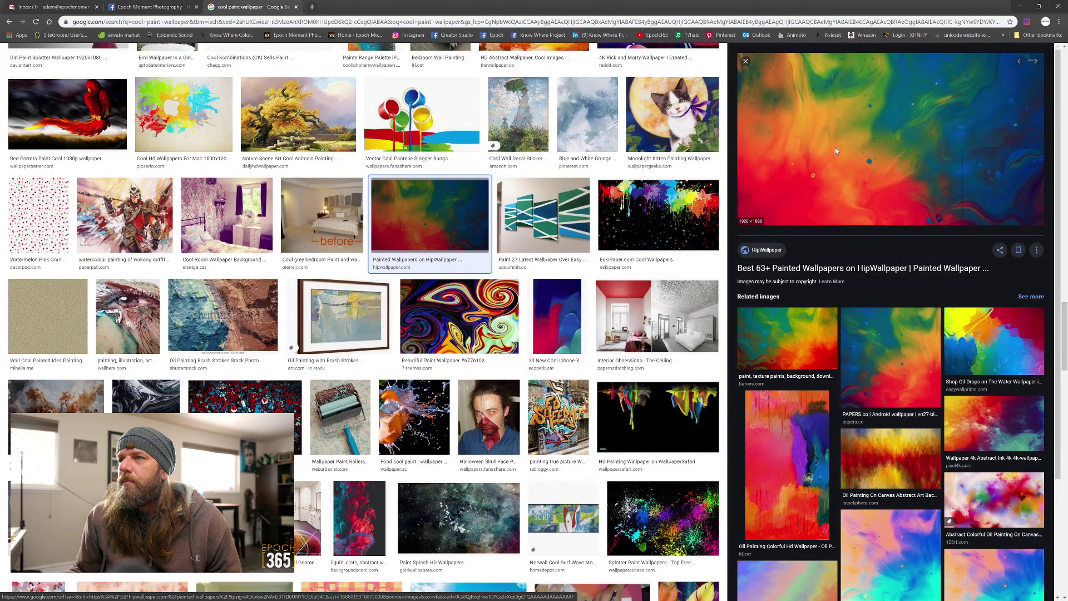
- Copy the previewed multicoloured painted image and switch back to Photoshop
{"action": "right_click", "coordinate": [835, 151]}
{"action": "left_click", "coordinate": [857, 254]}
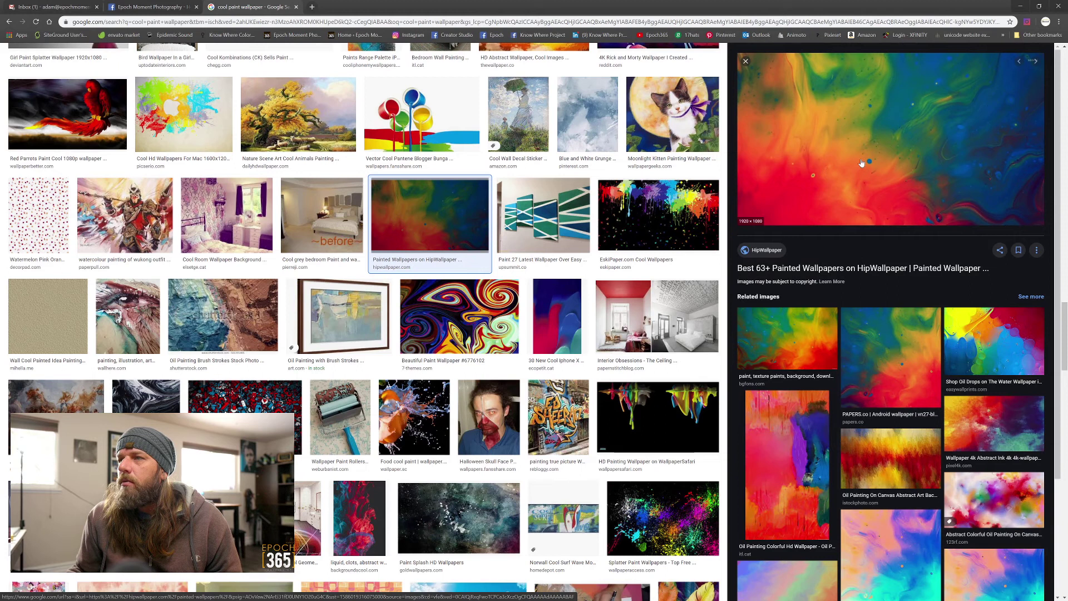
{"action": "right_click", "coordinate": [861, 163]}
{"action": "left_click", "coordinate": [867, 250]}
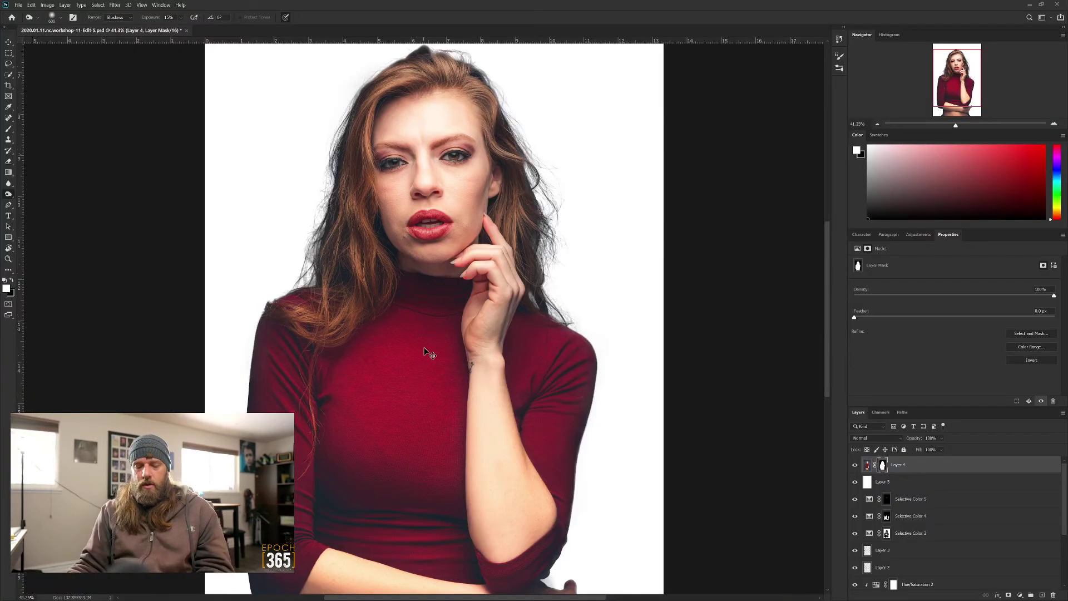
- Paste the multicoloured painted image as a new layer over the portrait and rotate it 90° to an upright orientation
{"action": "key", "text": "ctrl+v"}
{"action": "key", "text": "ctrl+t"}
{"action": "mouse_move", "coordinate": [484, 255]}
{"action": "left_mouse_down"}
{"action": "mouse_move", "coordinate": [510, 304]}
{"action": "mouse_move", "coordinate": [493, 334]}
{"action": "mouse_move", "coordinate": [497, 322]}
{"action": "left_mouse_up"}
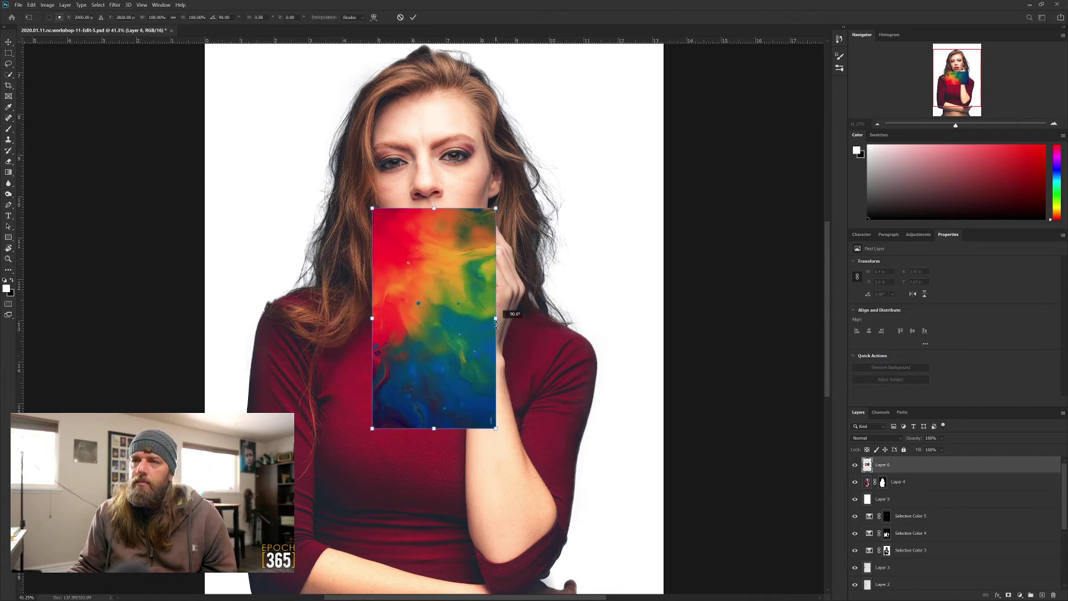
{"action": "scroll", "coordinate": [490, 322], "scroll_direction": "right", "scroll_amount": 3}
{"action": "scroll", "coordinate": [370, 326], "scroll_direction": "down", "scroll_amount": 3}
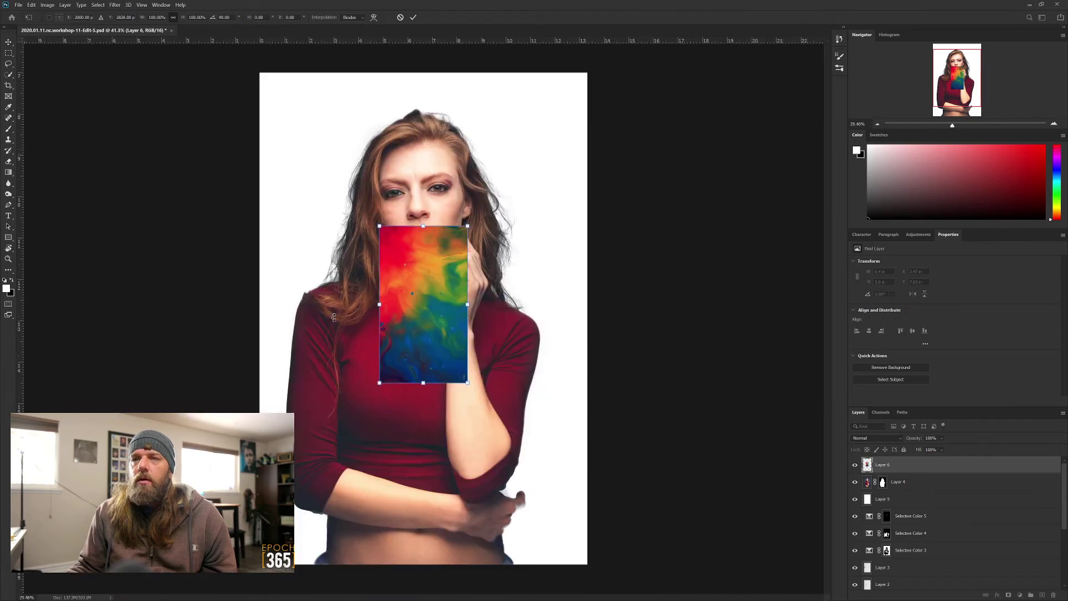
- Enlarge the painted image proportionally to cover the canvas and place its layer directly beneath the woman's cutout on Layer 4
{"action": "mouse_move", "coordinate": [464, 305]}
{"action": "left_mouse_down"}
{"action": "mouse_move", "coordinate": [572, 302]}
{"action": "mouse_move", "coordinate": [579, 318]}
{"action": "mouse_move", "coordinate": [663, 330]}
{"action": "left_mouse_up"}
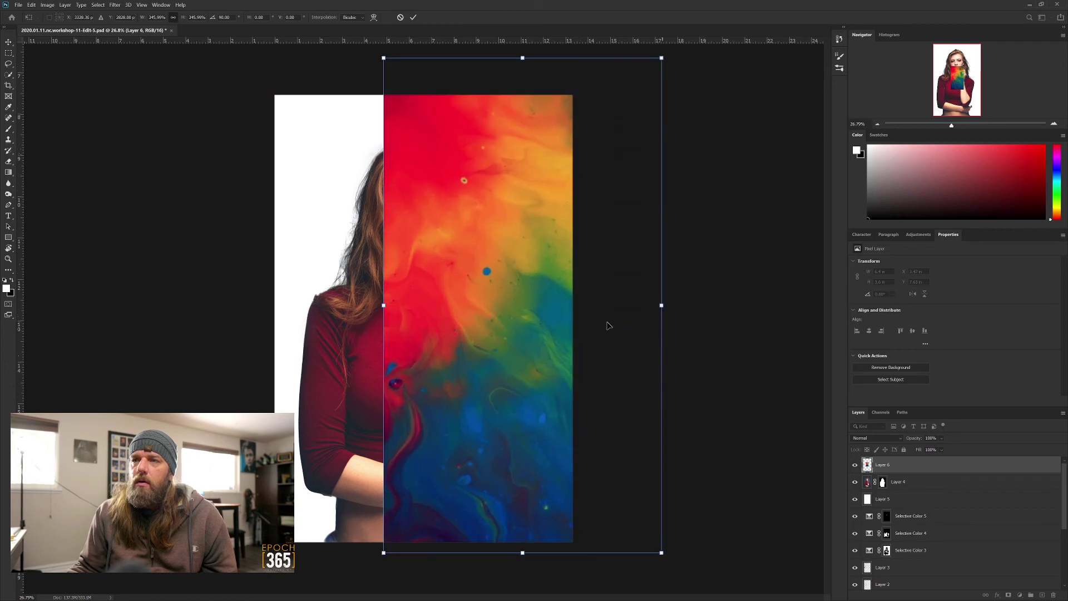
{"action": "left_click_drag", "start_coordinate": [509, 329], "coordinate": [572, 319]}
{"action": "left_click_drag", "start_coordinate": [280, 319], "coordinate": [271, 319]}
{"action": "key", "text": "Return"}
{"action": "left_click_drag", "start_coordinate": [931, 470], "coordinate": [927, 491]}
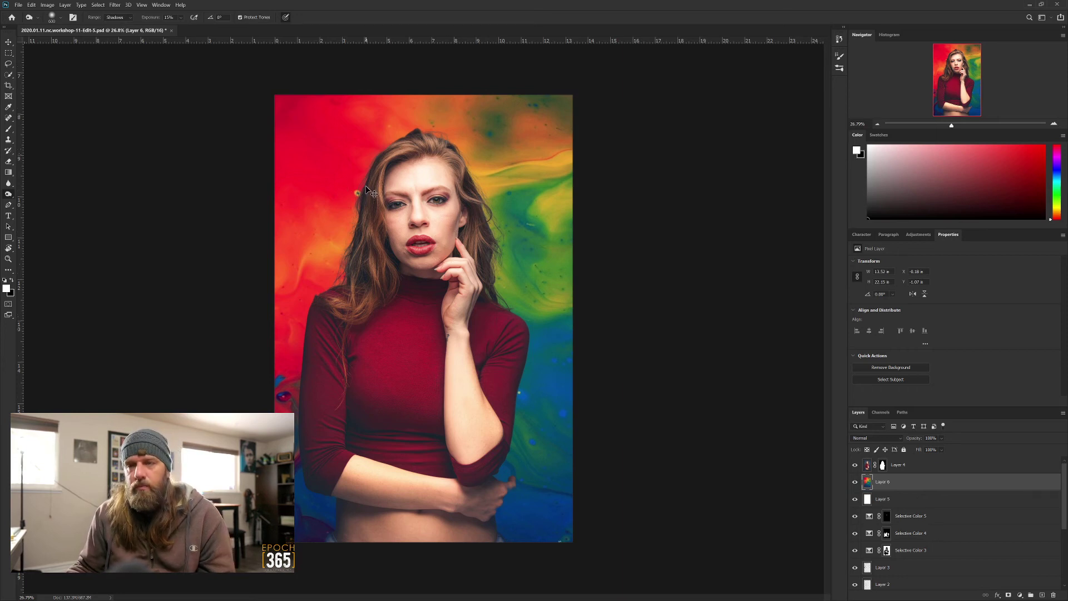
- Stretch the painted background horizontally to about 14.7 in wide, extending it past the canvas's right edge
{"action": "key", "text": "ctrl+t"}
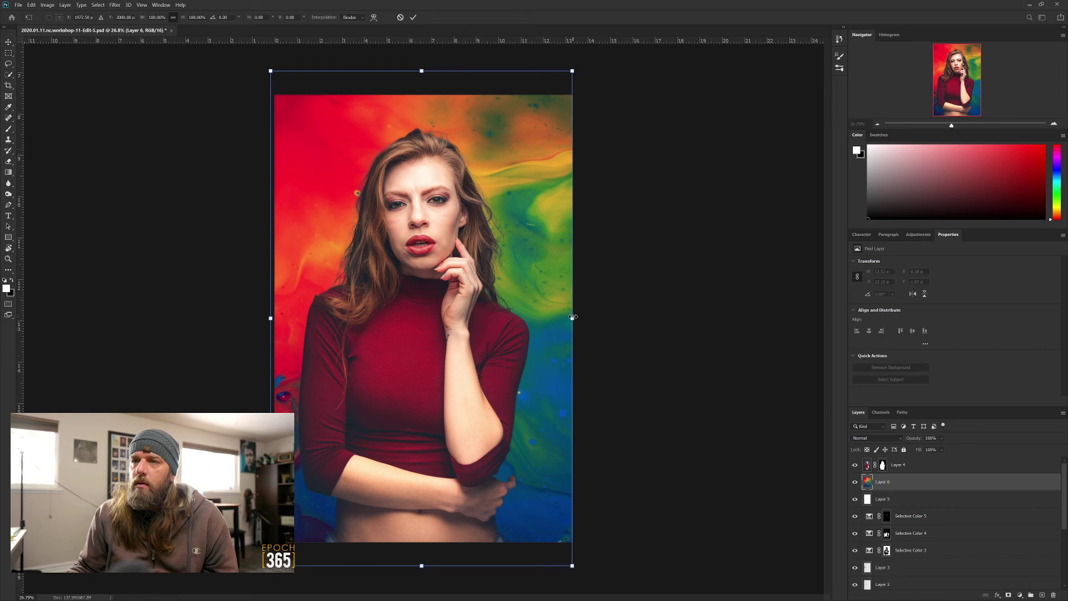
{"action": "left_click_drag", "start_coordinate": [579, 316], "coordinate": [595, 319]}
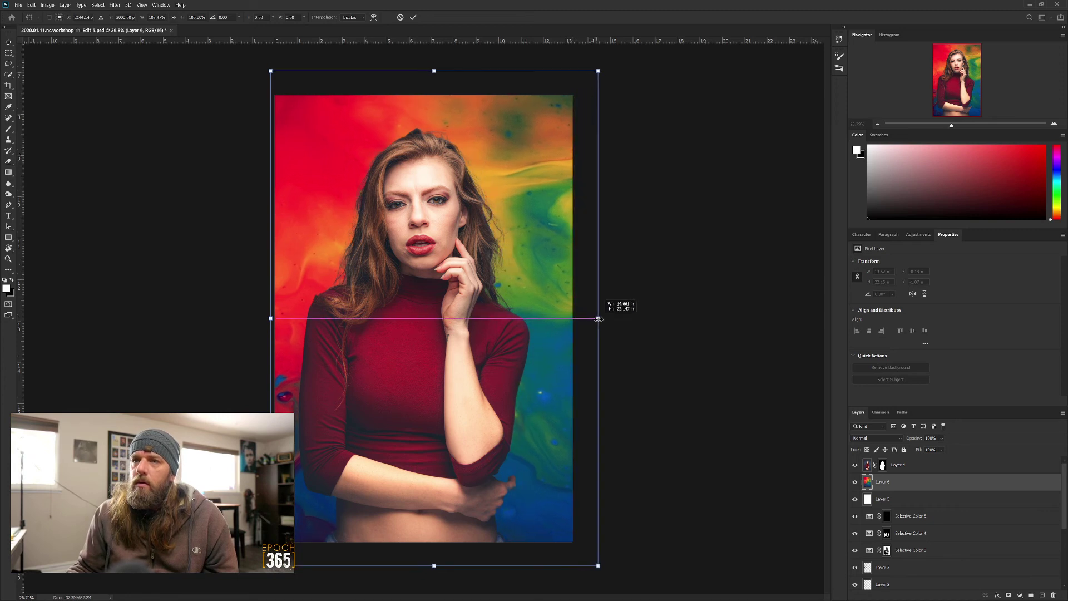
{"action": "left_click_drag", "start_coordinate": [599, 319], "coordinate": [599, 318]}
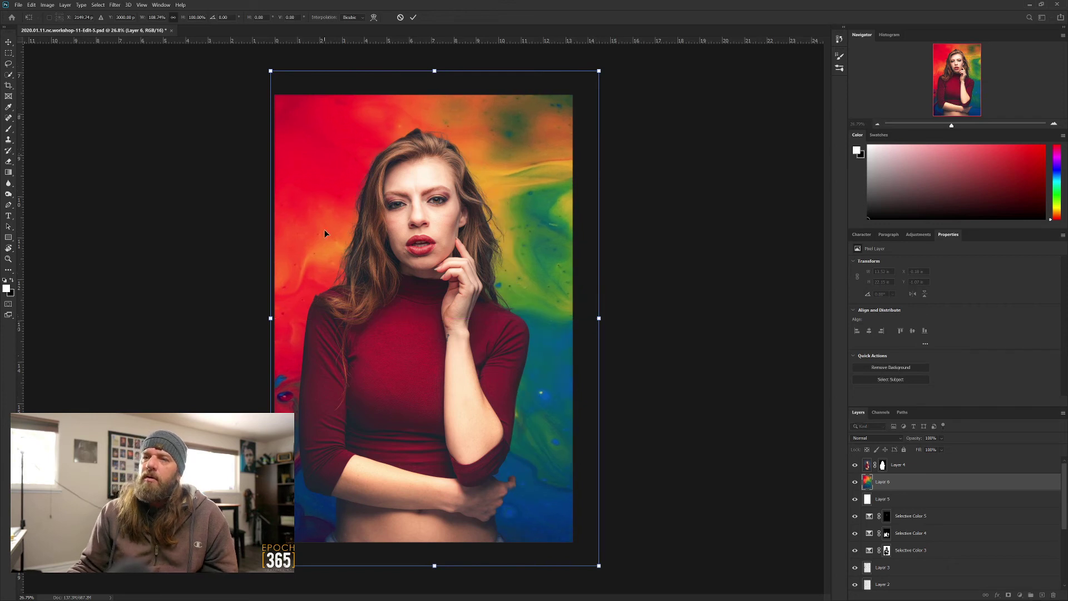
{"action": "key", "text": "Return"}
{"action": "key", "text": "o"}
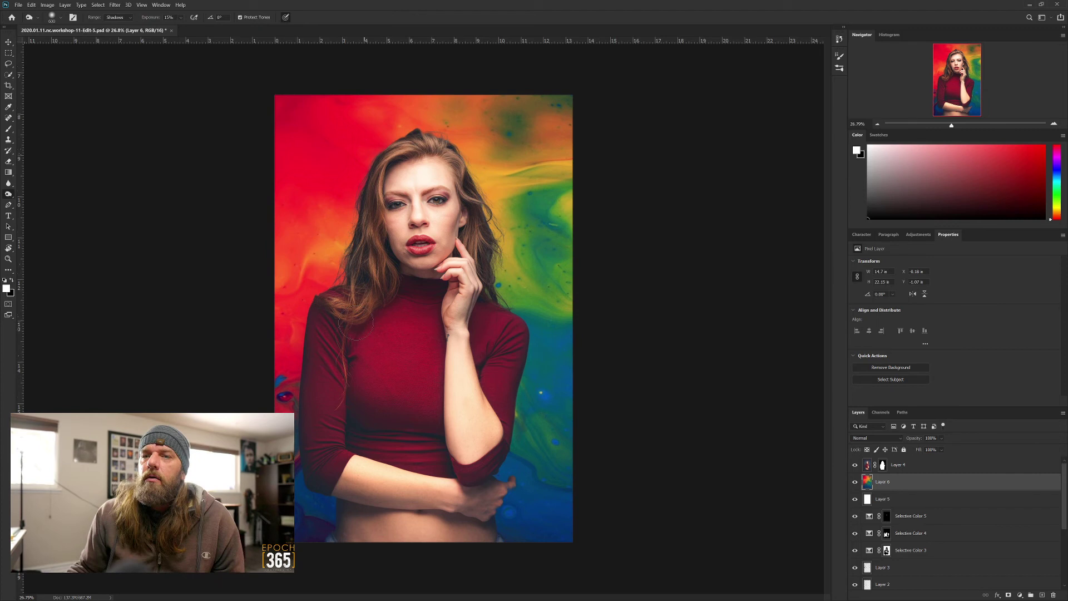
- Apply a slight Gaussian Blur to the painted background layer
{"action": "scroll", "coordinate": [322, 411], "scroll_direction": "up", "scroll_amount": 2}
{"action": "scroll", "coordinate": [424, 417], "scroll_direction": "down", "scroll_amount": 2}
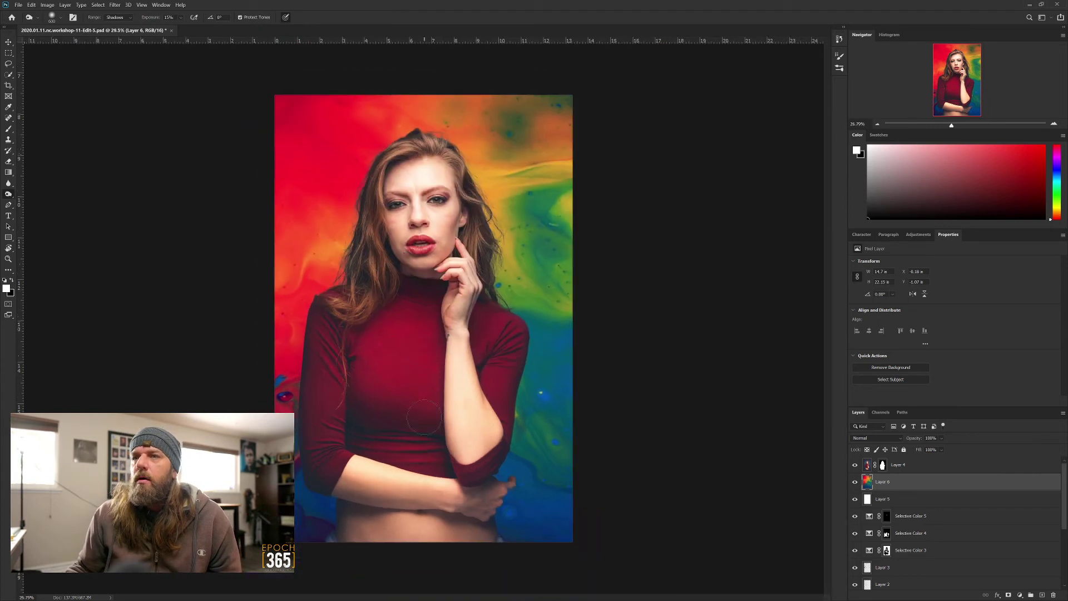
{"action": "scroll", "coordinate": [428, 174], "scroll_direction": "up", "scroll_amount": 5}
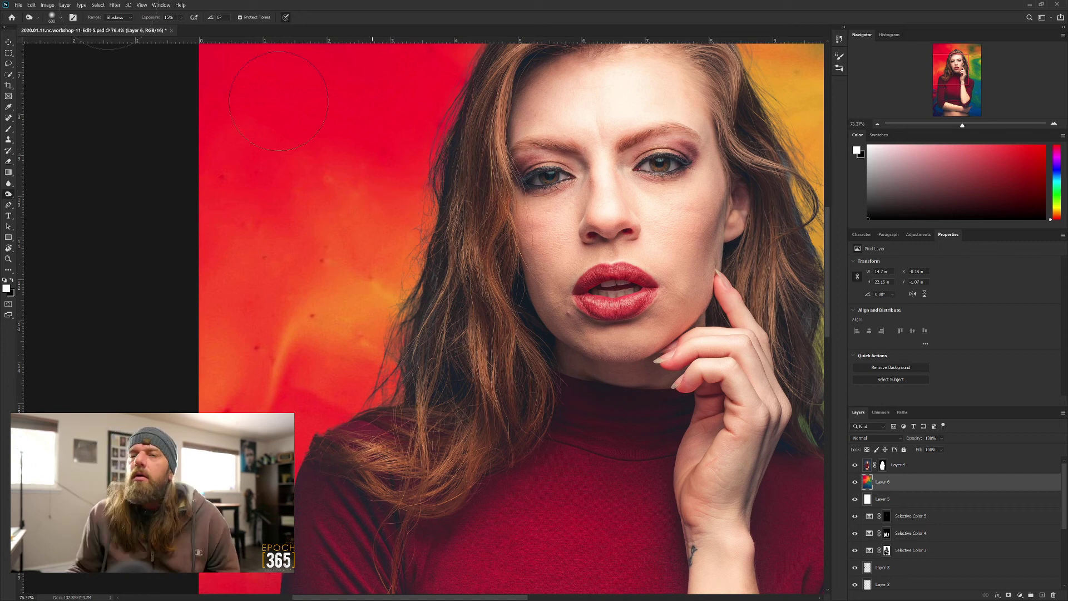
{"action": "left_click", "coordinate": [116, 6]}
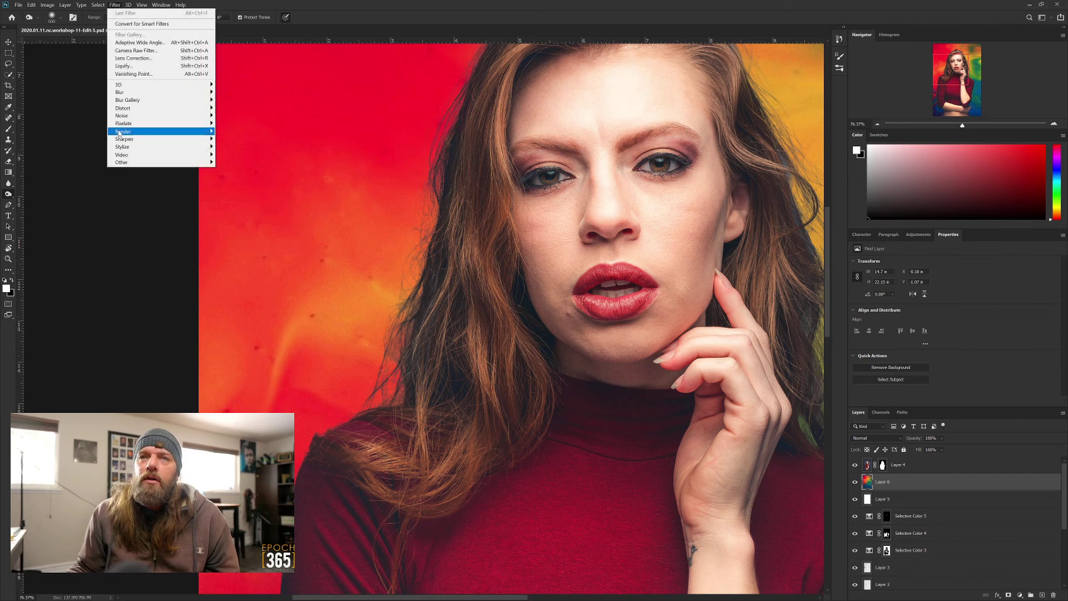
{"action": "mouse_move", "coordinate": [122, 132]}
{"action": "mouse_move", "coordinate": [168, 95]}
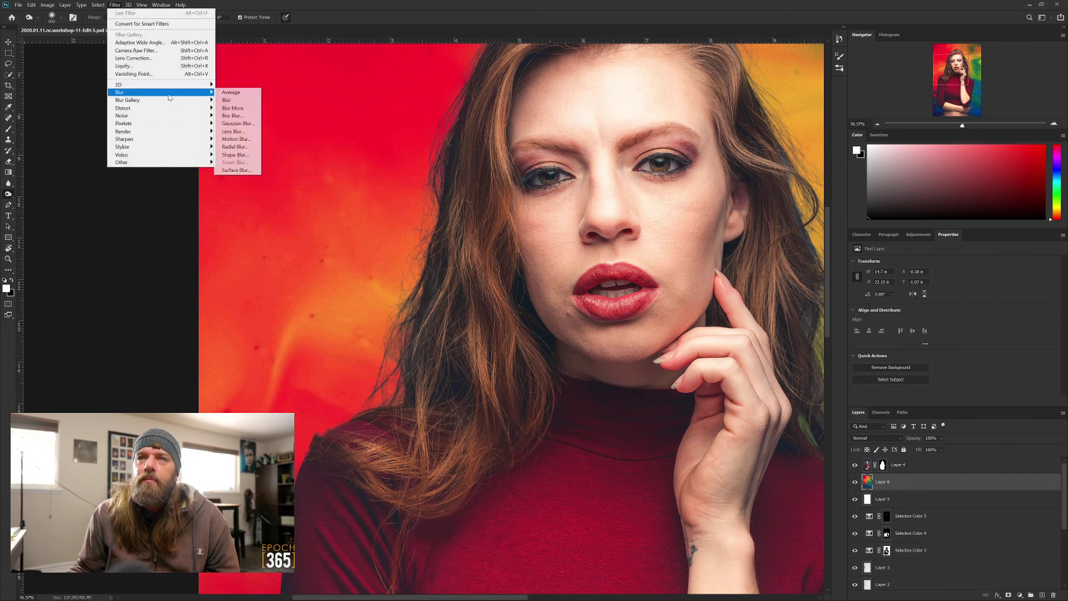
{"action": "left_click", "coordinate": [248, 124]}
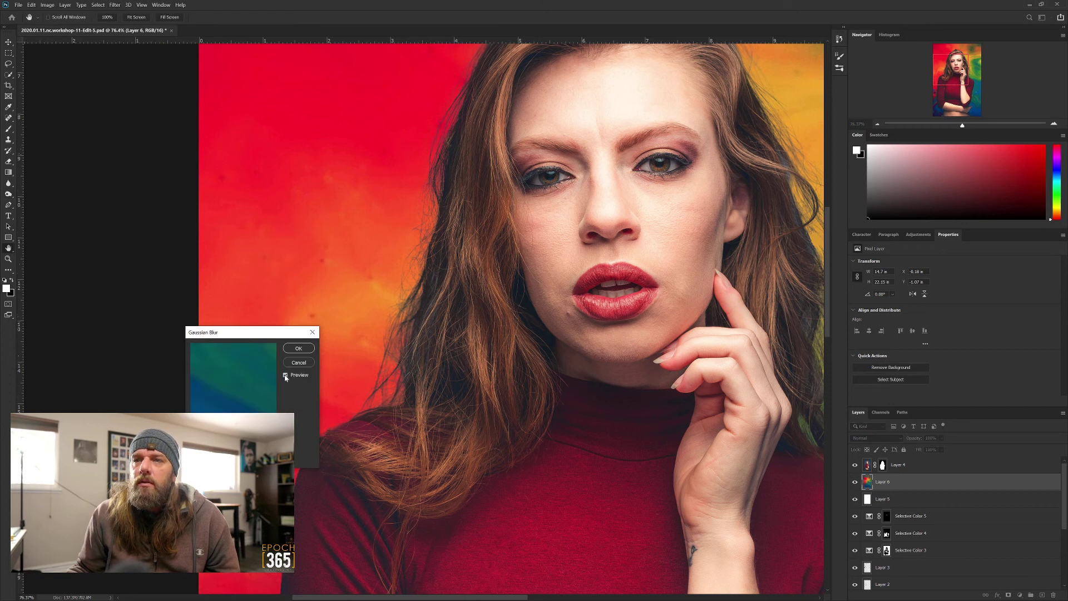
{"action": "left_click", "coordinate": [299, 348]}
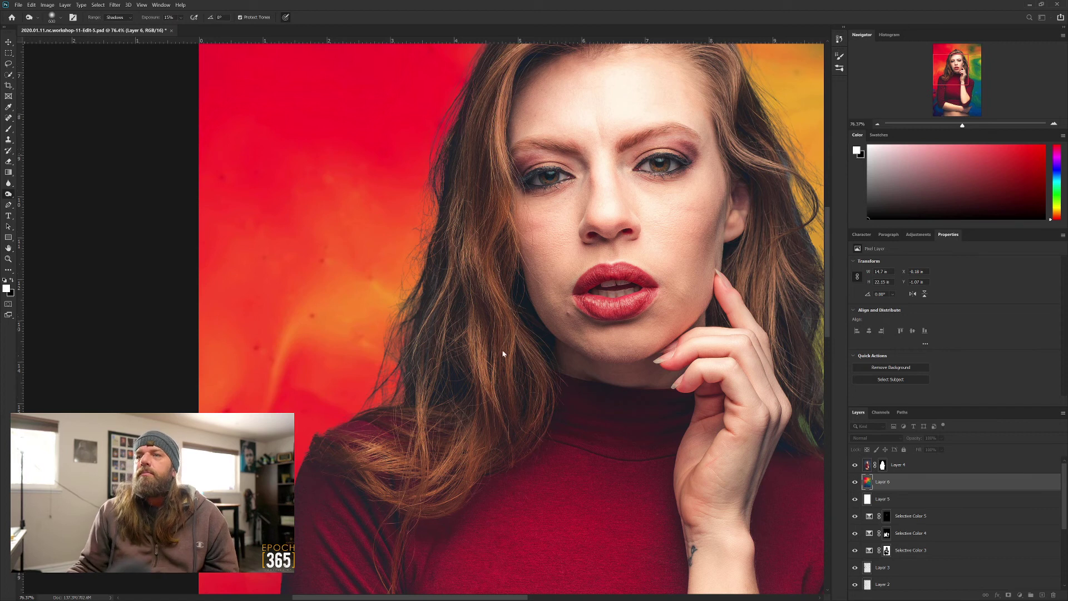
- Target the woman's layer mask on Layer 4 and ready the Burn tool with range Shadows and 15% exposure for the hair edges
{"action": "key", "text": "o"}
{"action": "scroll", "coordinate": [480, 335], "scroll_direction": "down", "scroll_amount": 3}
{"action": "scroll", "coordinate": [695, 261], "scroll_direction": "up", "scroll_amount": 3}
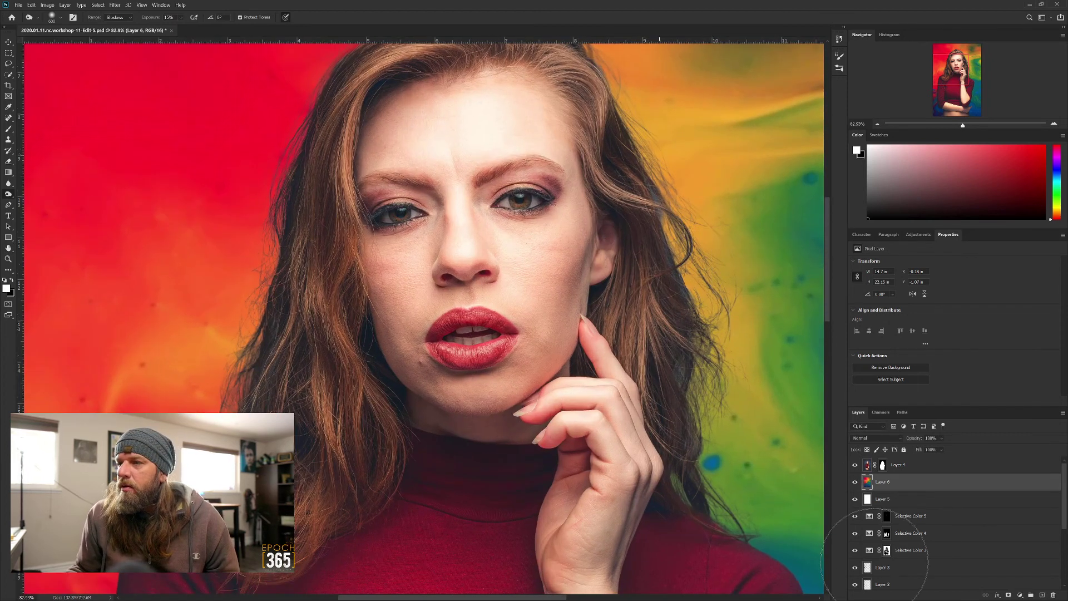
{"action": "left_click", "coordinate": [883, 466]}
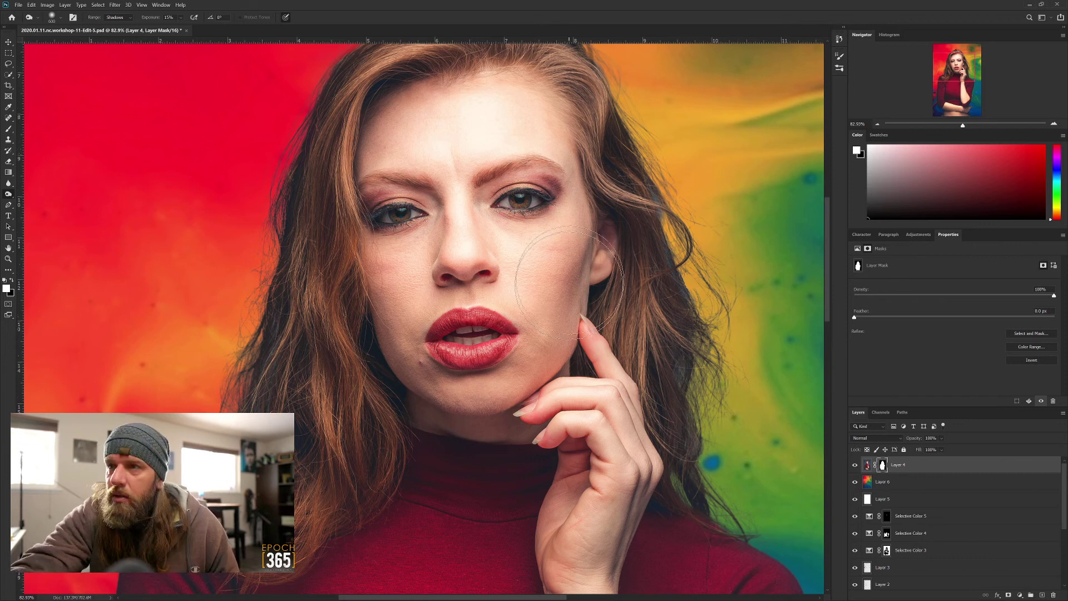
{"action": "key", "text": "b"}
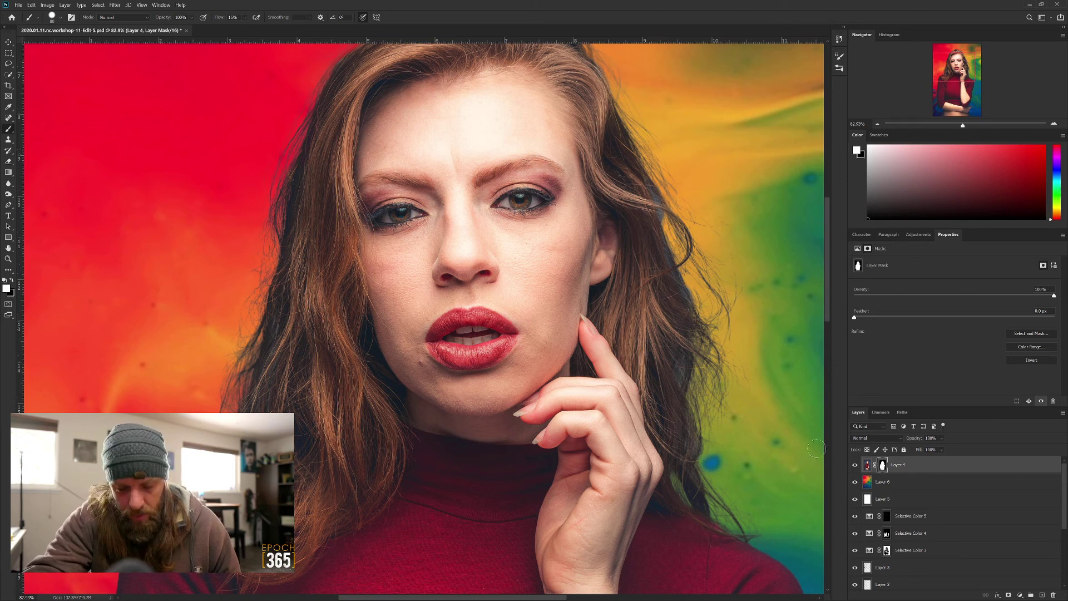
{"action": "left_click", "coordinate": [9, 193]}
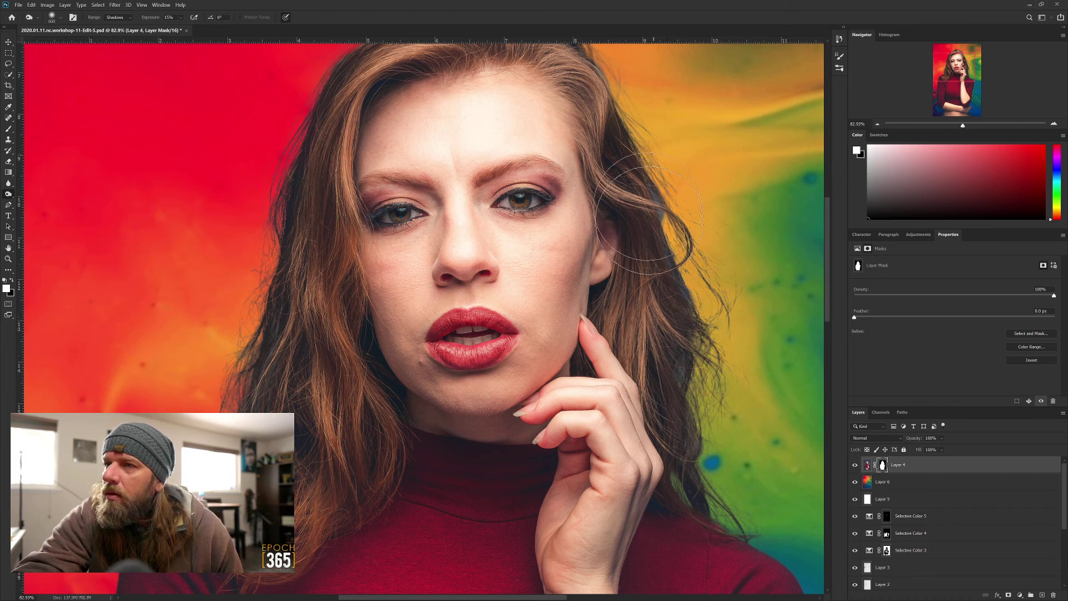
- Examine the full composite to judge how the woman's cutout blends with the painted background
{"action": "left_click", "coordinate": [878, 124]}
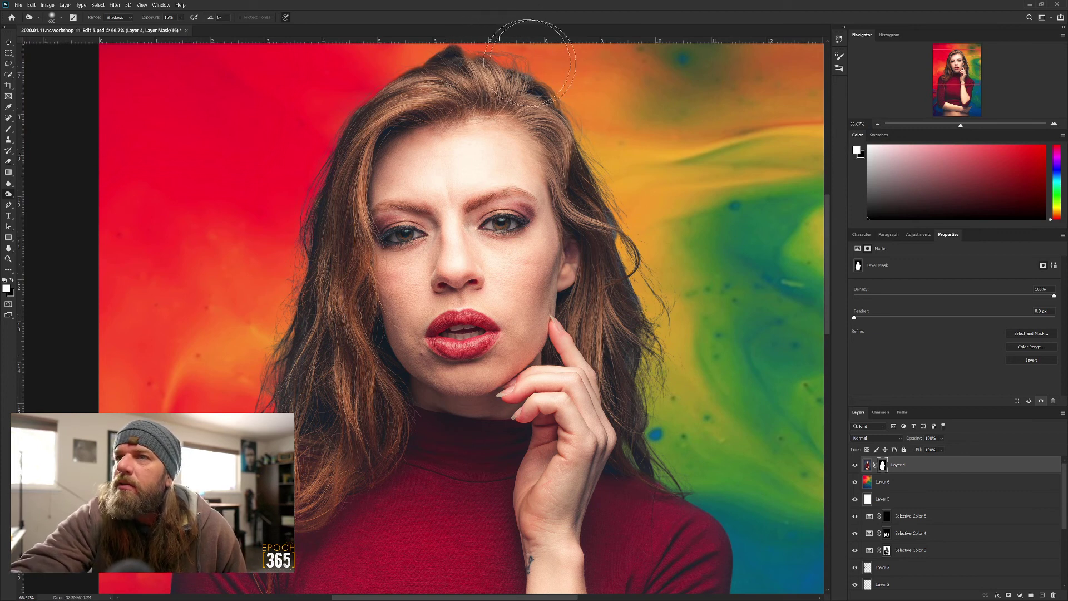
{"action": "left_click", "coordinate": [878, 126]}
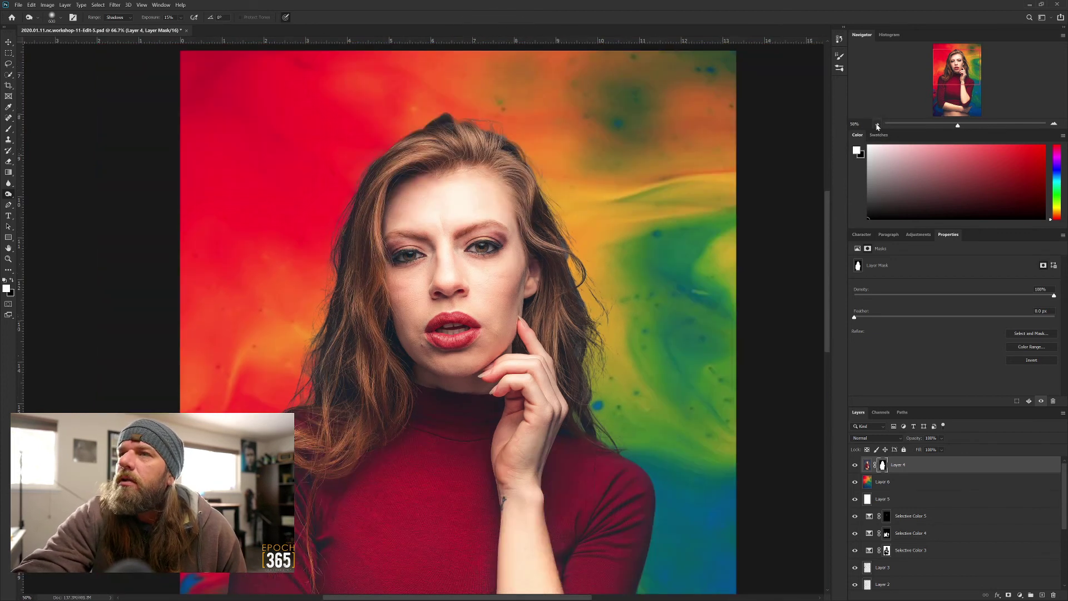
{"action": "left_click", "coordinate": [878, 125]}
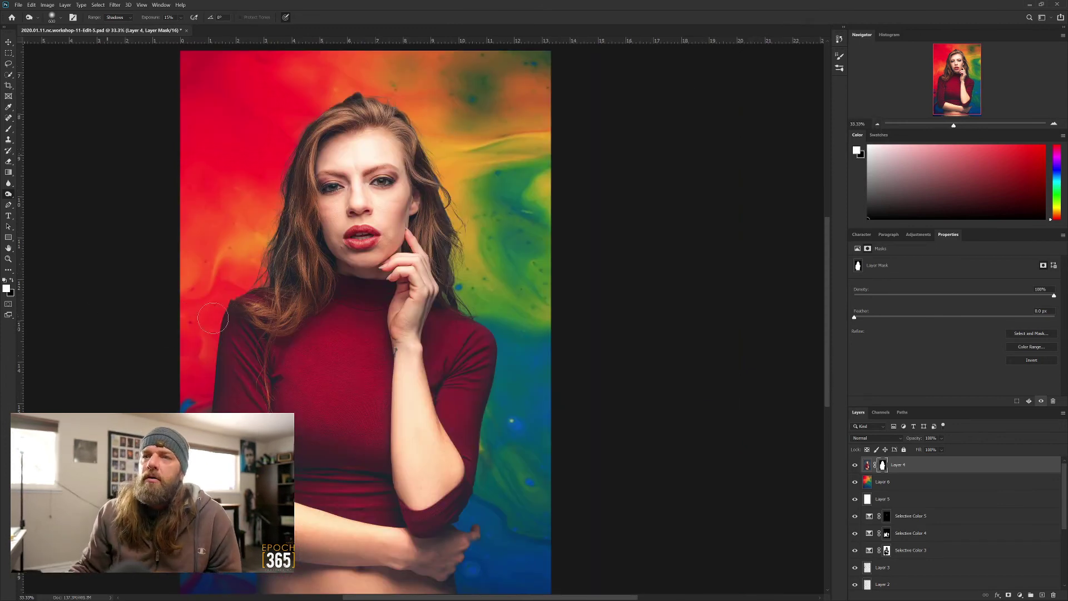
{"action": "scroll", "coordinate": [234, 317], "scroll_direction": "down", "scroll_amount": 2}
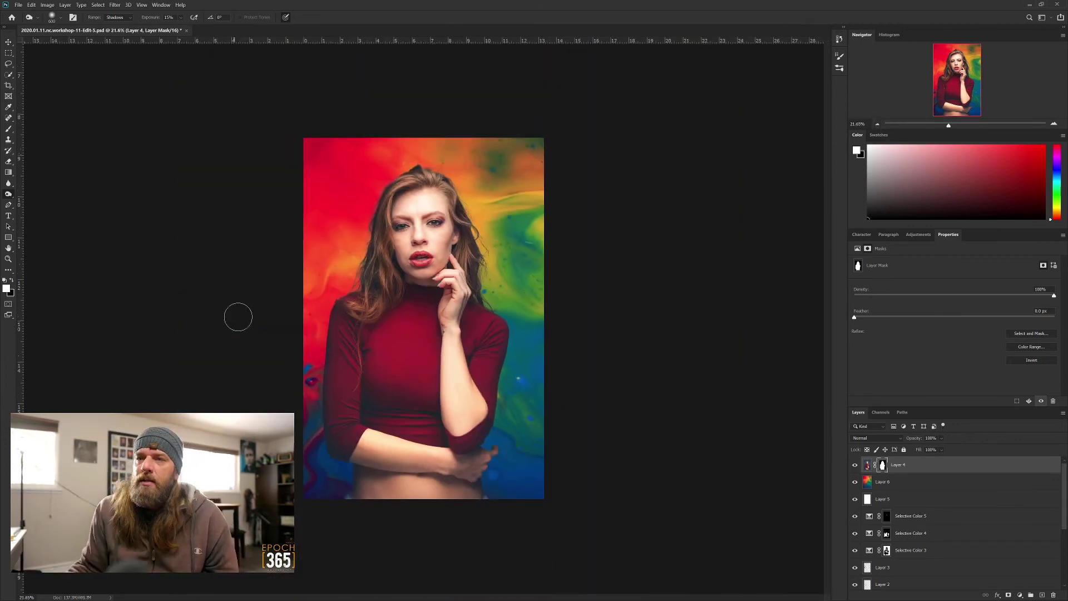
{"action": "scroll", "coordinate": [350, 371], "scroll_direction": "up", "scroll_amount": 3}
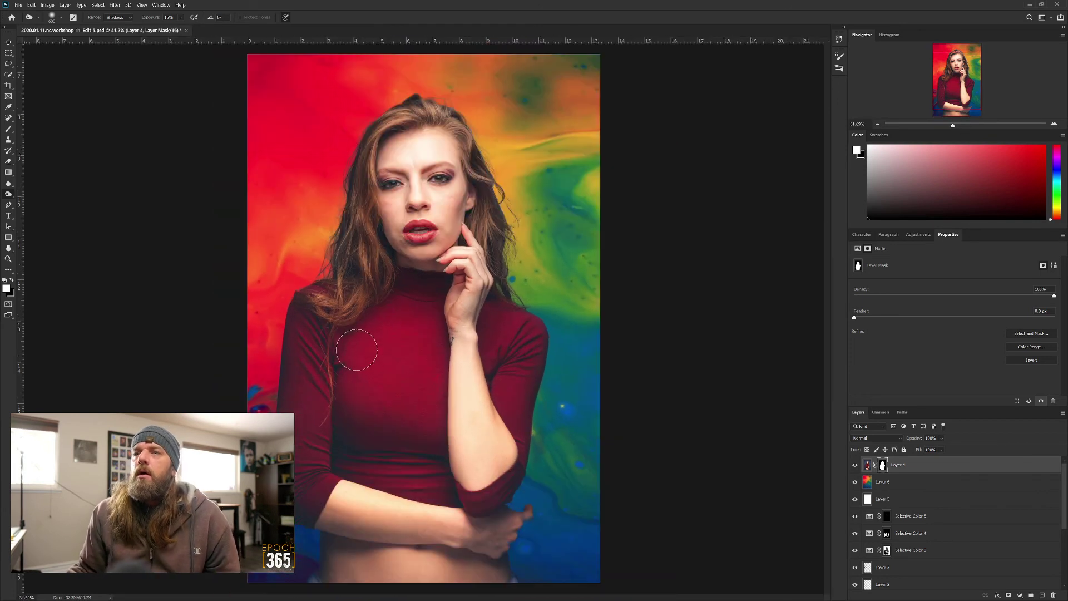
- Switch to Chrome and run a new Google Images search for "trump painting"
{"action": "key", "text": "alt+Tab"}
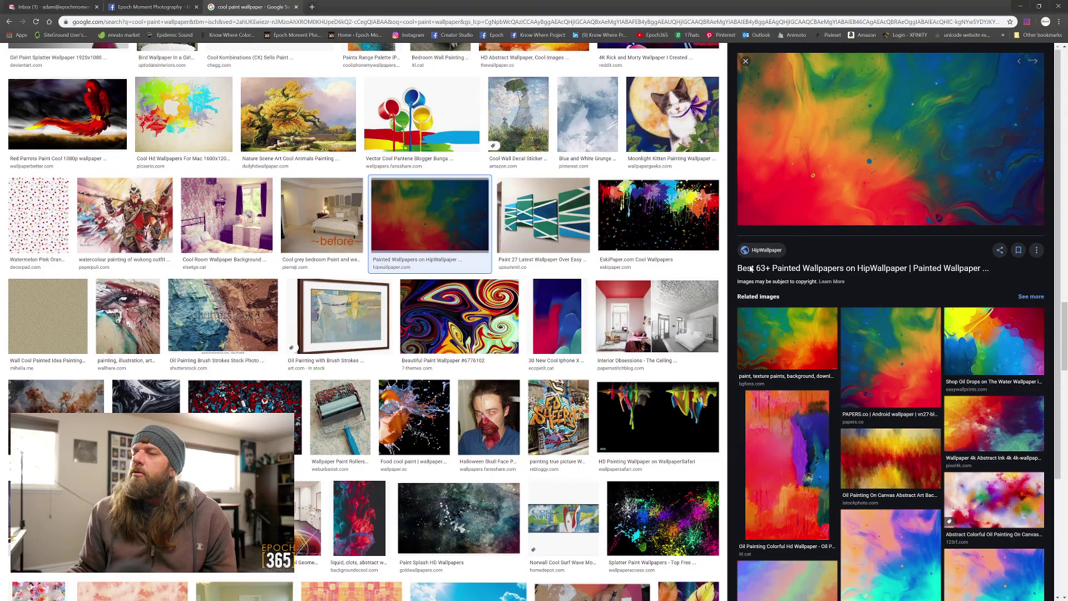
{"action": "scroll", "coordinate": [239, 182], "scroll_direction": "down", "scroll_amount": 5}
{"action": "scroll", "coordinate": [239, 182], "scroll_direction": "up", "scroll_amount": 10}
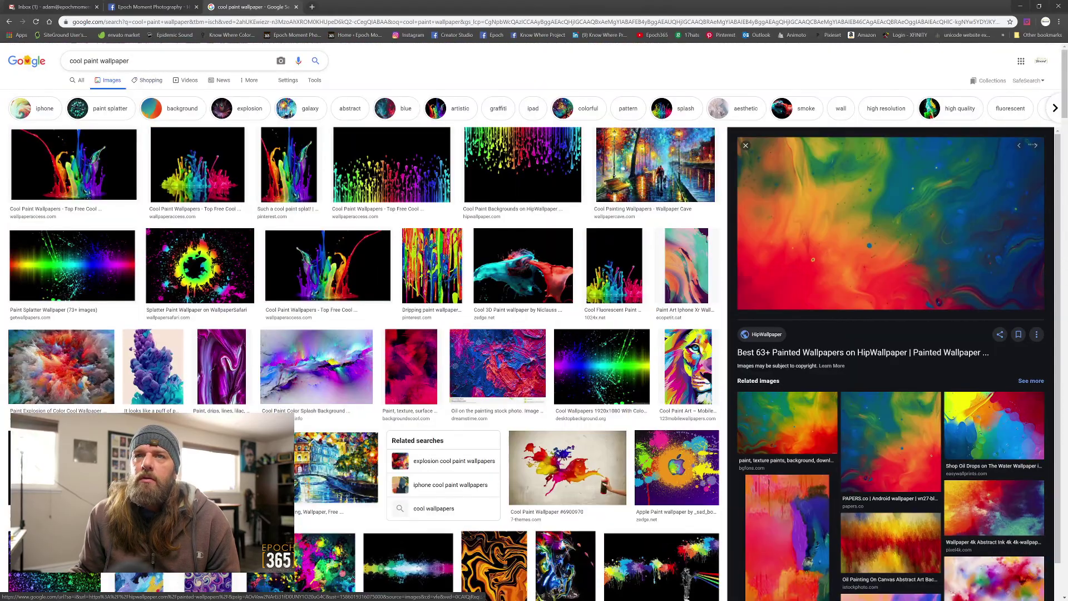
{"action": "left_click_drag", "start_coordinate": [133, 61], "coordinate": [67, 62]}
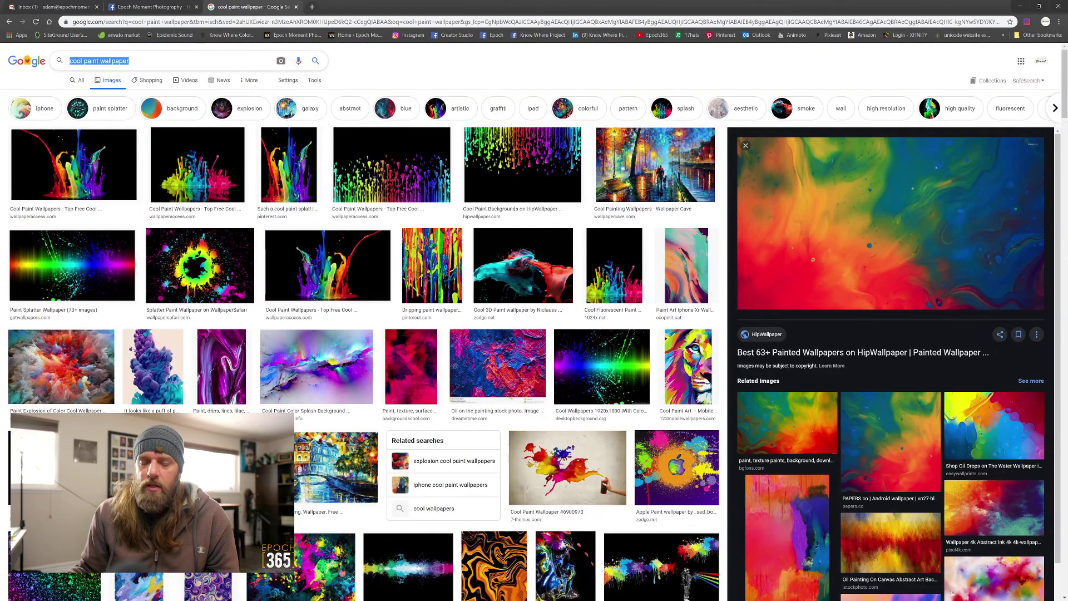
{"action": "type", "text": "trump painting"}
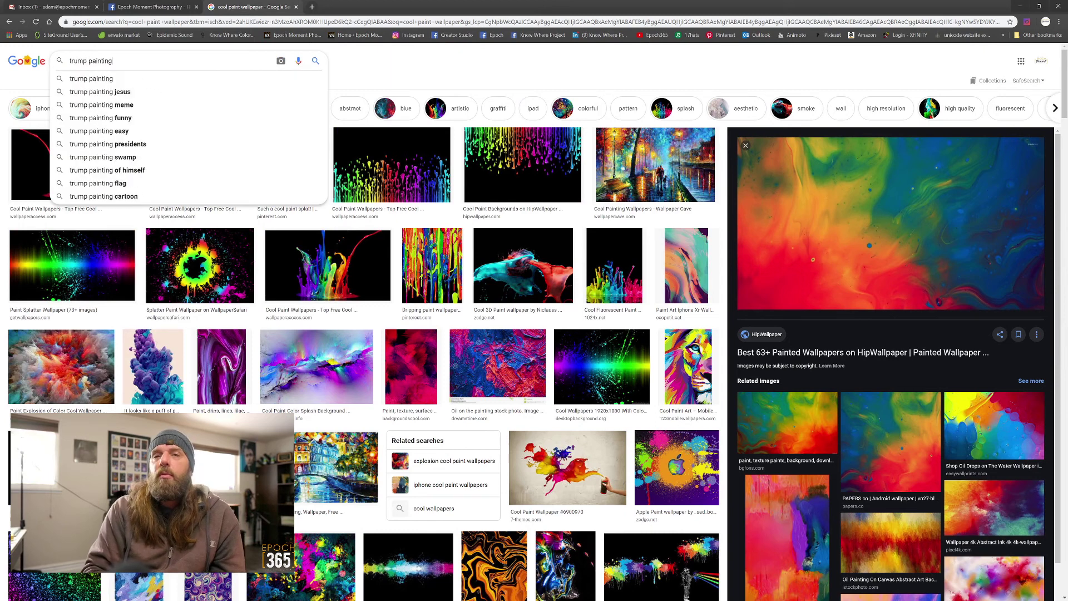
{"action": "key", "text": "Return"}
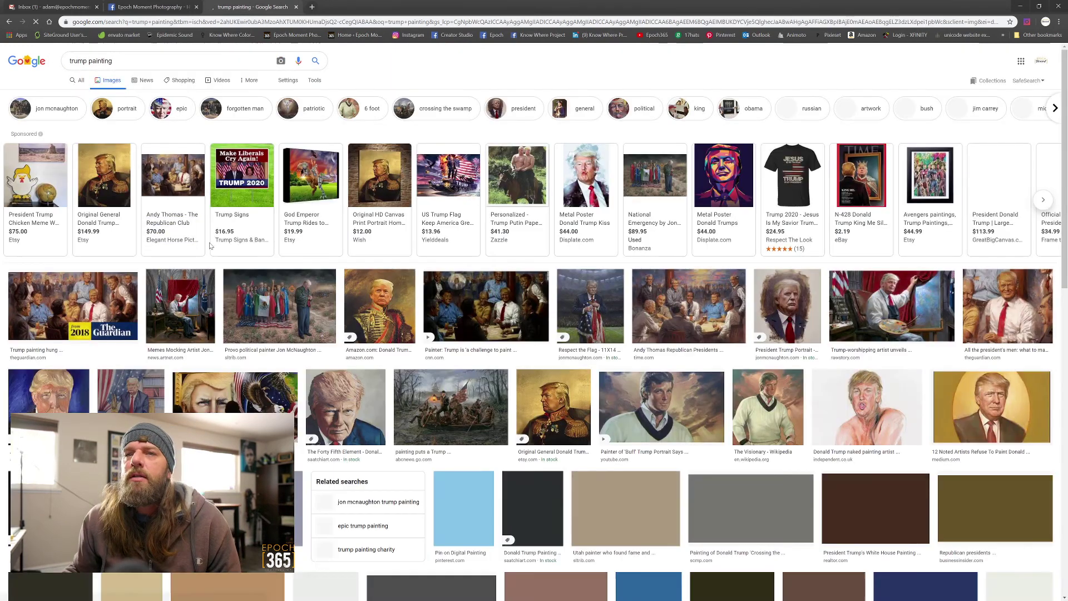
- Look through the Trump painting results and preview the painted portrait from pixels.com
{"action": "scroll", "coordinate": [284, 298], "scroll_direction": "down", "scroll_amount": 3}
{"action": "scroll", "coordinate": [292, 301], "scroll_direction": "down", "scroll_amount": 4}
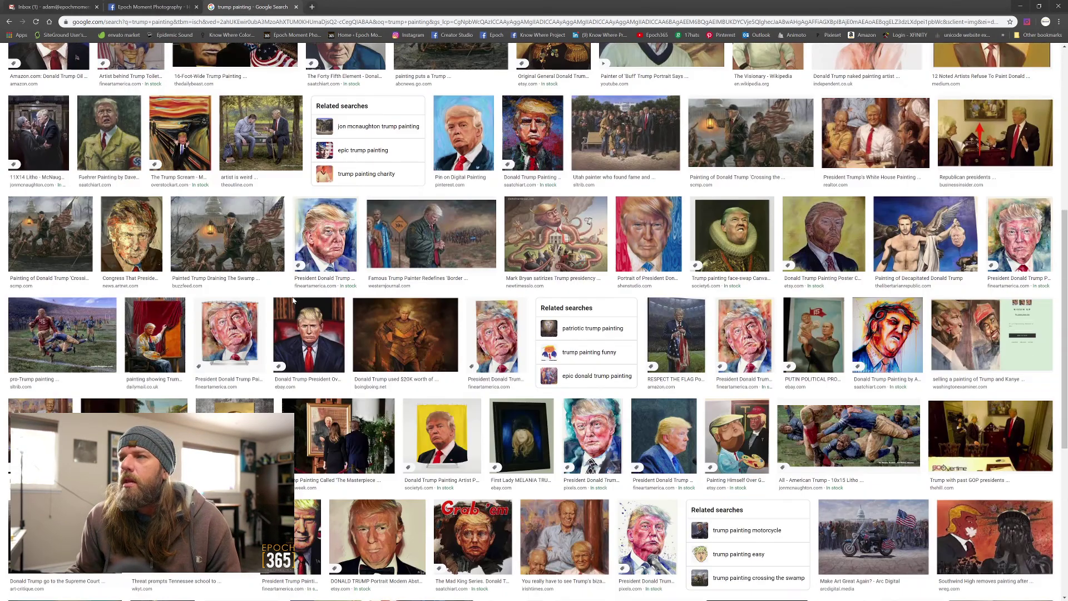
{"action": "scroll", "coordinate": [293, 301], "scroll_direction": "down", "scroll_amount": 1}
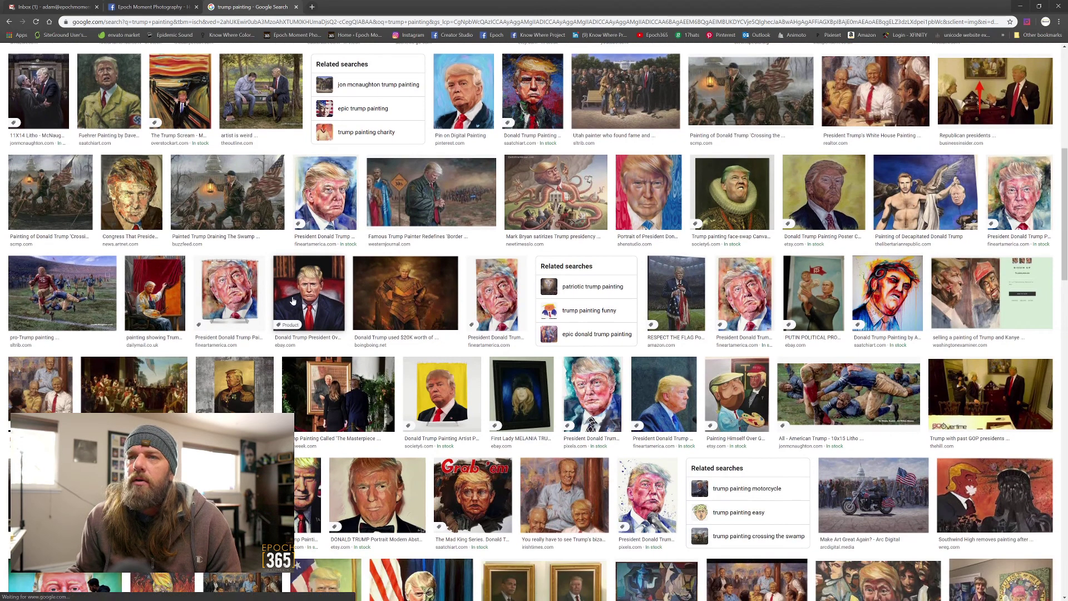
{"action": "scroll", "coordinate": [293, 300], "scroll_direction": "down", "scroll_amount": 1}
{"action": "scroll", "coordinate": [293, 300], "scroll_direction": "down", "scroll_amount": 5}
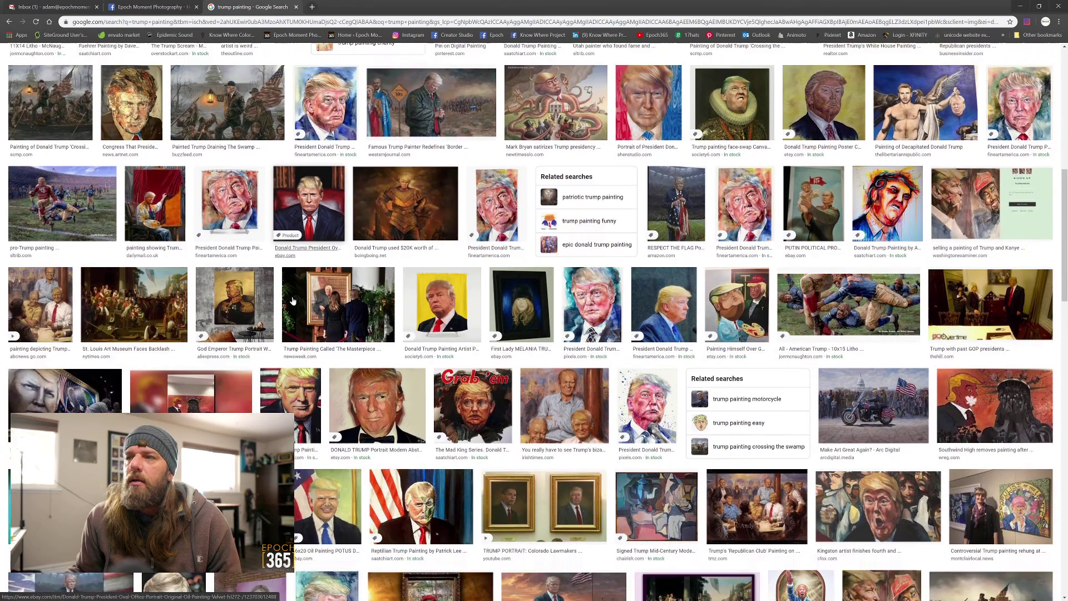
{"action": "left_click", "coordinate": [662, 253]}
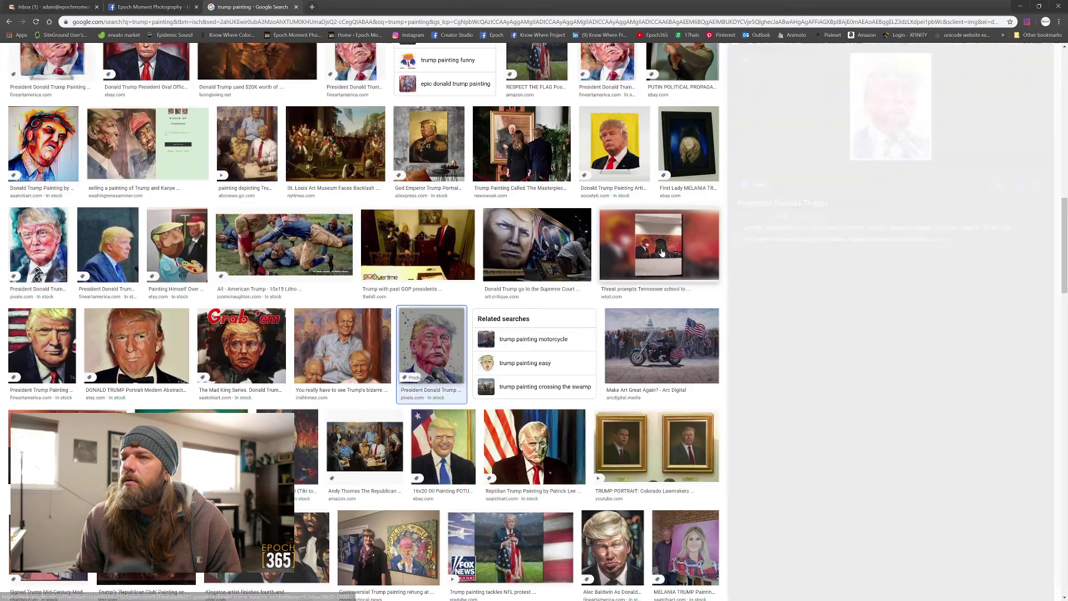
- Look through the related images and the Trump painting search results for a portrait suitable as the background
{"action": "scroll", "coordinate": [792, 406], "scroll_direction": "down", "scroll_amount": 12}
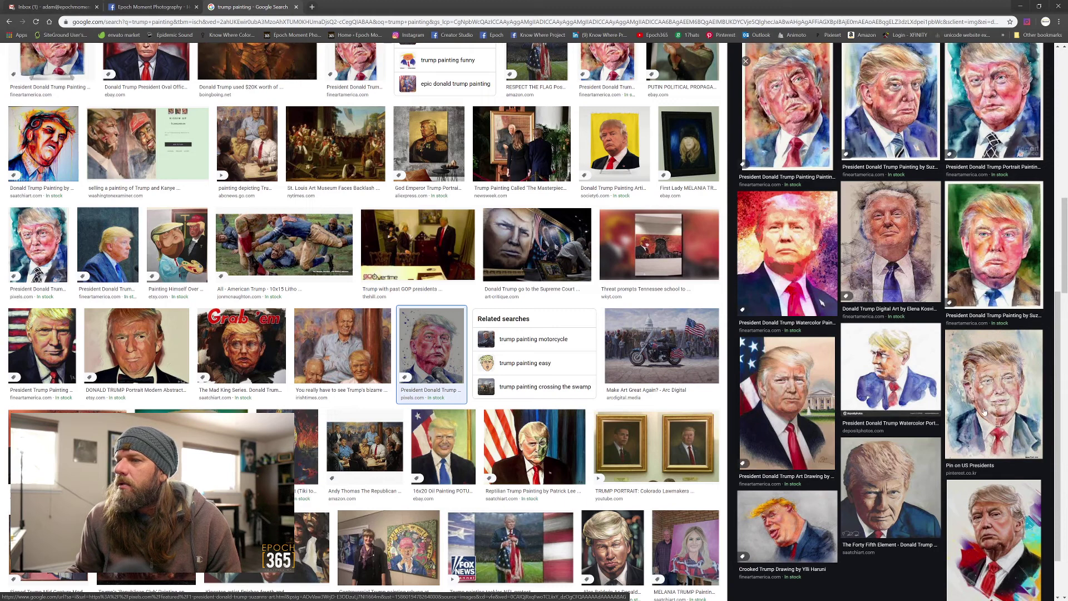
{"action": "scroll", "coordinate": [311, 406], "scroll_direction": "down", "scroll_amount": 4}
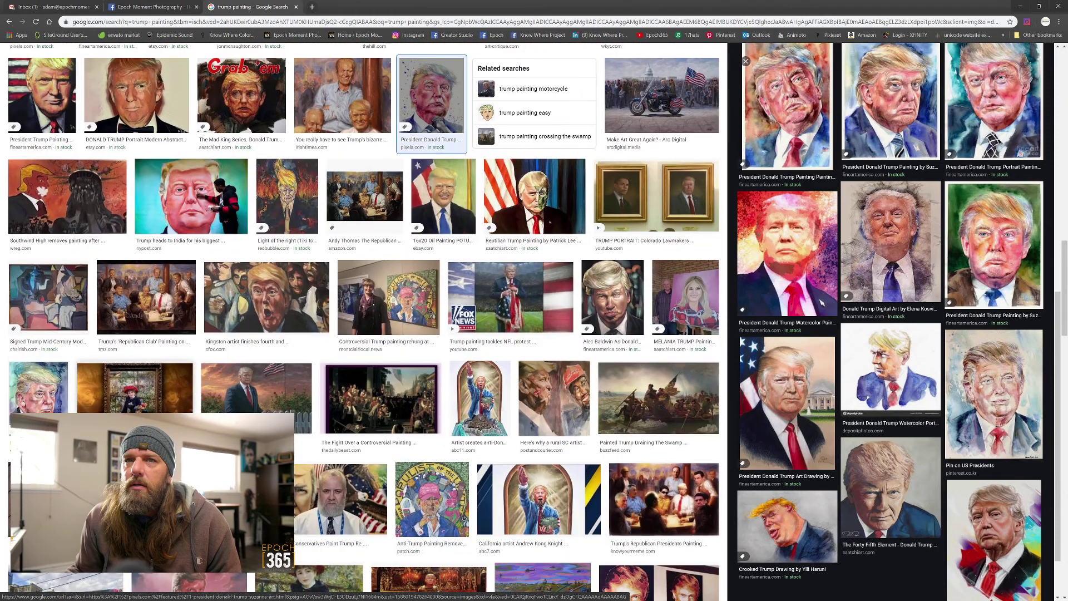
{"action": "scroll", "coordinate": [364, 321], "scroll_direction": "down", "scroll_amount": 4}
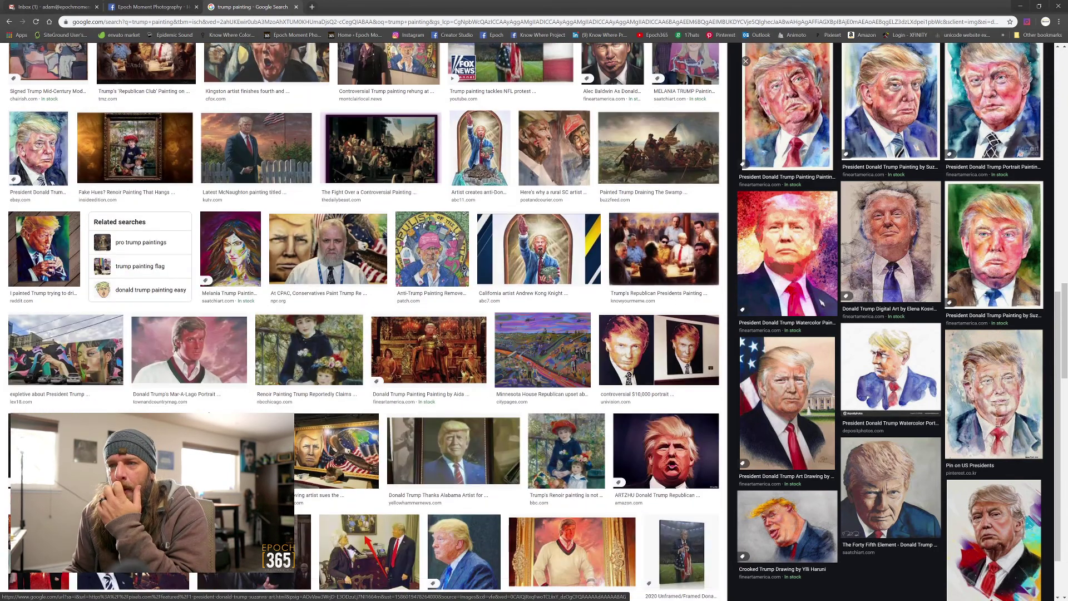
{"action": "scroll", "coordinate": [257, 386], "scroll_direction": "down", "scroll_amount": 5}
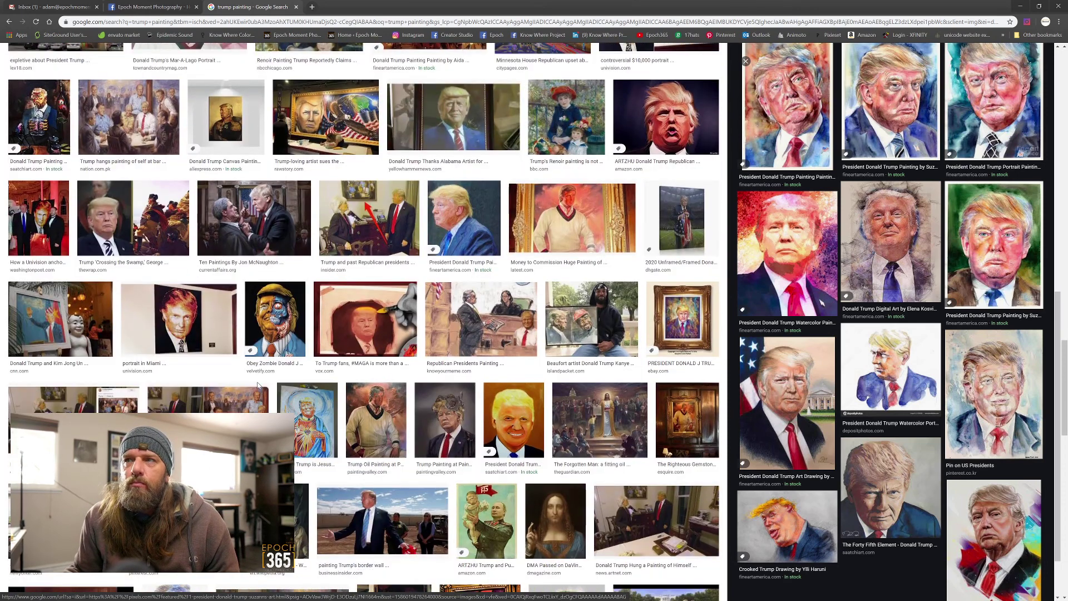
{"action": "scroll", "coordinate": [257, 386], "scroll_direction": "down", "scroll_amount": 10}
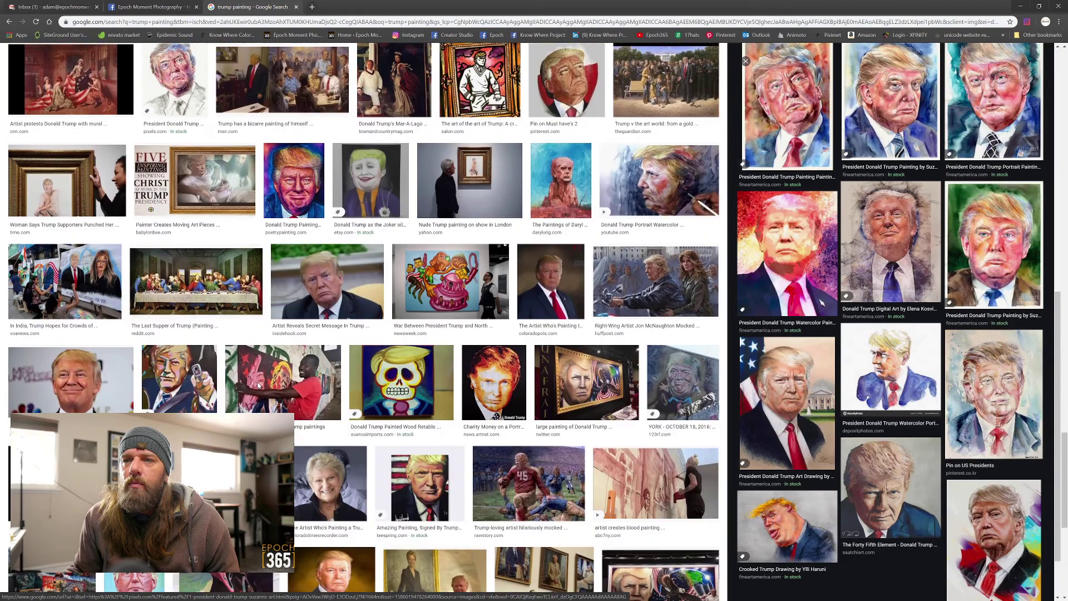
{"action": "scroll", "coordinate": [258, 386], "scroll_direction": "down", "scroll_amount": 8}
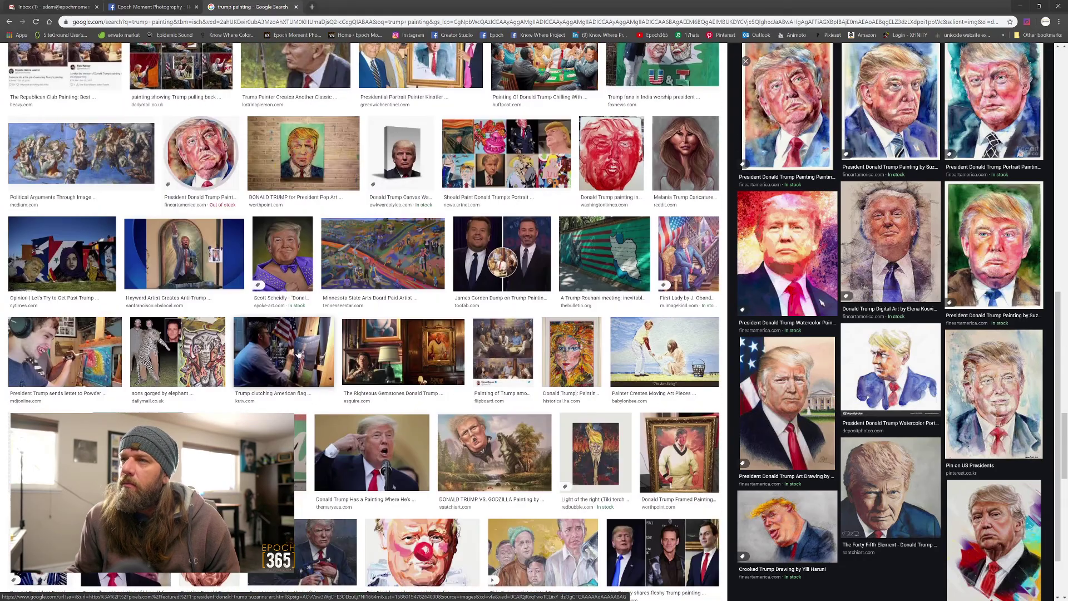
{"action": "scroll", "coordinate": [298, 354], "scroll_direction": "down", "scroll_amount": 3}
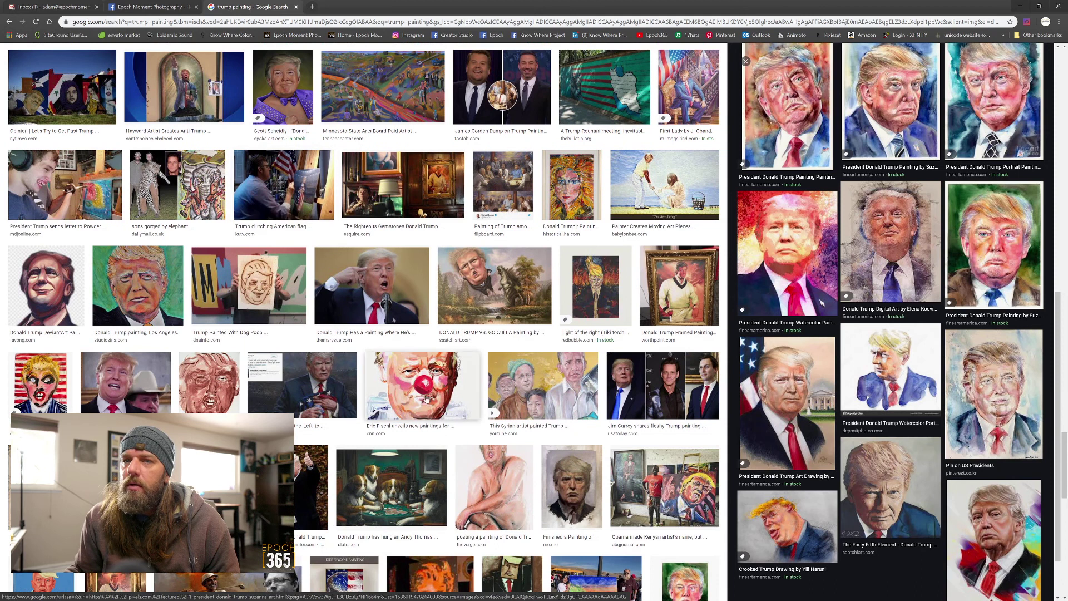
- Preview the red-nosed Eric Fischl painting from CNN and the related Clown Prince artwork from Redbubble
{"action": "left_click", "coordinate": [426, 398]}
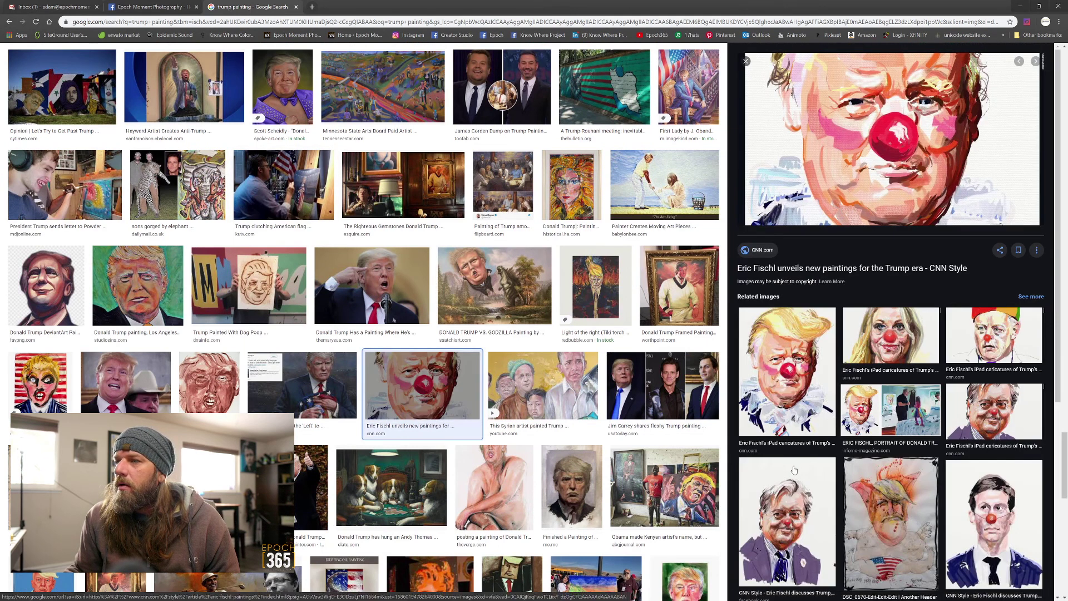
{"action": "scroll", "coordinate": [793, 470], "scroll_direction": "down", "scroll_amount": 3}
{"action": "scroll", "coordinate": [794, 470], "scroll_direction": "down", "scroll_amount": 2}
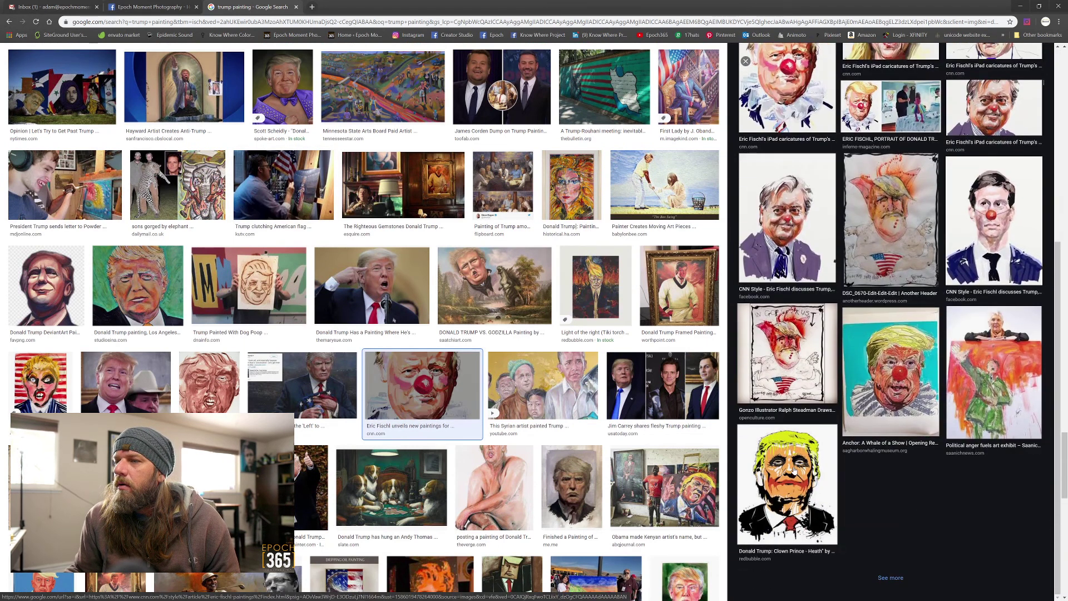
{"action": "left_click", "coordinate": [807, 497]}
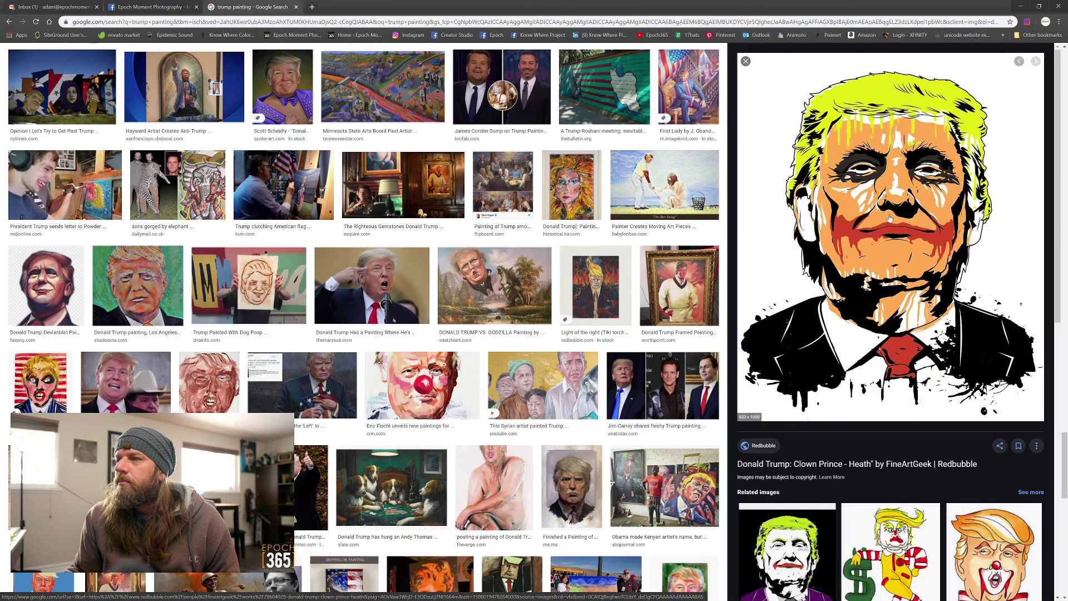
{"action": "scroll", "coordinate": [295, 273], "scroll_direction": "down", "scroll_amount": 3}
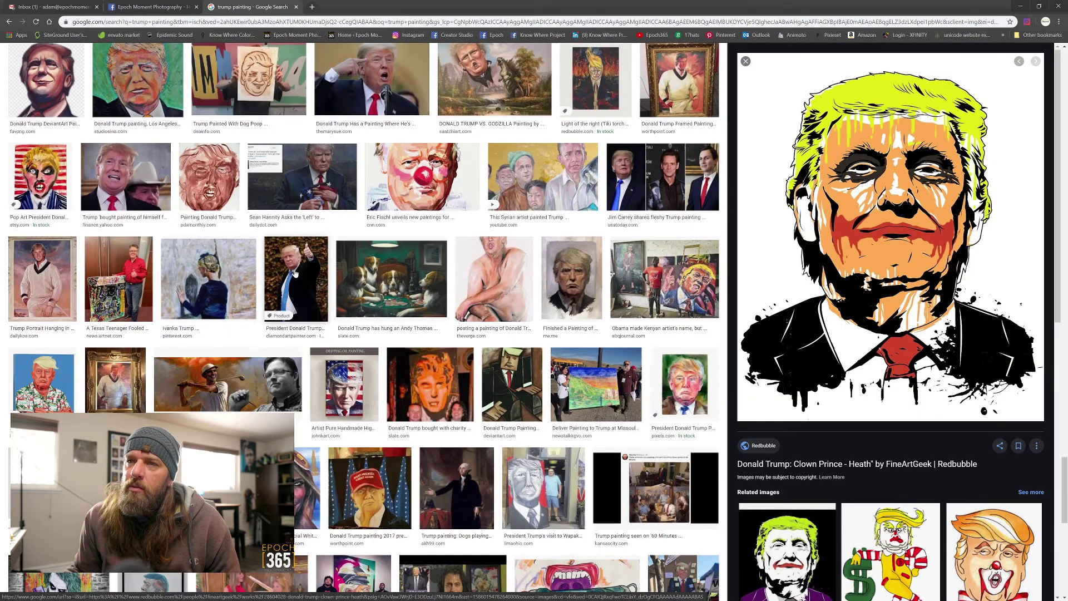
- Preview the Trump painting from The Verge and look through the remaining search results down to the end
{"action": "left_click", "coordinate": [494, 278]}
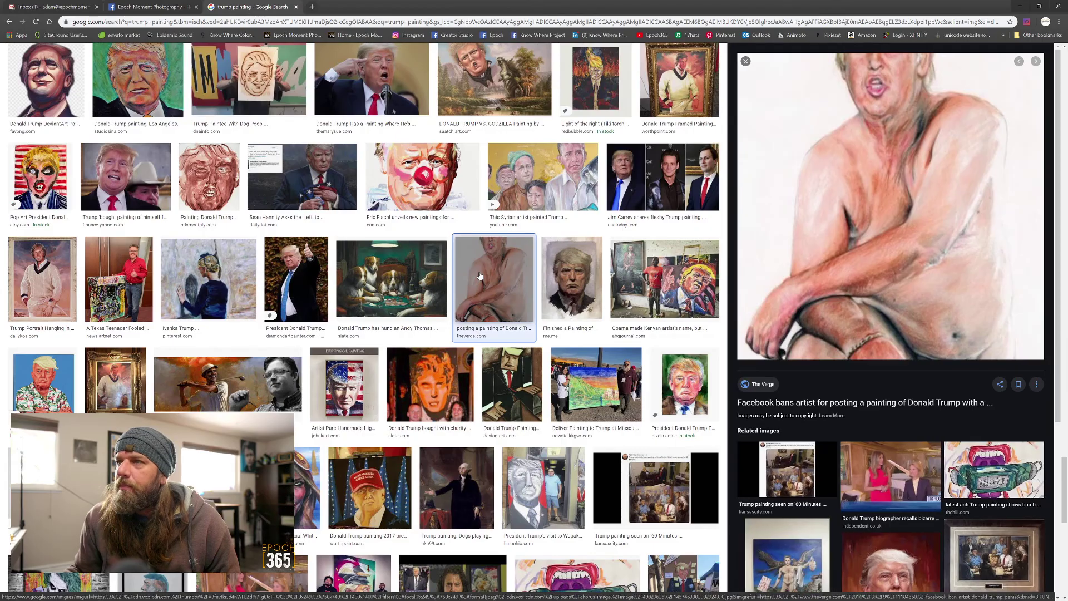
{"action": "scroll", "coordinate": [735, 368], "scroll_direction": "down", "scroll_amount": 4}
{"action": "scroll", "coordinate": [331, 385], "scroll_direction": "down", "scroll_amount": 15}
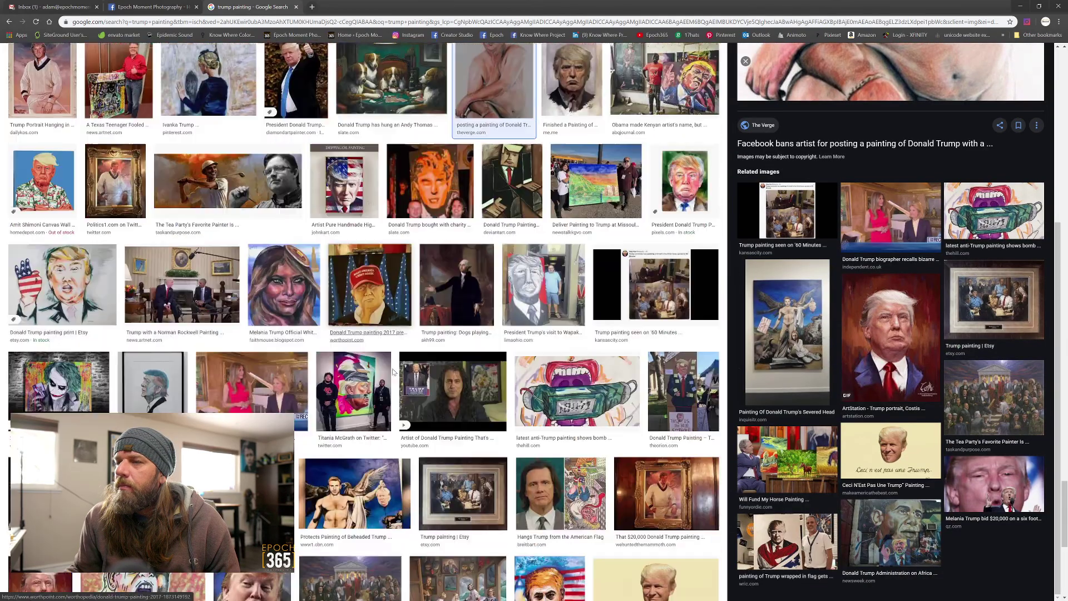
{"action": "scroll", "coordinate": [330, 385], "scroll_direction": "down", "scroll_amount": 6}
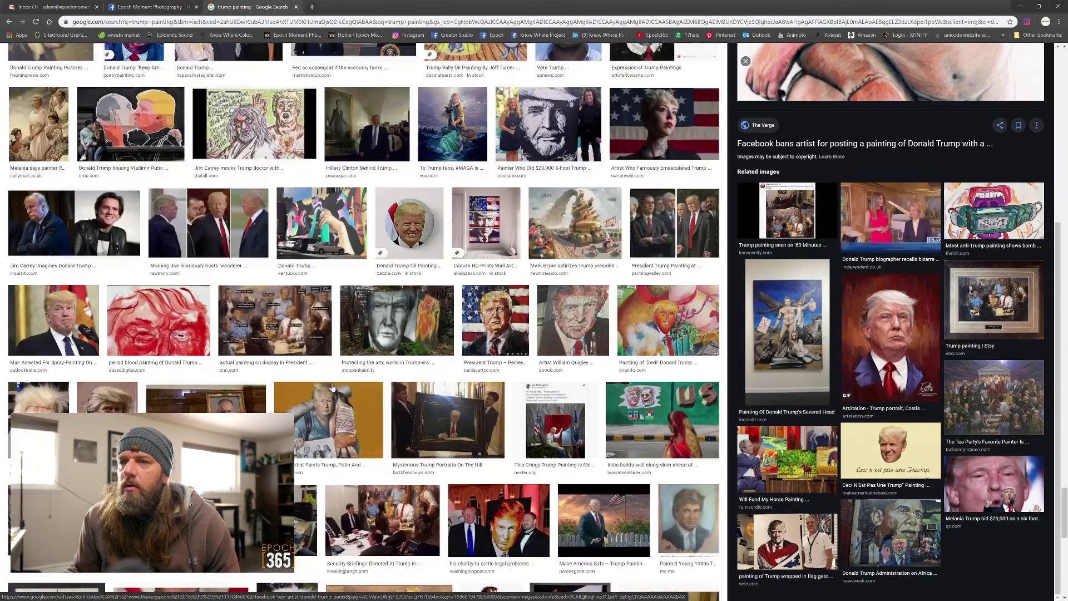
{"action": "scroll", "coordinate": [310, 381], "scroll_direction": "down", "scroll_amount": 3}
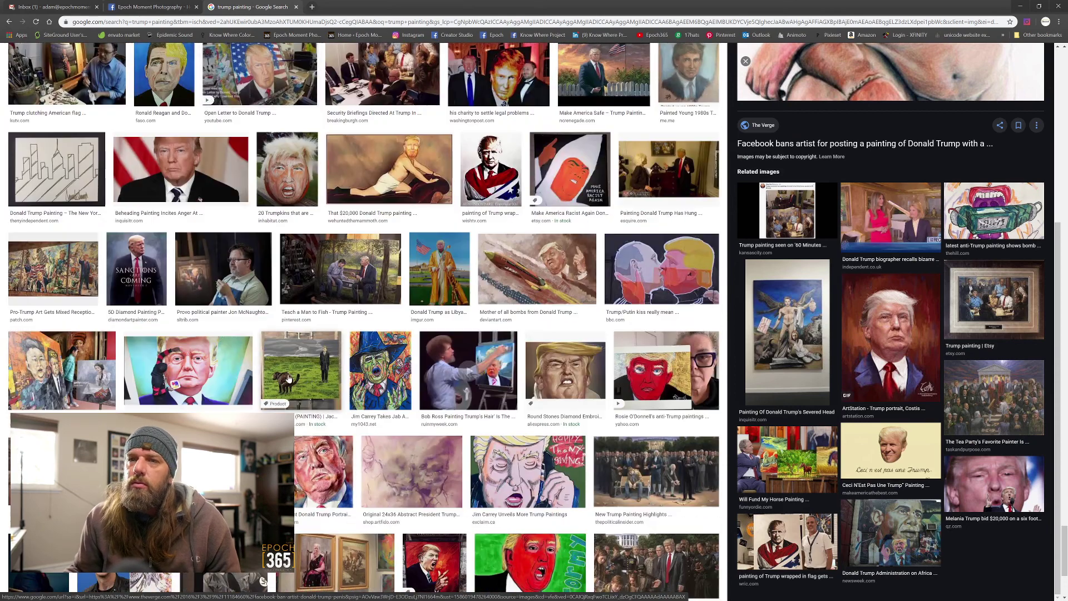
{"action": "scroll", "coordinate": [310, 381], "scroll_direction": "down", "scroll_amount": 3}
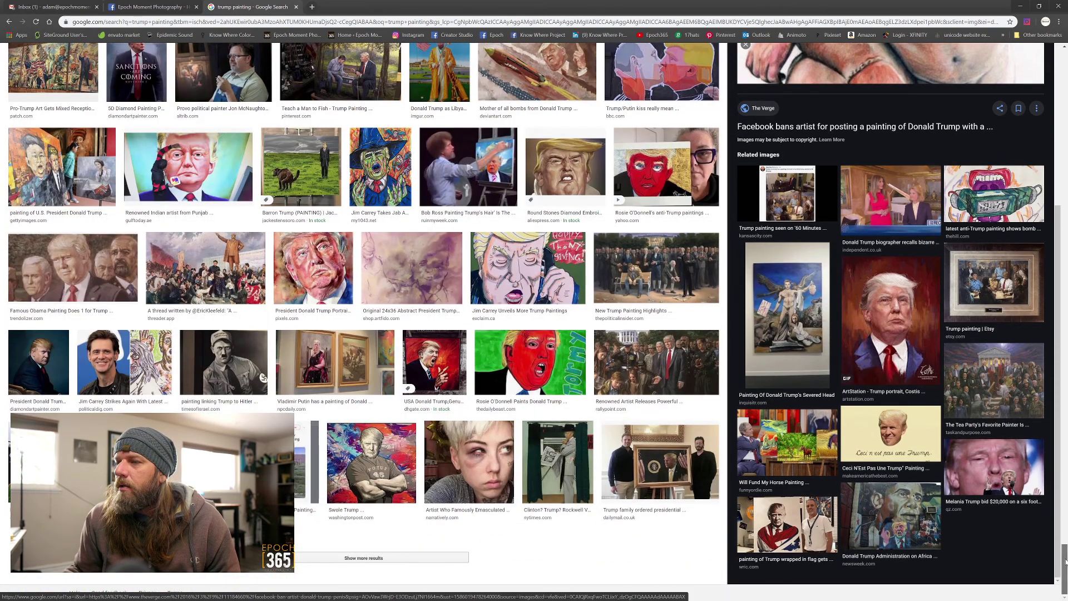
- Open the sponsored Donald Trump Kiss metal poster listing on Displate and return to the image search results
{"action": "left_click_drag", "start_coordinate": [1064, 562], "coordinate": [1048, 54]}
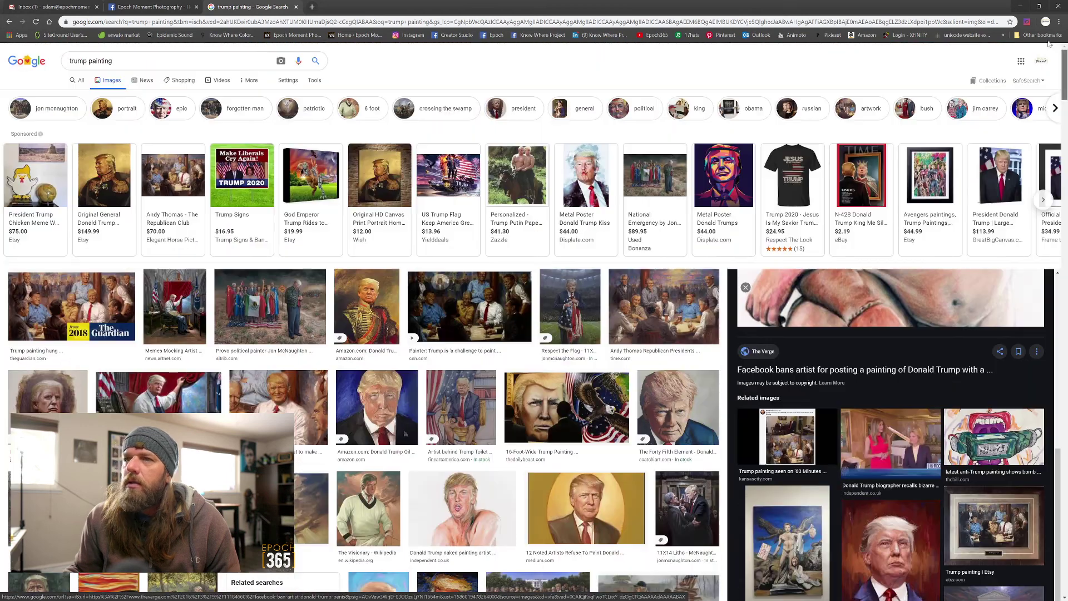
{"action": "left_click", "coordinate": [590, 187]}
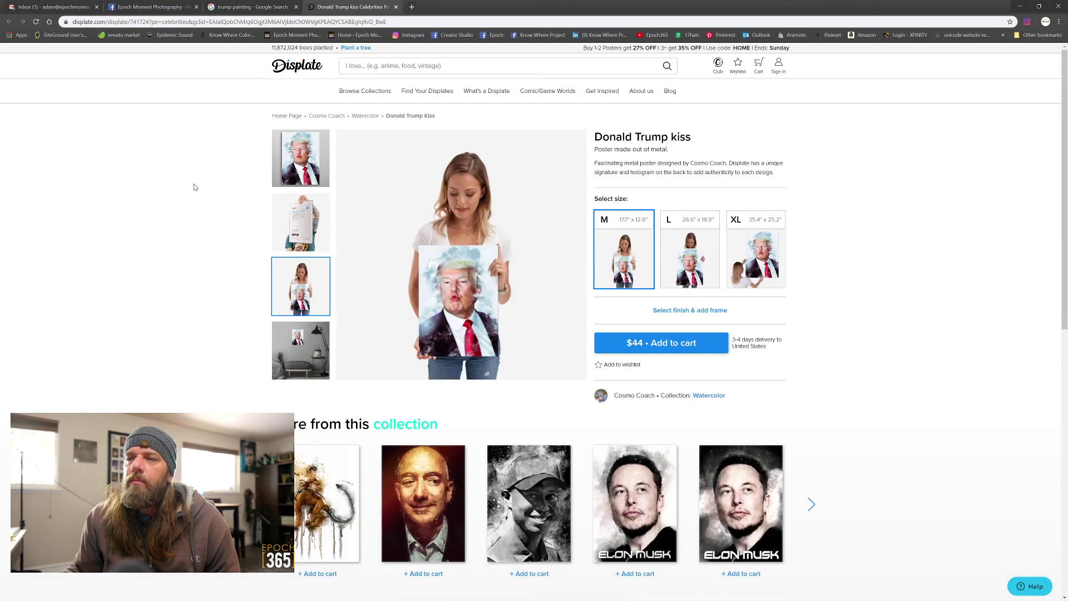
{"action": "left_click", "coordinate": [253, 6]}
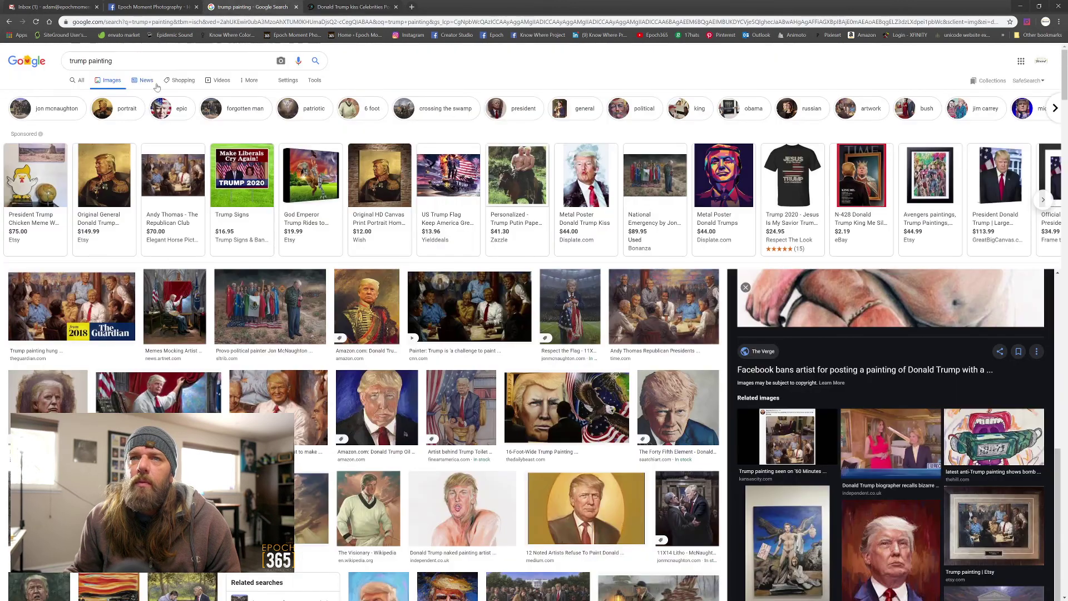
- Refine the Google Images search to "trump painting white background"
{"action": "type", "text": "white"}
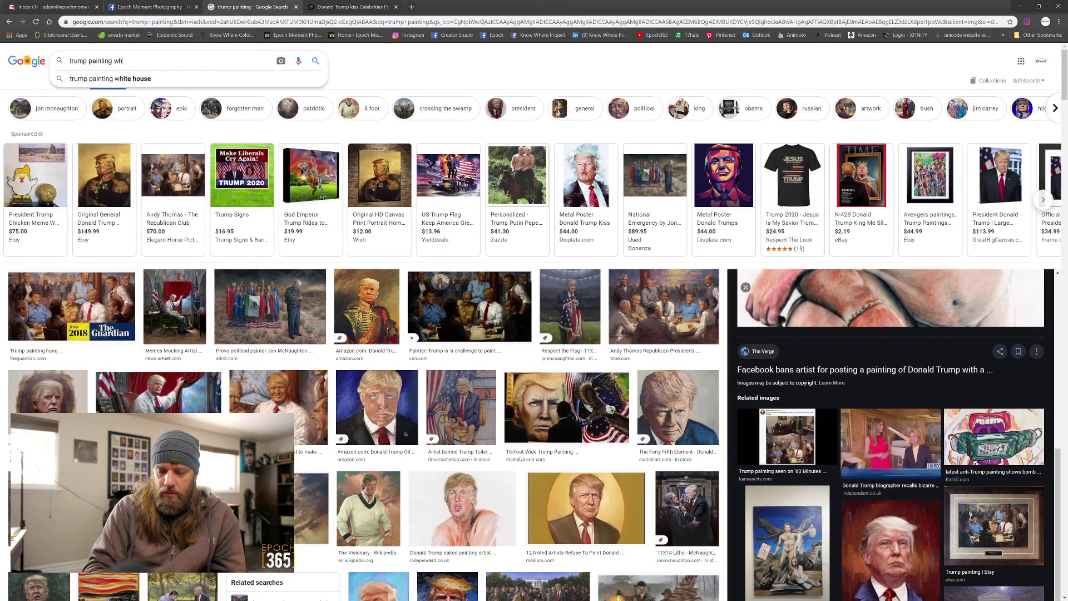
{"action": "type", "text": " background"}
{"action": "key", "text": "Return"}
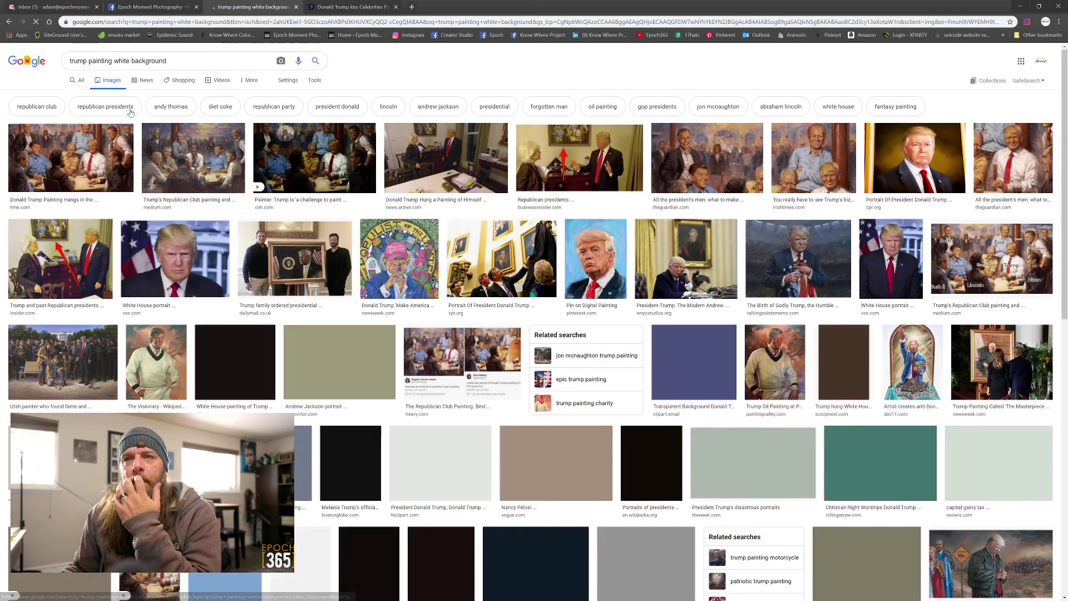
- Examine the white background painting results through to the end for an image suitable as a backdrop
{"action": "scroll", "coordinate": [294, 328], "scroll_direction": "down", "scroll_amount": 5}
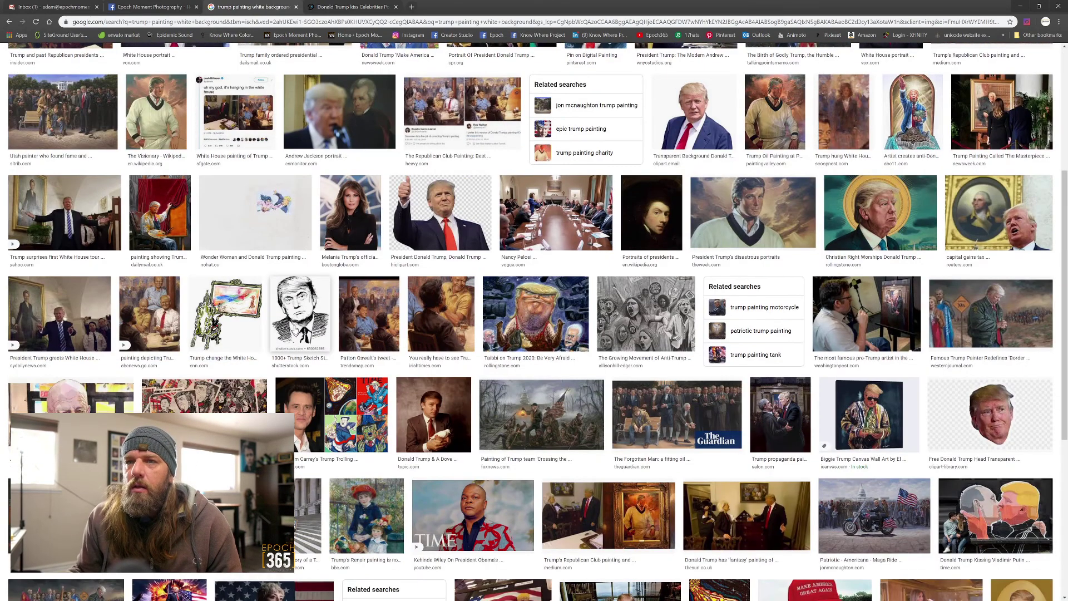
{"action": "scroll", "coordinate": [295, 328], "scroll_direction": "down", "scroll_amount": 4}
{"action": "scroll", "coordinate": [295, 330], "scroll_direction": "down", "scroll_amount": 4}
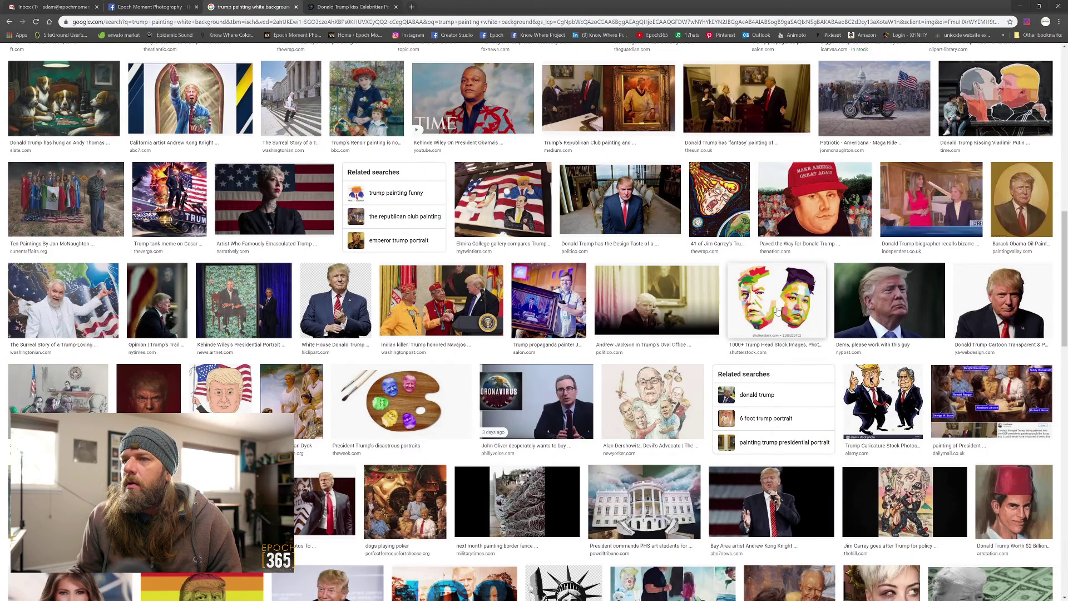
{"action": "scroll", "coordinate": [343, 394], "scroll_direction": "down", "scroll_amount": 10}
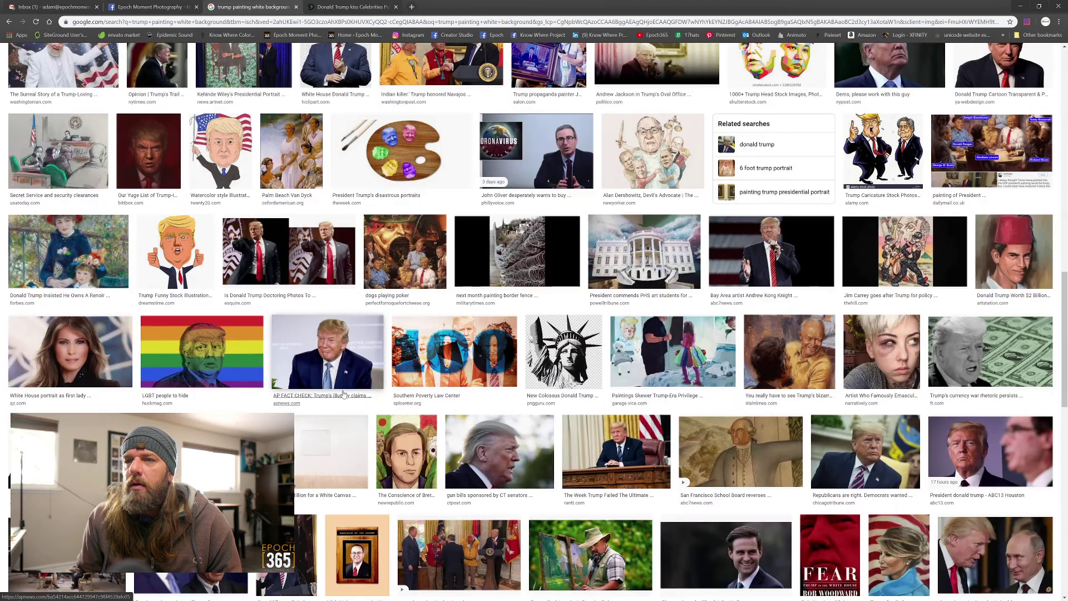
{"action": "scroll", "coordinate": [343, 394], "scroll_direction": "down", "scroll_amount": 5}
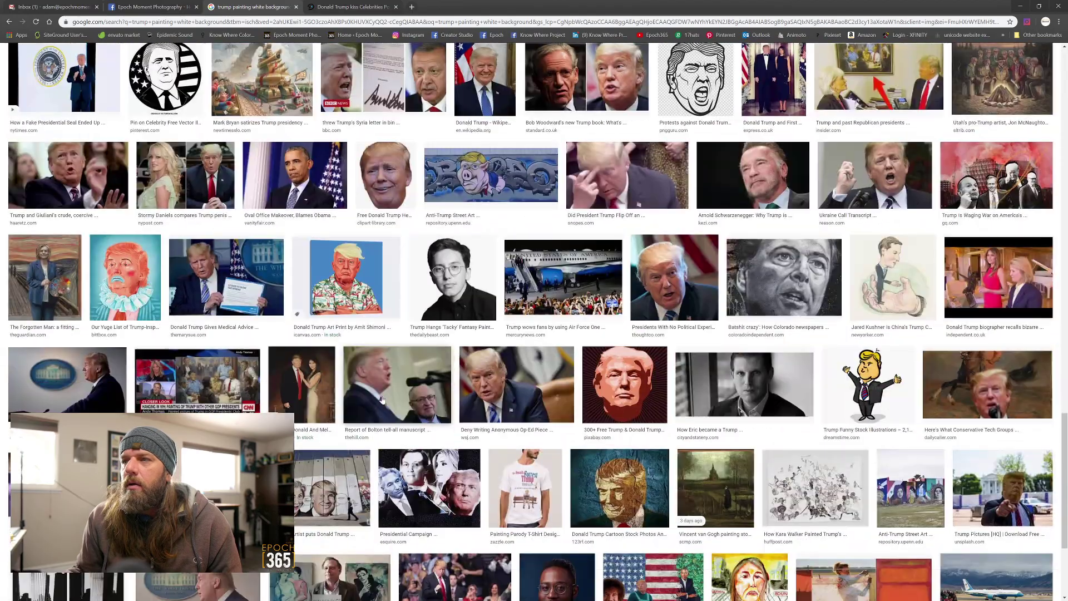
{"action": "scroll", "coordinate": [393, 397], "scroll_direction": "down", "scroll_amount": 13}
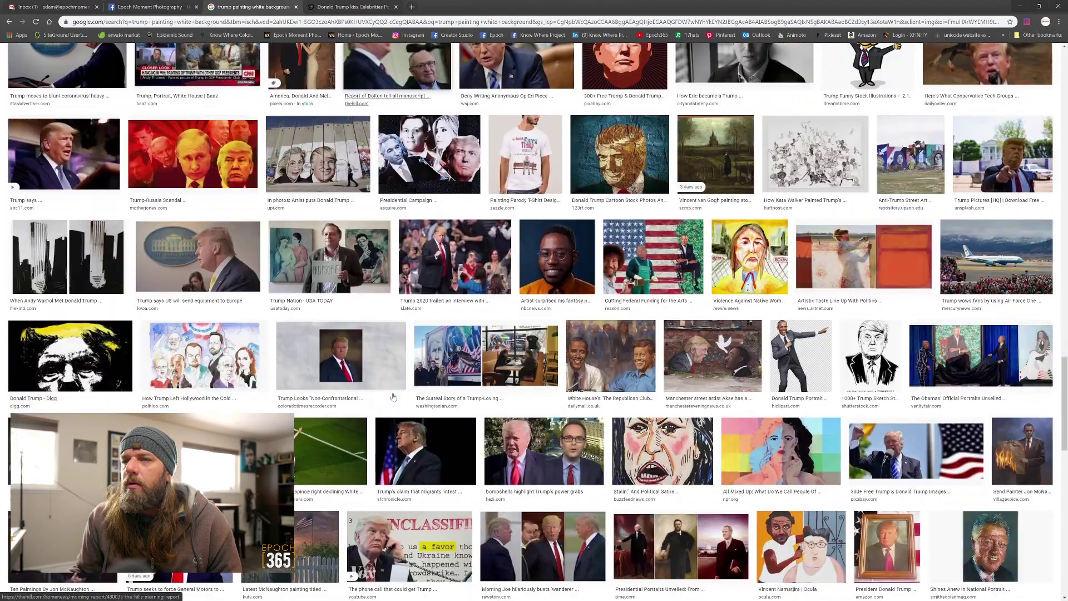
{"action": "scroll", "coordinate": [392, 396], "scroll_direction": "down", "scroll_amount": 9}
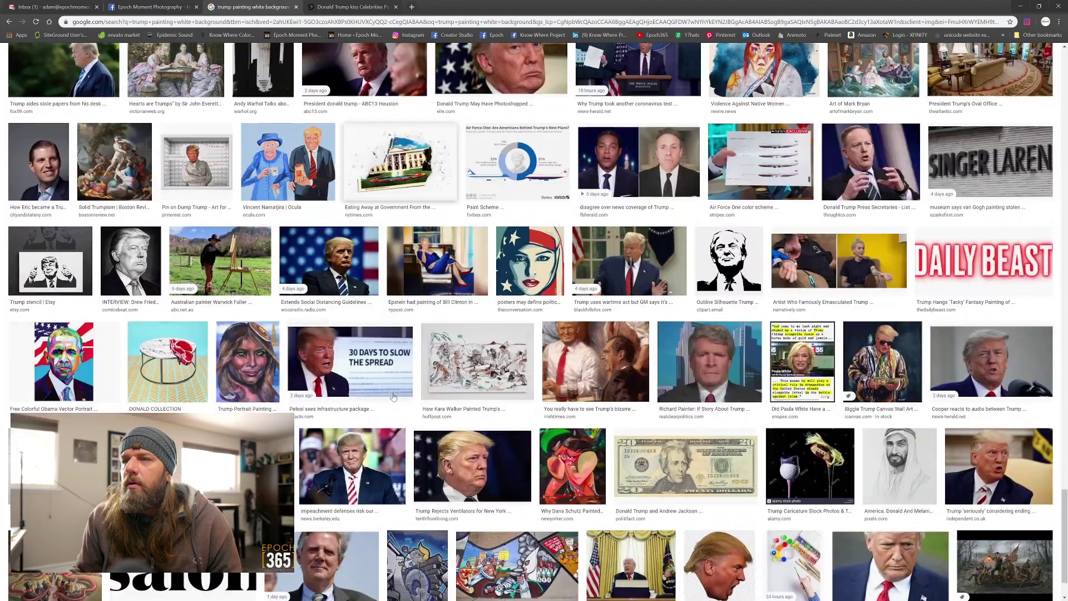
{"action": "scroll", "coordinate": [393, 396], "scroll_direction": "down", "scroll_amount": 6}
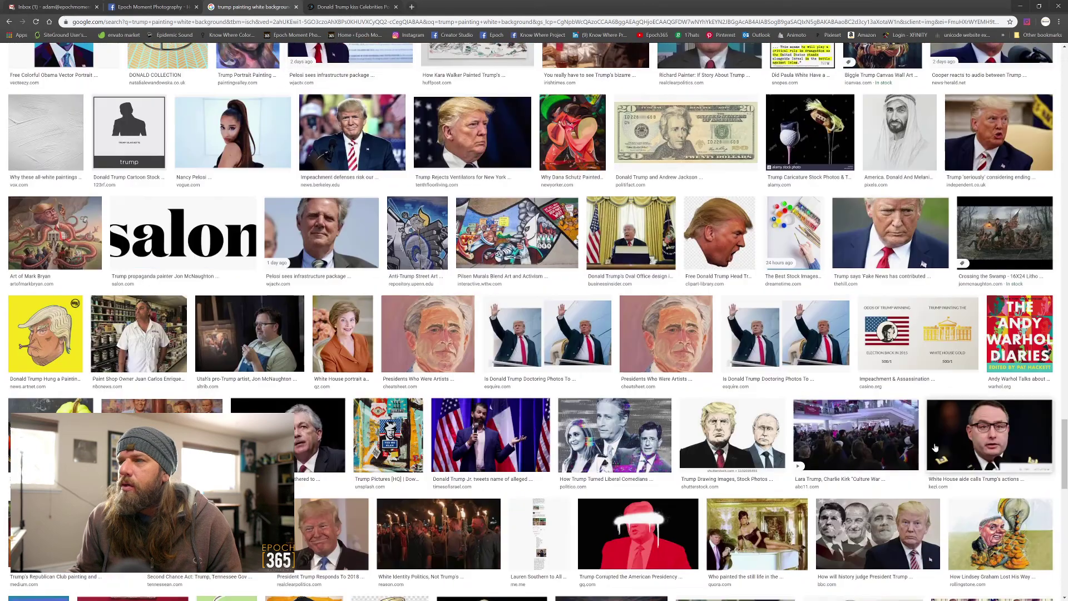
{"action": "left_click_drag", "start_coordinate": [1064, 454], "coordinate": [1065, 562]}
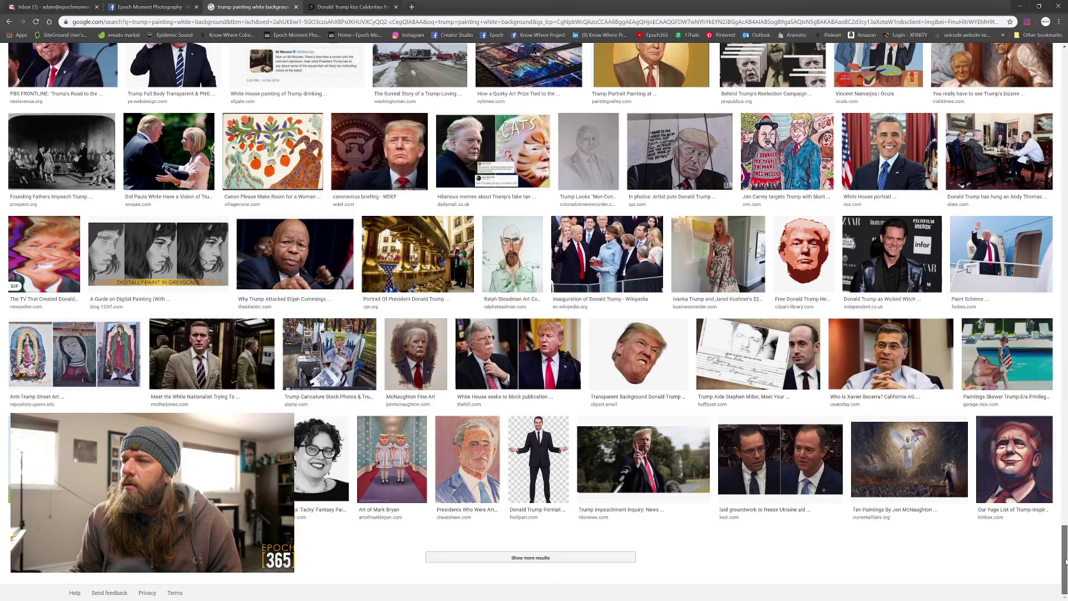
{"action": "left_click_drag", "start_coordinate": [1065, 562], "coordinate": [1064, 85]}
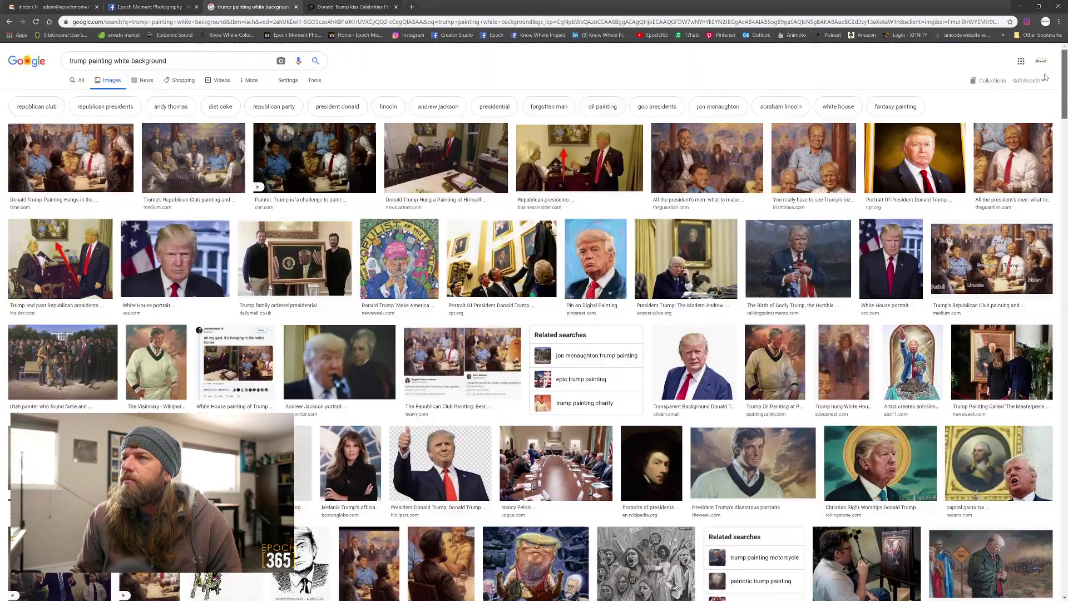
- Search Google Images for "trump painting" and look through the results for a suitable portrait
{"action": "left_click_drag", "start_coordinate": [167, 61], "coordinate": [2, 52]}
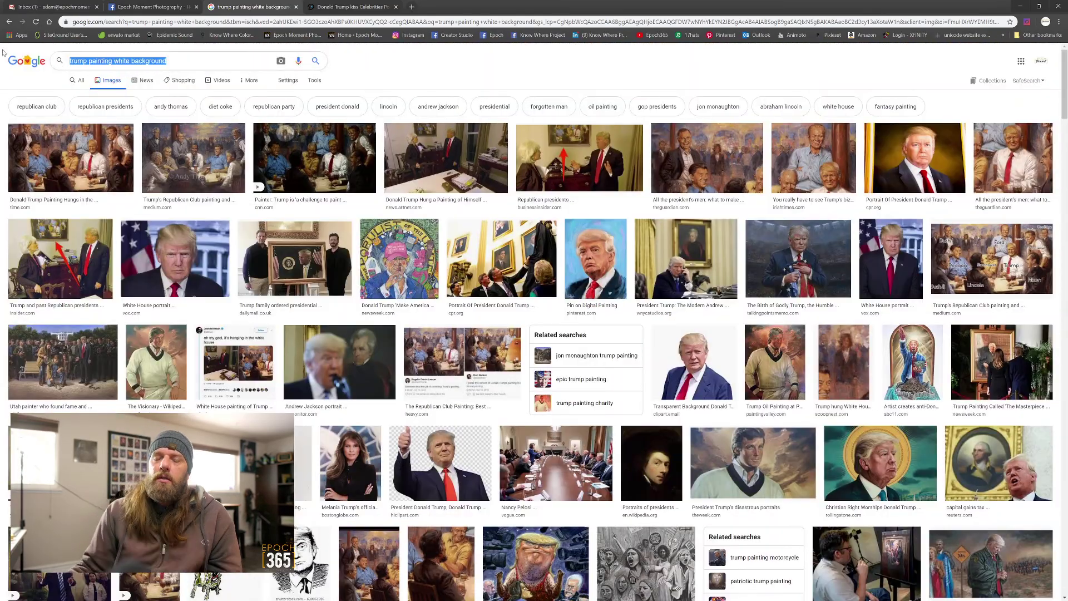
{"action": "type", "text": "trump painting"}
{"action": "key", "text": "Return"}
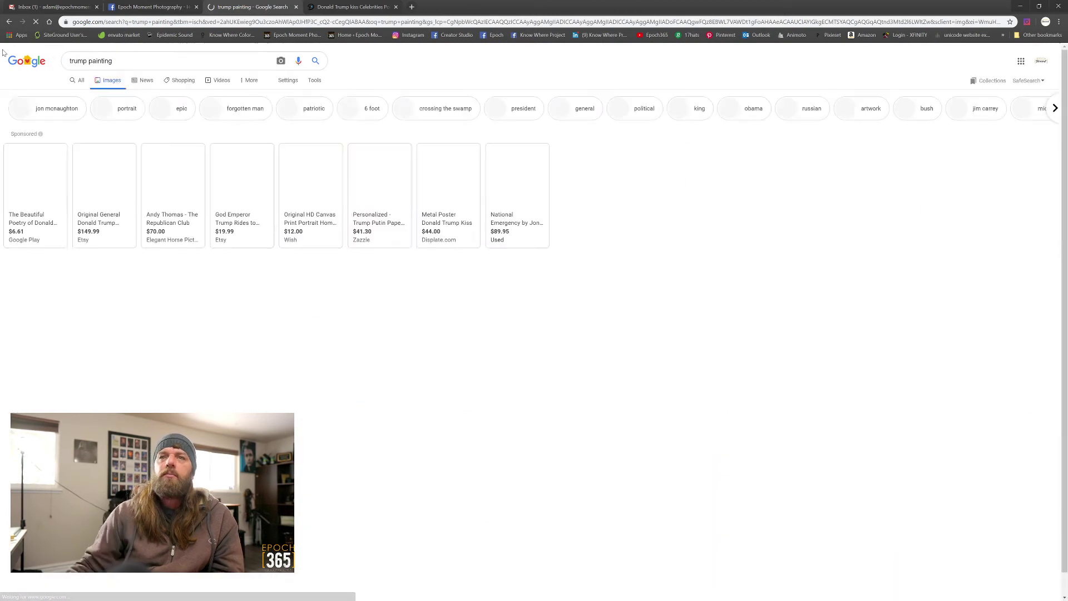
{"action": "scroll", "coordinate": [372, 387], "scroll_direction": "down", "scroll_amount": 6}
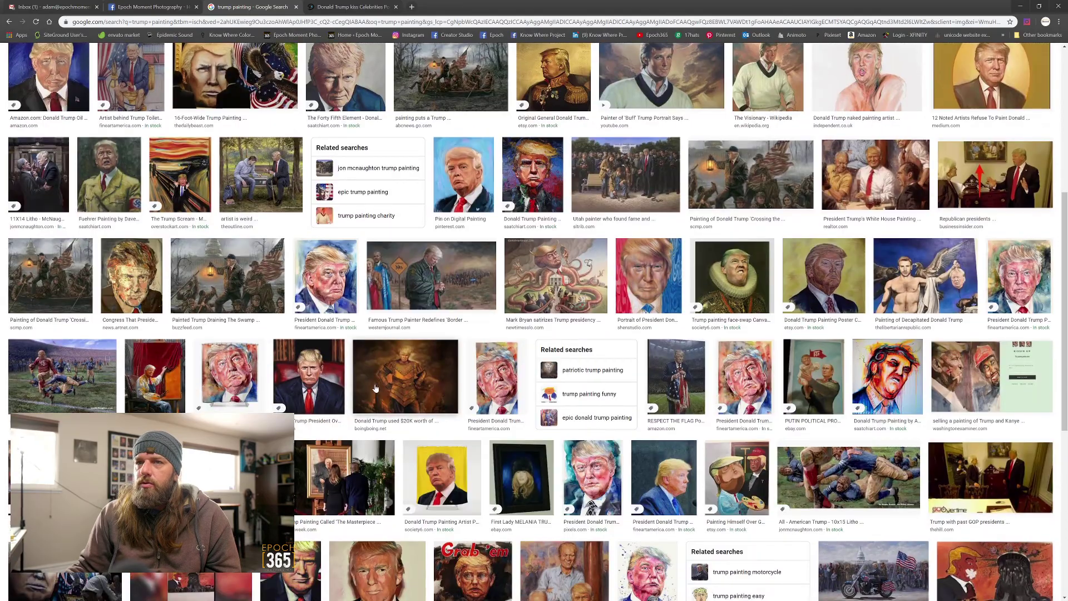
{"action": "scroll", "coordinate": [376, 387], "scroll_direction": "down", "scroll_amount": 4}
{"action": "scroll", "coordinate": [375, 388], "scroll_direction": "down", "scroll_amount": 4}
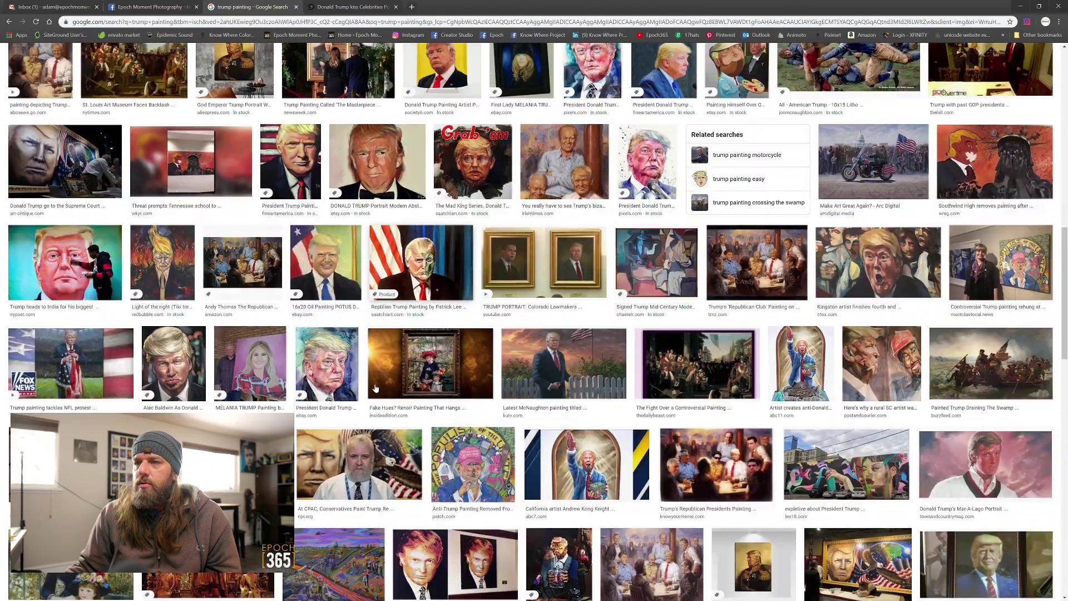
{"action": "scroll", "coordinate": [375, 388], "scroll_direction": "down", "scroll_amount": 8}
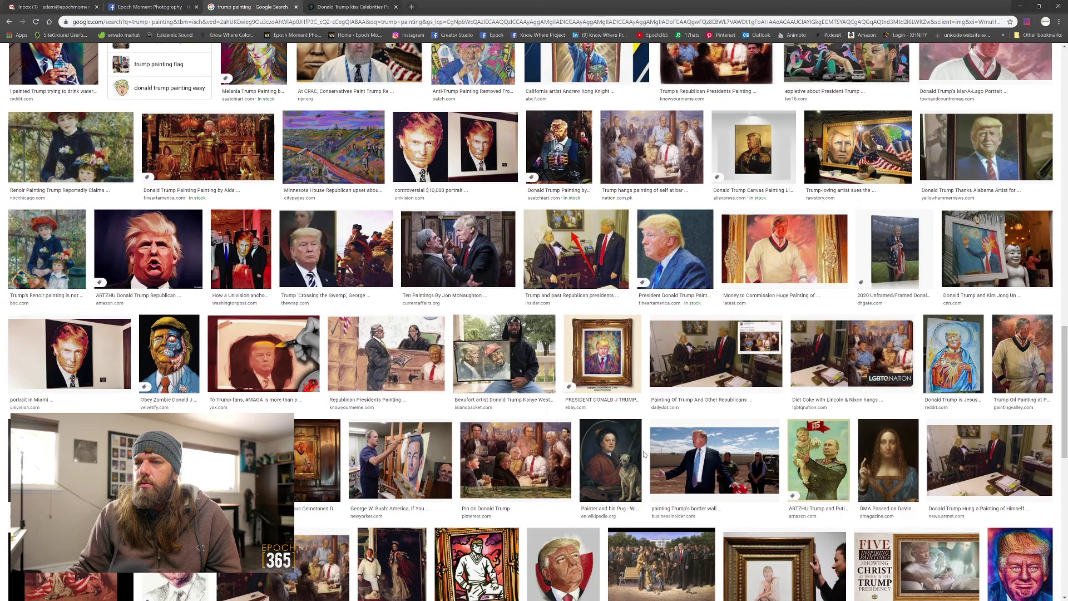
{"action": "scroll", "coordinate": [643, 455], "scroll_direction": "down", "scroll_amount": 2}
- Preview the President Donald Trump watercolor portrait with the white background from Pixels, check its related images, and copy the portrait image
{"action": "left_click", "coordinate": [178, 490]}
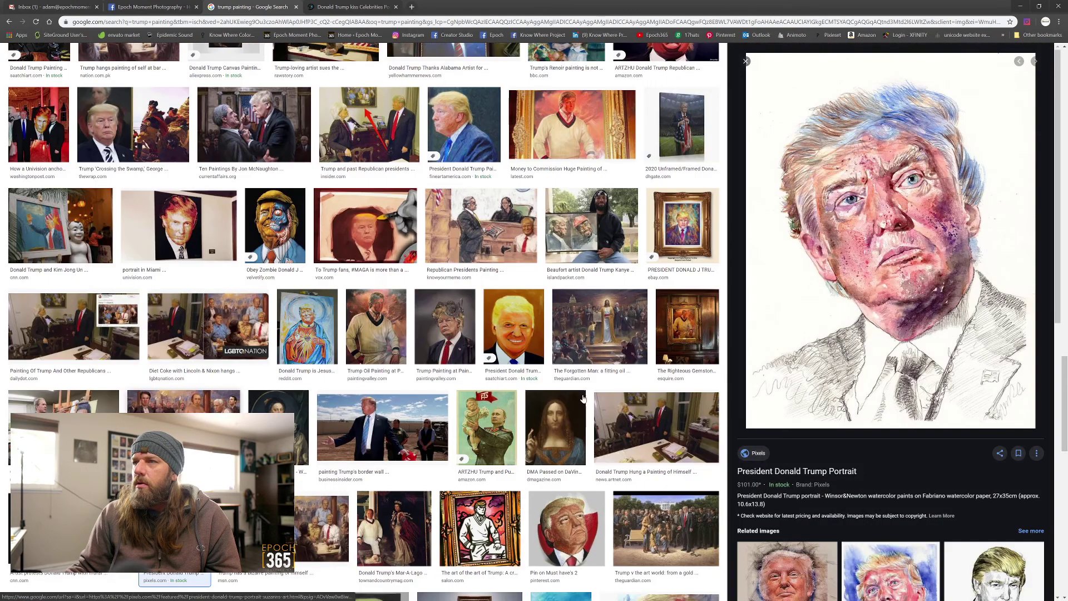
{"action": "scroll", "coordinate": [913, 290], "scroll_direction": "down", "scroll_amount": 10}
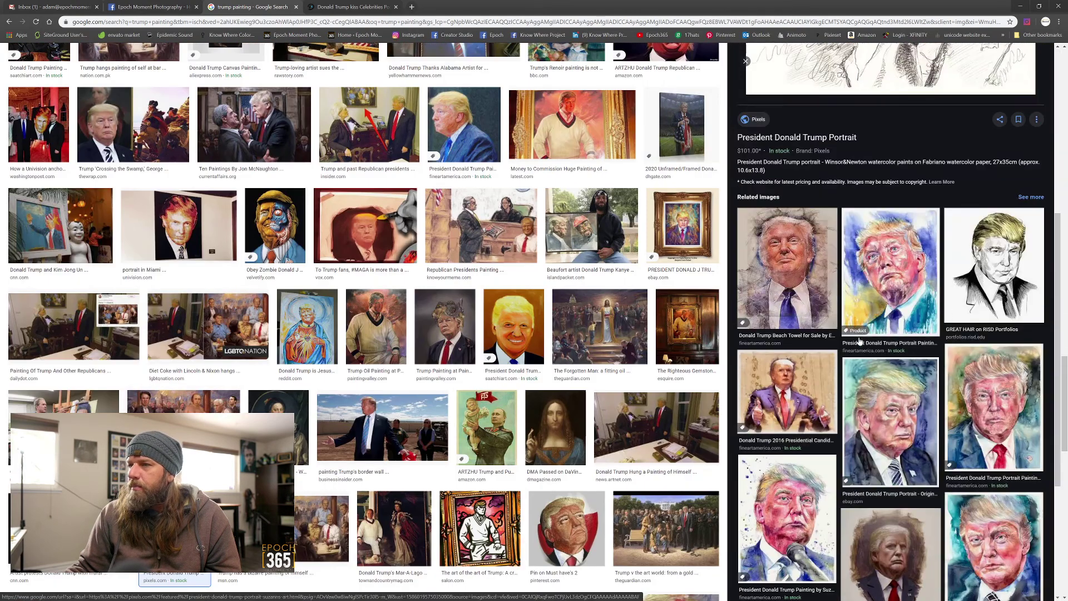
{"action": "scroll", "coordinate": [879, 384], "scroll_direction": "up", "scroll_amount": 10}
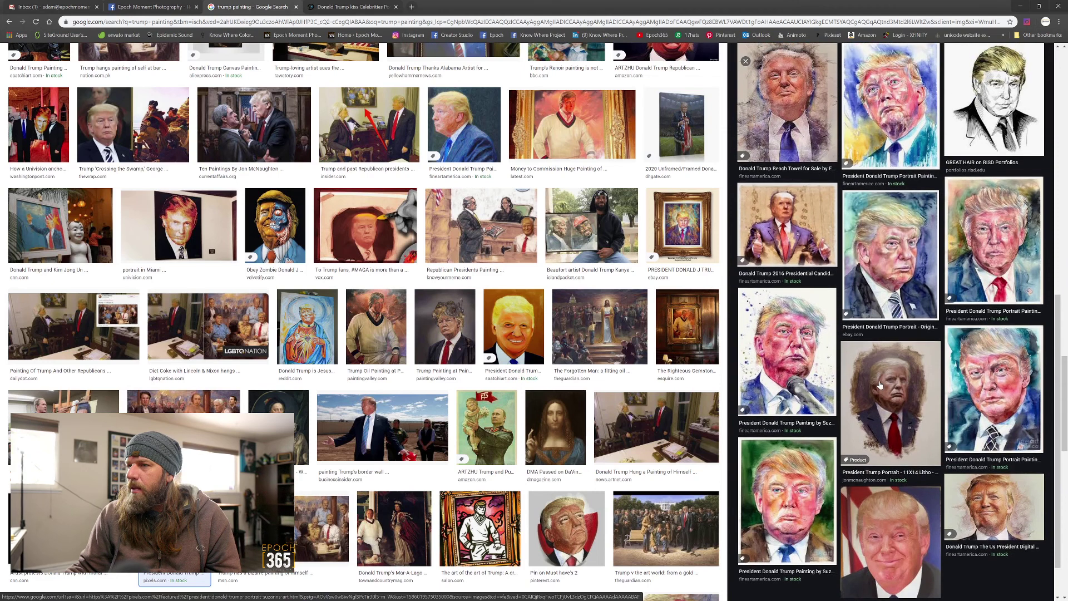
{"action": "right_click", "coordinate": [883, 241]}
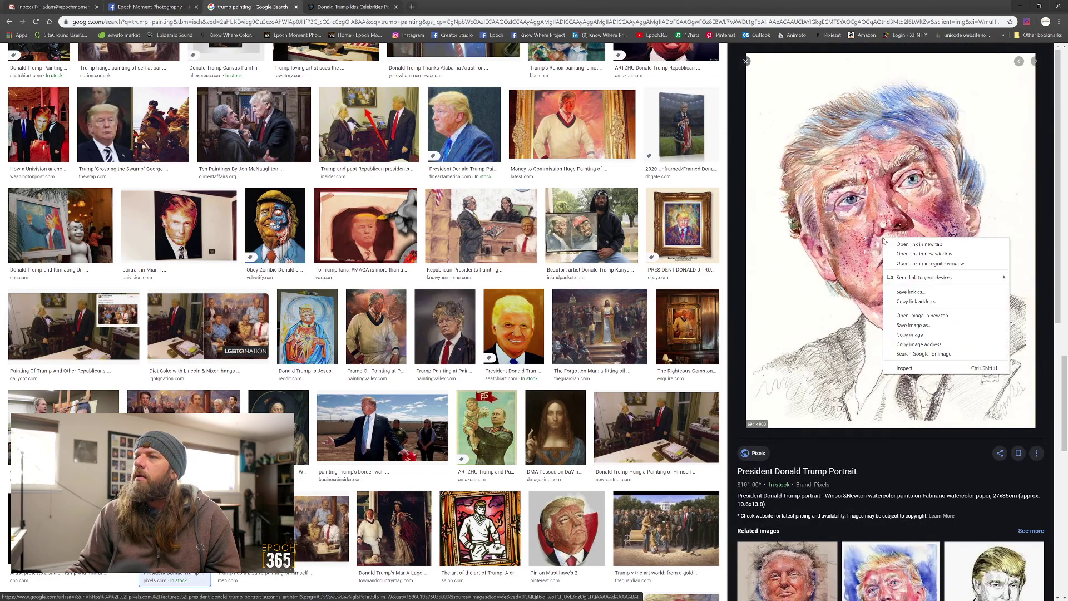
{"action": "left_click", "coordinate": [906, 336]}
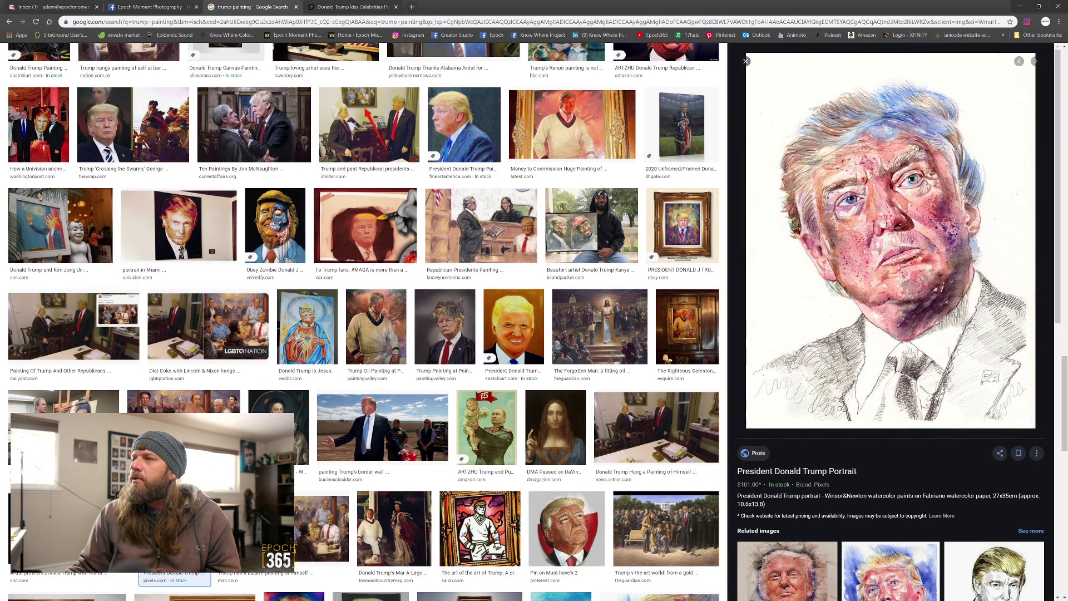
- Switch to Photoshop, paste the copied portrait as a new layer, and enlarge it to about 206% with Free Transform
{"action": "key", "text": "alt+Tab"}
{"action": "key", "text": "ctrl+v"}
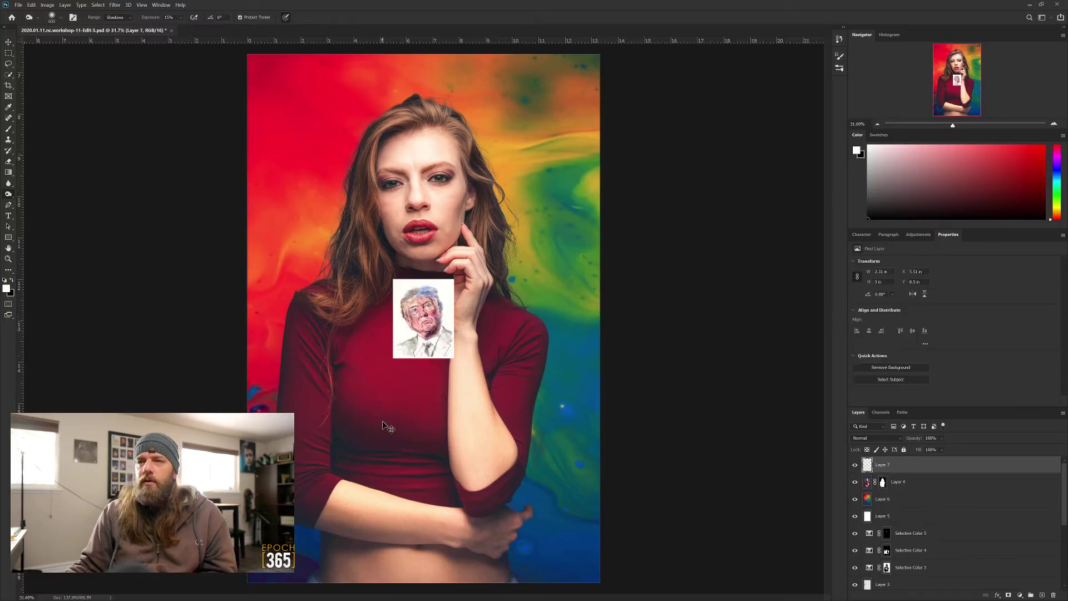
{"action": "key", "text": "ctrl+t"}
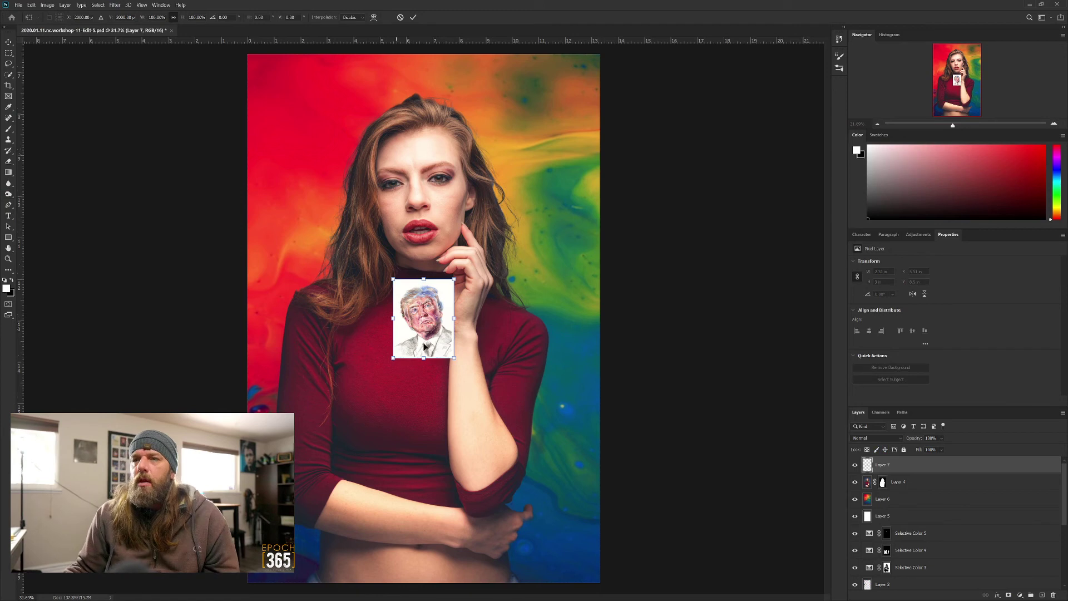
{"action": "left_click_drag", "start_coordinate": [424, 358], "coordinate": [425, 443]}
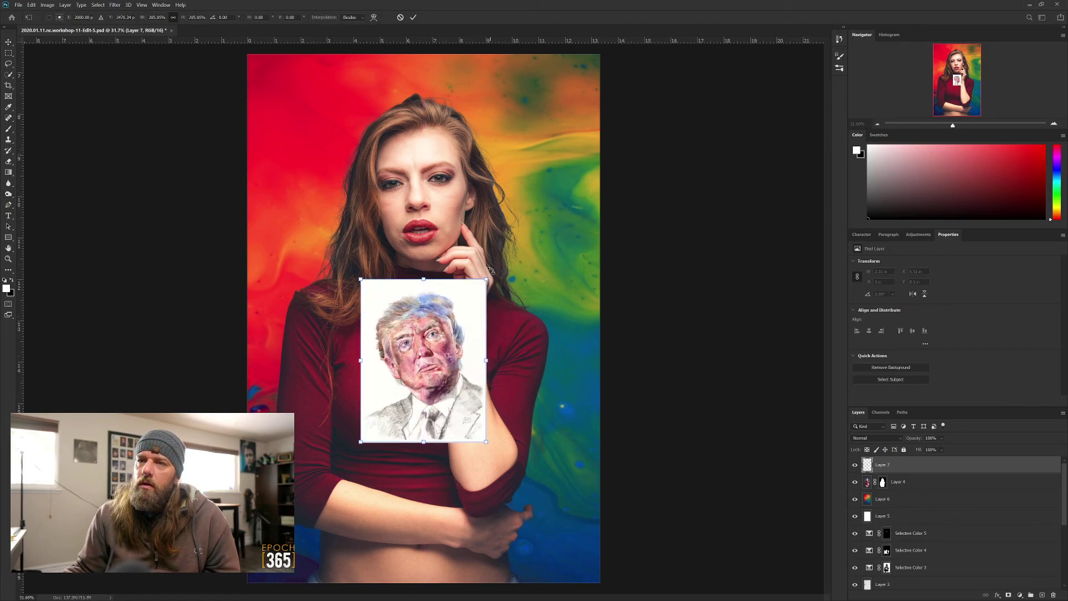
- Rotate the portrait about 6° clockwise, position it over the chest of the woman's red sweater, and apply the transform
{"action": "left_click_drag", "start_coordinate": [501, 281], "coordinate": [501, 281]}
{"action": "left_click_drag", "start_coordinate": [449, 333], "coordinate": [442, 346]}
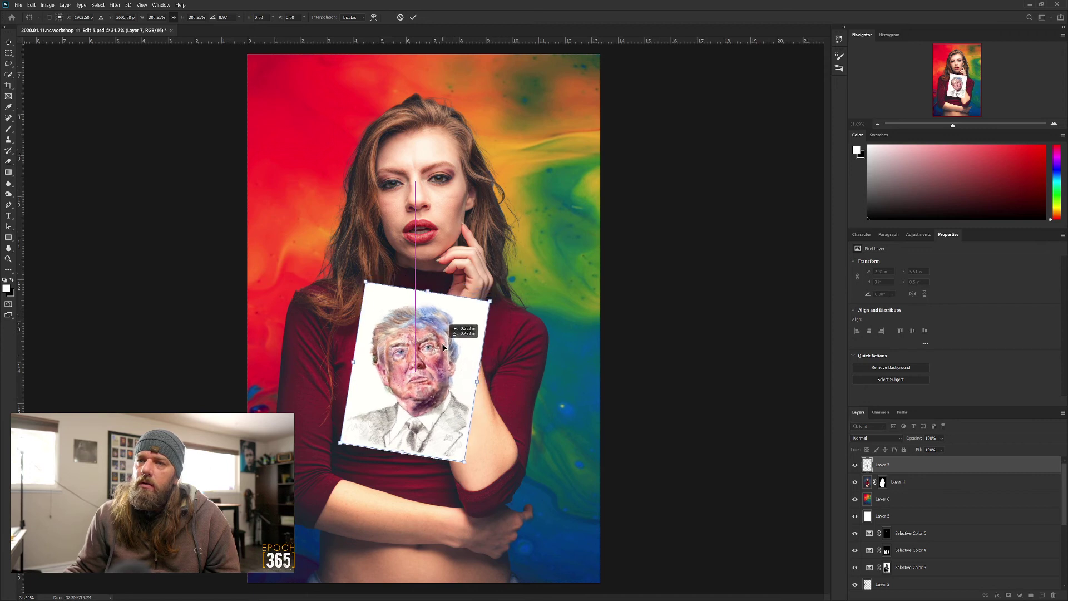
{"action": "left_click_drag", "start_coordinate": [507, 295], "coordinate": [503, 292]}
{"action": "left_click_drag", "start_coordinate": [440, 334], "coordinate": [439, 338]}
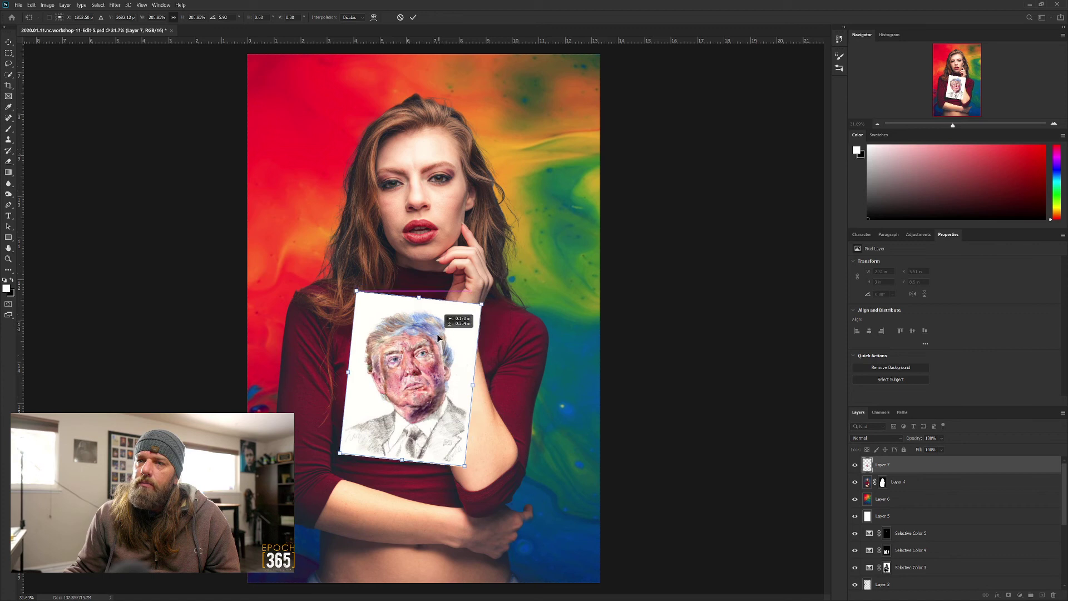
{"action": "key", "text": "Return"}
{"action": "key", "text": "o"}
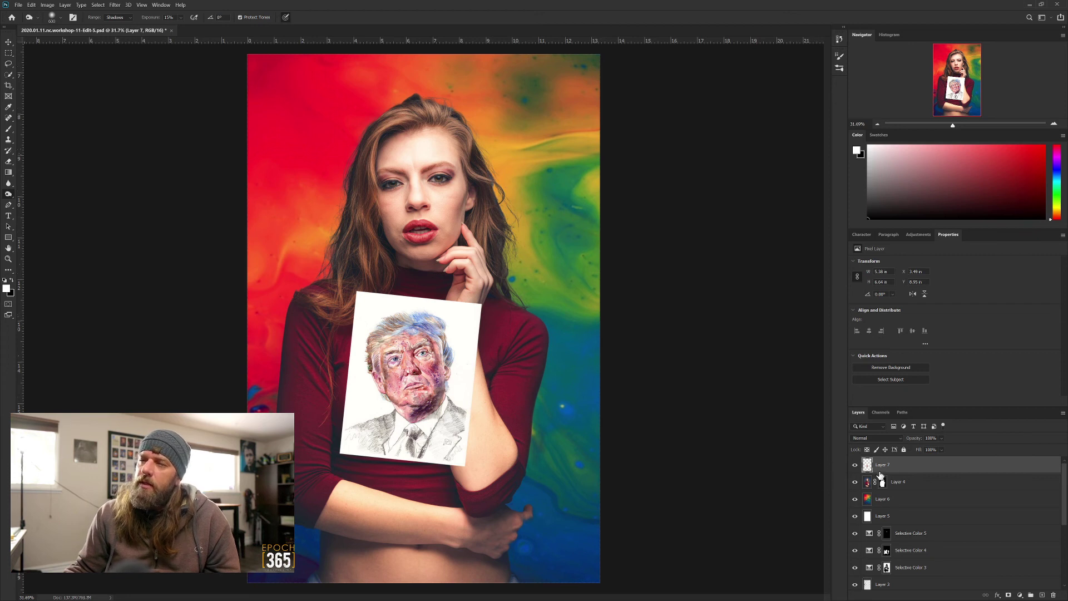
- Preview the Multiply blend mode on the portrait layer and try blending it into the sweater with split Underlying Layer Blend If sliders
{"action": "left_click", "coordinate": [883, 439]}
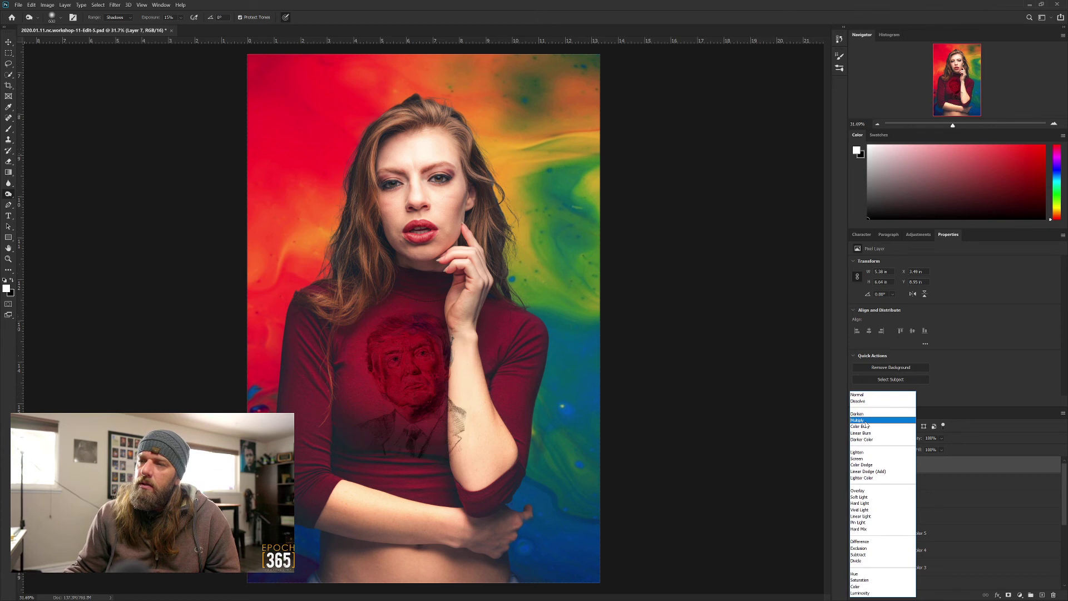
{"action": "left_click", "coordinate": [982, 505]}
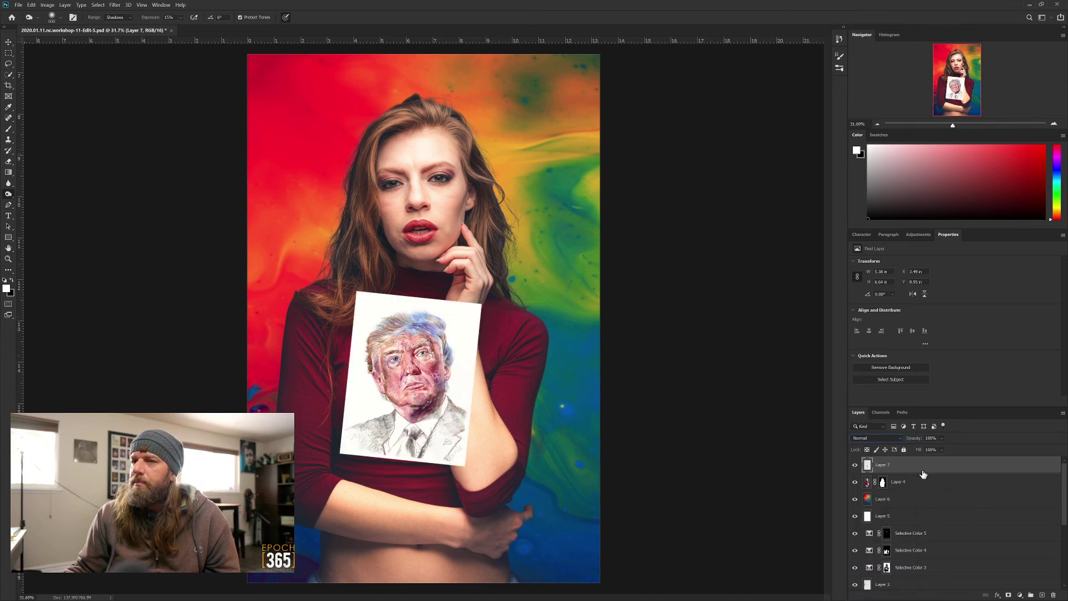
{"action": "double_click", "coordinate": [960, 469]}
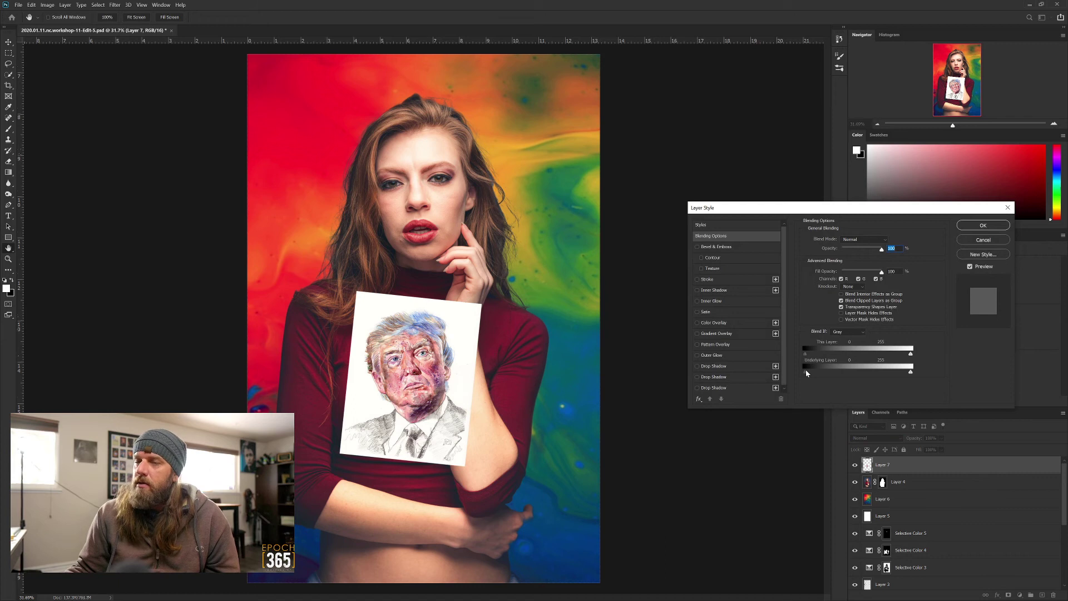
{"action": "left_click_drag", "start_coordinate": [808, 372], "coordinate": [842, 376]}
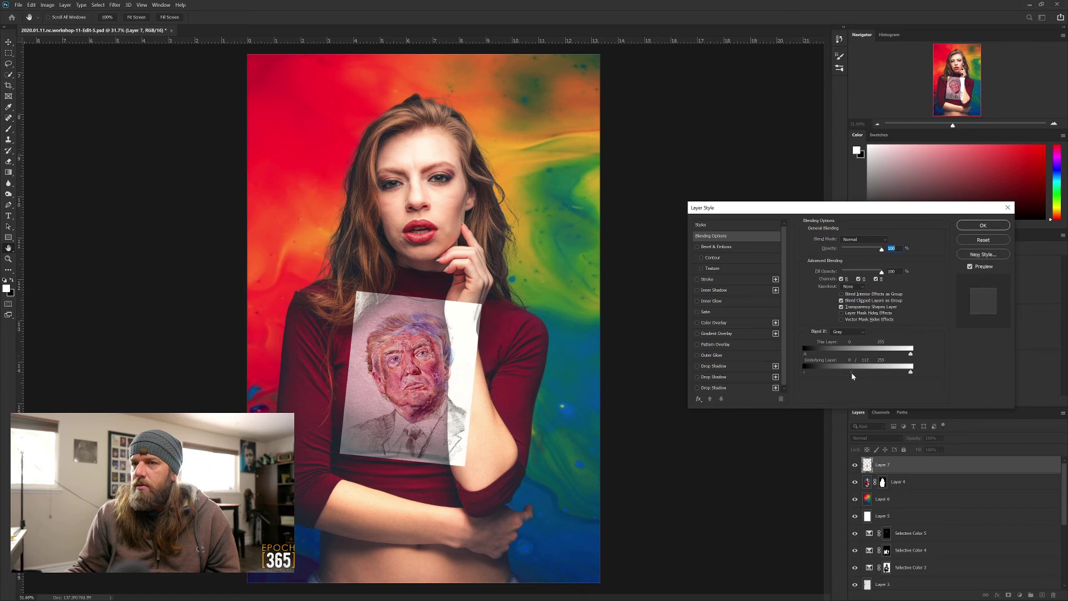
{"action": "left_click_drag", "start_coordinate": [809, 371], "coordinate": [818, 373]}
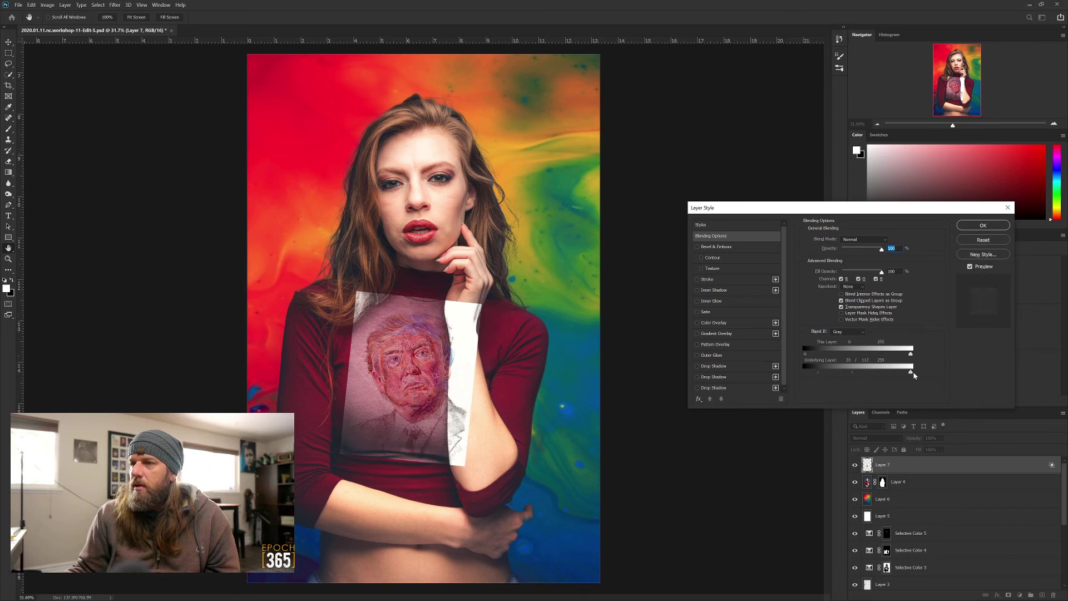
{"action": "left_click_drag", "start_coordinate": [910, 375], "coordinate": [820, 369]}
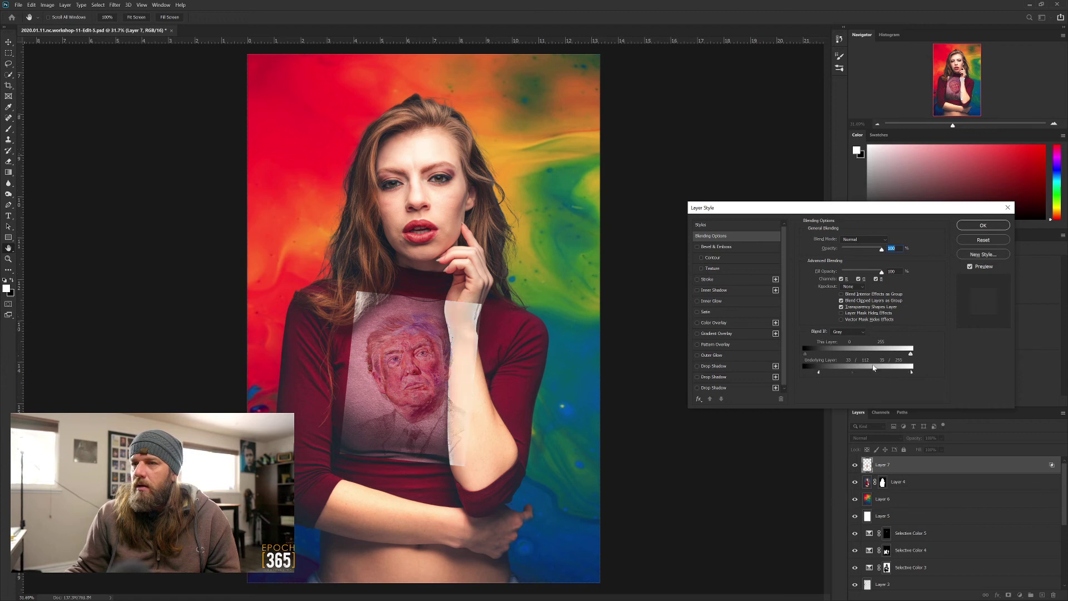
{"action": "left_click_drag", "start_coordinate": [911, 371], "coordinate": [842, 374]}
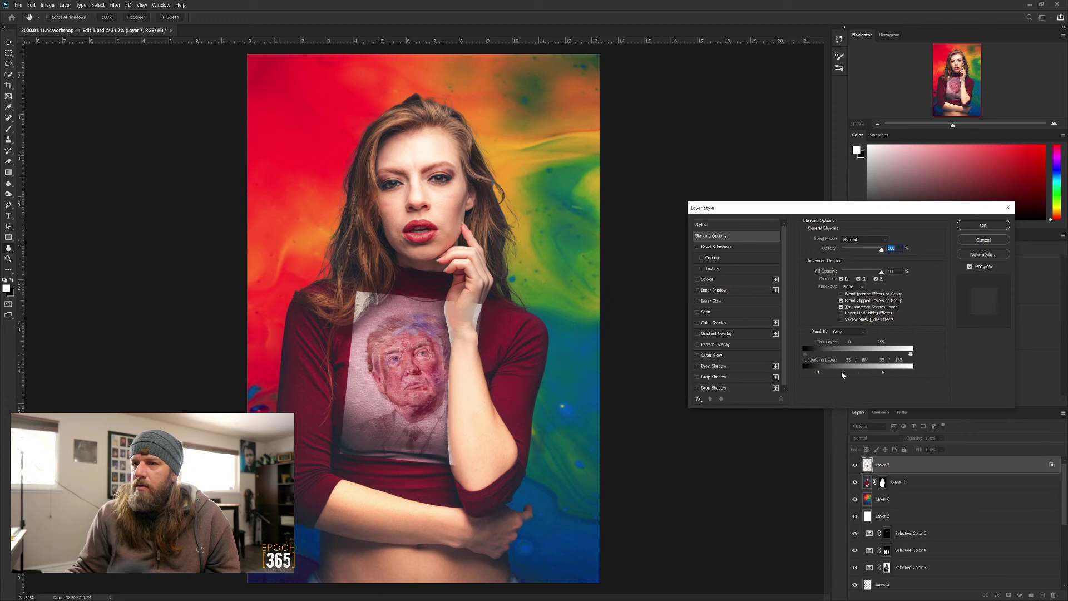
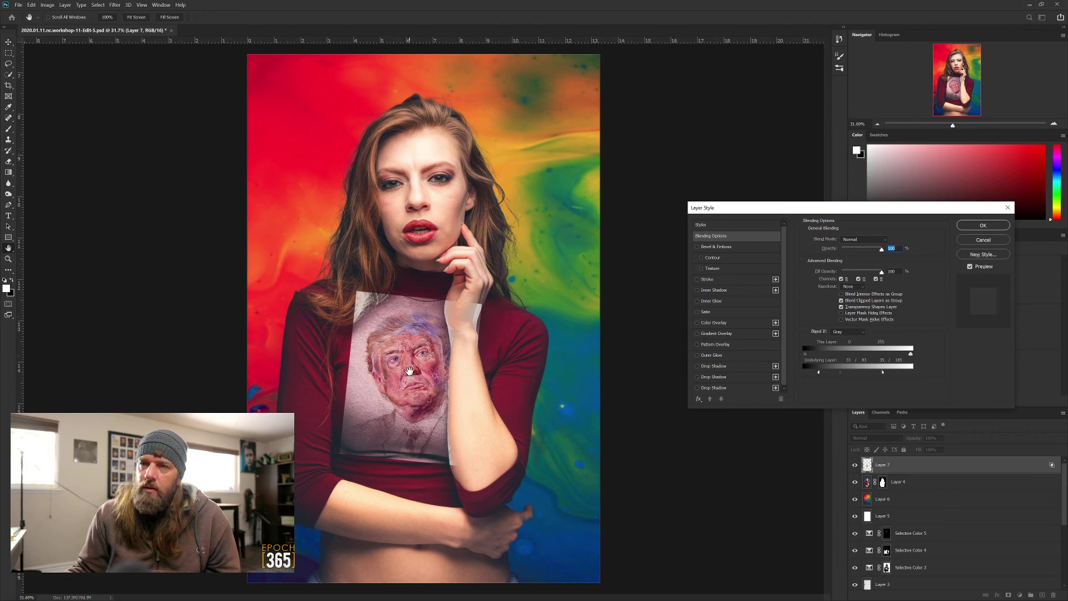
{"action": "left_click", "coordinate": [984, 240]}
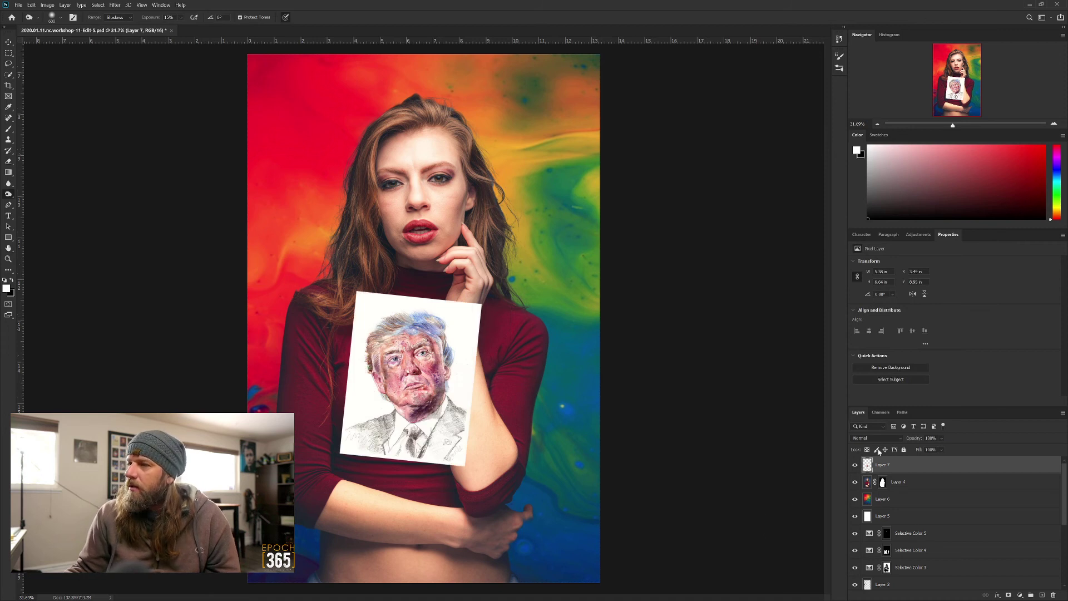
- Hide the pasted portrait layer, return to the image search in the browser, and preview the teal-background watercolor Trump portrait from Pixels
{"action": "left_click", "coordinate": [856, 465]}
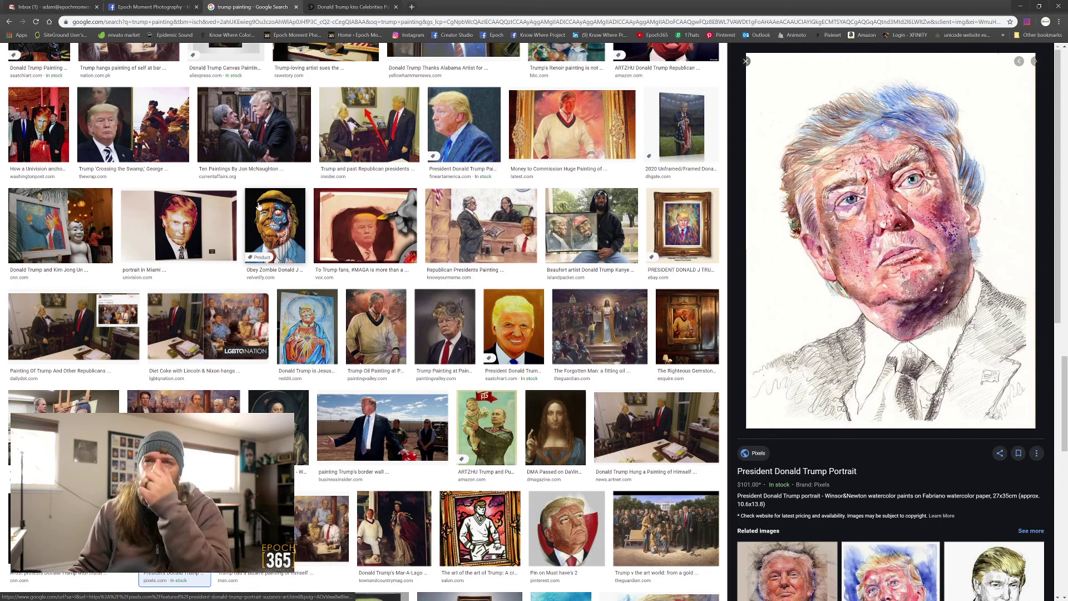
{"action": "scroll", "coordinate": [167, 168], "scroll_direction": "up", "scroll_amount": 2}
{"action": "scroll", "coordinate": [167, 168], "scroll_direction": "up", "scroll_amount": 5}
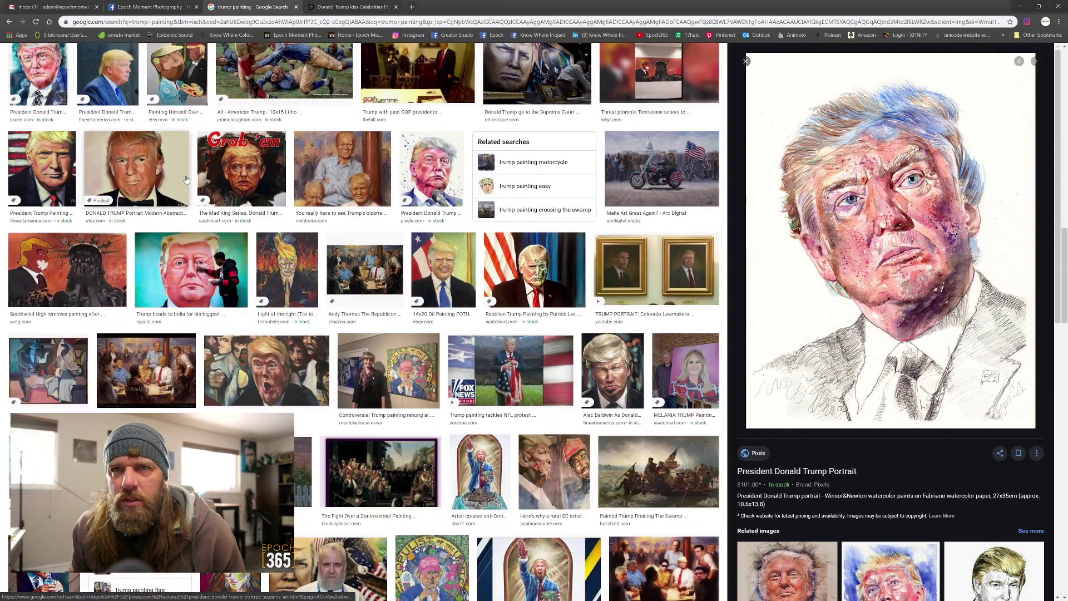
{"action": "scroll", "coordinate": [186, 179], "scroll_direction": "up", "scroll_amount": 2}
{"action": "left_click", "coordinate": [39, 177]}
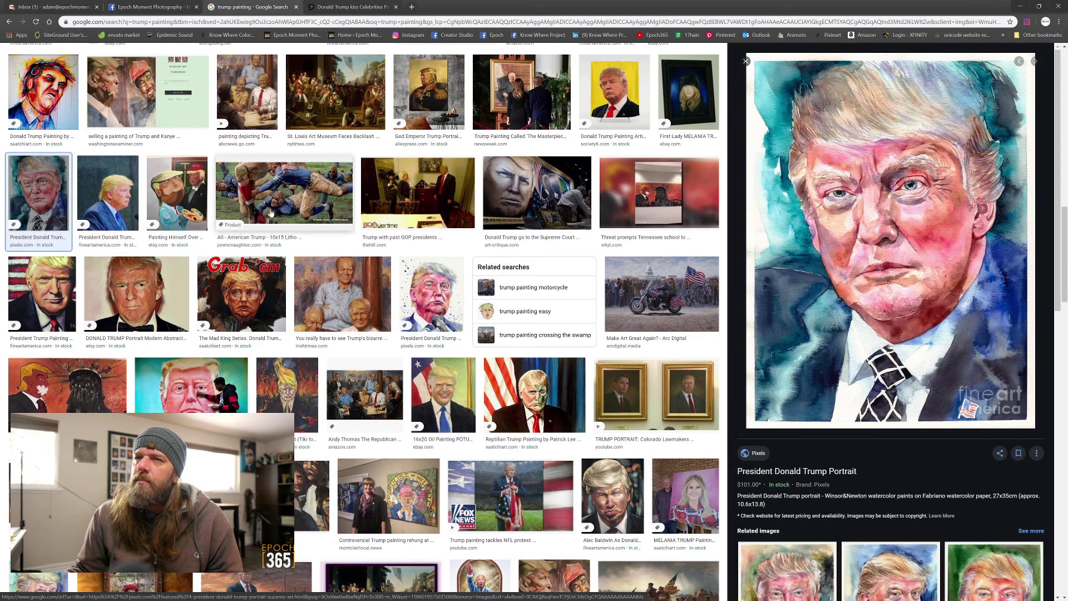
{"action": "scroll", "coordinate": [271, 212], "scroll_direction": "up", "scroll_amount": 10}
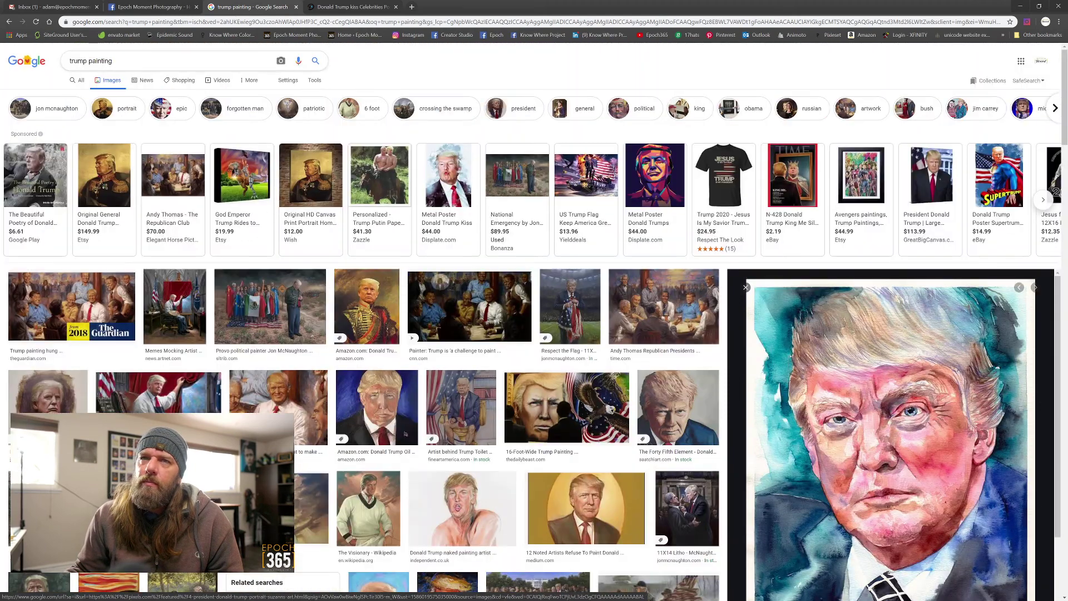
- Replace the image search with "finger fuck you" to look for middle-finger artwork
{"action": "left_click_drag", "start_coordinate": [120, 61], "coordinate": [28, 60]}
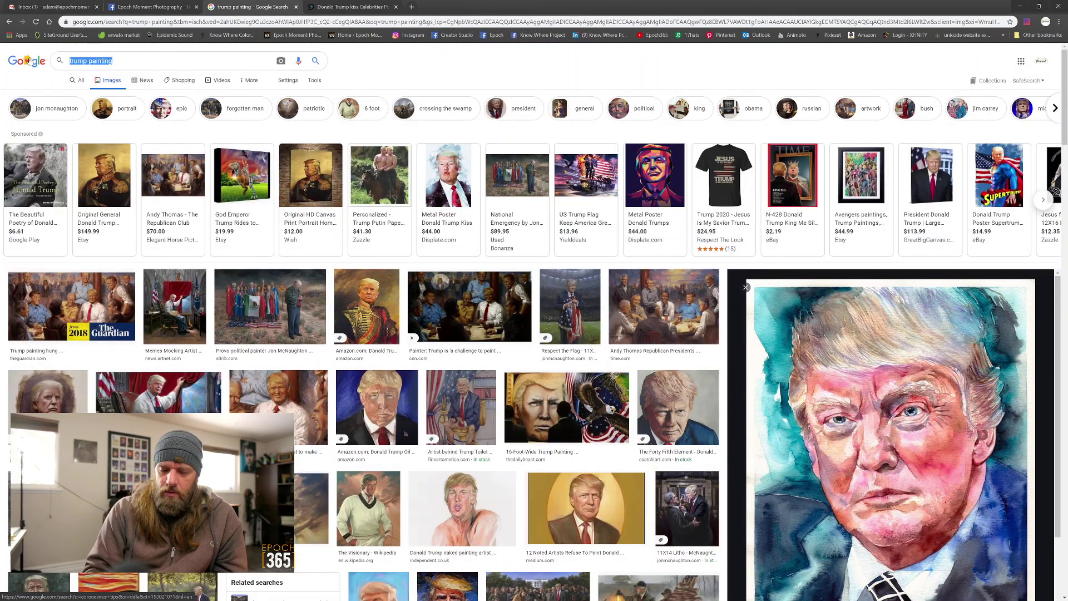
{"action": "type", "text": "finger "}
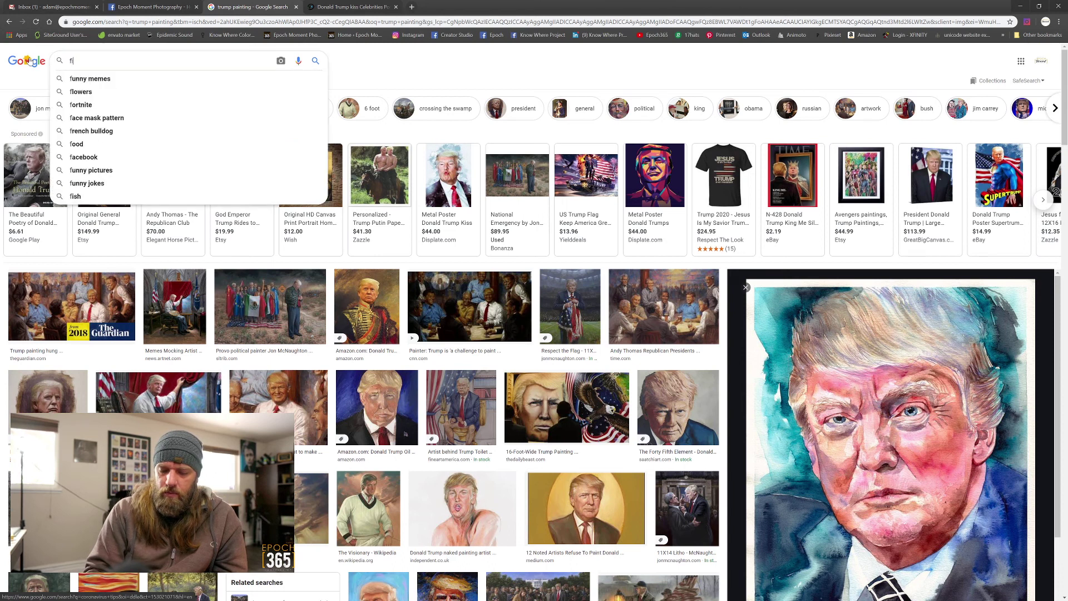
{"action": "type", "text": "fuck you"}
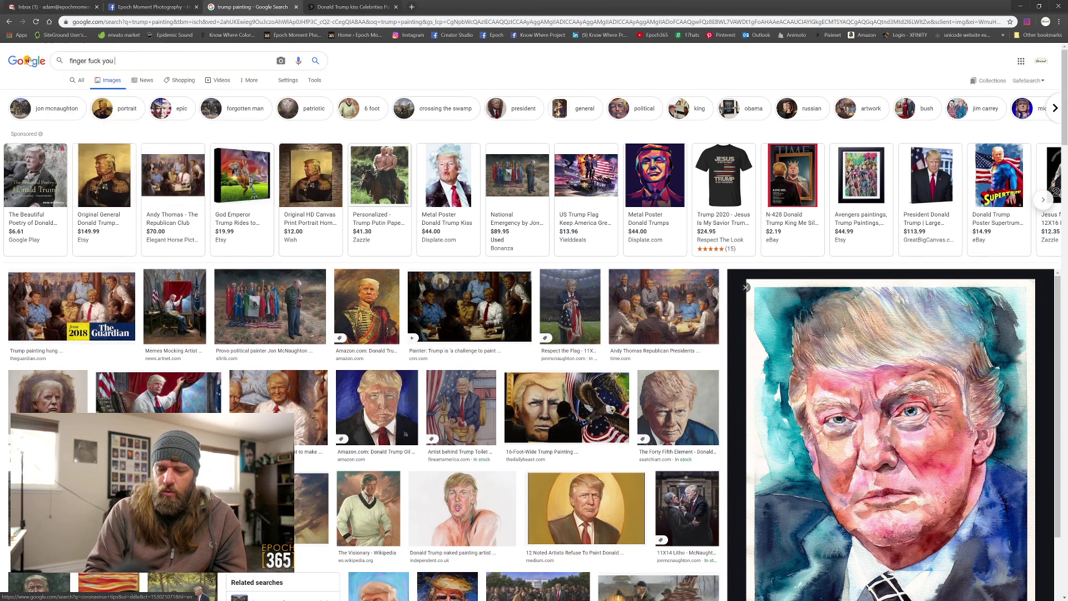
{"action": "key", "text": "Return"}
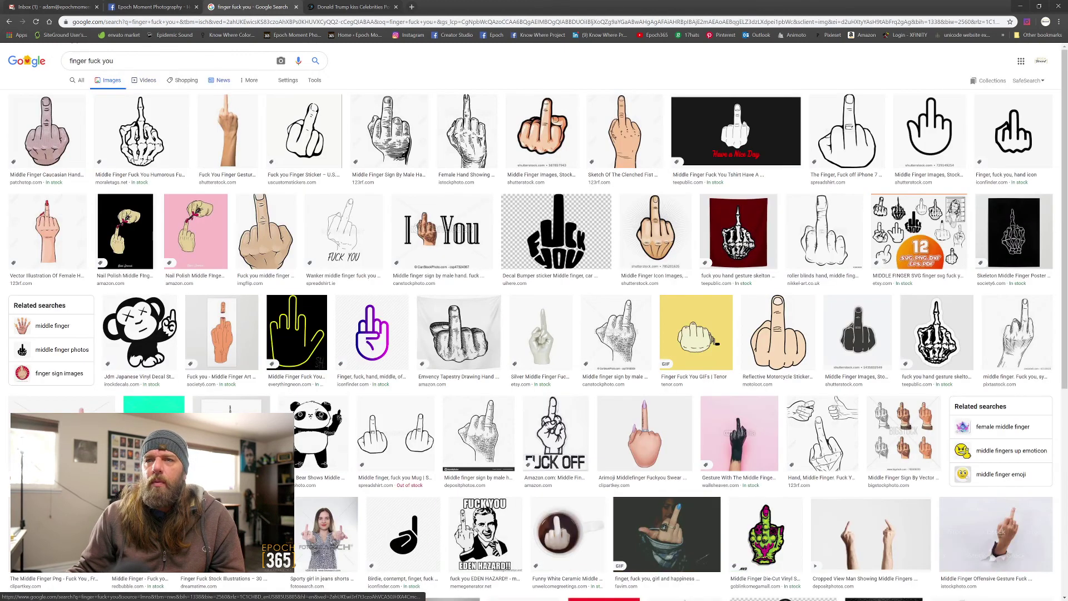
- Refine the image search to "finger fuck you painting"
{"action": "left_click", "coordinate": [113, 61]}
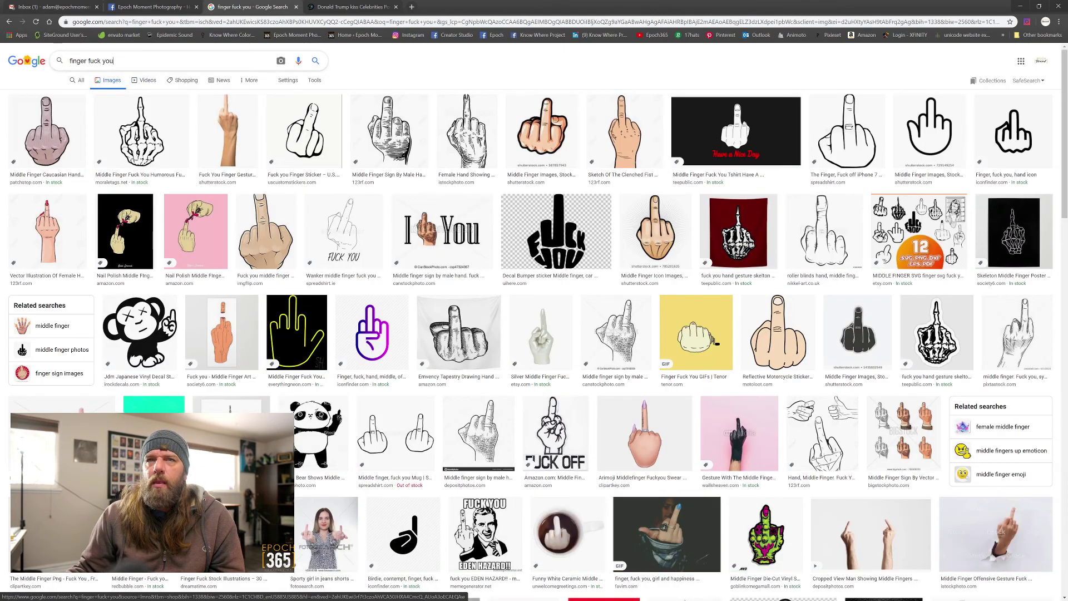
{"action": "type", "text": "painting"}
{"action": "key", "text": "Return"}
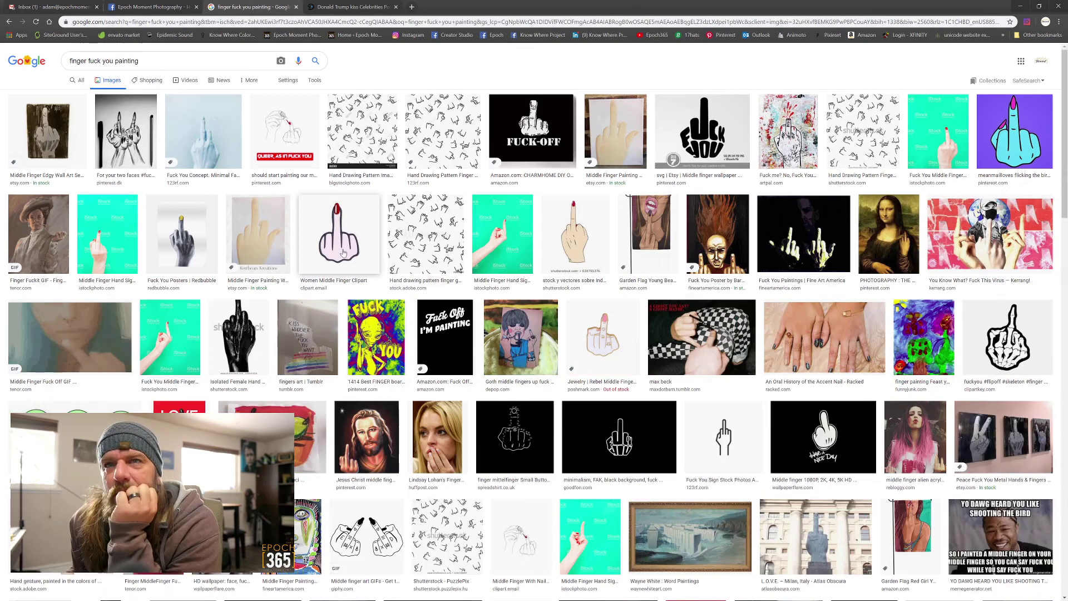
- Look through the image results for middle-finger artwork and preview the red-splattered hand painting from ArtPal
{"action": "scroll", "coordinate": [349, 278], "scroll_direction": "down", "scroll_amount": 2}
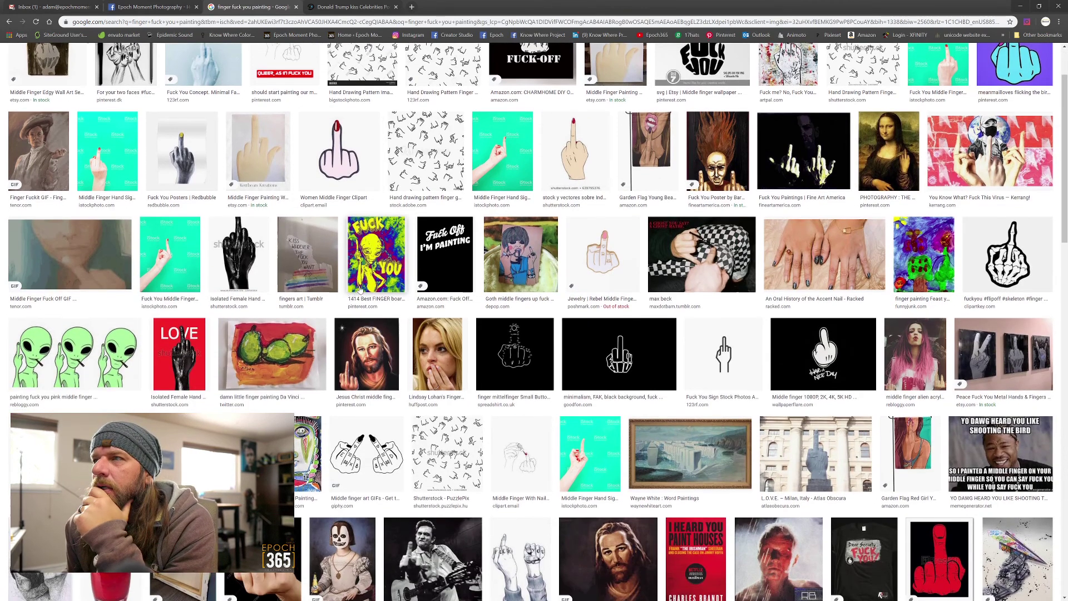
{"action": "scroll", "coordinate": [352, 290], "scroll_direction": "up", "scroll_amount": 2}
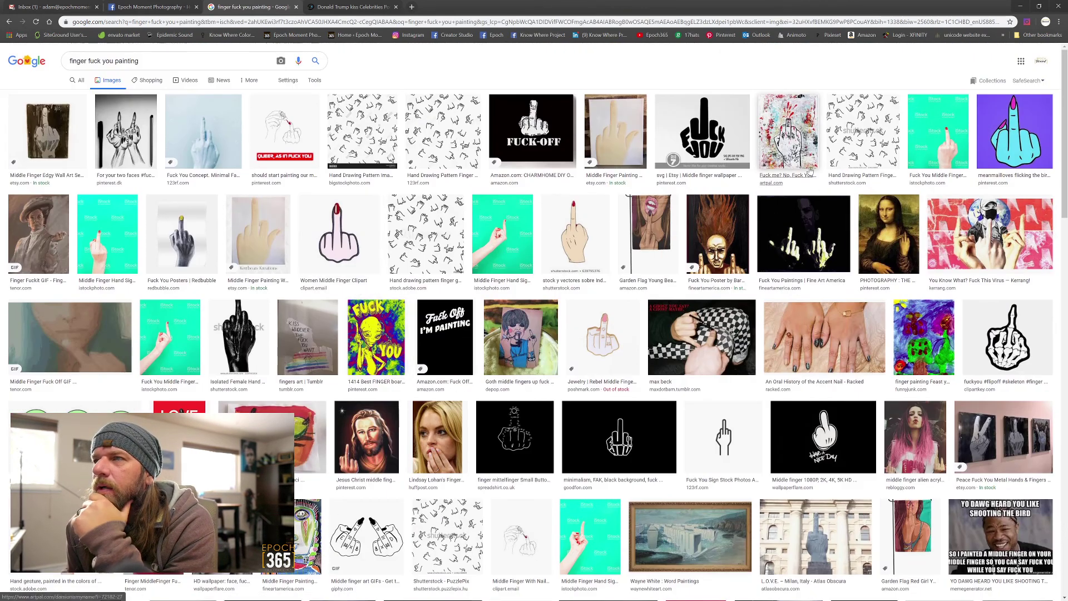
{"action": "left_click", "coordinate": [790, 134]}
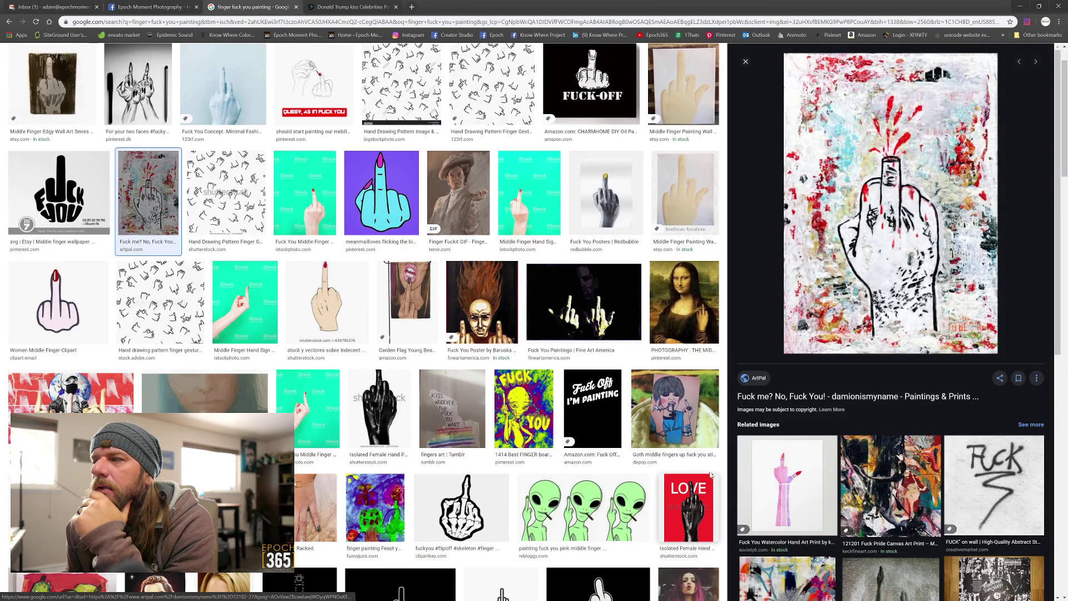
{"action": "scroll", "coordinate": [781, 455], "scroll_direction": "down", "scroll_amount": 5}
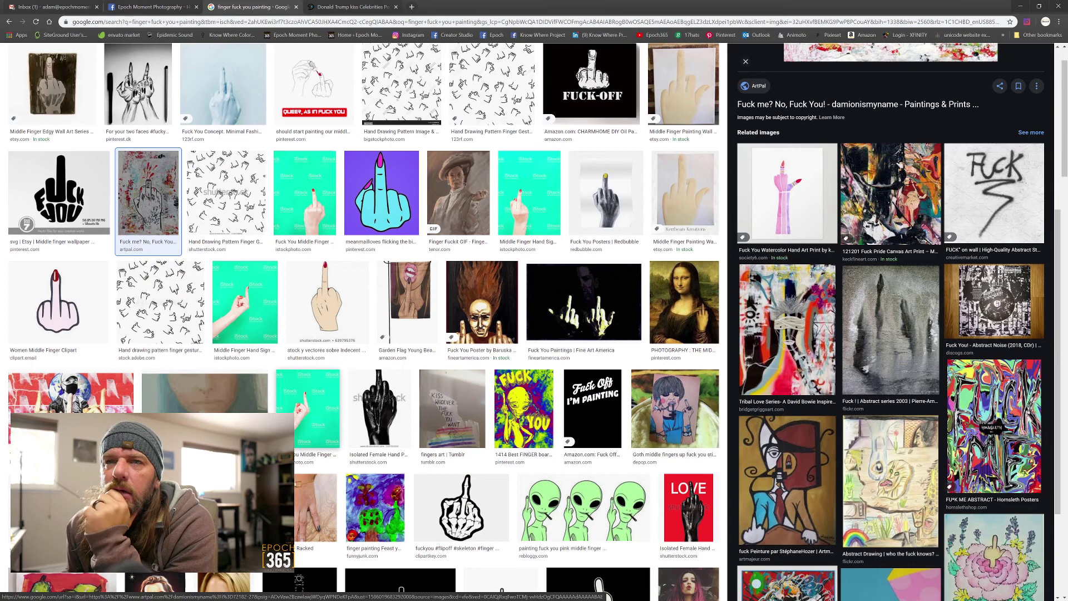
{"action": "scroll", "coordinate": [606, 594], "scroll_direction": "down", "scroll_amount": 5}
{"action": "scroll", "coordinate": [607, 594], "scroll_direction": "down", "scroll_amount": 5}
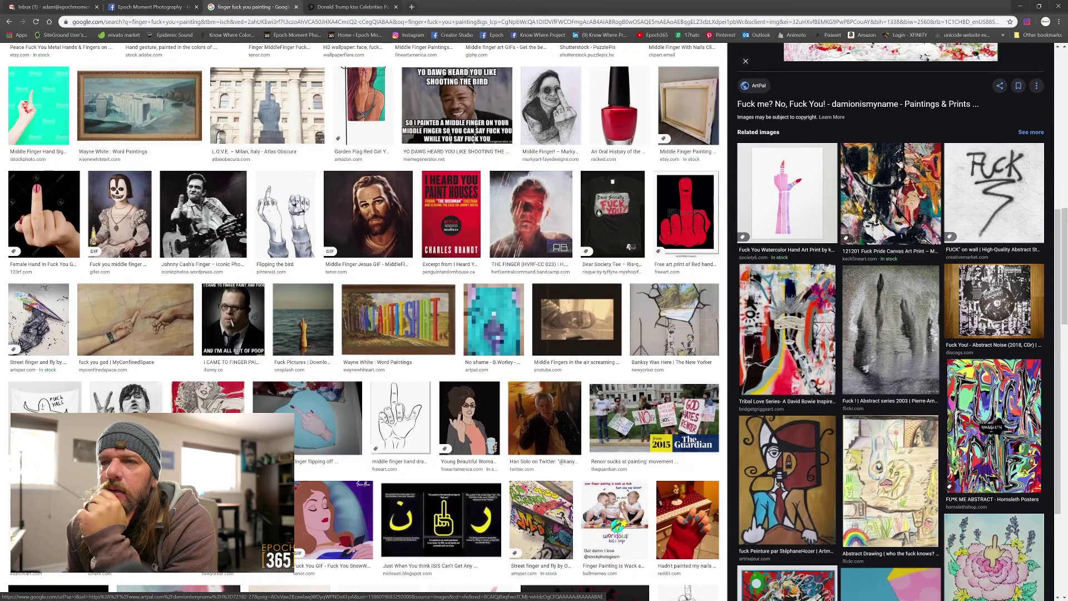
{"action": "scroll", "coordinate": [606, 594], "scroll_direction": "down", "scroll_amount": 3}
{"action": "scroll", "coordinate": [606, 594], "scroll_direction": "down", "scroll_amount": 2}
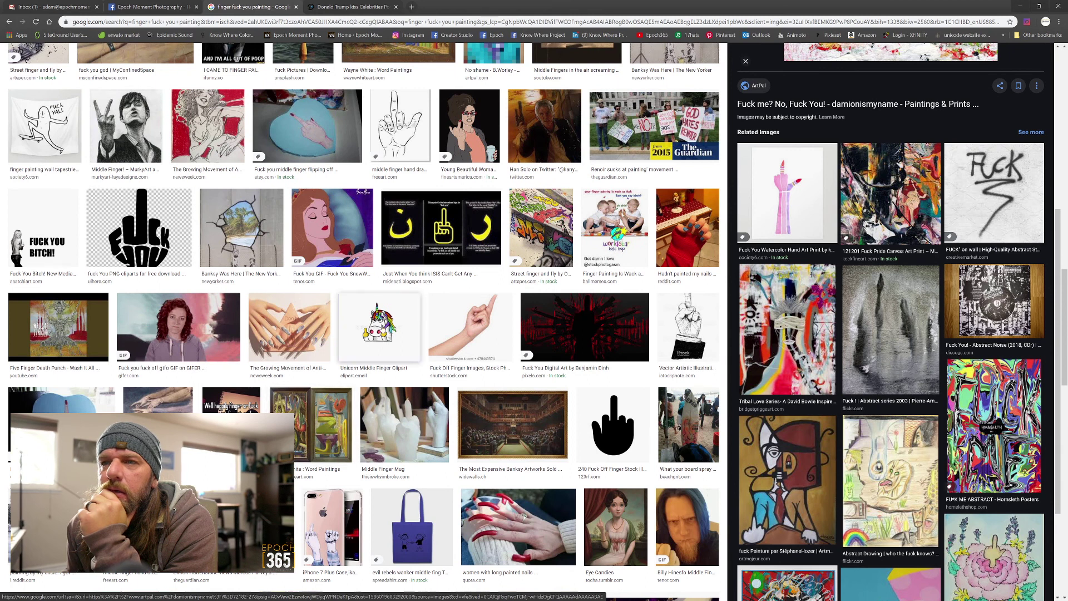
- Open the unicorn middle-finger clipart, pick the rainbow unicorn drawing from its related images, and copy that image
{"action": "left_click", "coordinate": [382, 328]}
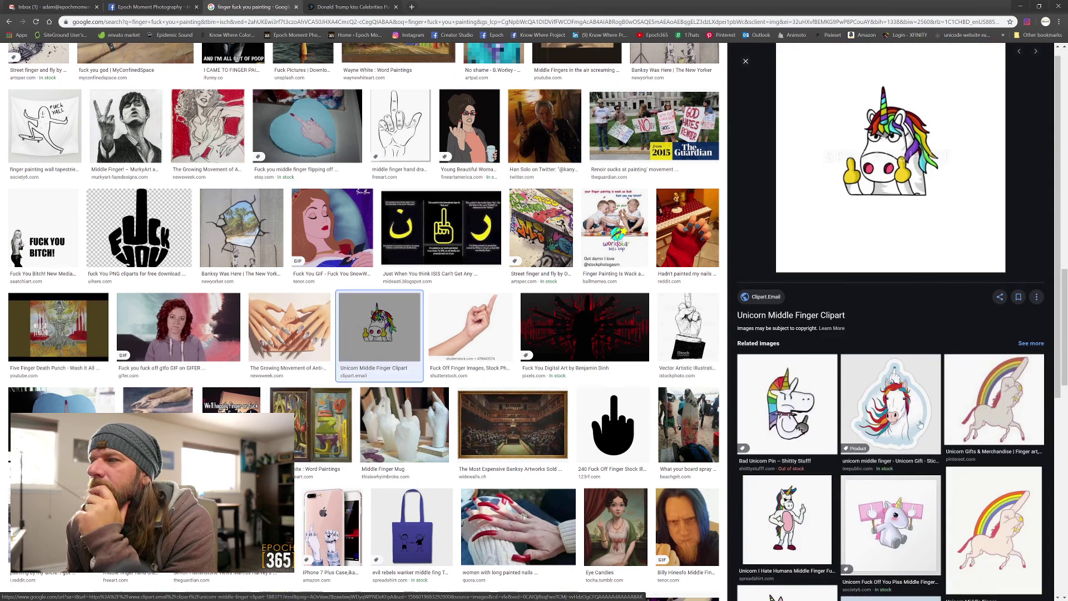
{"action": "left_click", "coordinate": [983, 513]}
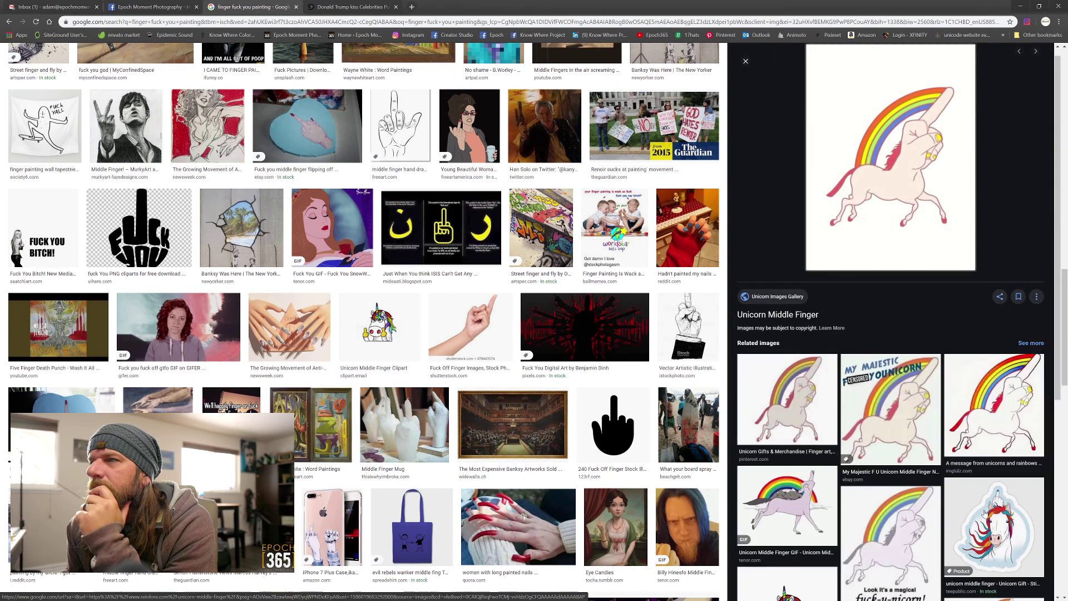
{"action": "right_click", "coordinate": [859, 172]}
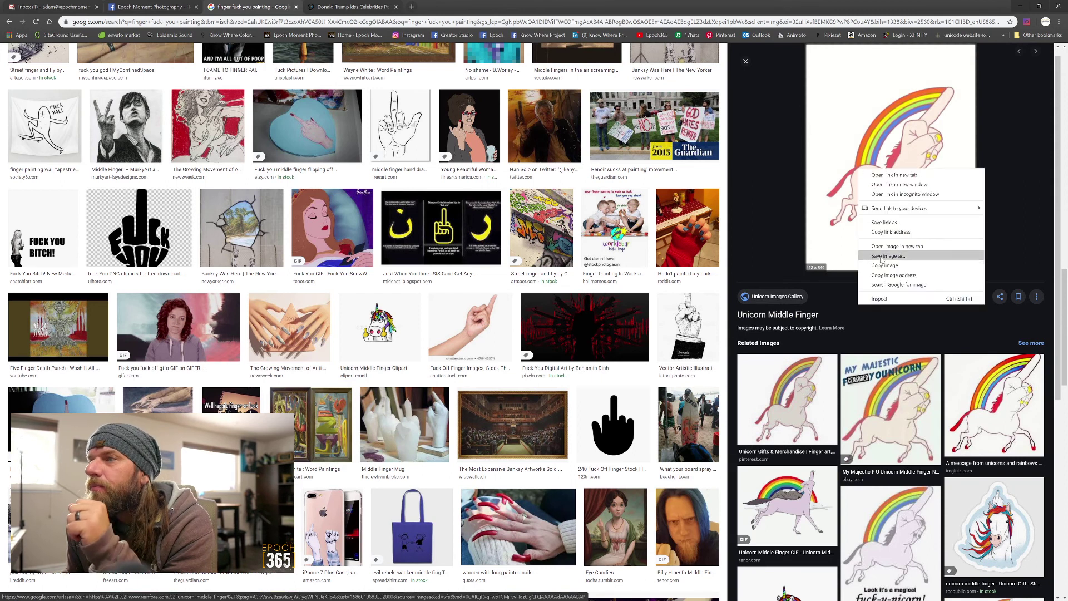
{"action": "left_click", "coordinate": [889, 276]}
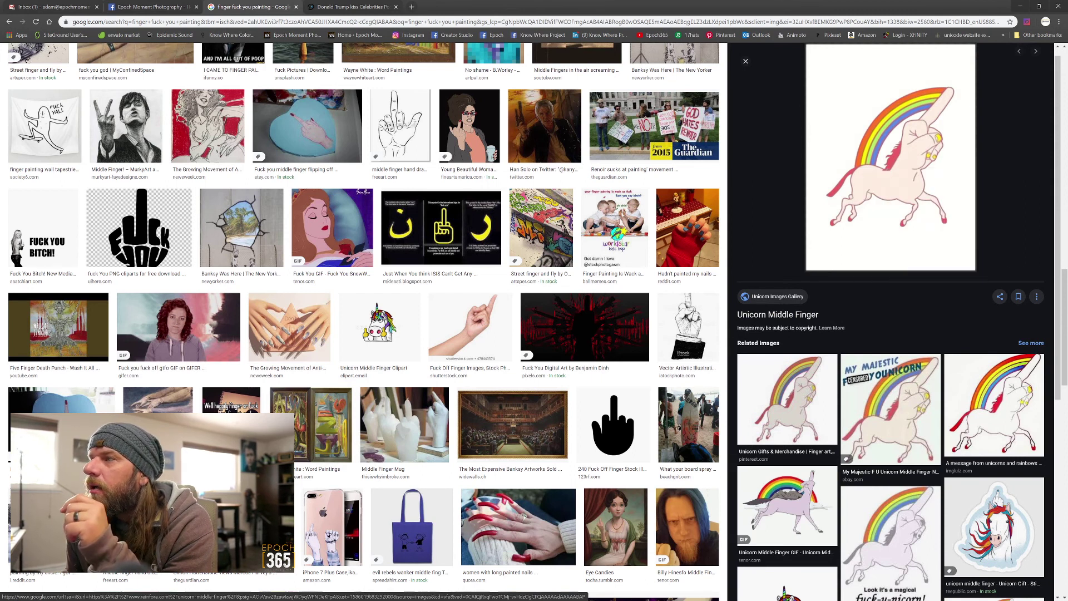
{"action": "scroll", "coordinate": [769, 527], "scroll_direction": "down", "scroll_amount": 4}
{"action": "scroll", "coordinate": [860, 517], "scroll_direction": "down", "scroll_amount": 2}
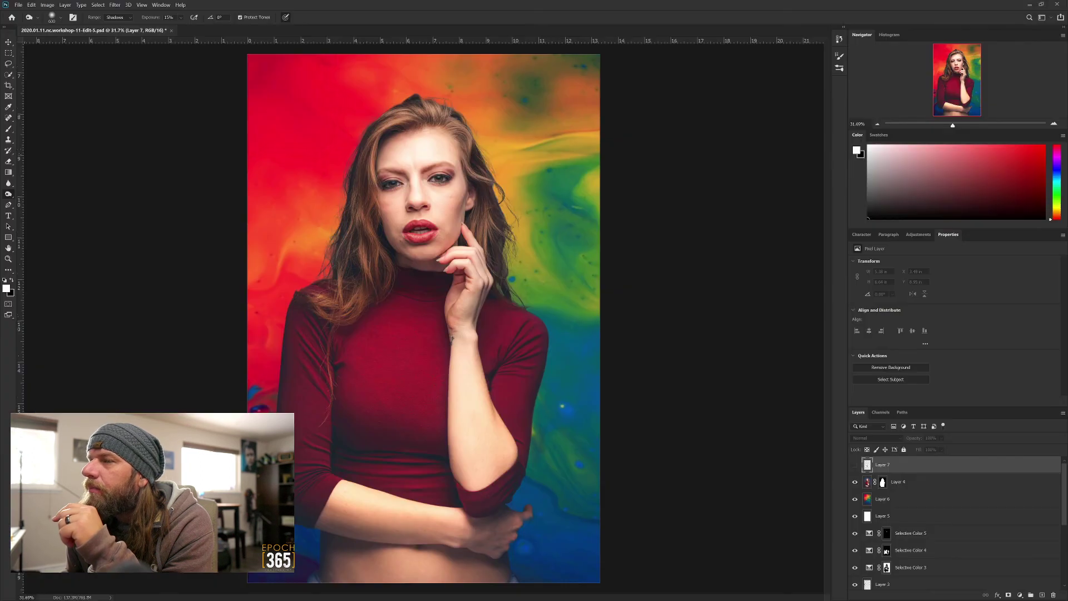
- Switch to Photoshop, paste the unicorn artwork, and transform it to about 348% scale and 5.3° rotation over the front of the sweater
{"action": "key", "text": "ctrl+v"}
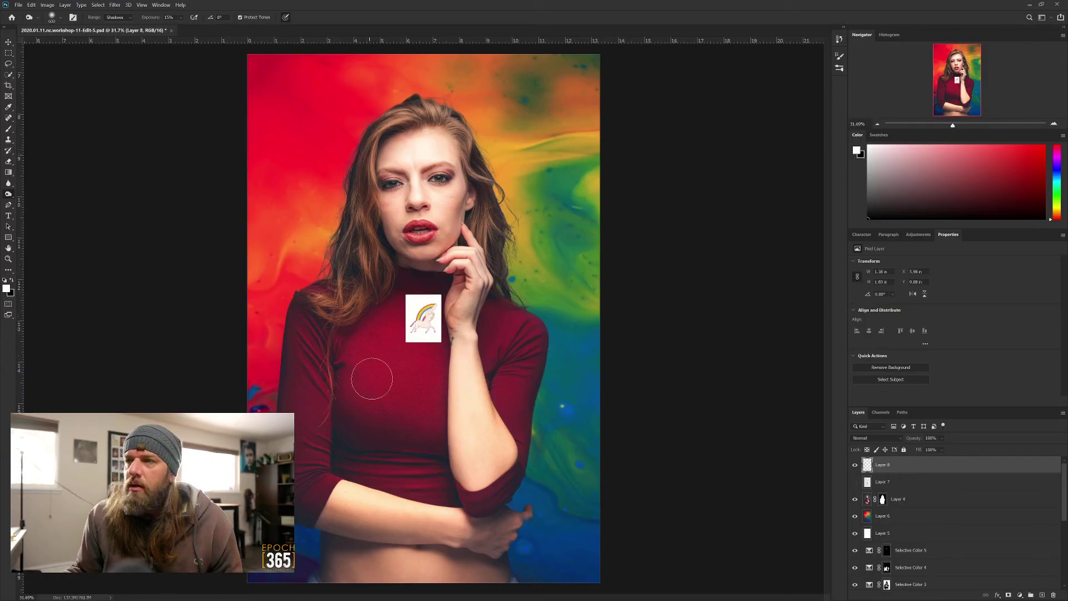
{"action": "key", "text": "ctrl+t"}
{"action": "left_click_drag", "start_coordinate": [424, 341], "coordinate": [424, 489]}
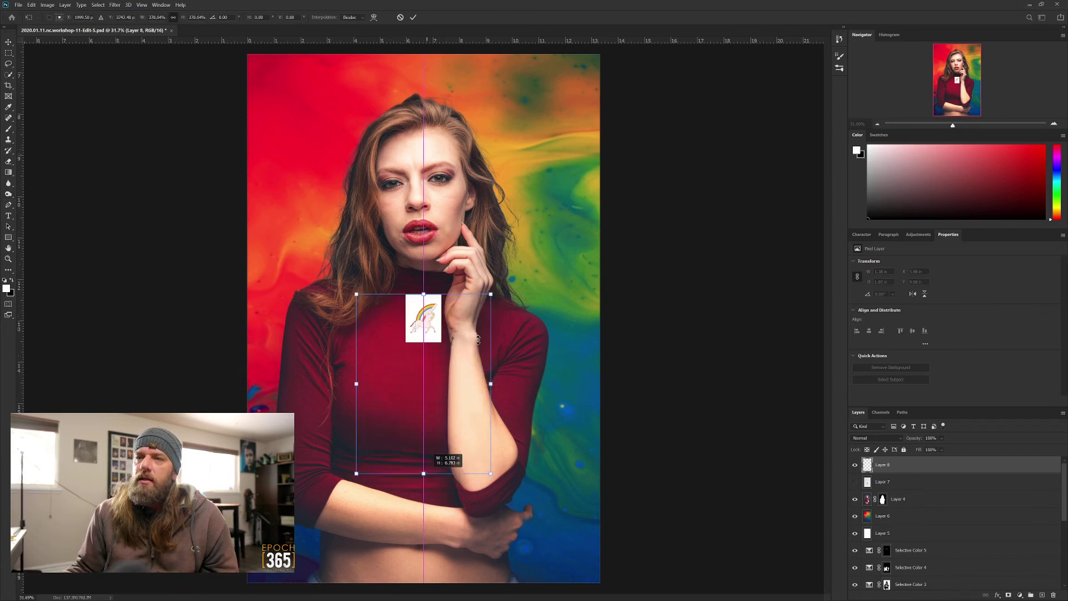
{"action": "left_click_drag", "start_coordinate": [446, 403], "coordinate": [424, 391]}
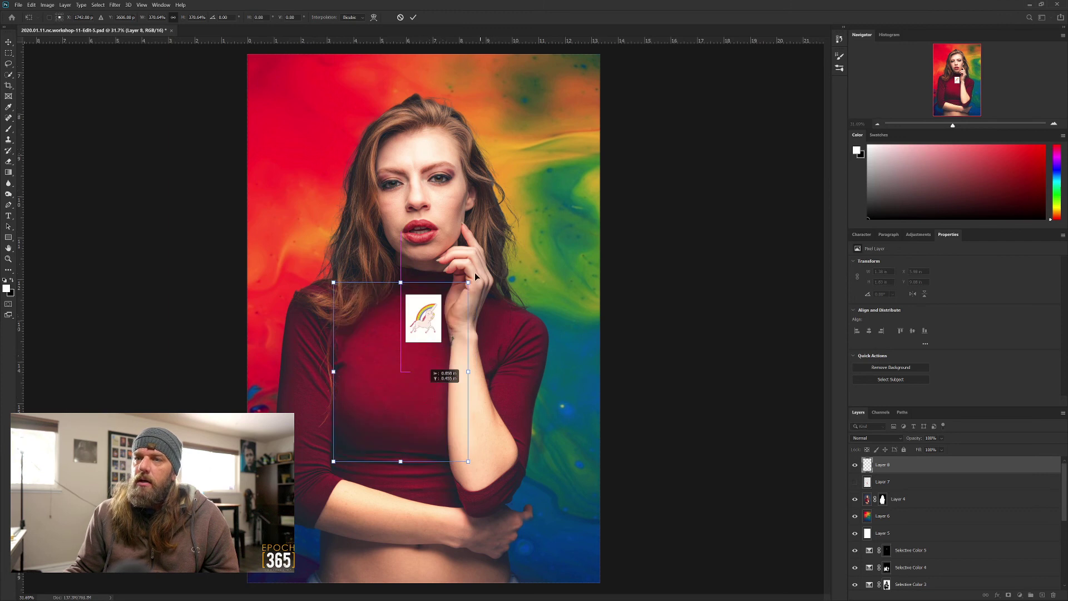
{"action": "left_click_drag", "start_coordinate": [485, 284], "coordinate": [468, 303]}
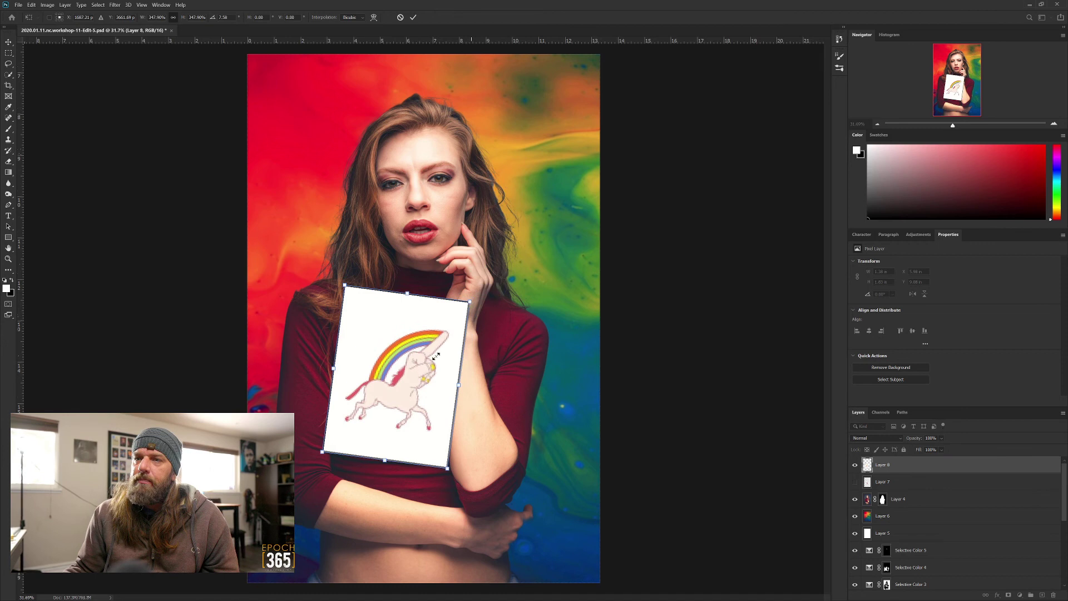
{"action": "left_click_drag", "start_coordinate": [434, 363], "coordinate": [438, 357]}
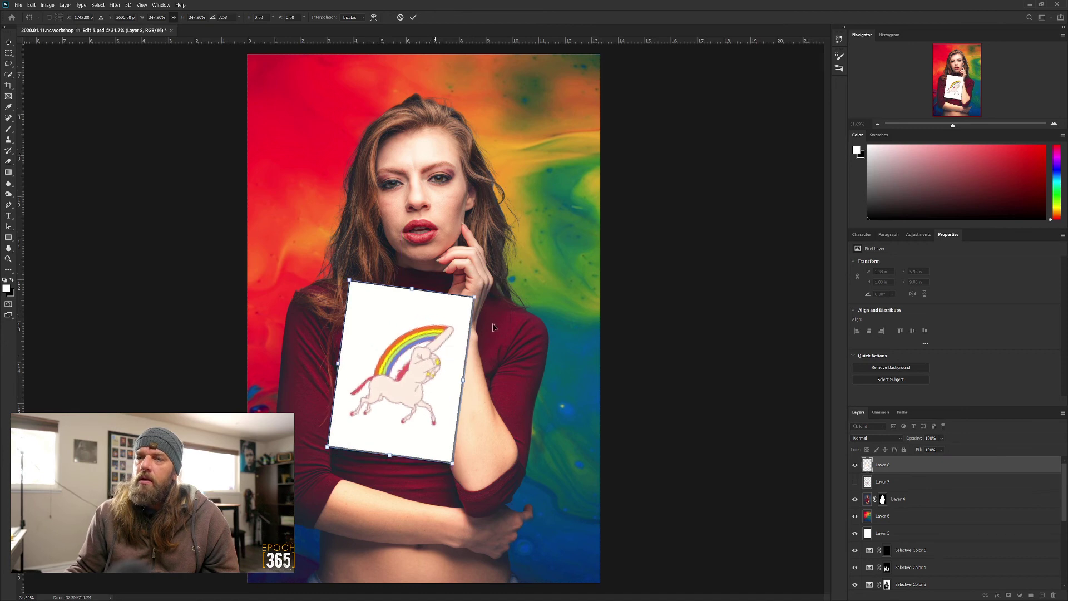
{"action": "left_click_drag", "start_coordinate": [488, 295], "coordinate": [485, 290]}
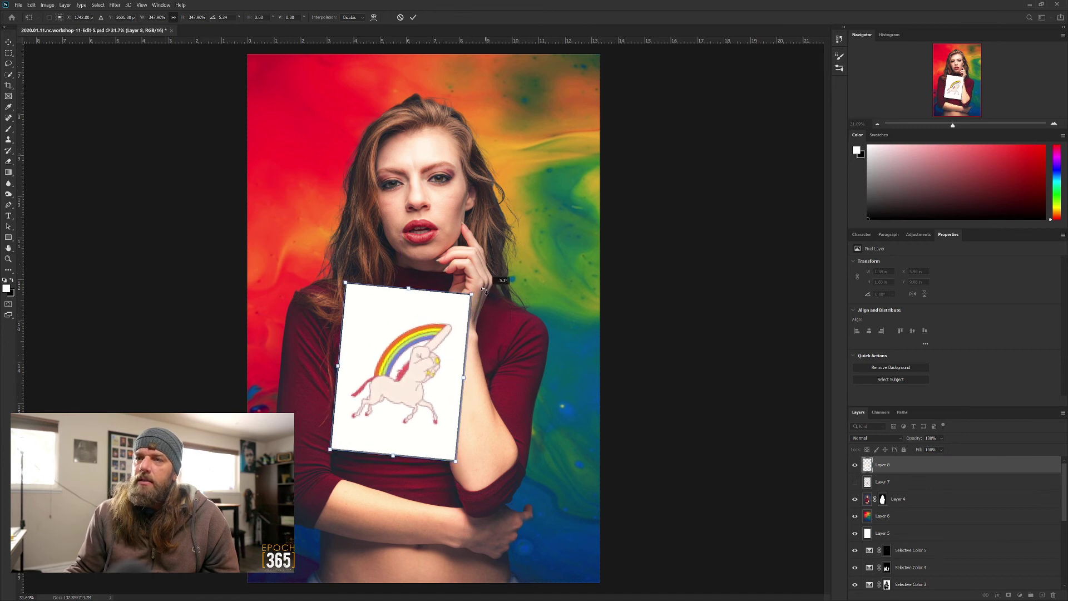
{"action": "key", "text": "Return"}
{"action": "key", "text": "o"}
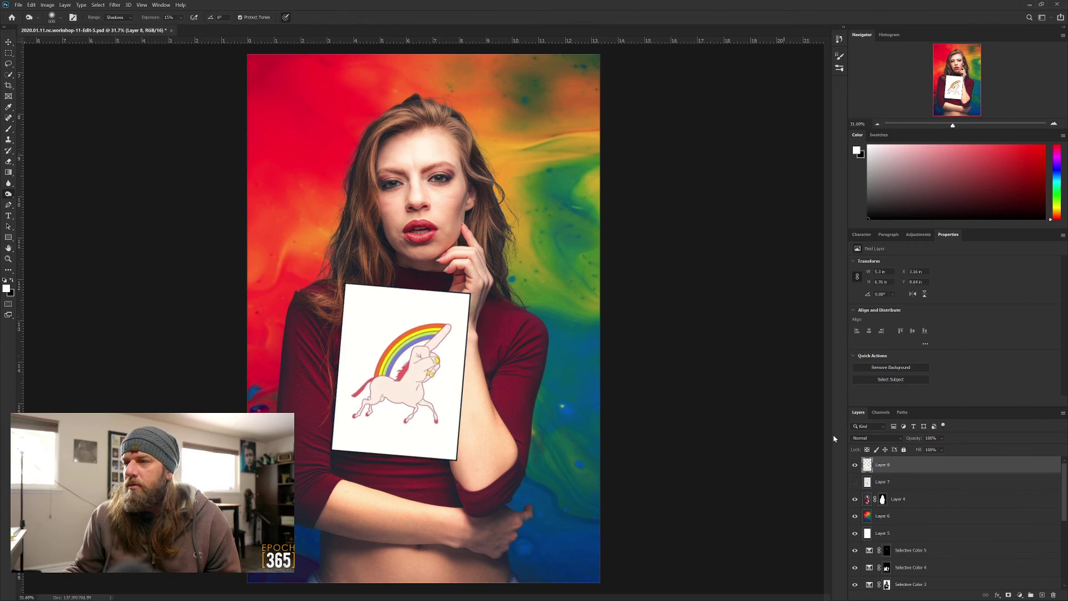
- Preview Multiply on the unicorn layer, set its blend mode to Screen, and invert its colors
{"action": "left_click", "coordinate": [871, 438]}
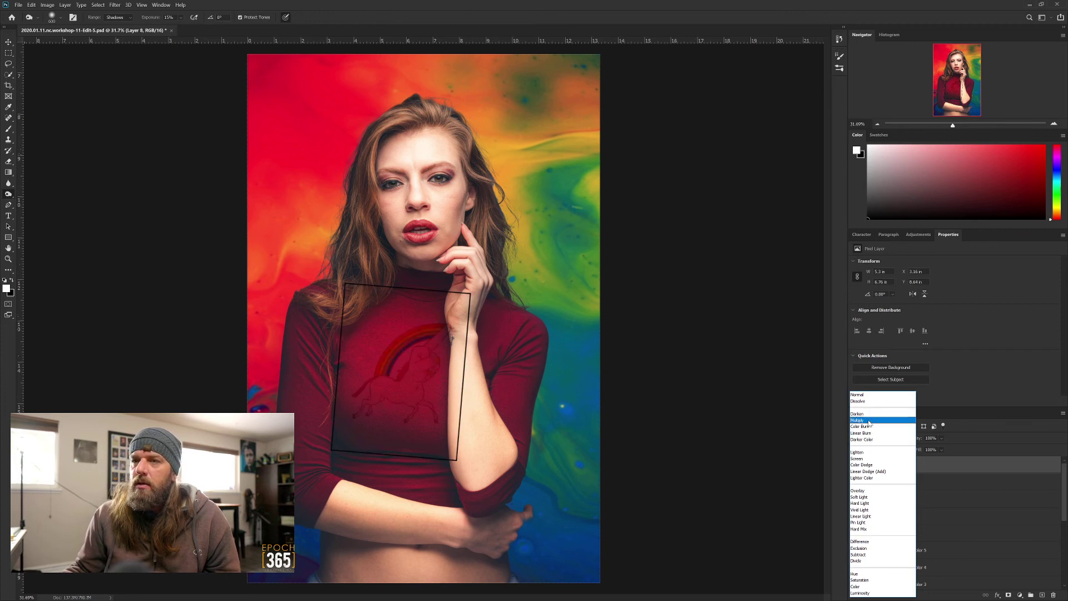
{"action": "left_click", "coordinate": [868, 459]}
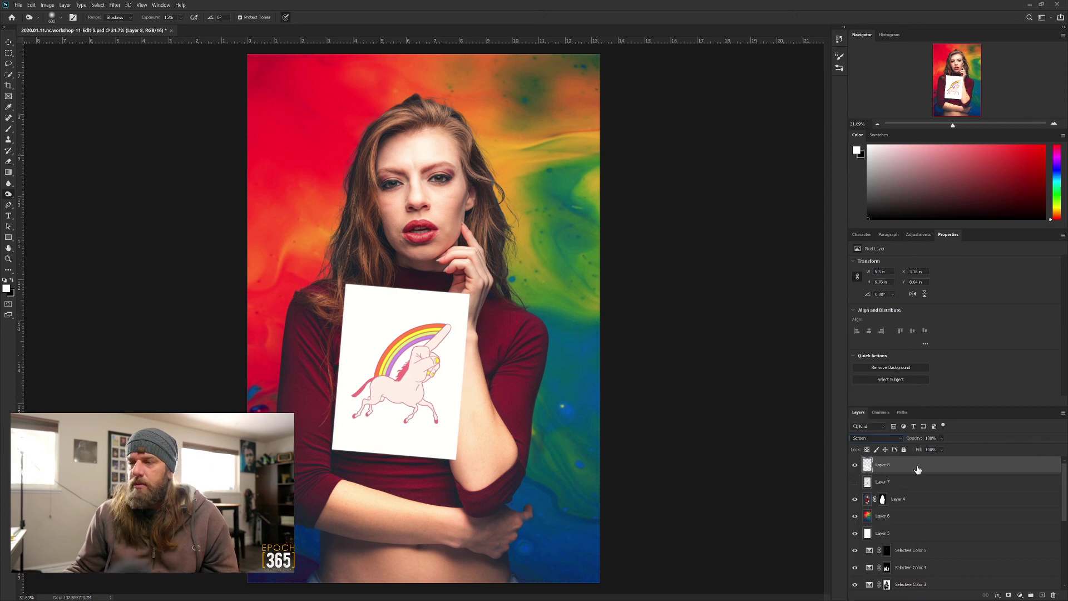
{"action": "key", "text": "ctrl+i"}
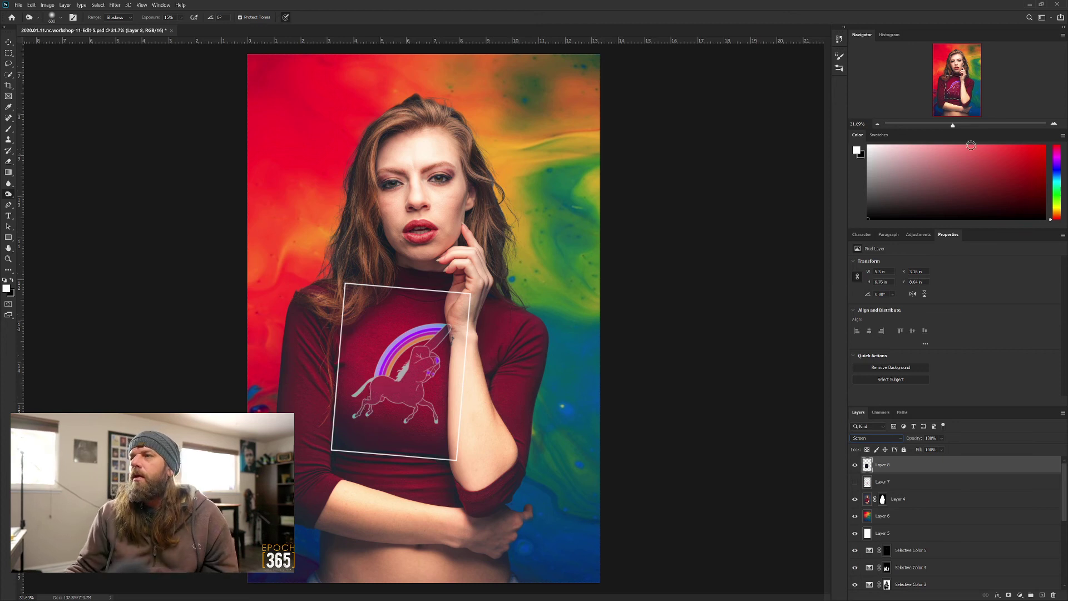
- Blend the inverted unicorn into the sweater fabric by splitting both the shadow and highlight Underlying Layer sliders in Blend If
{"action": "left_click_drag", "start_coordinate": [954, 126], "coordinate": [962, 124]}
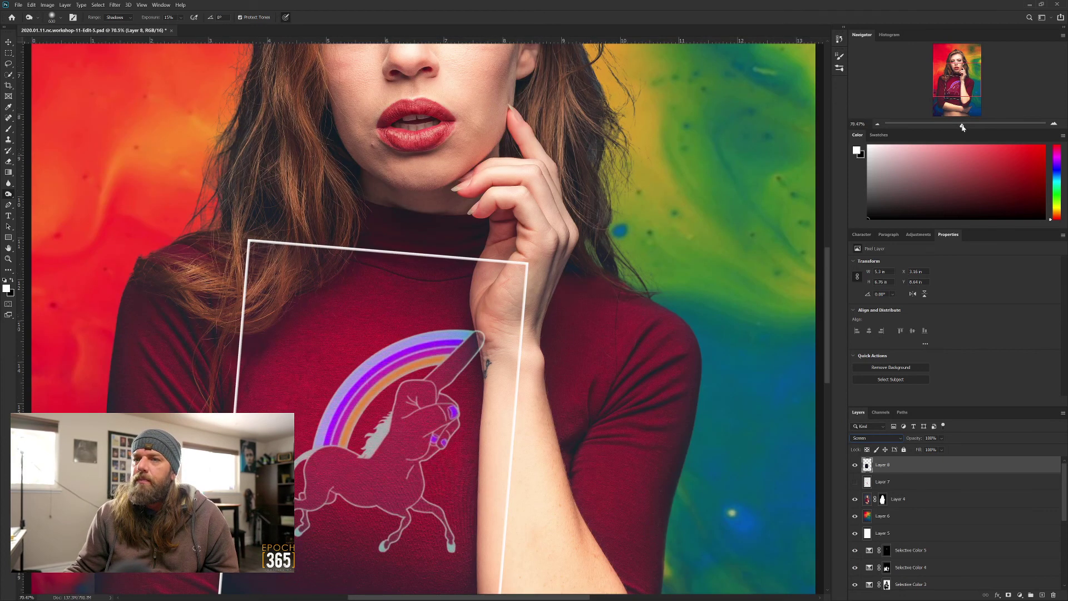
{"action": "mouse_move", "coordinate": [377, 446]}
{"action": "left_mouse_down"}
{"action": "mouse_move", "coordinate": [378, 327]}
{"action": "mouse_move", "coordinate": [439, 329]}
{"action": "left_mouse_up"}
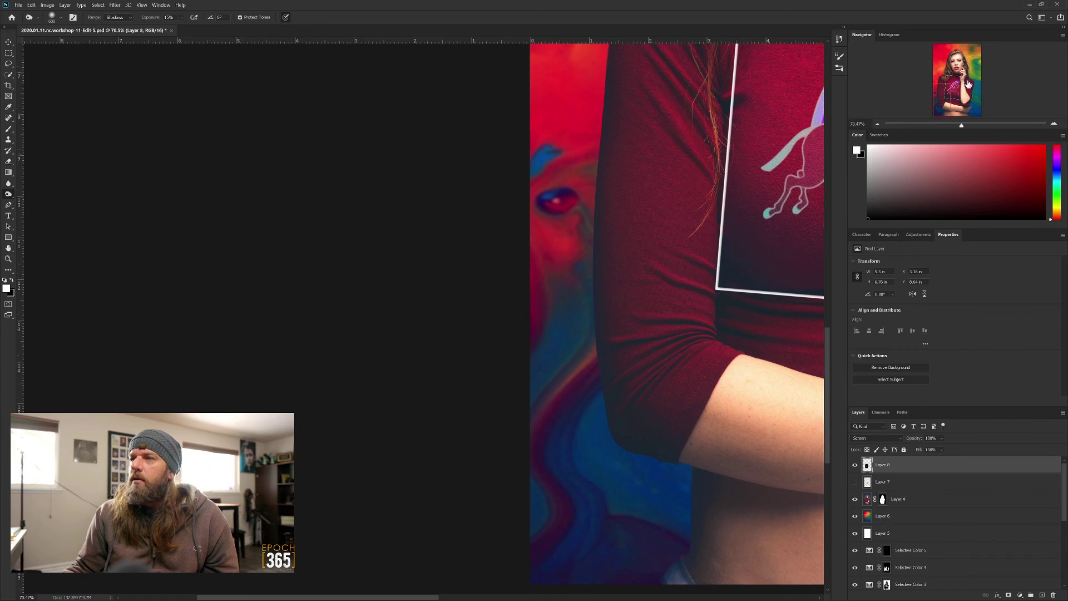
{"action": "left_click", "coordinate": [946, 89]}
{"action": "key", "text": "ctrl+0"}
{"action": "scroll", "coordinate": [462, 411], "scroll_direction": "up", "scroll_amount": 4}
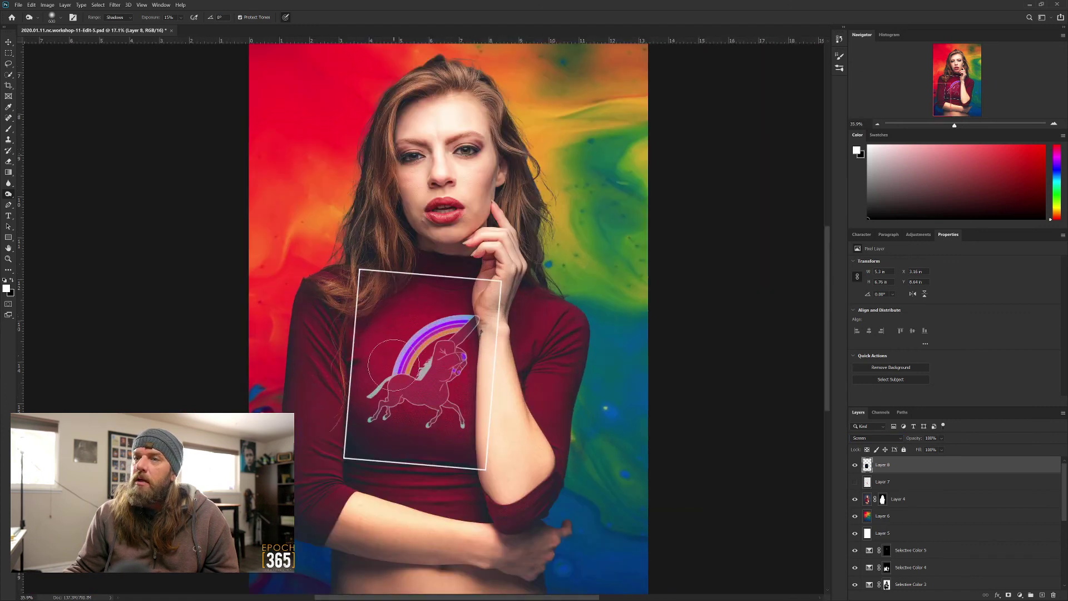
{"action": "scroll", "coordinate": [462, 412], "scroll_direction": "up", "scroll_amount": 4}
{"action": "scroll", "coordinate": [466, 389], "scroll_direction": "down", "scroll_amount": 3}
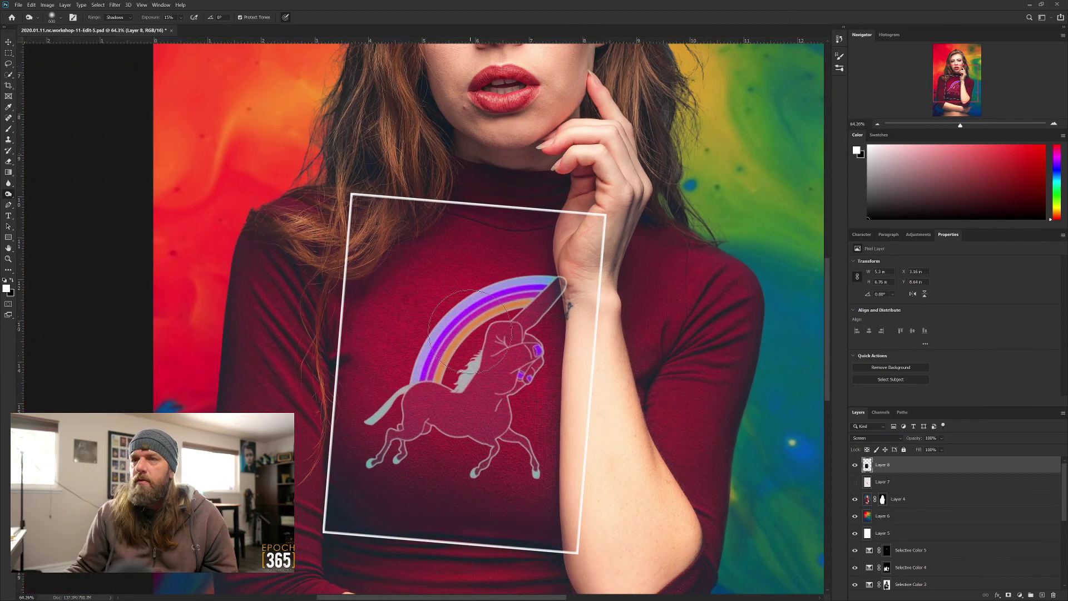
{"action": "scroll", "coordinate": [470, 328], "scroll_direction": "up", "scroll_amount": 1}
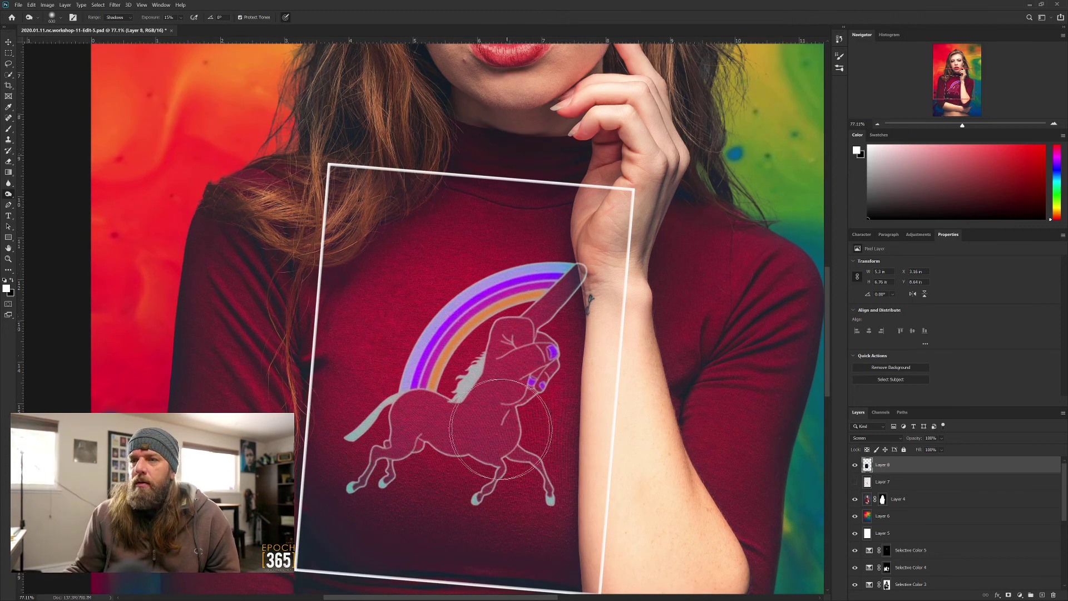
{"action": "double_click", "coordinate": [942, 467]}
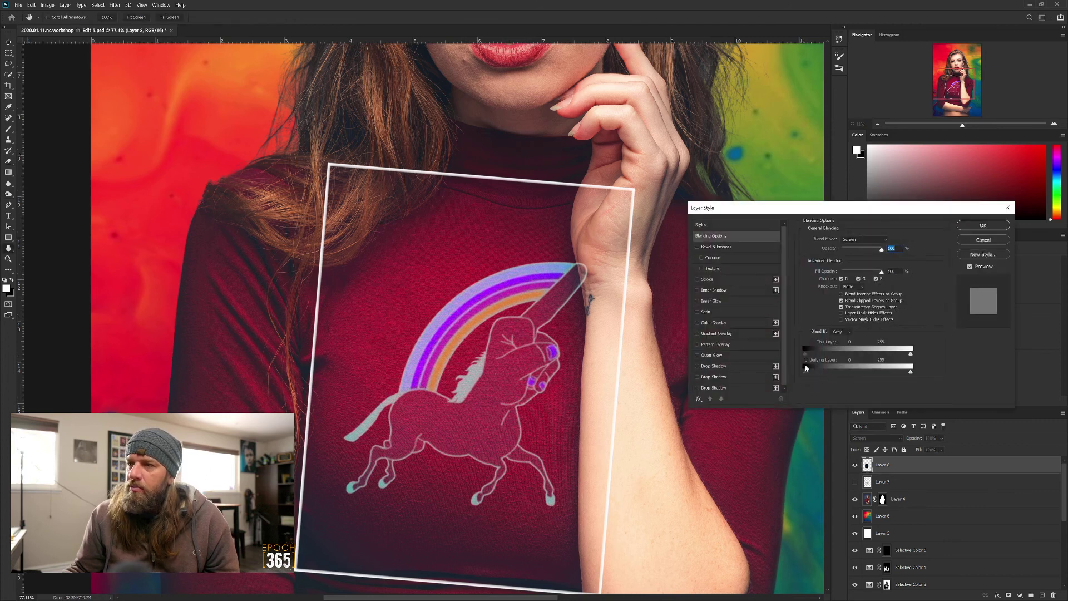
{"action": "mouse_move", "coordinate": [818, 373]}
{"action": "left_mouse_down"}
{"action": "mouse_move", "coordinate": [829, 372]}
{"action": "mouse_move", "coordinate": [808, 375]}
{"action": "mouse_move", "coordinate": [839, 371]}
{"action": "left_mouse_up"}
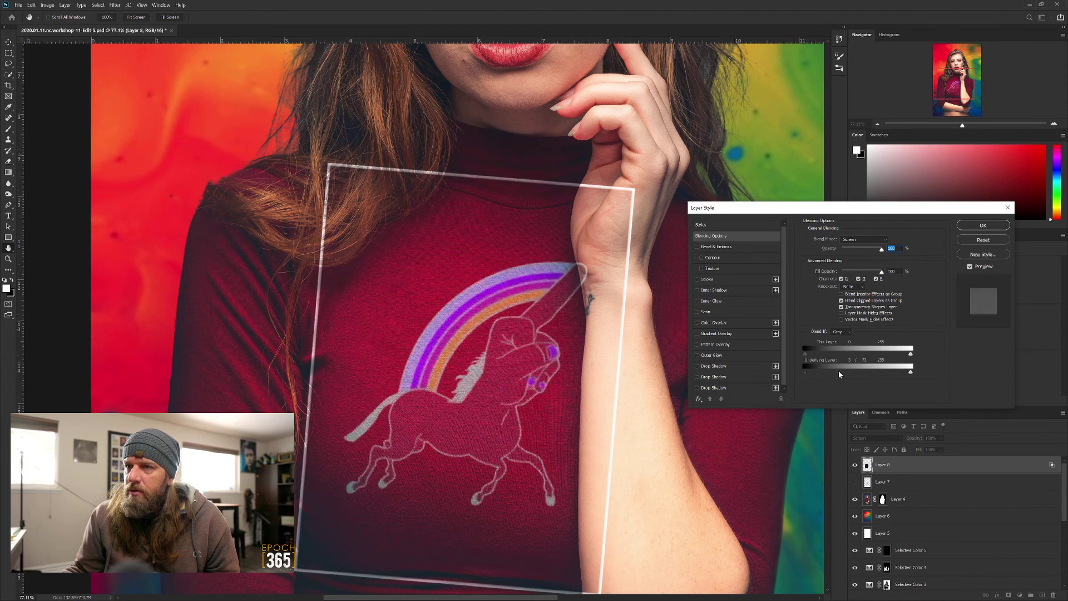
{"action": "left_click_drag", "start_coordinate": [847, 374], "coordinate": [843, 373]}
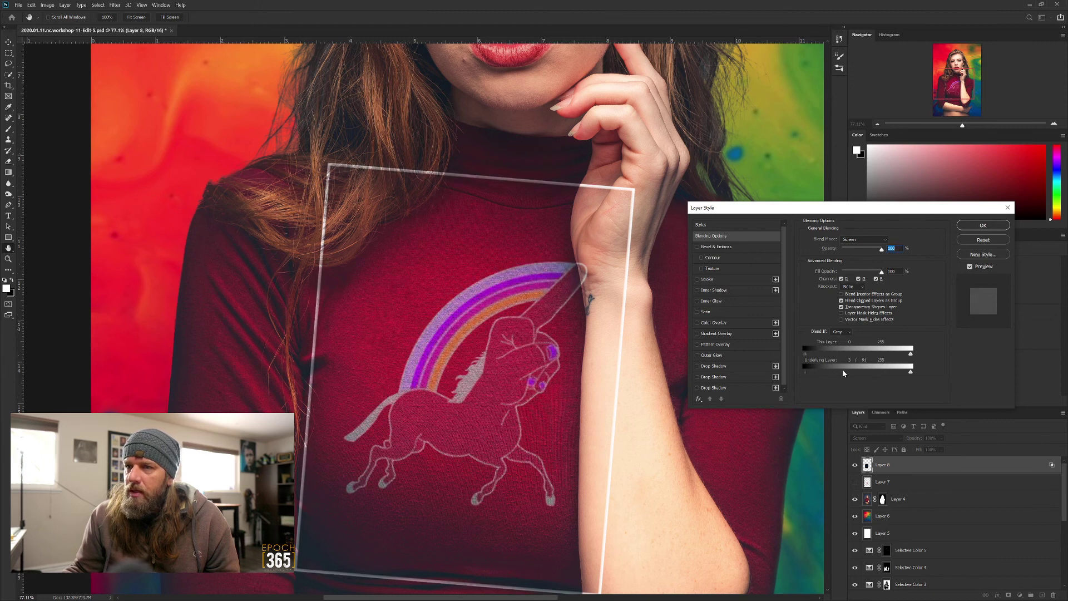
{"action": "left_click_drag", "start_coordinate": [910, 373], "coordinate": [857, 379]}
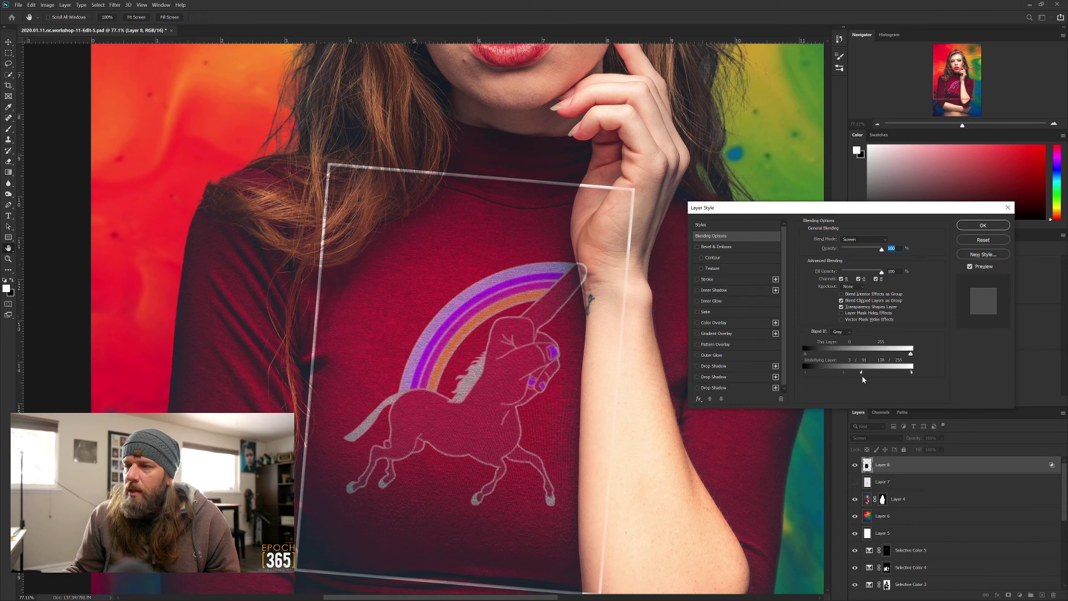
{"action": "left_click_drag", "start_coordinate": [841, 370], "coordinate": [832, 375]}
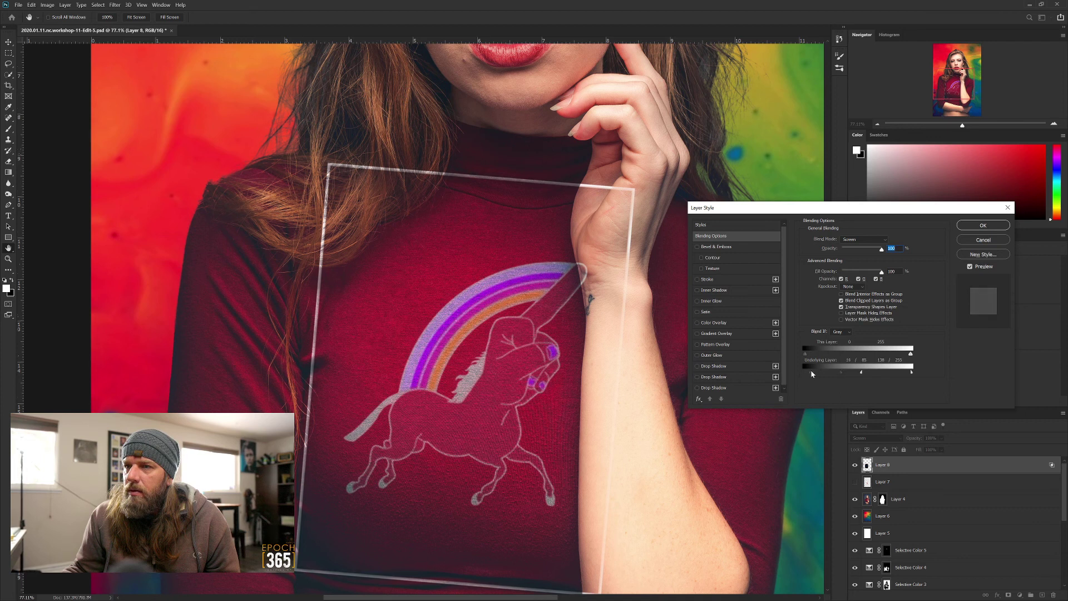
{"action": "left_click", "coordinate": [983, 225]}
- Try the unicorn artwork slightly lower on the sweater and delete its layer
{"action": "key", "text": "v"}
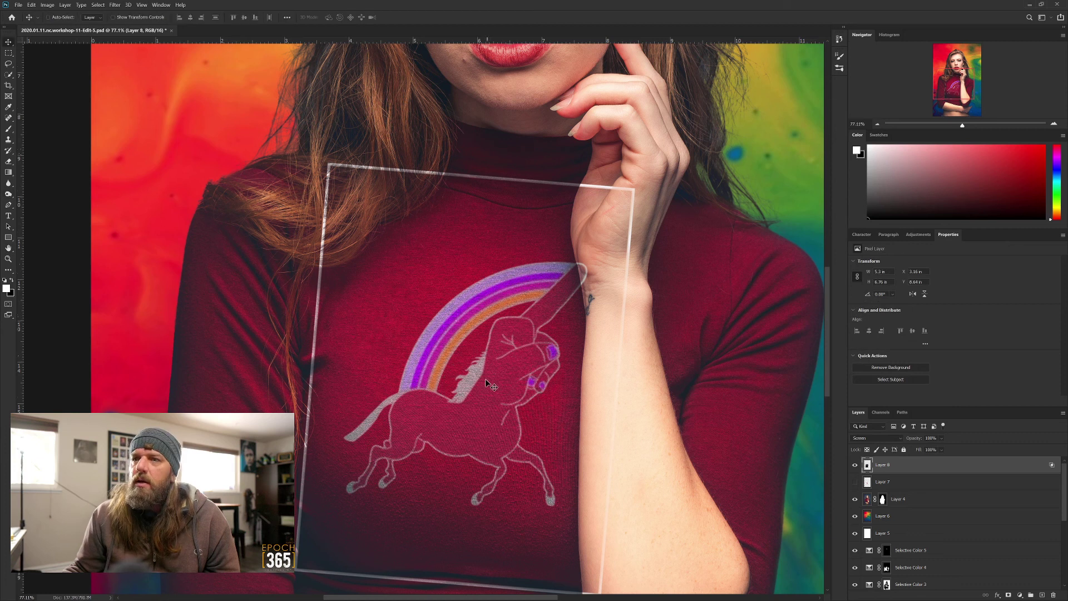
{"action": "left_click_drag", "start_coordinate": [492, 392], "coordinate": [503, 416]}
{"action": "scroll", "coordinate": [464, 386], "scroll_direction": "down", "scroll_amount": 3}
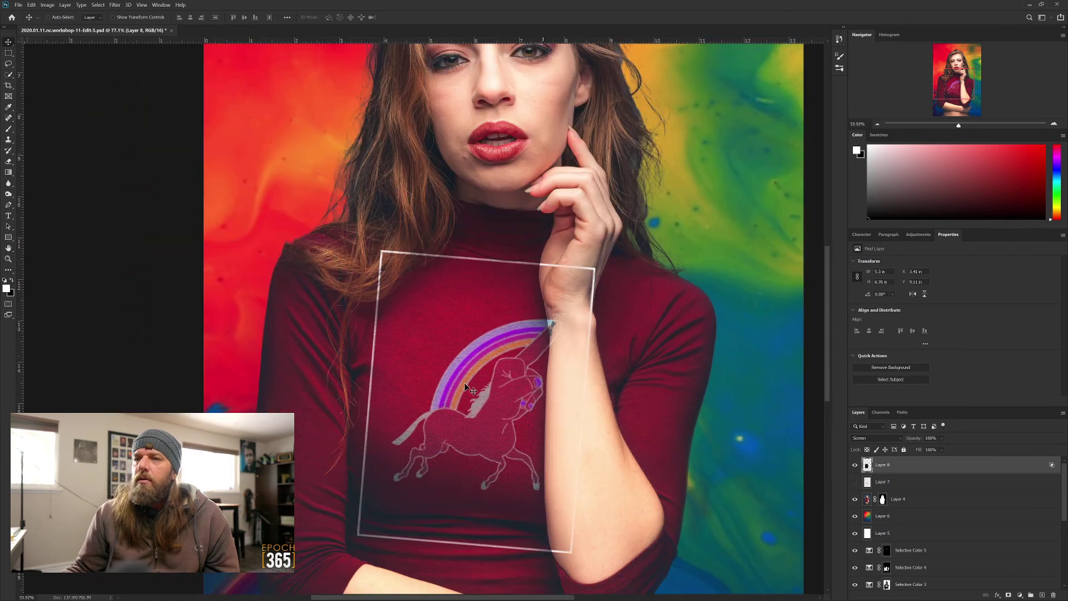
{"action": "scroll", "coordinate": [487, 416], "scroll_direction": "up", "scroll_amount": 5}
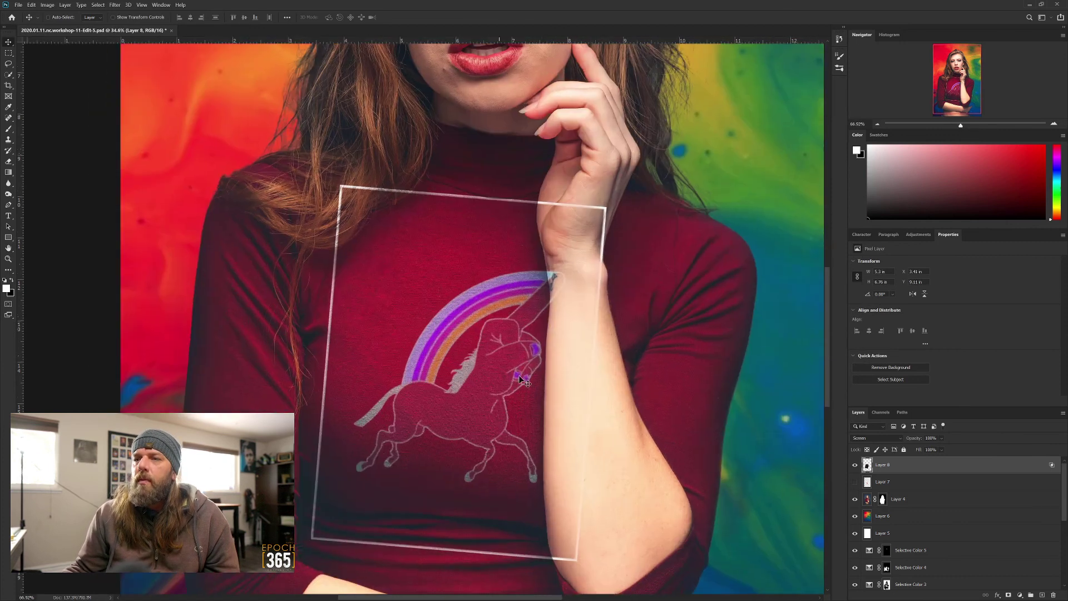
{"action": "key", "text": "Delete"}
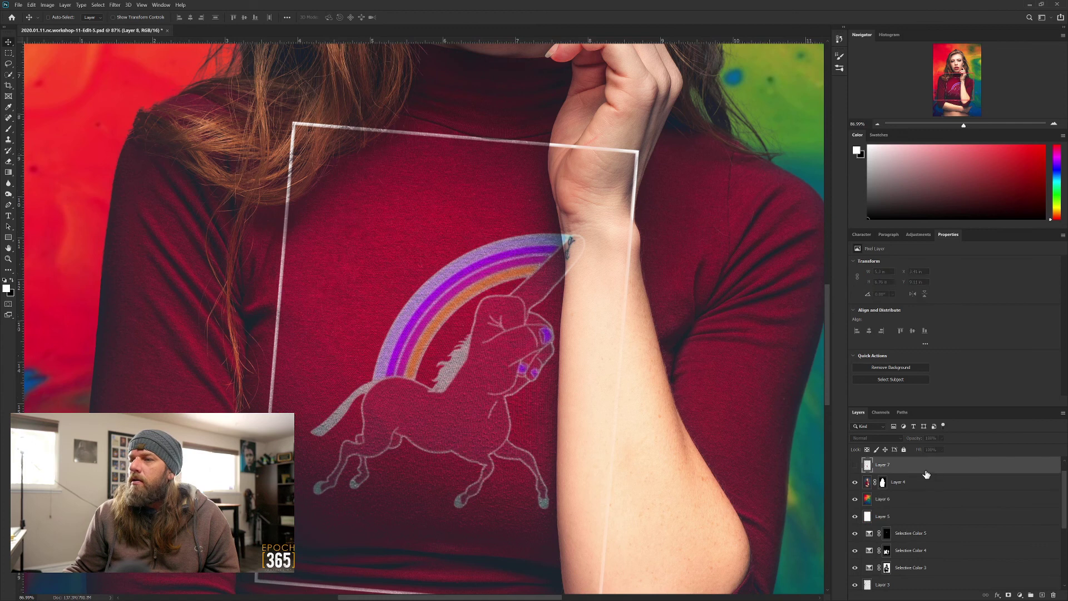
- Restore the deleted unicorn layer and add a layer mask, painting the artwork off the hand and forearm in black at 60% flow
{"action": "key", "text": "ctrl+z"}
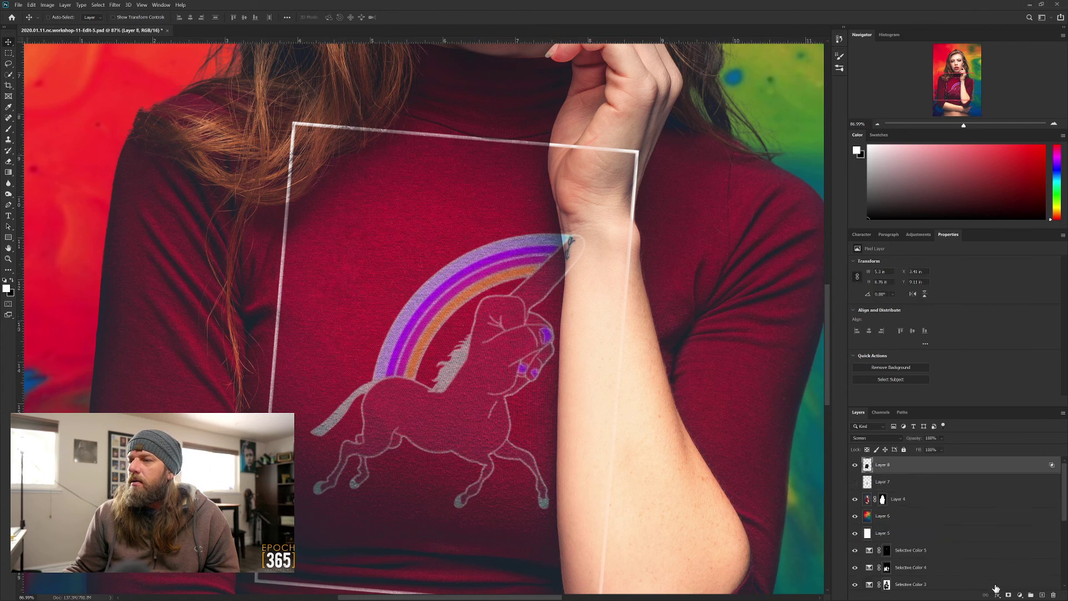
{"action": "left_click", "coordinate": [1008, 595]}
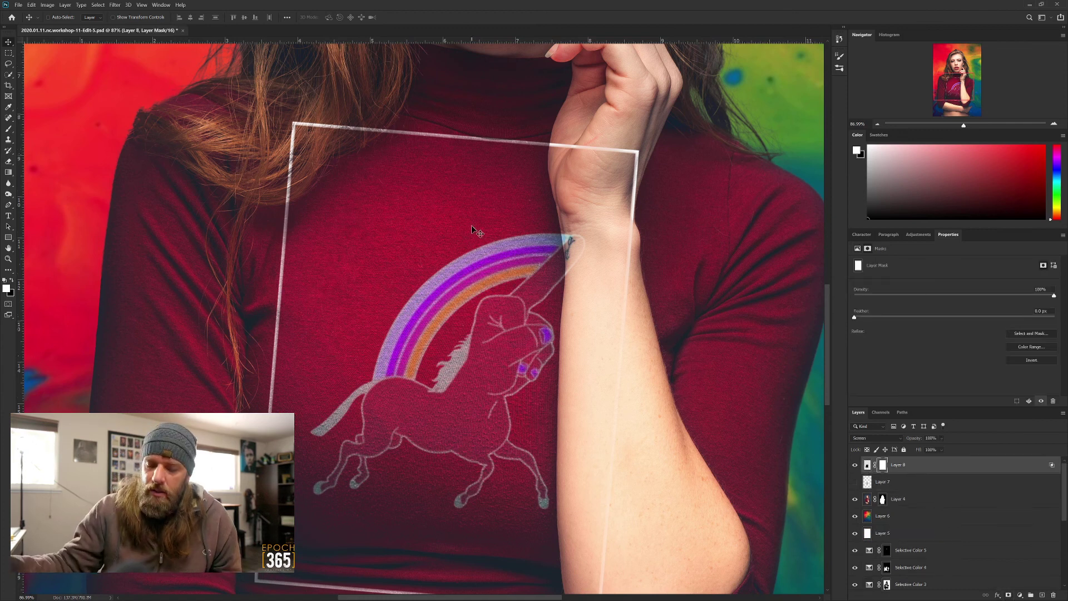
{"action": "key", "text": "b"}
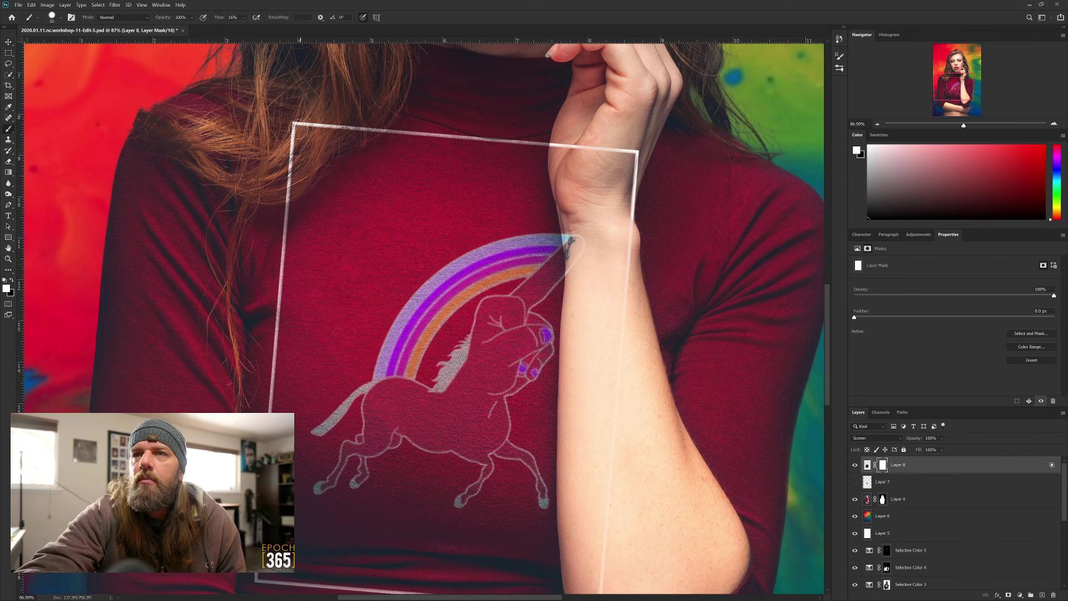
{"action": "key", "text": "x"}
{"action": "mouse_move", "coordinate": [555, 146]}
{"action": "left_mouse_down"}
{"action": "mouse_move", "coordinate": [633, 152]}
{"action": "mouse_move", "coordinate": [636, 216]}
{"action": "left_mouse_up"}
{"action": "key", "text": "shift+6"}
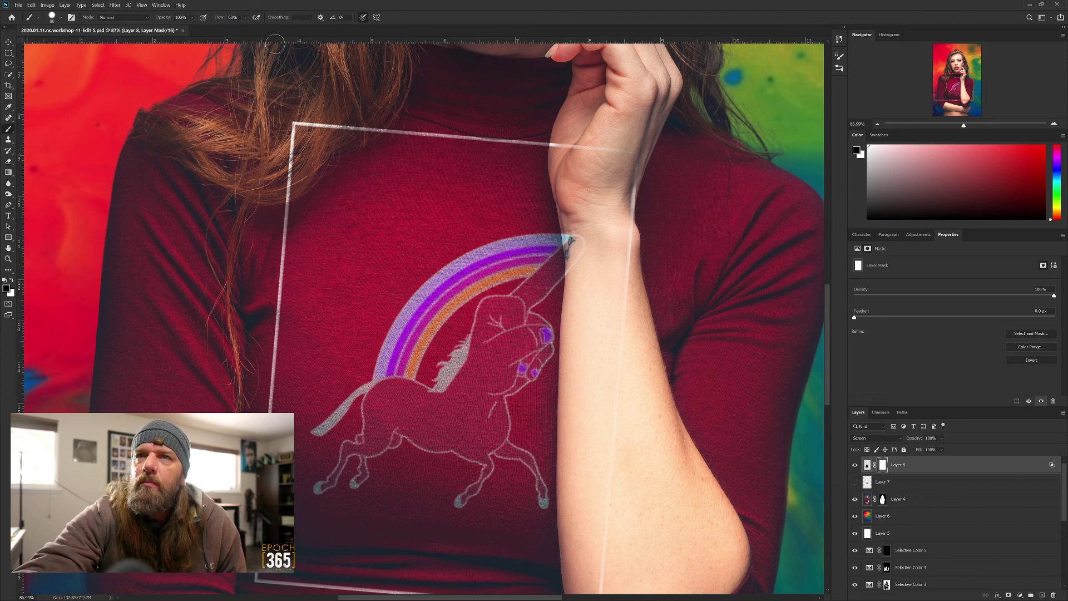
{"action": "mouse_move", "coordinate": [634, 226]}
{"action": "left_mouse_down"}
{"action": "mouse_move", "coordinate": [637, 178]}
{"action": "mouse_move", "coordinate": [616, 445]}
{"action": "mouse_move", "coordinate": [601, 488]}
{"action": "left_mouse_up"}
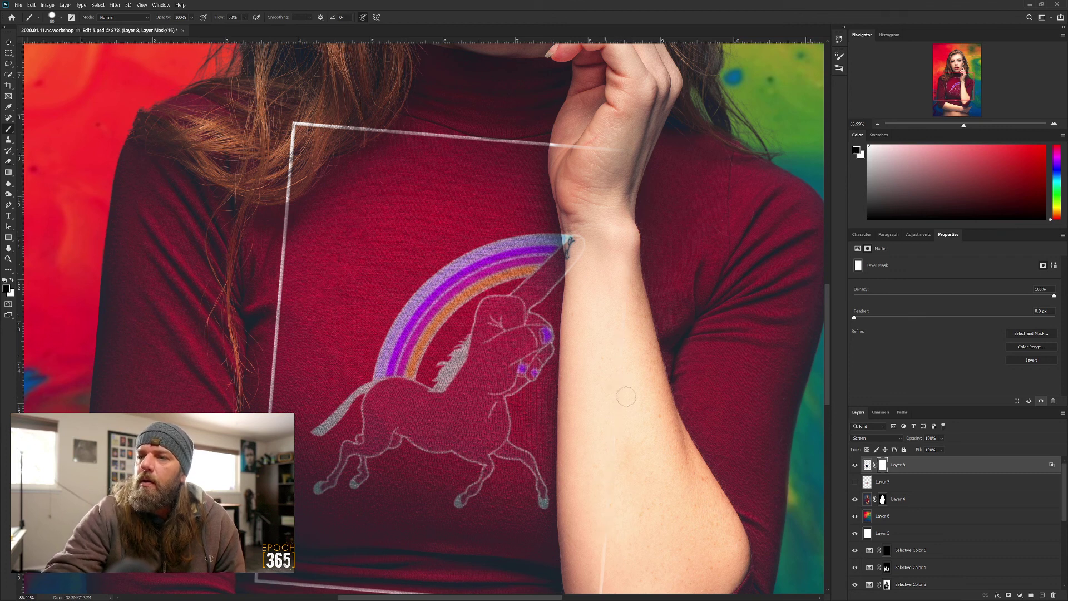
- Paint the end of the rainbow beside the wrist back in with white on the unicorn layer's mask
{"action": "scroll", "coordinate": [611, 372], "scroll_direction": "down", "scroll_amount": 4}
{"action": "scroll", "coordinate": [610, 372], "scroll_direction": "left", "scroll_amount": 1}
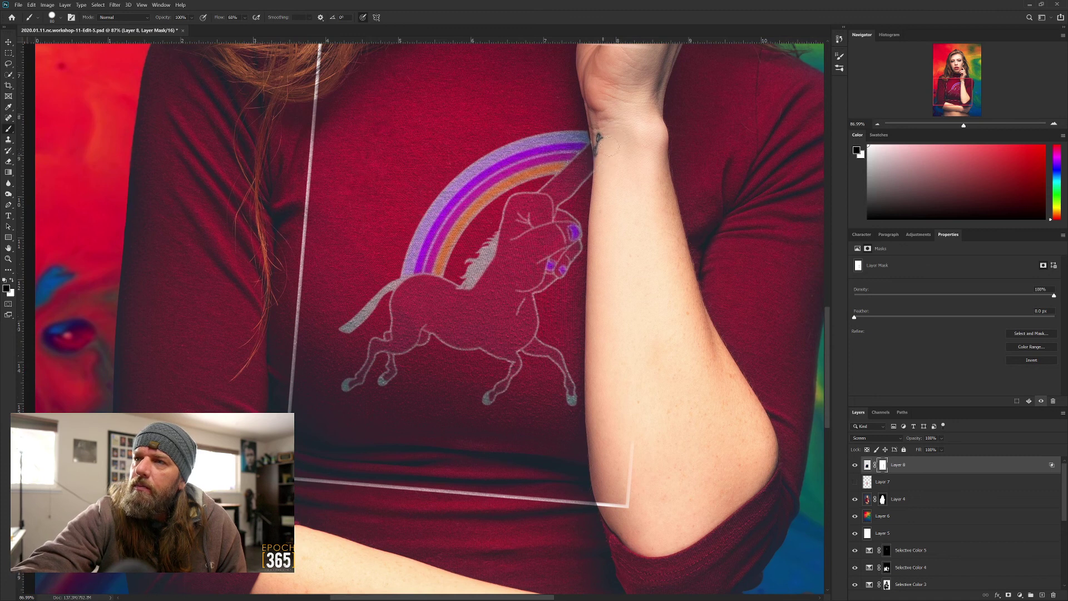
{"action": "key", "text": "x"}
{"action": "left_click_drag", "start_coordinate": [581, 135], "coordinate": [586, 167]}
{"action": "key", "text": "x"}
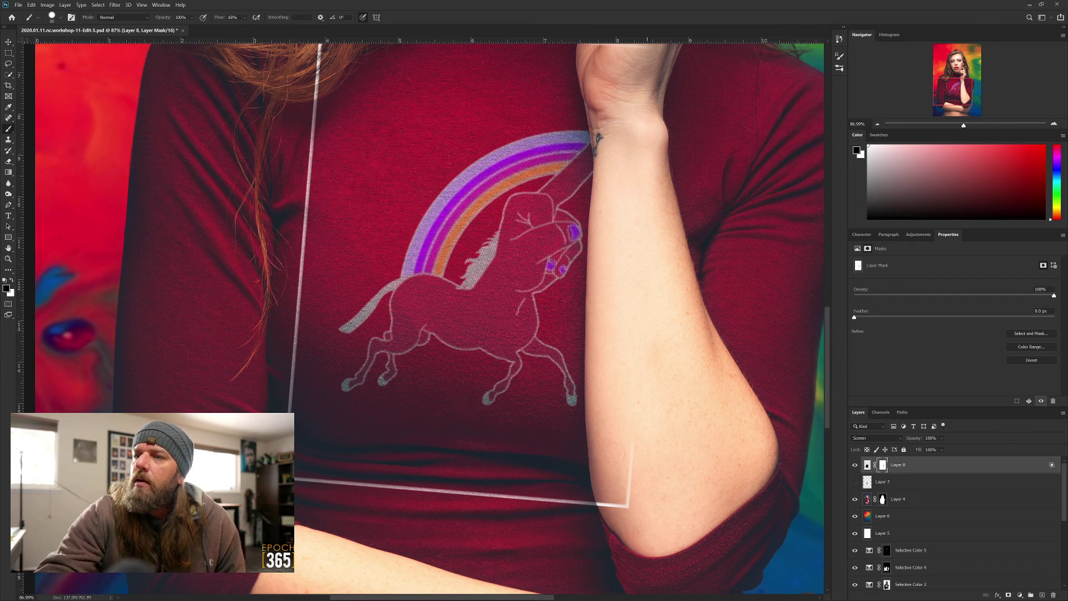
- Mask out the remaining rectangular frame lines around the unicorn by painting black along the lower, side and upper edges
{"action": "mouse_move", "coordinate": [632, 449]}
{"action": "left_mouse_down"}
{"action": "mouse_move", "coordinate": [622, 507]}
{"action": "mouse_move", "coordinate": [305, 483]}
{"action": "left_mouse_up"}
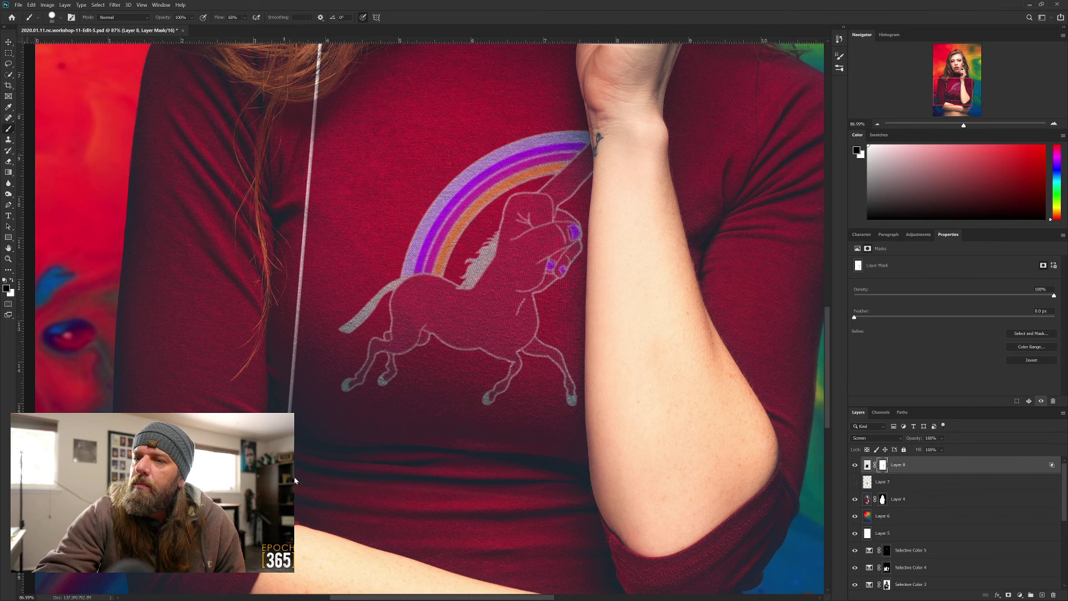
{"action": "mouse_move", "coordinate": [290, 356]}
{"action": "left_mouse_down"}
{"action": "mouse_move", "coordinate": [303, 247]}
{"action": "mouse_move", "coordinate": [296, 362]}
{"action": "mouse_move", "coordinate": [311, 153]}
{"action": "left_mouse_up"}
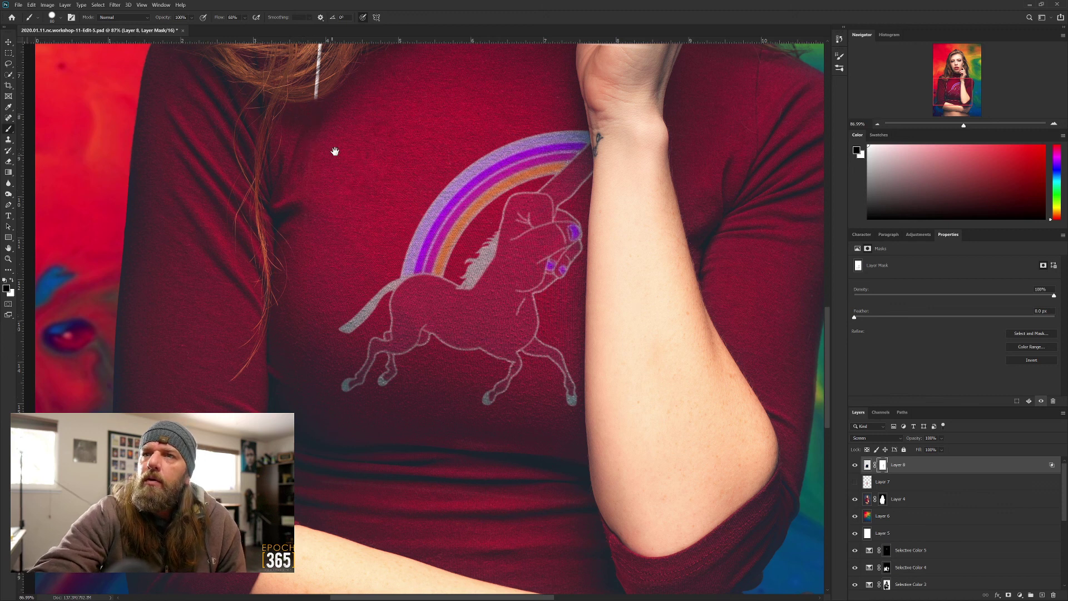
{"action": "left_click_drag", "start_coordinate": [322, 241], "coordinate": [310, 361]}
{"action": "mouse_move", "coordinate": [315, 220]}
{"action": "left_mouse_down"}
{"action": "mouse_move", "coordinate": [331, 141]}
{"action": "mouse_move", "coordinate": [624, 166]}
{"action": "left_mouse_up"}
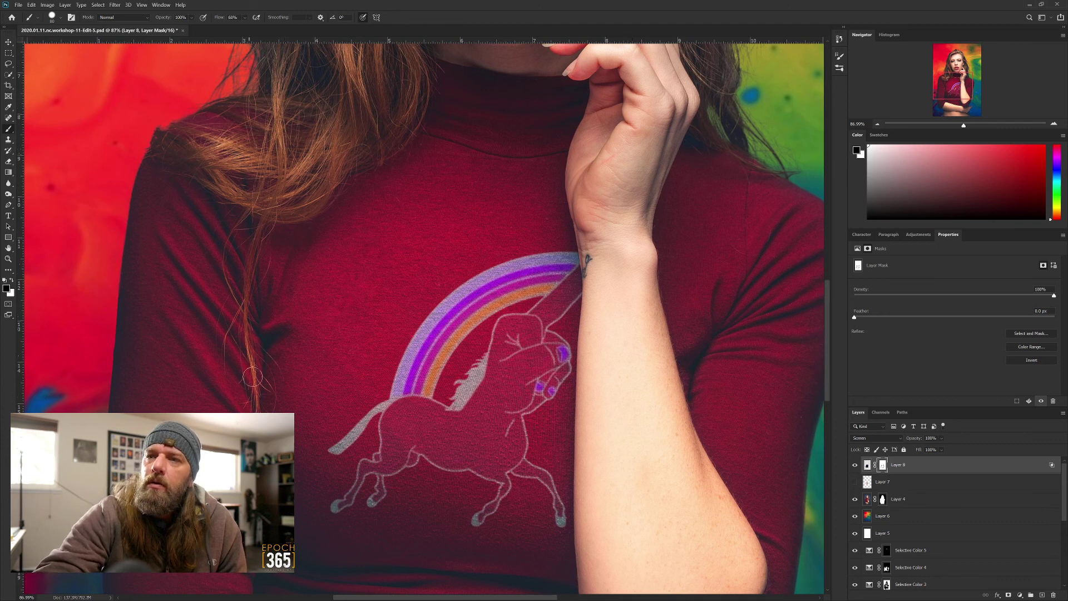
- Open a Warp transform on the unicorn artwork and split it horizontally through the head, through the legs and below the hooves
{"action": "scroll", "coordinate": [241, 356], "scroll_direction": "down", "scroll_amount": 5}
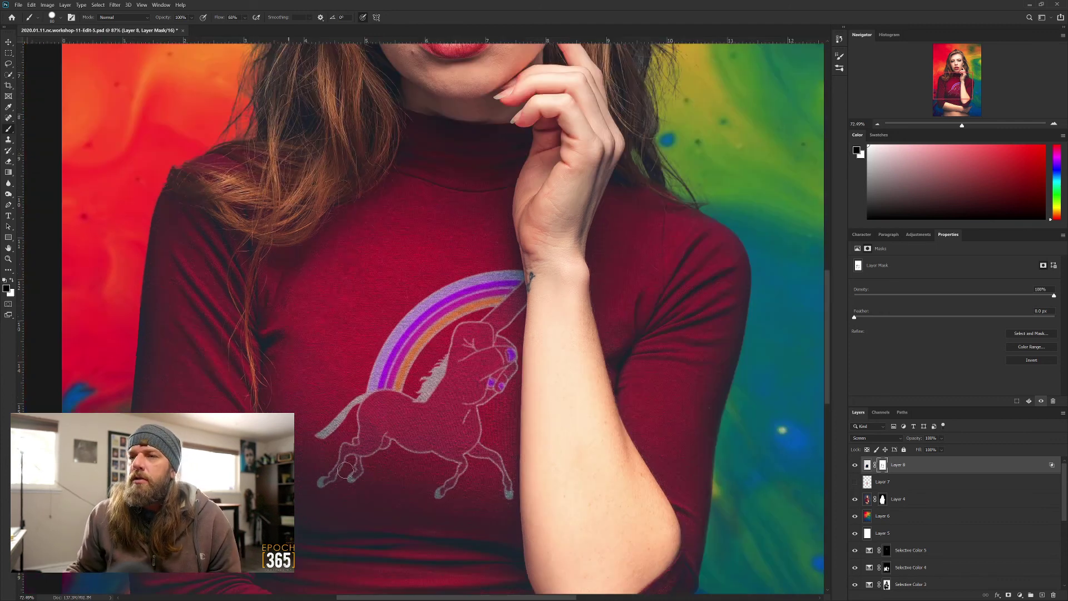
{"action": "scroll", "coordinate": [390, 451], "scroll_direction": "up", "scroll_amount": 3}
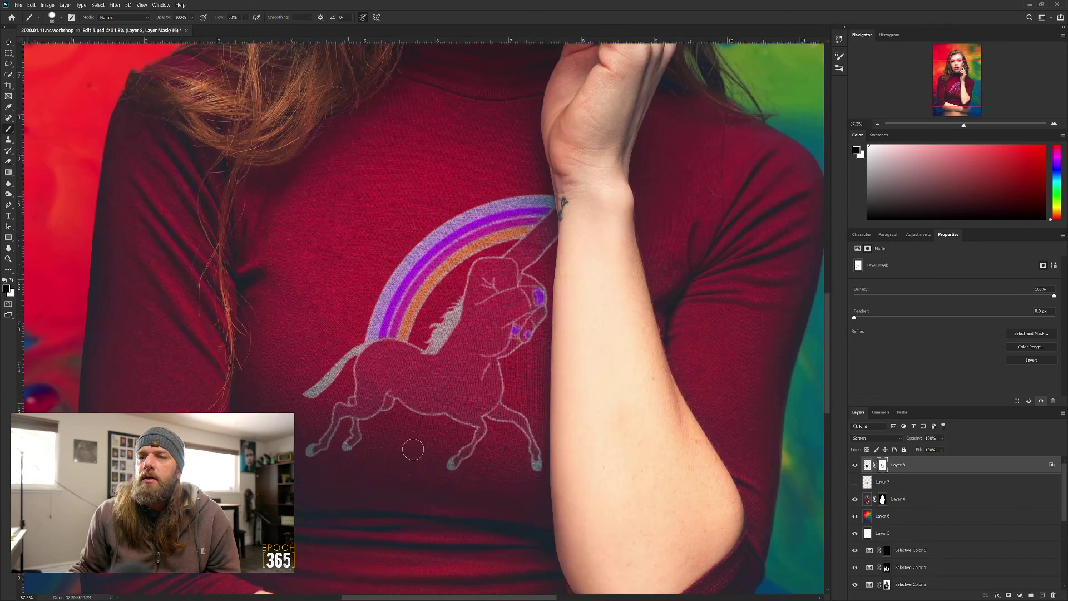
{"action": "scroll", "coordinate": [929, 489], "scroll_direction": "down", "scroll_amount": 1}
{"action": "scroll", "coordinate": [928, 490], "scroll_direction": "up", "scroll_amount": 1}
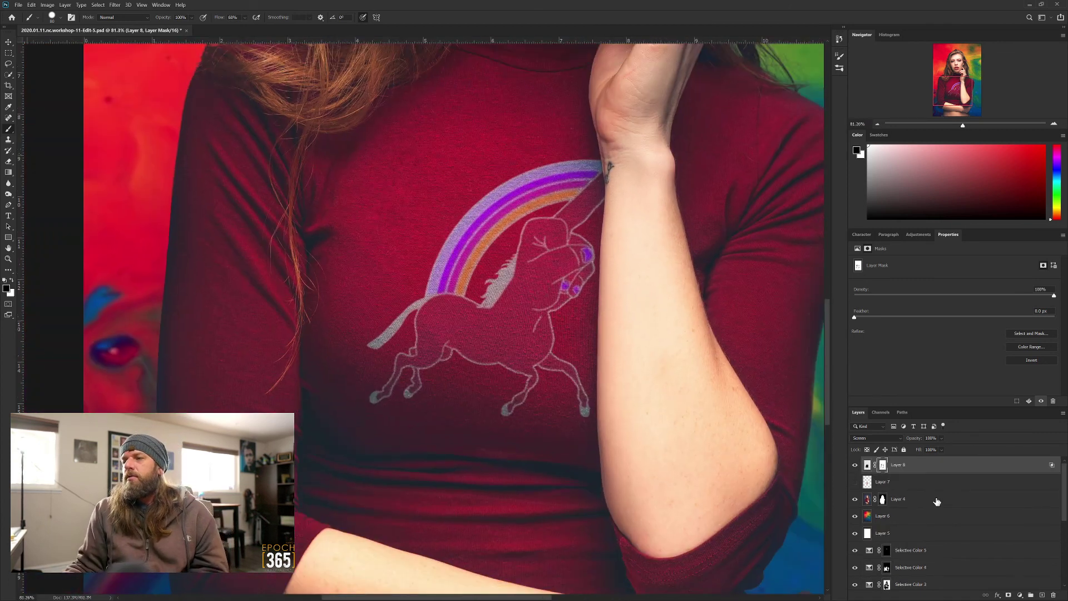
{"action": "key", "text": "ctrl+2"}
{"action": "key", "text": "x"}
{"action": "key", "text": "ctrl+t"}
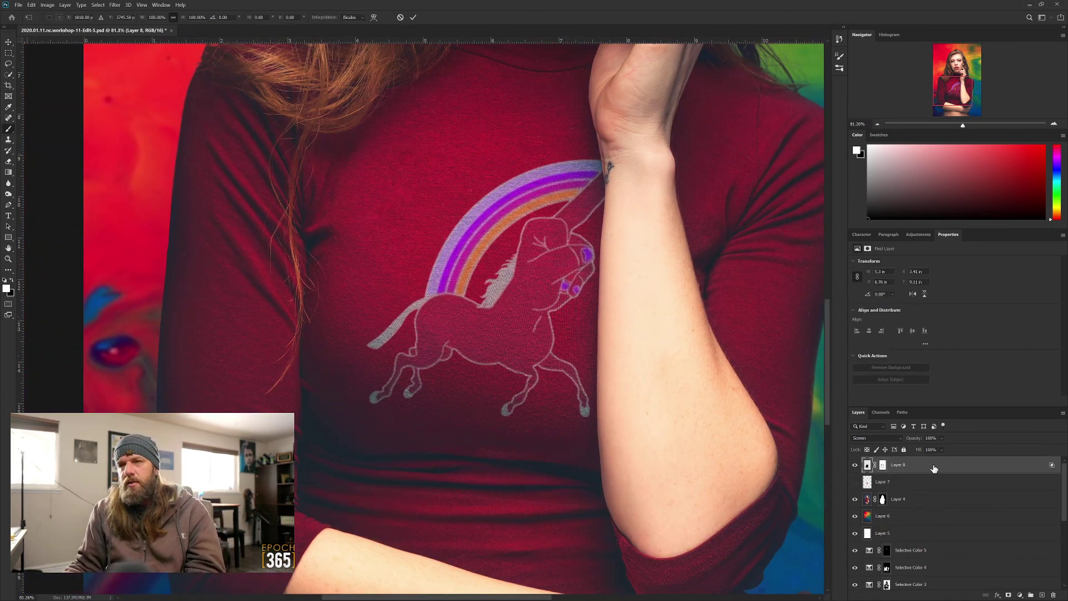
{"action": "right_click", "coordinate": [445, 295]}
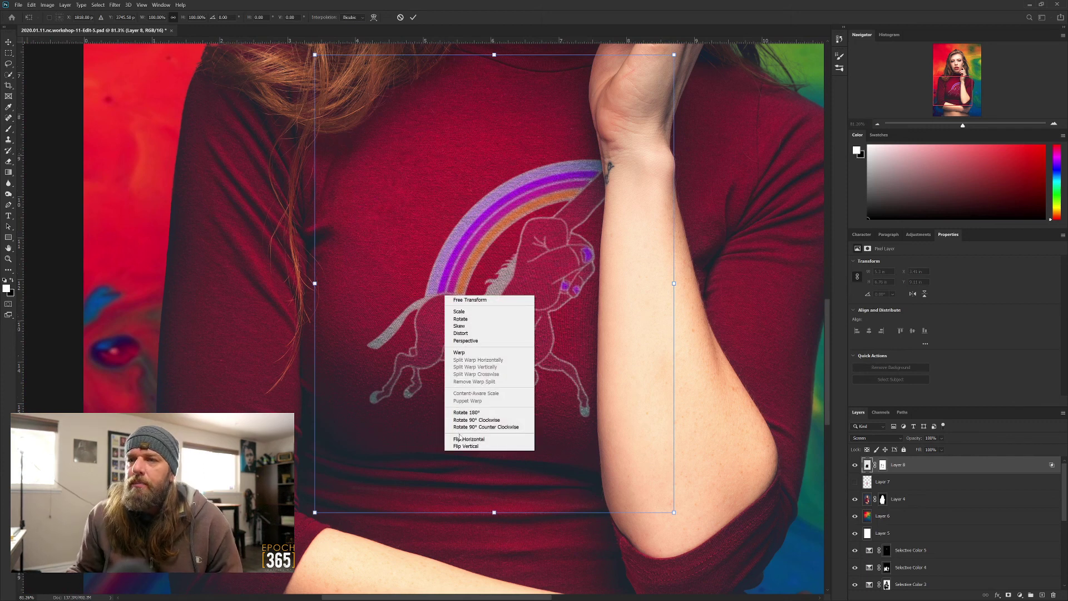
{"action": "left_click", "coordinate": [470, 352]}
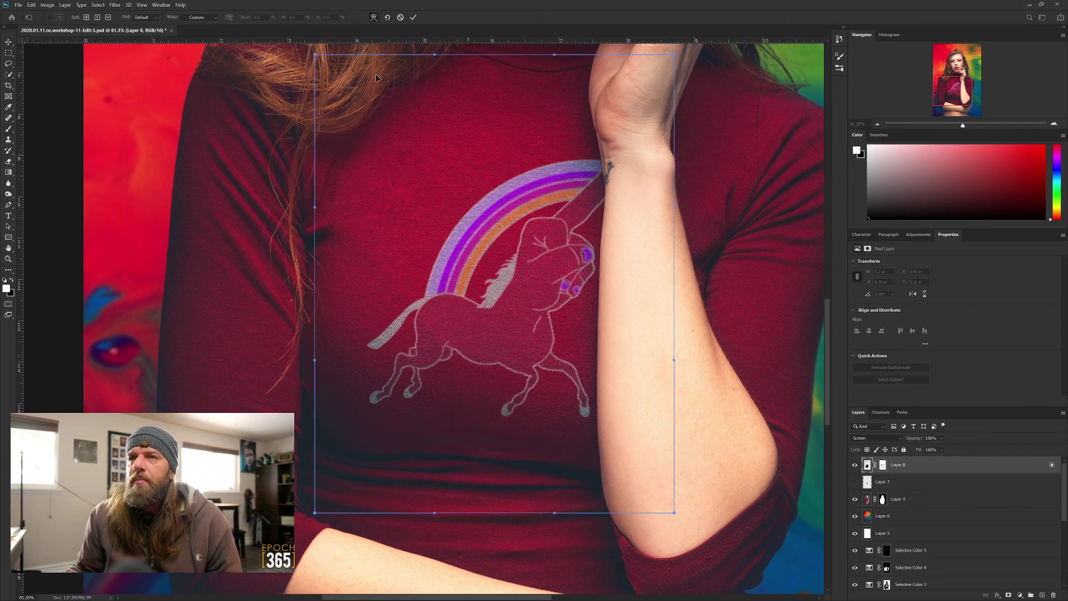
{"action": "left_click", "coordinate": [108, 18]}
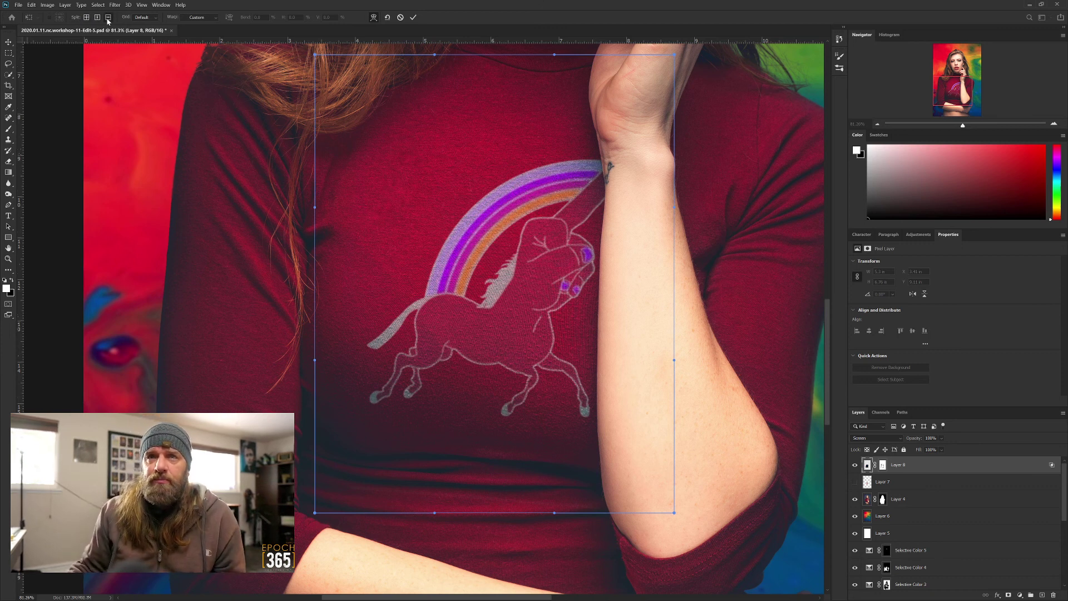
{"action": "left_click", "coordinate": [457, 366]}
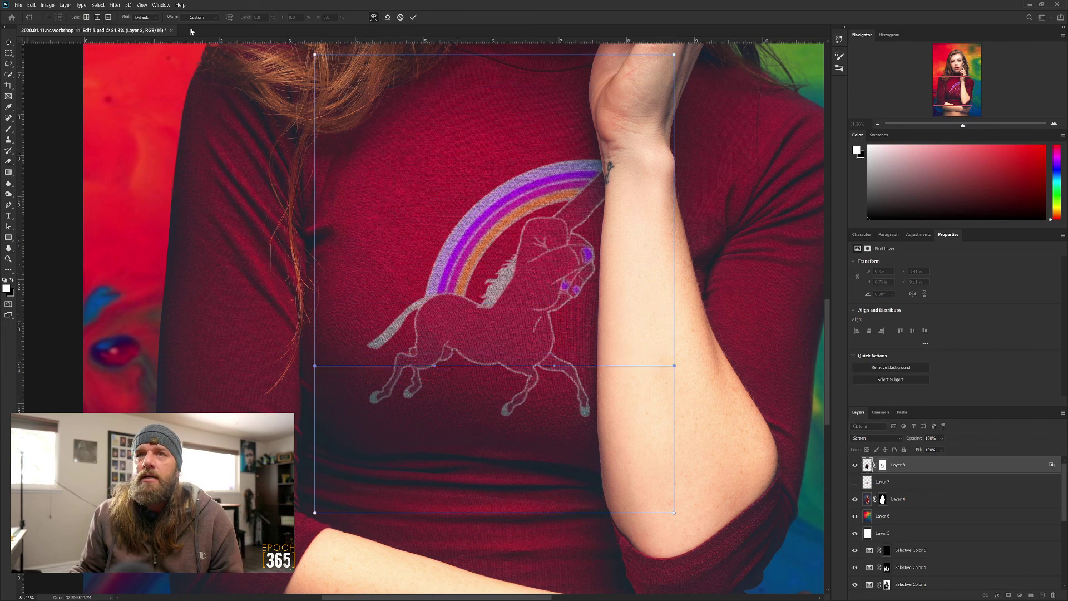
{"action": "left_click", "coordinate": [107, 17]}
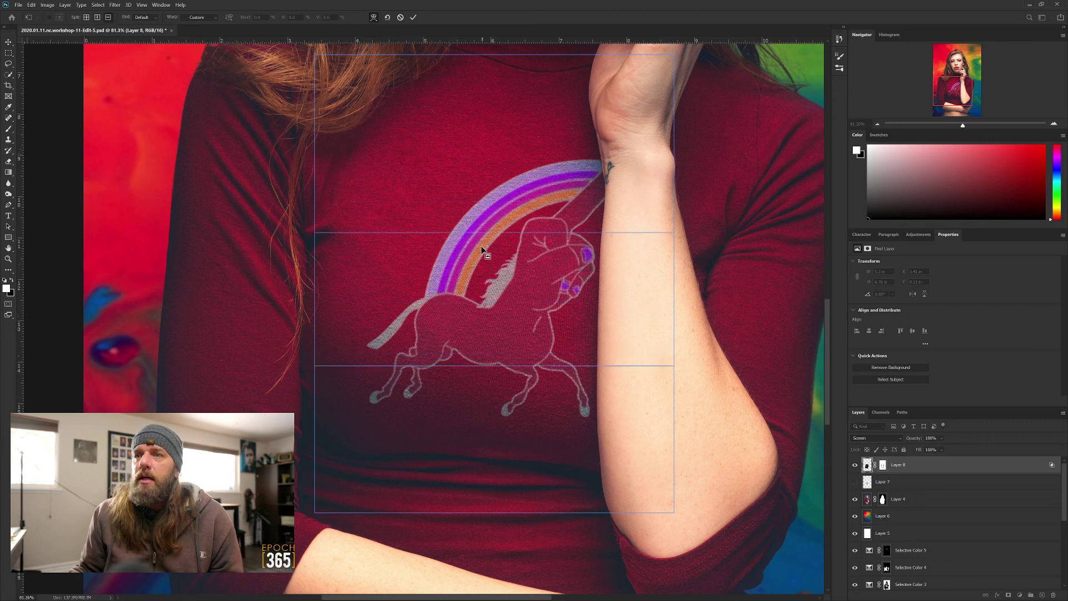
{"action": "left_click", "coordinate": [488, 223]}
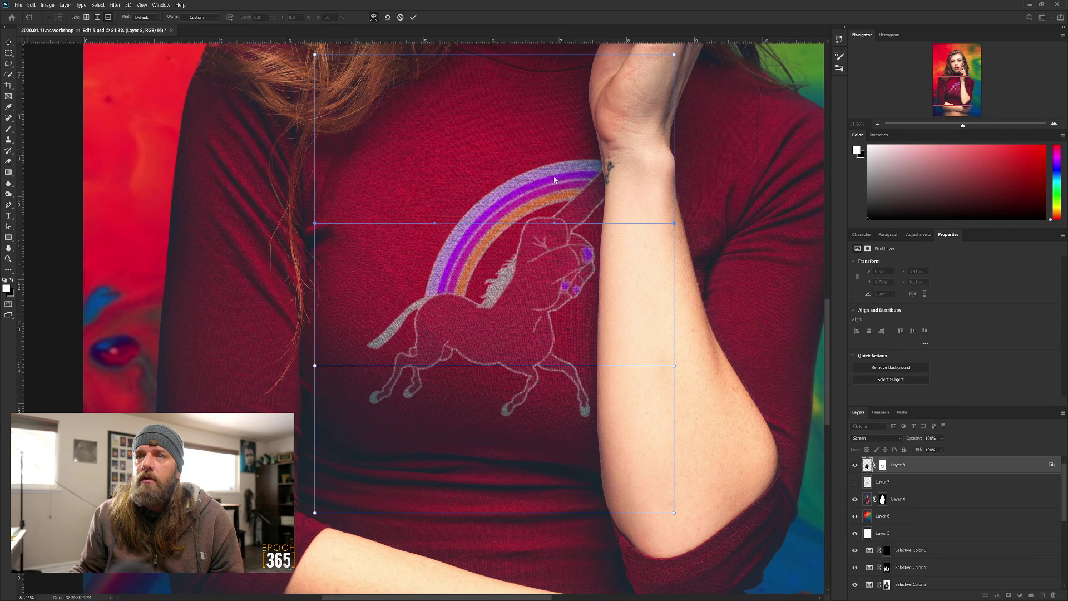
{"action": "left_click", "coordinate": [502, 463]}
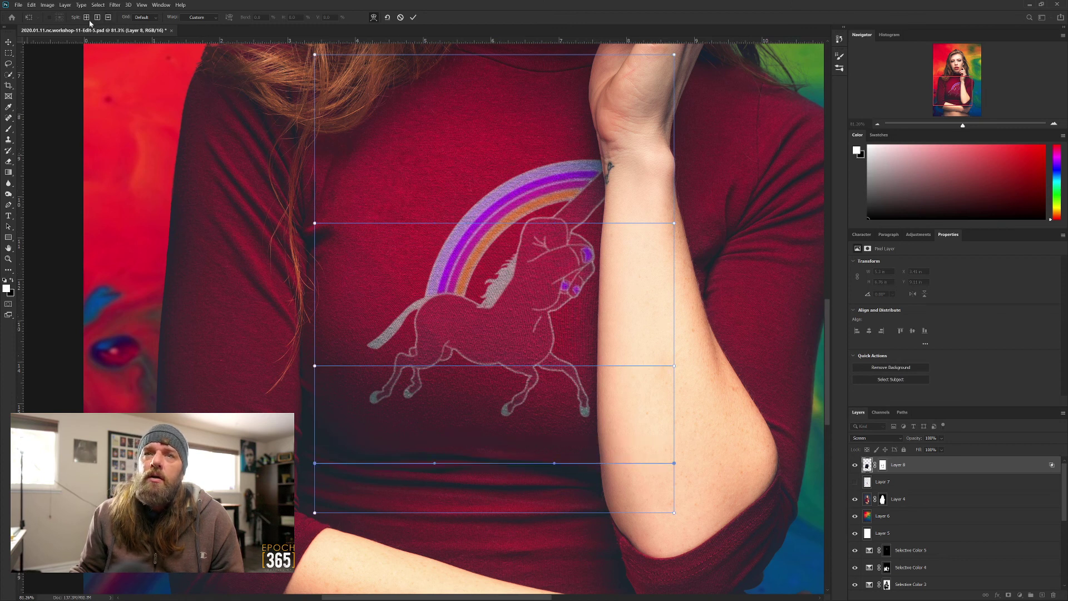
- Add three vertical splits to the unicorn's warp grid, try a small bend near the rainbow's end, and undo the bend
{"action": "left_click", "coordinate": [410, 380]}
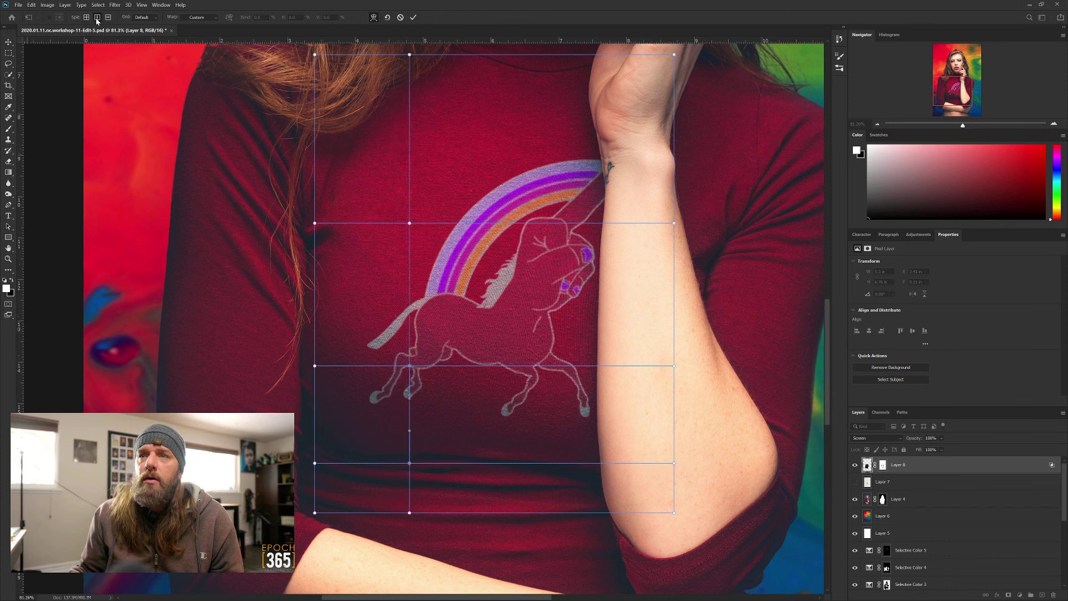
{"action": "left_click", "coordinate": [599, 389]}
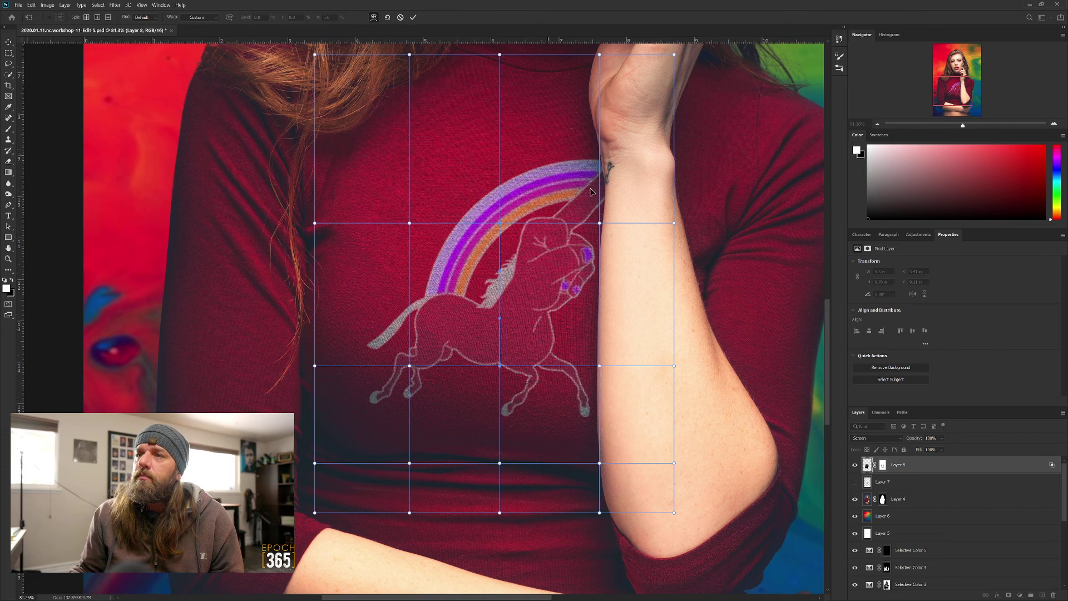
{"action": "left_click_drag", "start_coordinate": [586, 187], "coordinate": [585, 189]}
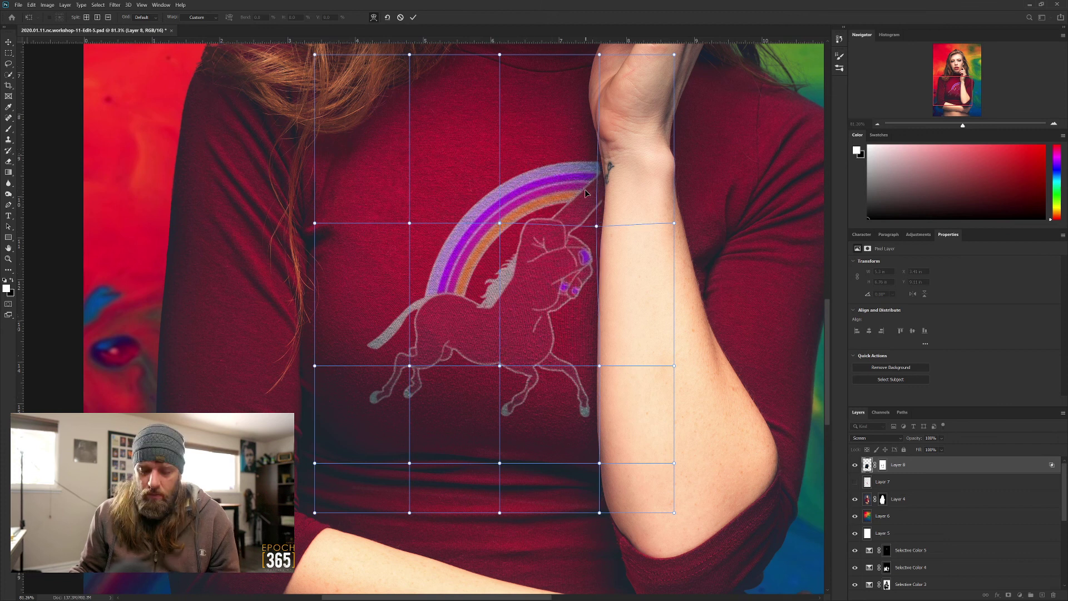
{"action": "key", "text": "ctrl+z"}
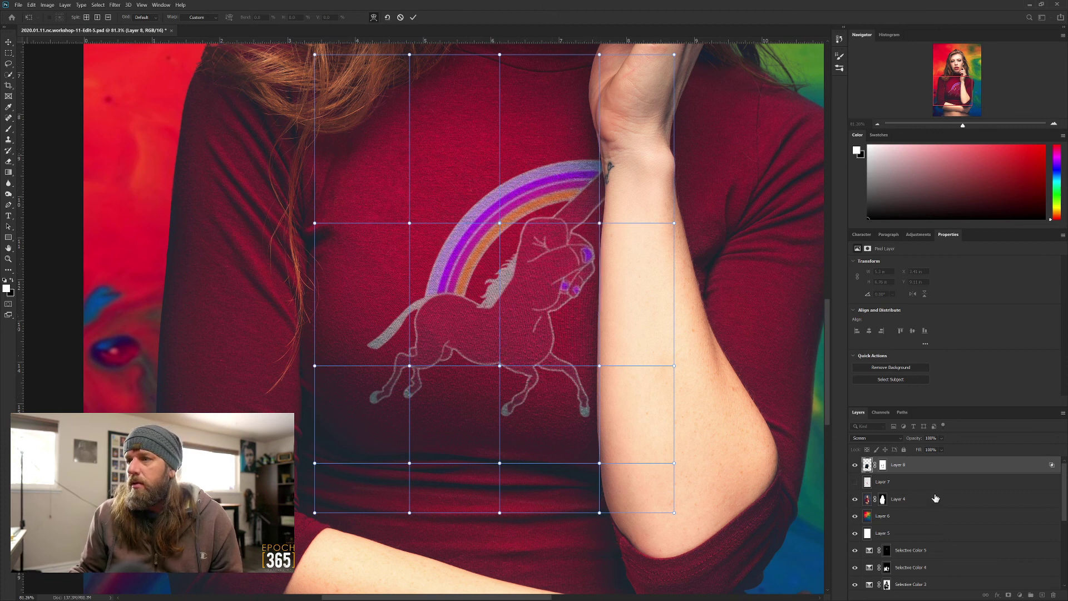
{"action": "key", "text": "Return"}
- Unlink the mask from the unicorn artwork and split its warp grid horizontally across the legs and below the hooves
{"action": "key", "text": "b"}
{"action": "left_click", "coordinate": [874, 467]}
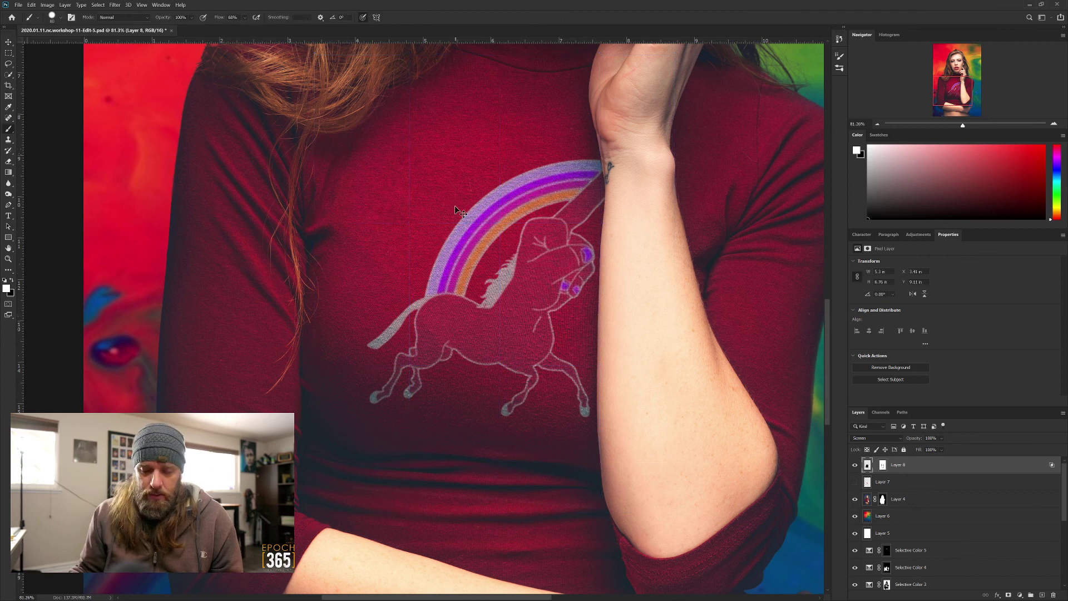
{"action": "key", "text": "ctrl+t"}
{"action": "right_click", "coordinate": [481, 265]}
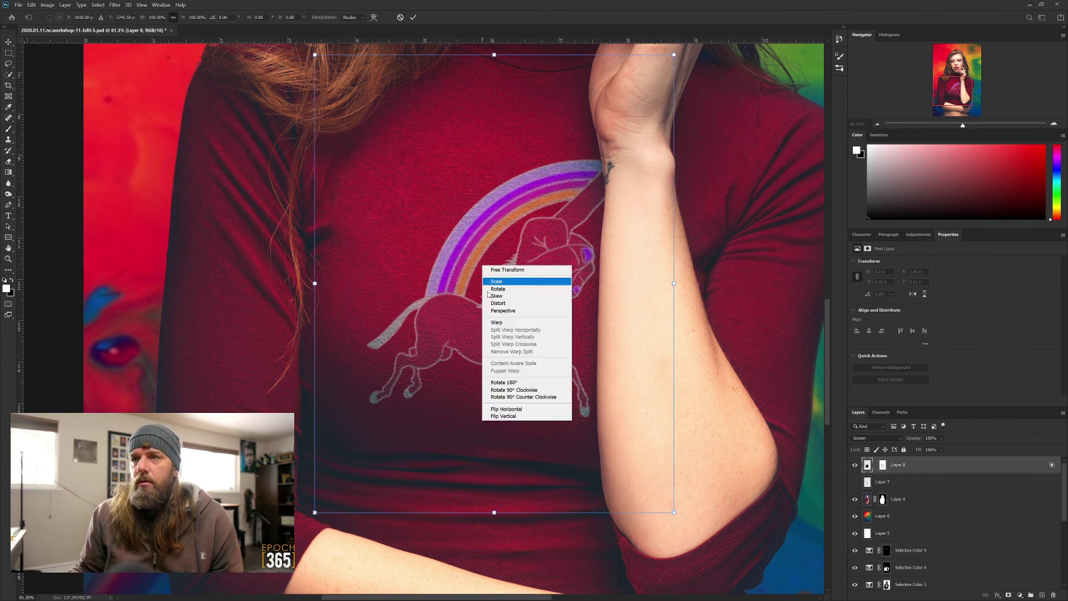
{"action": "left_click", "coordinate": [496, 323]}
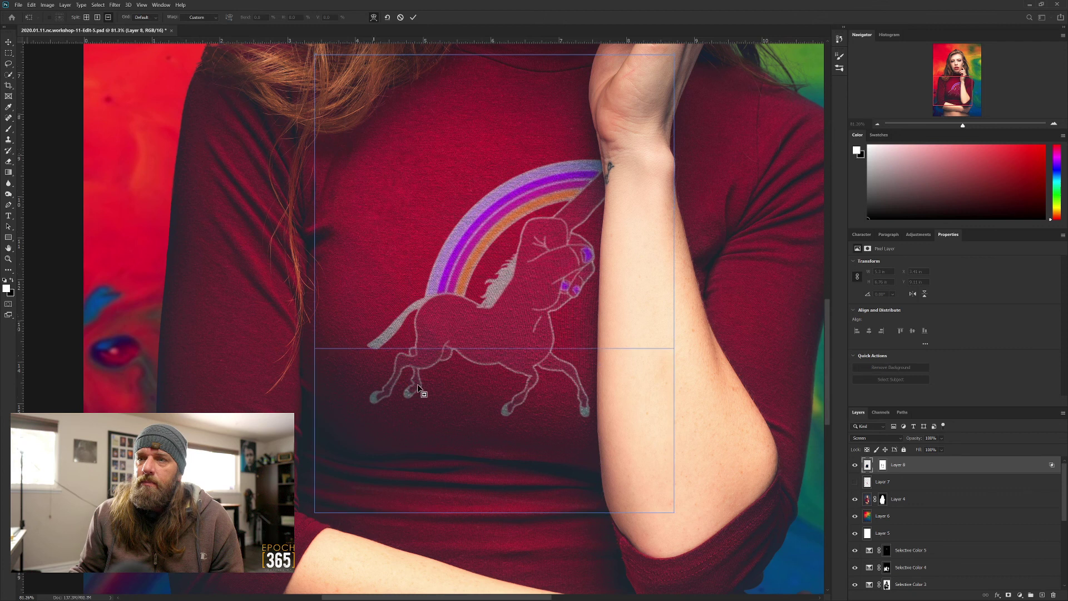
{"action": "left_click", "coordinate": [462, 369]}
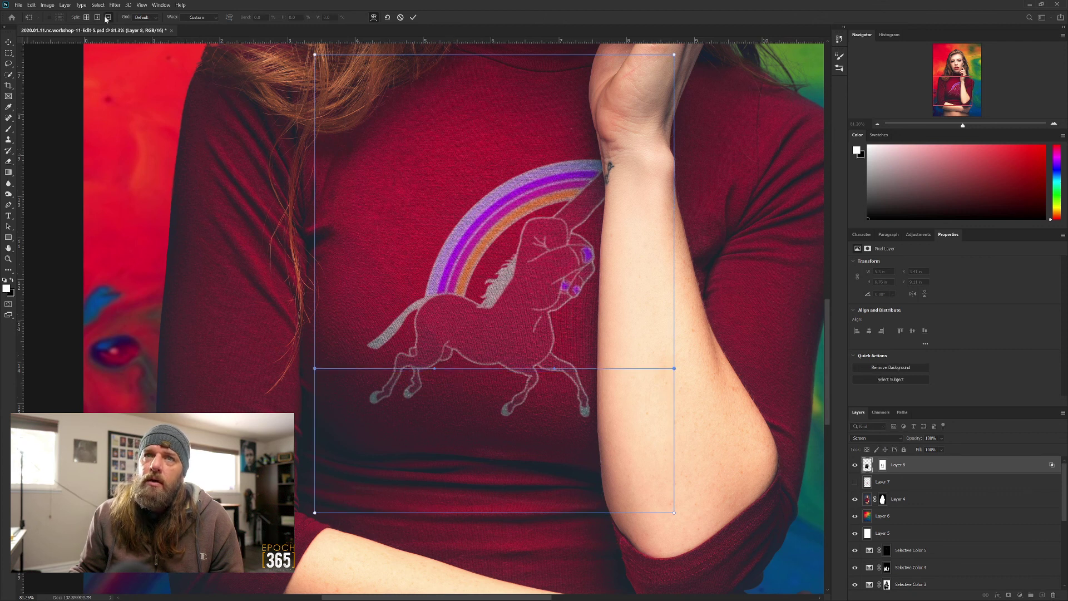
{"action": "left_click", "coordinate": [459, 458]}
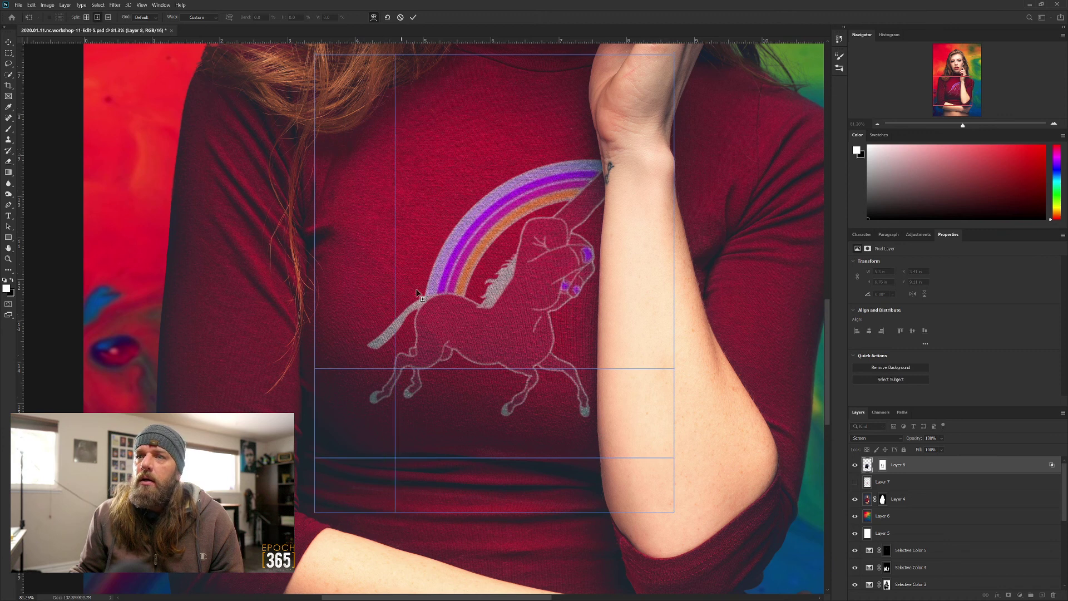
- Split the unicorn's warp grid vertically at its hindquarters and beside the forearm, and horizontally through the head
{"action": "left_click", "coordinate": [423, 305]}
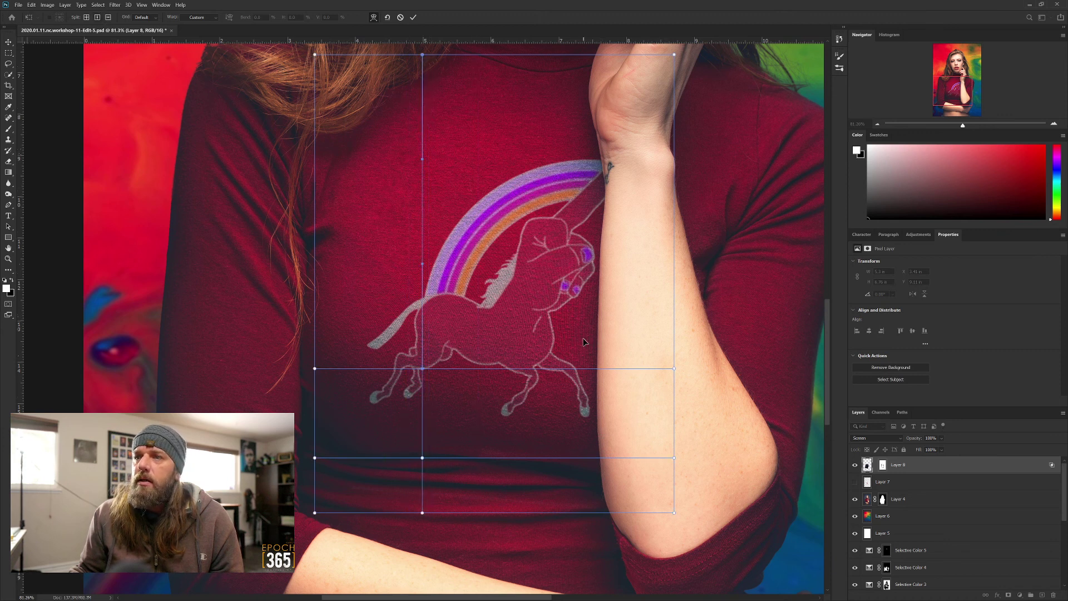
{"action": "left_click", "coordinate": [98, 17]}
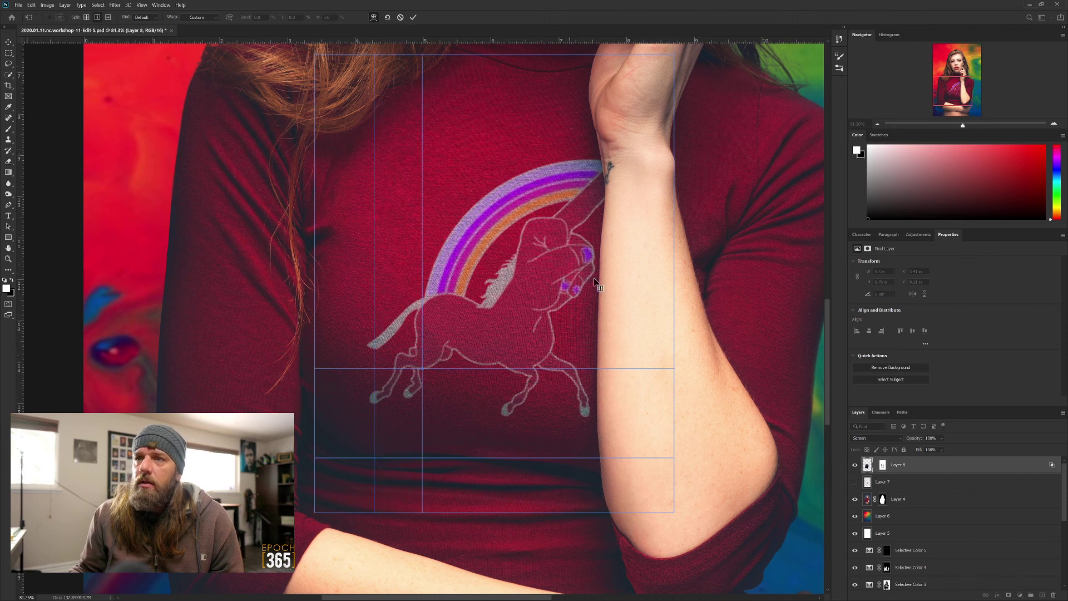
{"action": "left_click", "coordinate": [591, 290]}
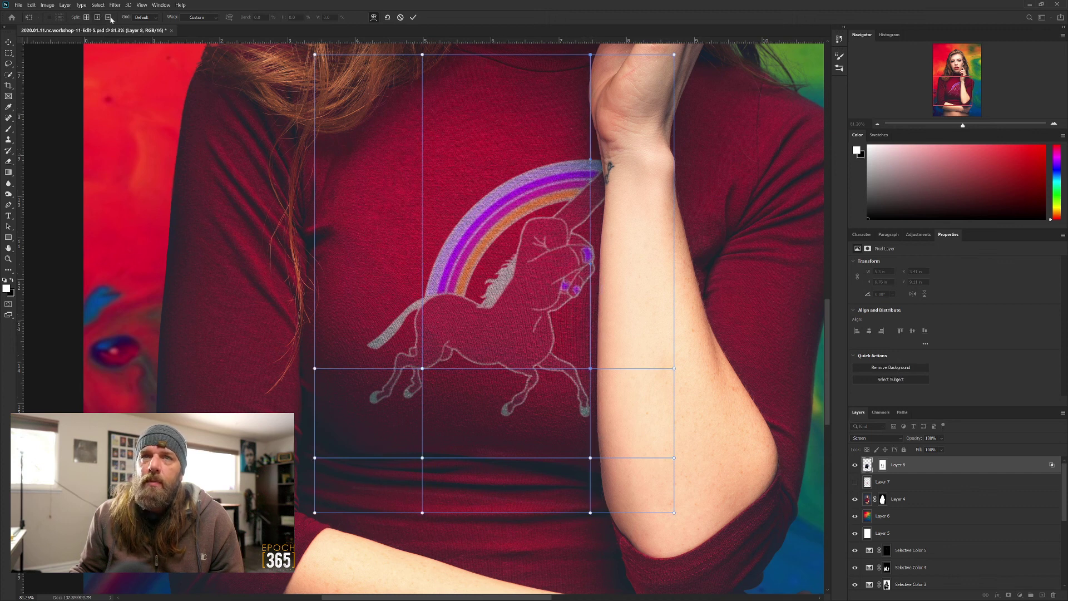
{"action": "left_click", "coordinate": [522, 239]}
- Bend the unicorn's body, front legs, rear hooves and rainbow top slightly within the warp grid to follow the sweater's shape
{"action": "left_click_drag", "start_coordinate": [518, 313], "coordinate": [516, 312]}
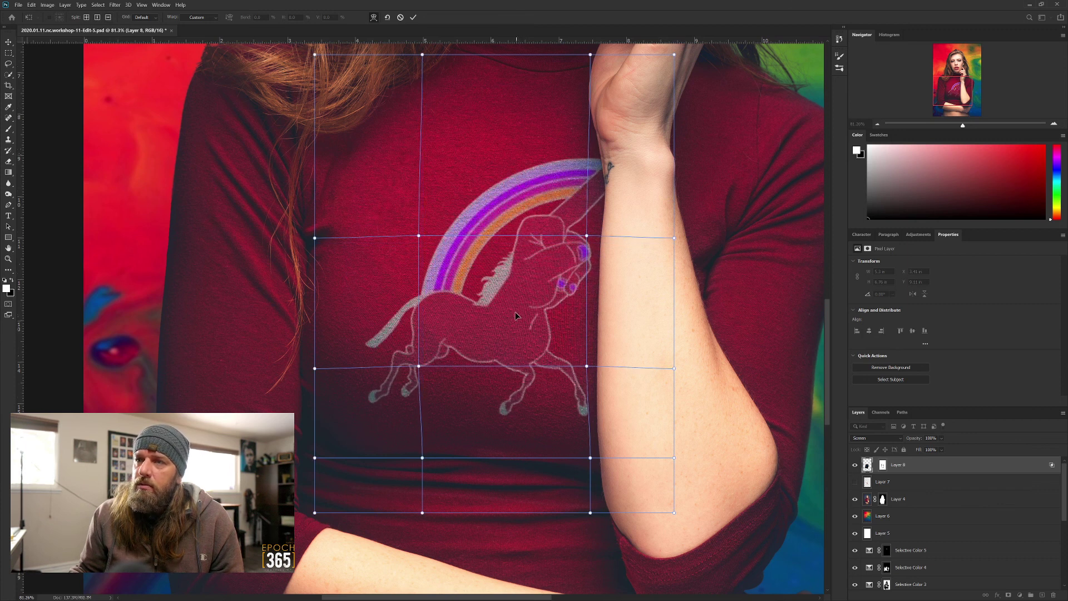
{"action": "left_click_drag", "start_coordinate": [515, 316], "coordinate": [517, 318]}
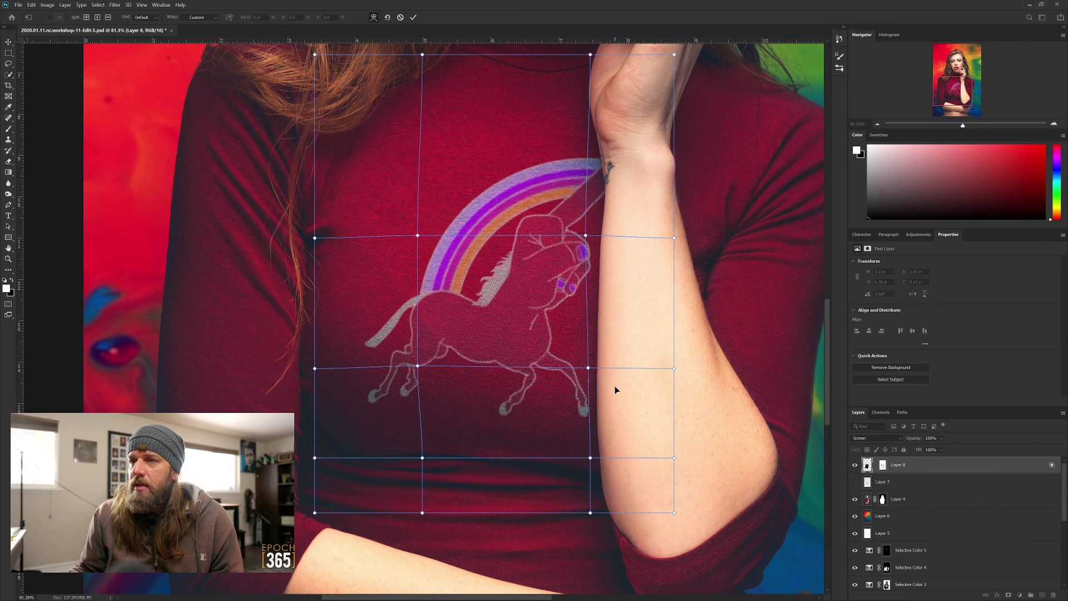
{"action": "left_click_drag", "start_coordinate": [617, 388], "coordinate": [620, 390]}
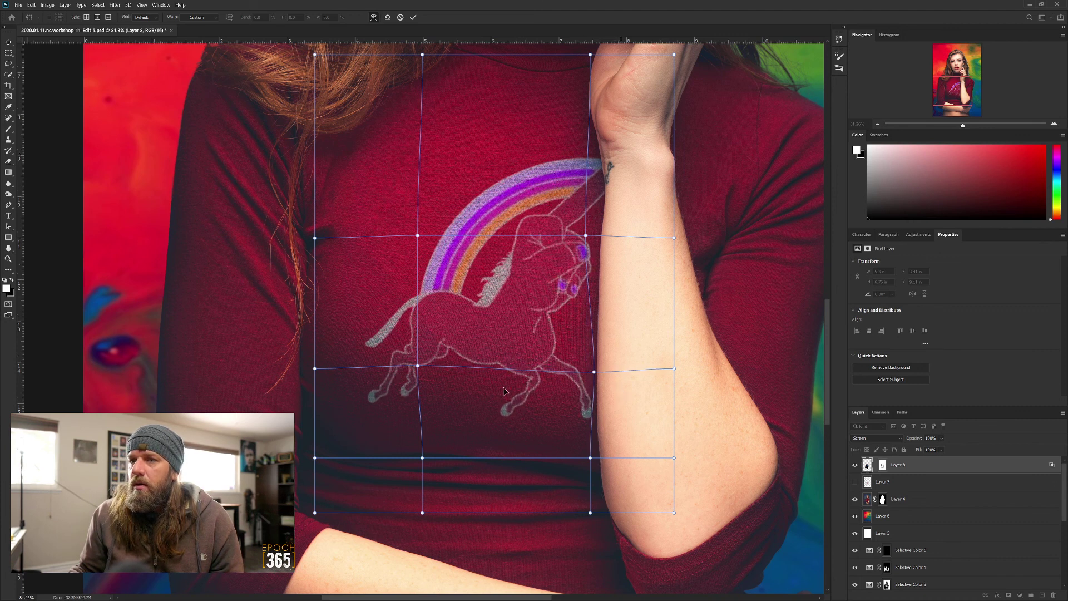
{"action": "left_click_drag", "start_coordinate": [373, 412], "coordinate": [376, 417]}
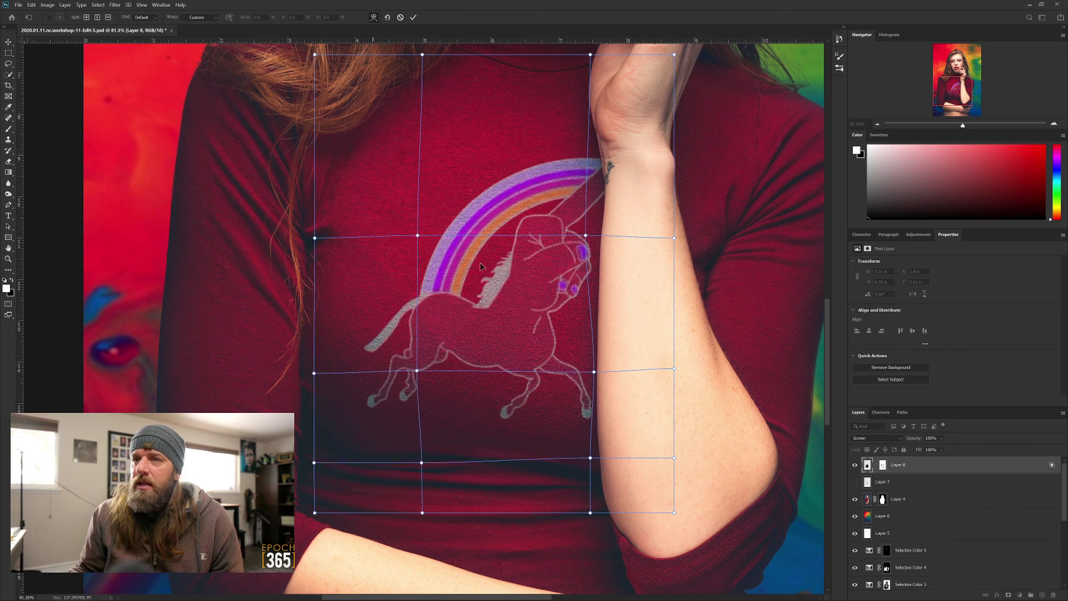
{"action": "left_click_drag", "start_coordinate": [505, 165], "coordinate": [507, 168]}
- Warp the rainbow's lower end up and outward by its grid point and pull the tail slightly outward
{"action": "left_click", "coordinate": [421, 238]}
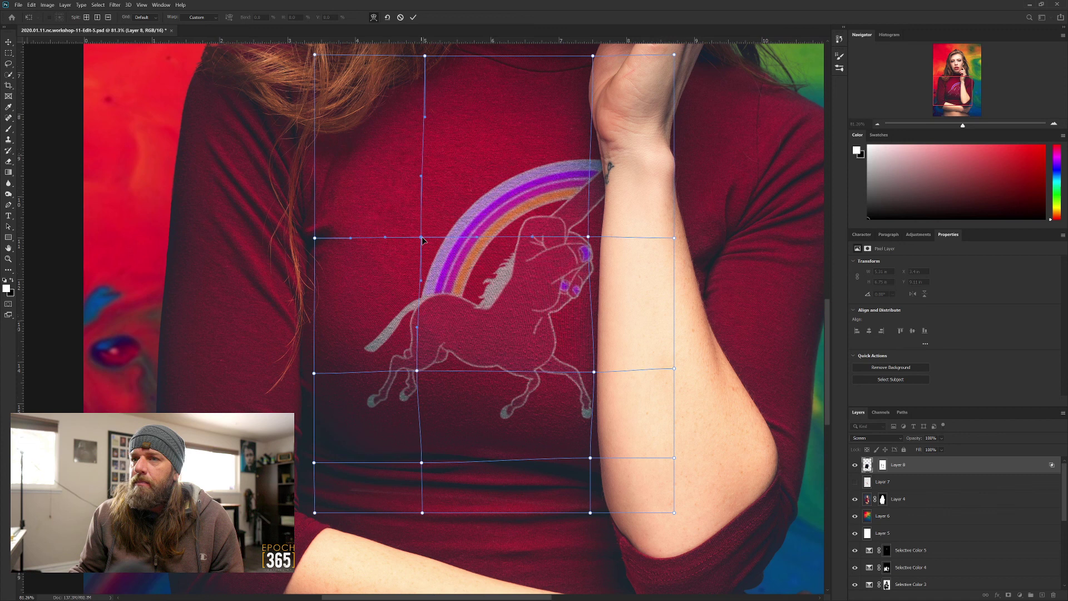
{"action": "left_click_drag", "start_coordinate": [419, 237], "coordinate": [414, 232]}
{"action": "left_click", "coordinate": [386, 328]}
{"action": "left_click_drag", "start_coordinate": [387, 332], "coordinate": [383, 332]}
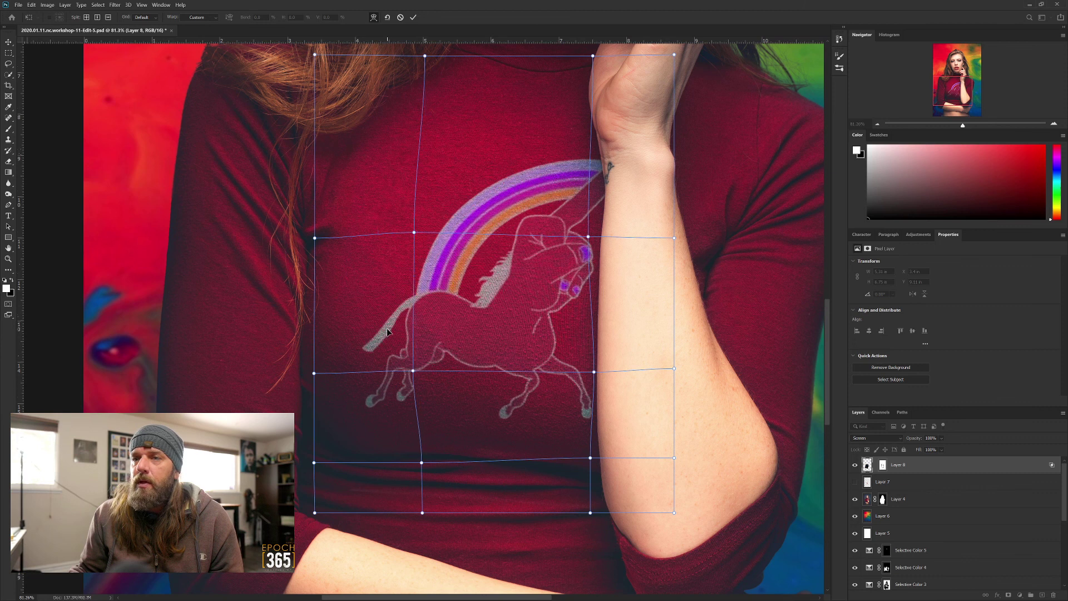
- Adjust the warp around the front hooves, the grid's lower edge and the forearm side, apply the transform and switch to the Brush tool
{"action": "left_click_drag", "start_coordinate": [548, 414], "coordinate": [551, 417]}
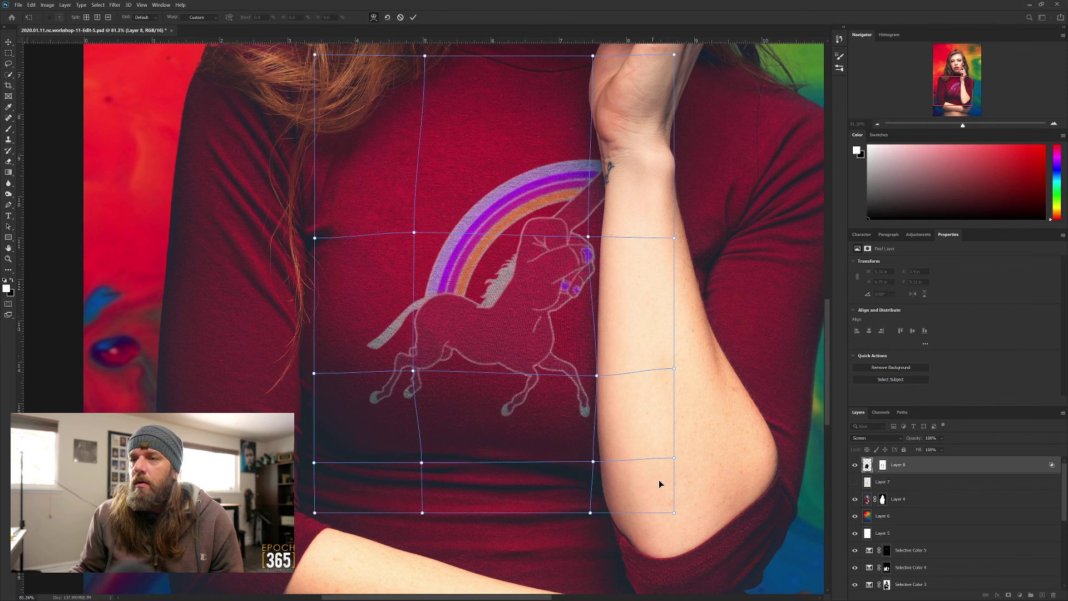
{"action": "left_click_drag", "start_coordinate": [656, 491], "coordinate": [644, 498]}
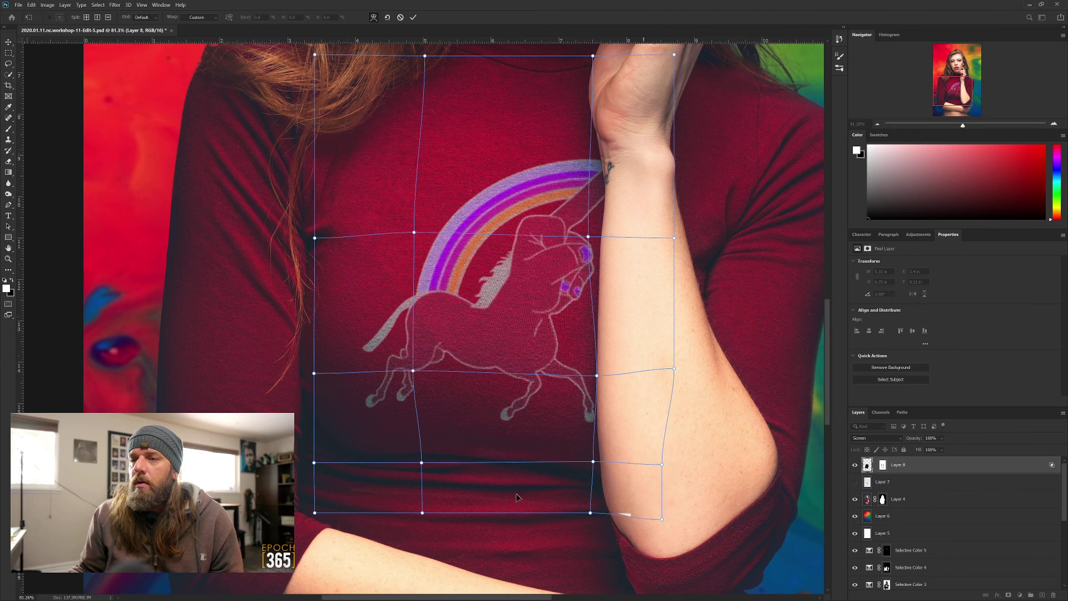
{"action": "left_click_drag", "start_coordinate": [491, 492], "coordinate": [491, 488]}
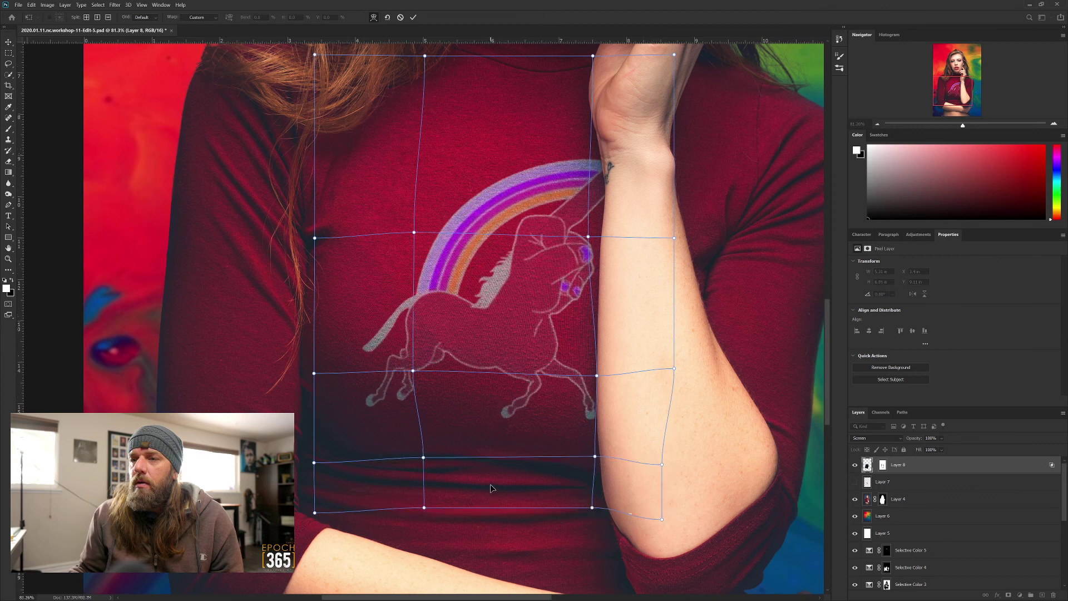
{"action": "left_click_drag", "start_coordinate": [622, 118], "coordinate": [619, 118]}
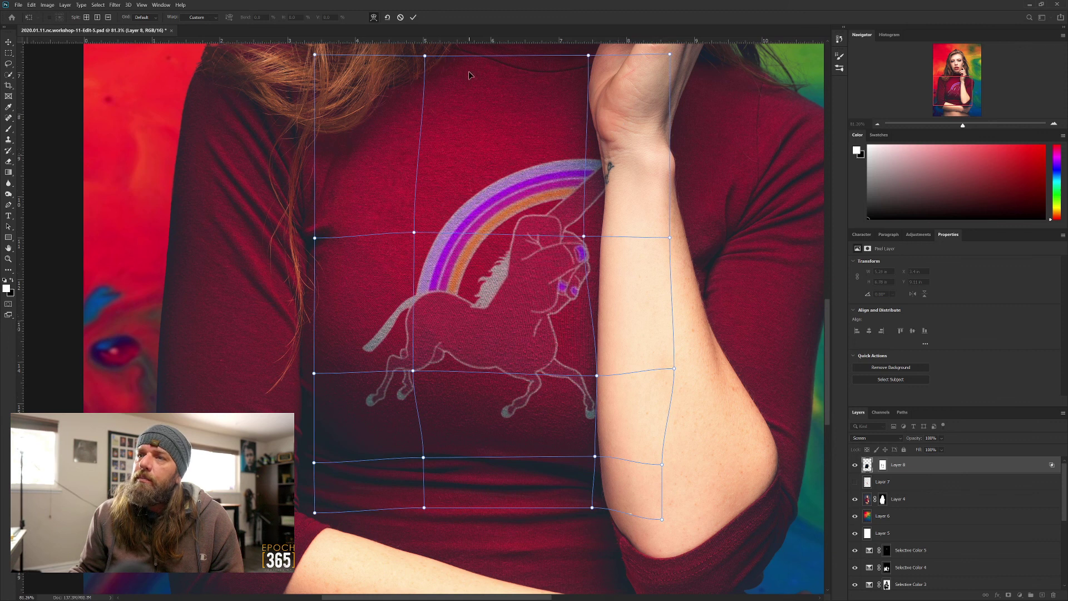
{"action": "left_click_drag", "start_coordinate": [610, 297], "coordinate": [608, 300]}
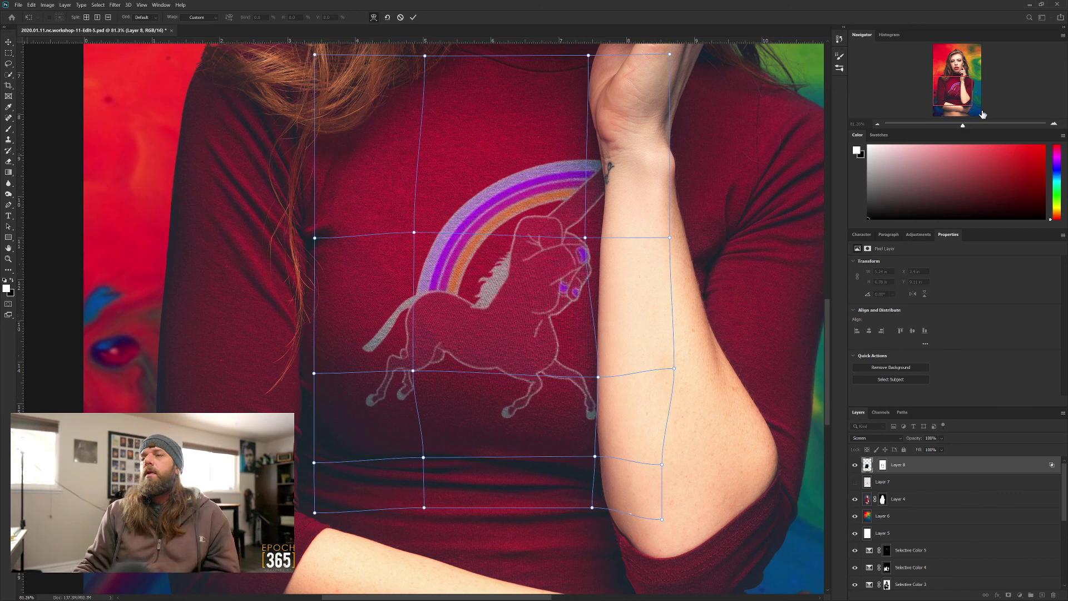
{"action": "key", "text": "Return"}
{"action": "key", "text": "b"}
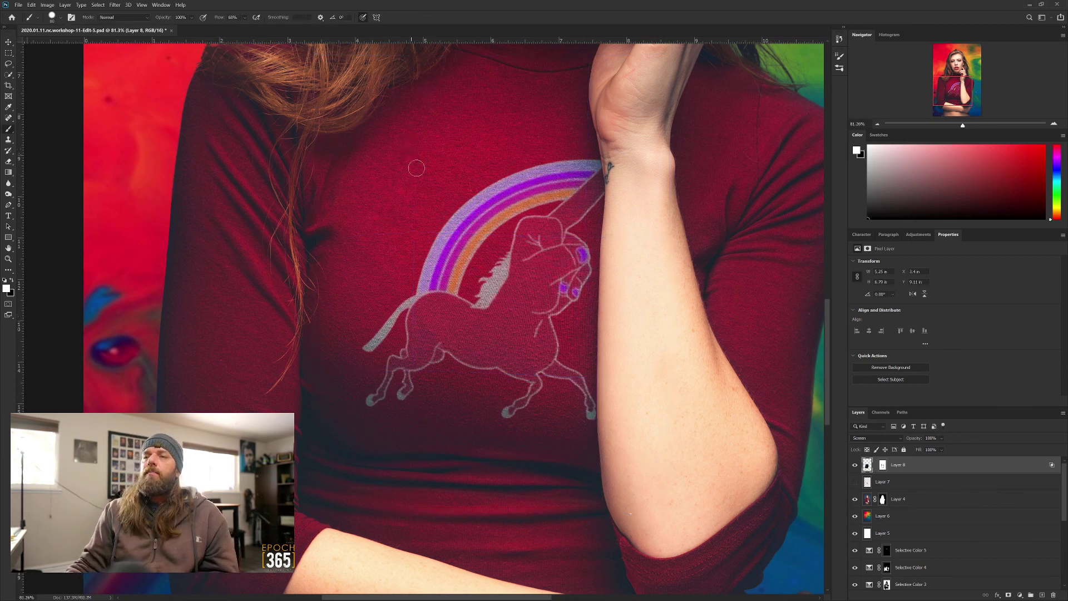
- Zoom out to the whole portrait and compare it with the earlier finished edits in Photos
{"action": "scroll", "coordinate": [437, 291], "scroll_direction": "down", "scroll_amount": 1}
{"action": "scroll", "coordinate": [379, 360], "scroll_direction": "down", "scroll_amount": 4}
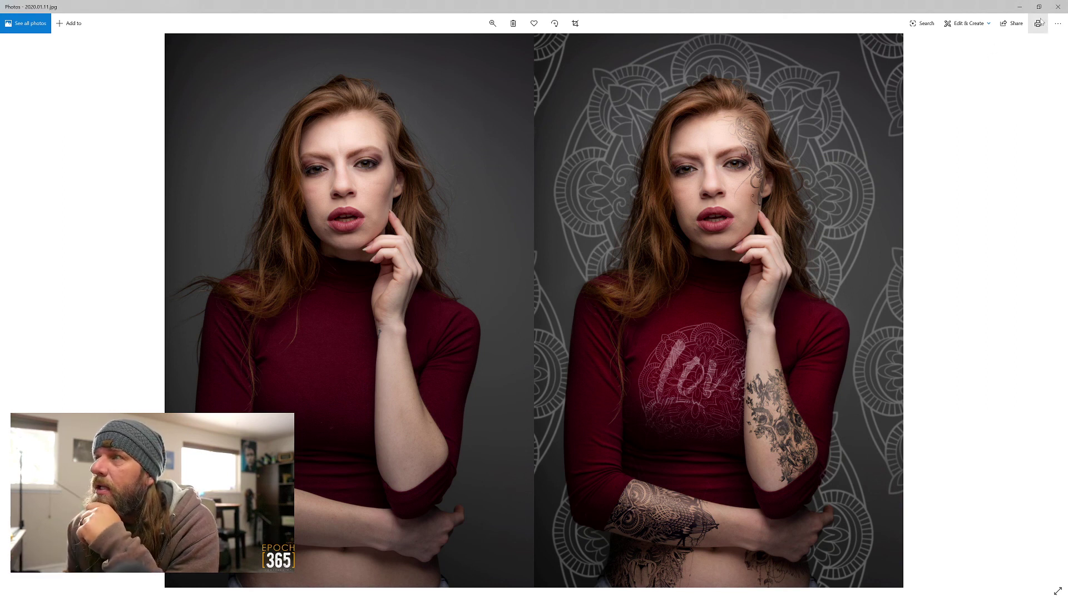
{"action": "left_click", "coordinate": [1058, 6]}
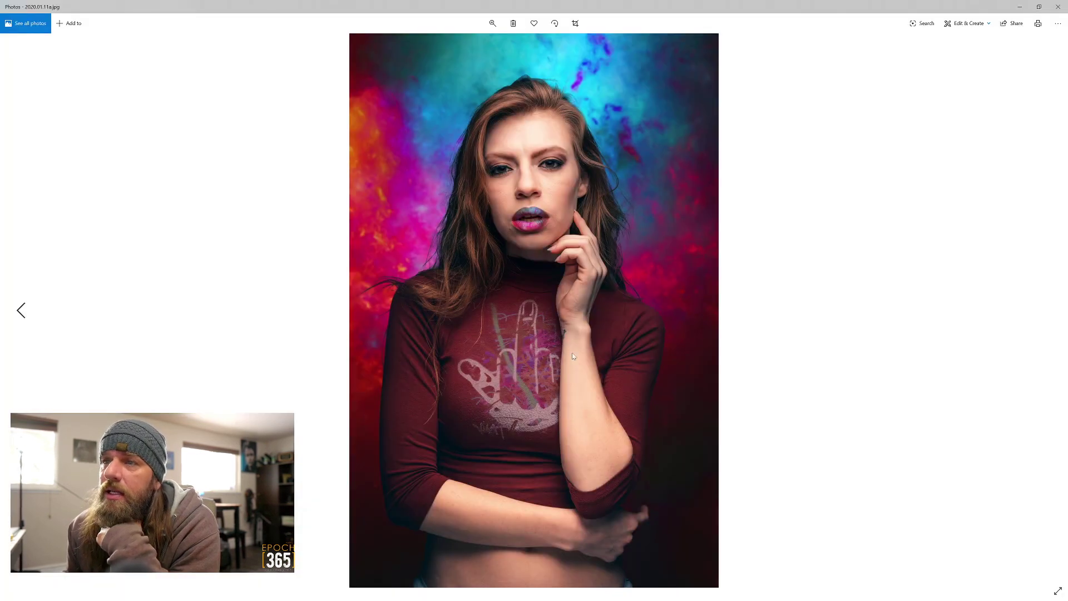
{"action": "key", "text": "Left"}
{"action": "key", "text": "Right"}
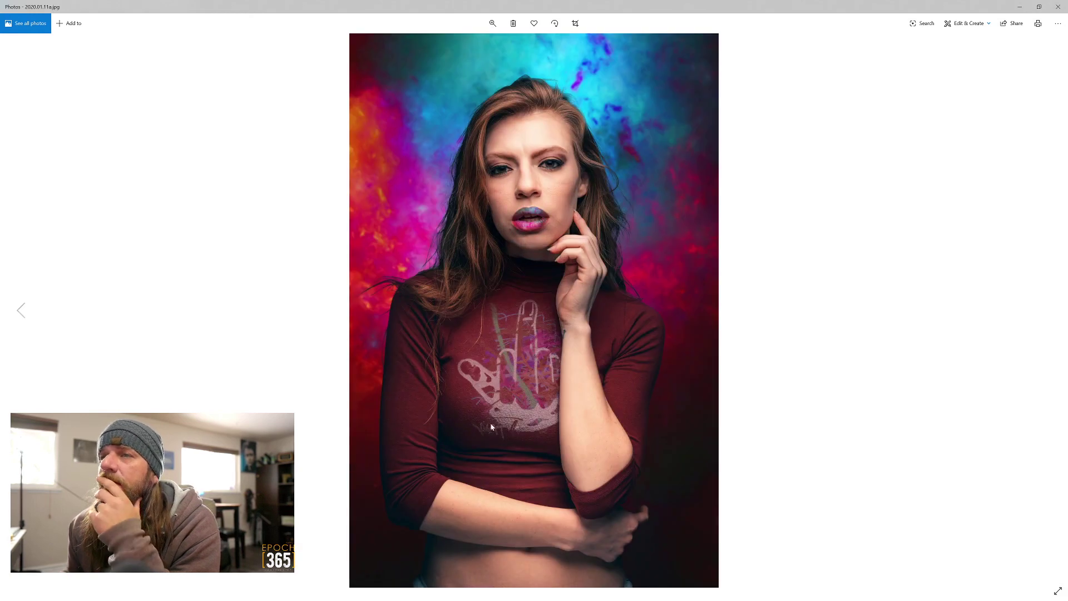
{"action": "left_click", "coordinate": [1058, 7]}
- Save the layered PSD and check the Lightroom catalog before returning to Photoshop
{"action": "scroll", "coordinate": [328, 242], "scroll_direction": "up", "scroll_amount": 1}
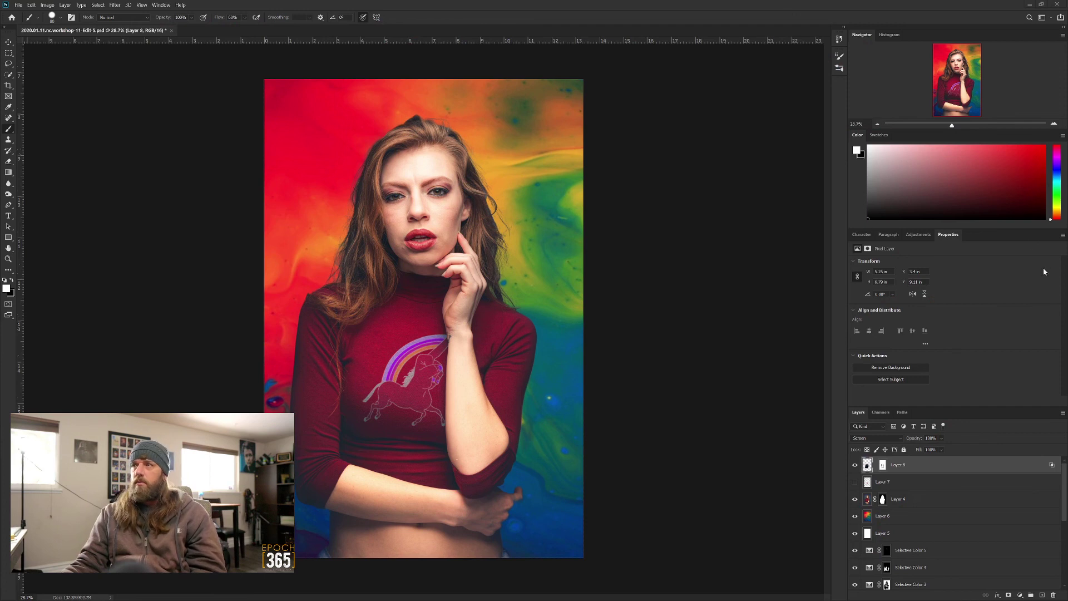
{"action": "key", "text": "alt+Tab"}
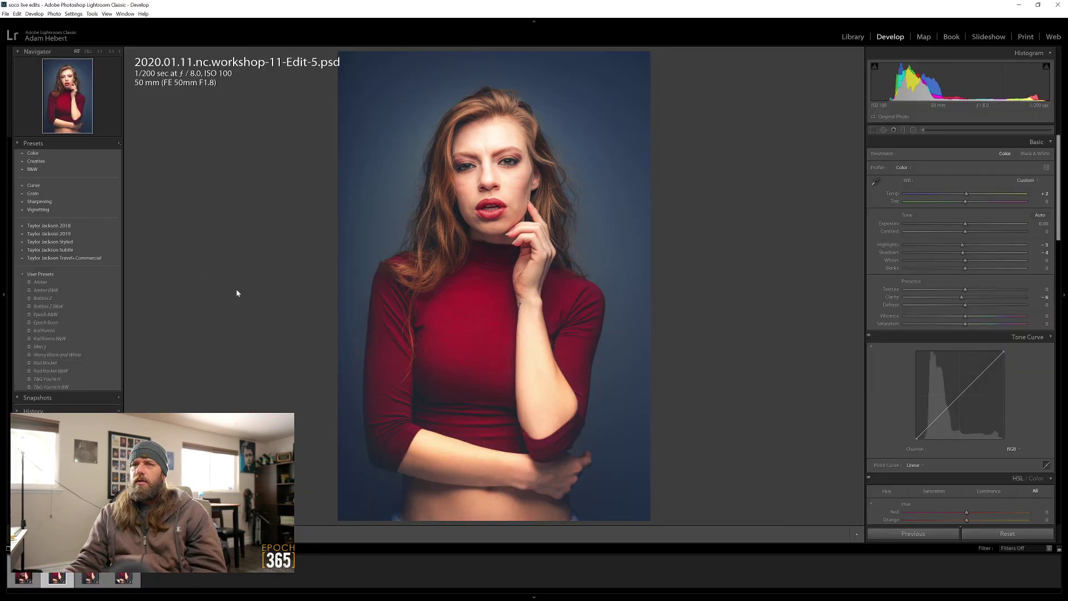
{"action": "key", "text": "alt+Tab"}
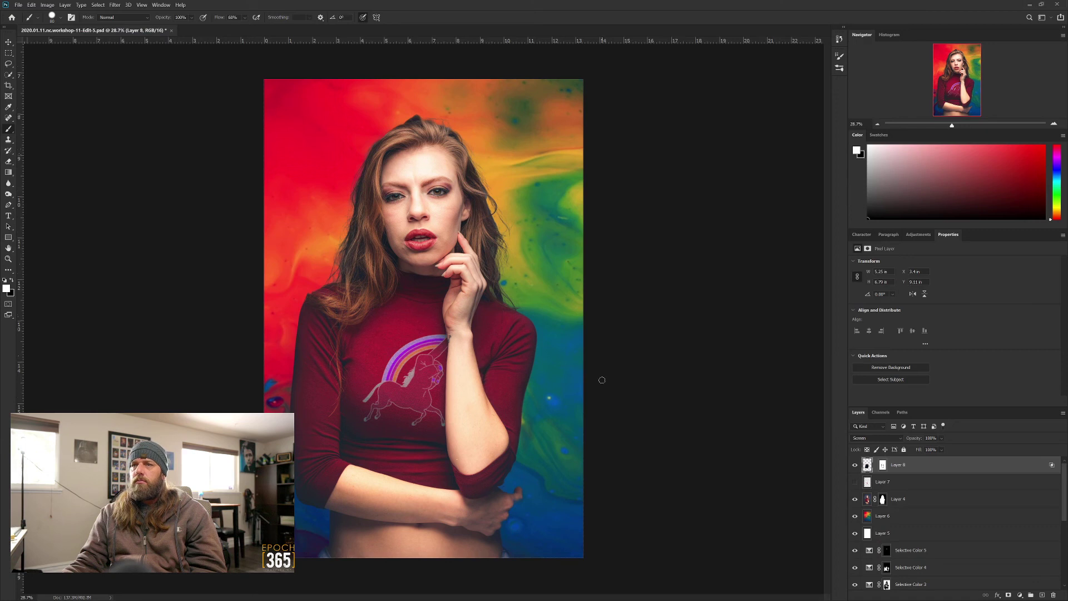
{"action": "key", "text": "ctrl+s"}
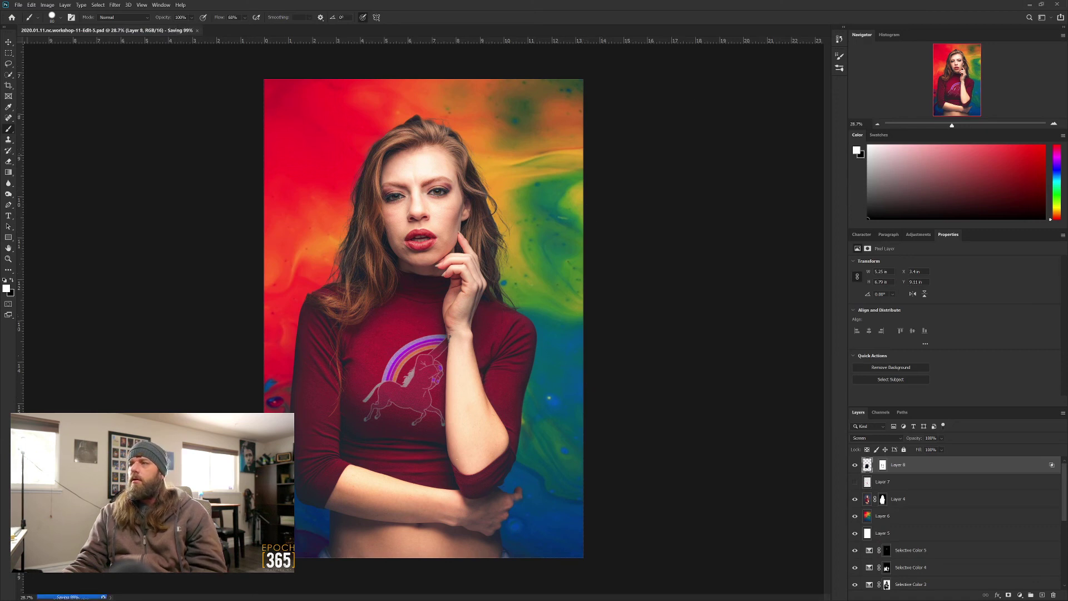
{"action": "key", "text": "alt+Tab"}
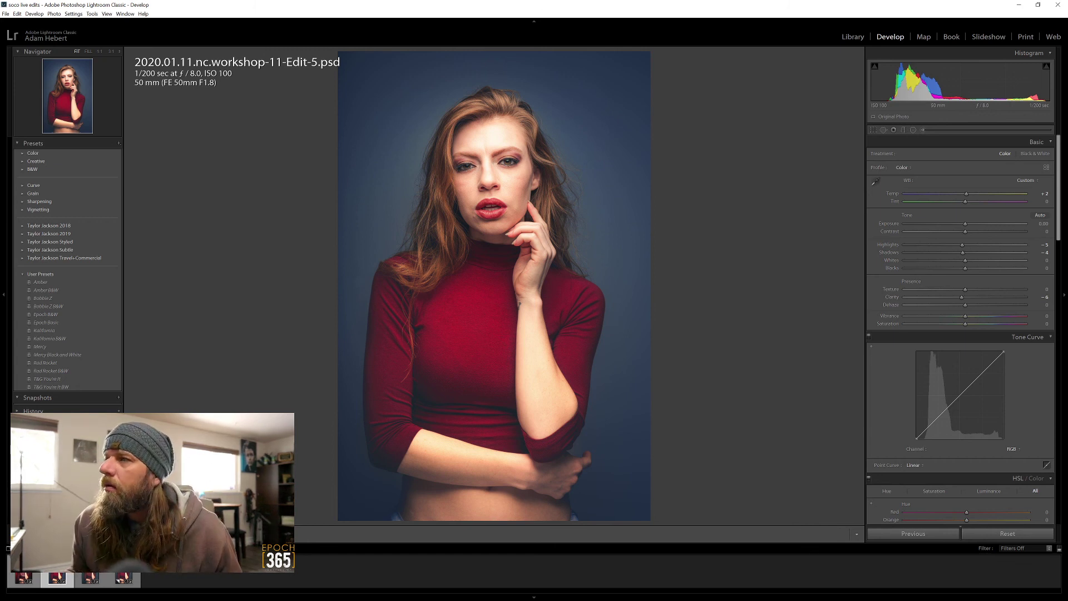
{"action": "key", "text": "alt+Tab"}
- Compare before and after by repeatedly isolating the Background layer and restoring all the other layers
{"action": "scroll", "coordinate": [917, 522], "scroll_direction": "down", "scroll_amount": 10}
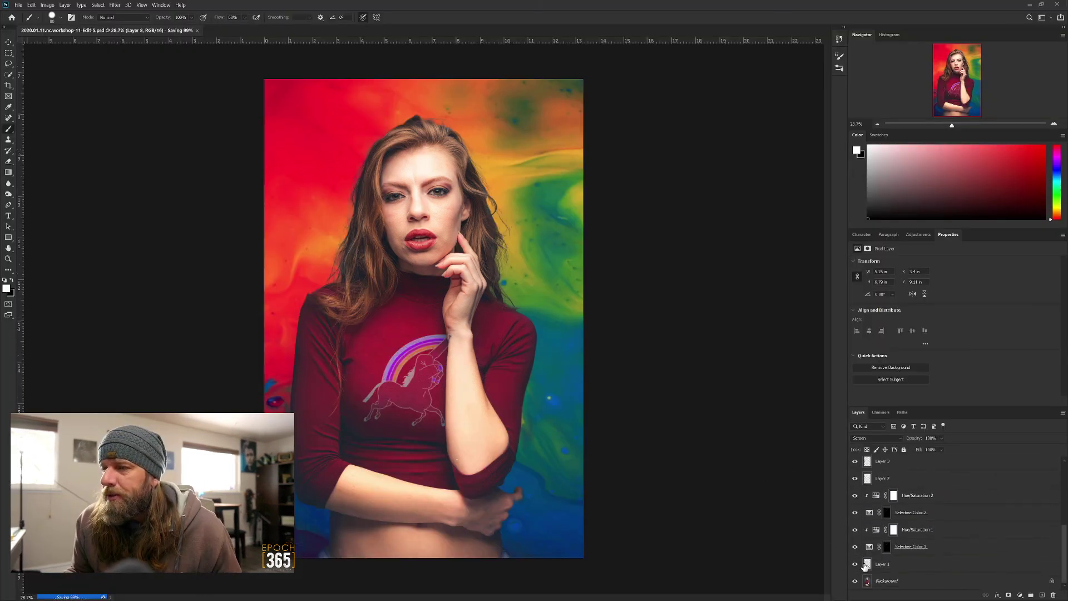
{"action": "left_click", "coordinate": [855, 581], "text": "alt"}
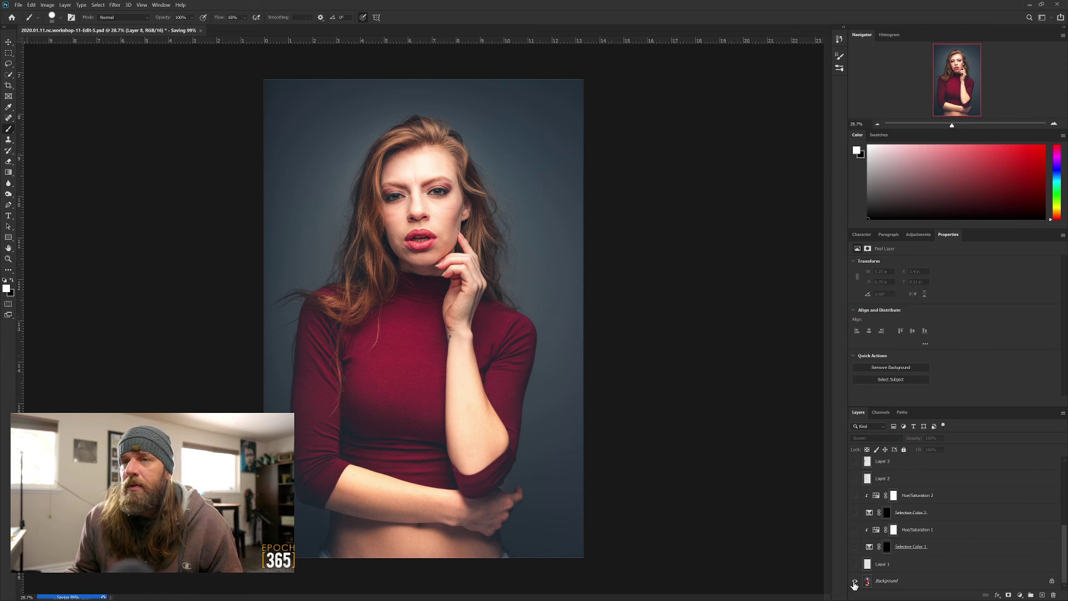
{"action": "left_click", "coordinate": [854, 582], "text": "alt"}
{"action": "left_click", "coordinate": [855, 581], "text": "alt"}
{"action": "left_click", "coordinate": [855, 581], "text": "alt"}
{"action": "left_click", "coordinate": [854, 581], "text": "alt"}
{"action": "left_click", "coordinate": [854, 582], "text": "alt"}
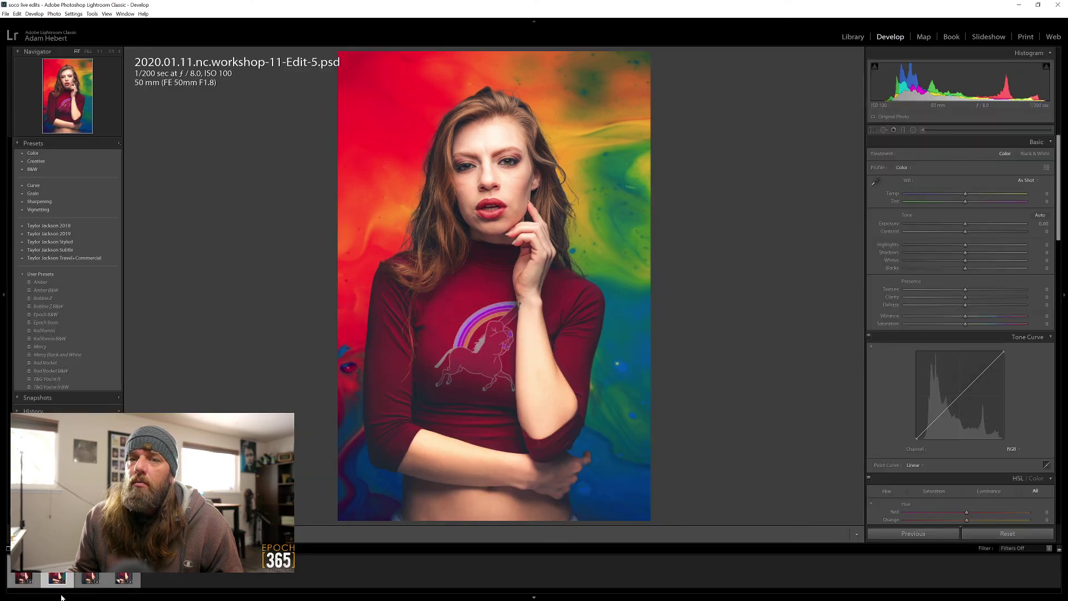
- Review the saved versions in Lightroom and reset the develop settings of the DNG's Copy 1
{"action": "left_click", "coordinate": [23, 578]}
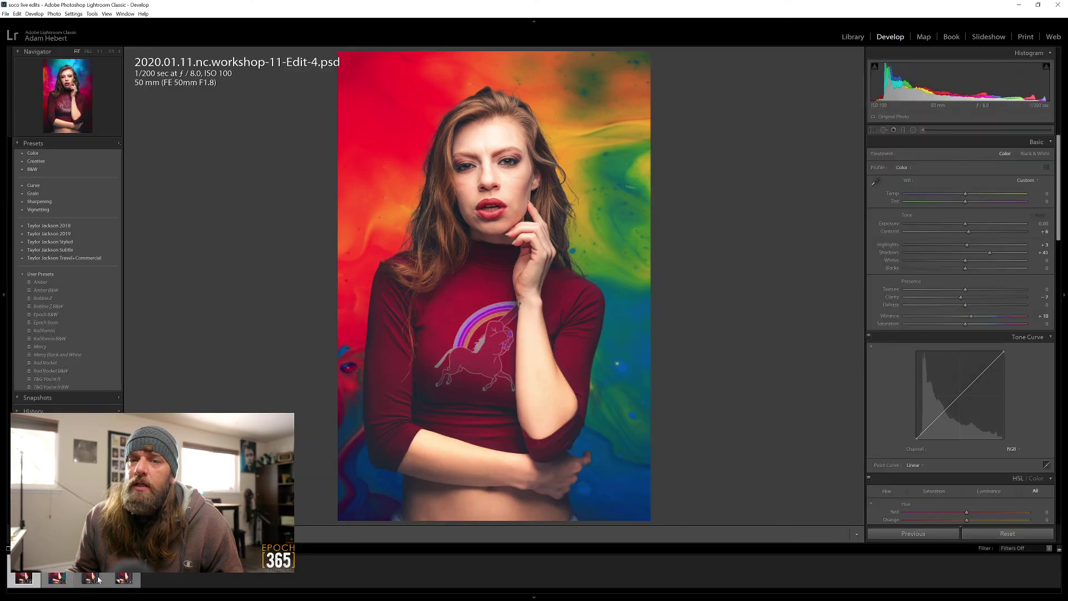
{"action": "left_click", "coordinate": [65, 577]}
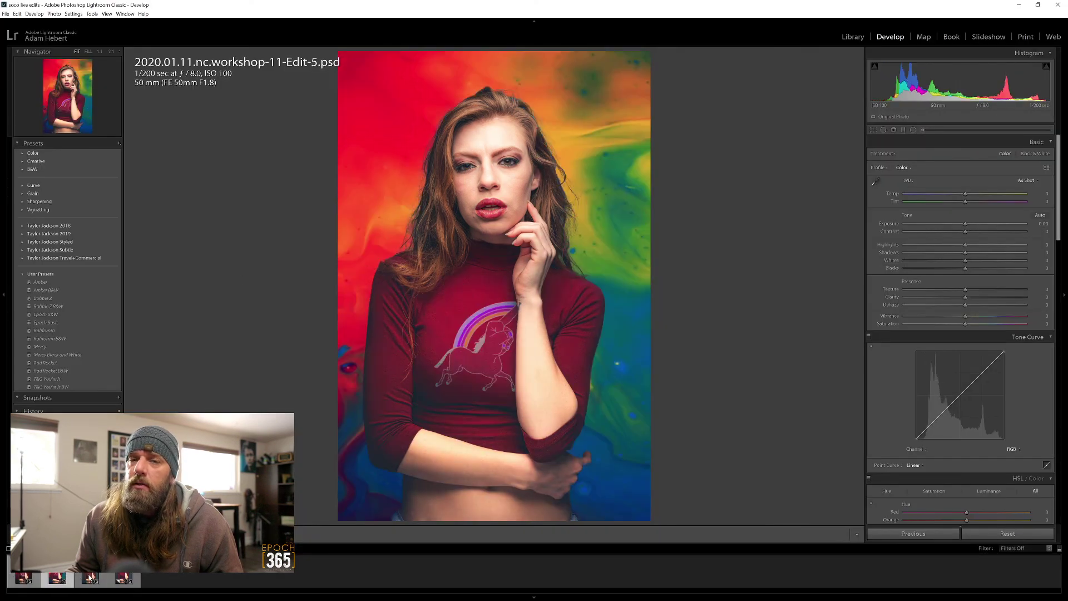
{"action": "left_click", "coordinate": [91, 579]}
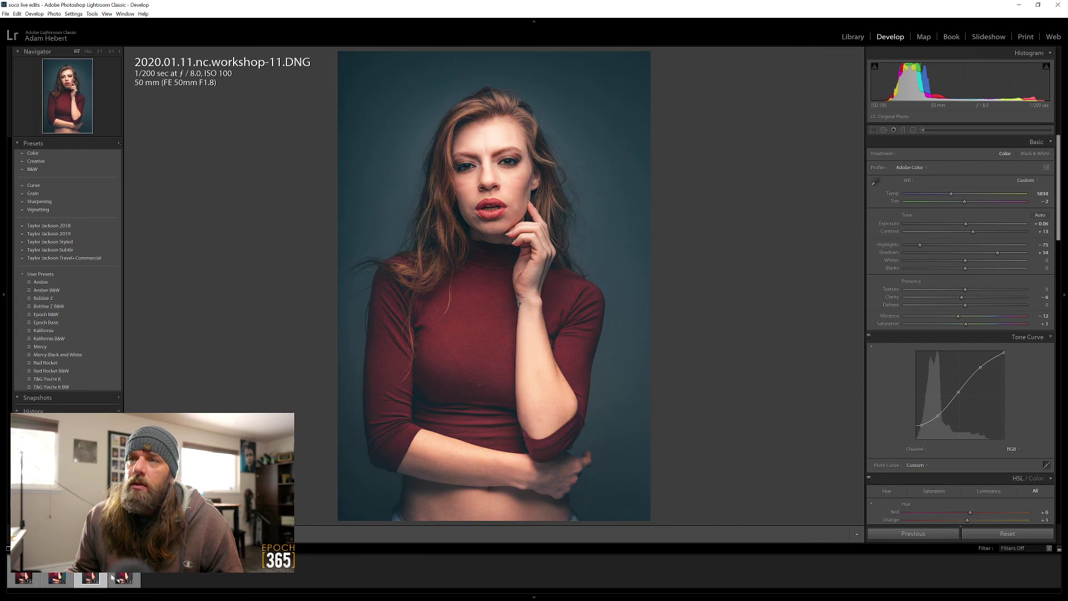
{"action": "left_click", "coordinate": [120, 578]}
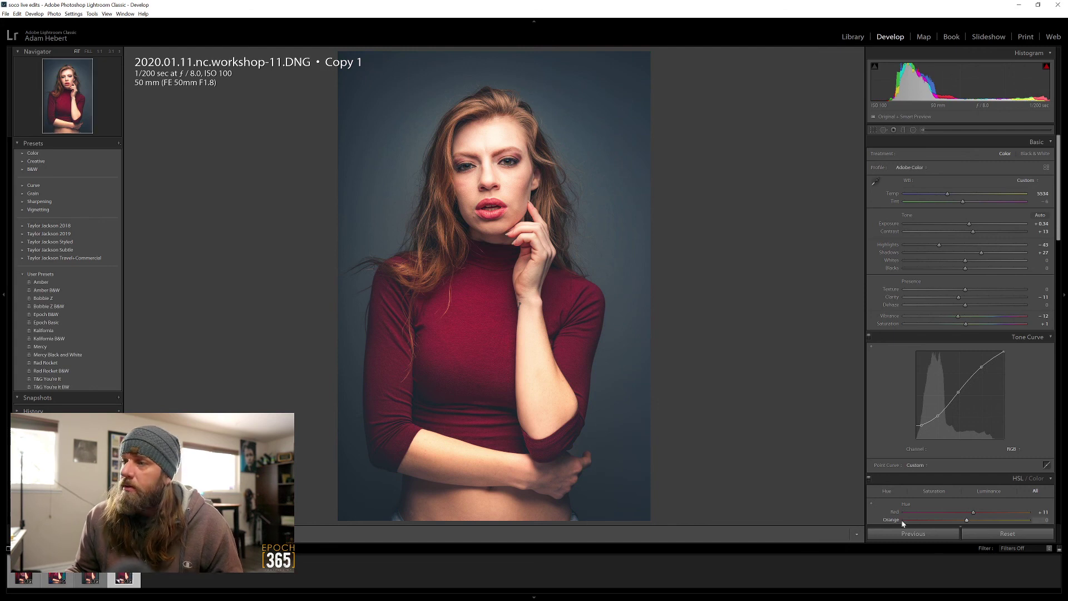
{"action": "left_click", "coordinate": [963, 532]}
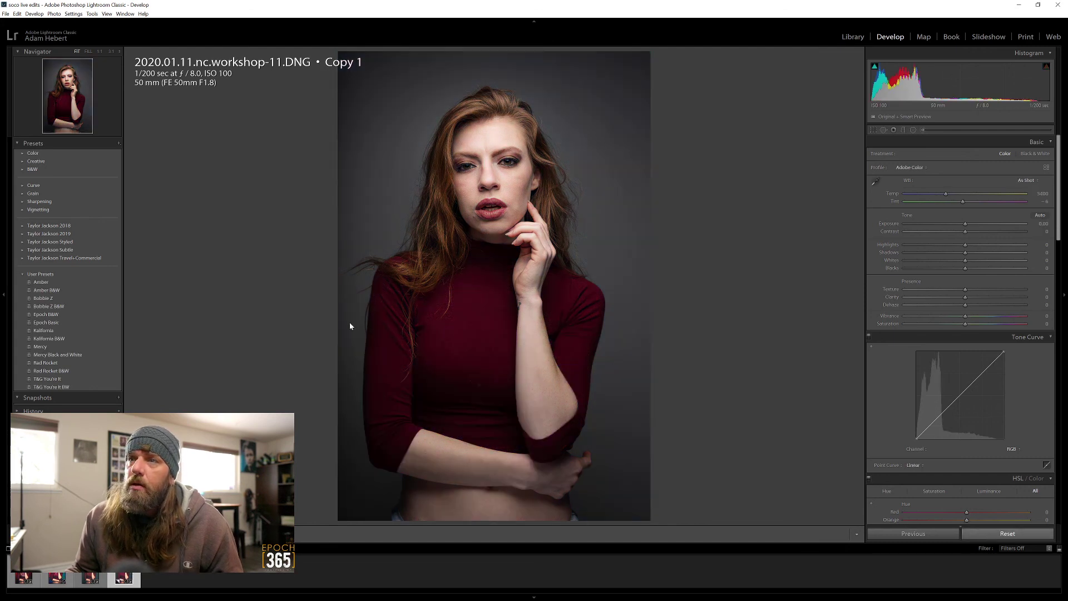
- Compare the edited DNG with the Edit-5 and Edit-4 PSD versions in Lightroom
{"action": "left_click", "coordinate": [94, 579]}
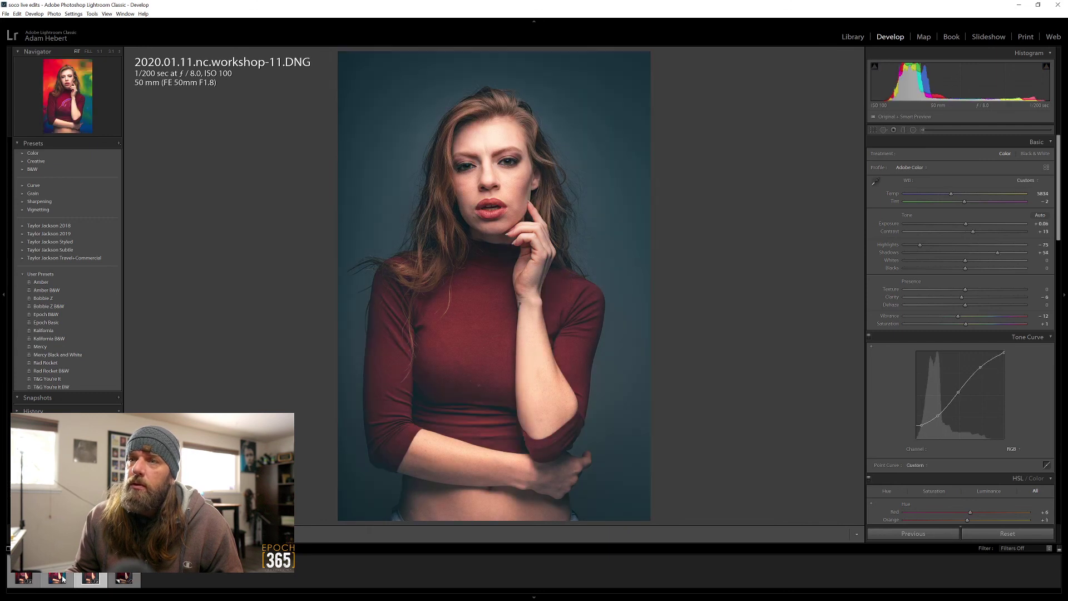
{"action": "left_click", "coordinate": [63, 579]}
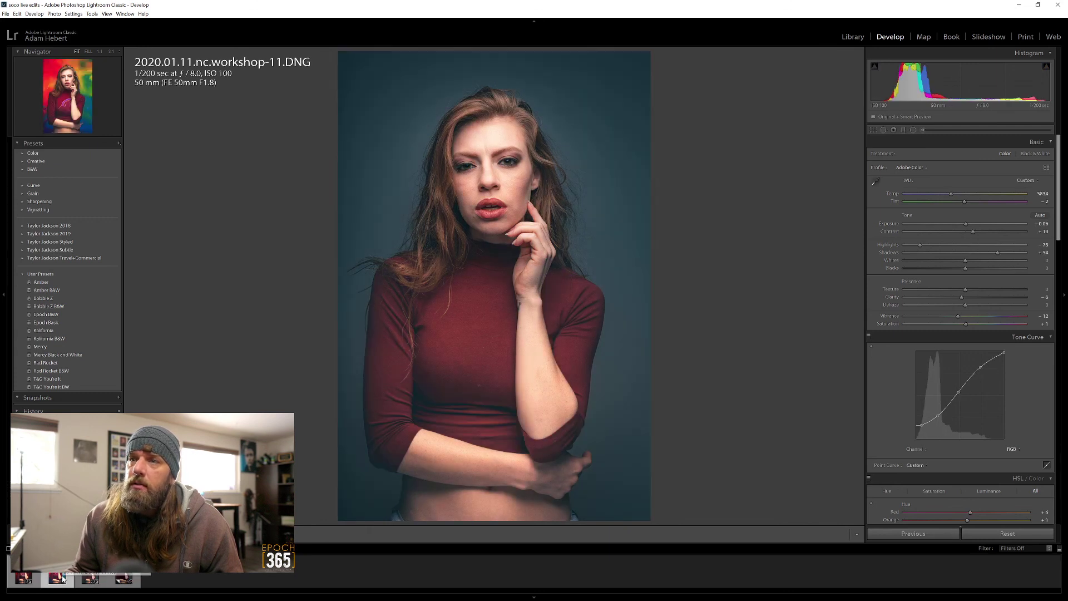
{"action": "left_click", "coordinate": [27, 577]}
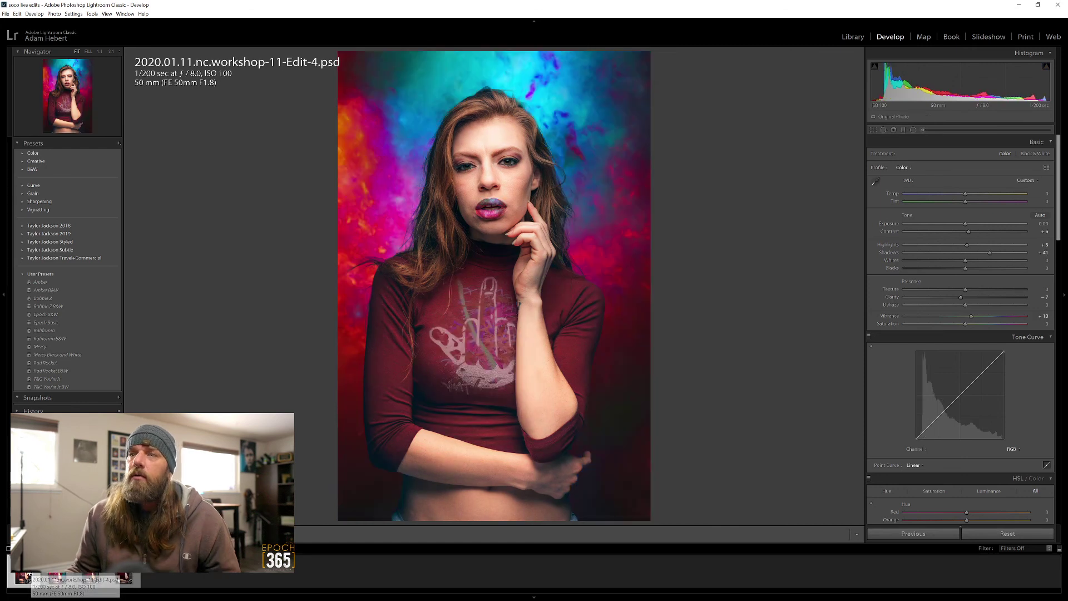